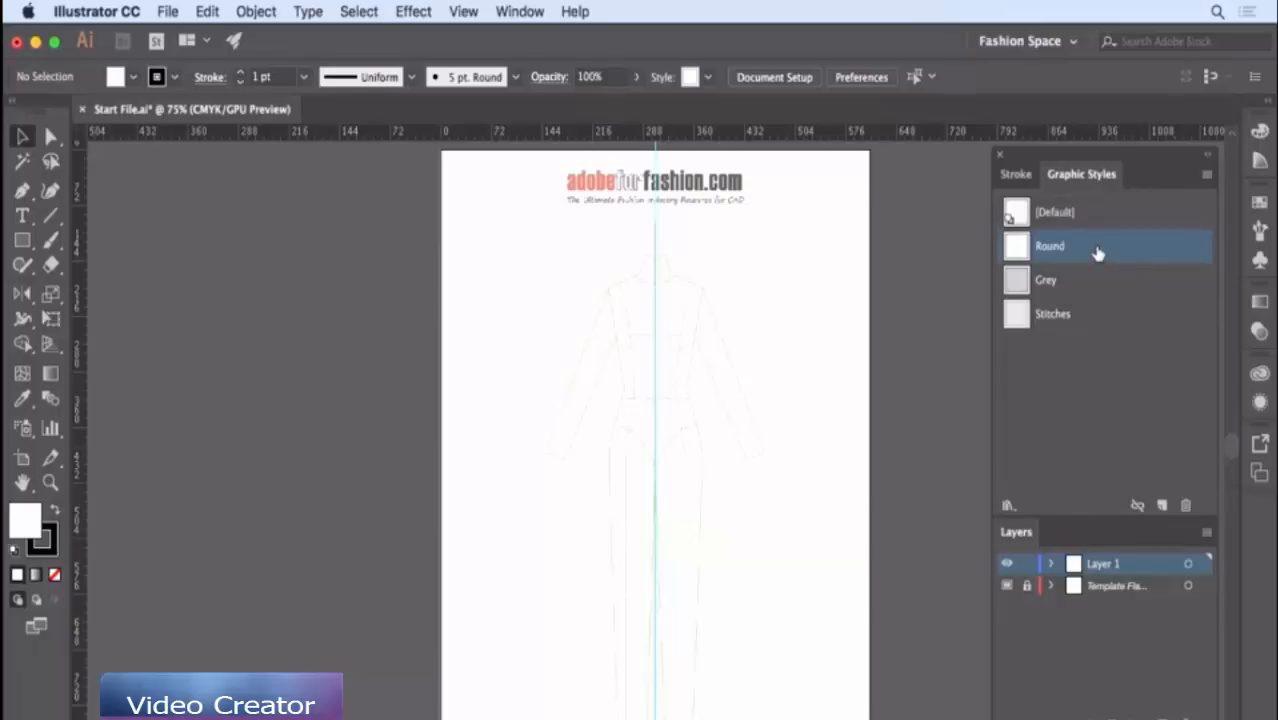
- Replace the Default graphic style with the Round style
drag(1098, 253, 1094, 206)
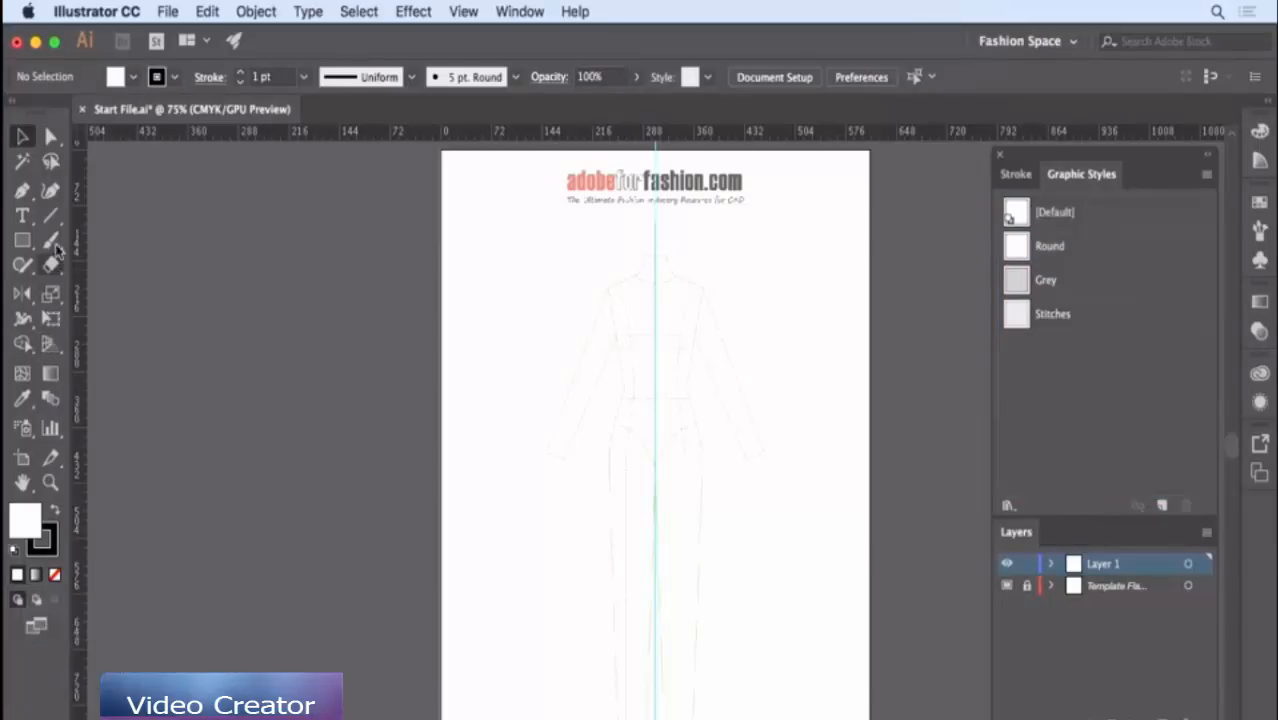
- Draw a test rectangle beside the template figure's right shoulder and set its stroke corners to a miter join
click(23, 240)
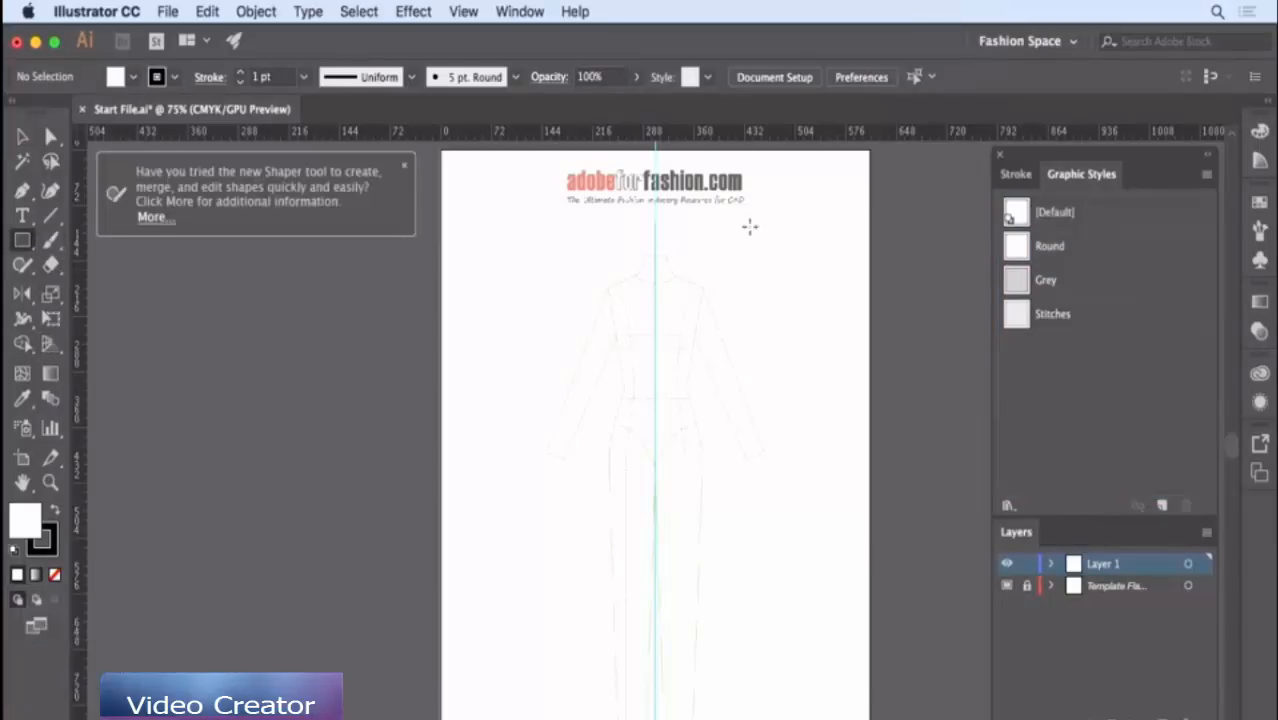
drag(742, 228, 846, 341)
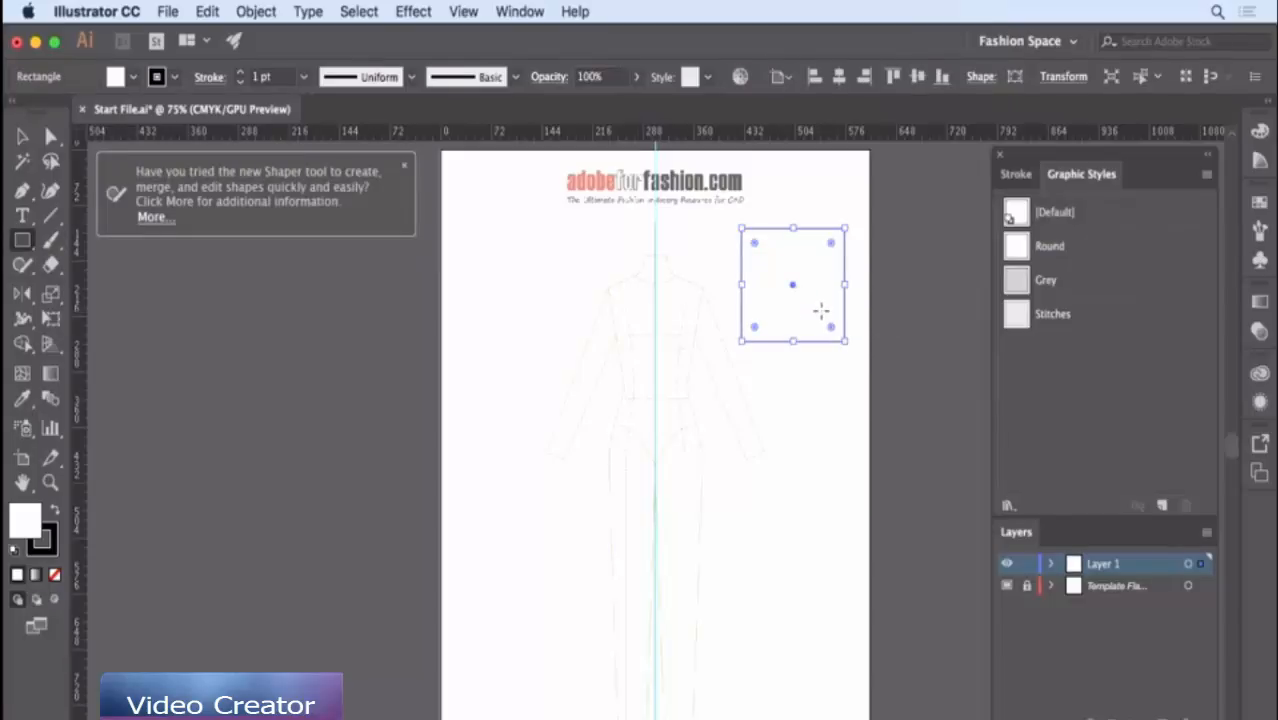
click(405, 172)
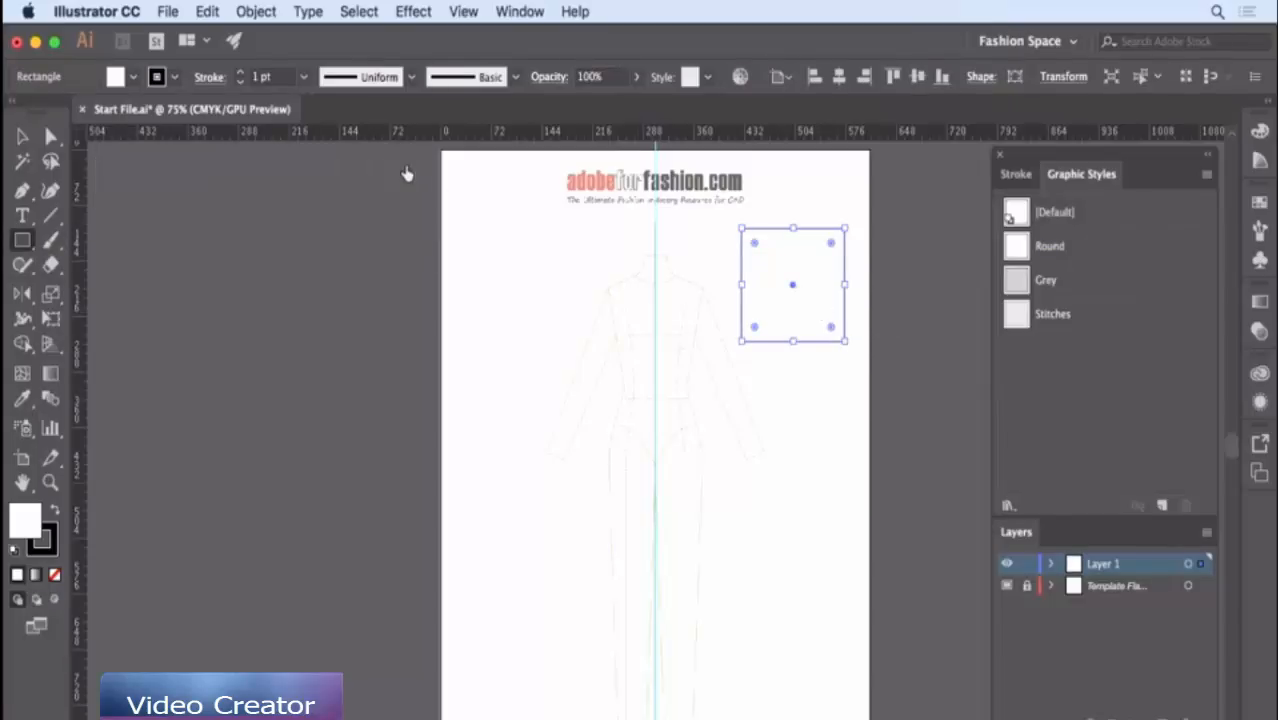
click(1016, 174)
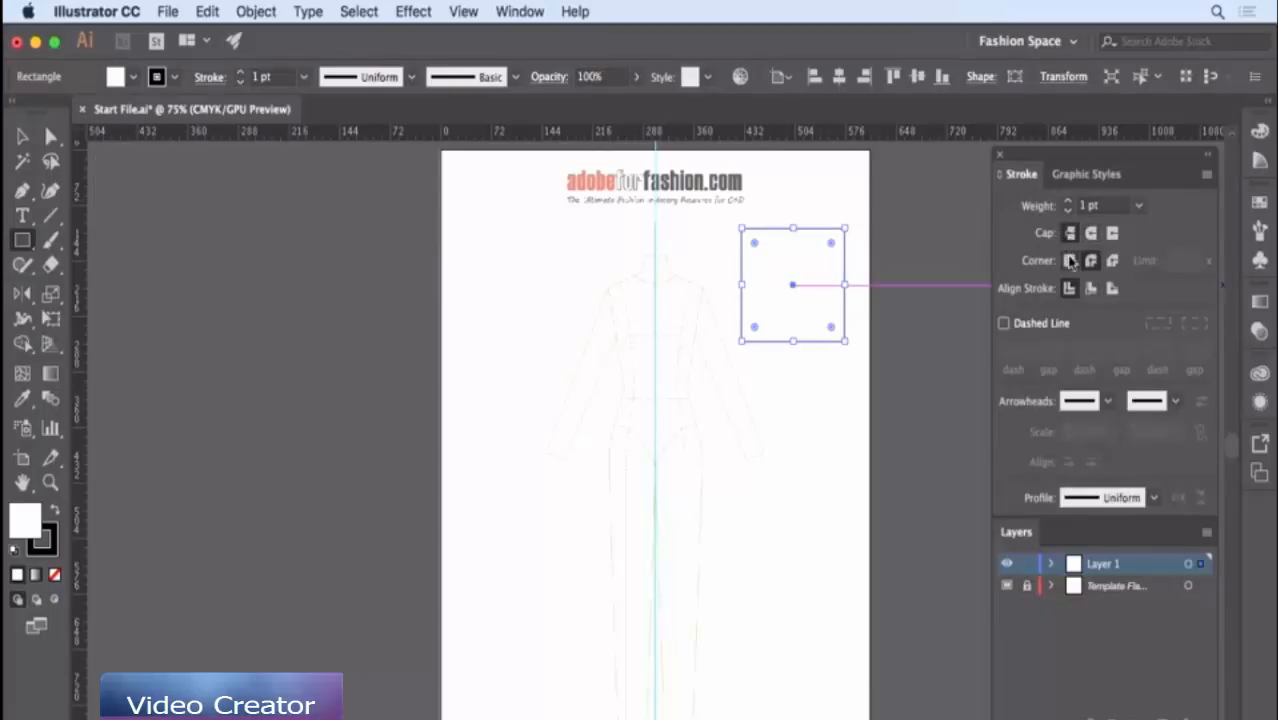
click(1070, 260)
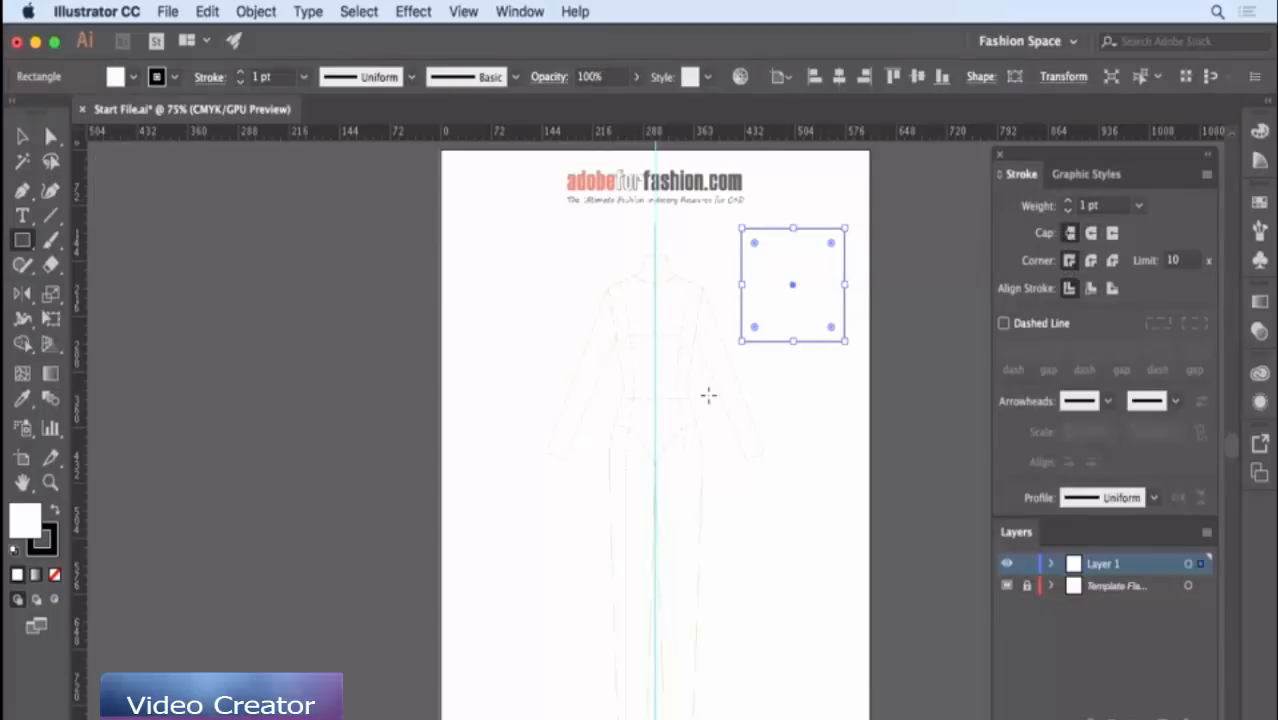
- Reset the test rectangle to the default style and delete it
key(d)
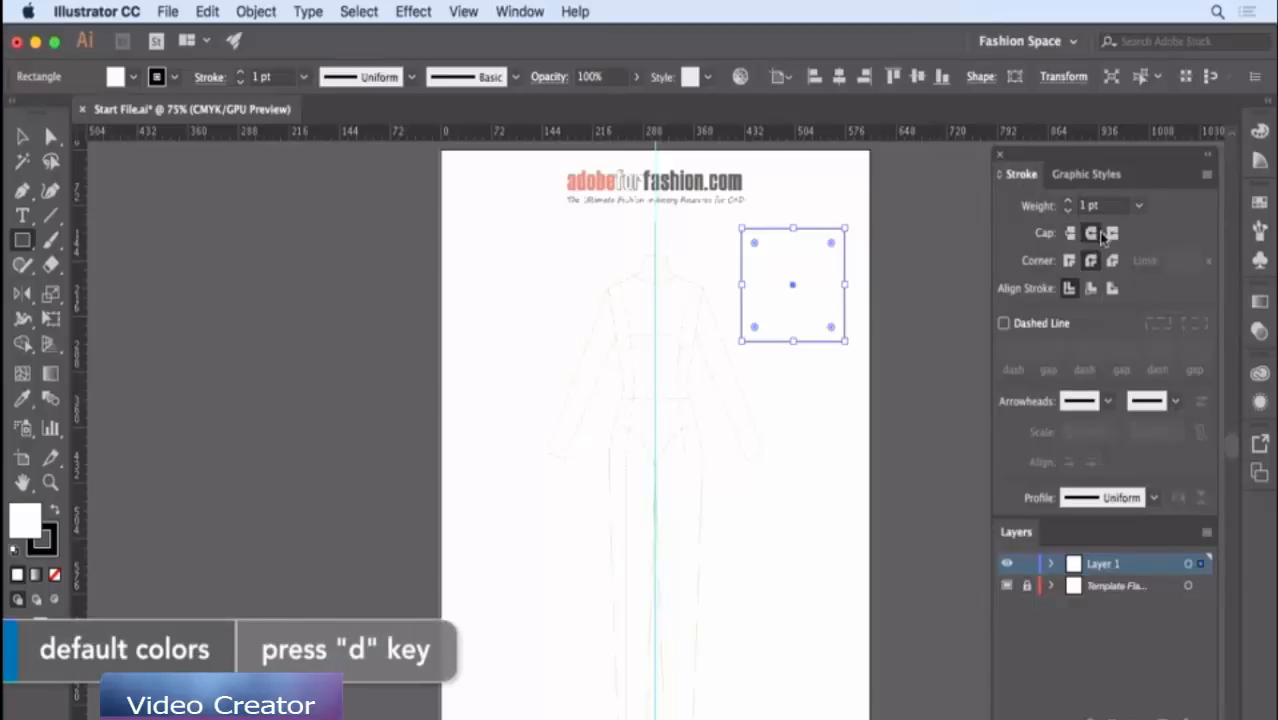
key(Delete)
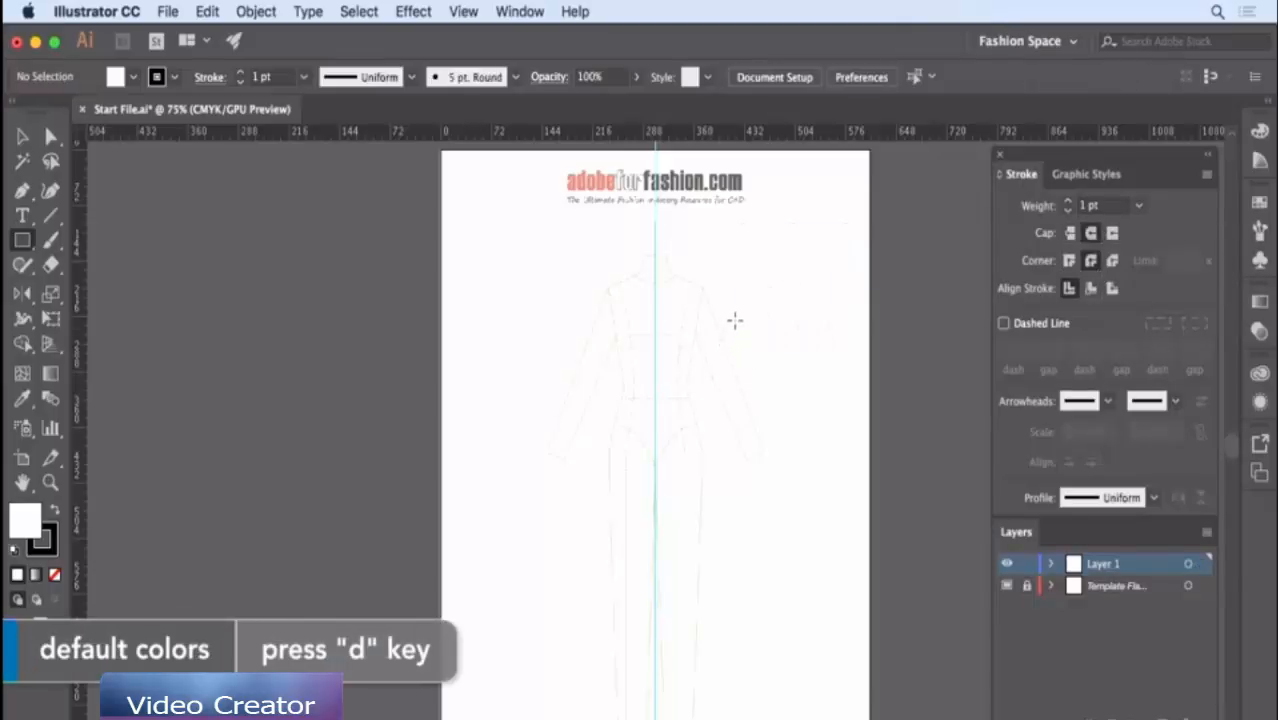
- Place a horizontal guide across the template figure's torso, between the bust line and the waistline
key(space)
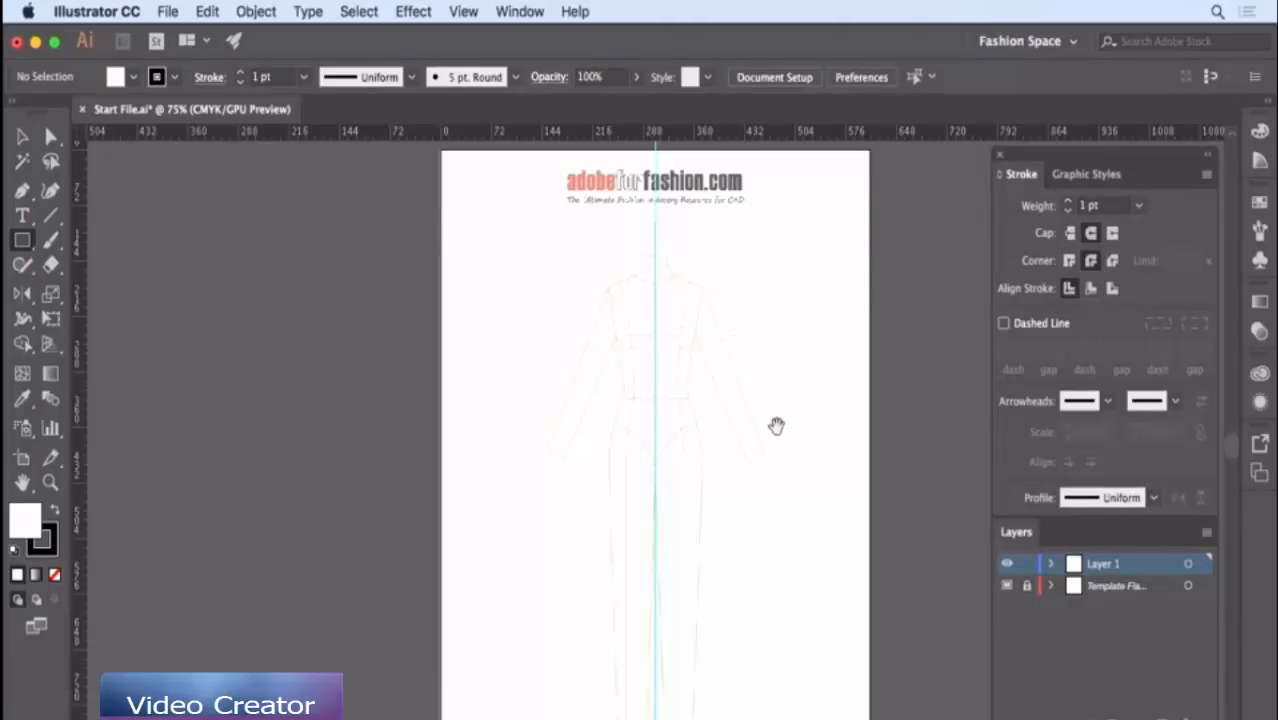
drag(776, 423, 704, 404)
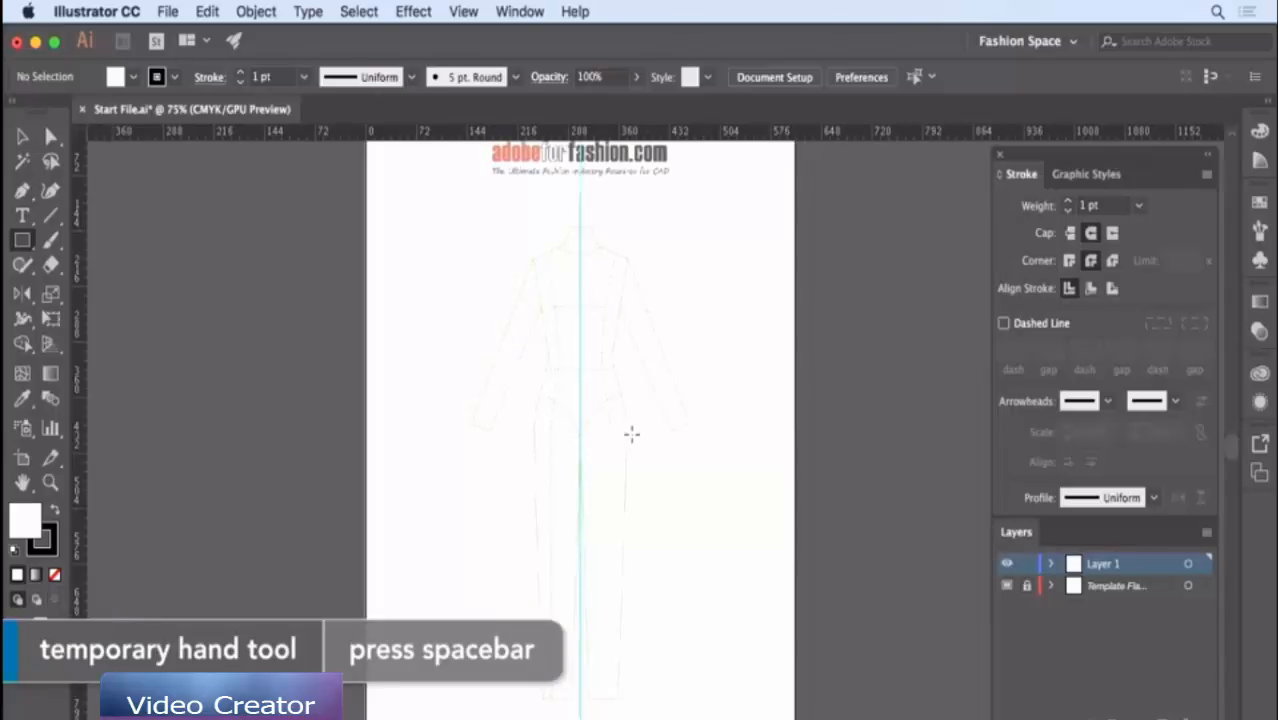
key(super+equal)
key(super+equal)
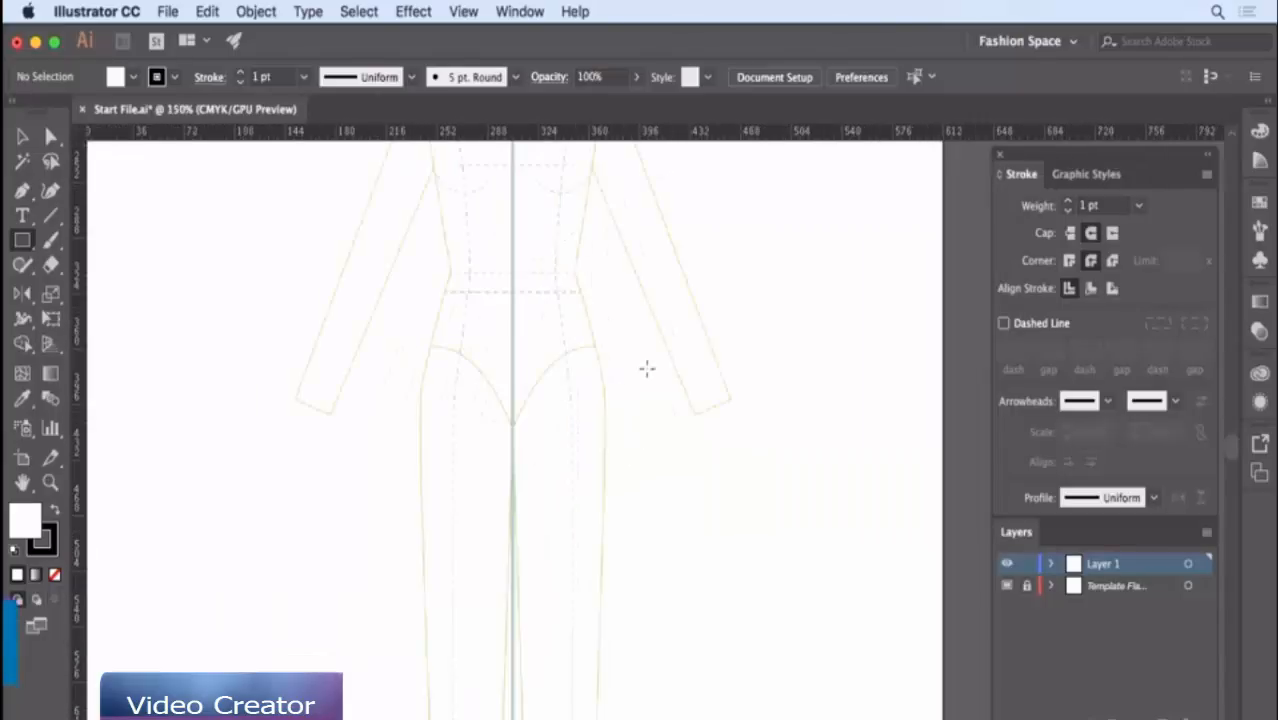
key(space)
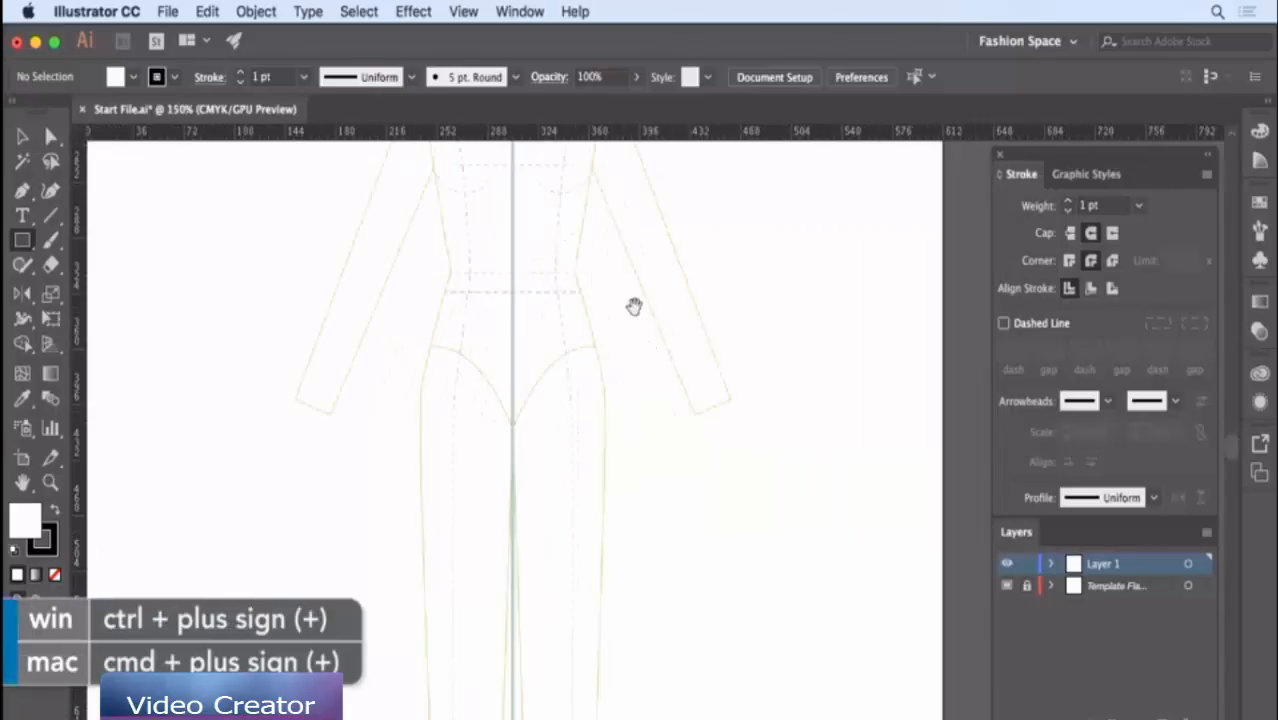
drag(633, 305, 672, 489)
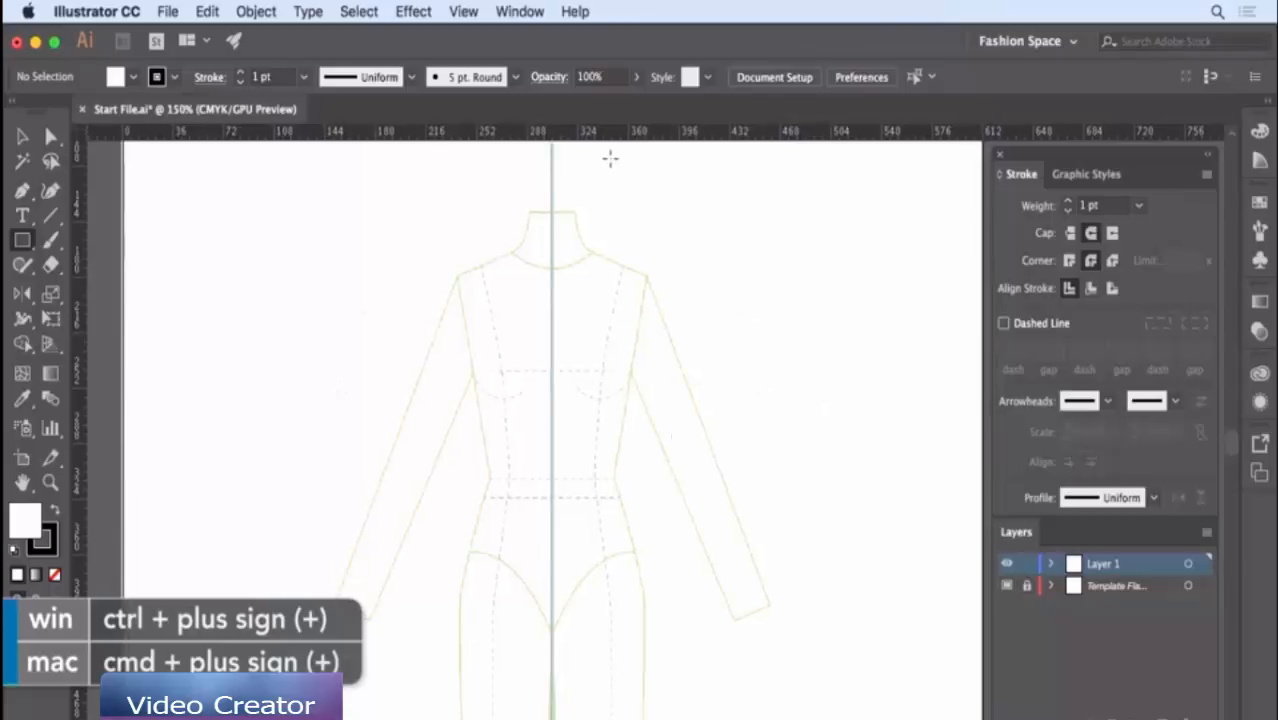
drag(613, 135, 607, 382)
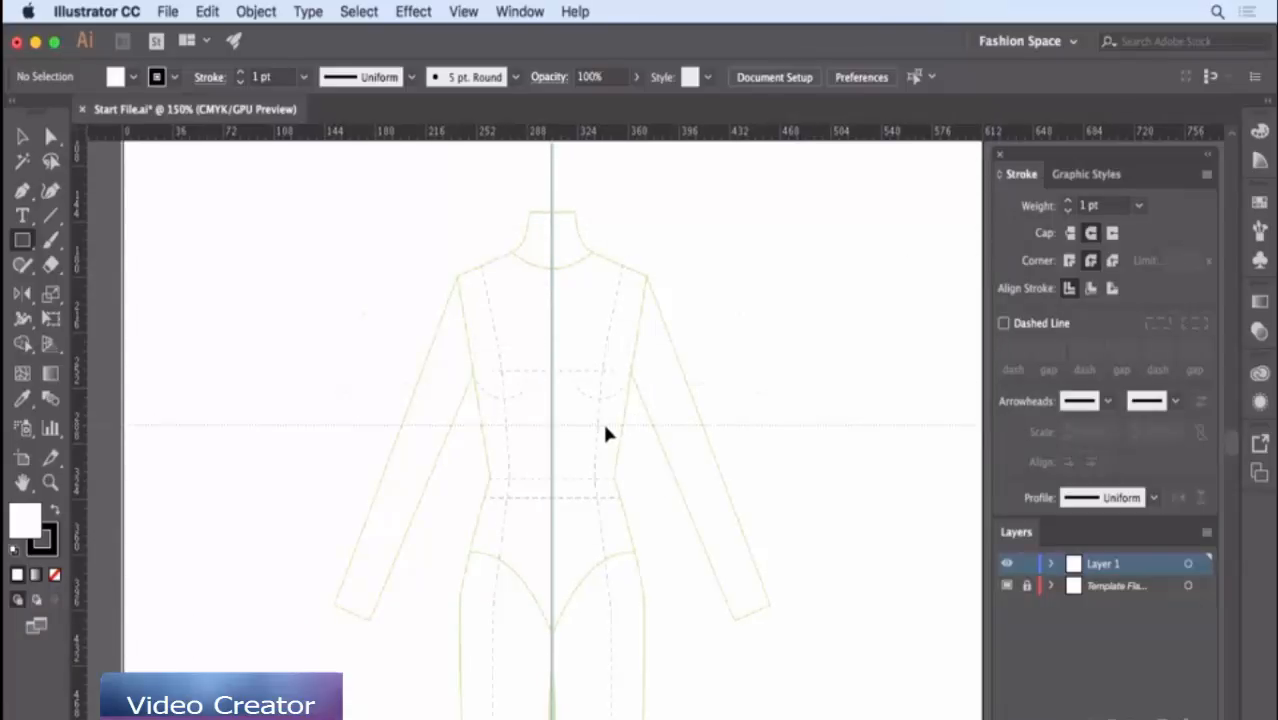
drag(605, 432, 607, 428)
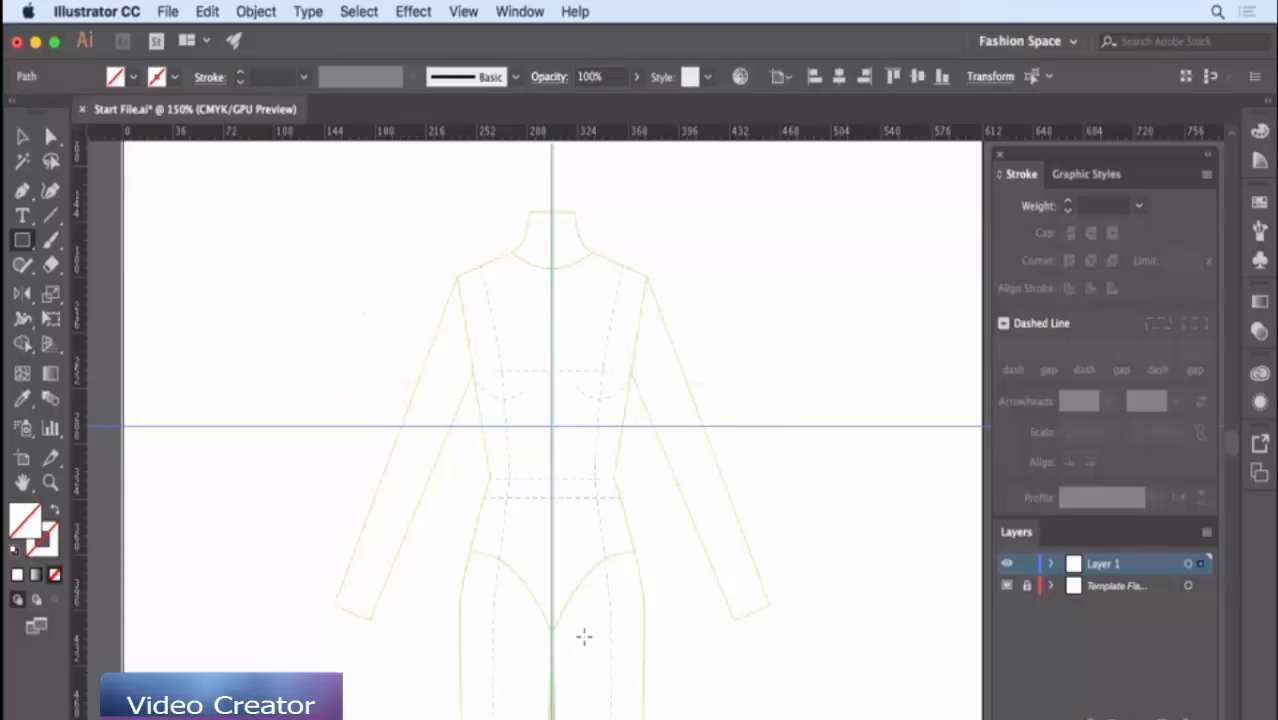
- Draw a 0.25 pt red Pen path from the neck's left side to the horizontal guide just right of centre, continuing vertically below the crotch
key(p)
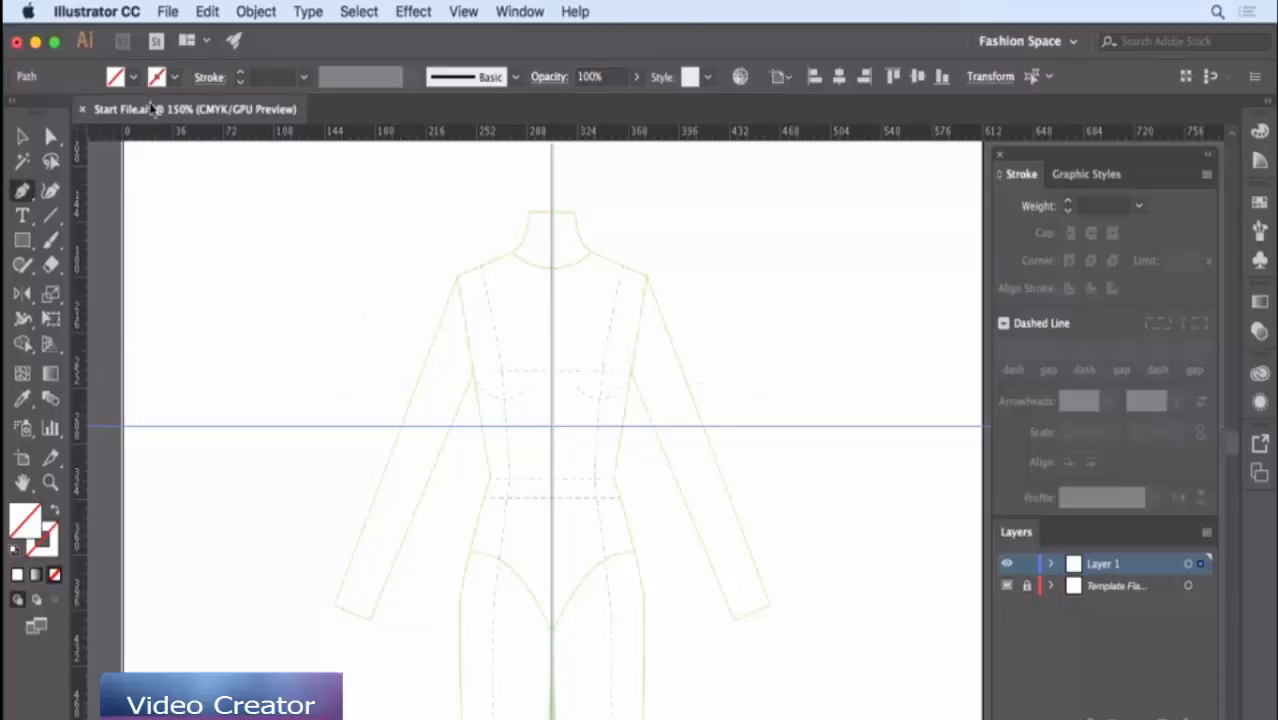
click(174, 77)
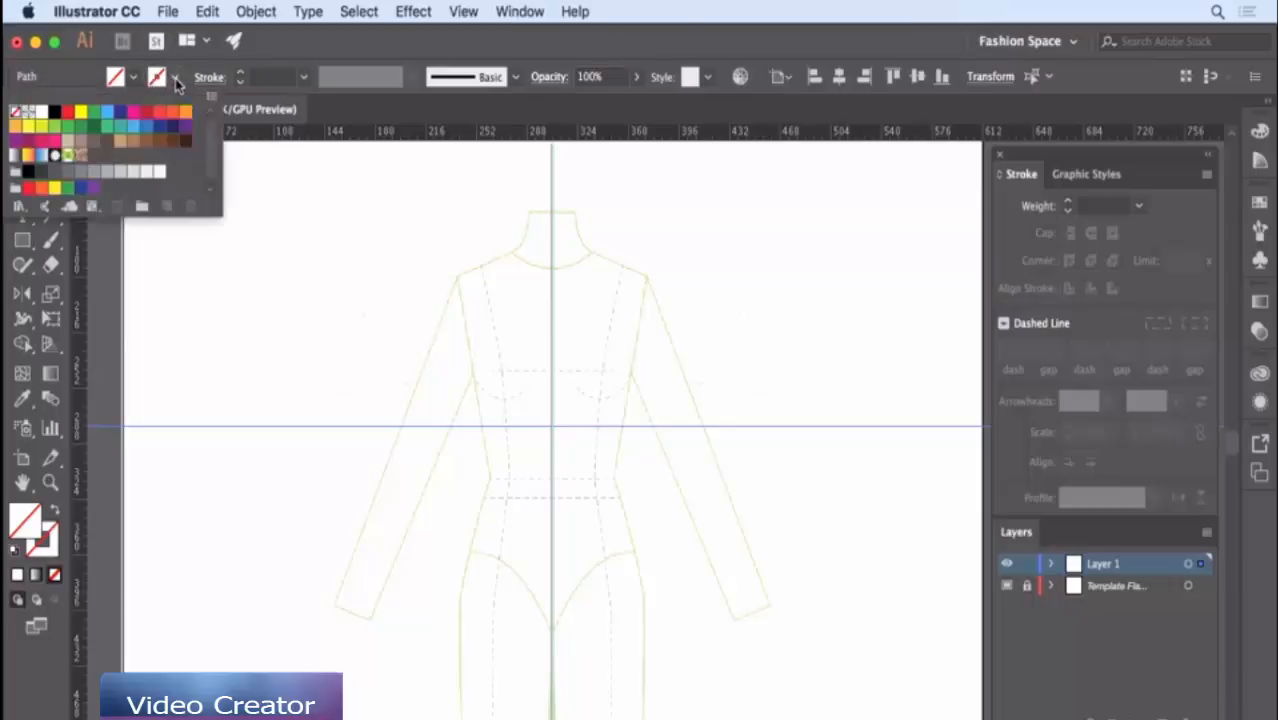
click(146, 119)
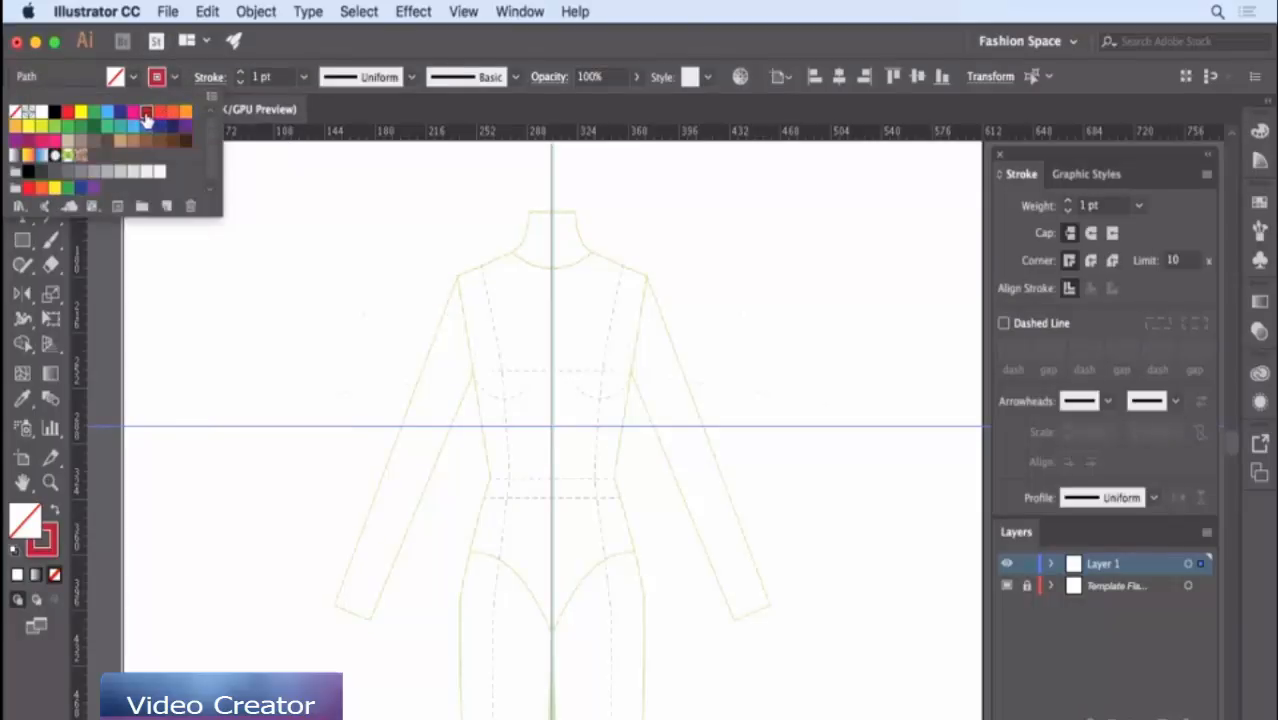
click(304, 78)
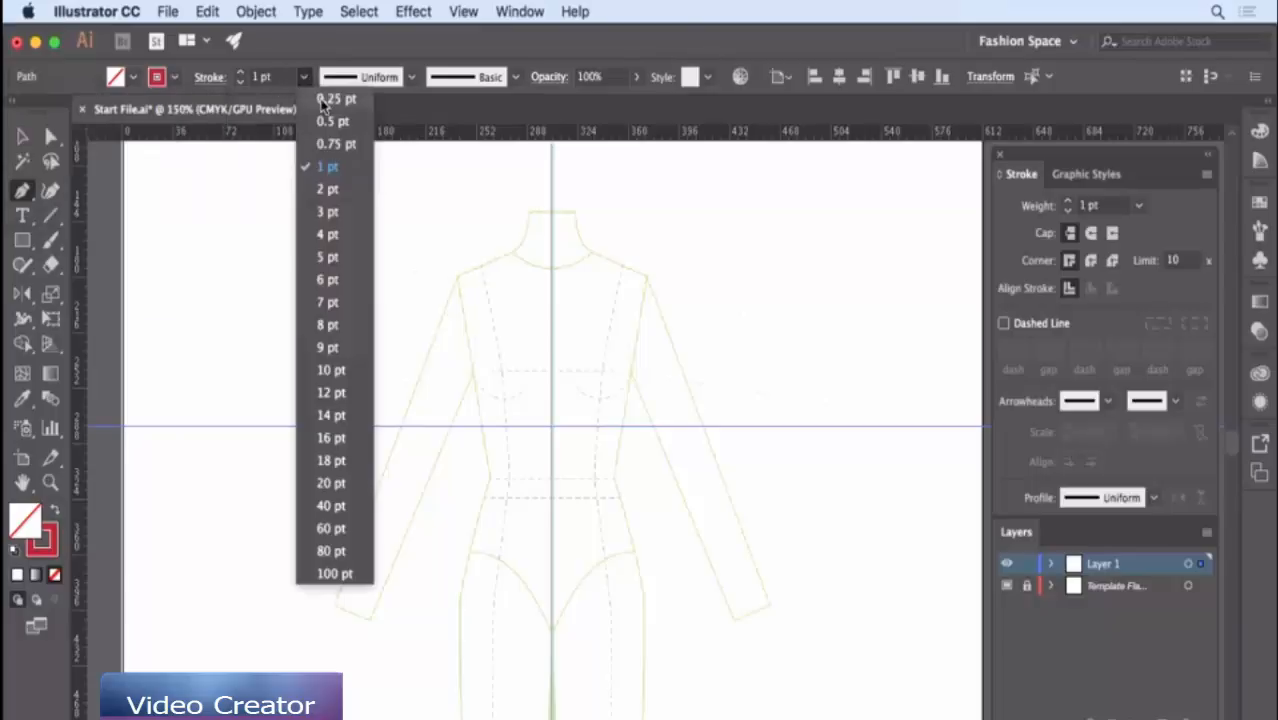
click(325, 100)
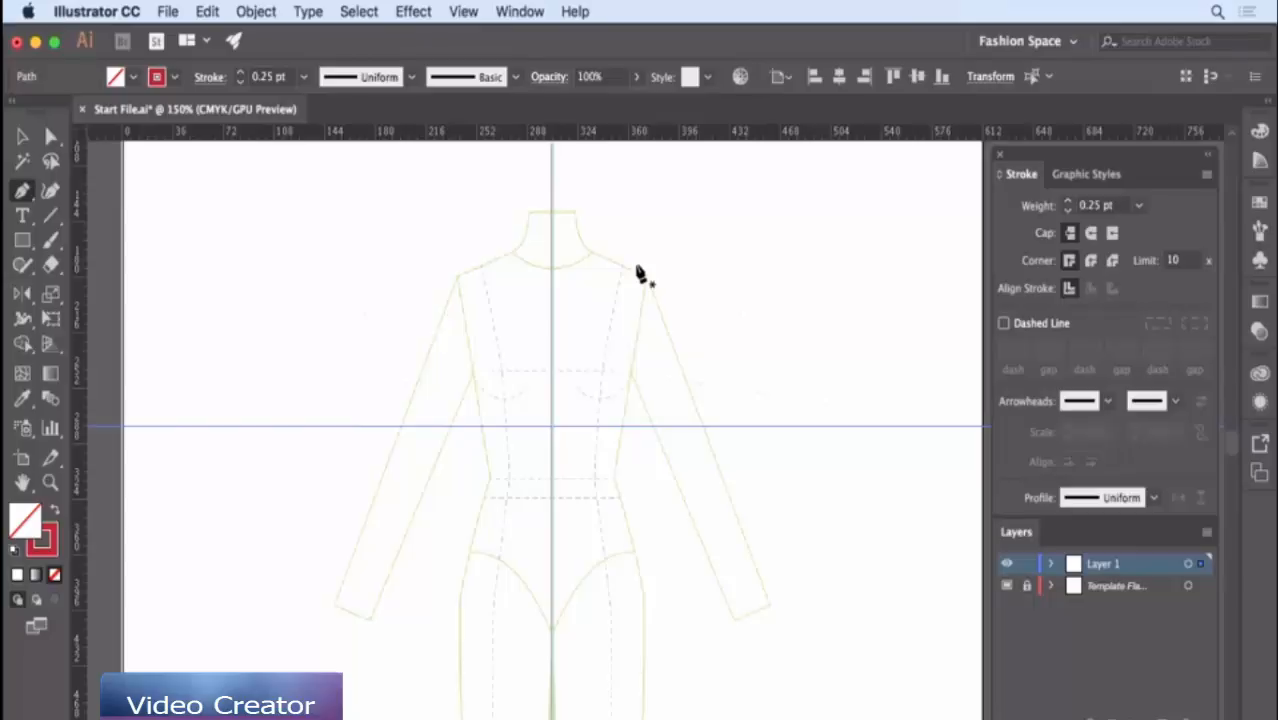
click(524, 233)
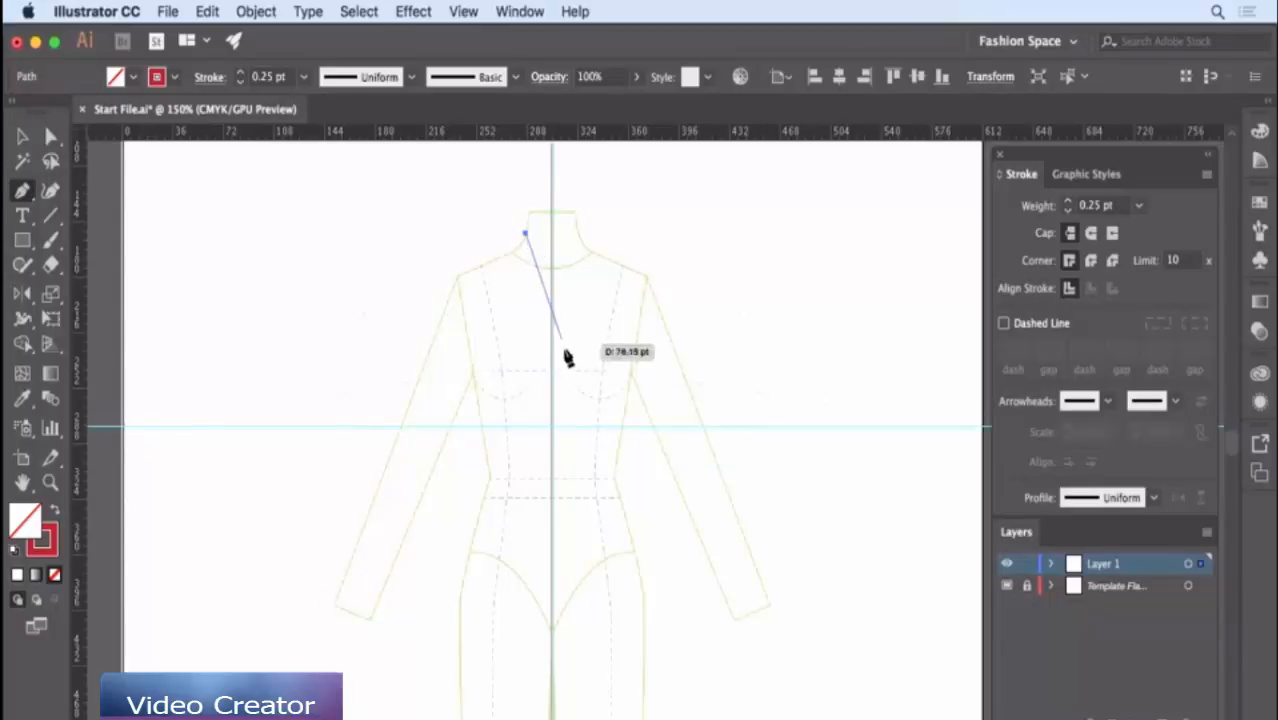
click(560, 426)
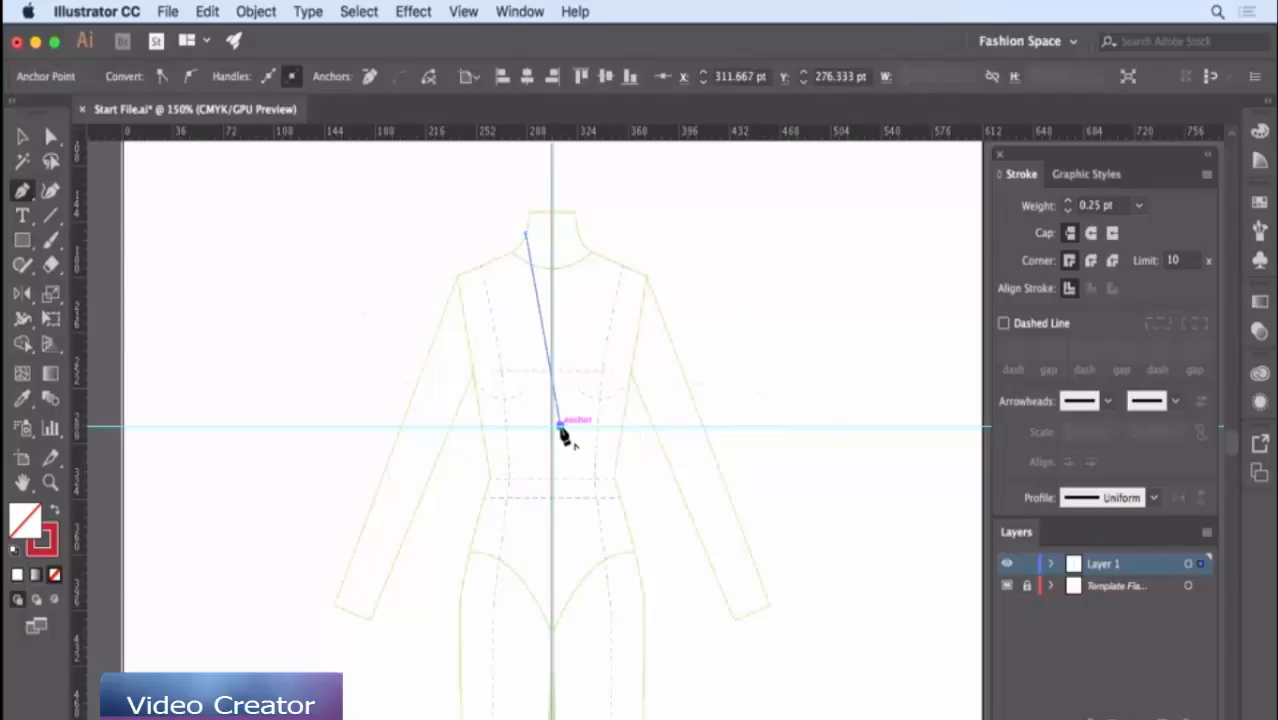
shift+click(560, 660)
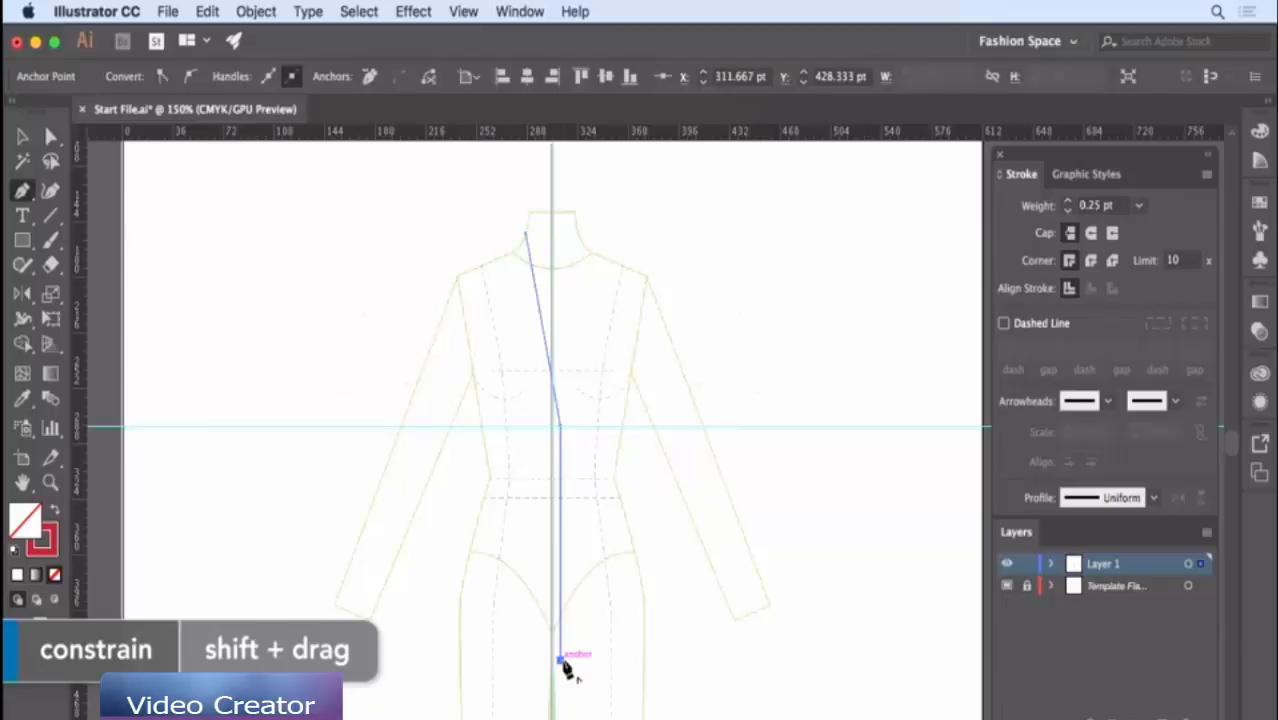
- Reflect a copy of the red path vertically across the figure's centre guide
key(v)
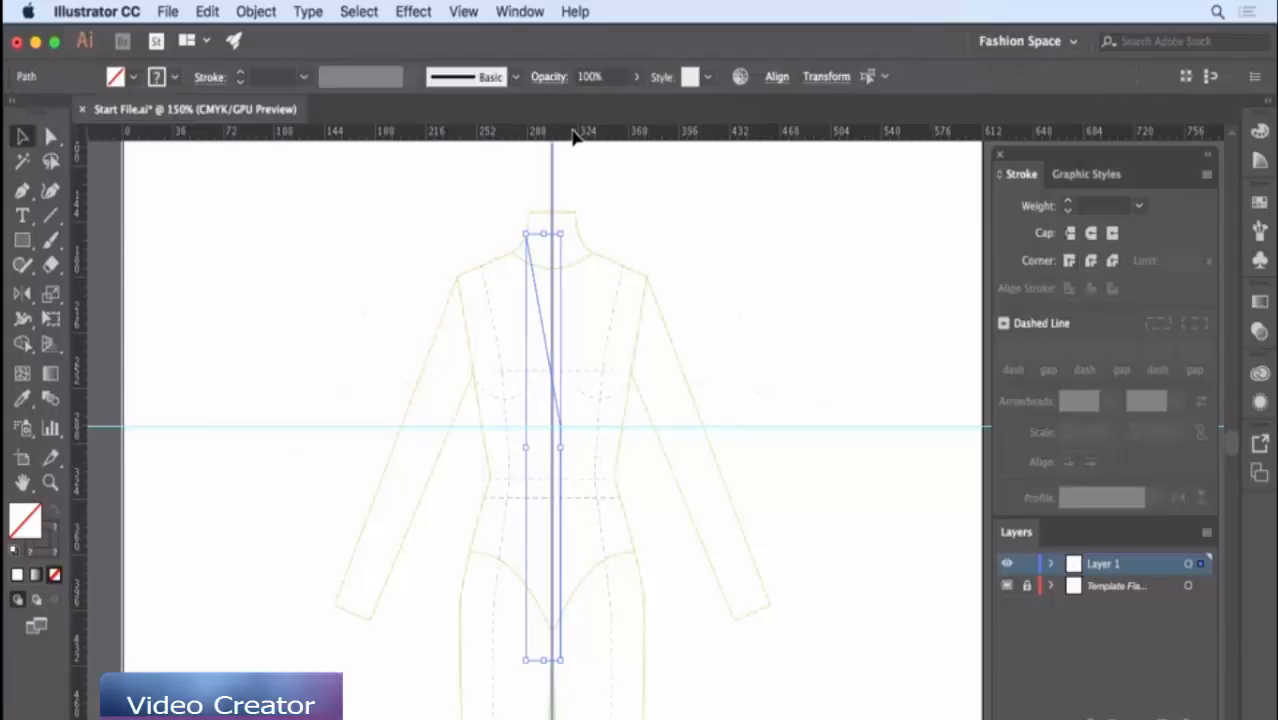
key(o)
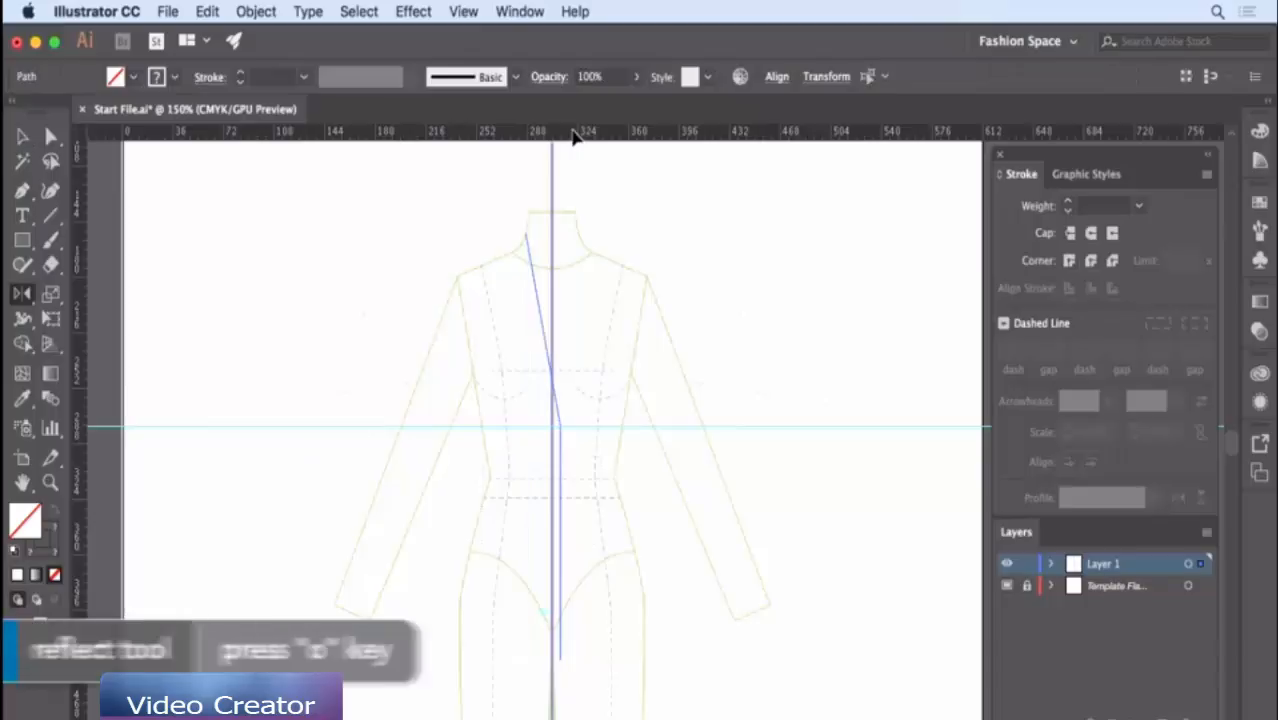
alt+click(553, 240)
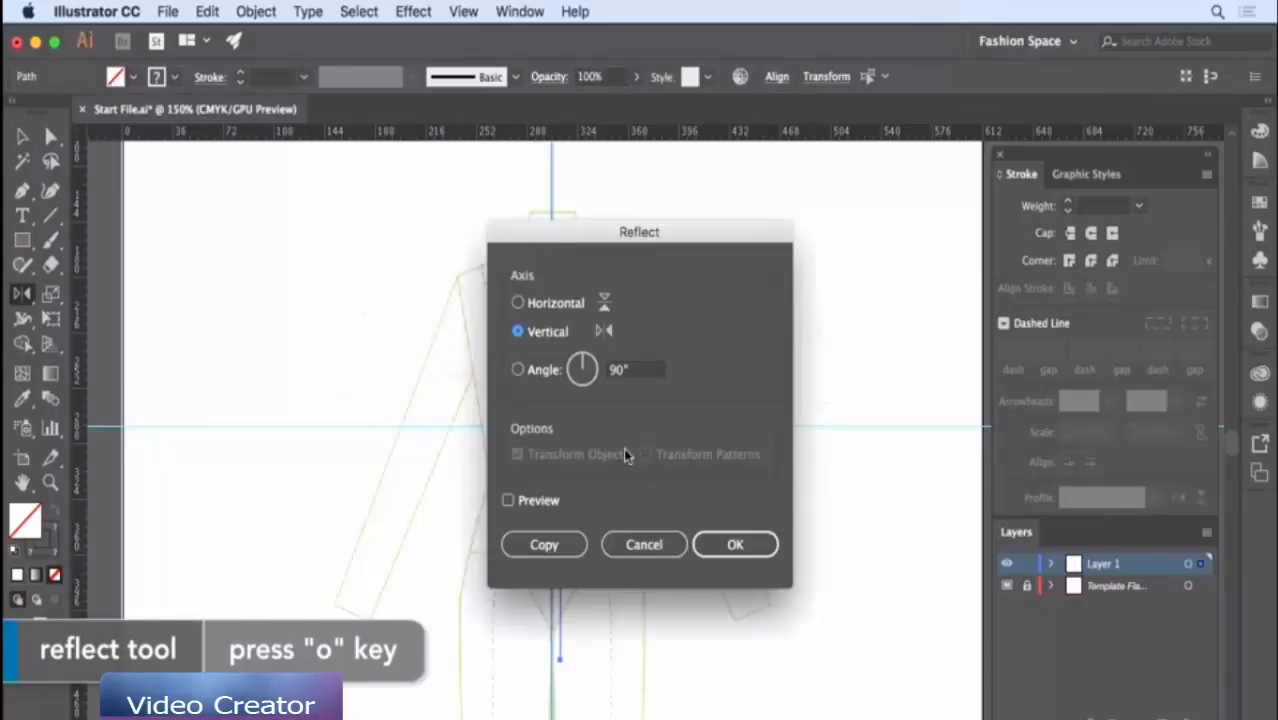
click(563, 543)
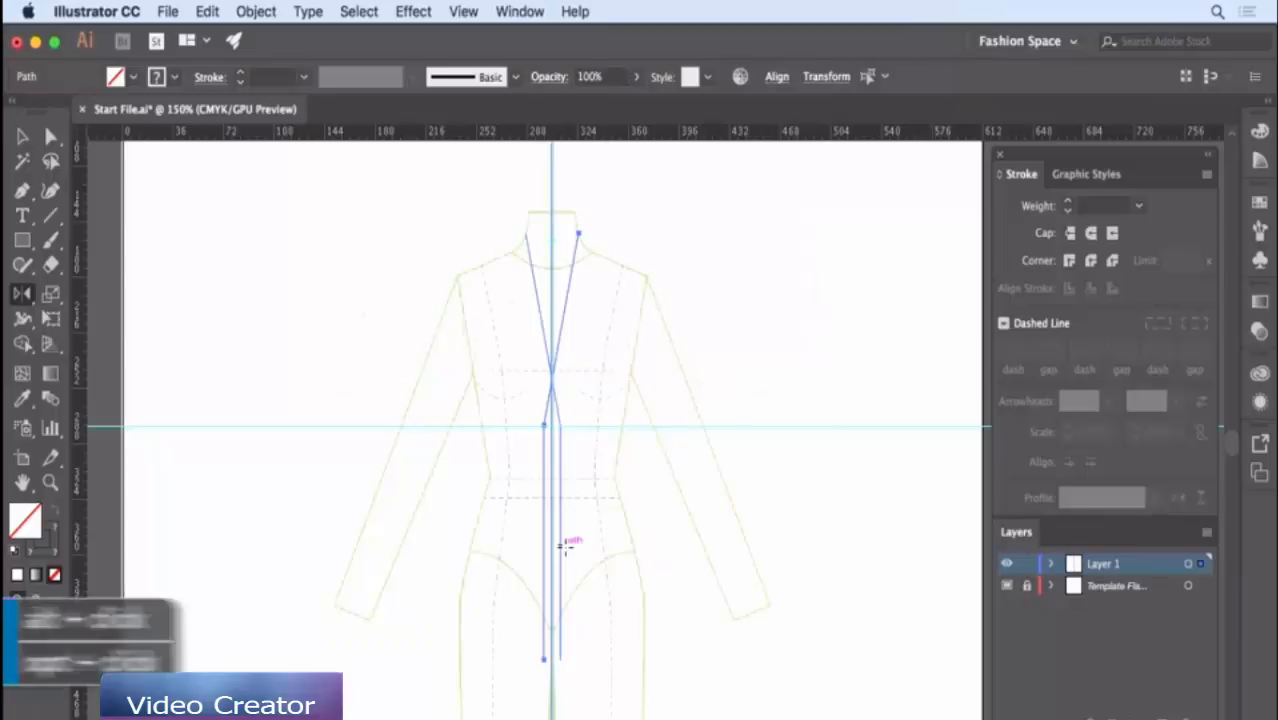
- Rename Layer 1 as guides and lock it
double_click(1103, 564)
text(guides)
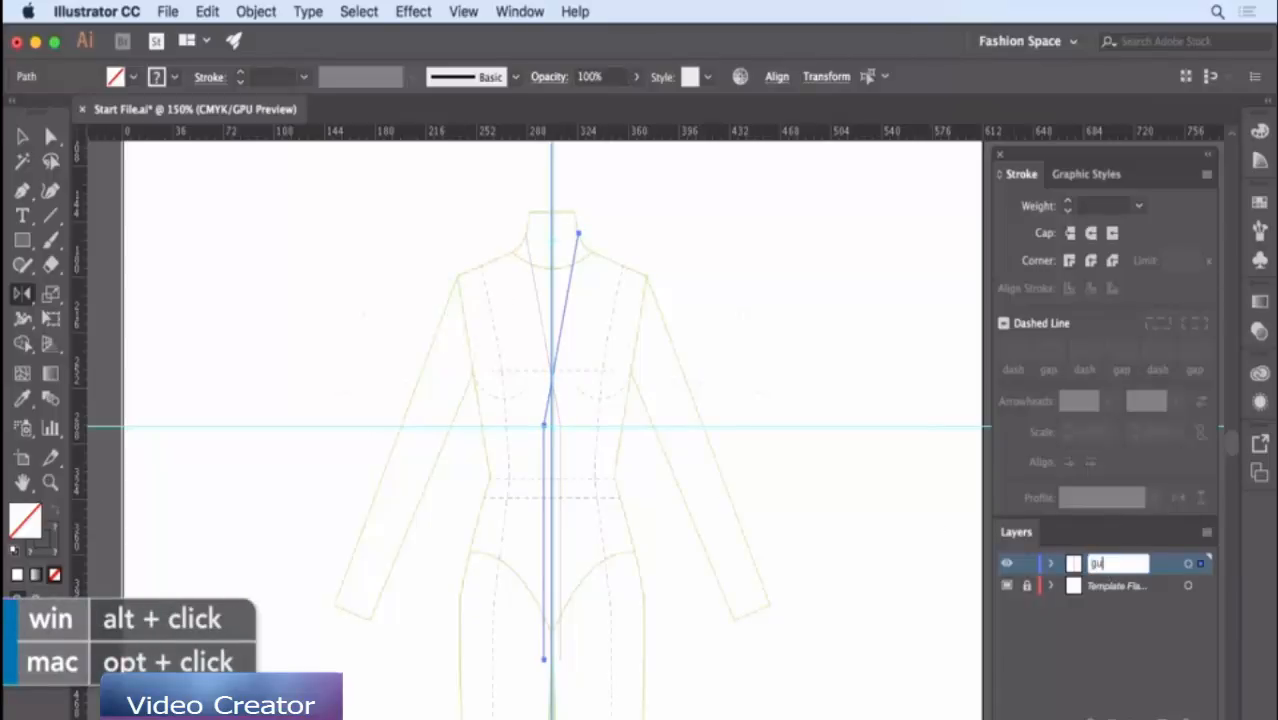
key(Return)
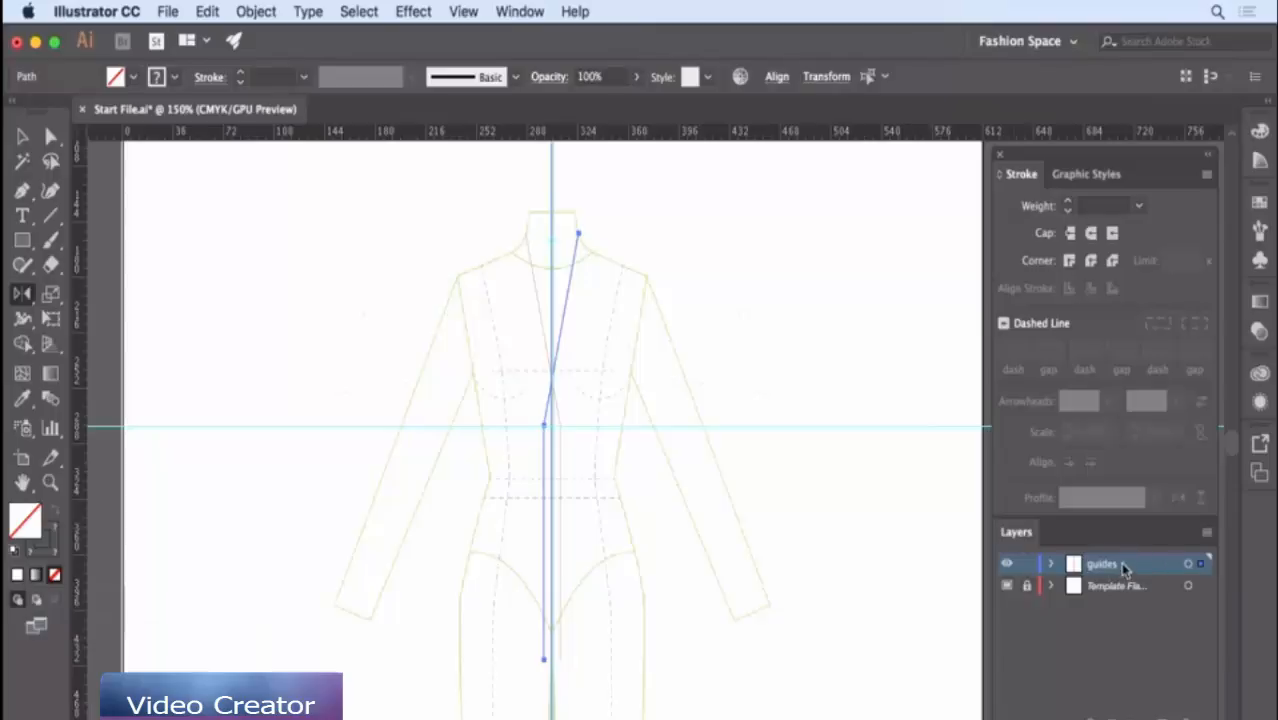
click(1027, 566)
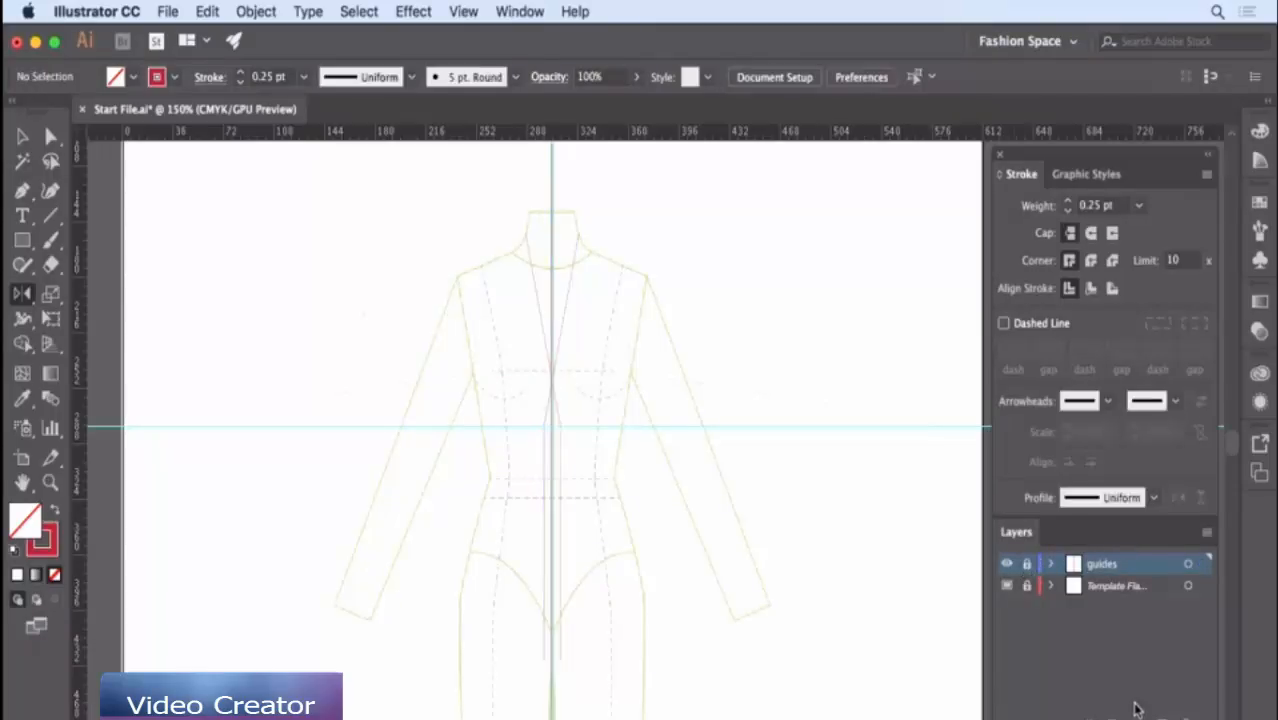
- Create a new layer above the guides layer and reset the fill and stroke to the default style for drawing with the Pen tool
click(1160, 718)
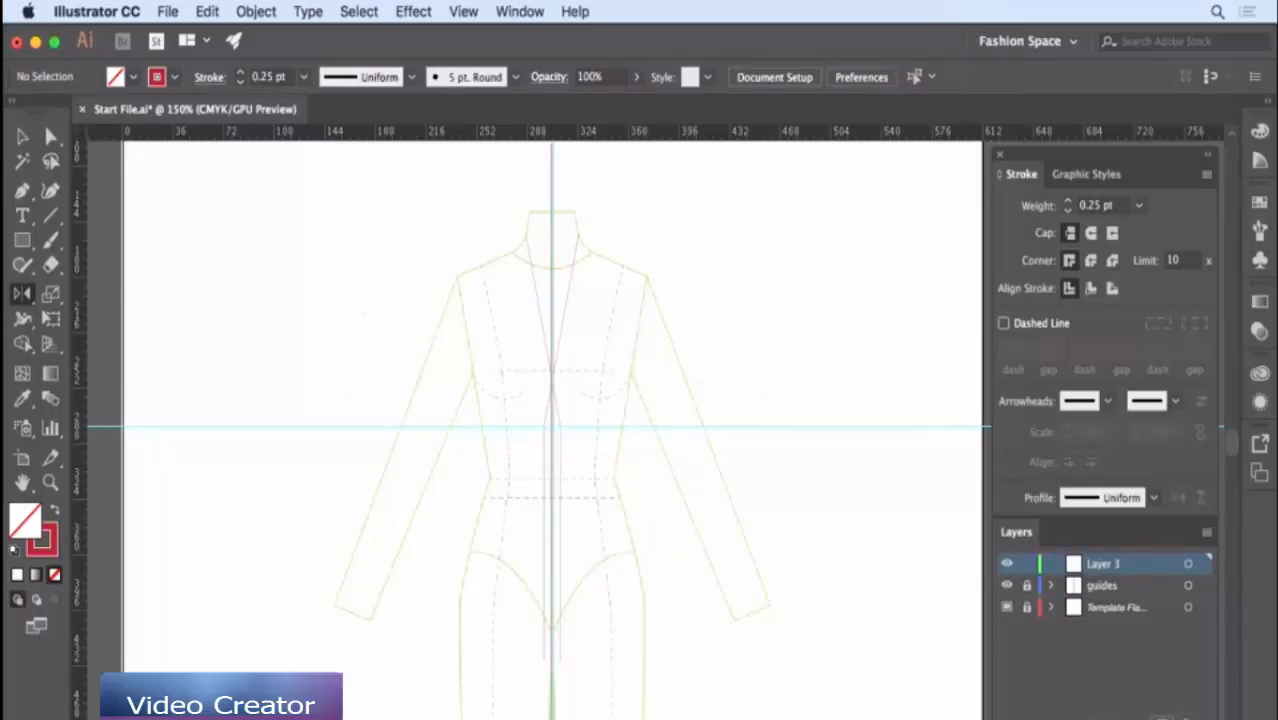
key(d)
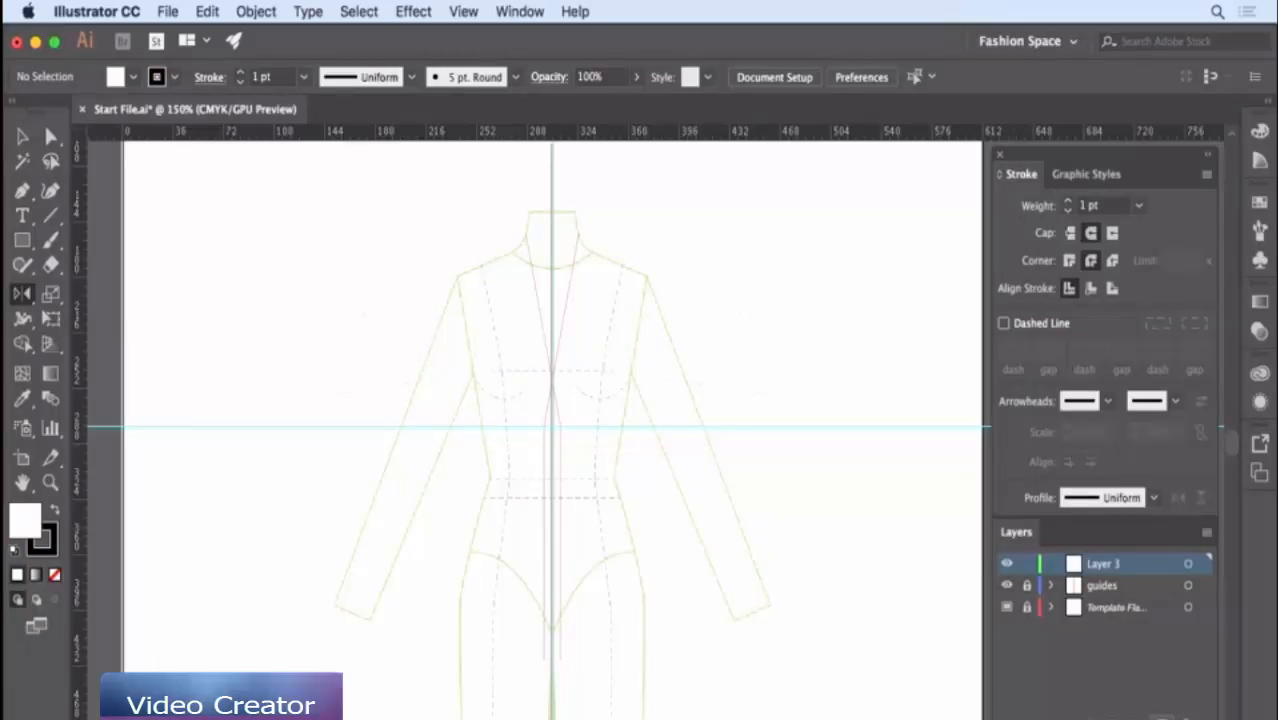
key(p)
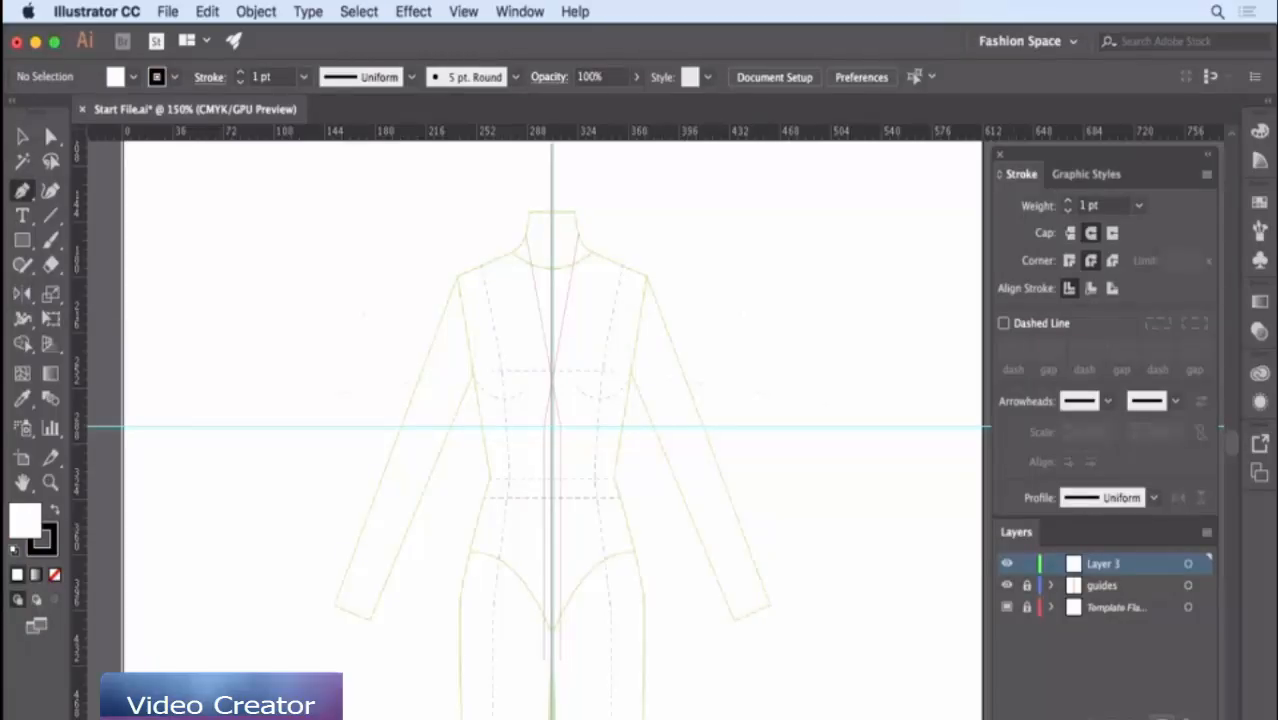
key(super+plus)
key(super+plus)
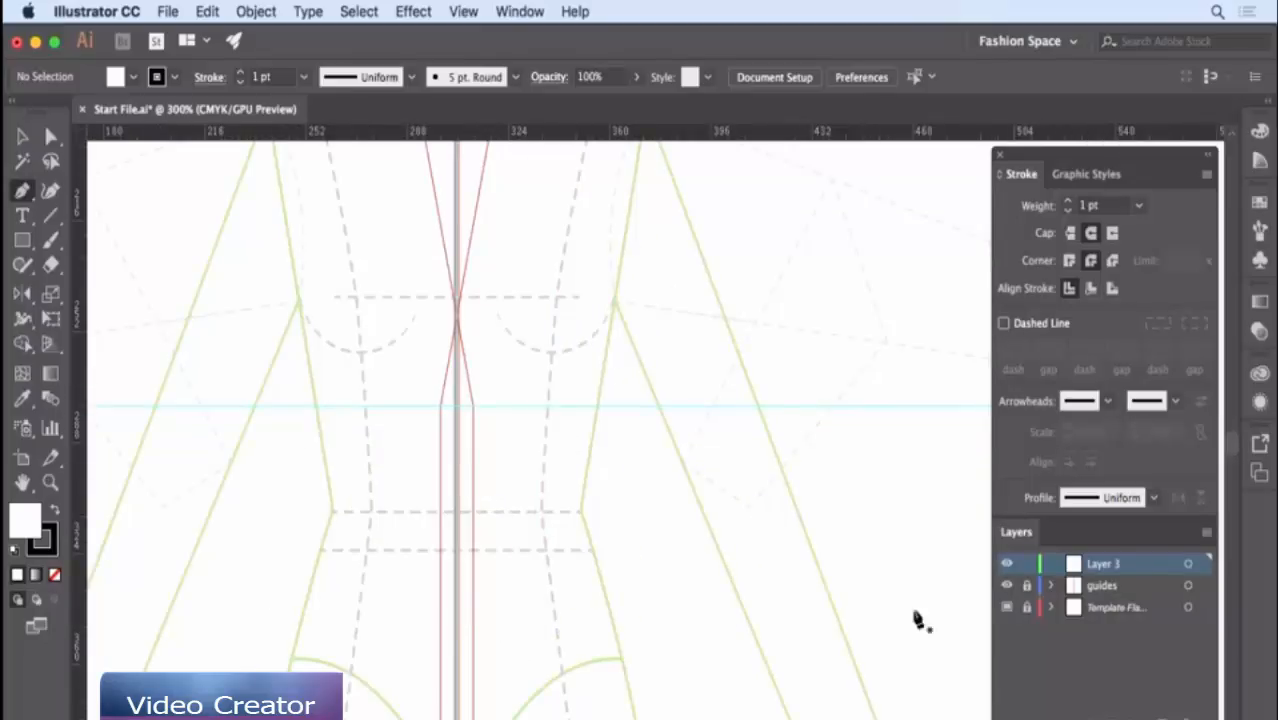
drag(658, 270, 736, 476)
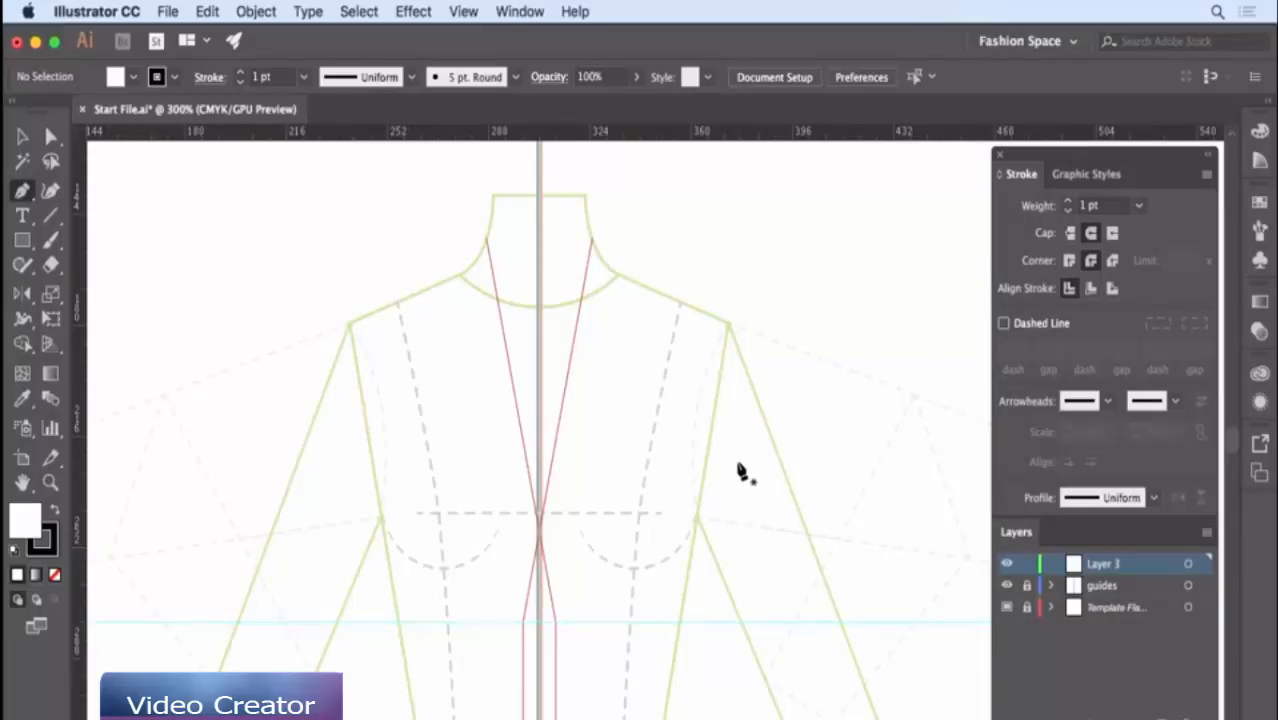
- Draw a closed notched collar and lapel shape with the Pen tool, from the break point at the horizontal guide up to the neck and shoulder
click(522, 622)
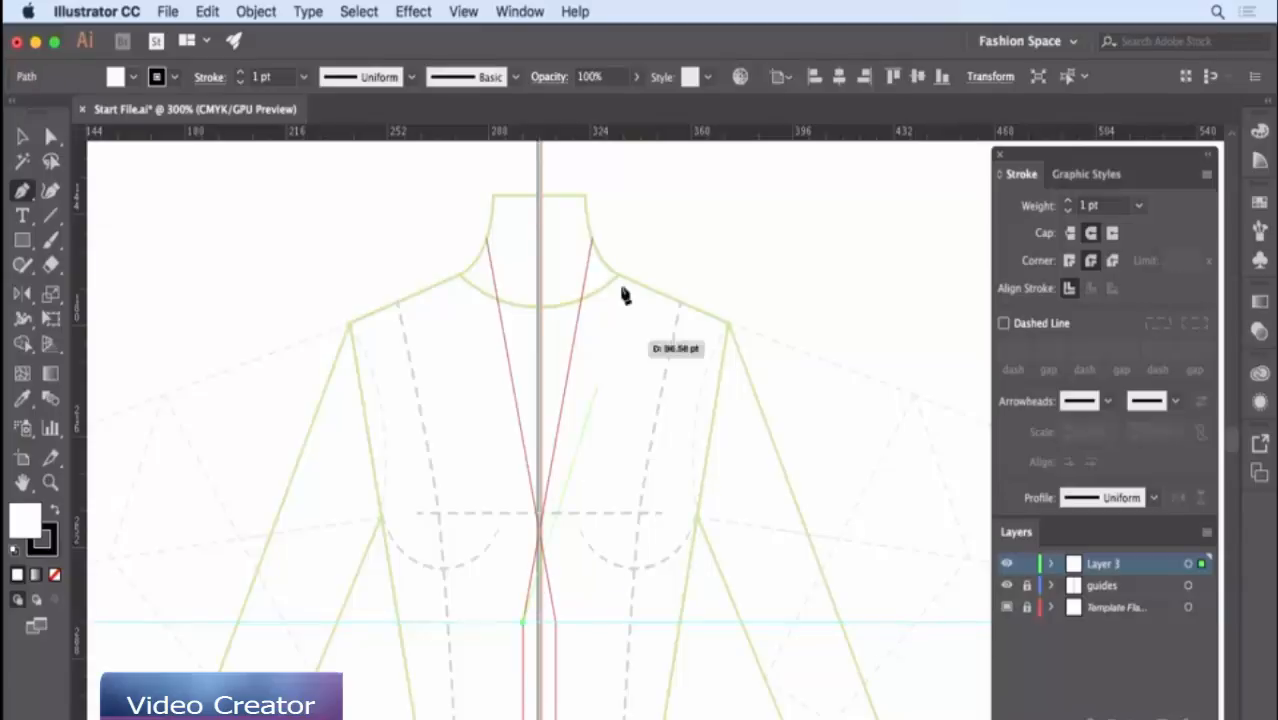
click(592, 238)
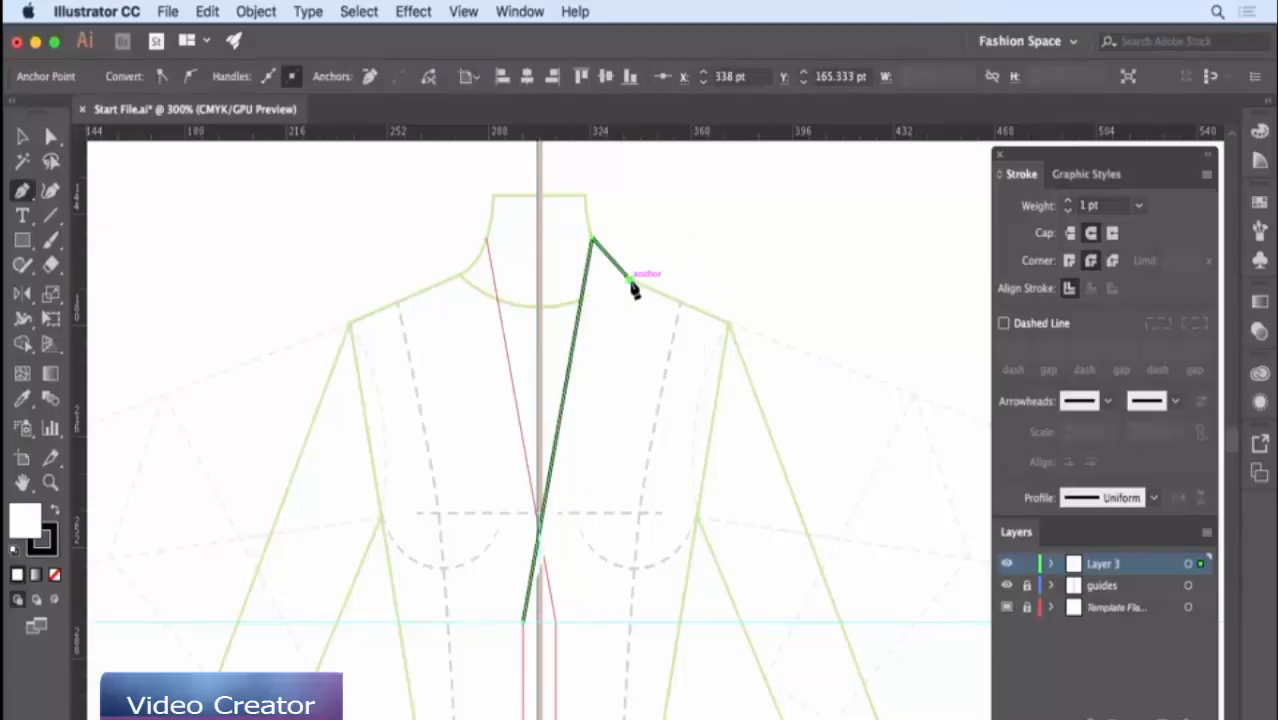
click(628, 278)
click(621, 359)
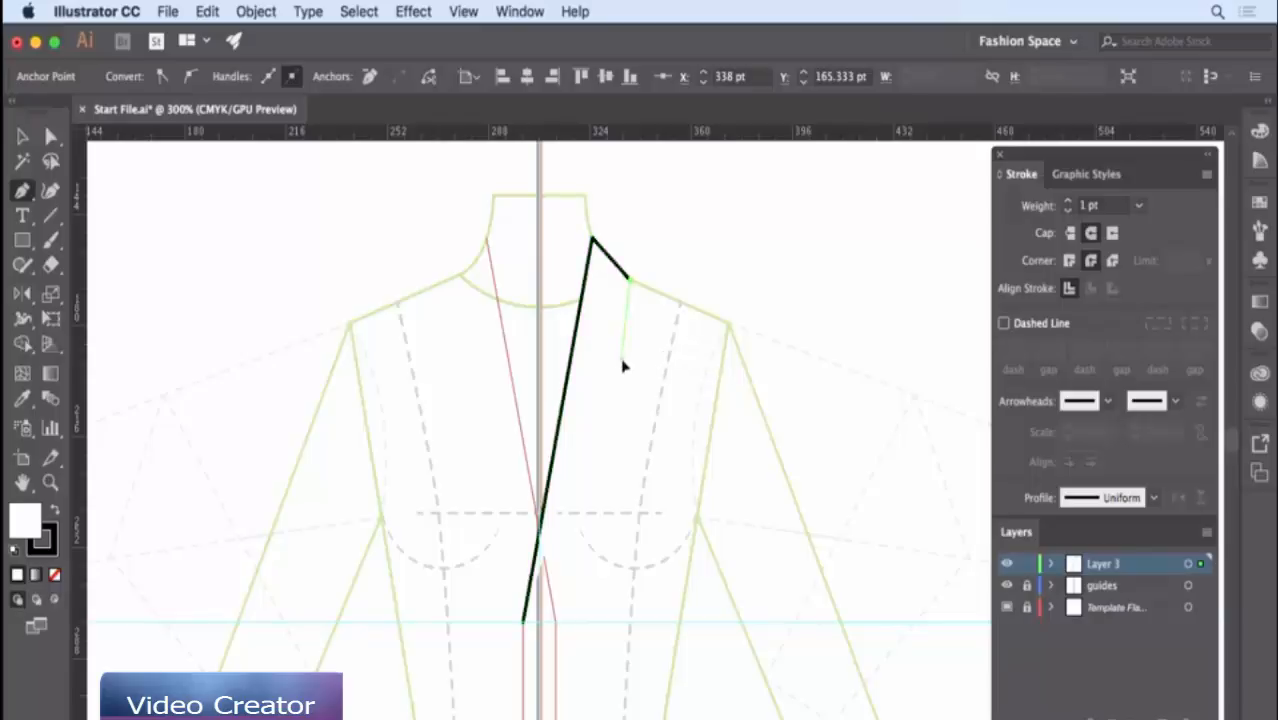
click(594, 361)
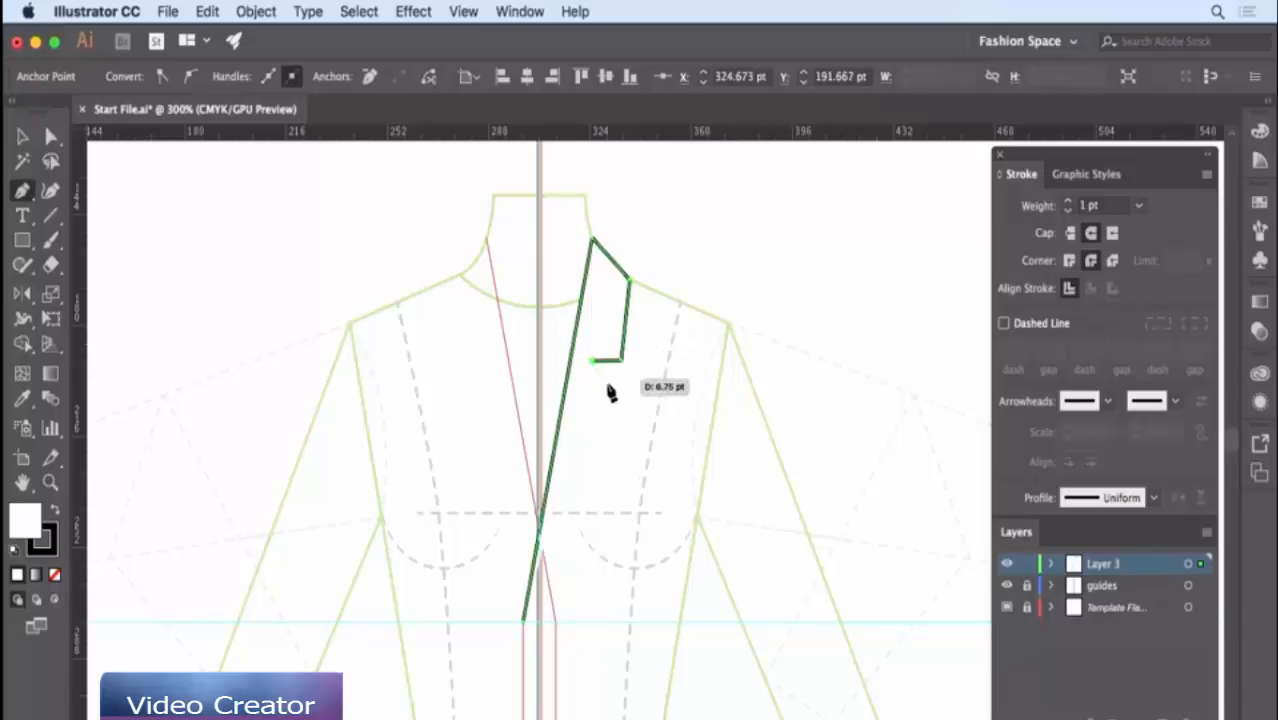
click(620, 391)
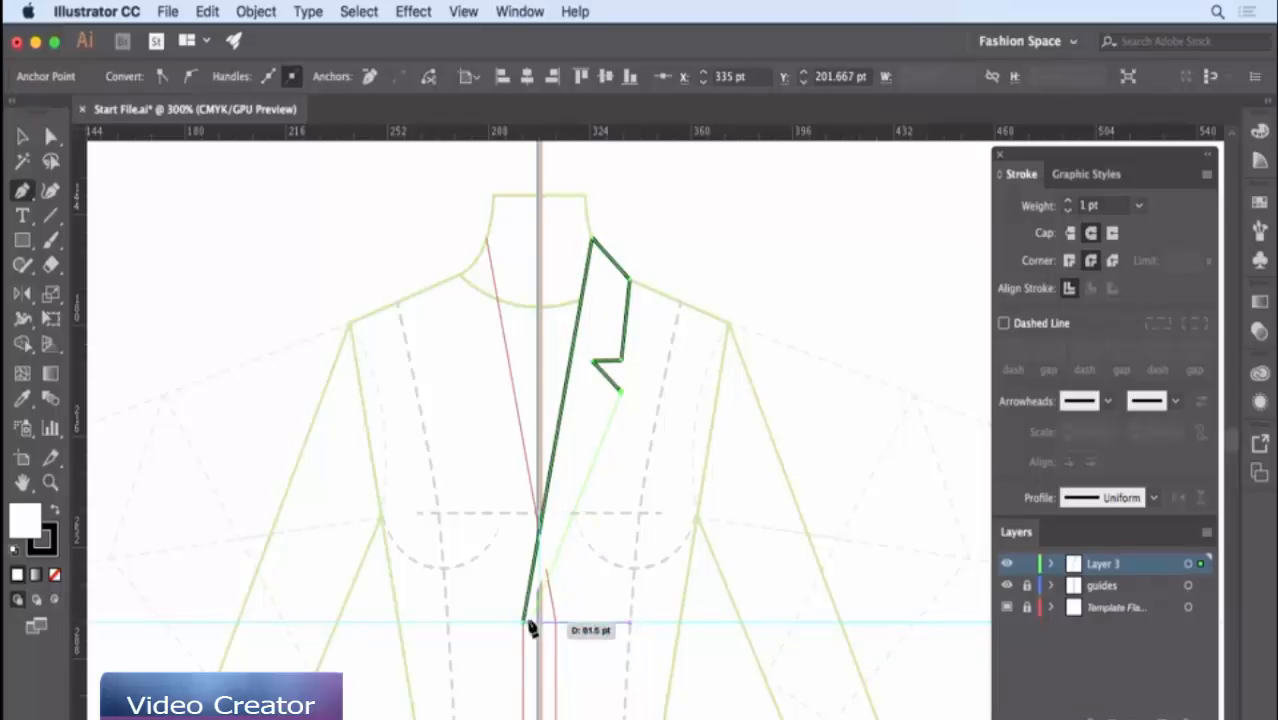
click(525, 621)
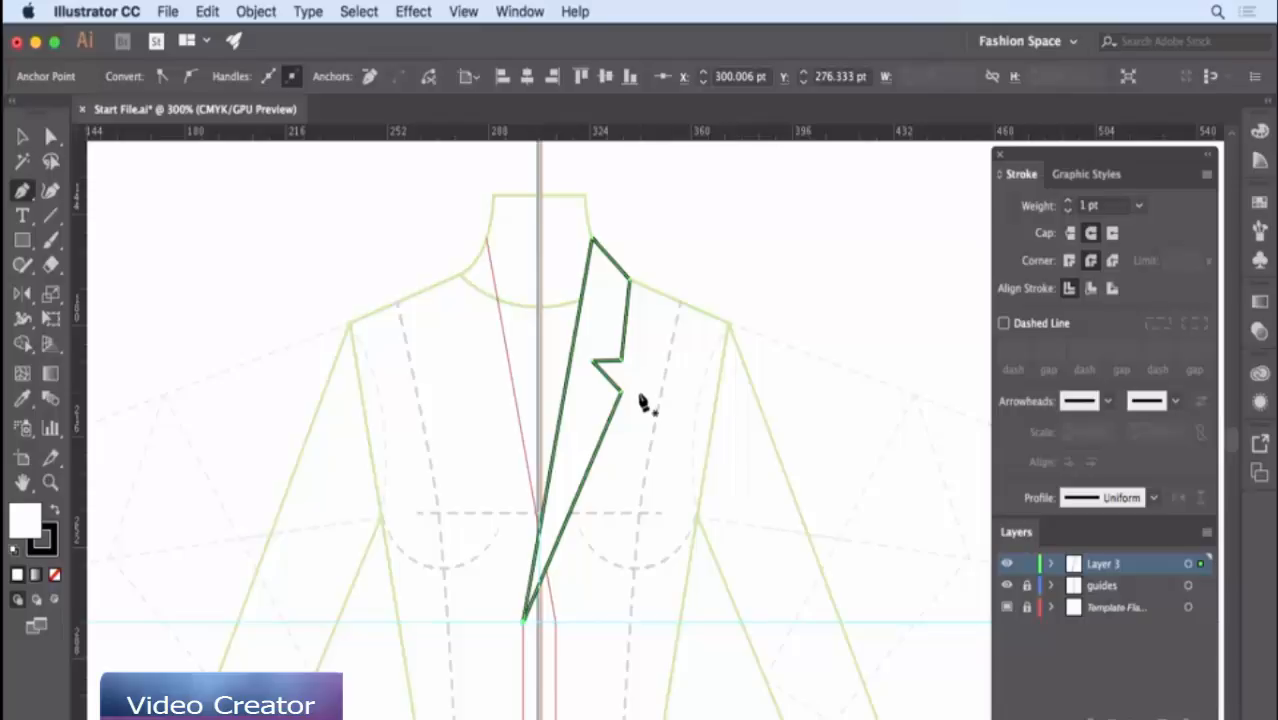
- Select the three notch anchor points of the lapel outline and nudge them vertically to adjust the notch height
key(a)
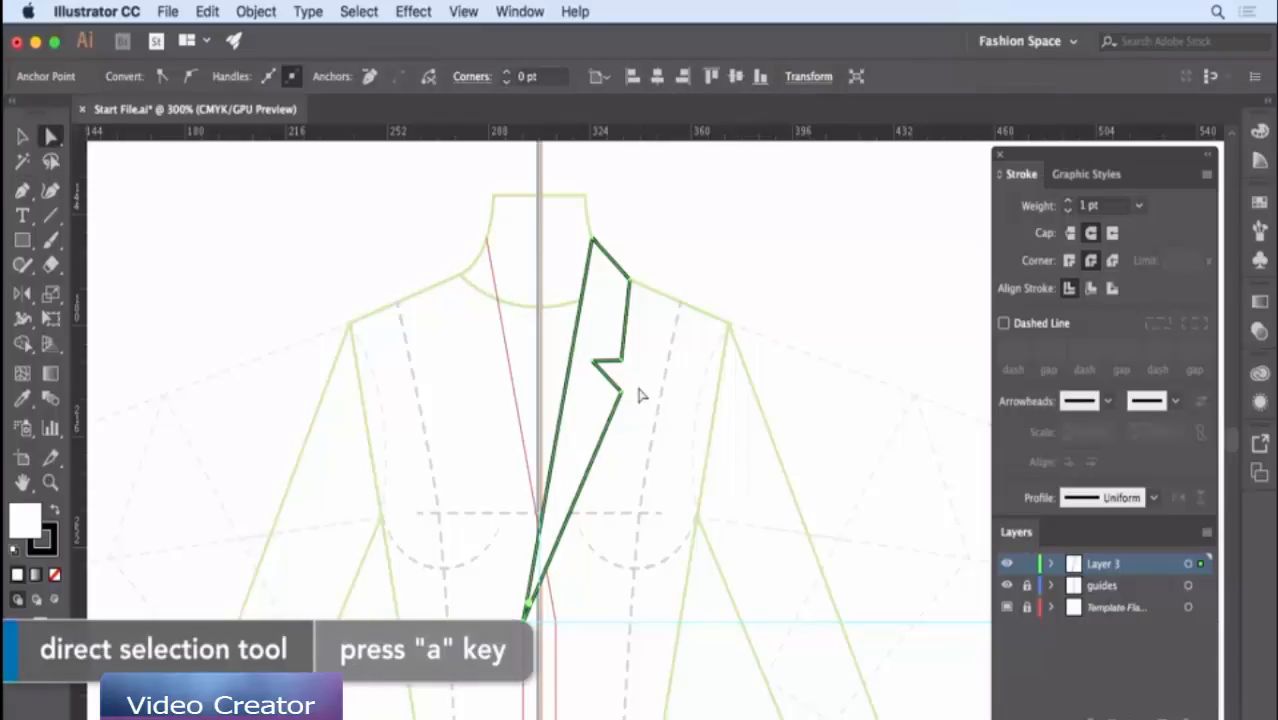
drag(642, 346, 586, 406)
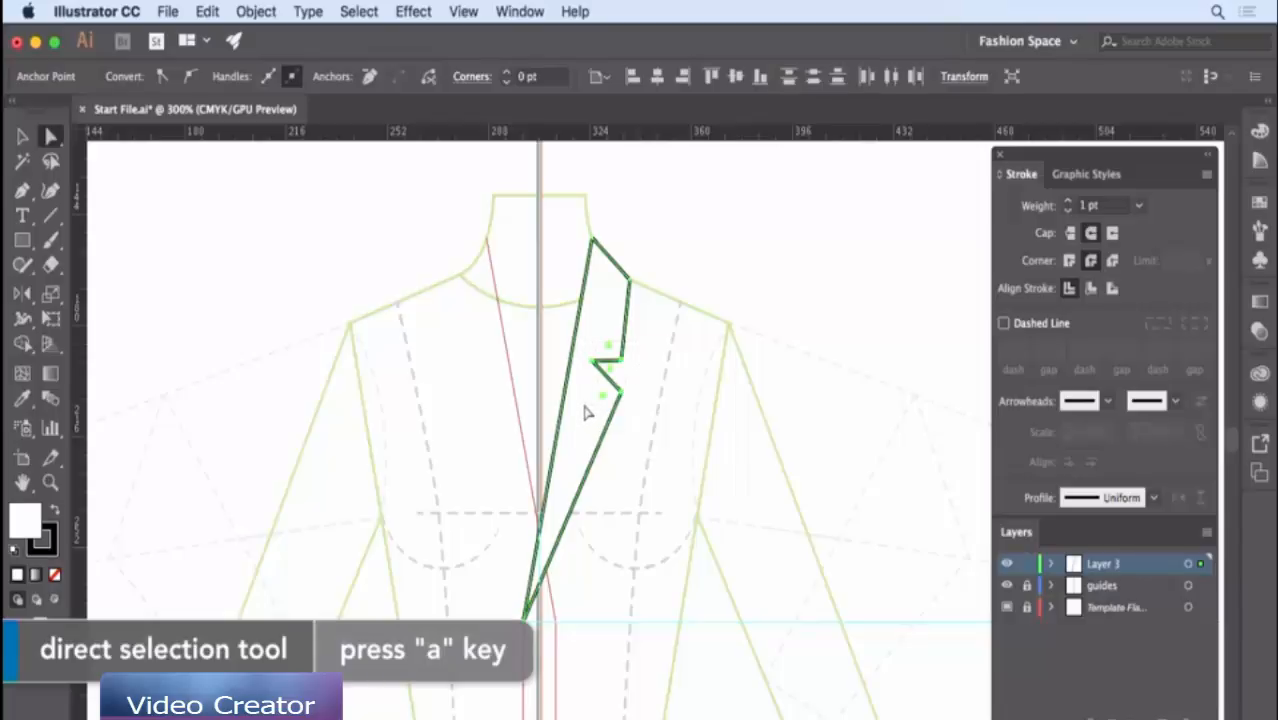
key(Up)
key(Up)
key(Up)
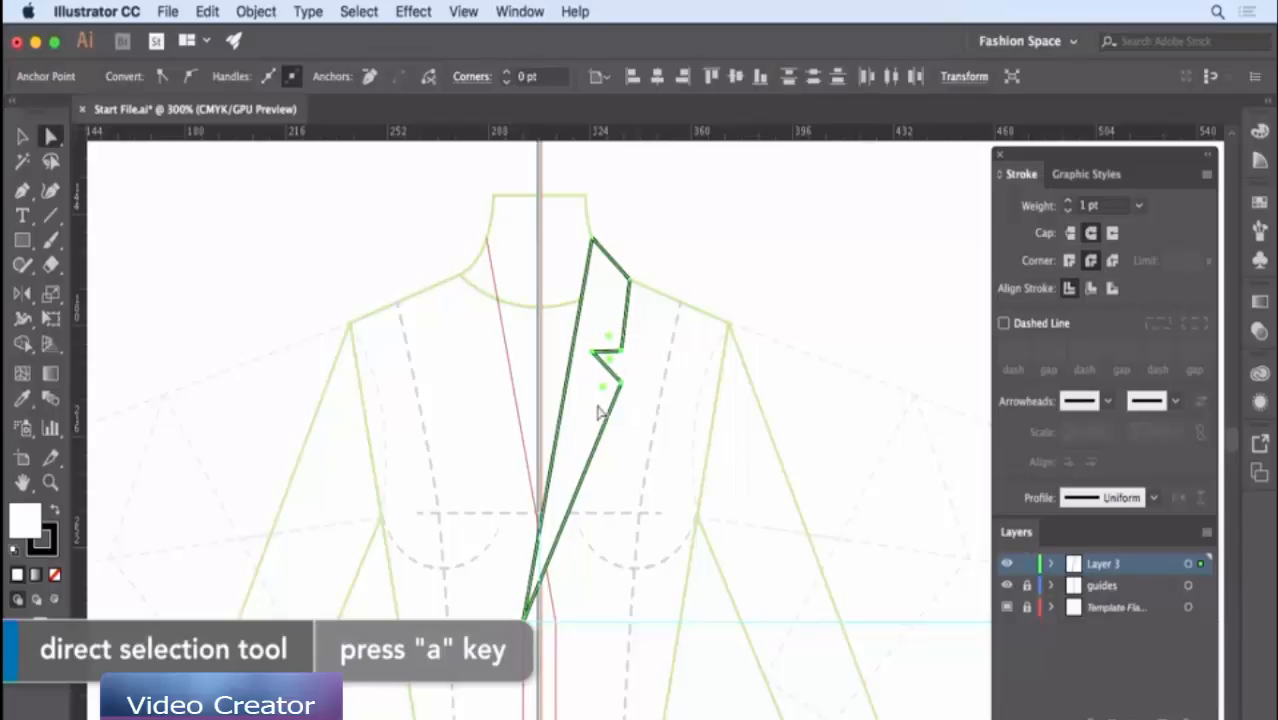
key(Down)
key(Down)
key(Down)
key(Down)
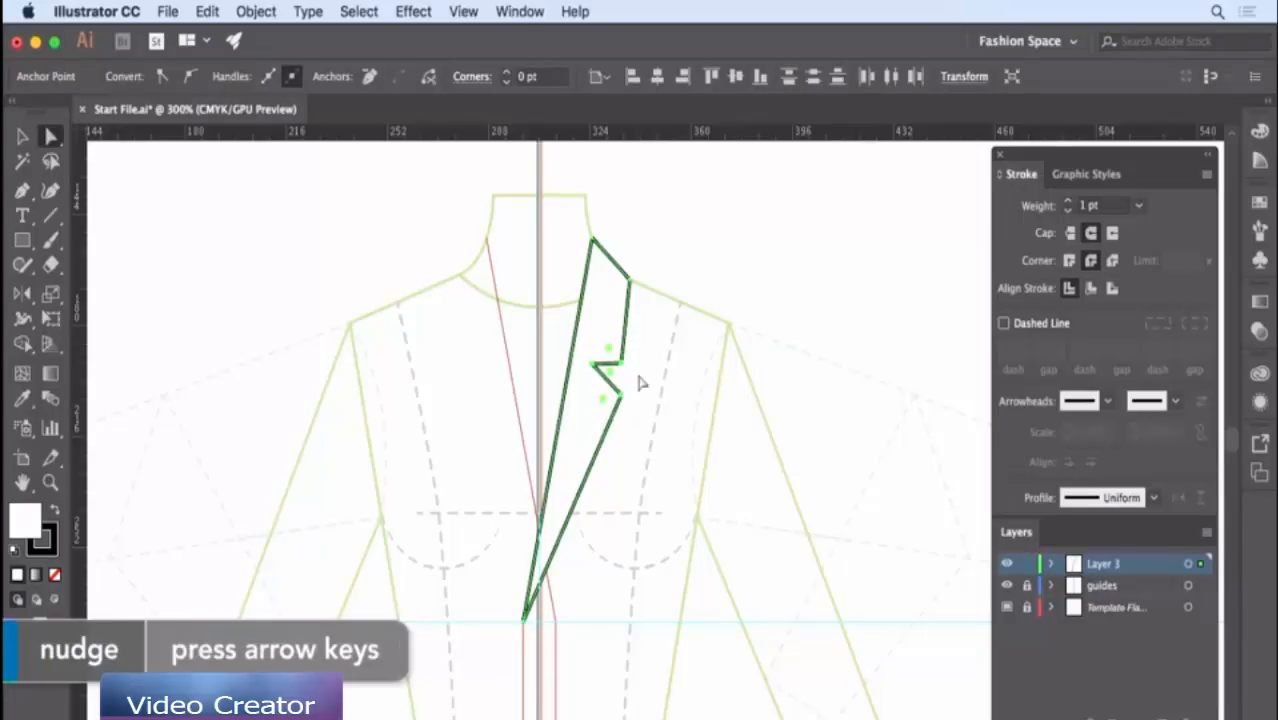
click(637, 381)
drag(620, 364, 627, 366)
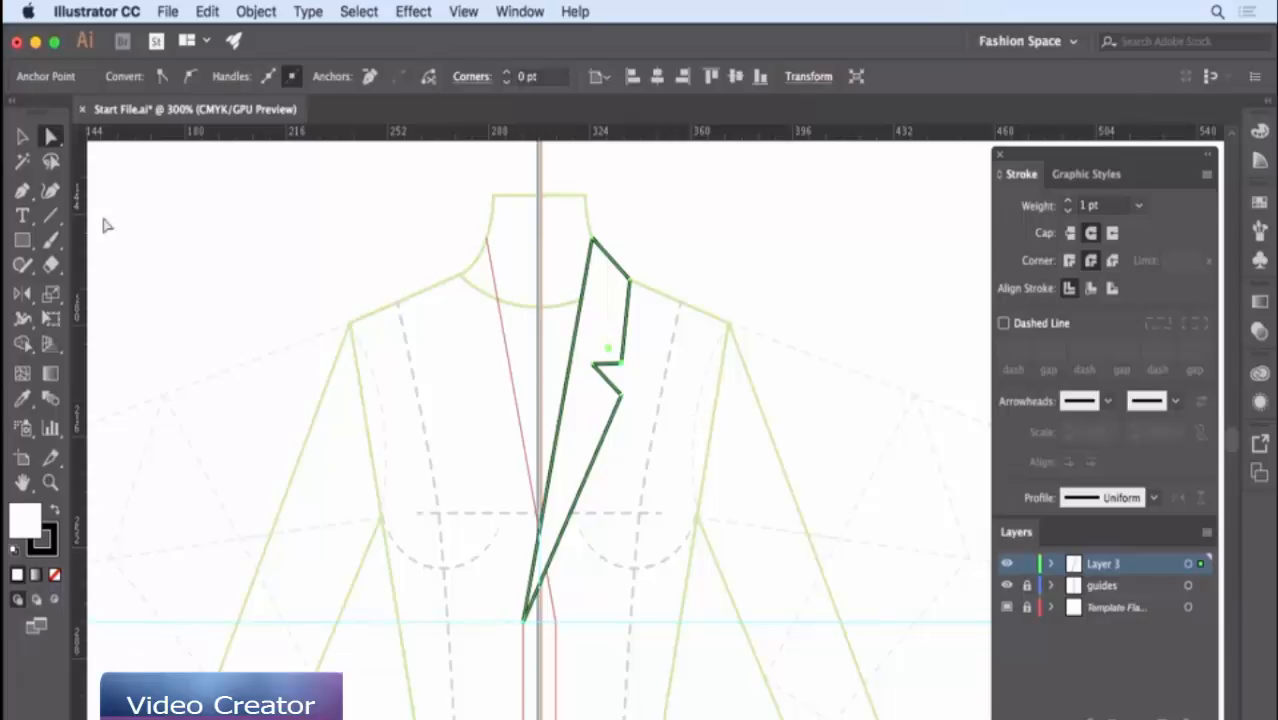
- Detach the Pen tool group as a floating palette and activate the Anchor Point tool
drag(22, 190, 257, 237)
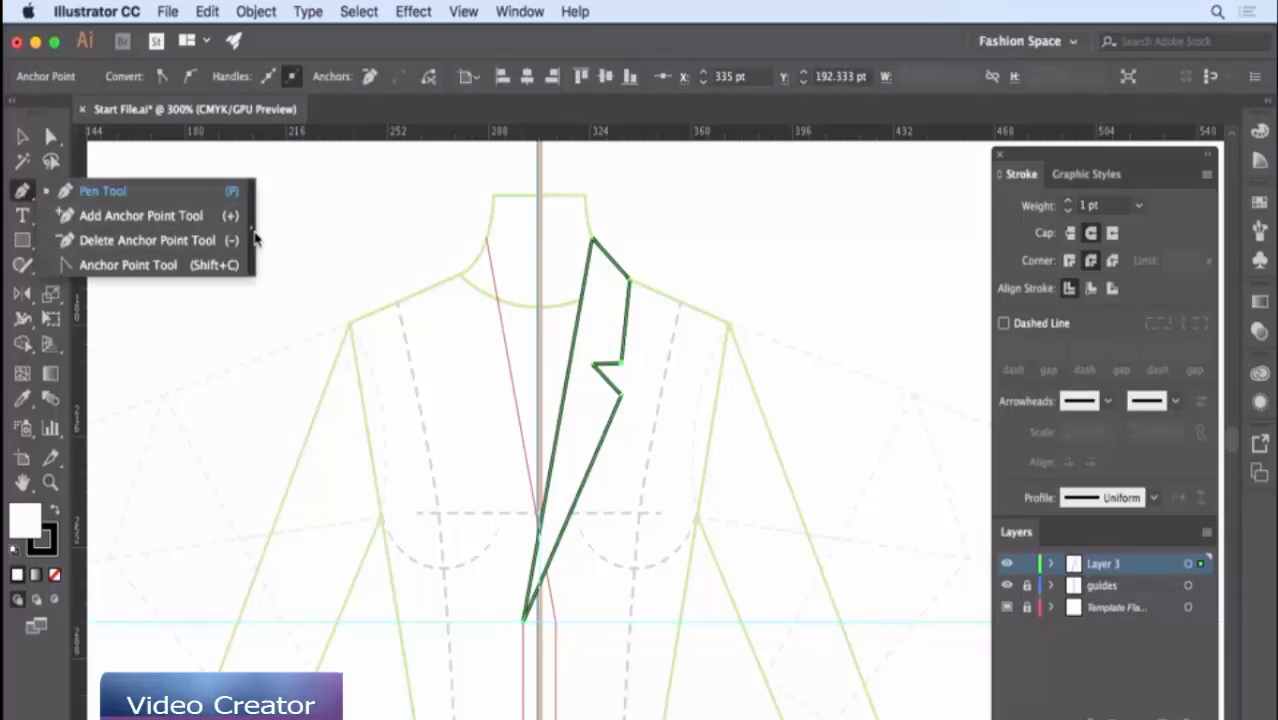
drag(103, 206, 735, 182)
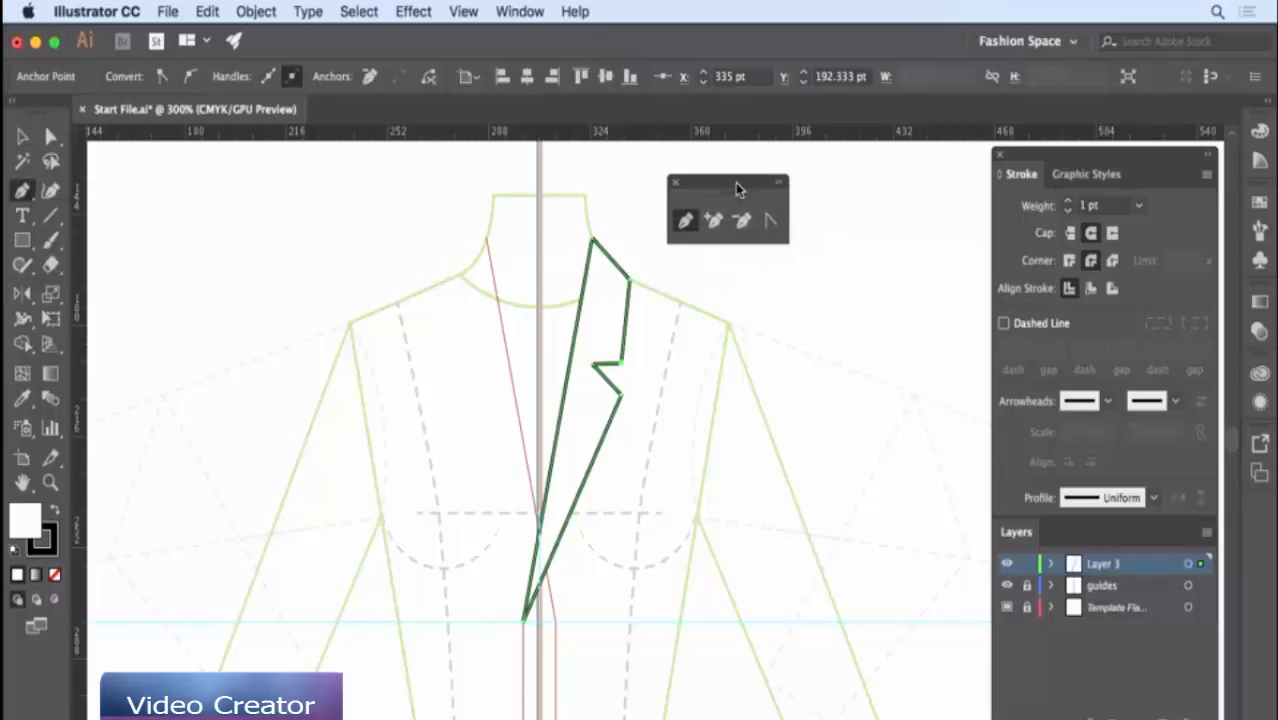
click(771, 221)
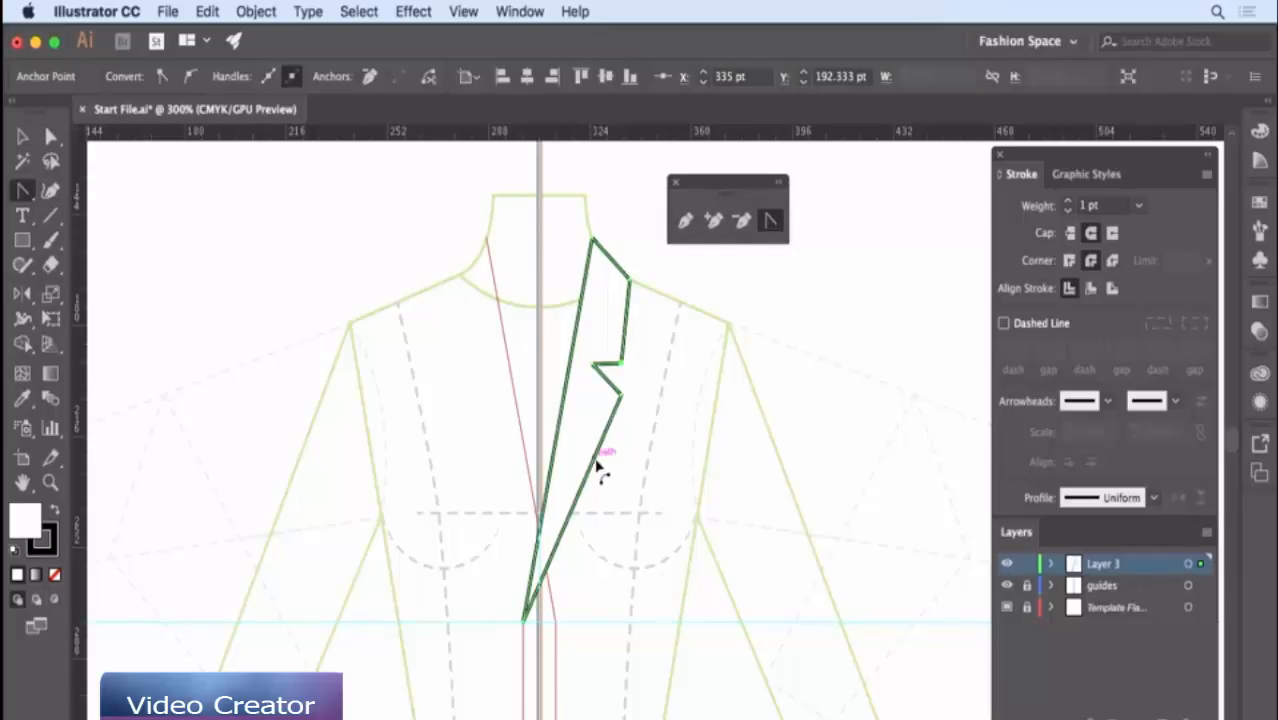
- Bend the lapel's outer edge, the roll line, the collar's shoulder edge and the collar's outer edge into gentle curves
drag(598, 463, 610, 474)
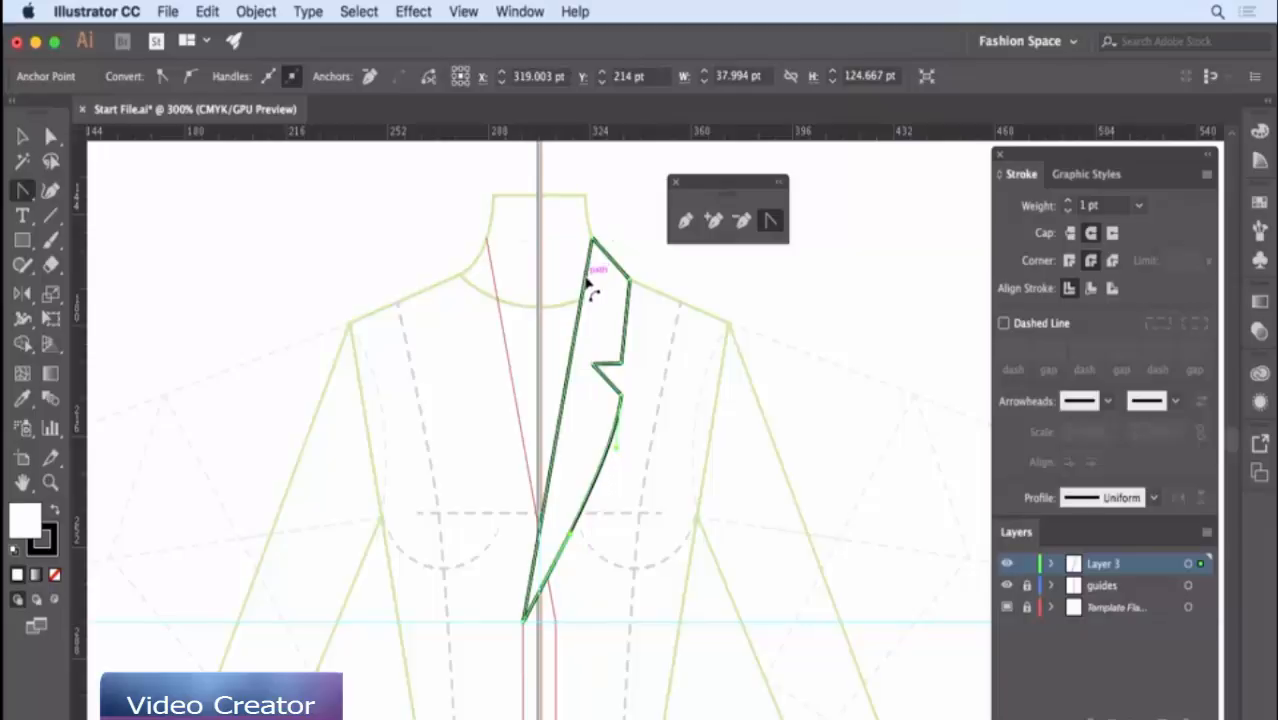
drag(587, 288, 597, 288)
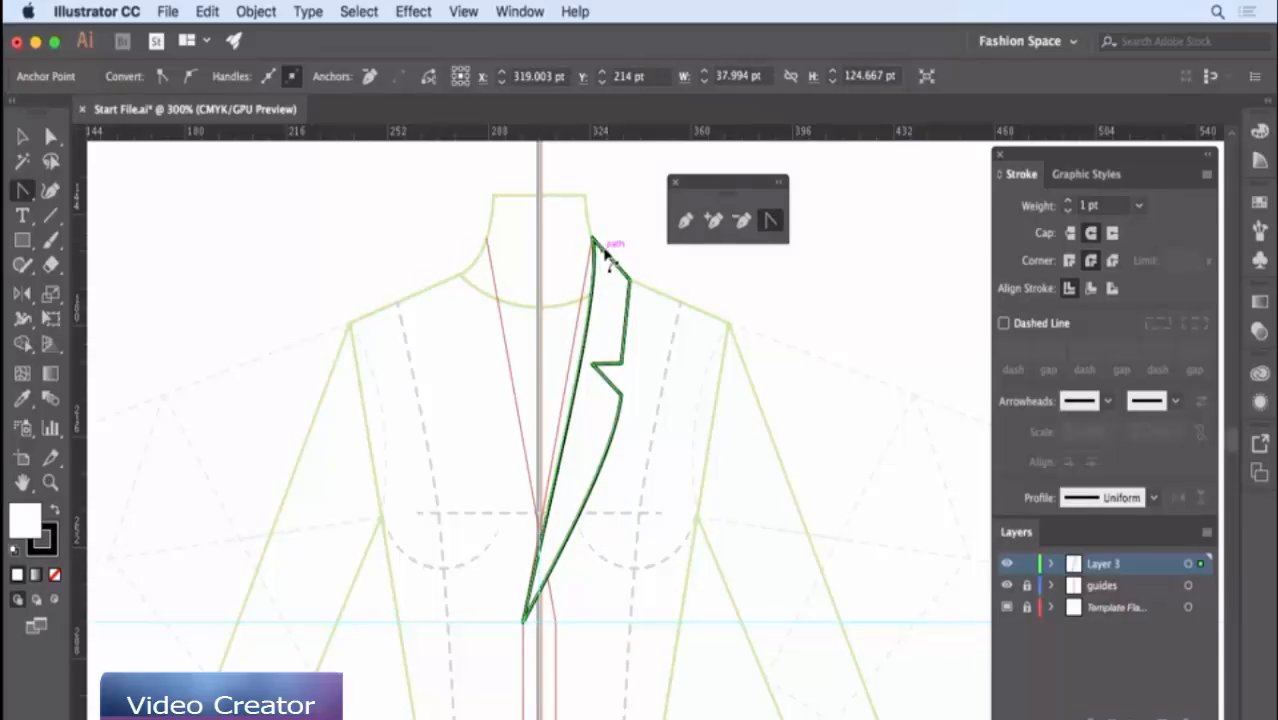
drag(604, 249, 612, 256)
drag(618, 261, 614, 269)
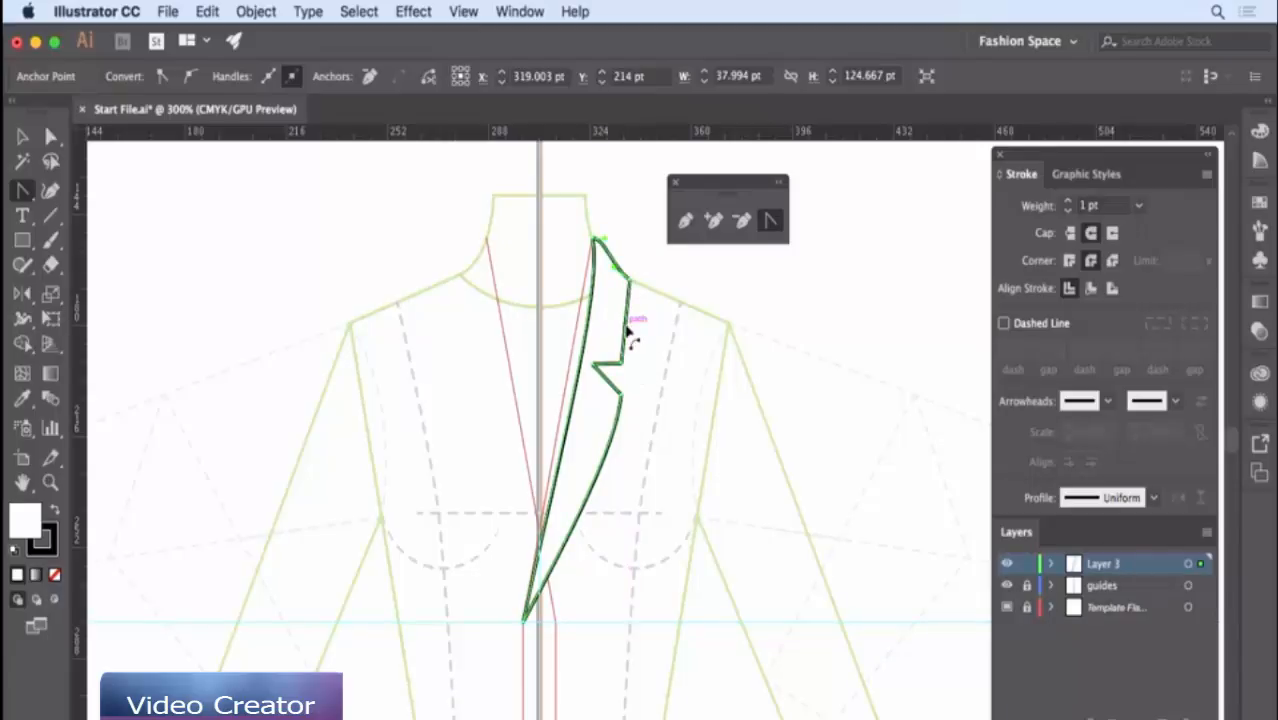
drag(626, 327, 632, 327)
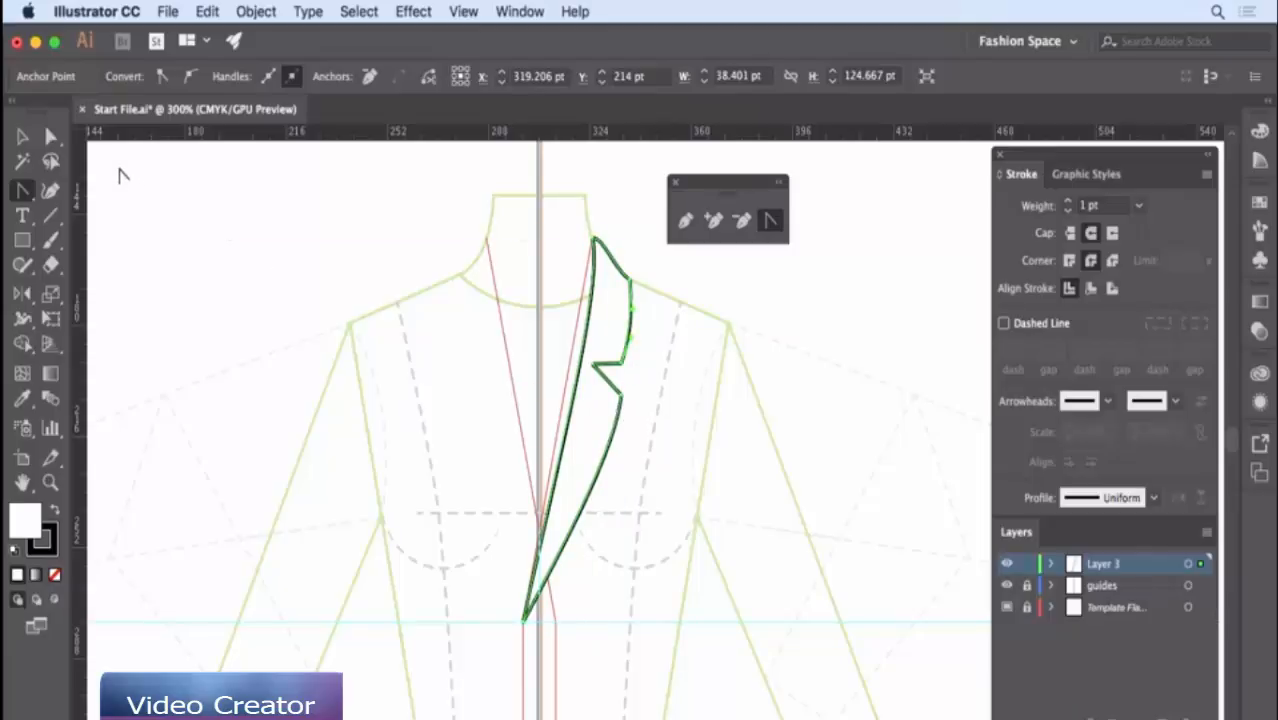
- Try rounding the lapel point below the notch with a corner radius of about 9.43 pt
click(51, 136)
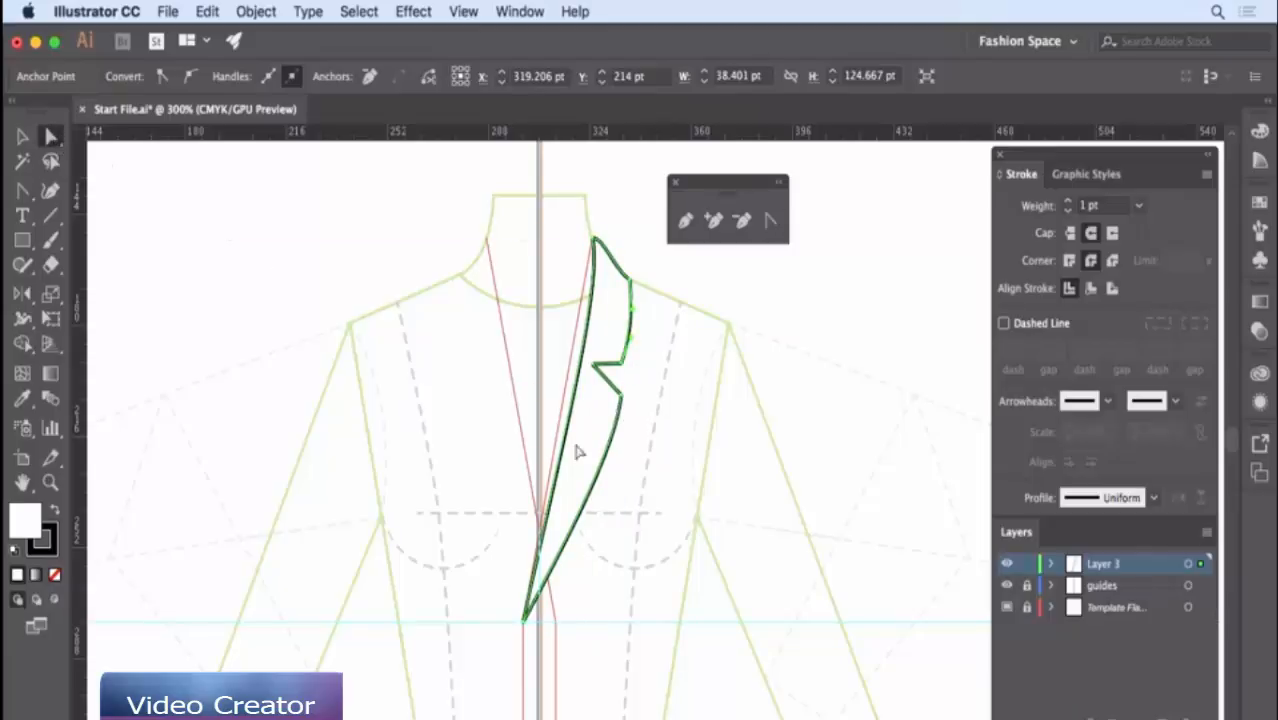
click(621, 396)
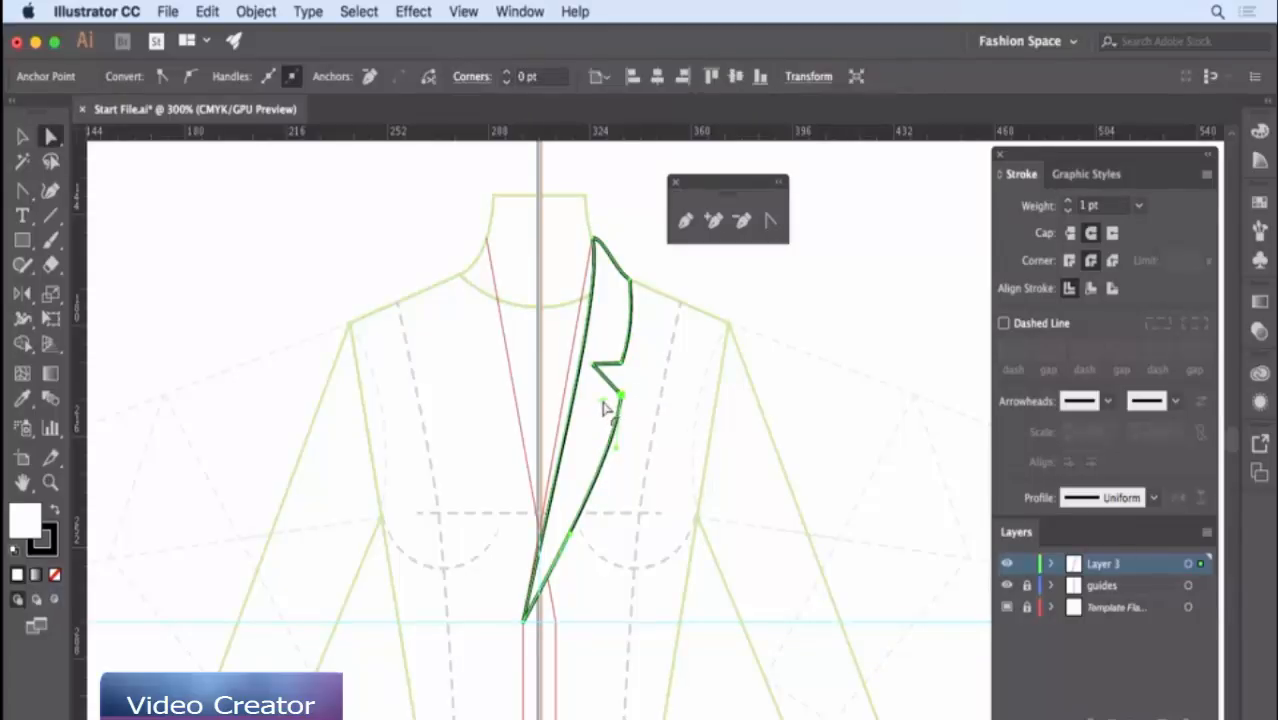
drag(604, 408, 596, 410)
drag(594, 411, 593, 409)
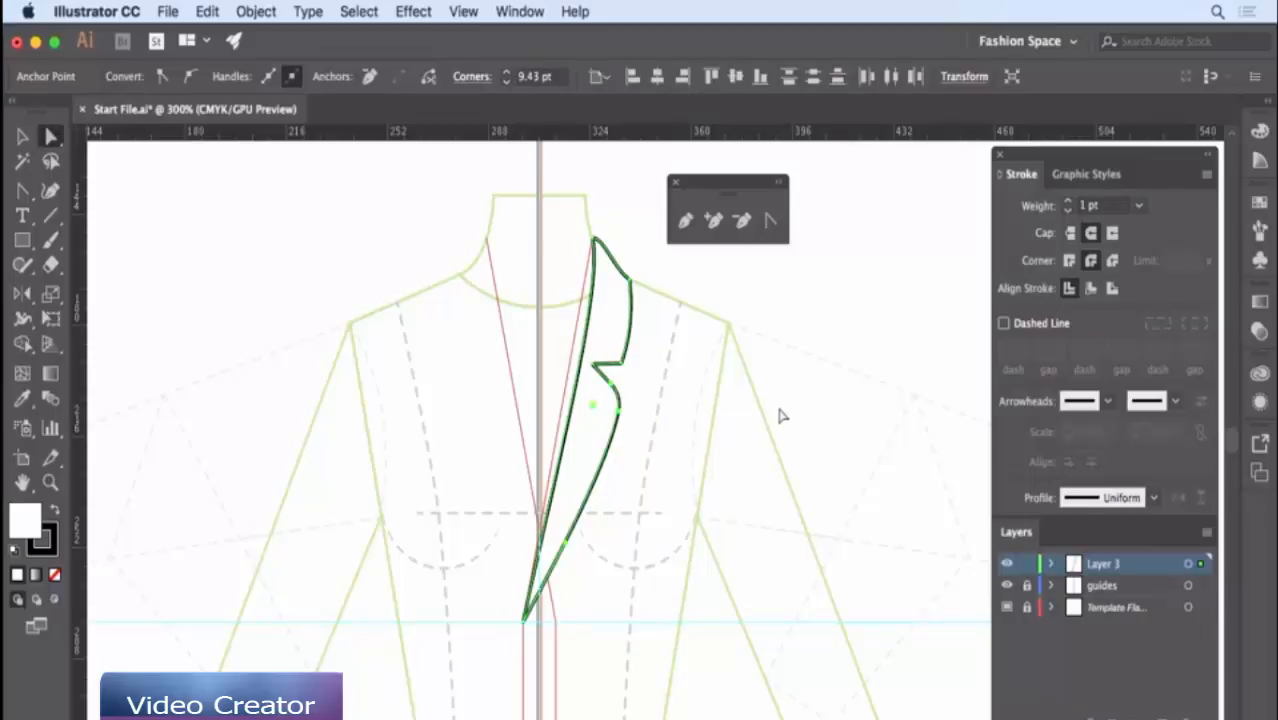
key(super)
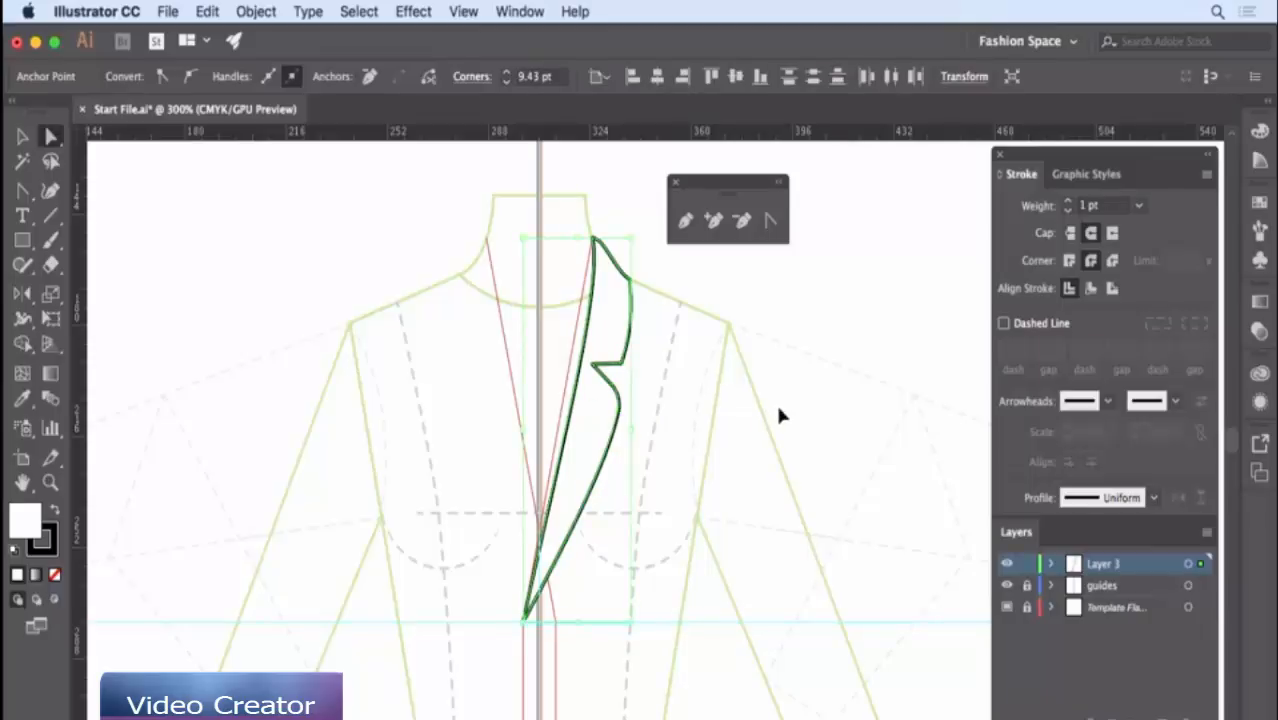
key(super+z)
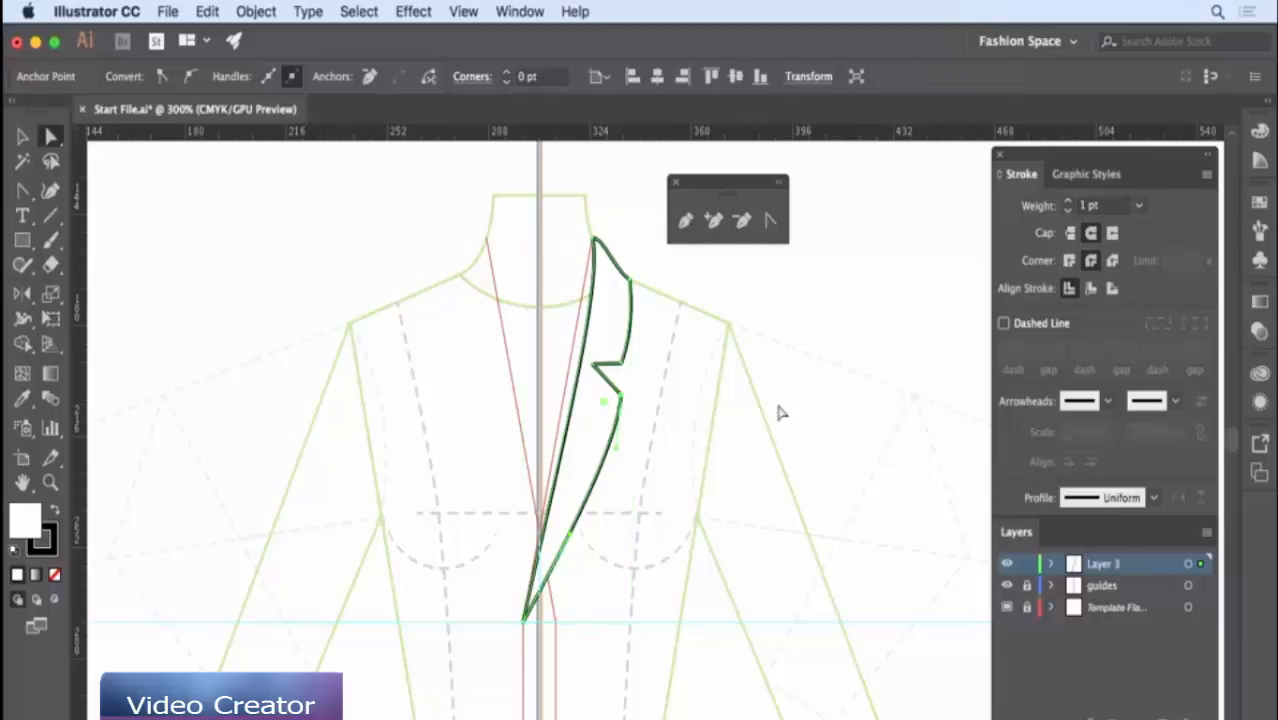
- Draw a short straight Pen line from the inner notch point to the roll line, separating the collar from the lapel
click(50, 483)
drag(572, 326, 736, 429)
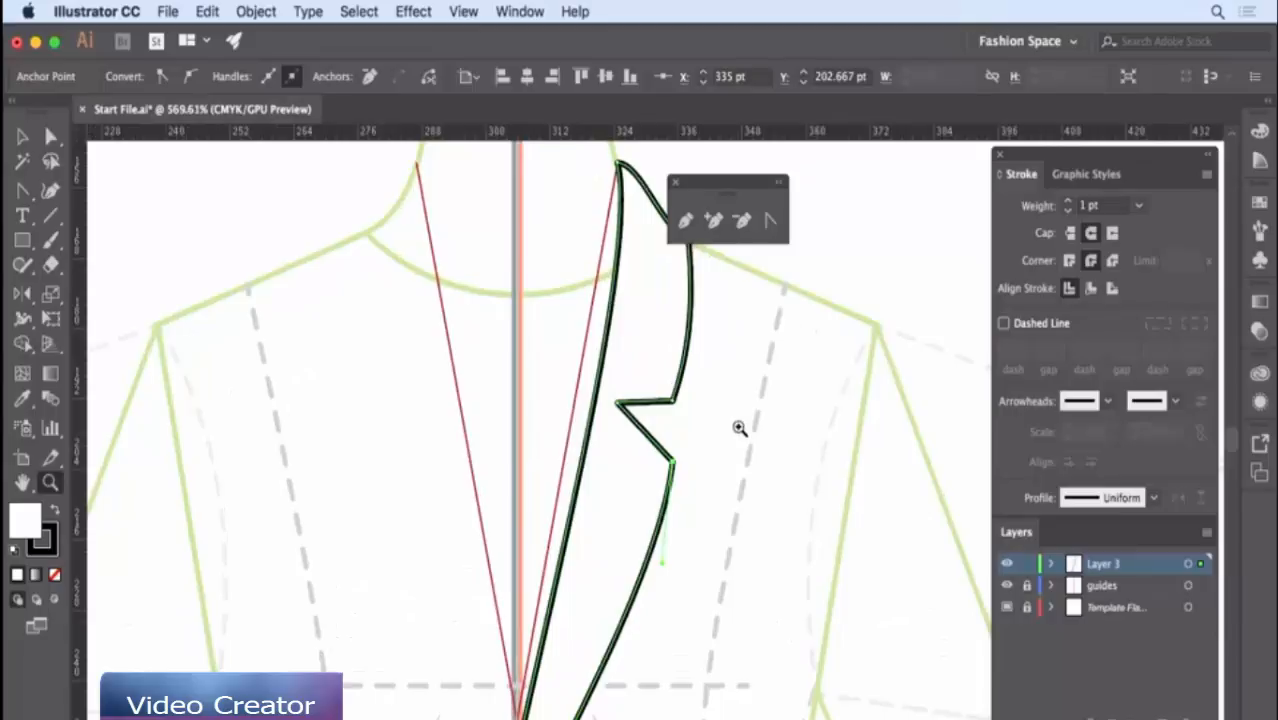
key(v)
click(748, 344)
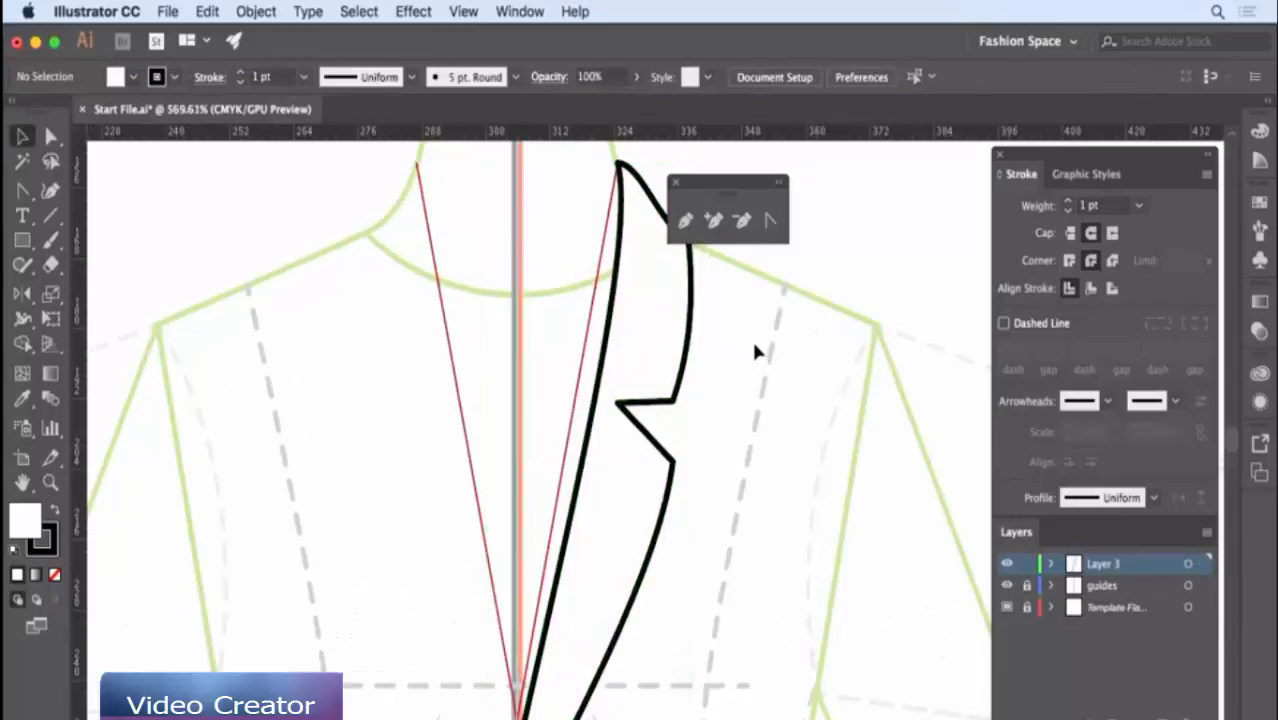
click(686, 220)
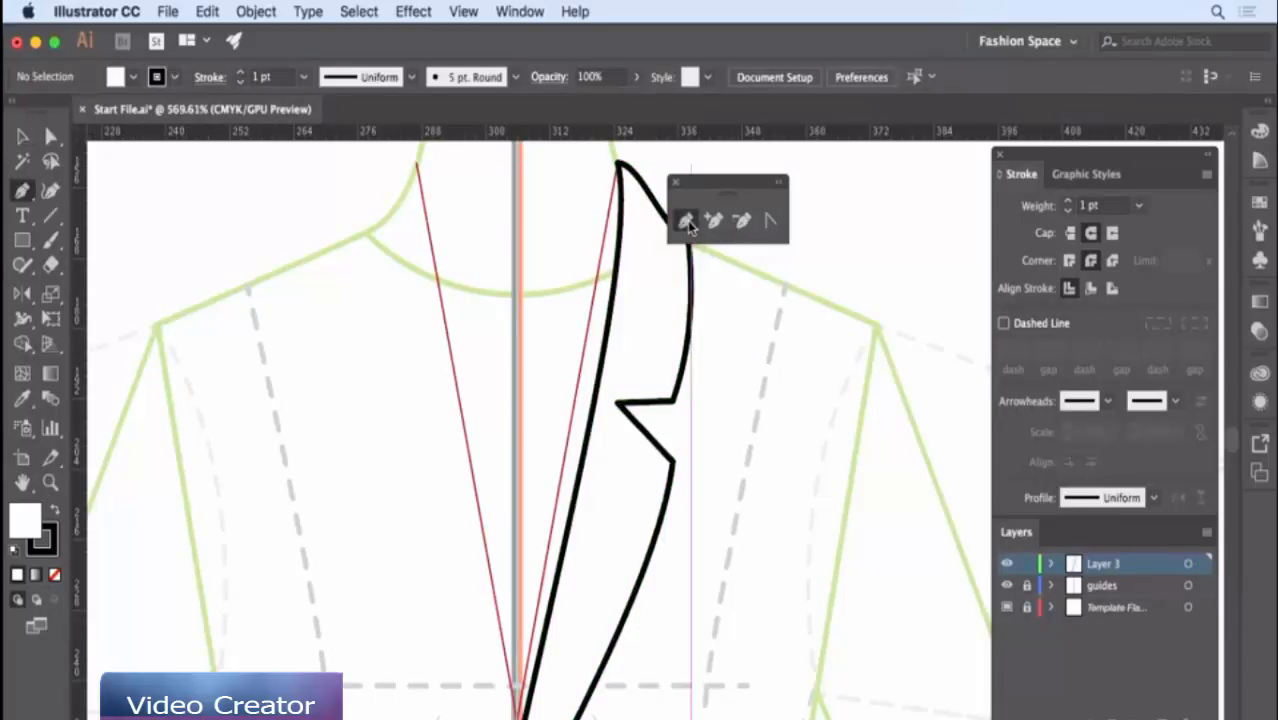
click(618, 404)
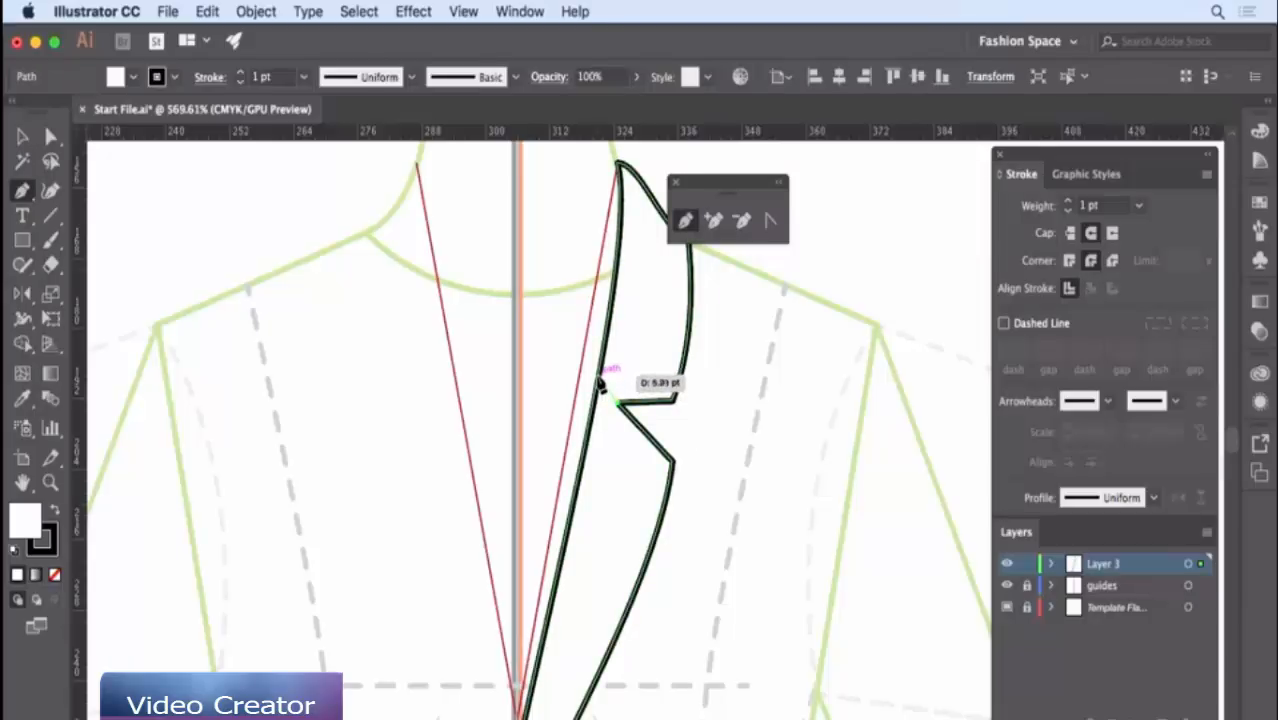
click(599, 378)
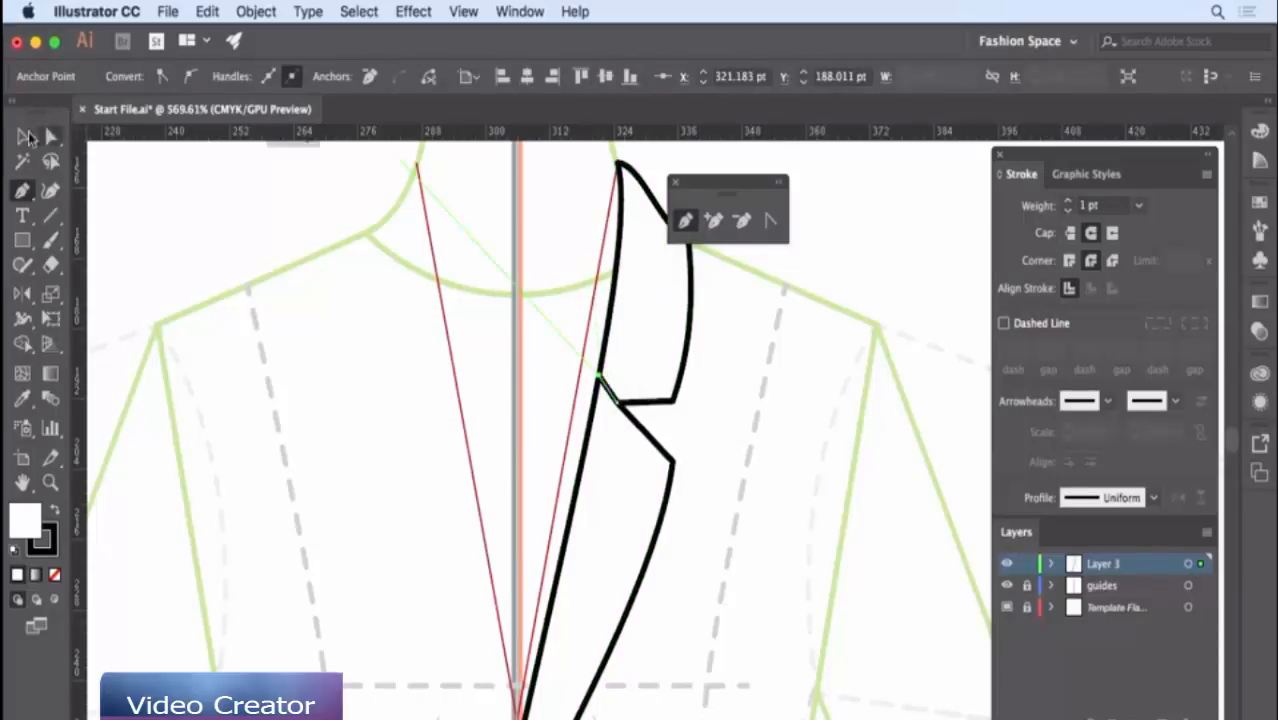
click(22, 138)
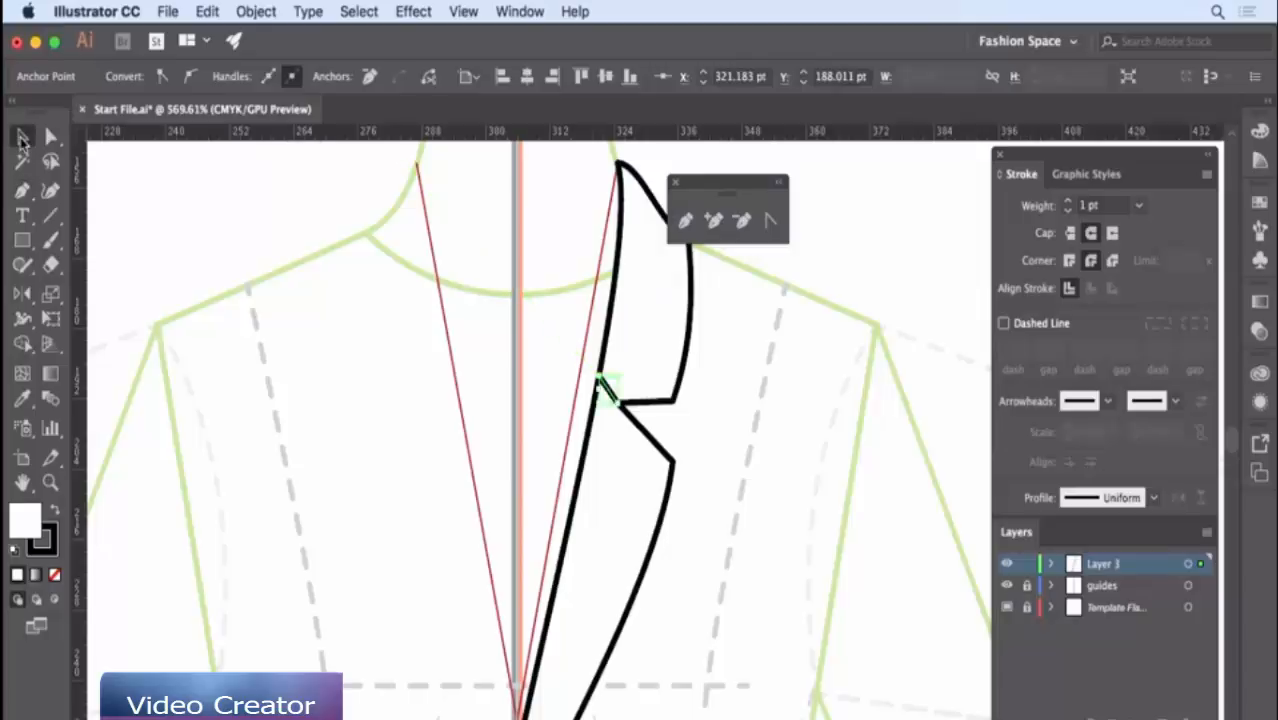
click(752, 360)
- Create an inset copy of the collar and lapel outline with Offset Path at -1 pt
click(684, 377)
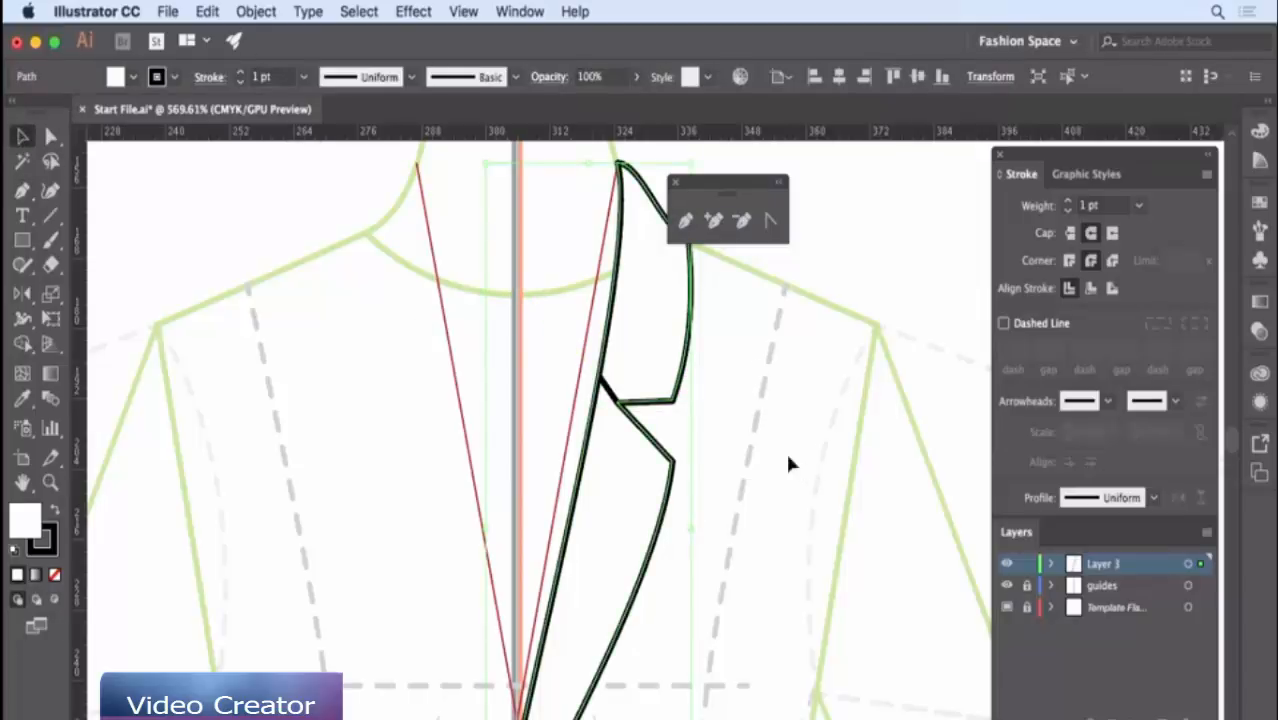
click(250, 12)
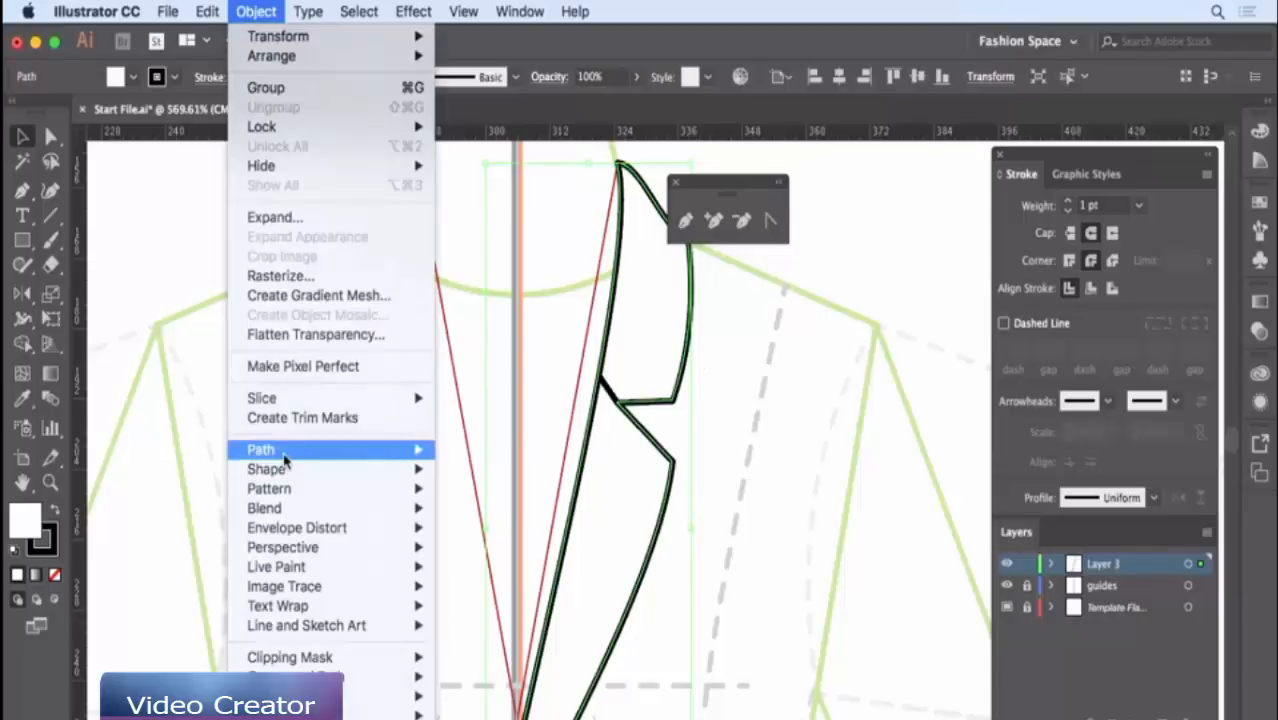
mouse_move(288, 455)
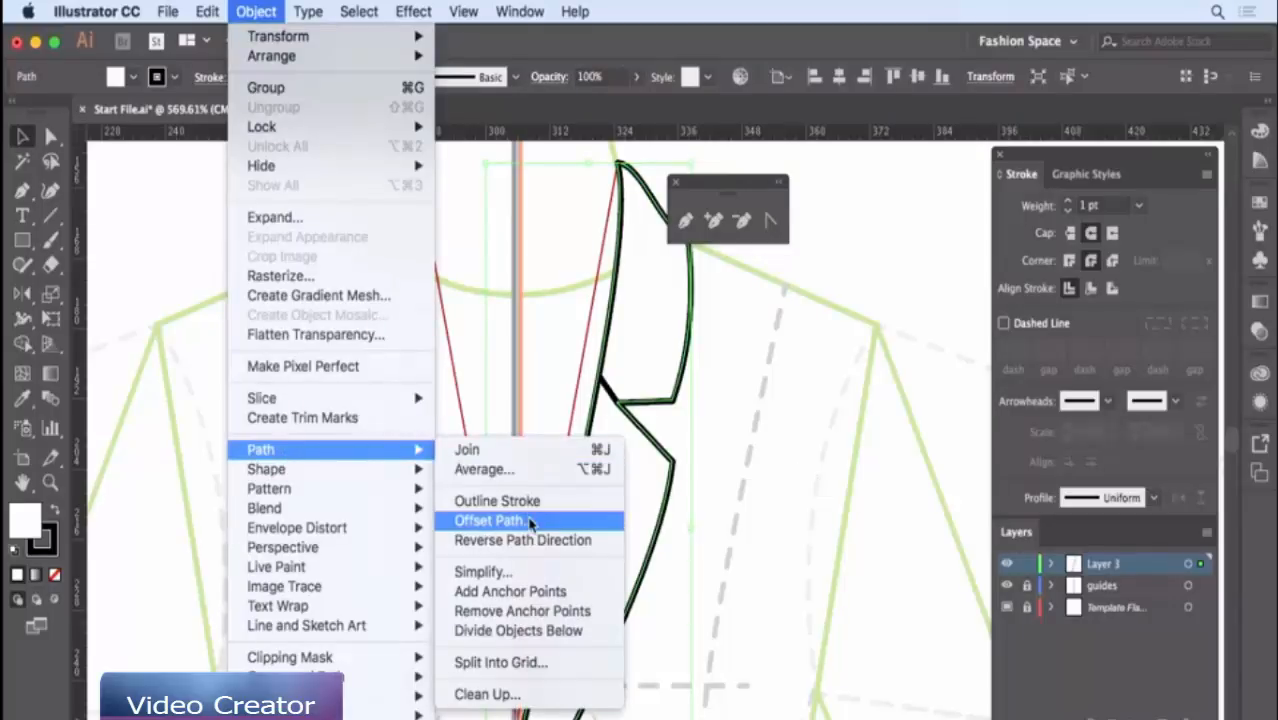
click(531, 522)
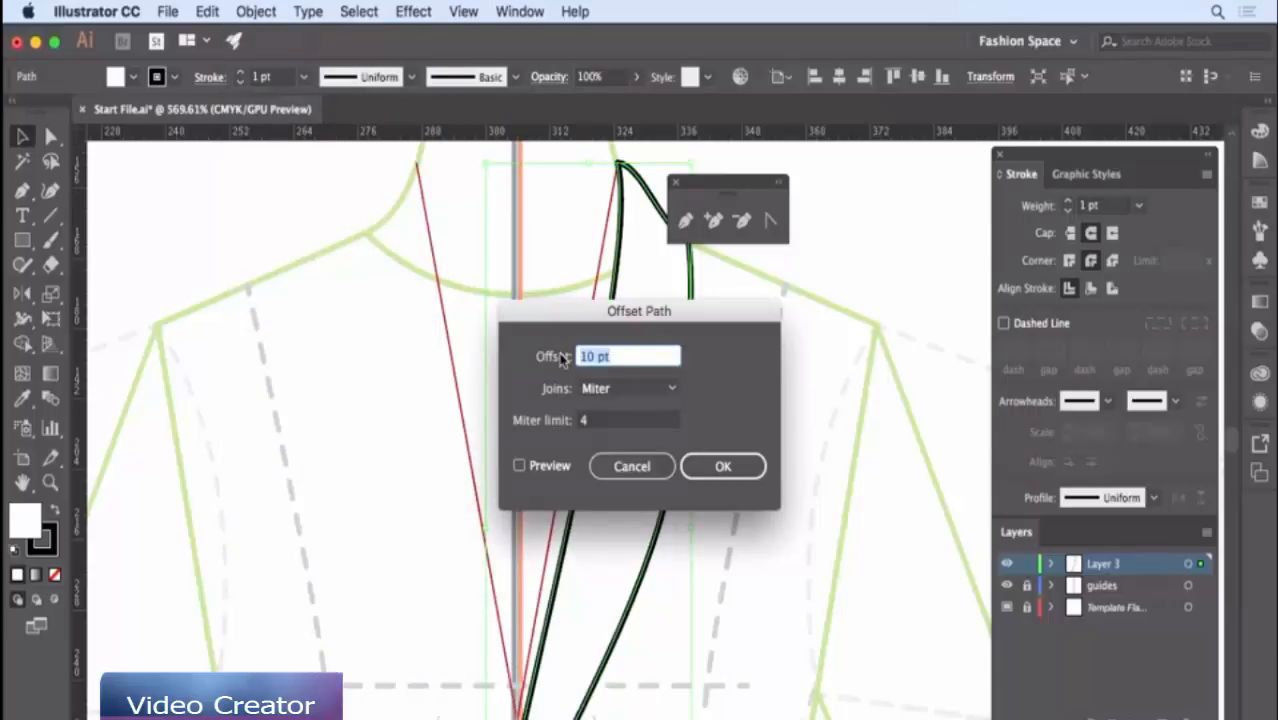
text(-1)
drag(582, 316, 814, 267)
click(752, 417)
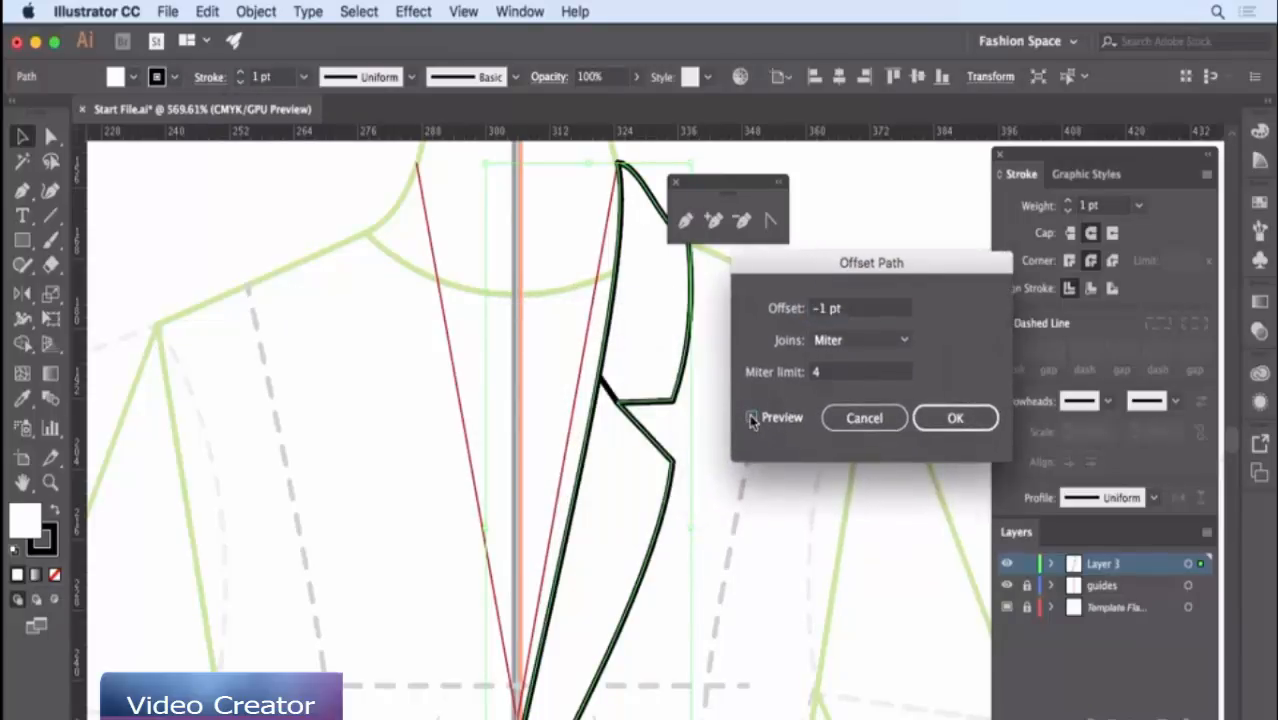
click(955, 418)
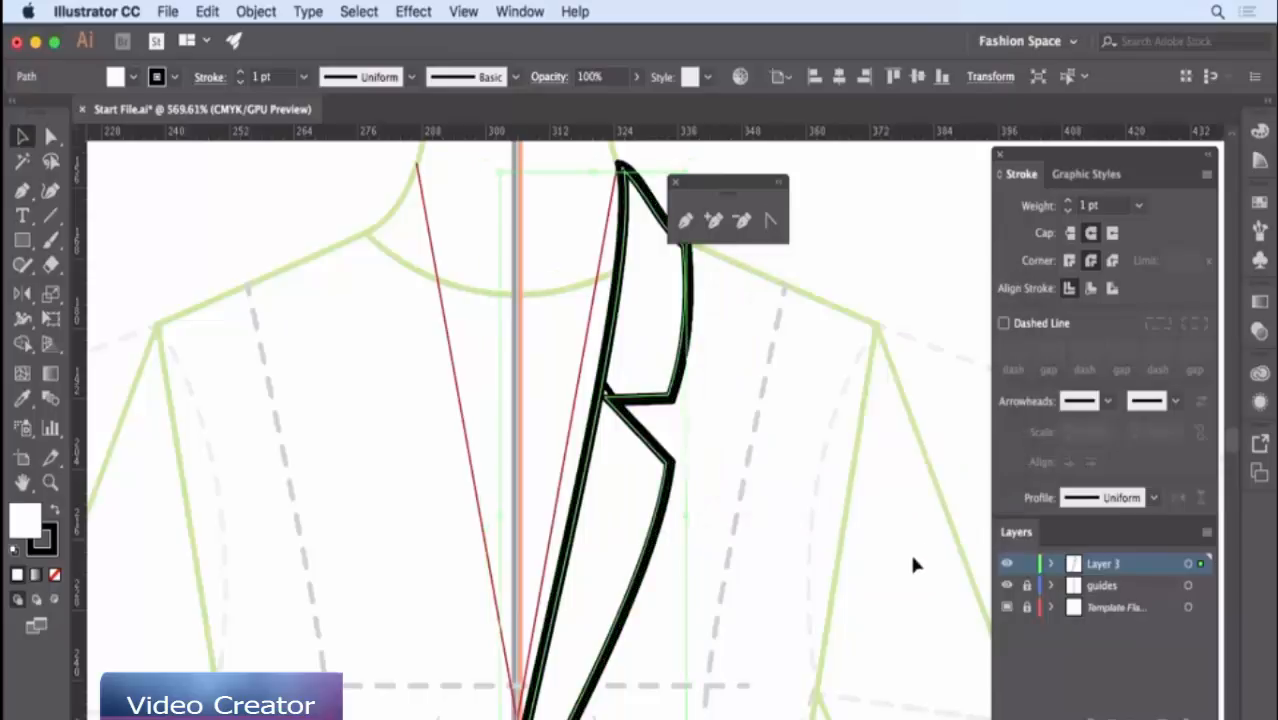
- Apply the Stitches graphic style to the inset outline and move its inner notch anchor onto the collar's notch point
click(1068, 175)
click(1080, 319)
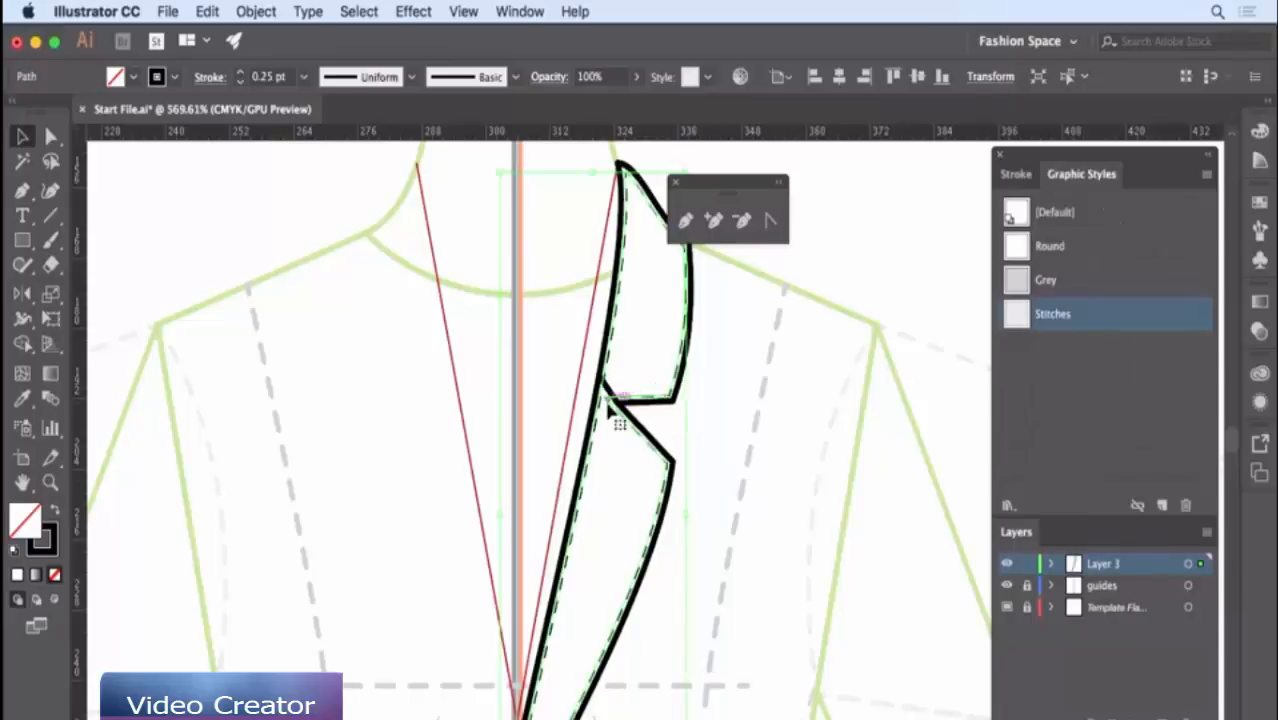
key(a)
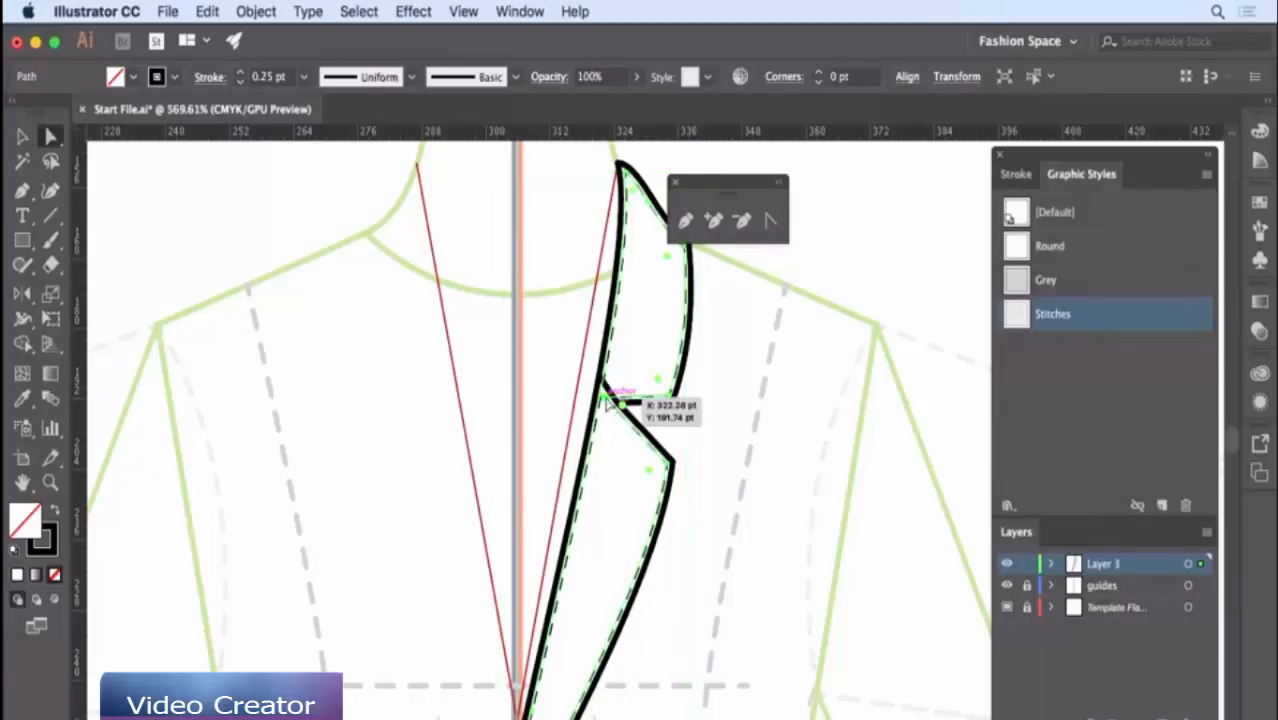
click(609, 402)
drag(626, 412, 634, 418)
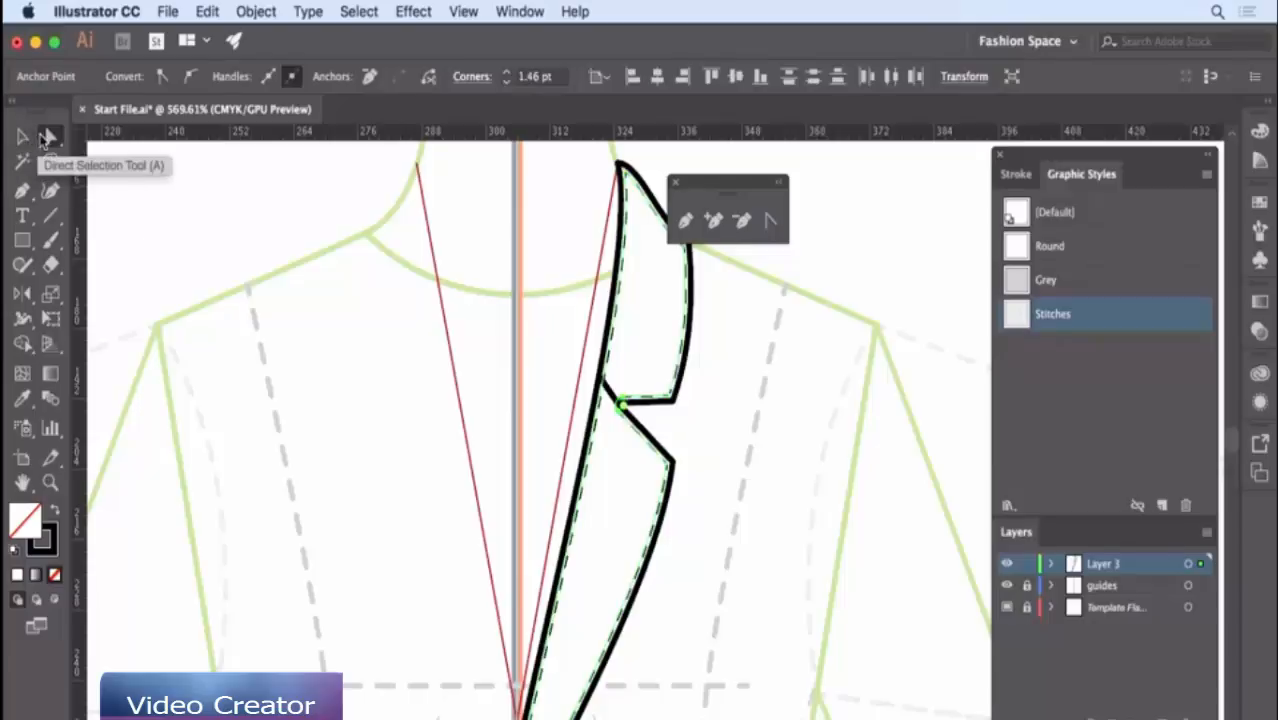
click(364, 407)
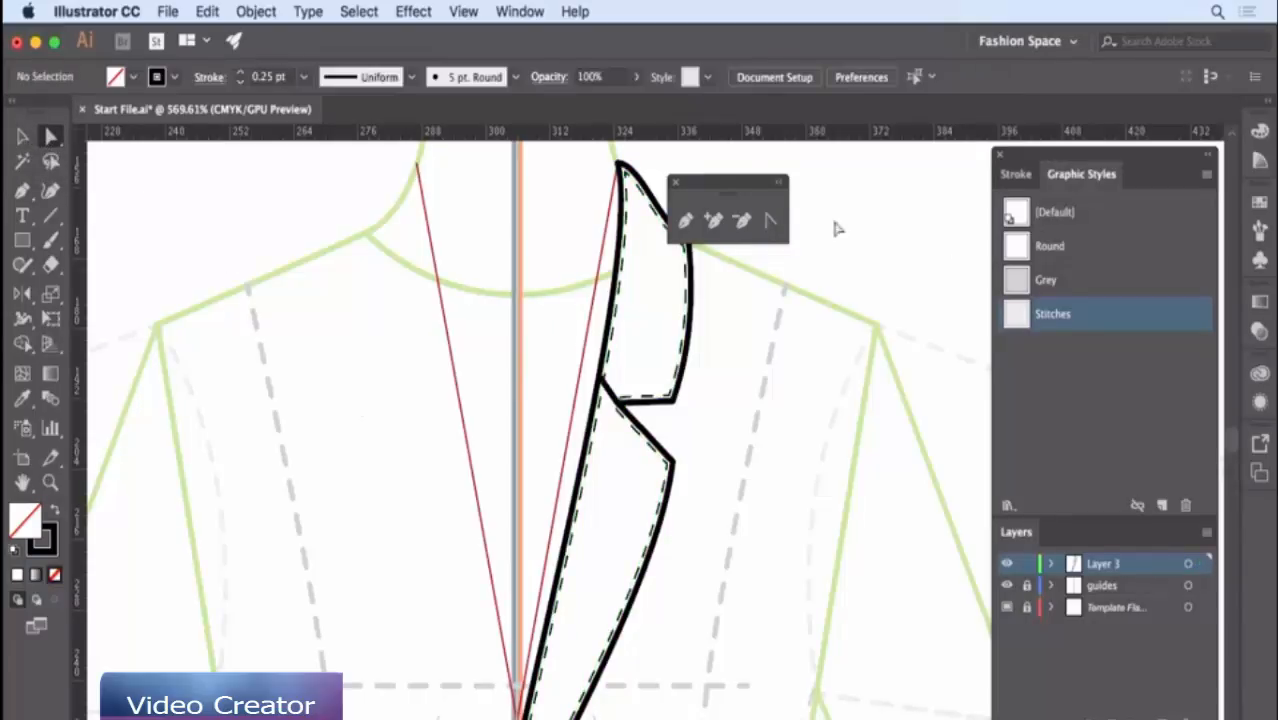
- Delete the stitch line's anchor at the collar's peak and the leftover stitching along the shoulder edge
drag(741, 190, 817, 183)
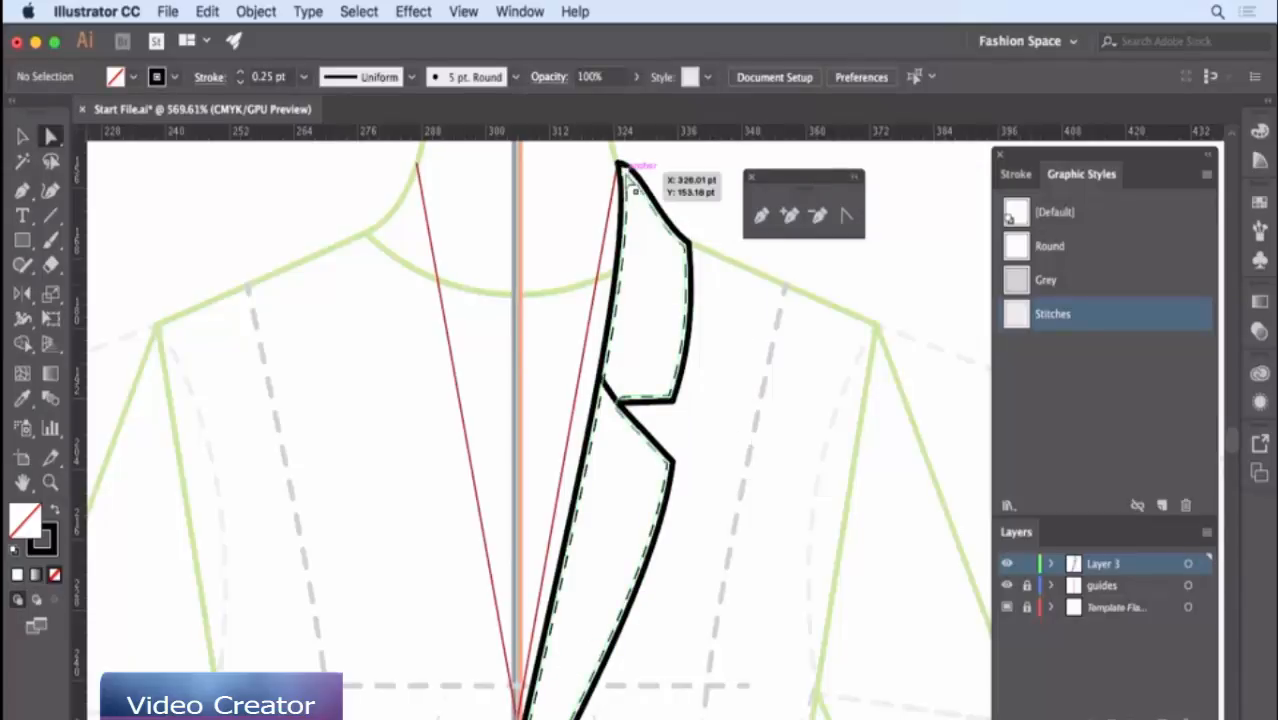
click(626, 172)
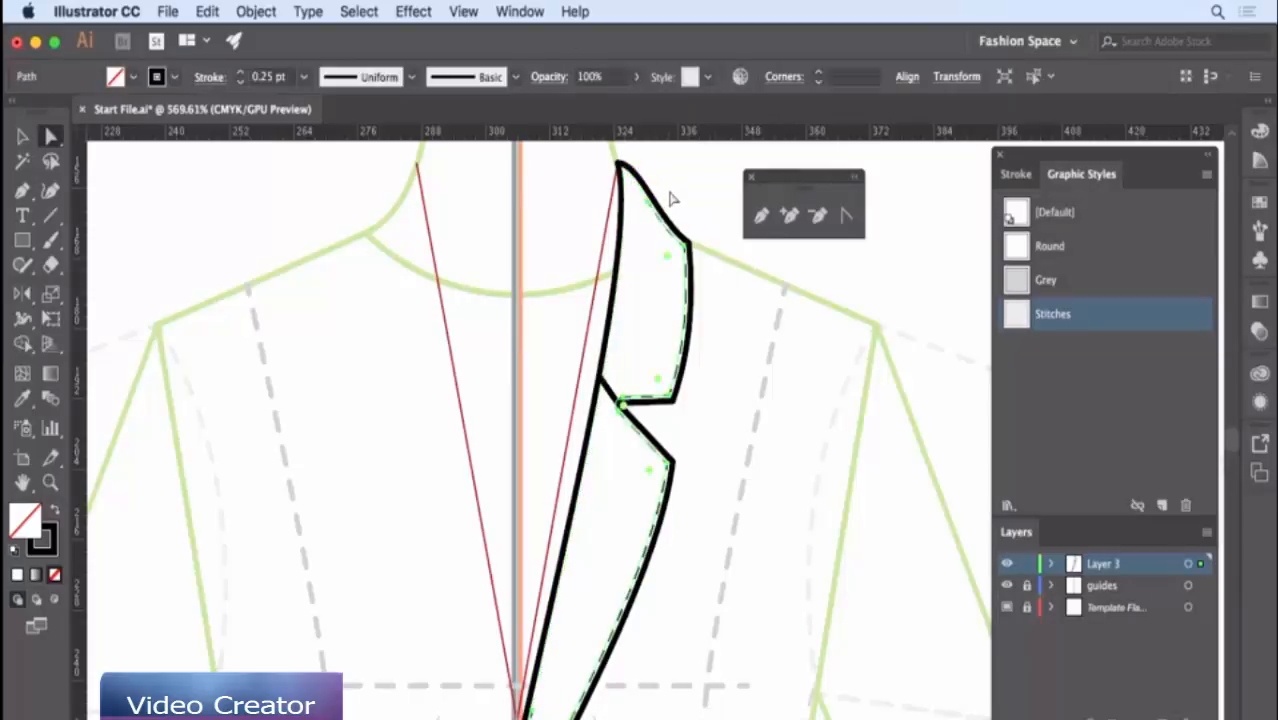
click(648, 203)
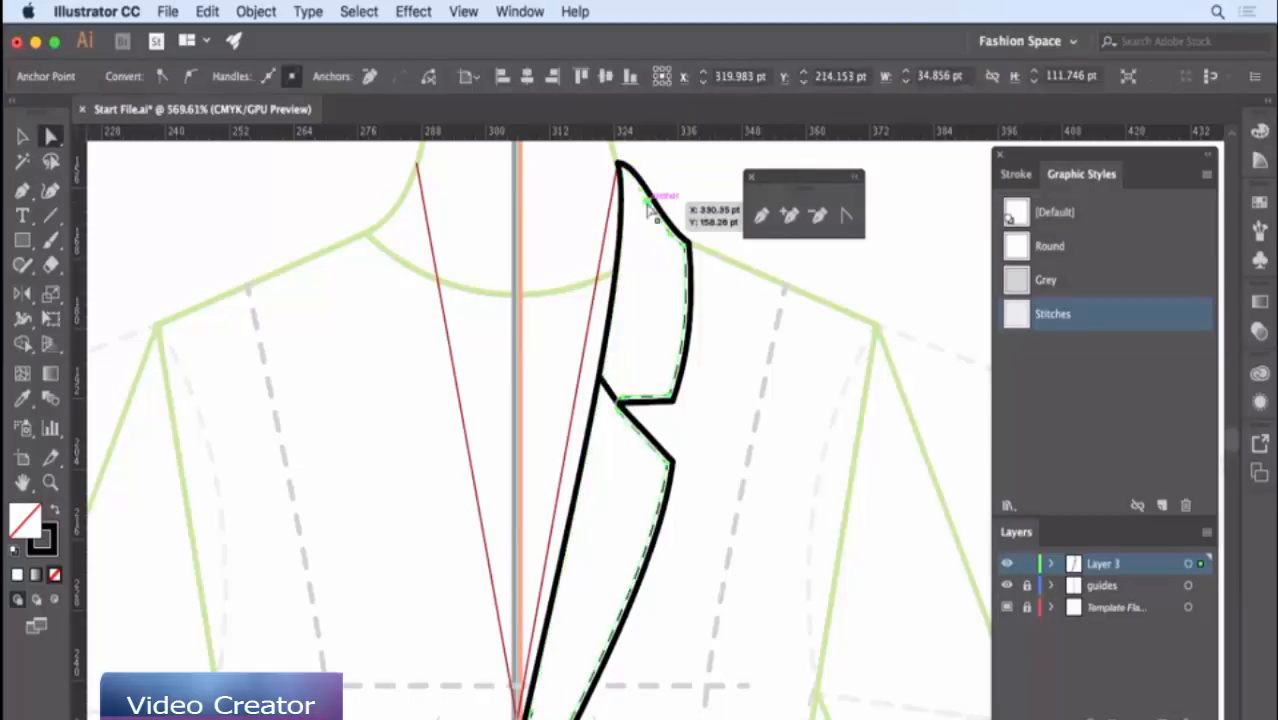
key(Delete)
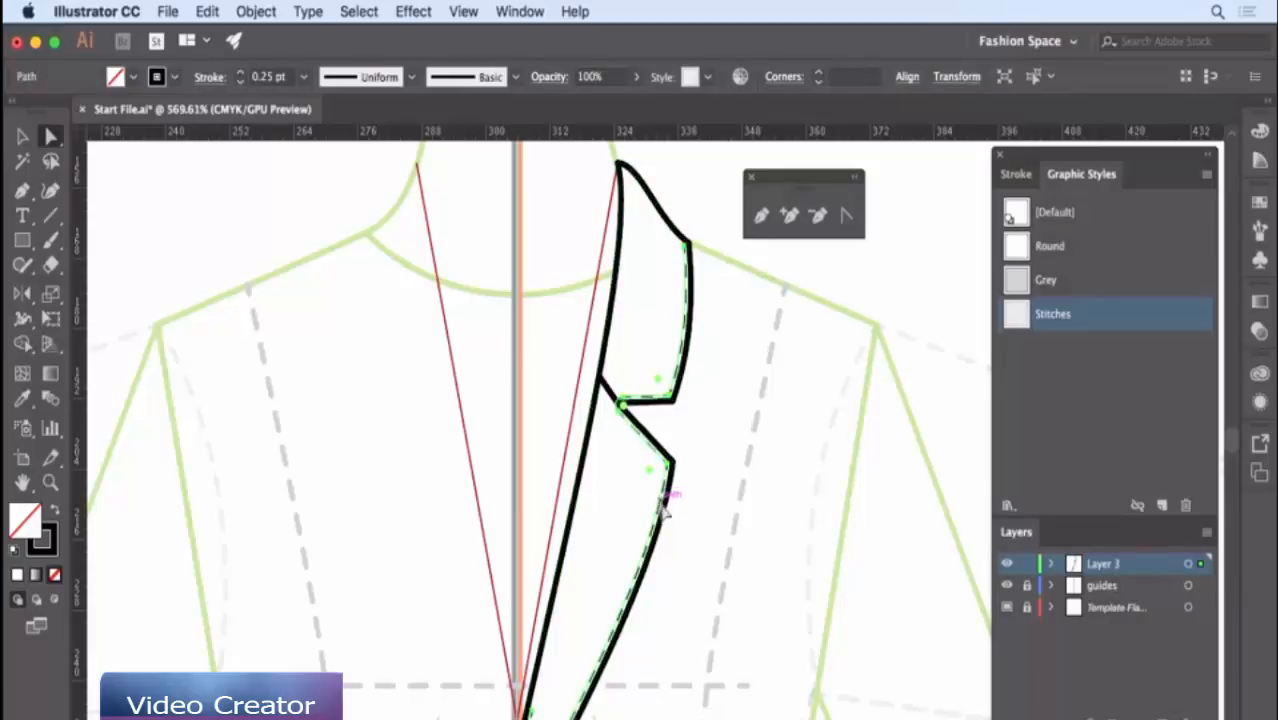
- Delete the leftover stitch segment beside the roll line at the lapel's lower tip, keeping the lapel outline
scroll(677, 553, down, 3)
scroll(677, 553, down, 5)
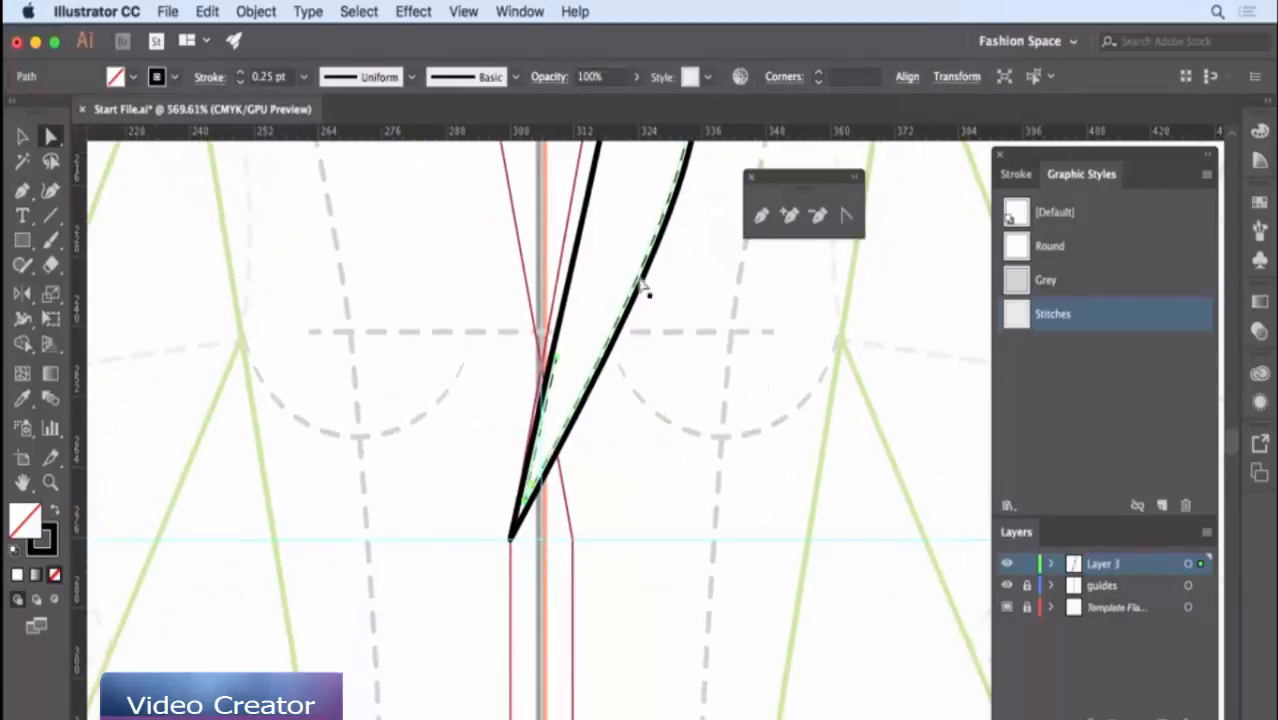
click(561, 366)
key(Delete)
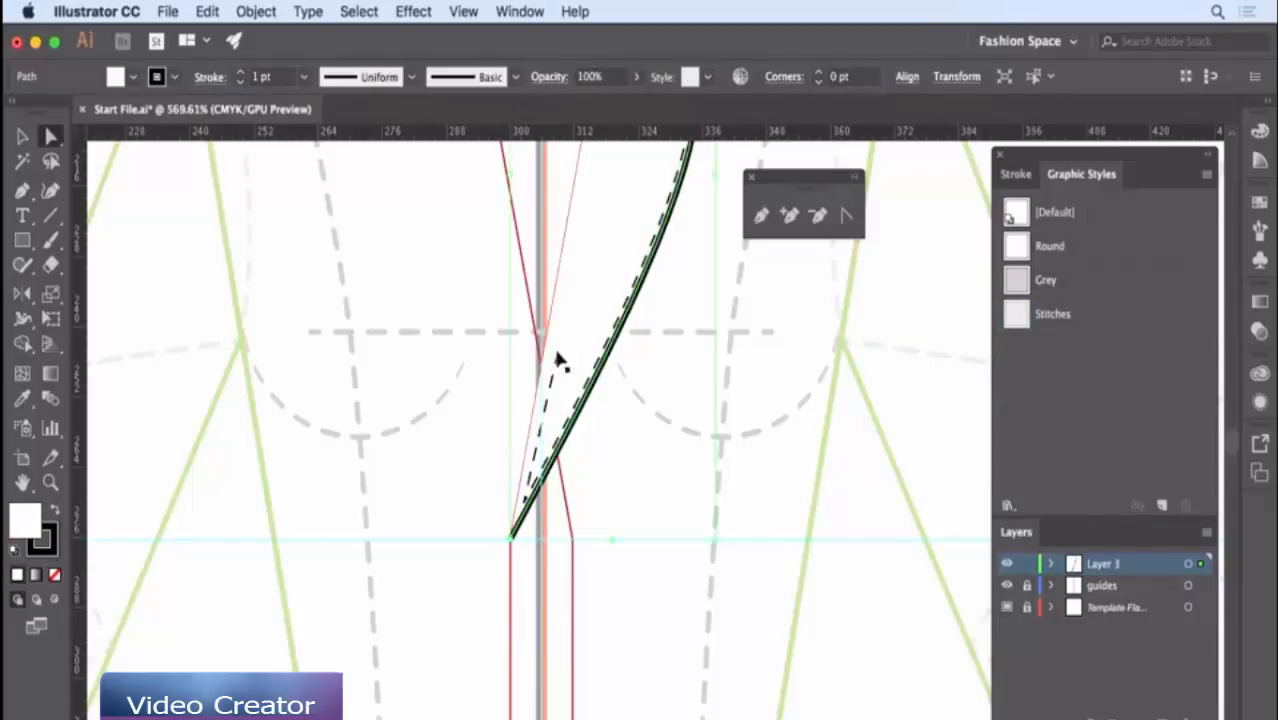
key(ctrl+j)
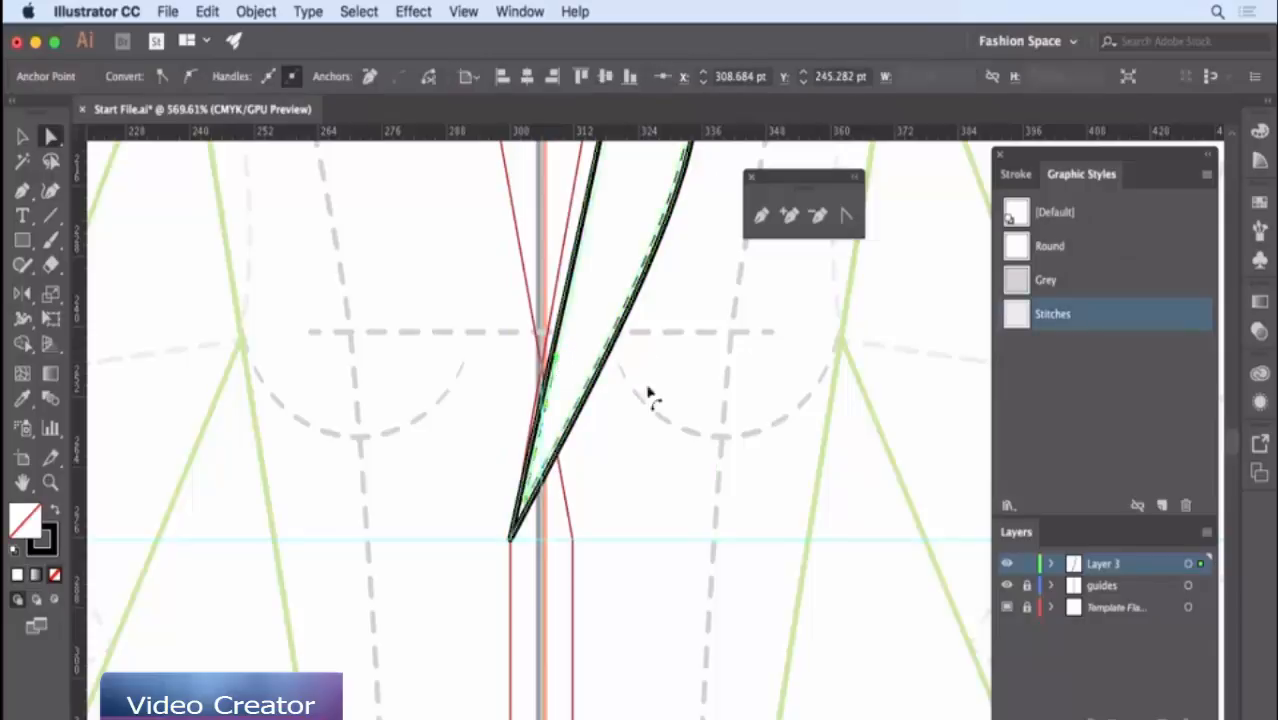
key(Delete)
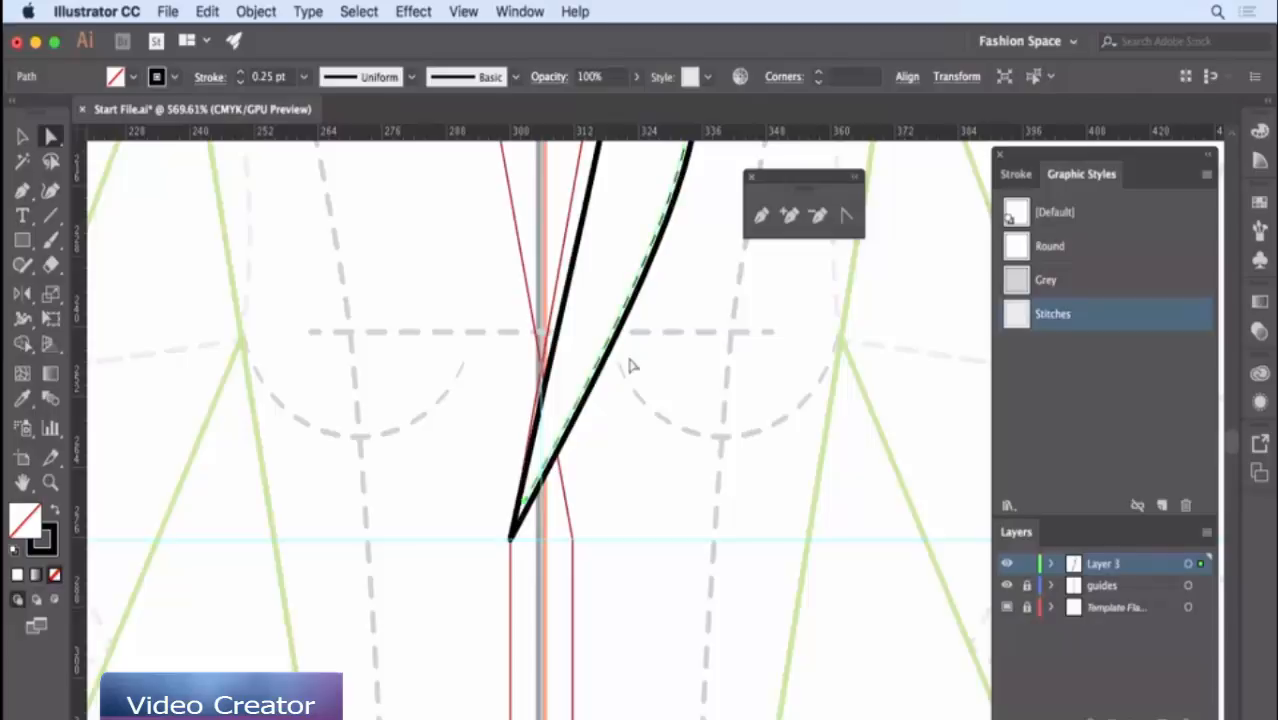
- Group the collar and lapel outline, the notch line and the stitching
drag(713, 334, 642, 675)
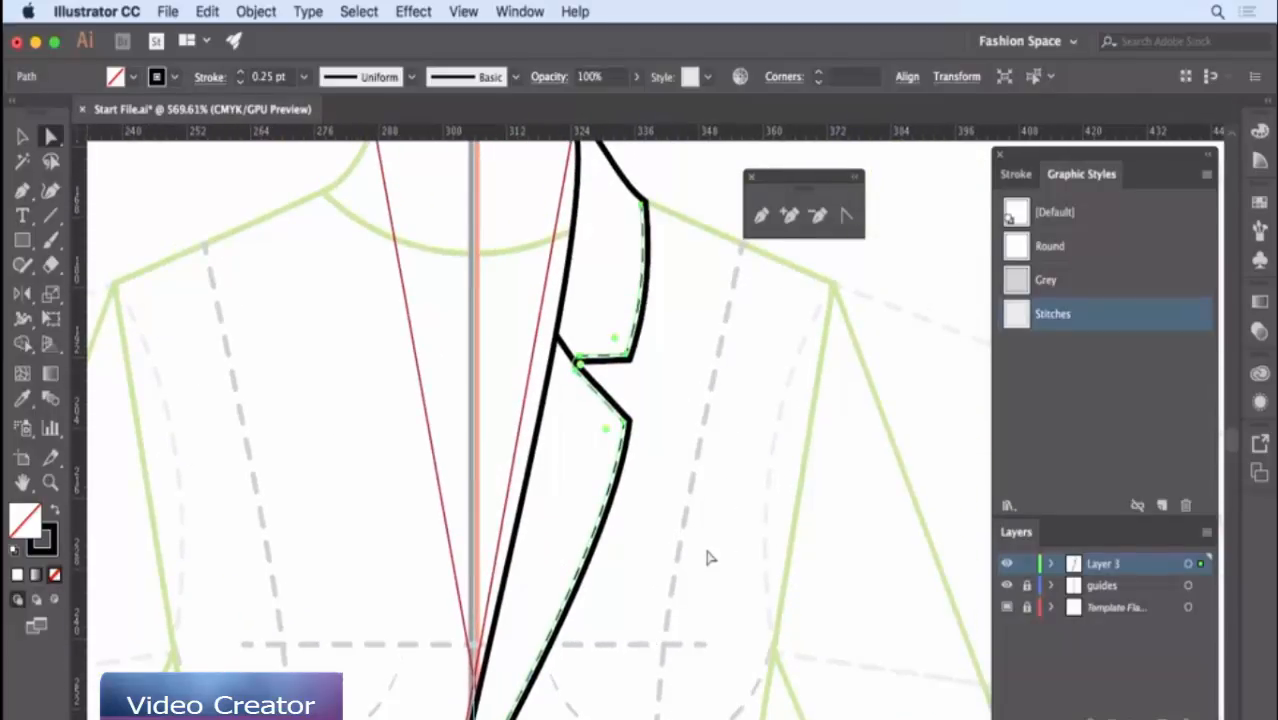
key(v)
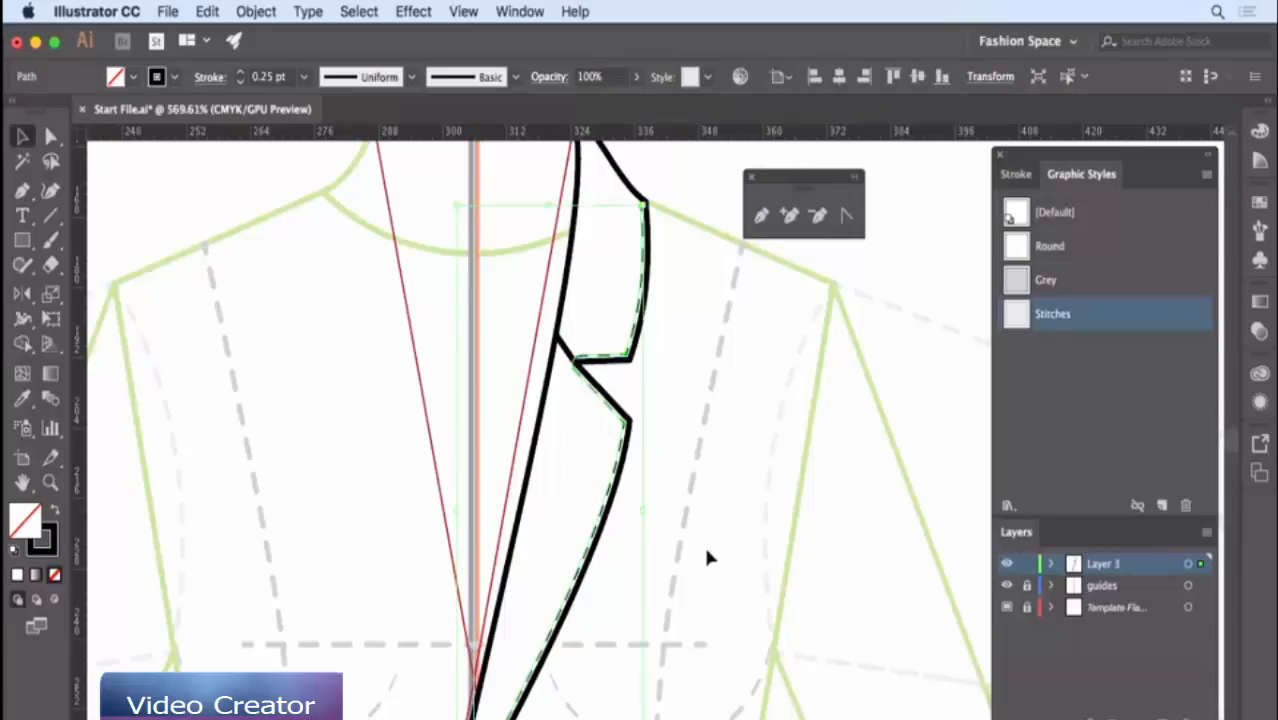
key(super+a)
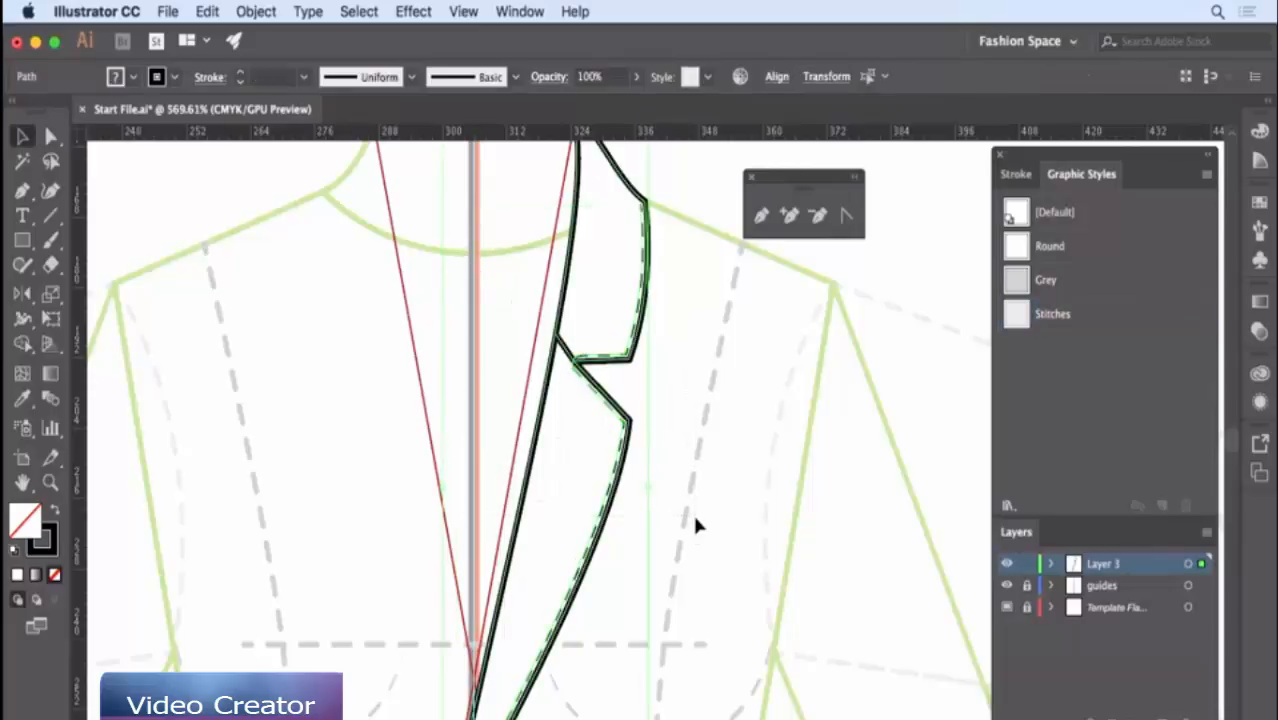
right_click(703, 355)
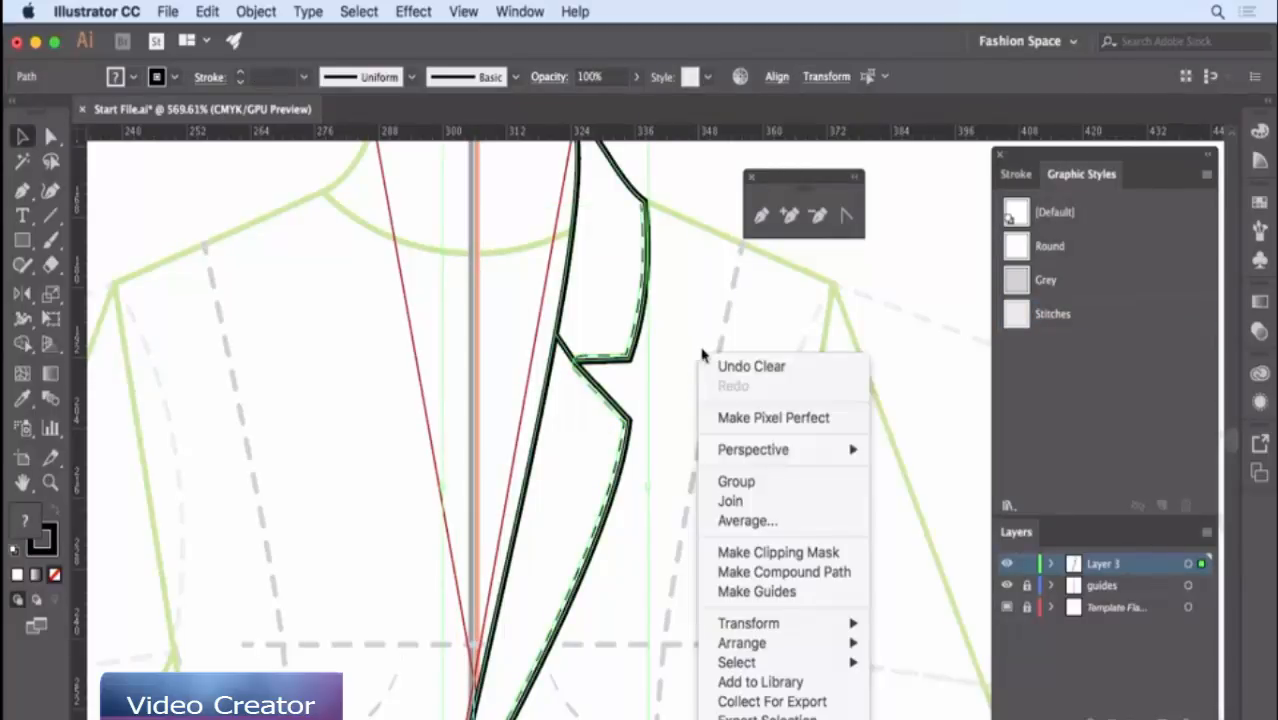
click(750, 482)
key(super+minus)
click(755, 494)
click(680, 438)
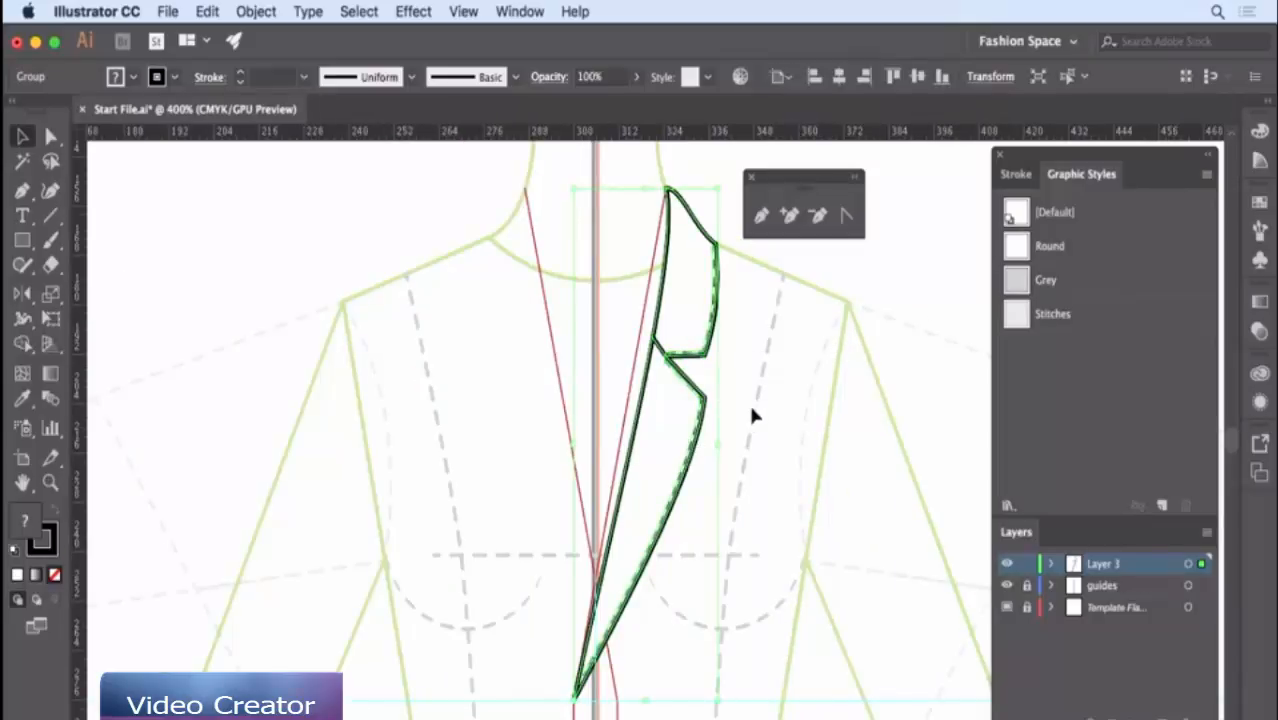
- Reflect a copy of the collar and lapel group across the vertical centre-front line
key(o)
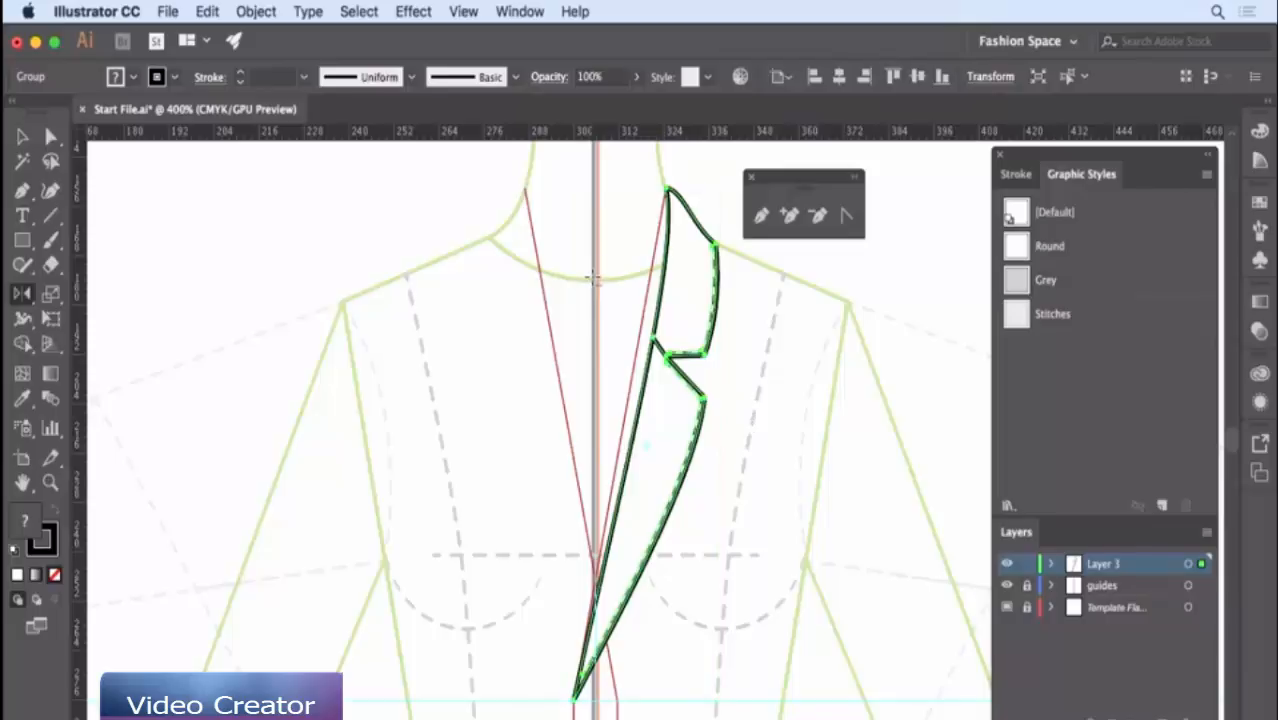
alt+click(597, 275)
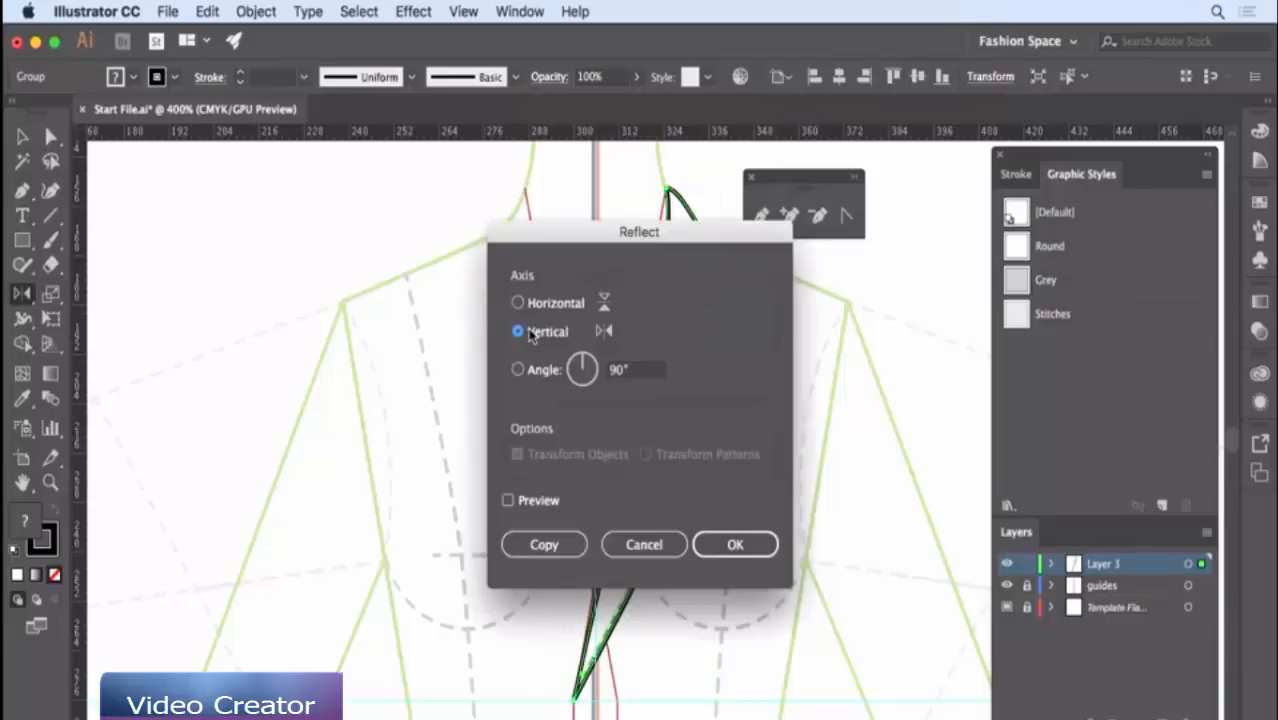
click(540, 542)
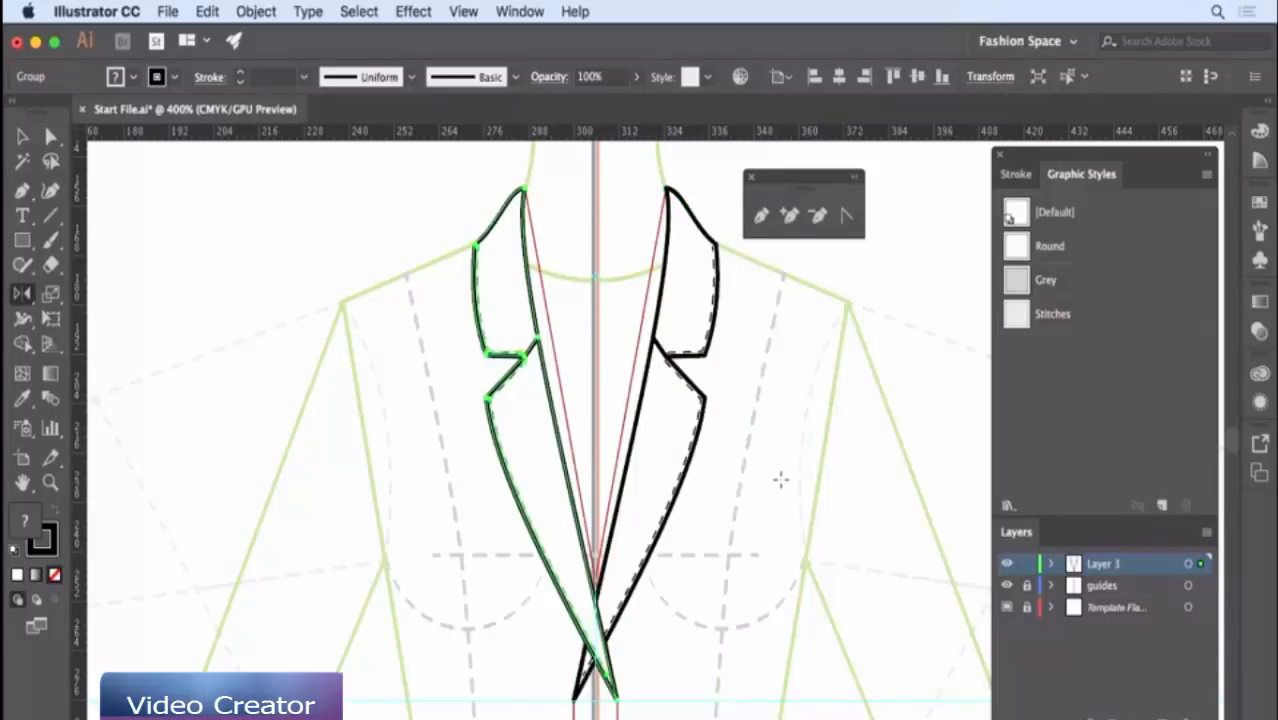
- Remove the underlying lapel's tip where it sticks out past the overlapping lapel, using the Shape Builder tool
scroll(716, 674, down, 5)
scroll(716, 674, right, 2)
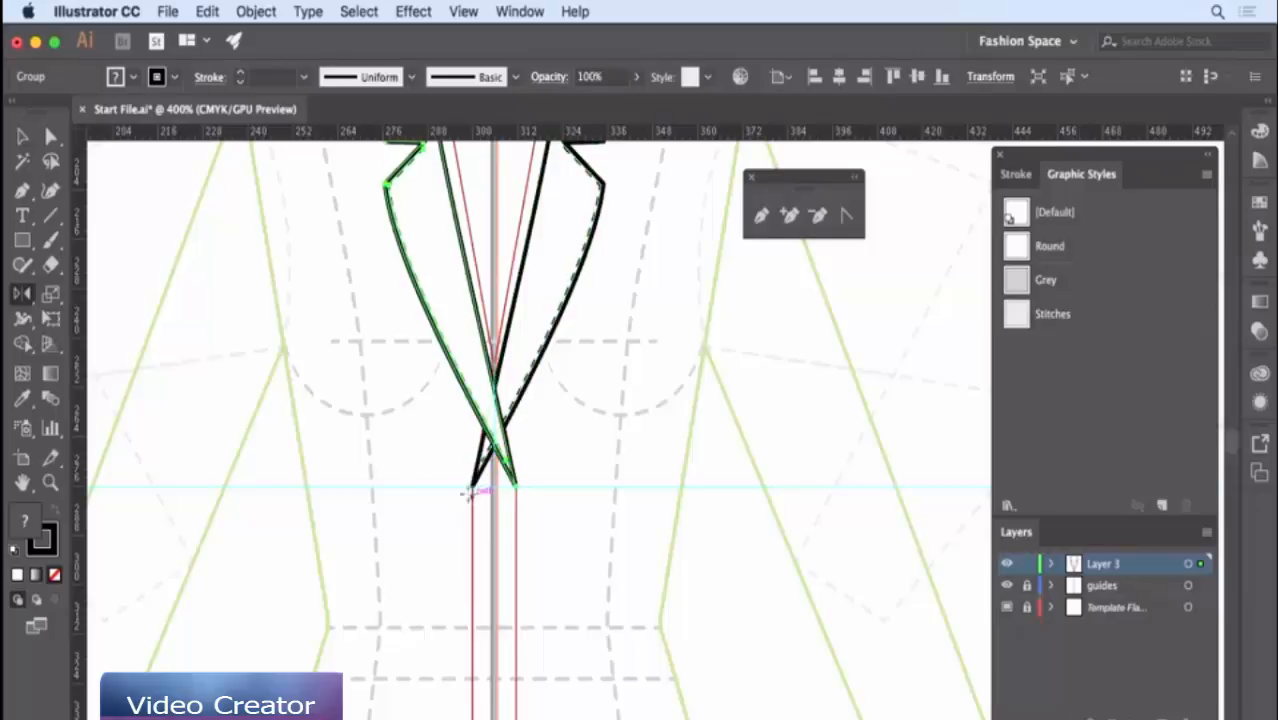
click(22, 136)
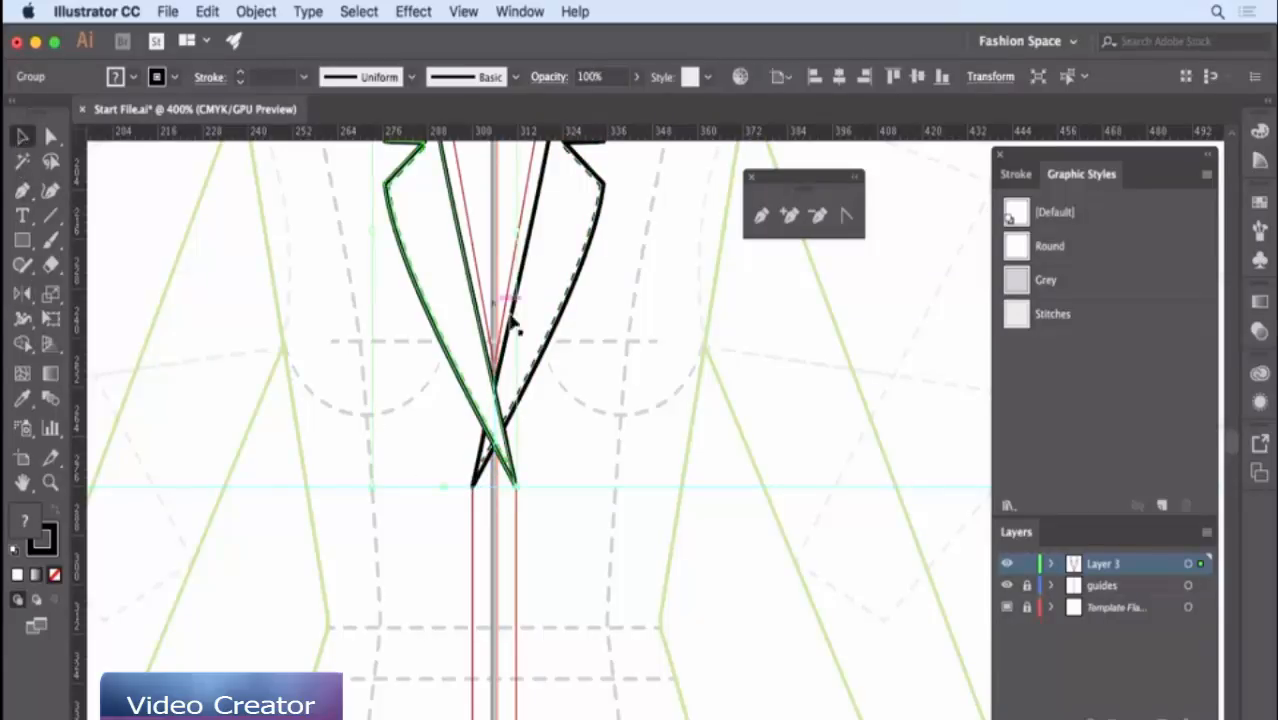
key(super+a)
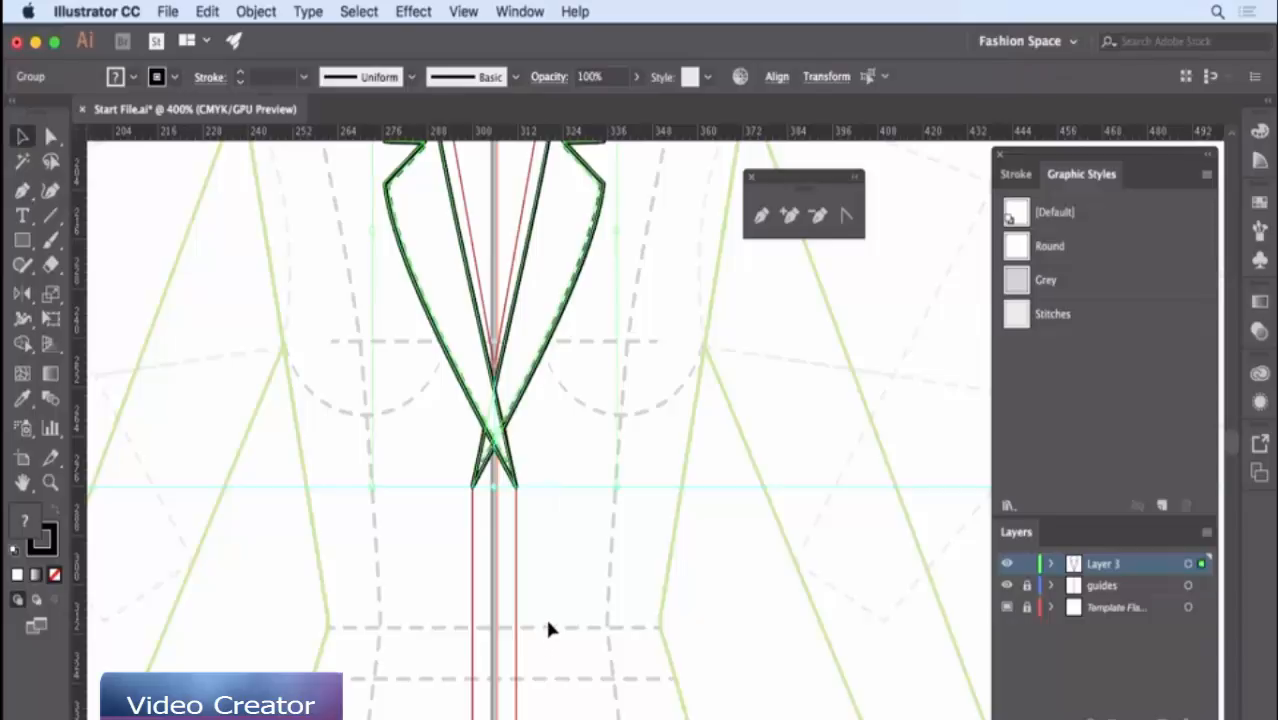
click(23, 346)
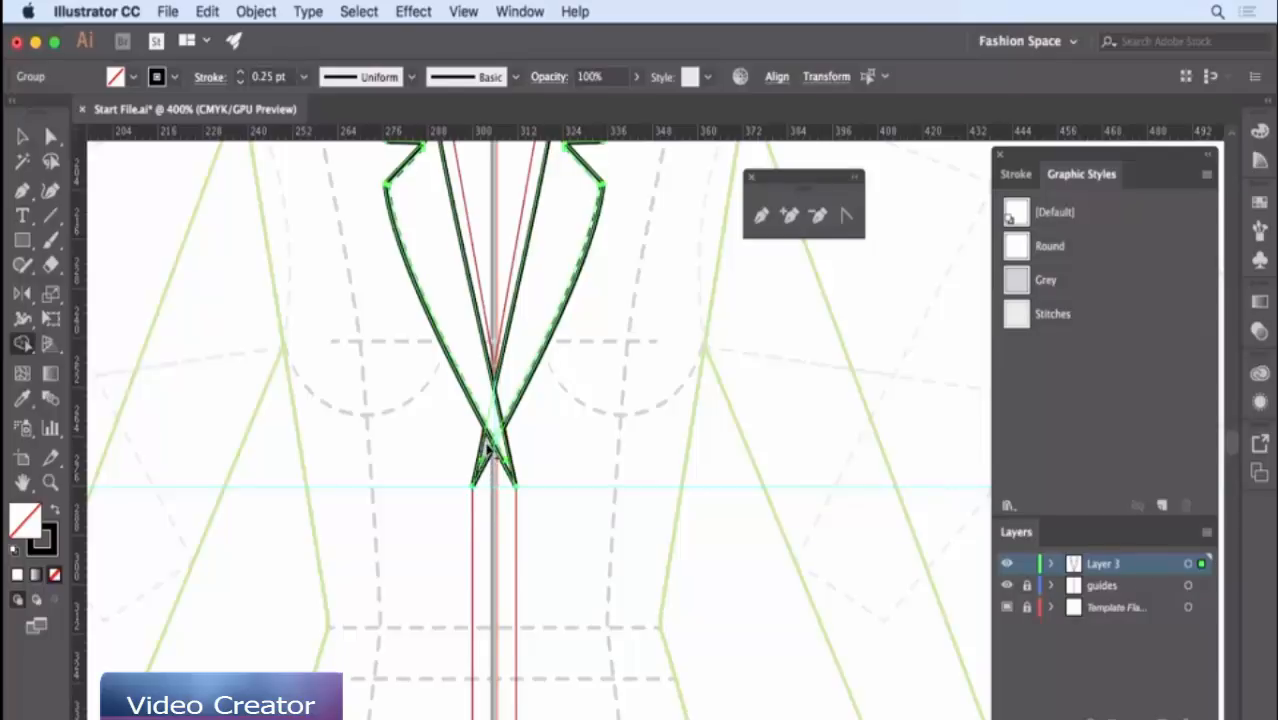
alt+click(489, 450)
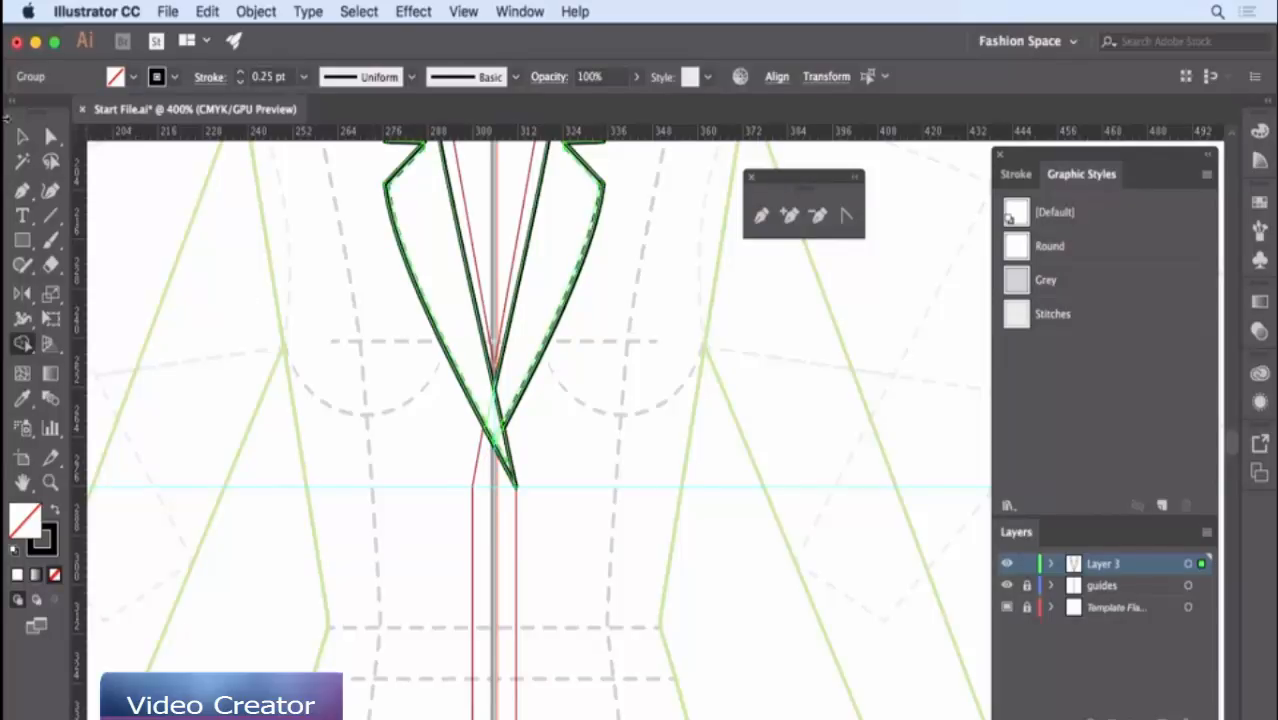
key(v)
click(427, 411)
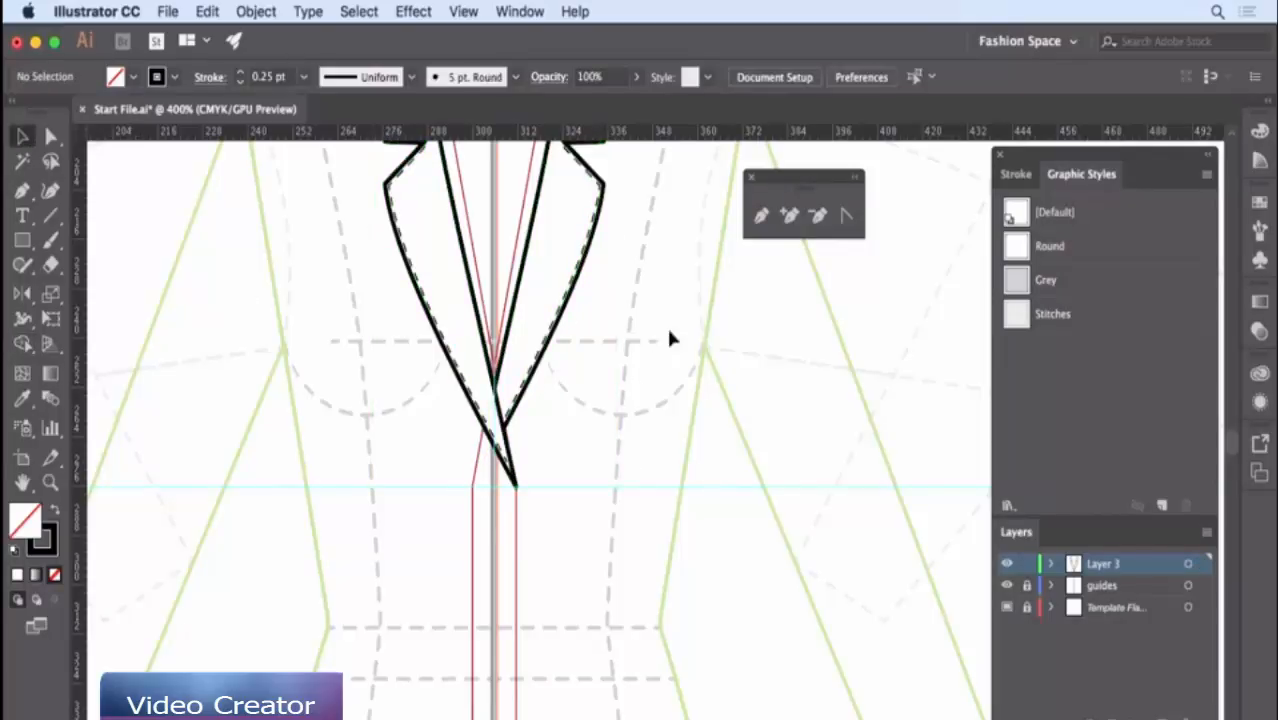
- Copy the shoulder edge curves of both collar halves and paste them in back of the artwork
scroll(650, 330, up, 5)
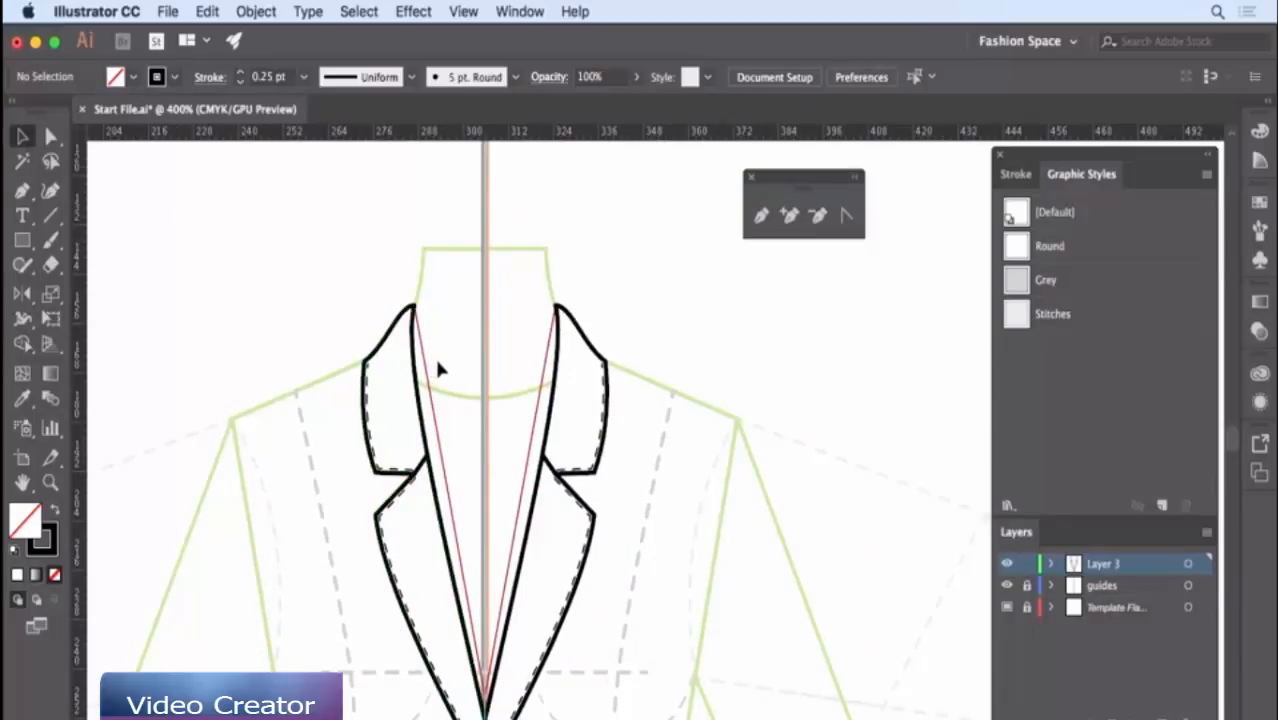
click(51, 136)
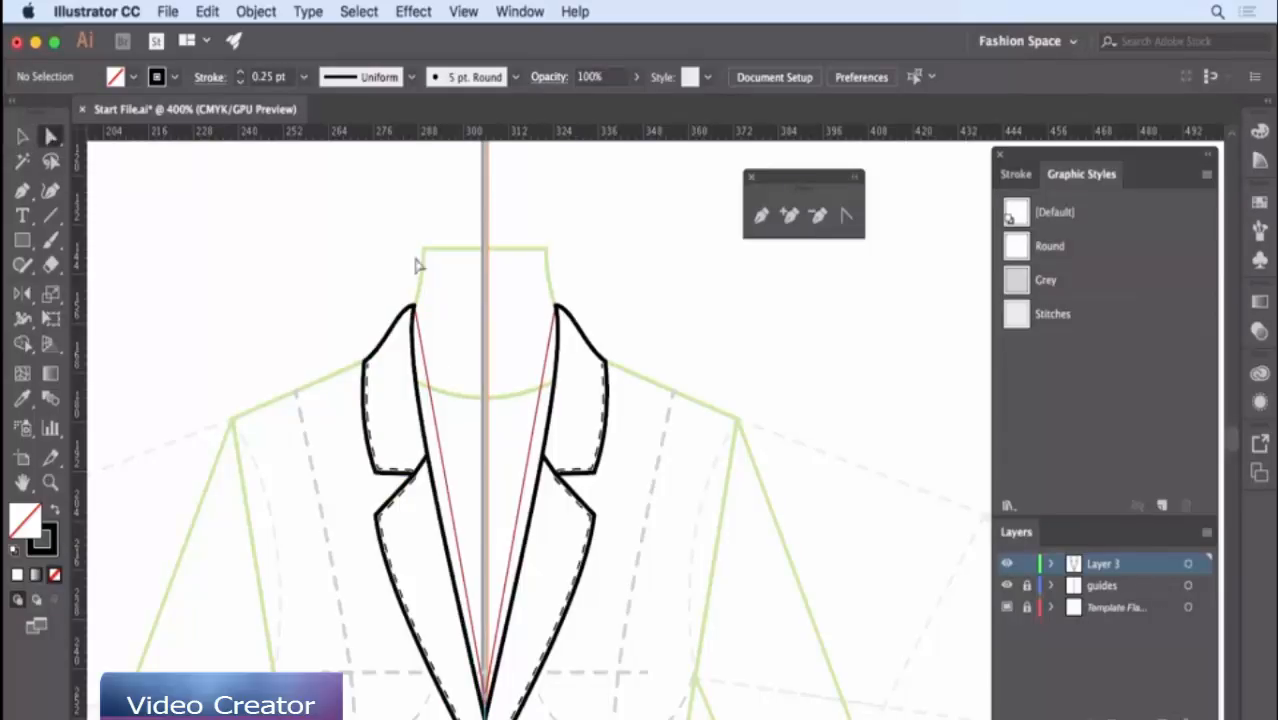
click(392, 343)
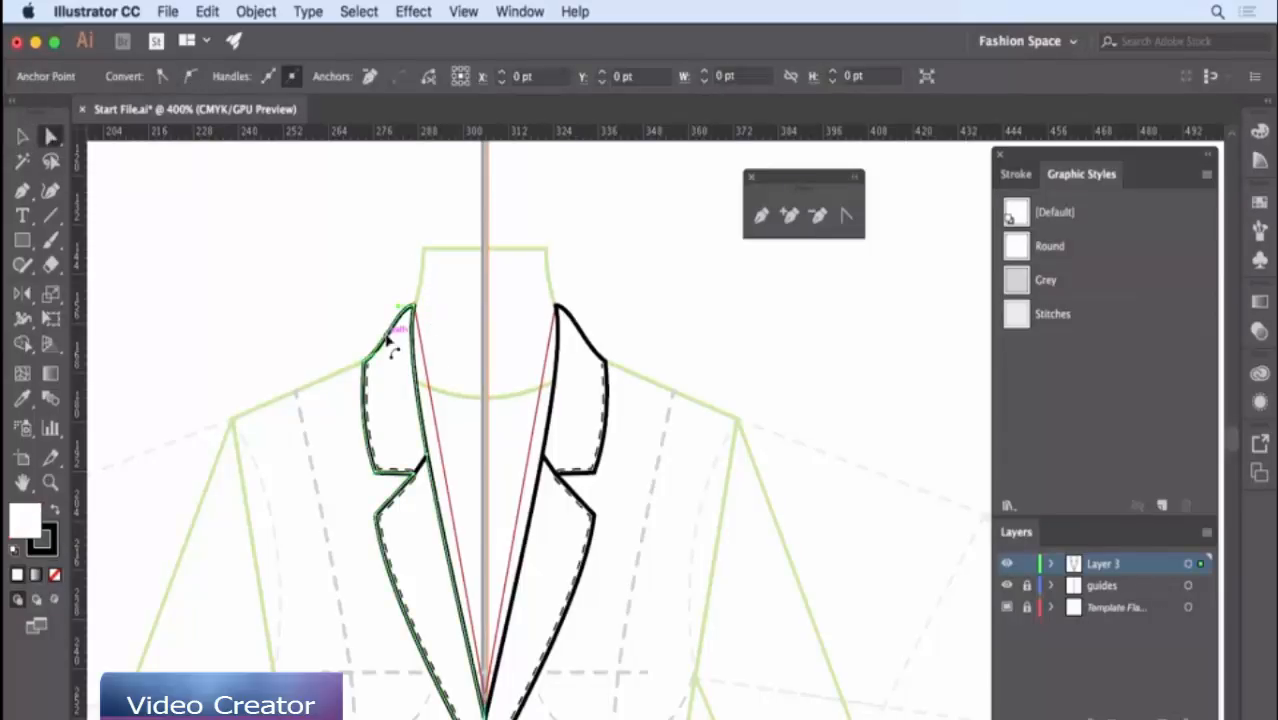
shift+click(600, 346)
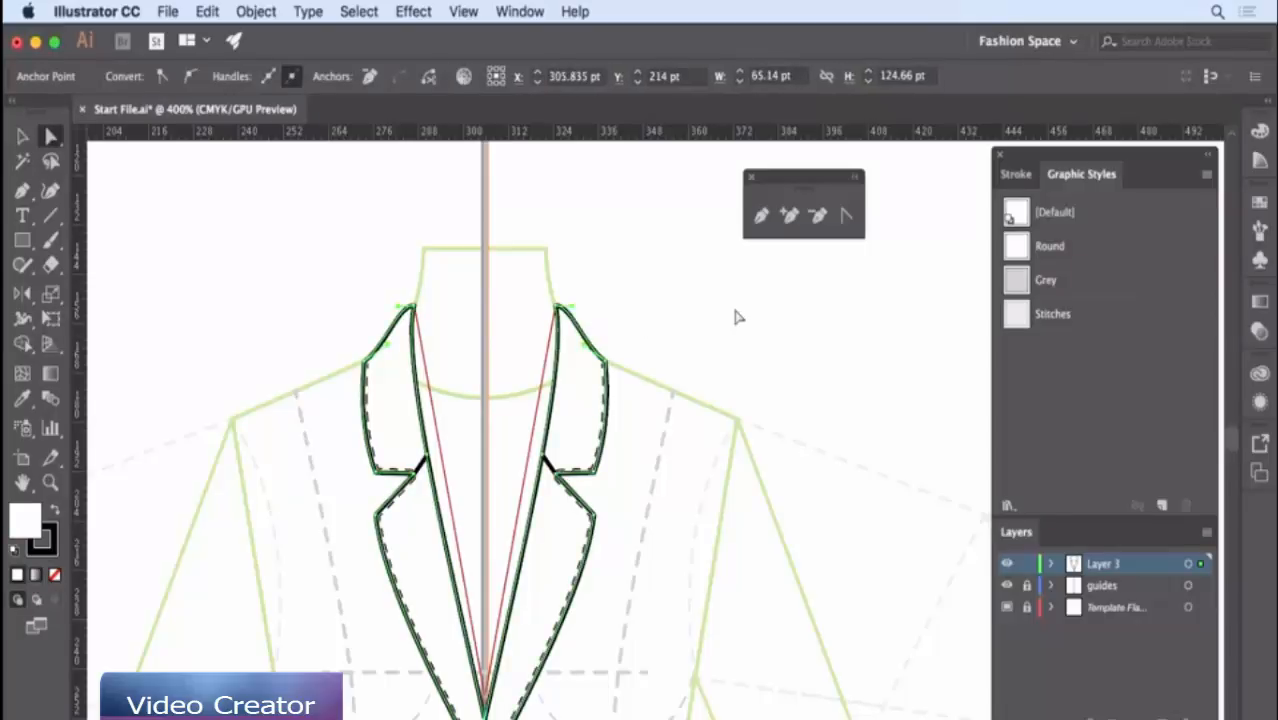
click(646, 244)
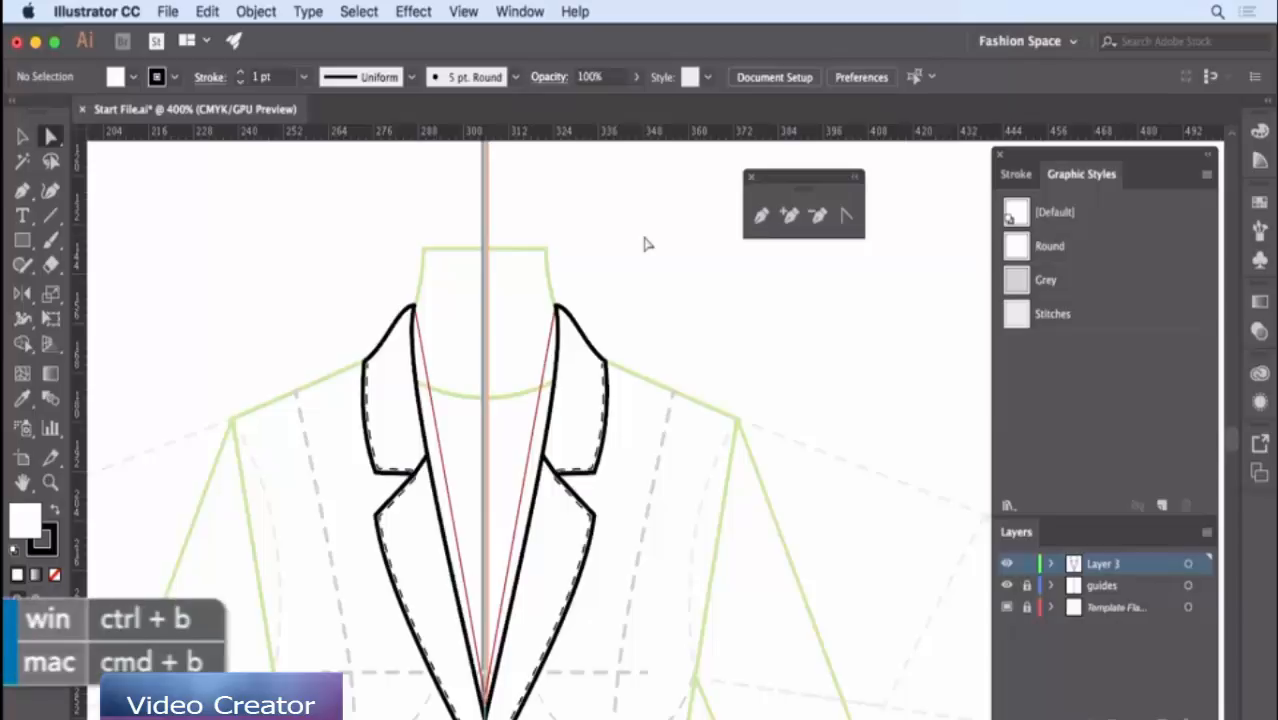
key(super+b)
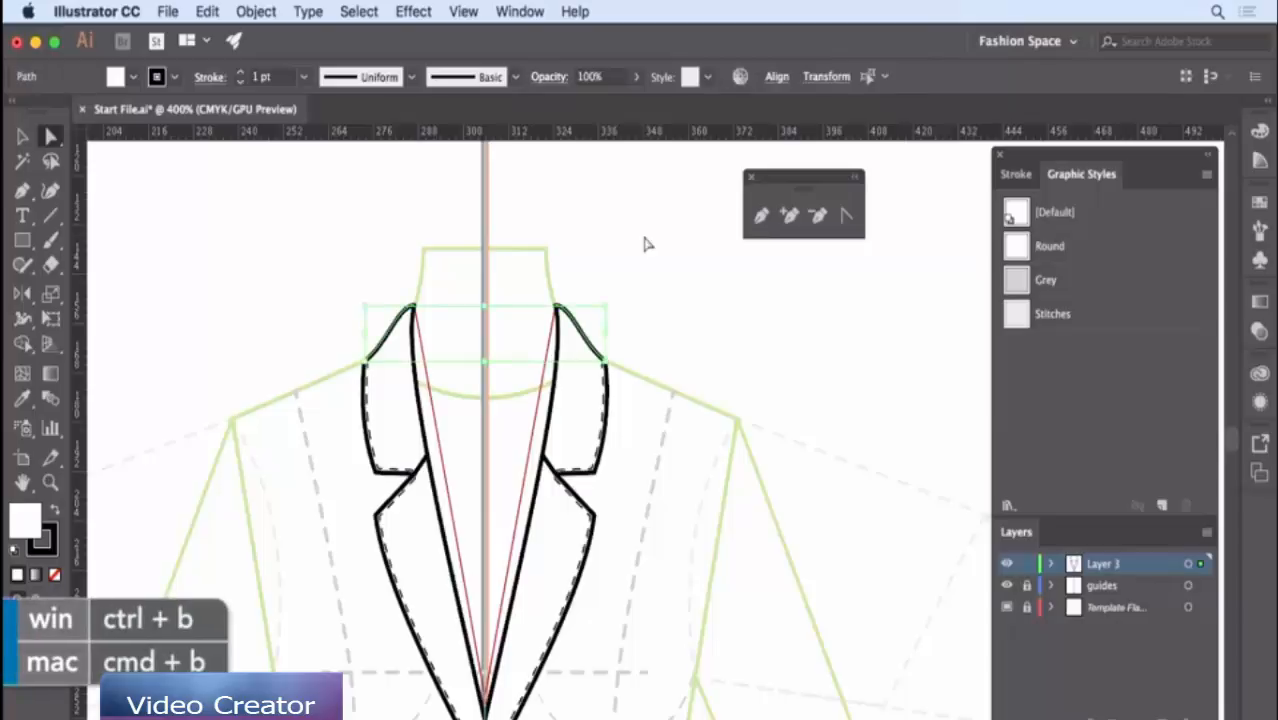
- Join the two pasted shoulder curves at both ends into a closed back collar shape
right_click(646, 245)
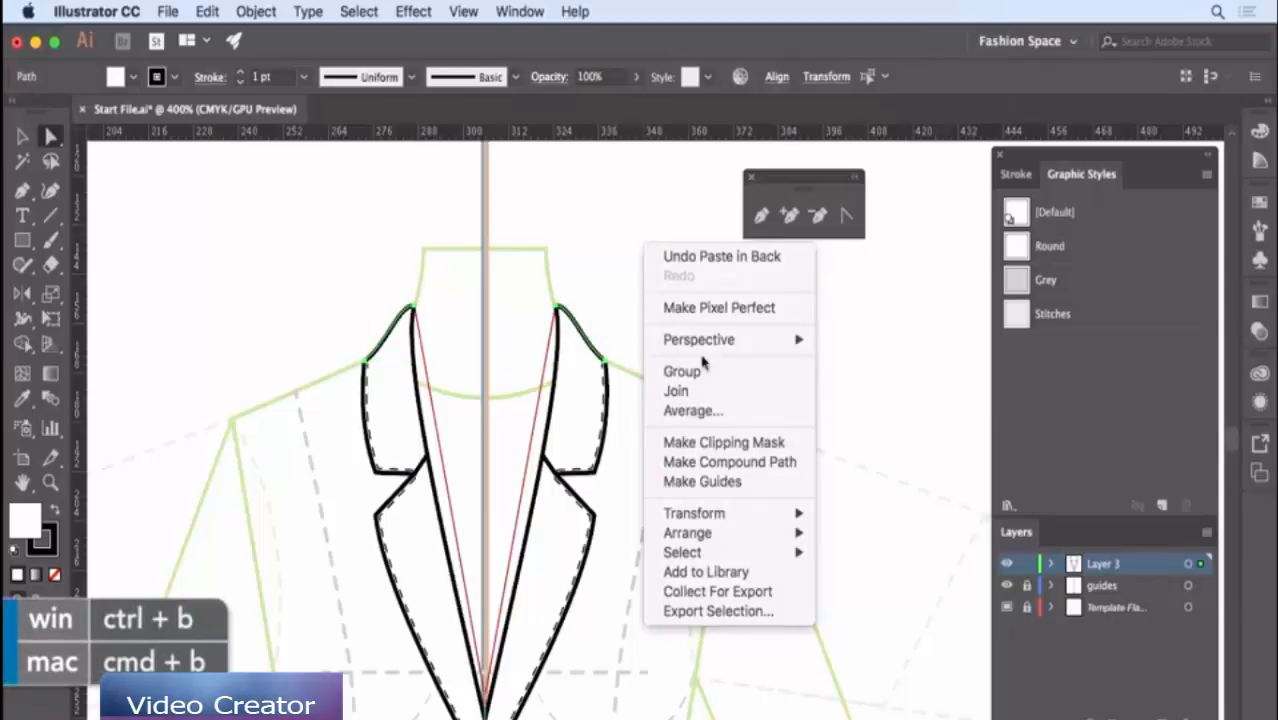
click(709, 396)
right_click(660, 285)
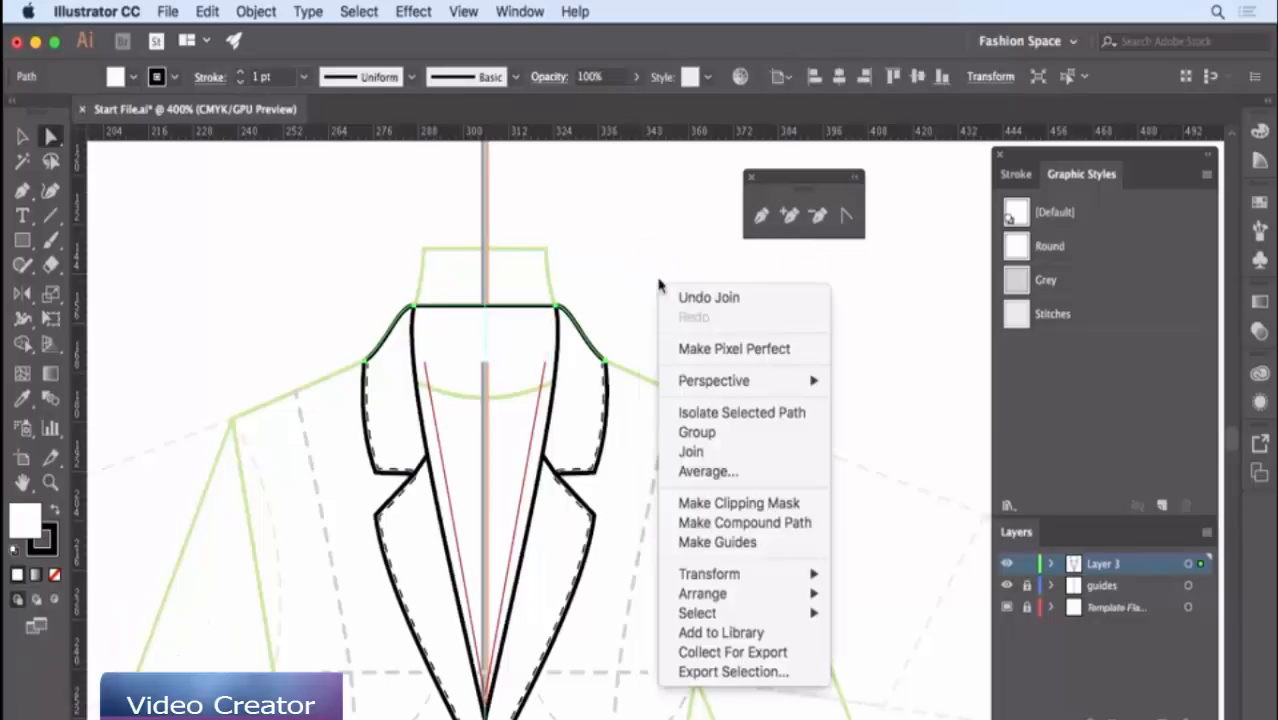
click(699, 458)
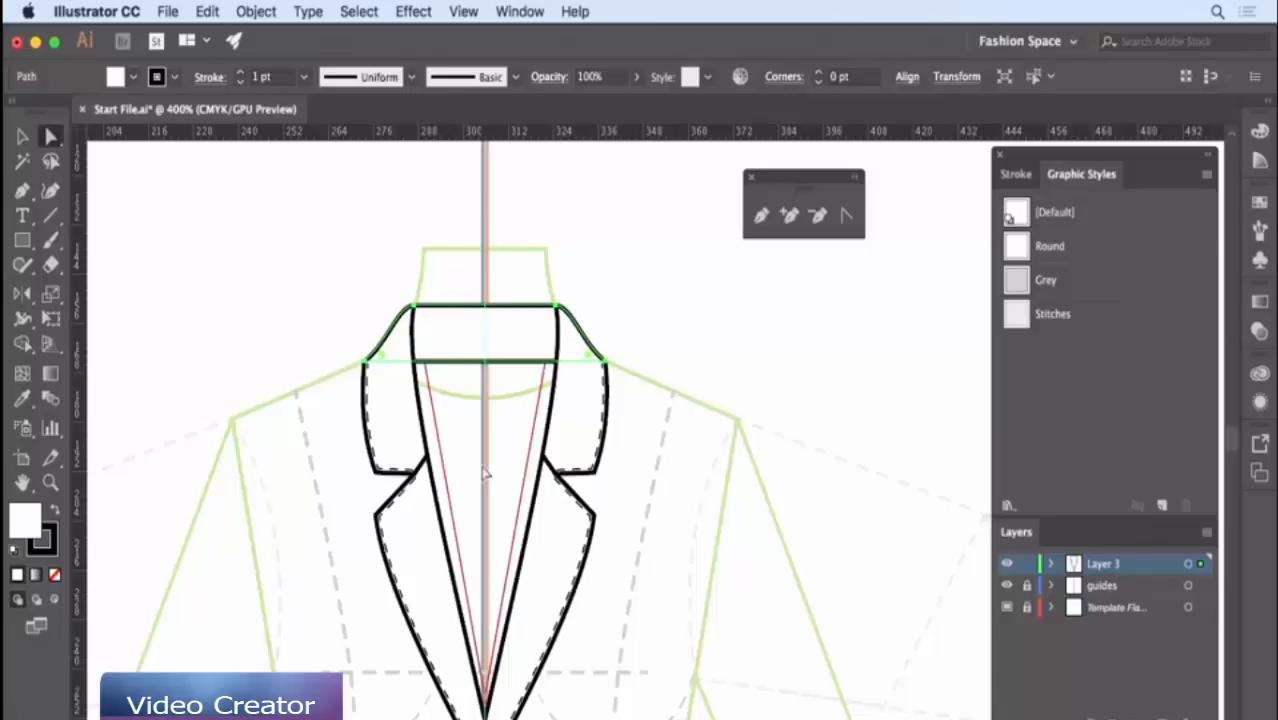
- Bow the upper and lower edges of the back collar shape slightly upward at the centre-front line
click(845, 215)
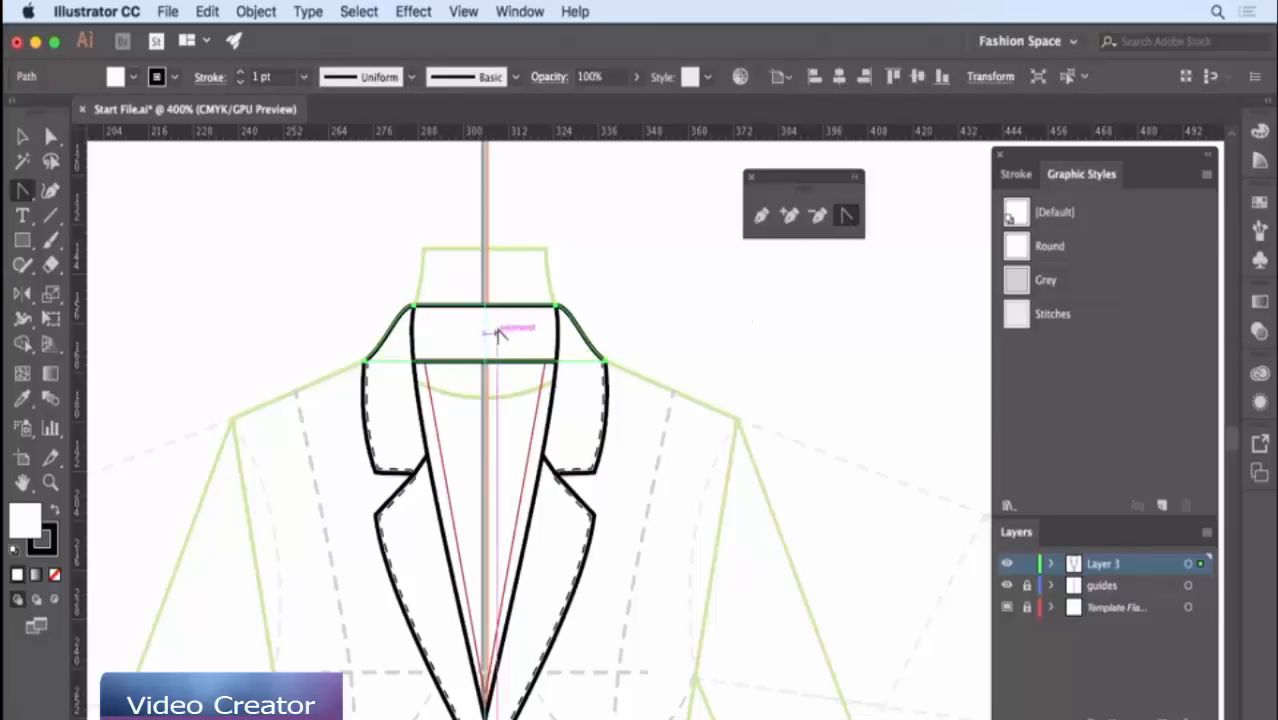
drag(486, 305, 485, 298)
drag(485, 361, 485, 350)
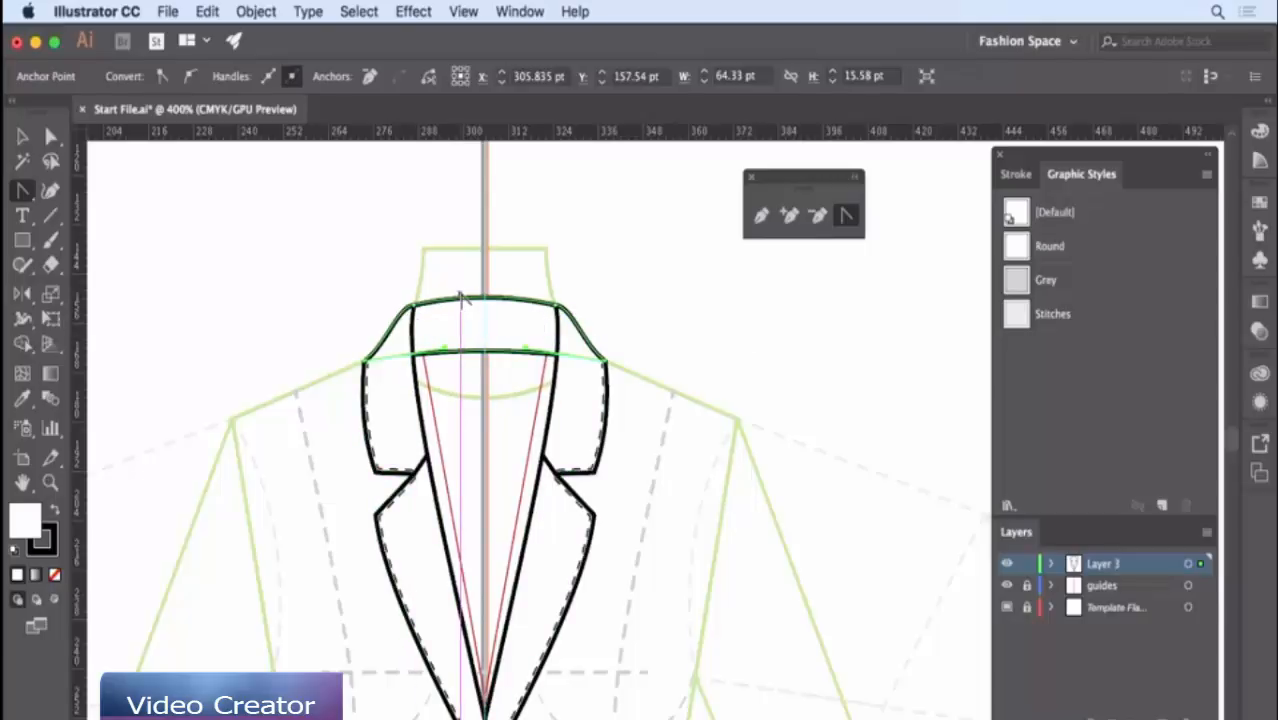
- Draw a line across the middle of the back collar and curve it and the collar's lower edge slightly upward
click(759, 215)
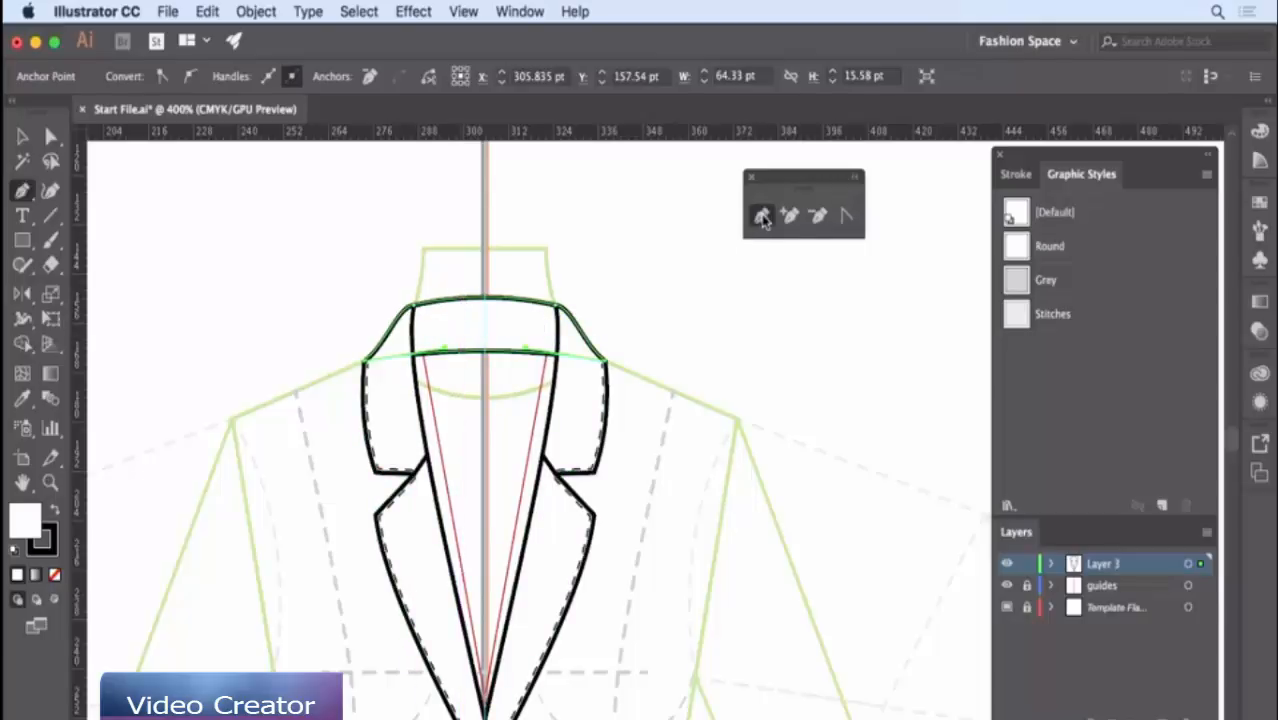
click(413, 330)
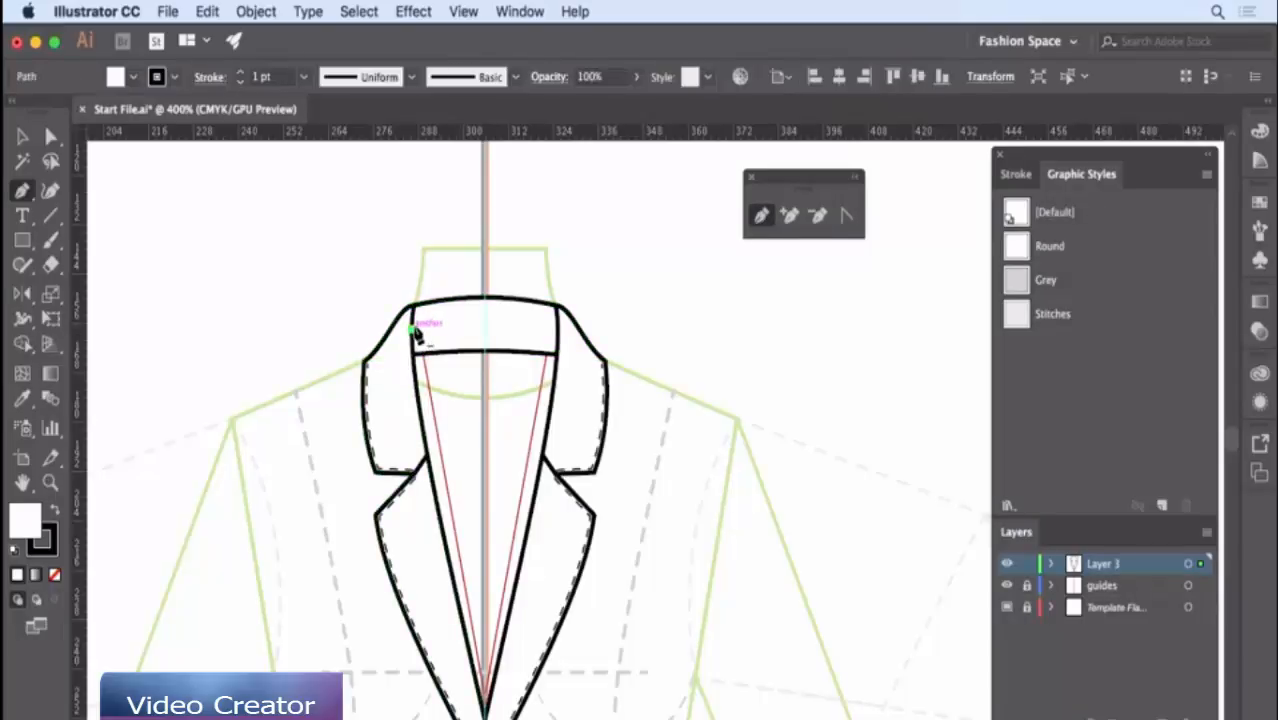
click(559, 328)
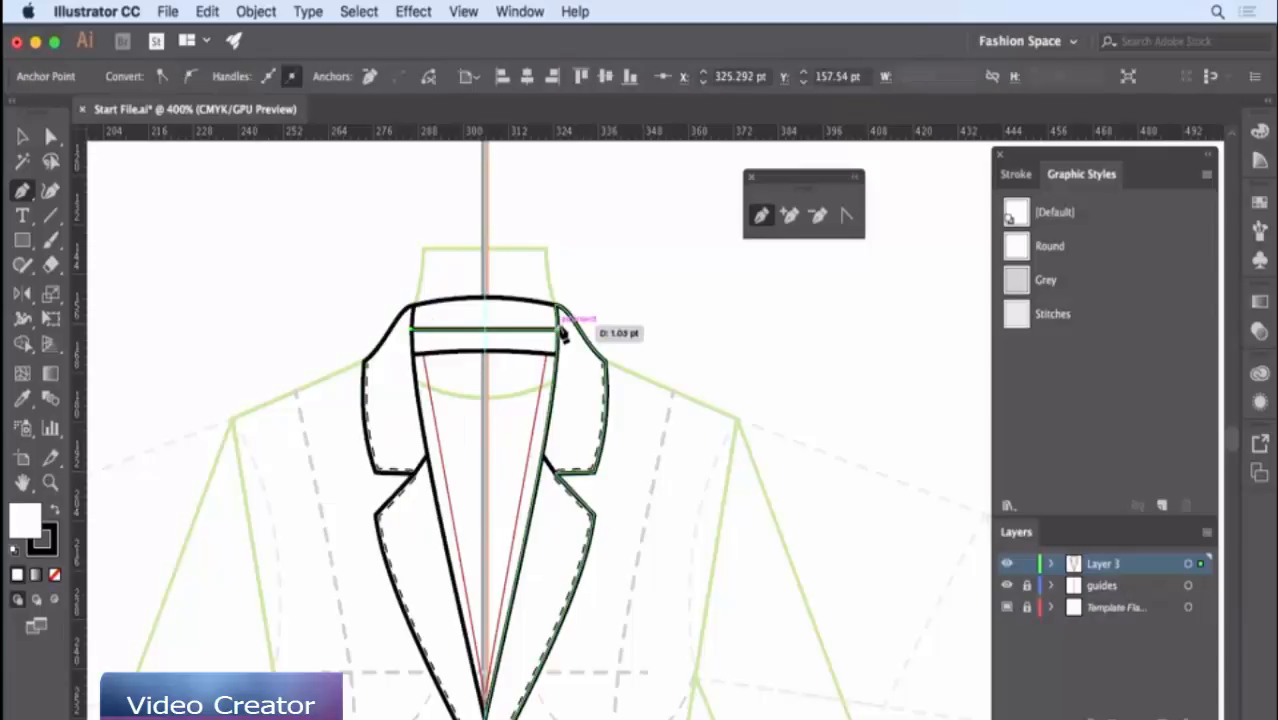
click(846, 214)
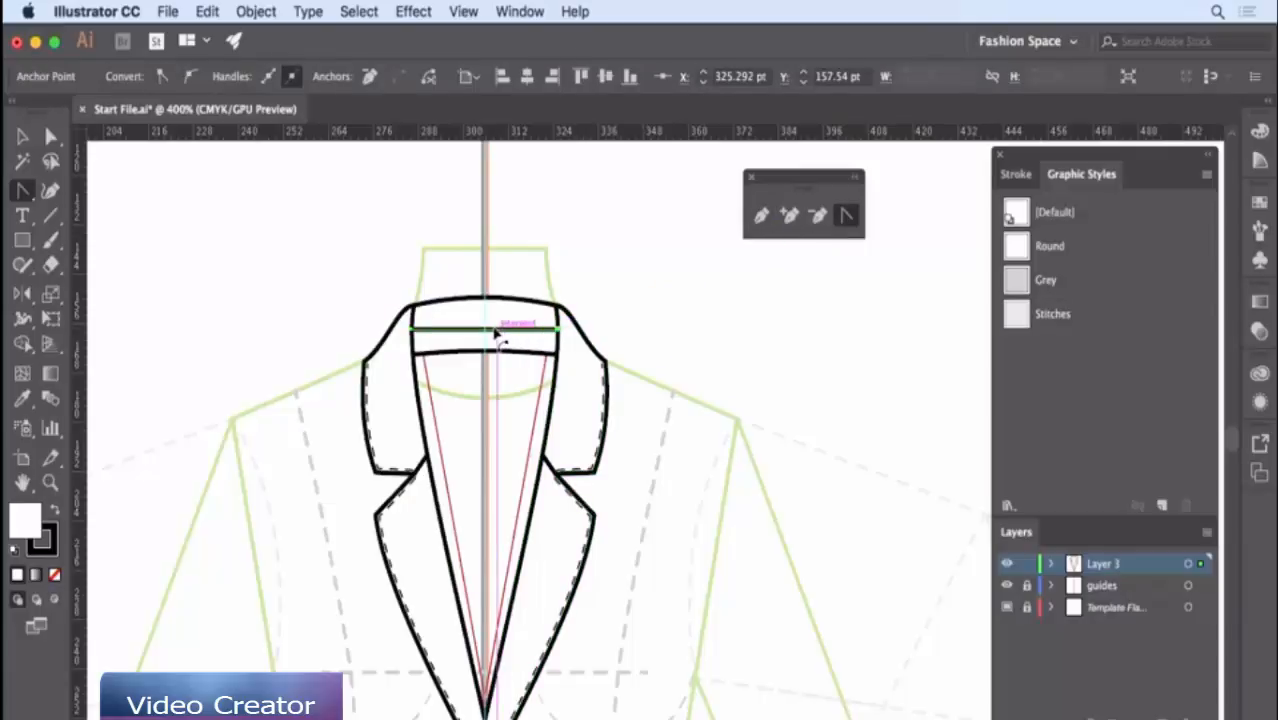
mouse_move(497, 333)
mouse_down()
mouse_move(485, 321)
mouse_move(487, 350)
mouse_up()
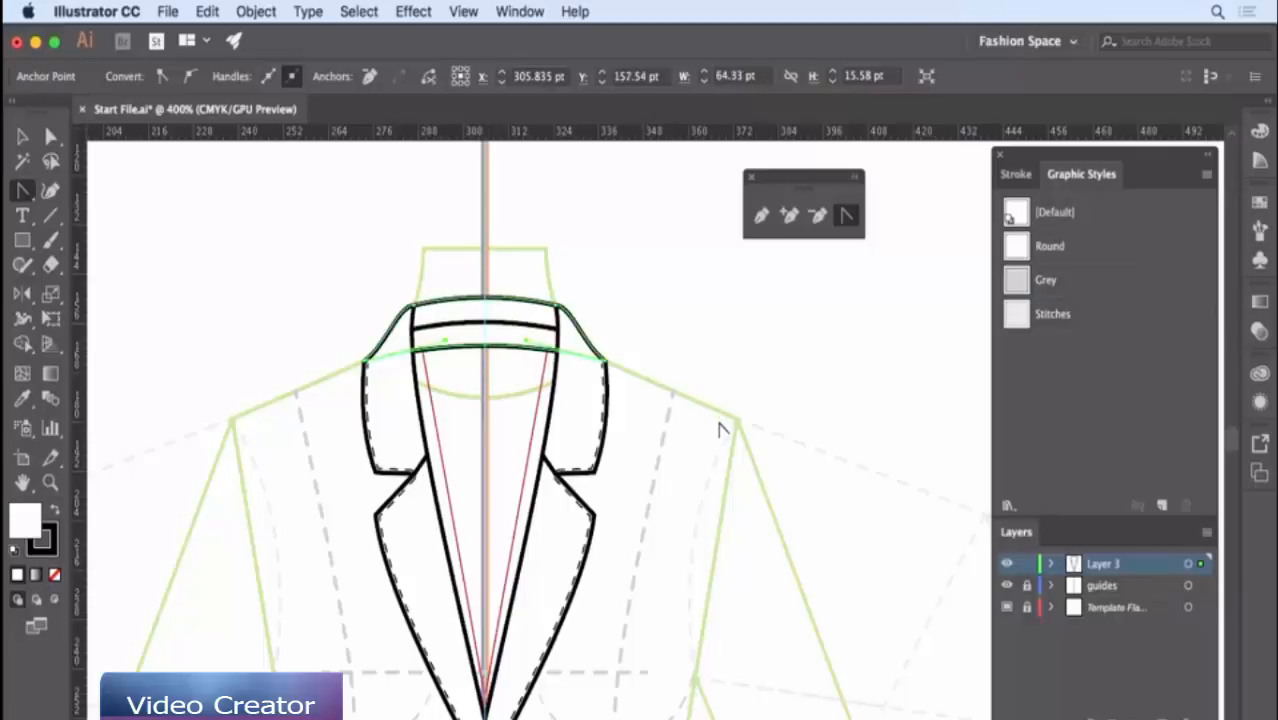
click(22, 137)
click(228, 262)
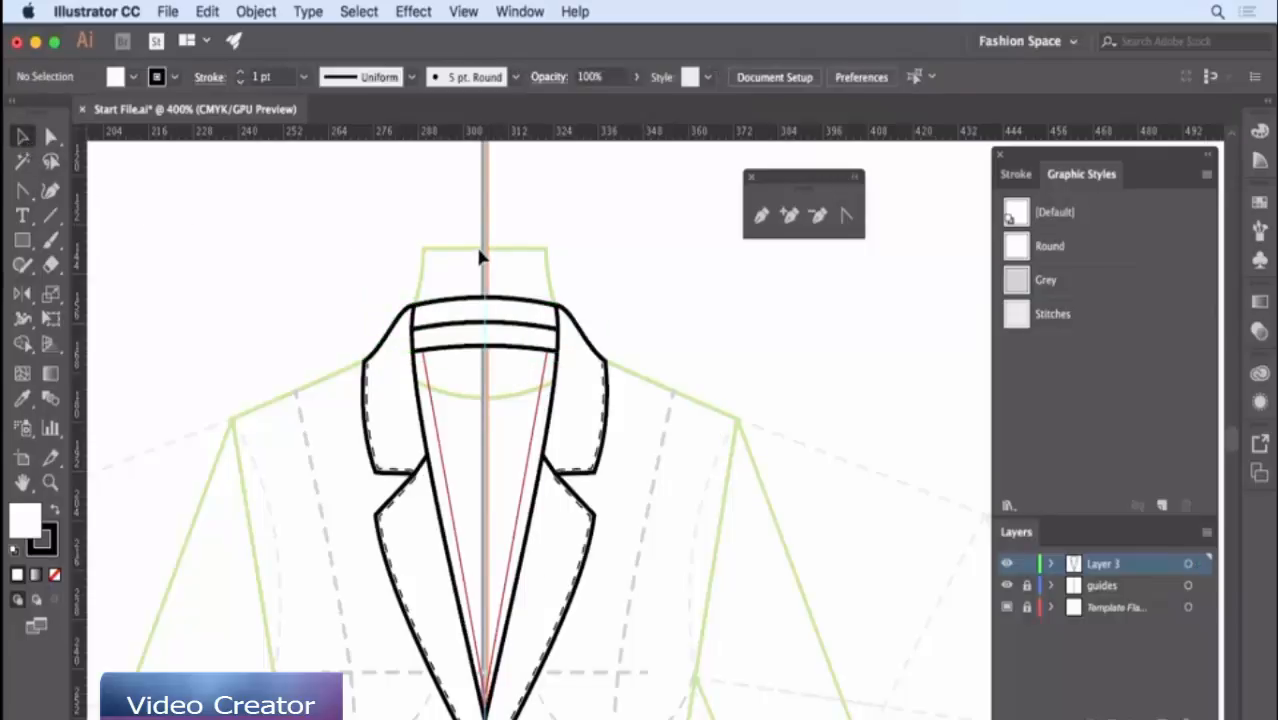
scroll(688, 583, down, 5)
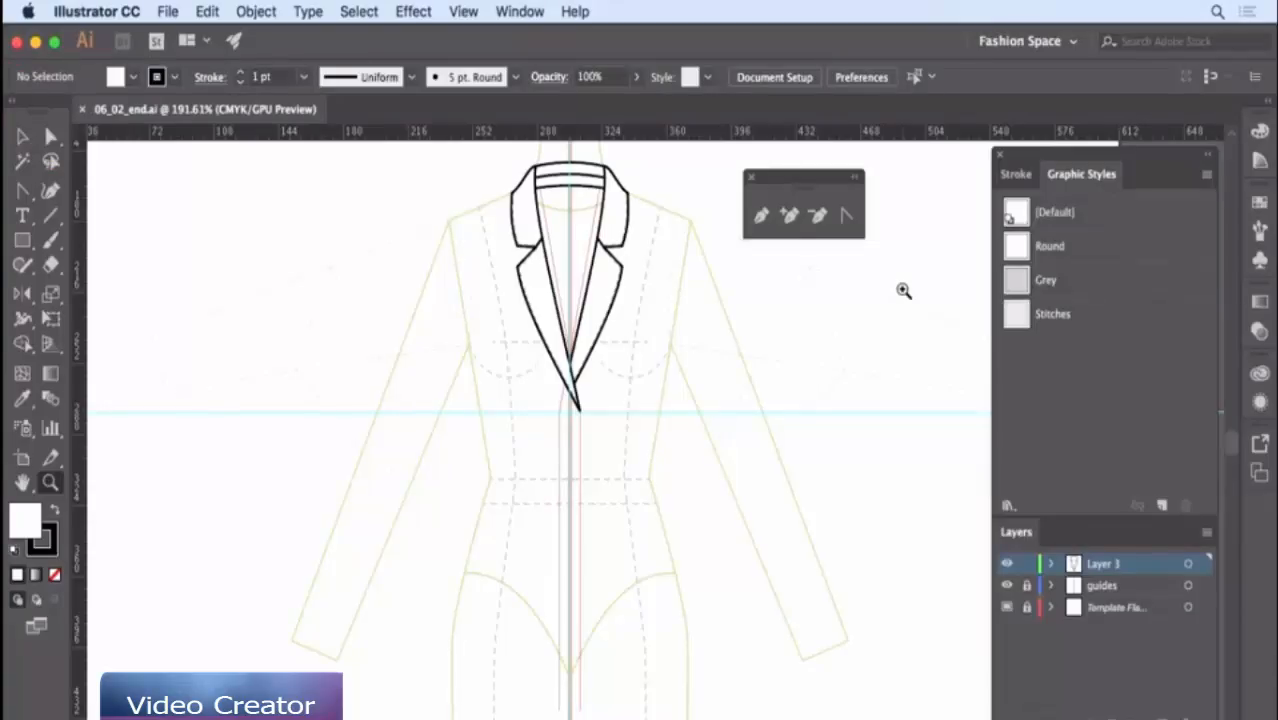
click(761, 216)
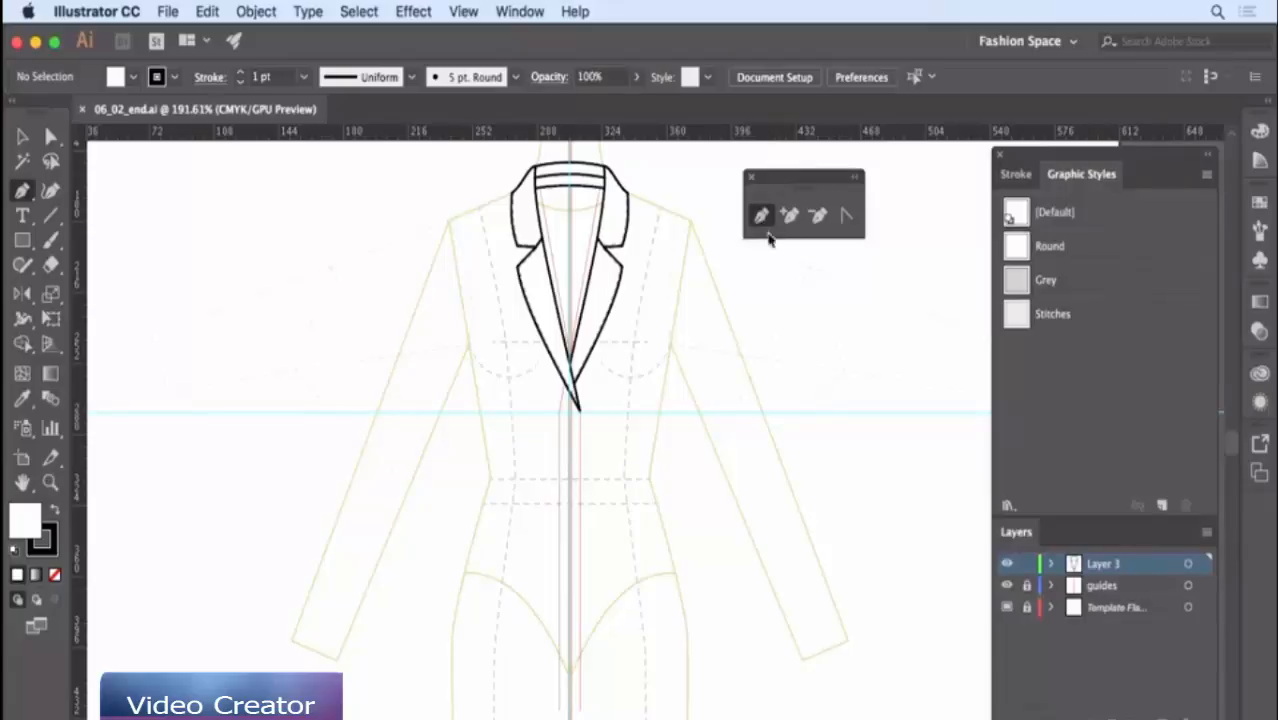
click(562, 414)
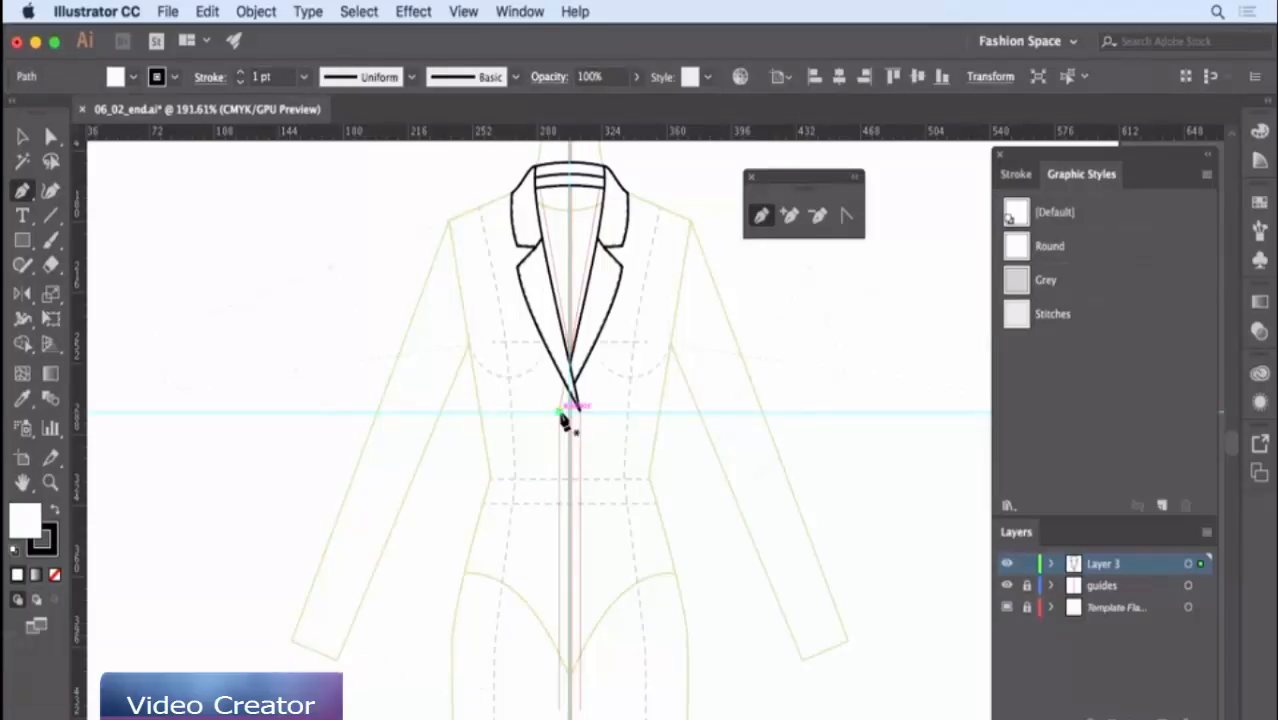
click(626, 205)
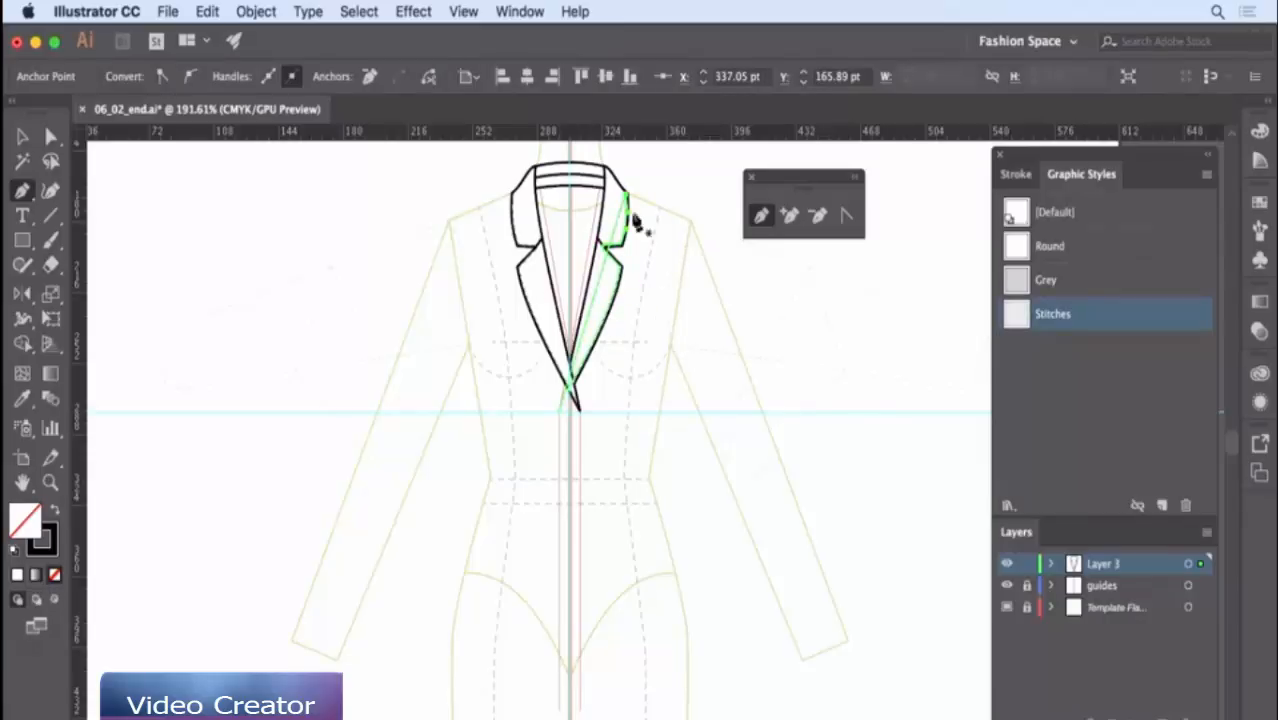
click(608, 301)
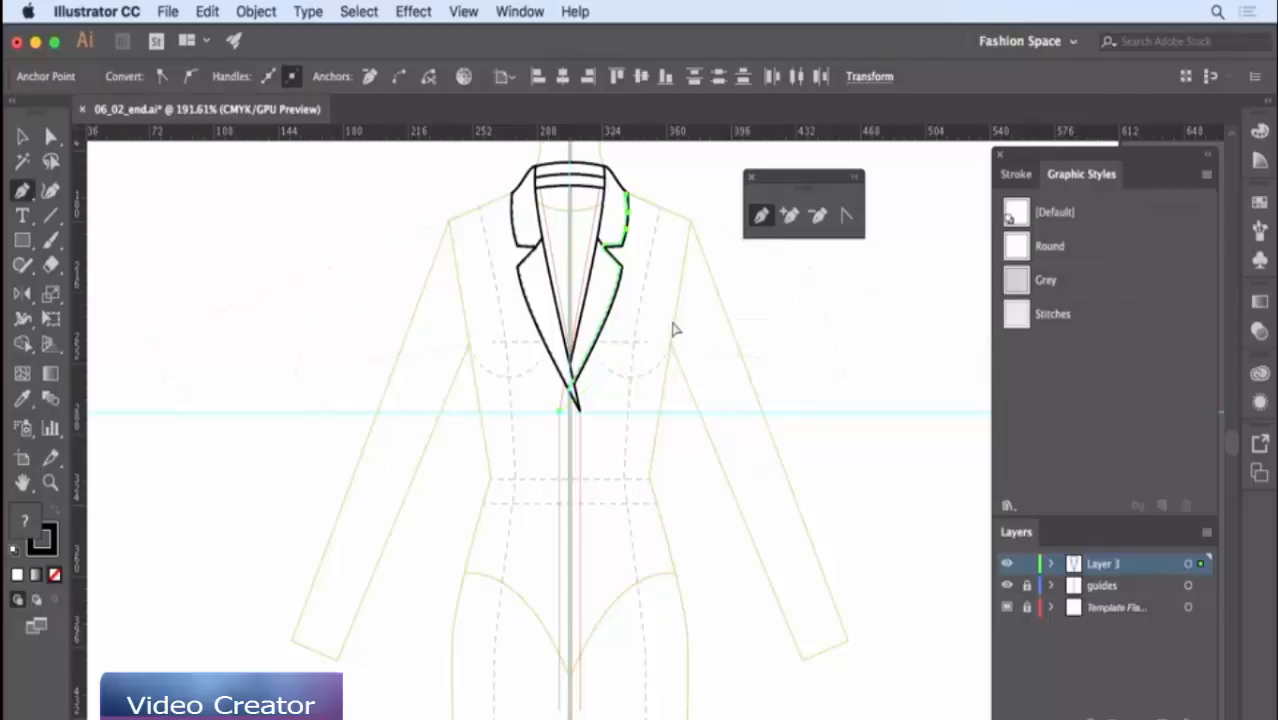
key(Escape)
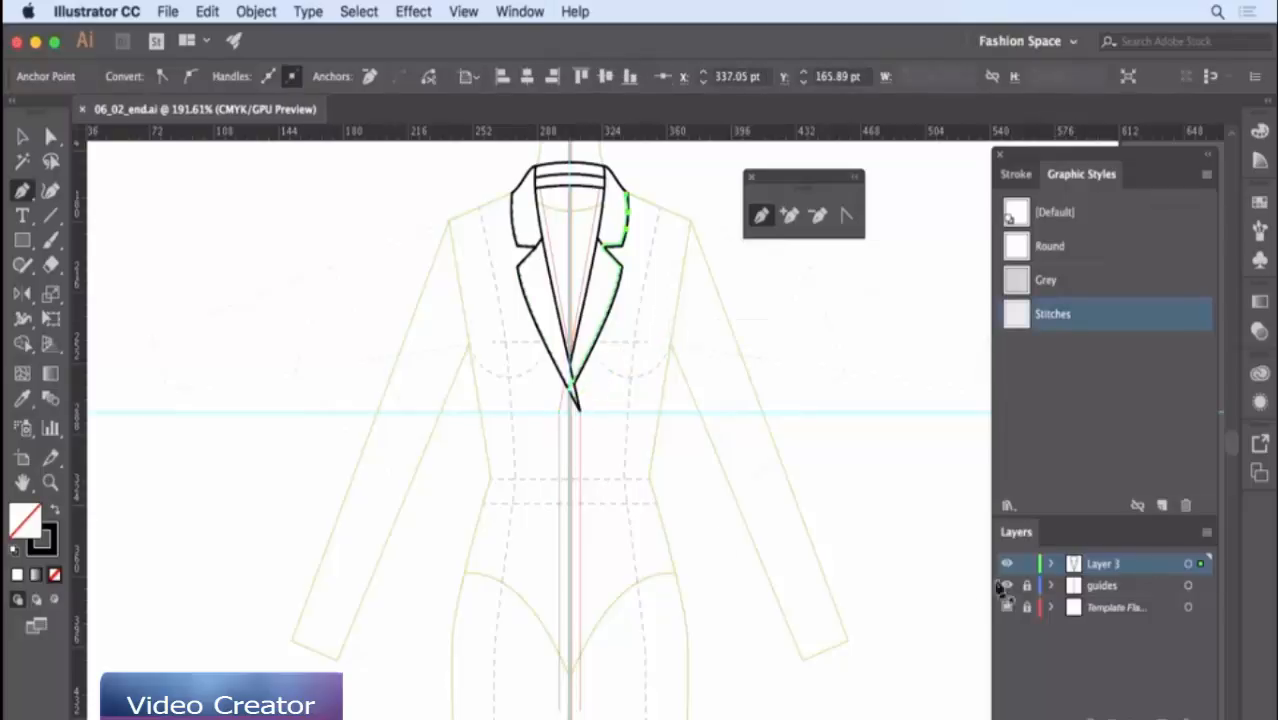
- Lock Layer 3 and rename it lapel, and add a new layer directly beneath it
click(1026, 564)
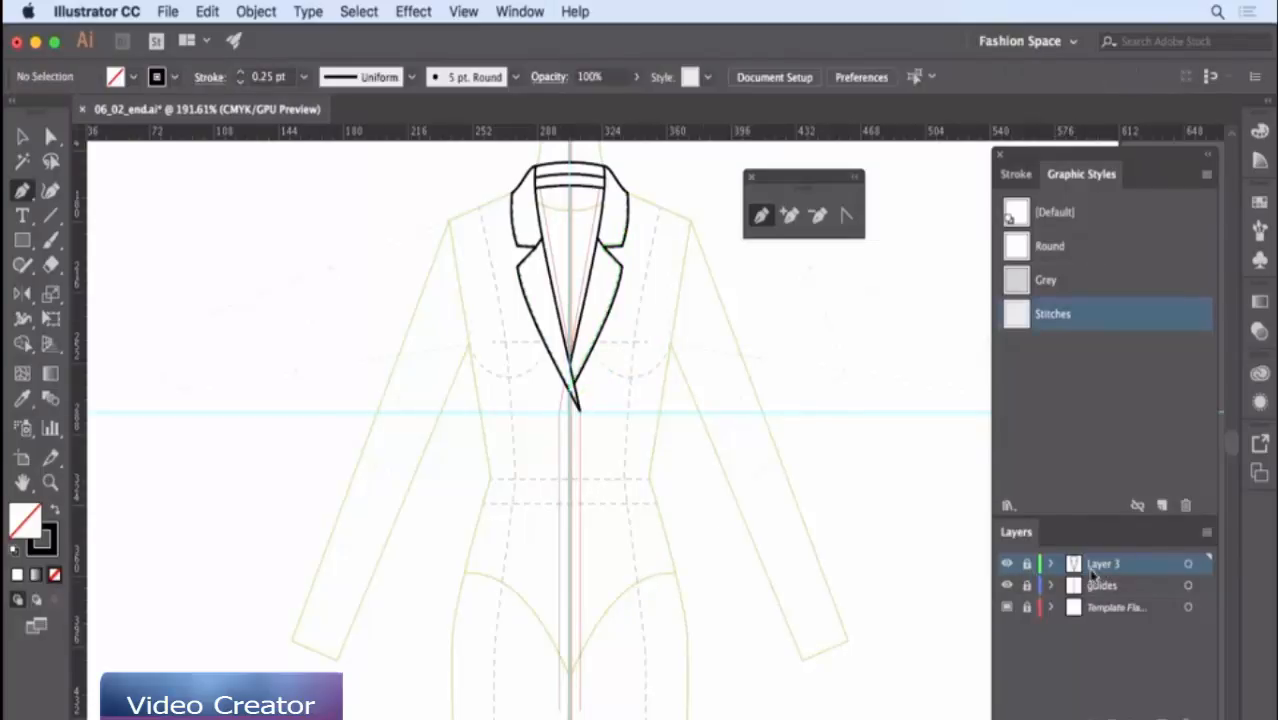
double_click(1096, 566)
text(L)
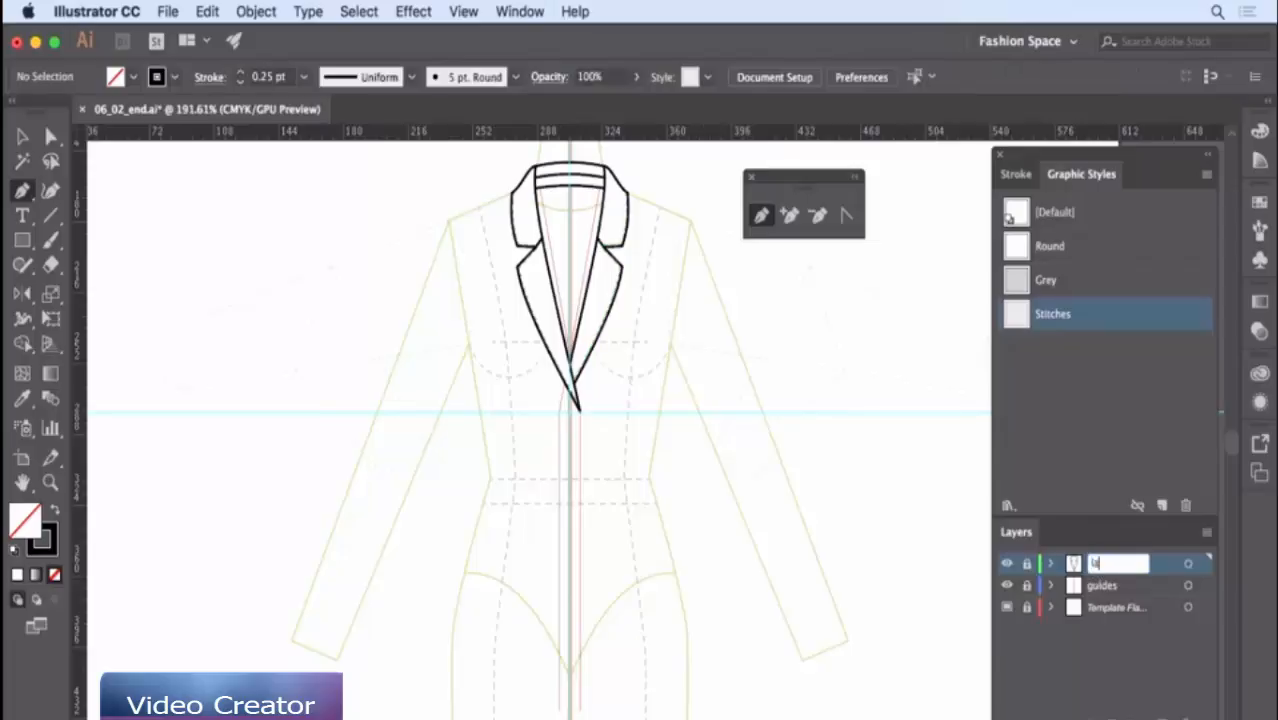
key(Return)
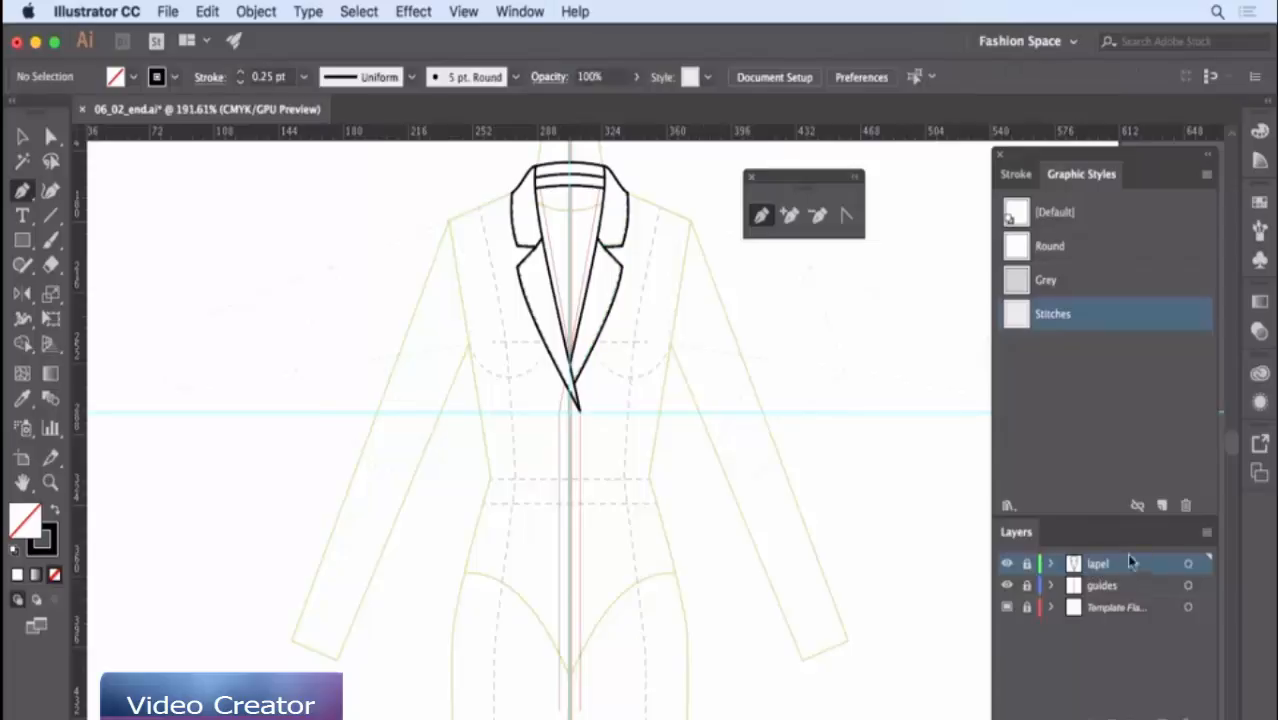
click(1162, 718)
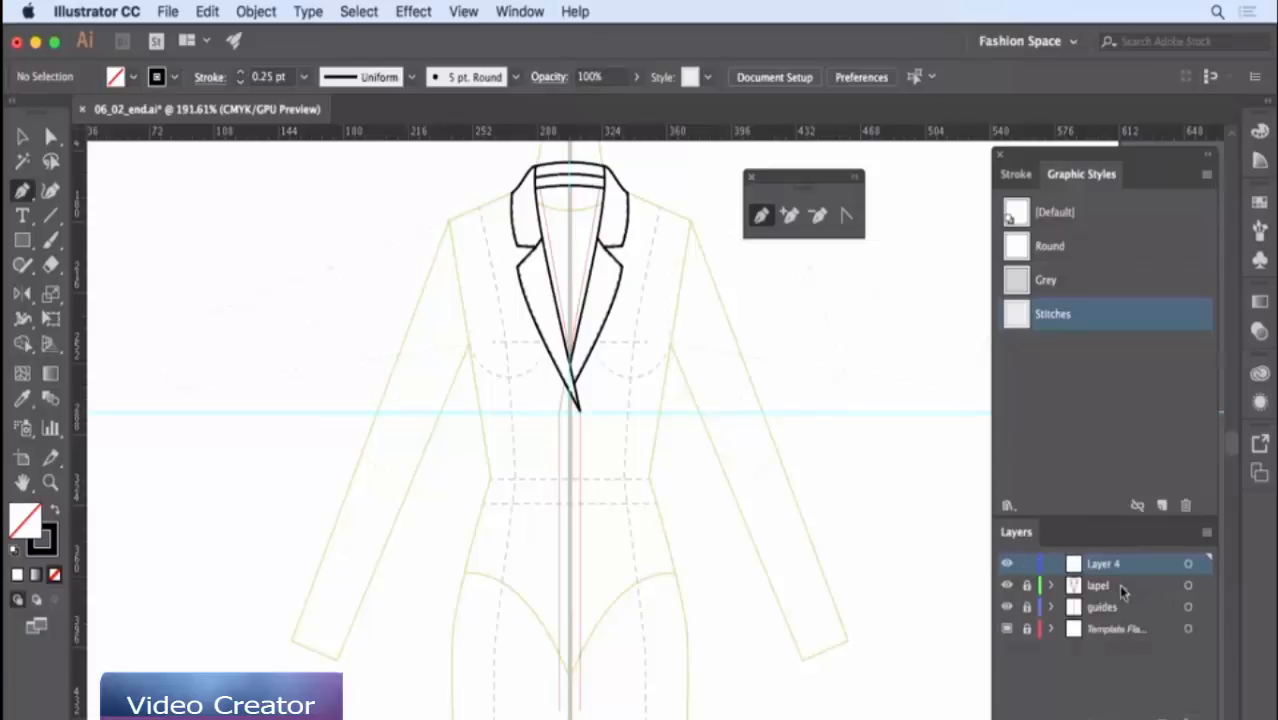
drag(1133, 568, 1133, 596)
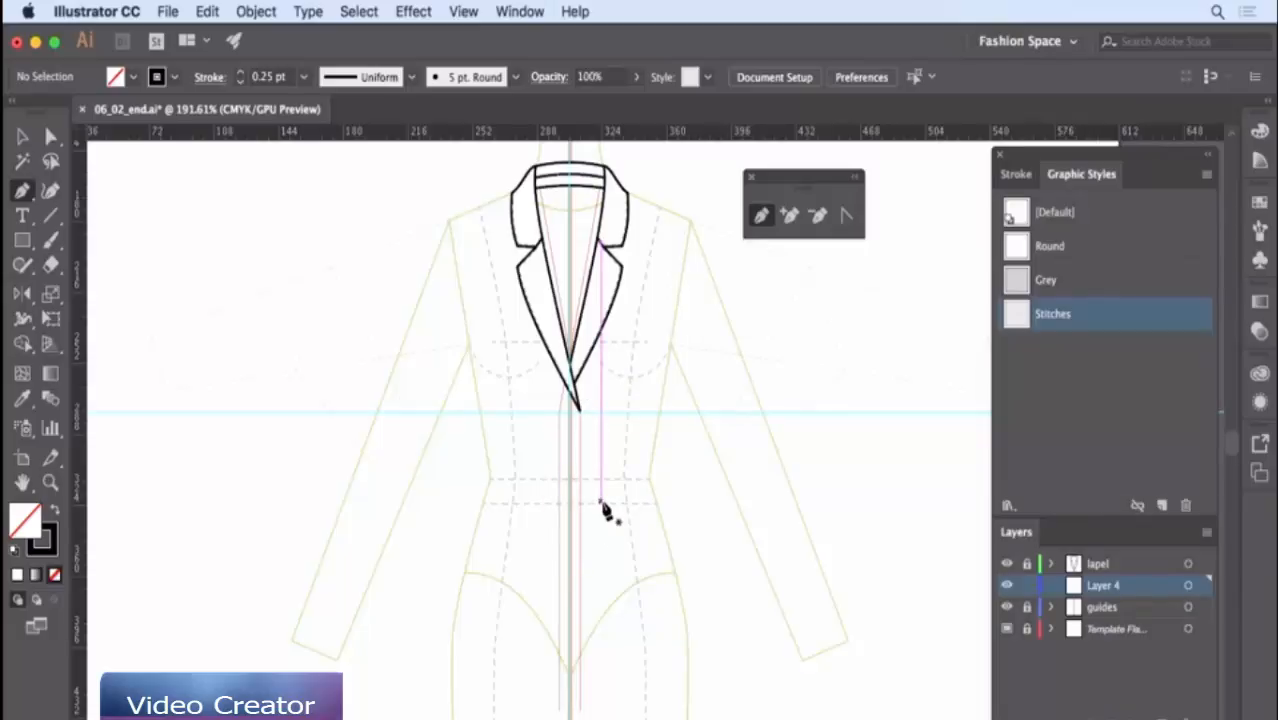
- Draw a closed straight-sided front panel from the lapel break through collar, shoulder, underarm, hem and front overlap line, with default white fill and black stroke
click(560, 410)
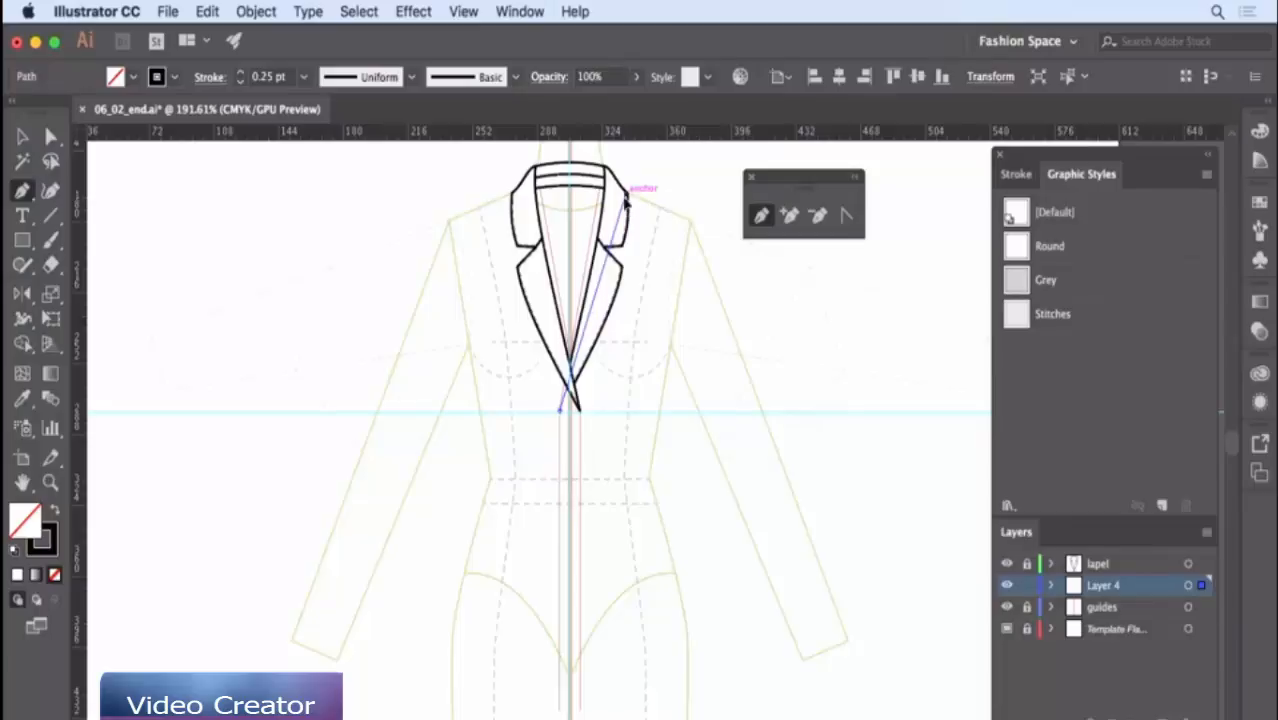
click(626, 194)
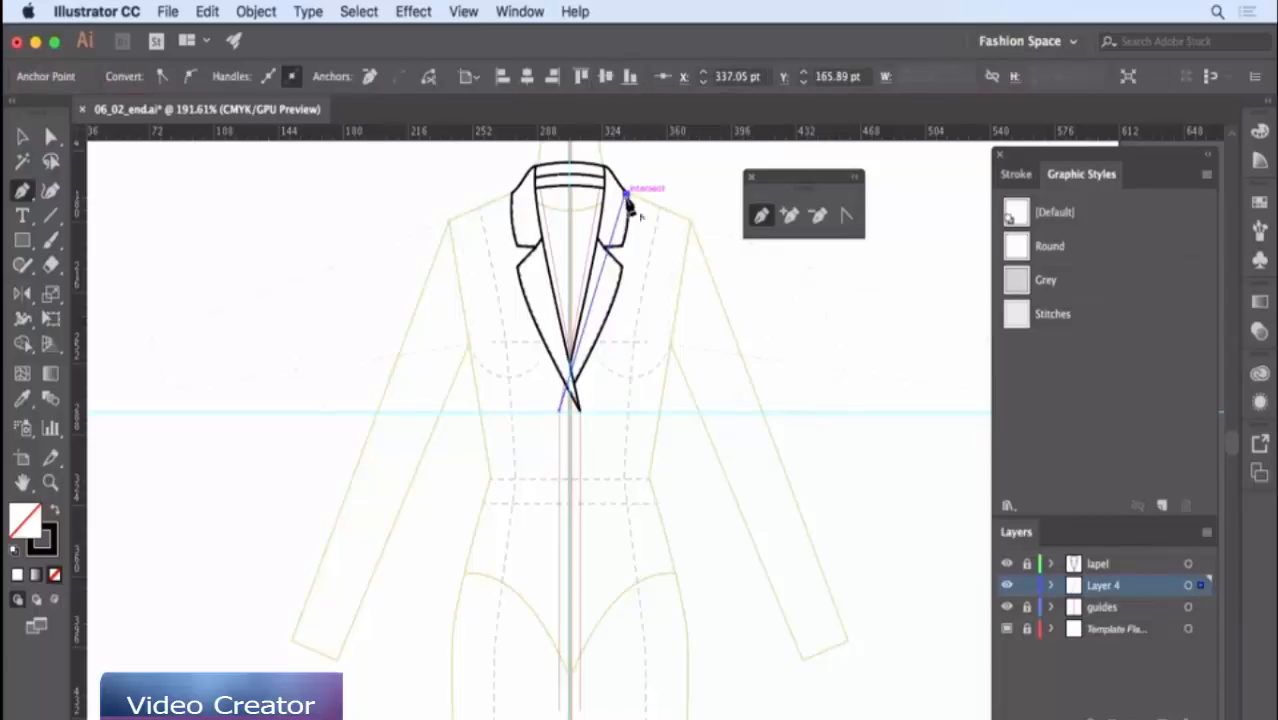
click(691, 219)
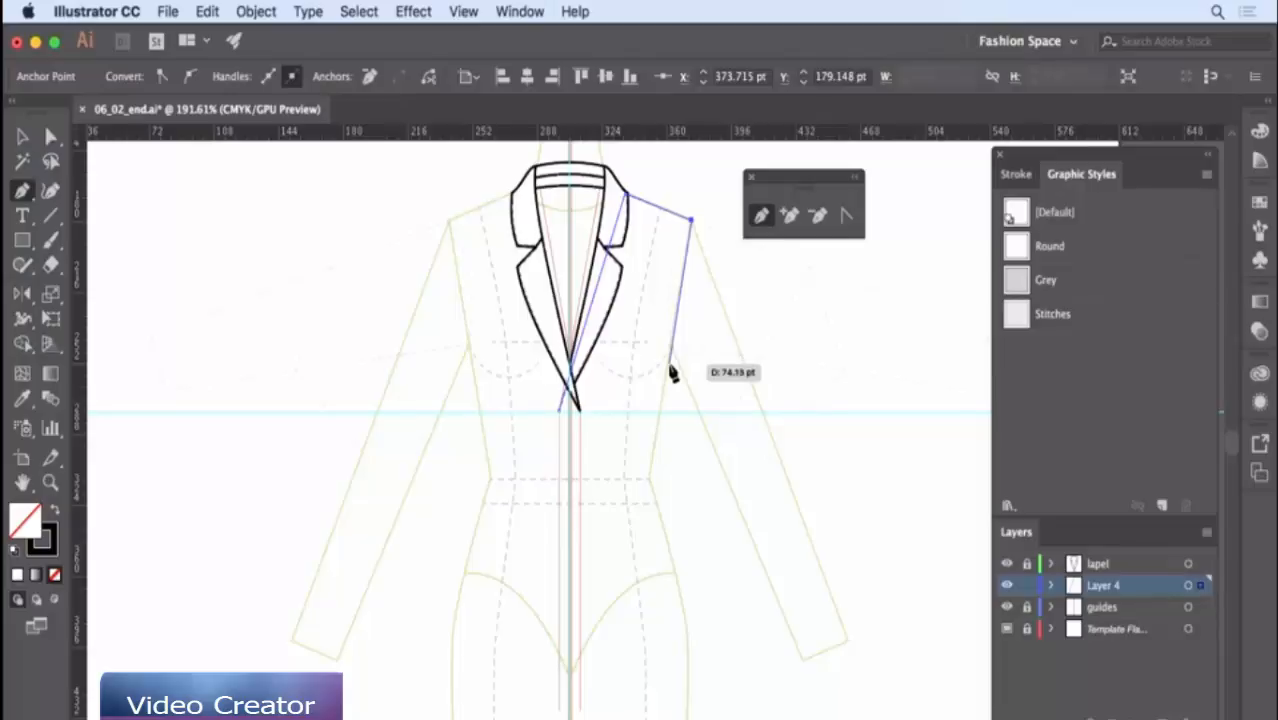
click(670, 364)
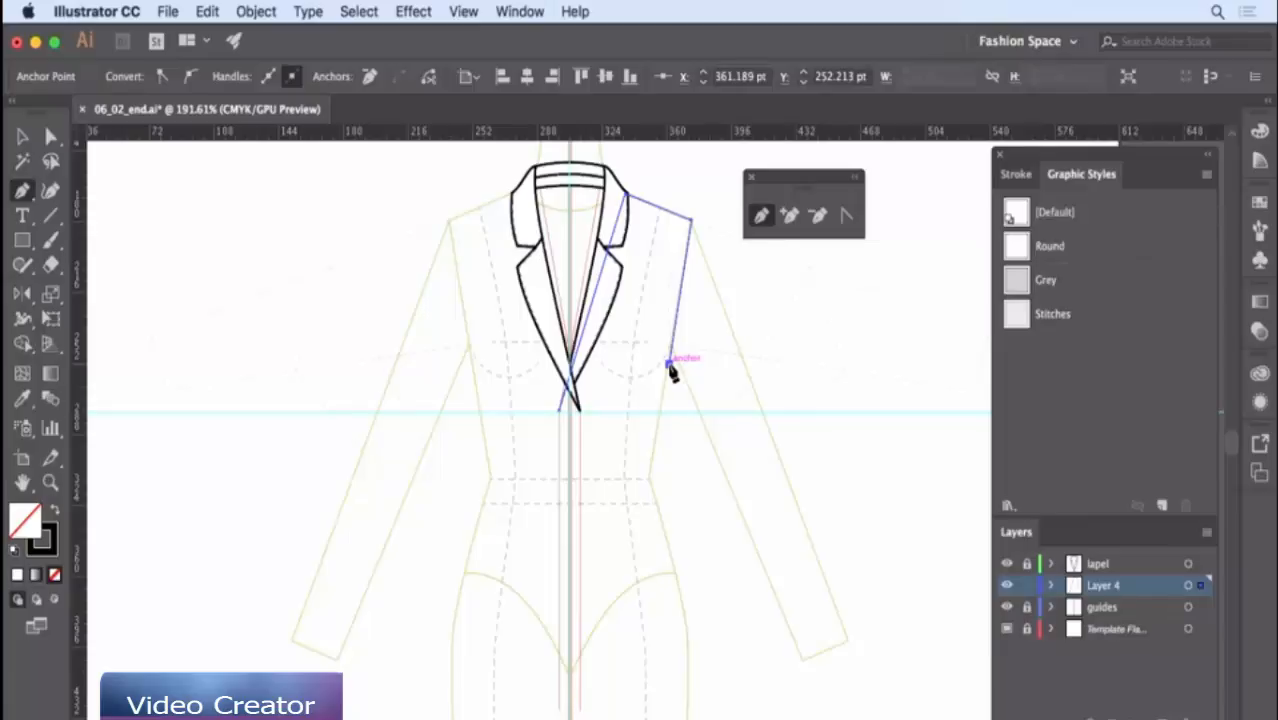
click(687, 661)
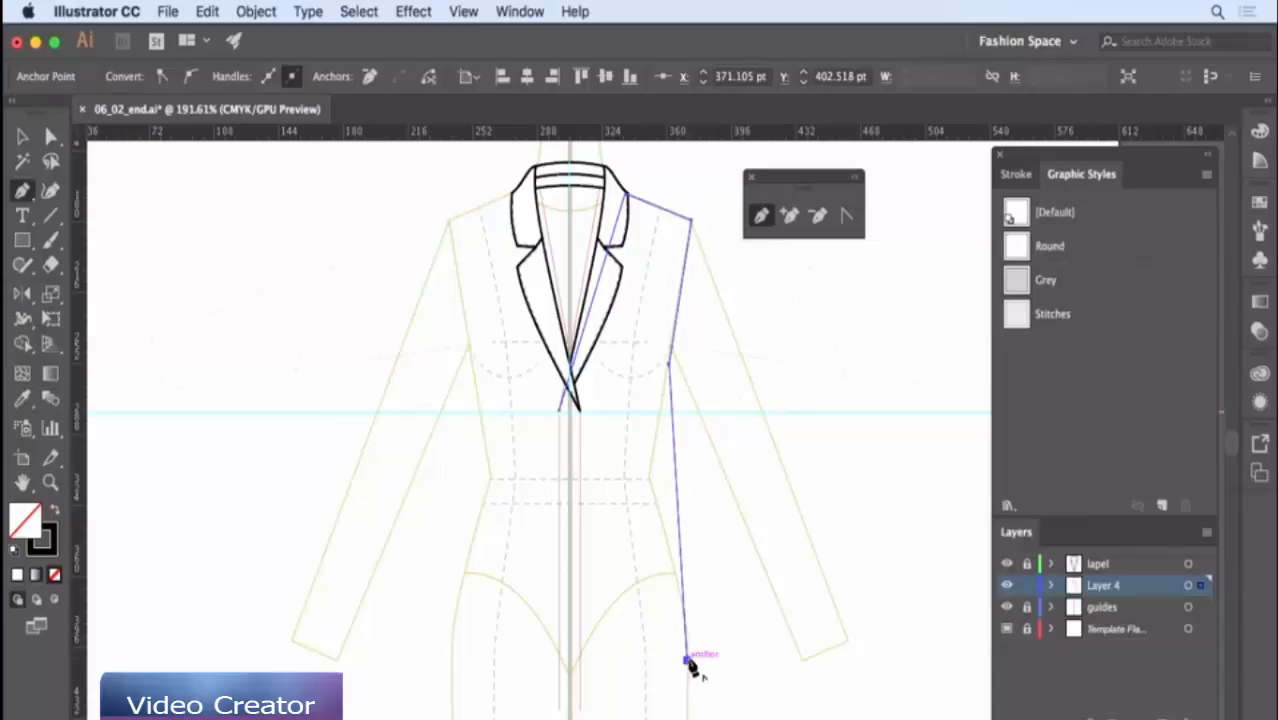
click(557, 641)
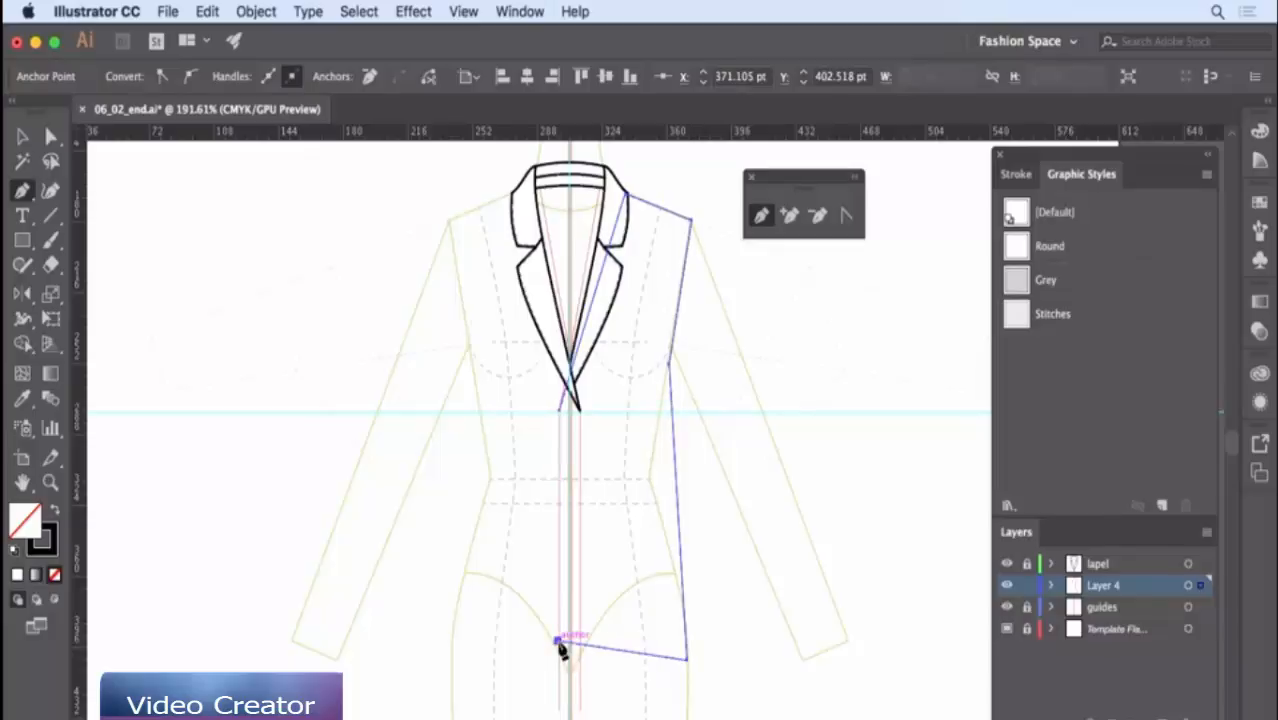
click(558, 411)
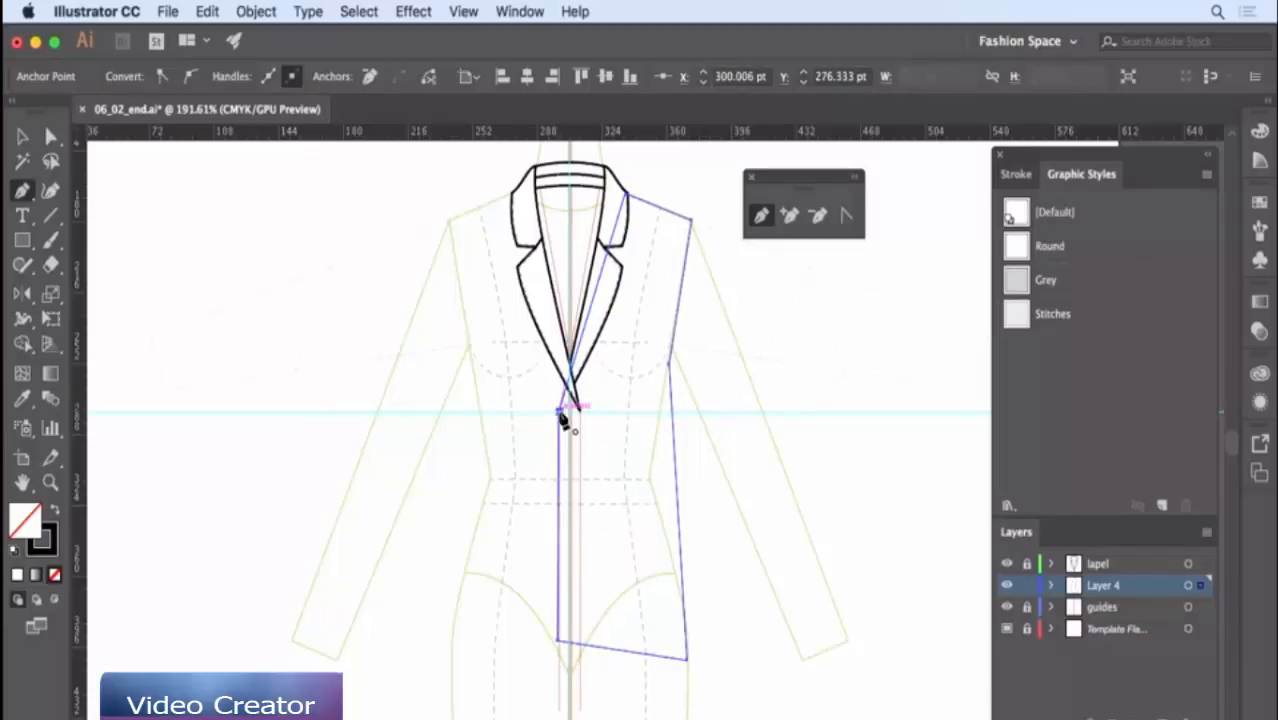
key(d)
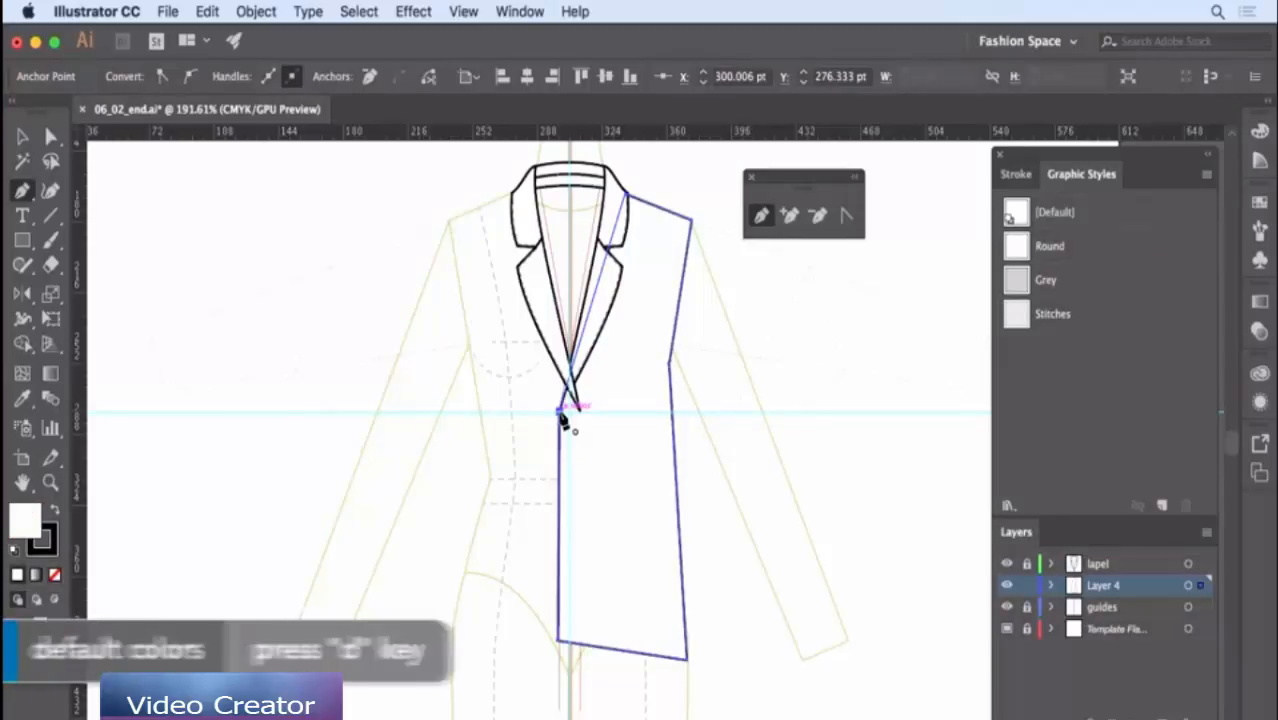
- Curve the front panel's armhole slightly and shape its side seam inward at the waist, flaring smoothly to the hem
click(846, 215)
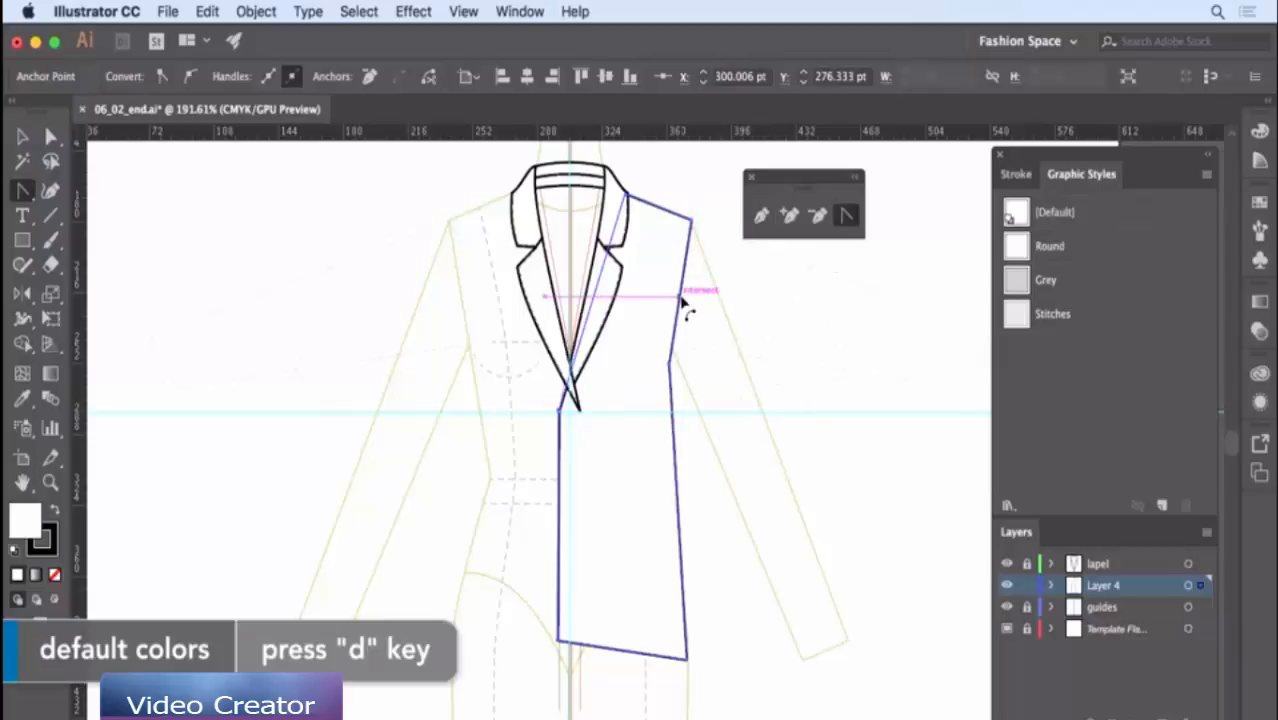
drag(686, 306, 685, 298)
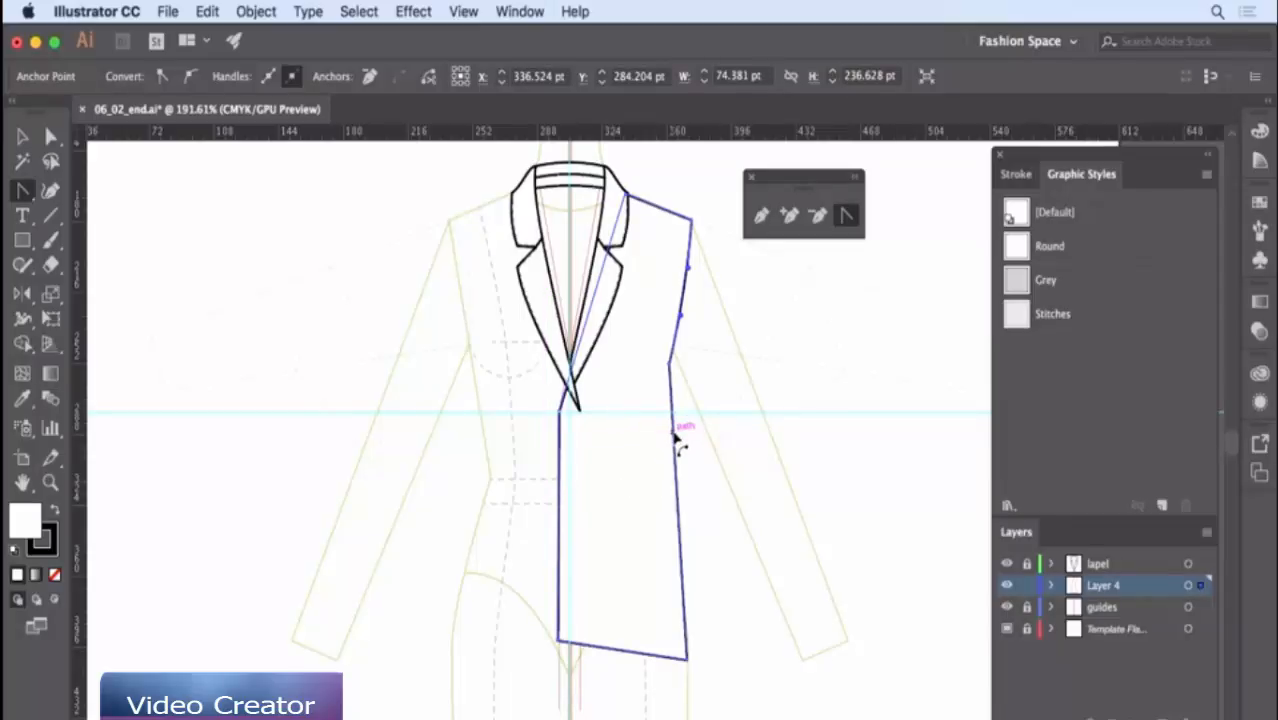
drag(675, 432, 657, 440)
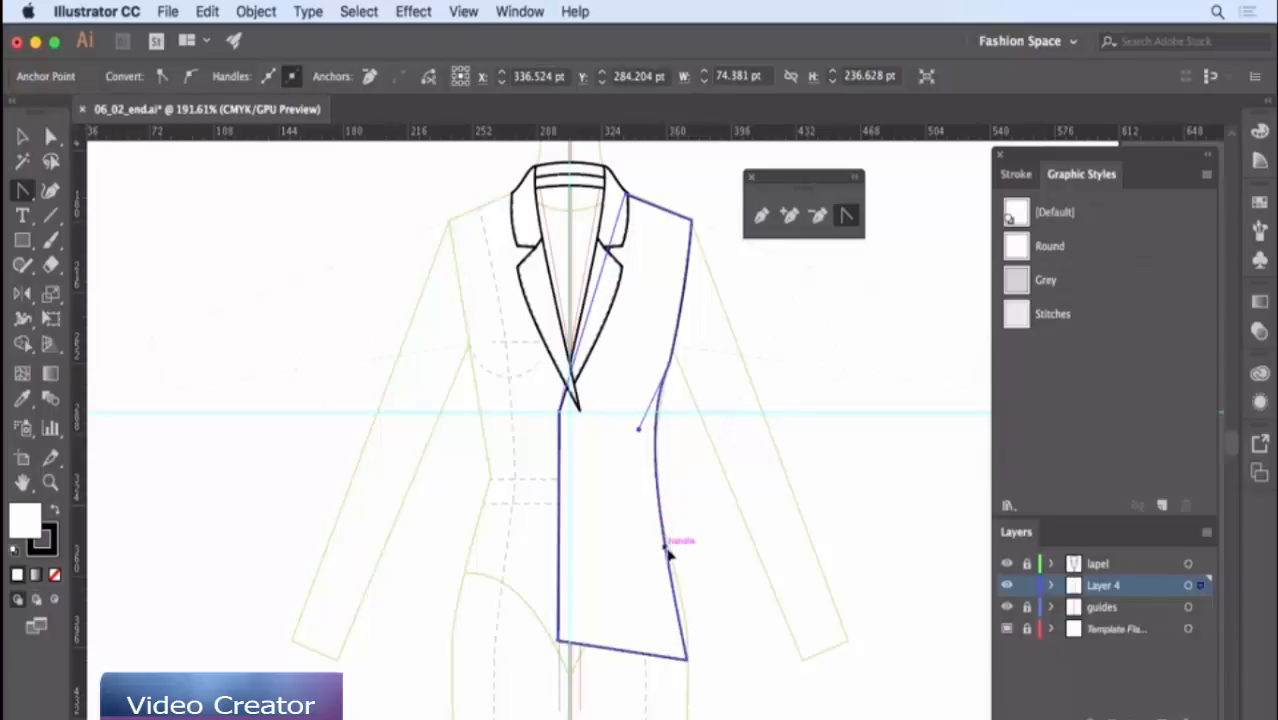
drag(668, 550, 682, 489)
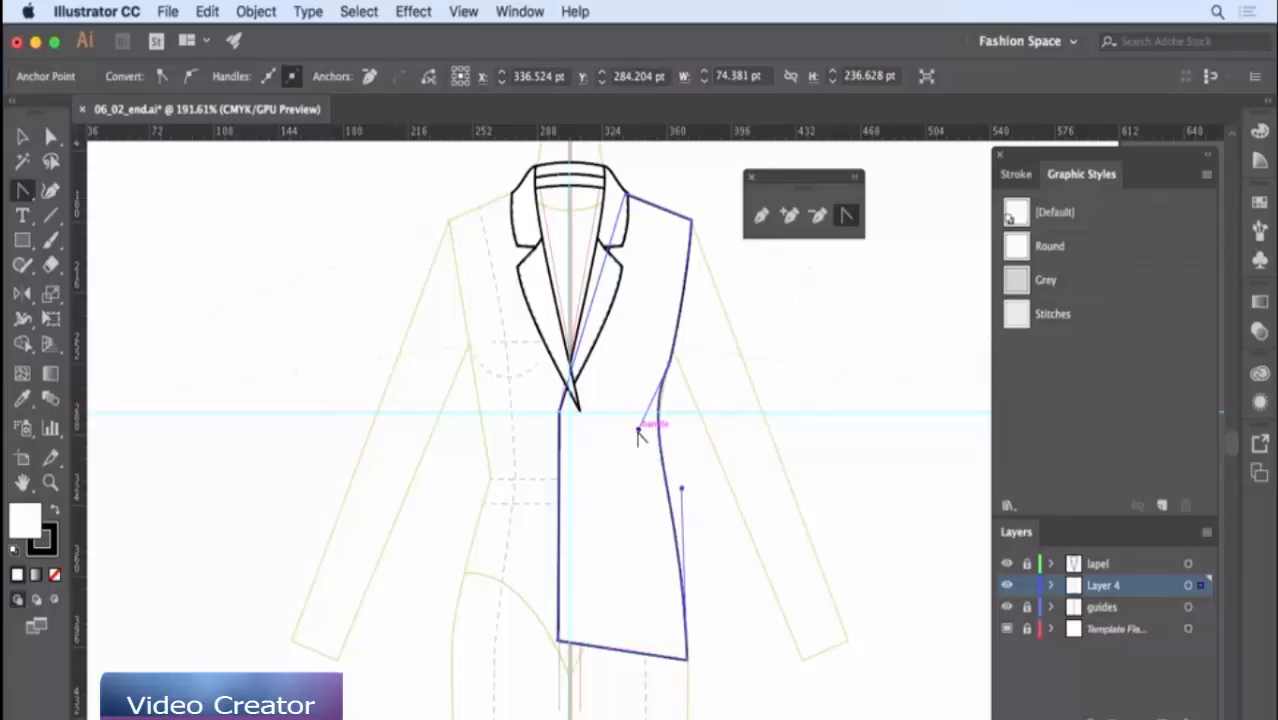
drag(638, 430, 644, 437)
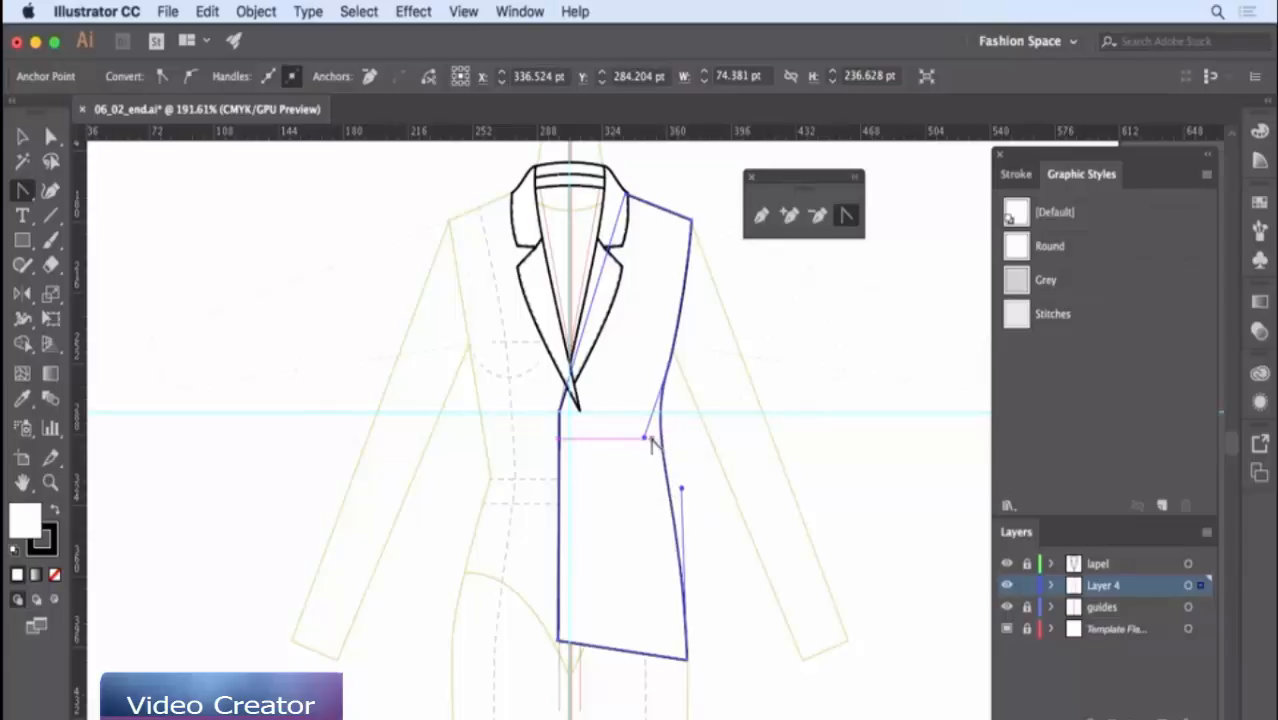
drag(645, 440, 651, 440)
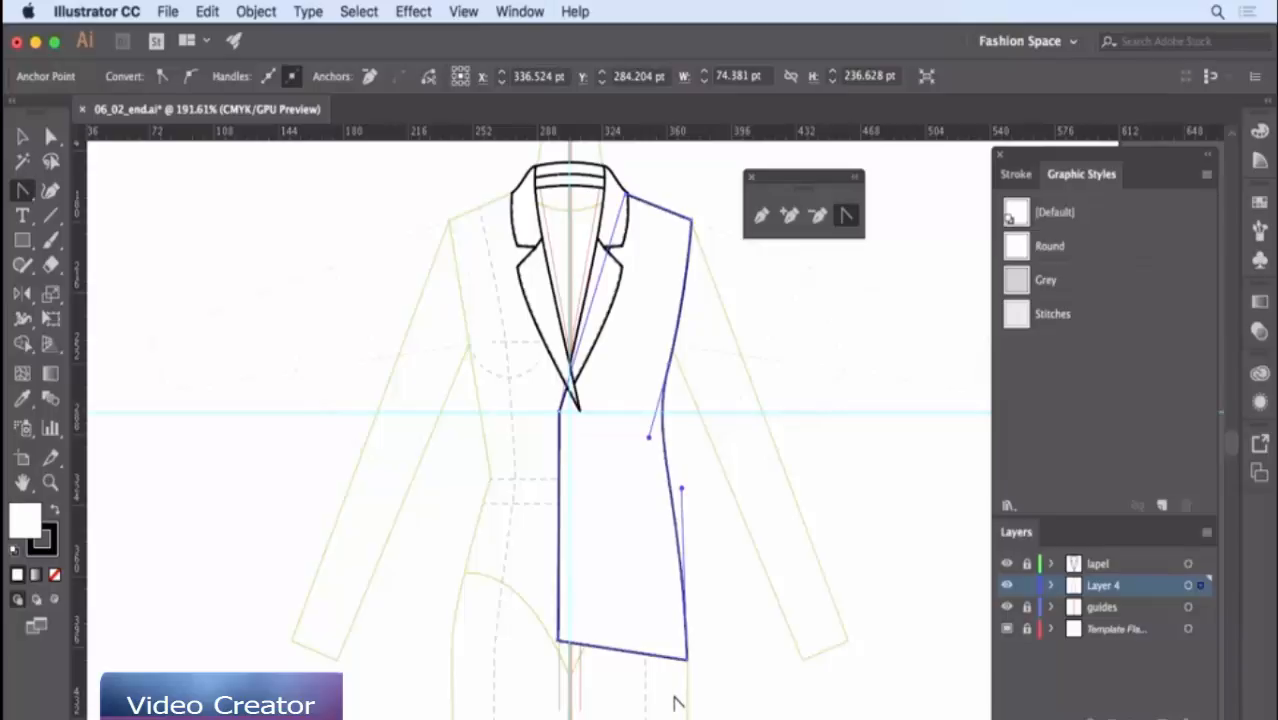
- Round the front panel's lower corner at the front opening with a corner radius of about 20.5 pt
key(a)
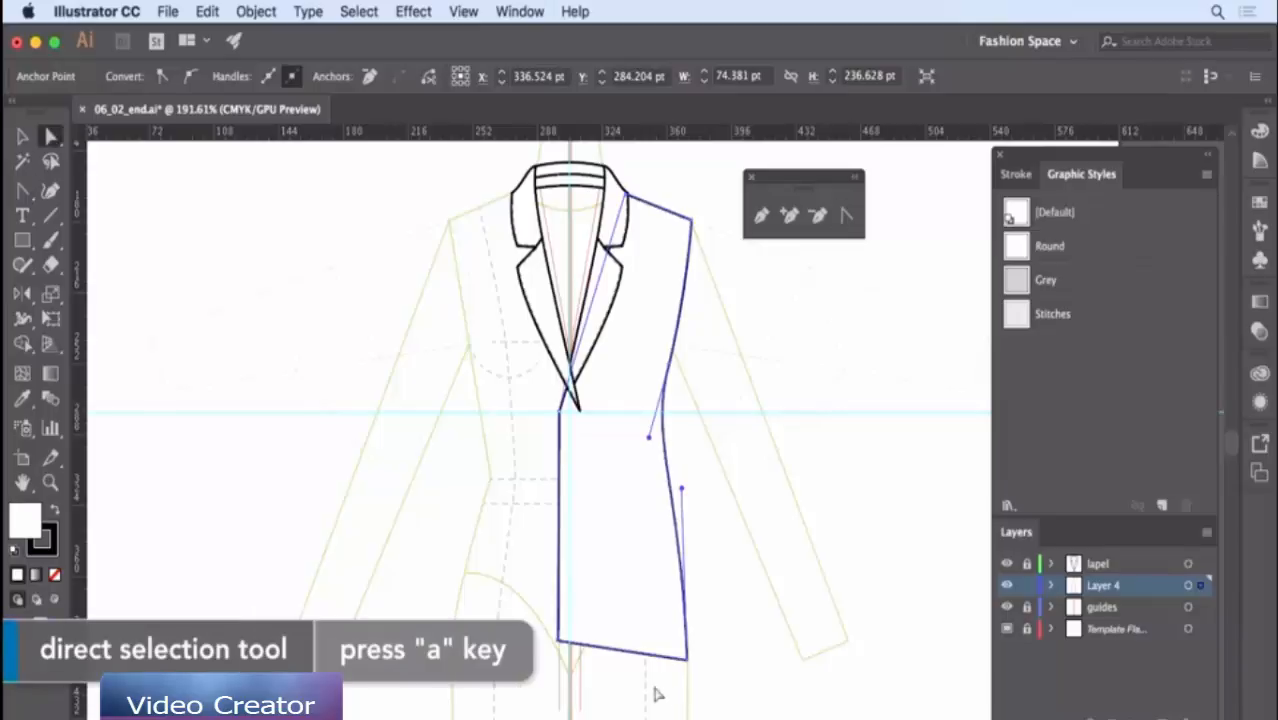
click(561, 641)
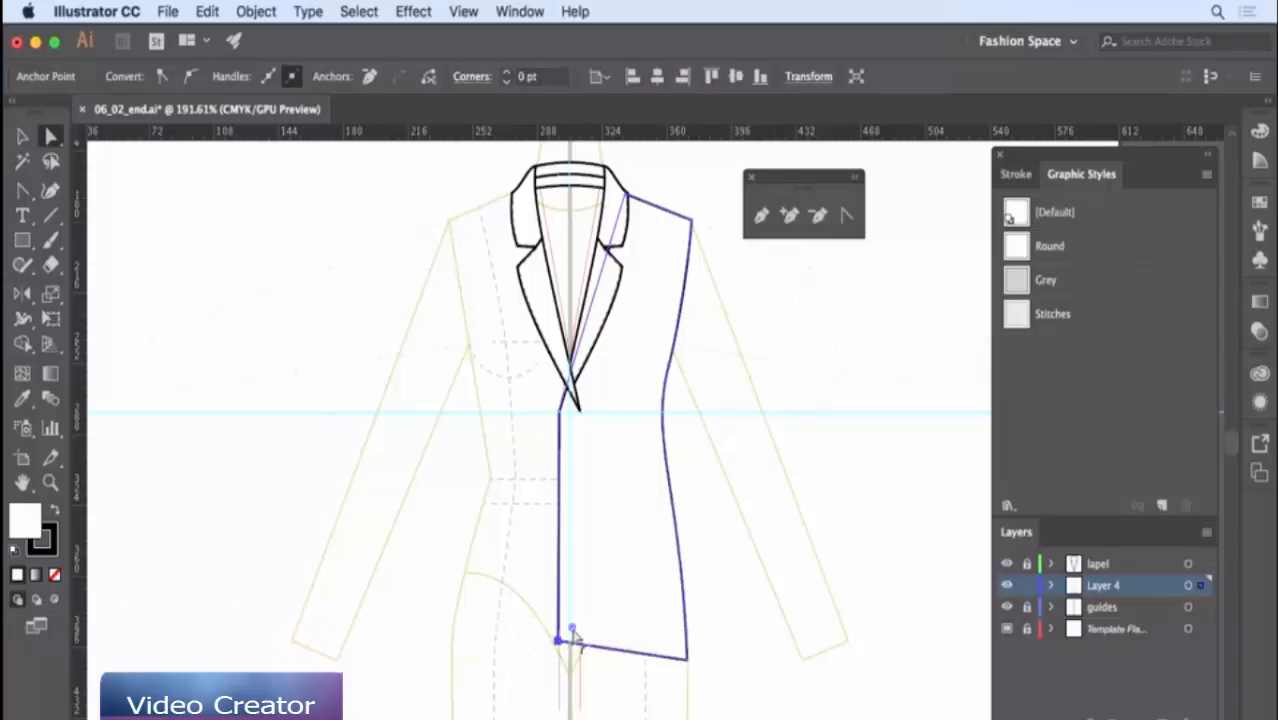
drag(572, 628, 594, 606)
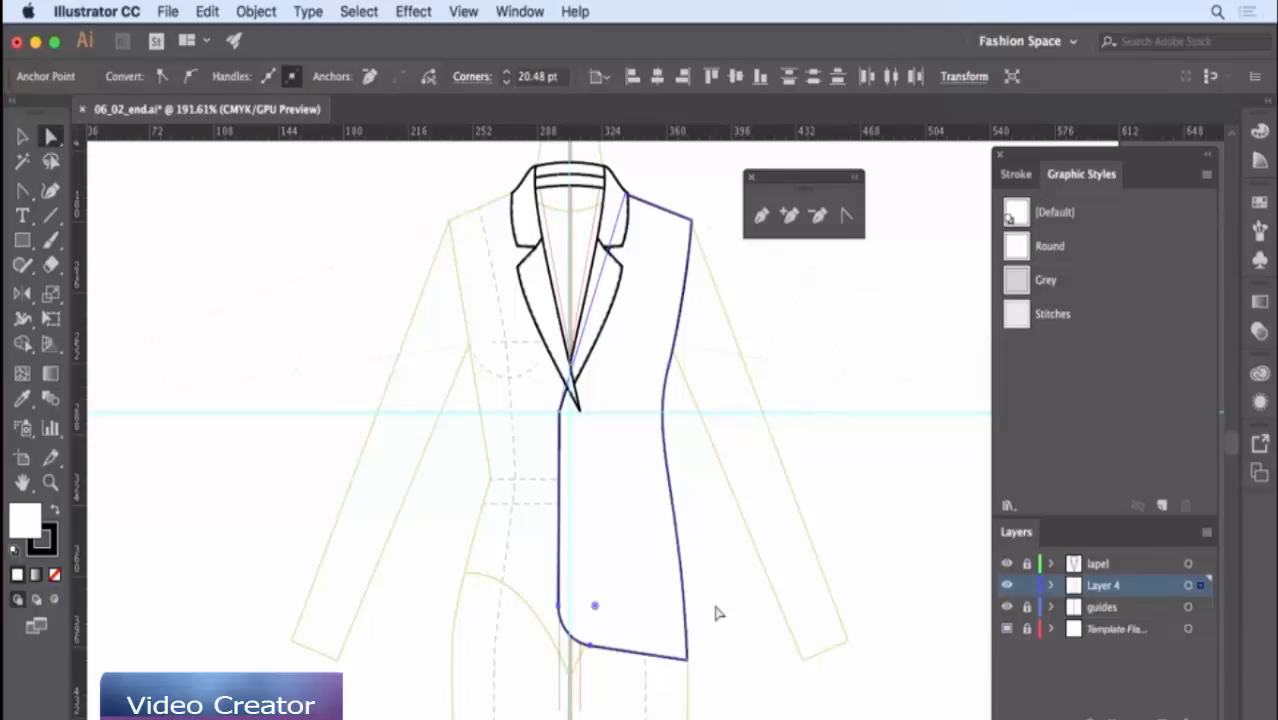
click(761, 214)
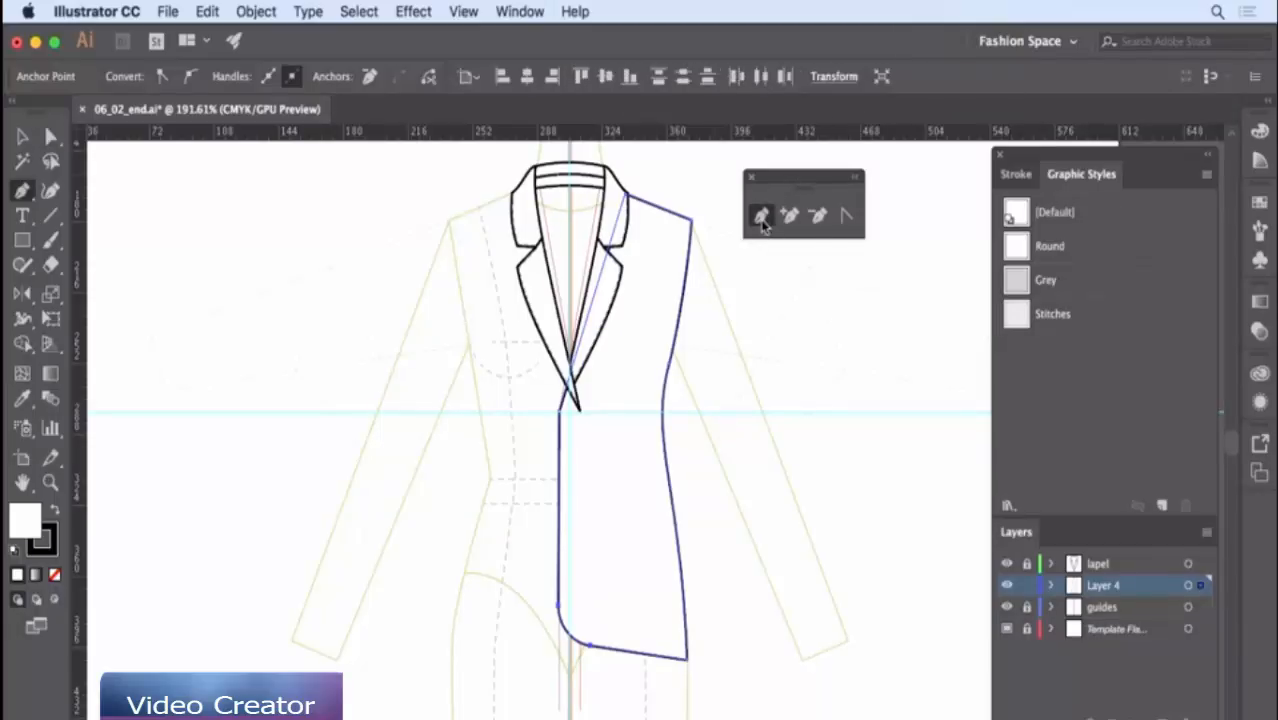
click(685, 308)
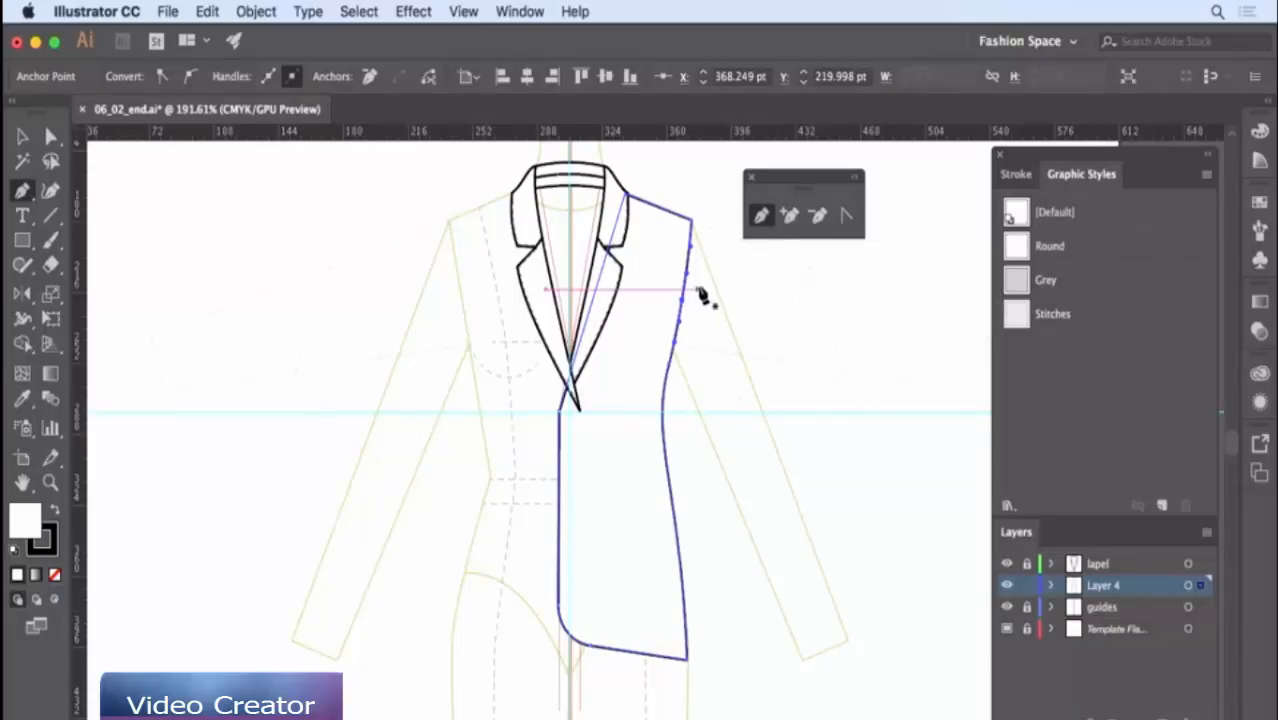
key(super+z)
key(super+z)
key(super+z)
key(super+z)
key(super+z)
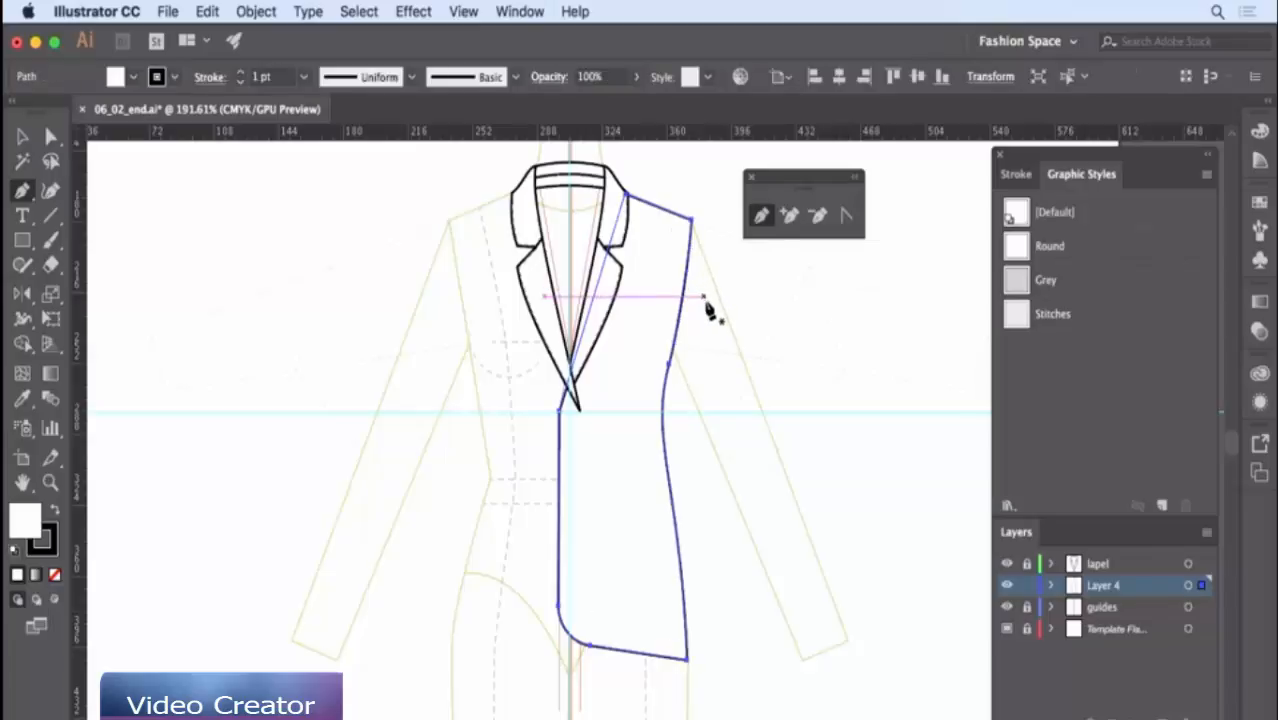
- Deselect the front panel and draw a separate princess seam line from mid-armhole to the hem, curving it inward through the waist
key(v)
click(714, 327)
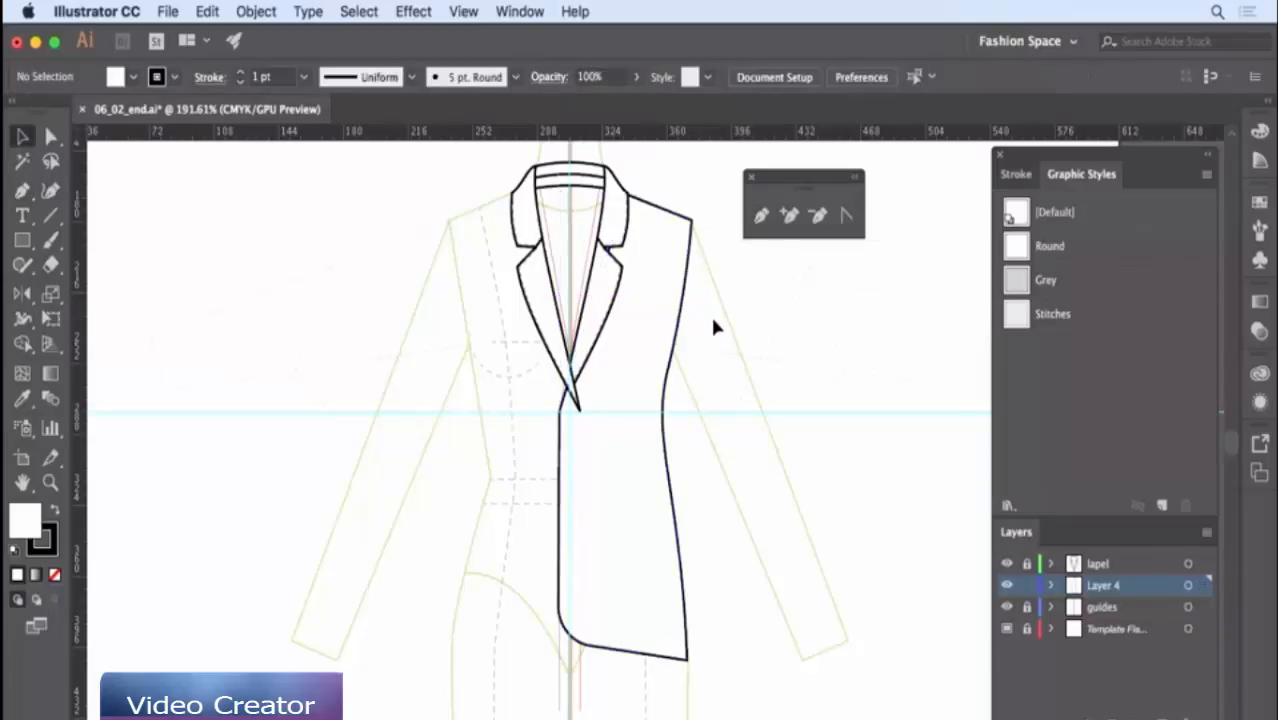
click(760, 216)
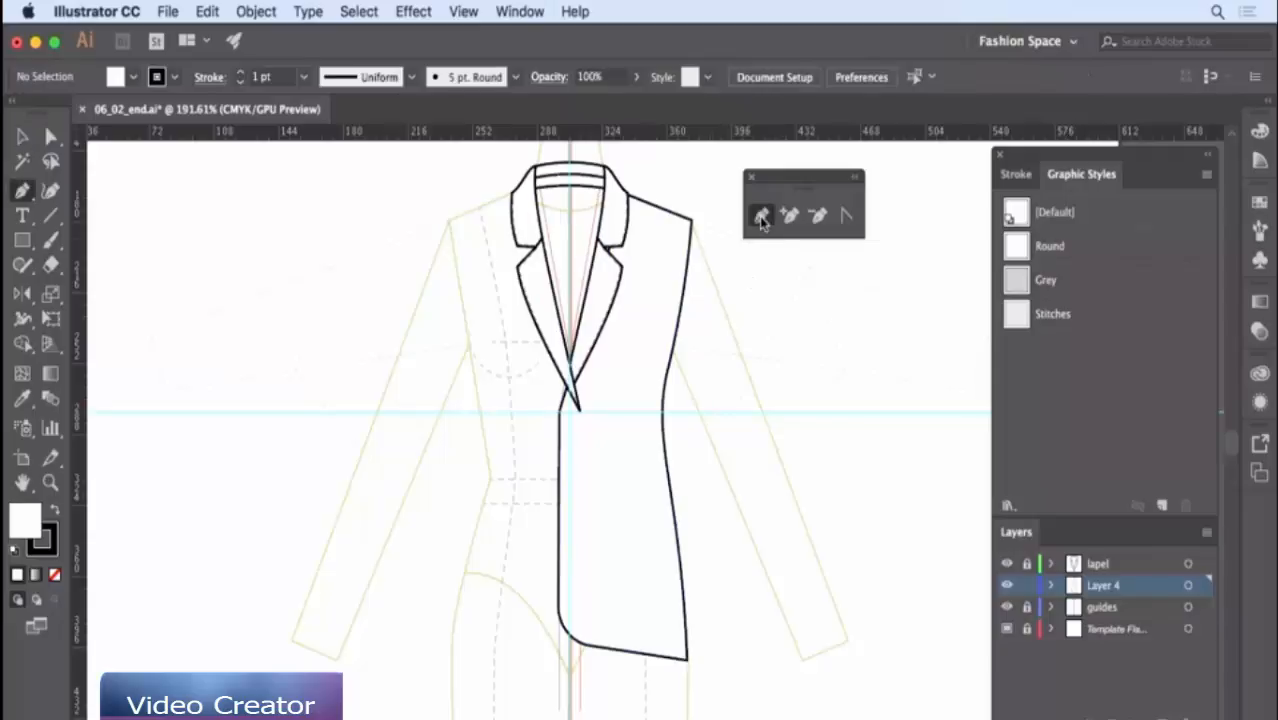
click(682, 297)
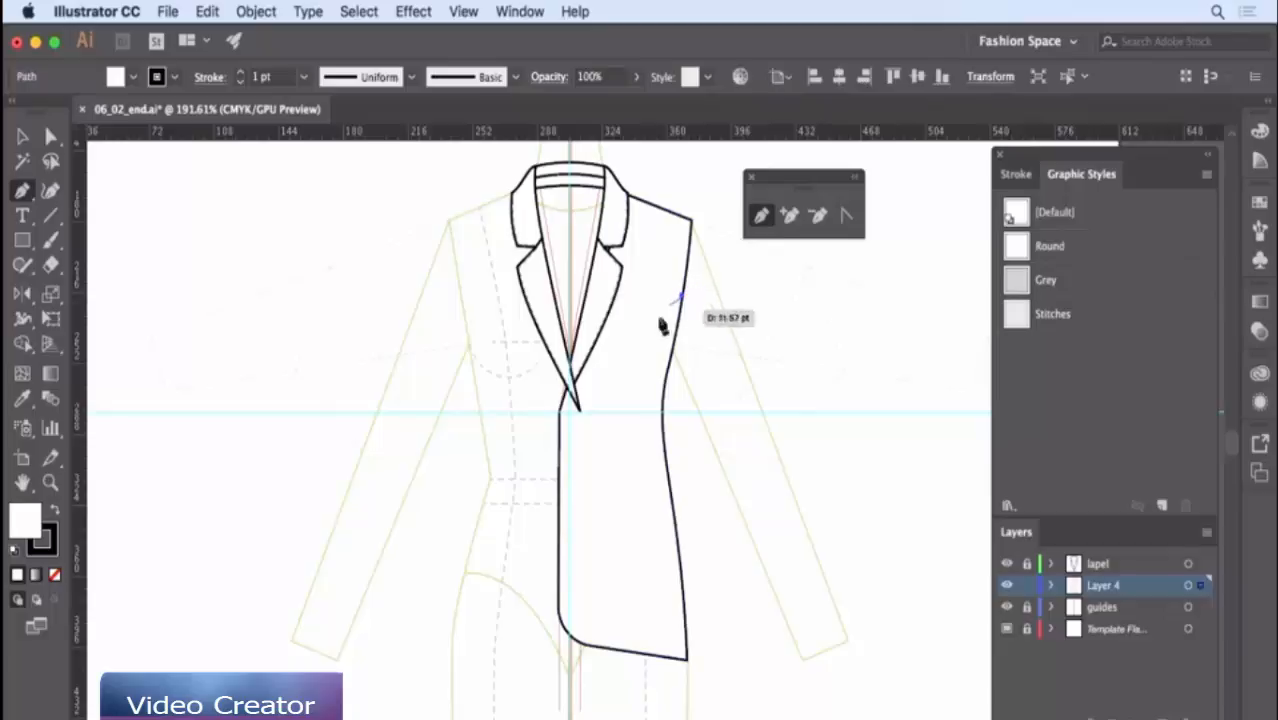
click(648, 653)
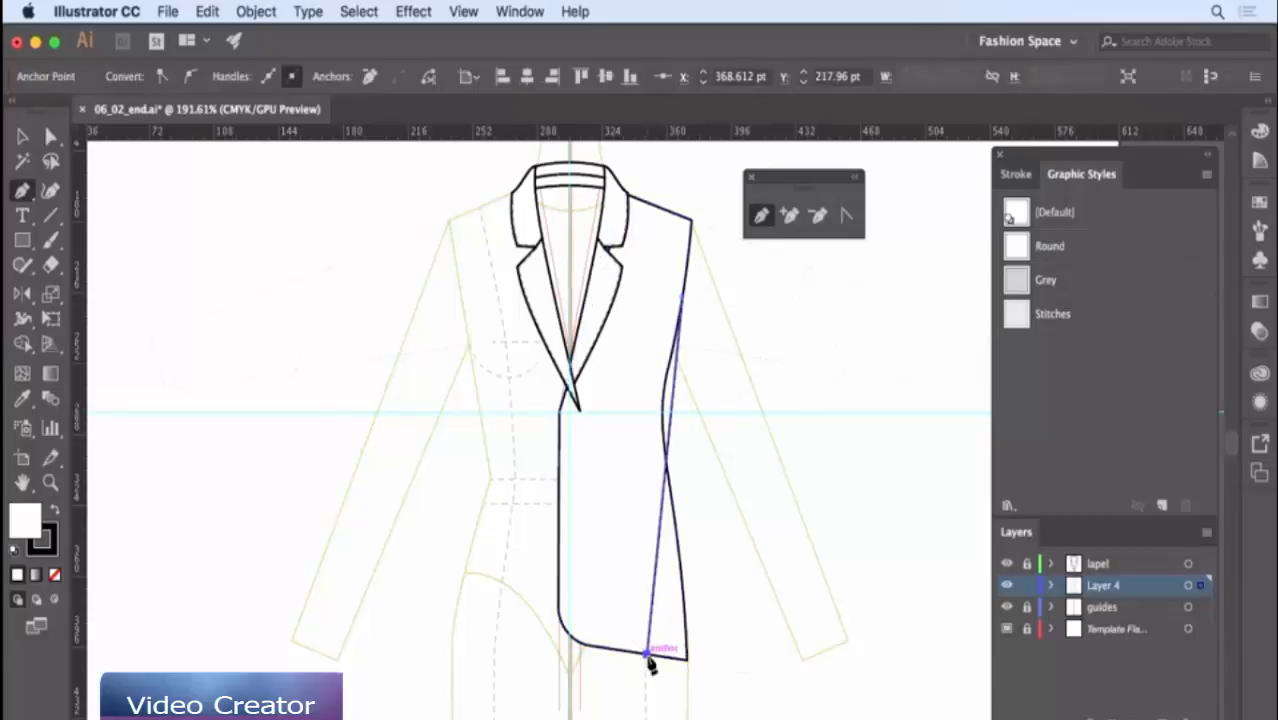
click(847, 214)
mouse_move(676, 399)
mouse_down()
mouse_move(659, 394)
mouse_move(676, 328)
mouse_move(659, 378)
mouse_move(640, 384)
mouse_move(644, 346)
mouse_move(652, 397)
mouse_up()
drag(639, 511, 647, 509)
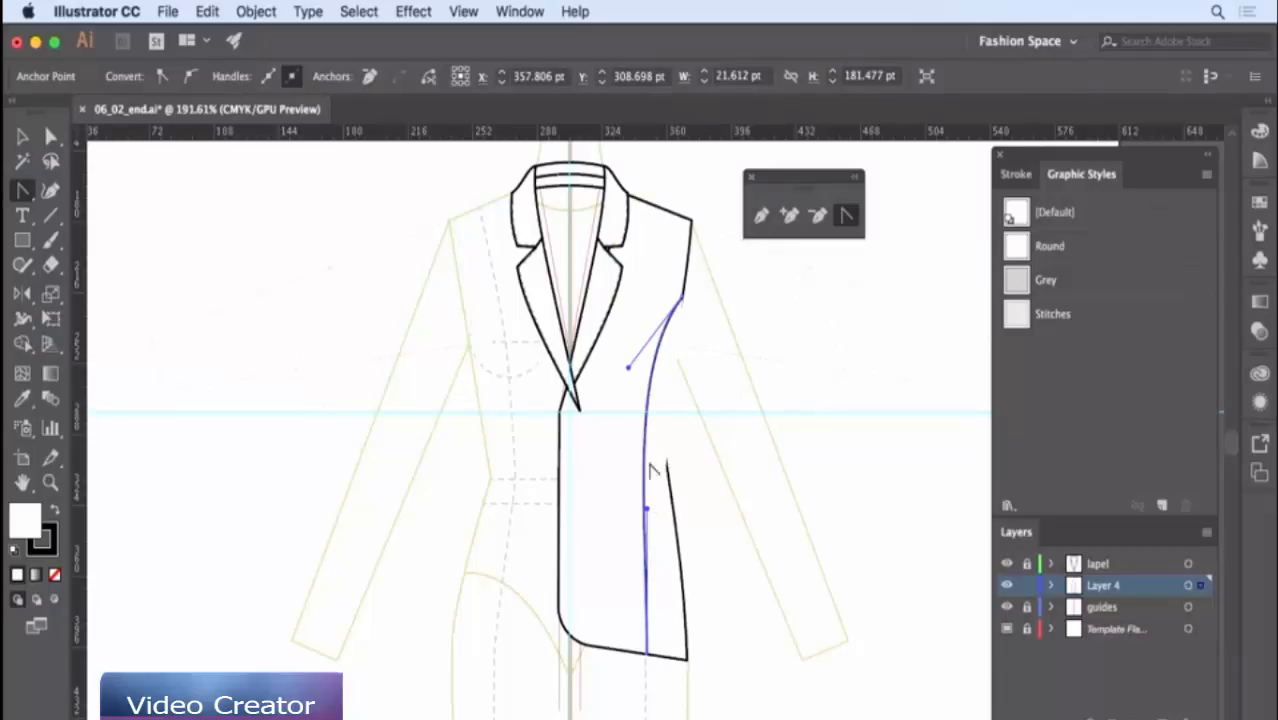
- Remove the fill from the princess seam line and save its appearance as a graphic style named No fill
click(56, 576)
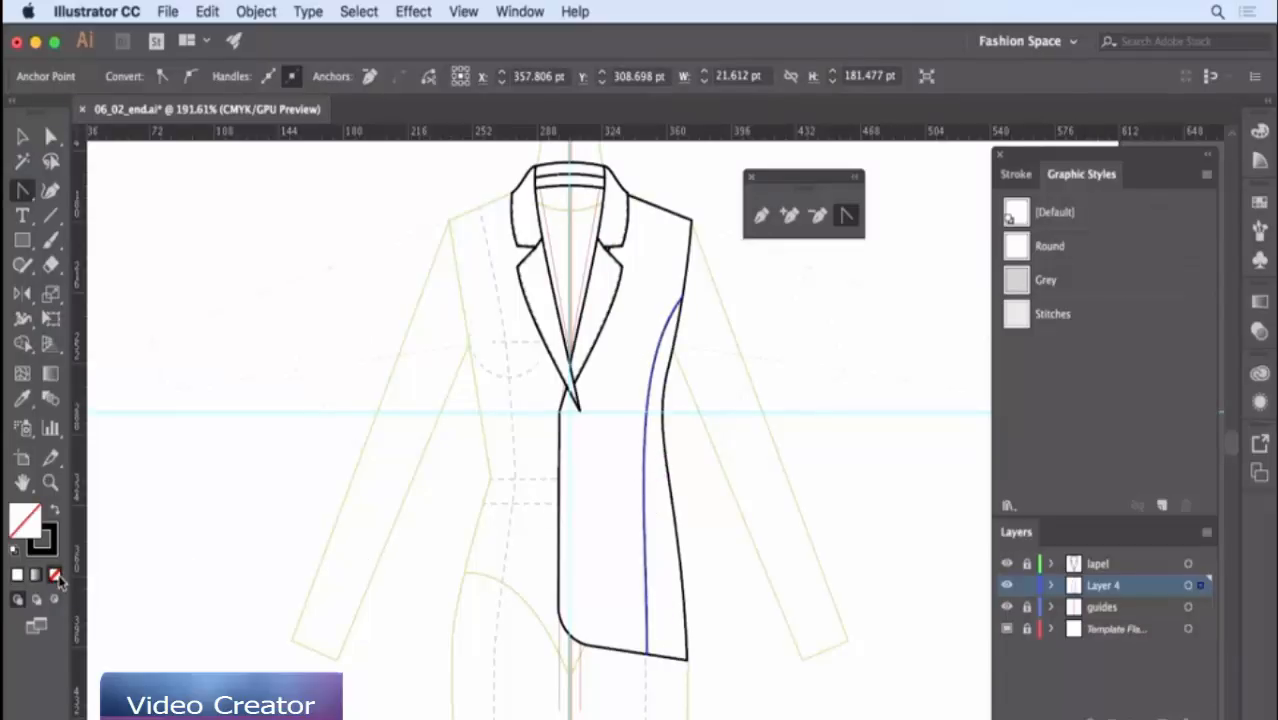
click(1164, 506)
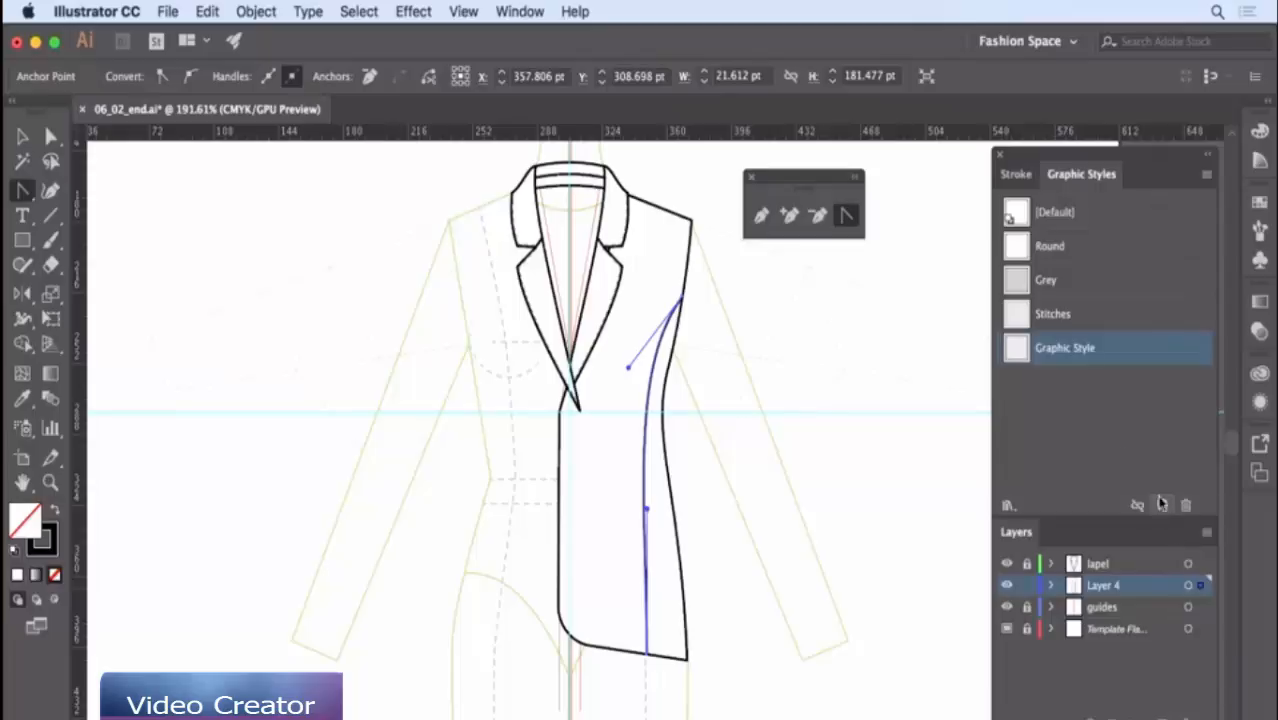
double_click(1074, 350)
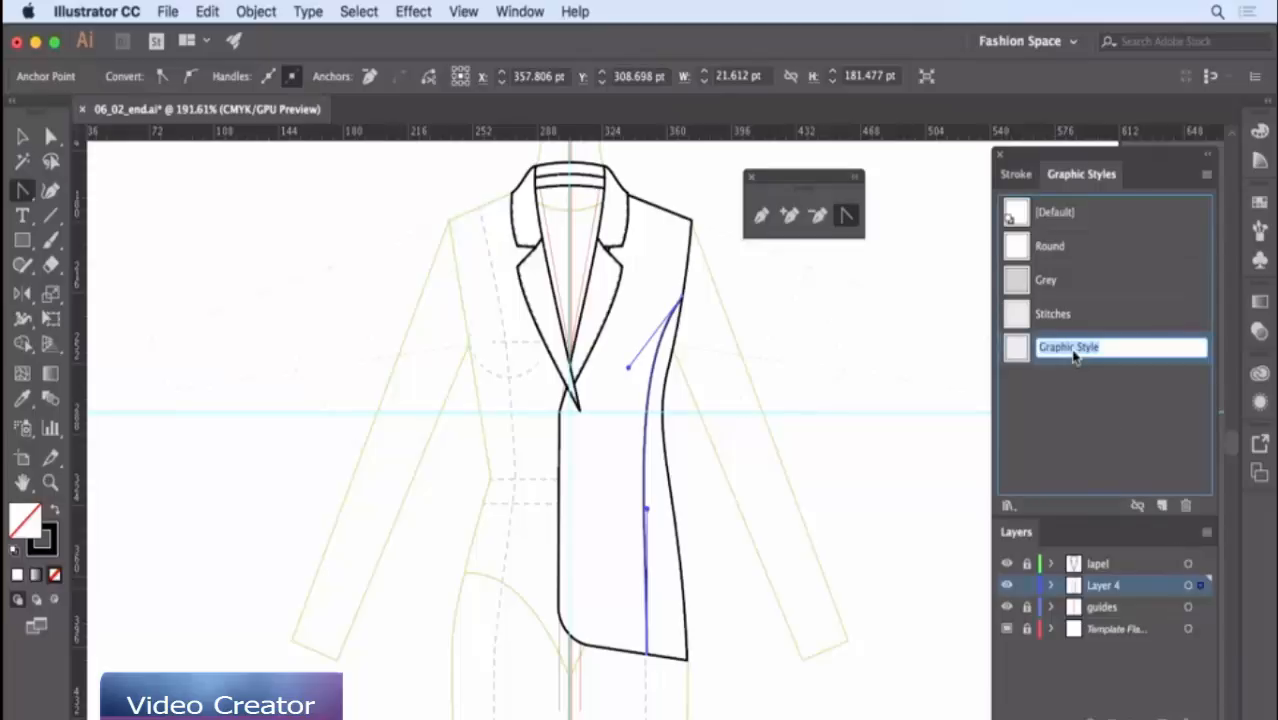
text(No fill)
key(Return)
key(v)
click(231, 259)
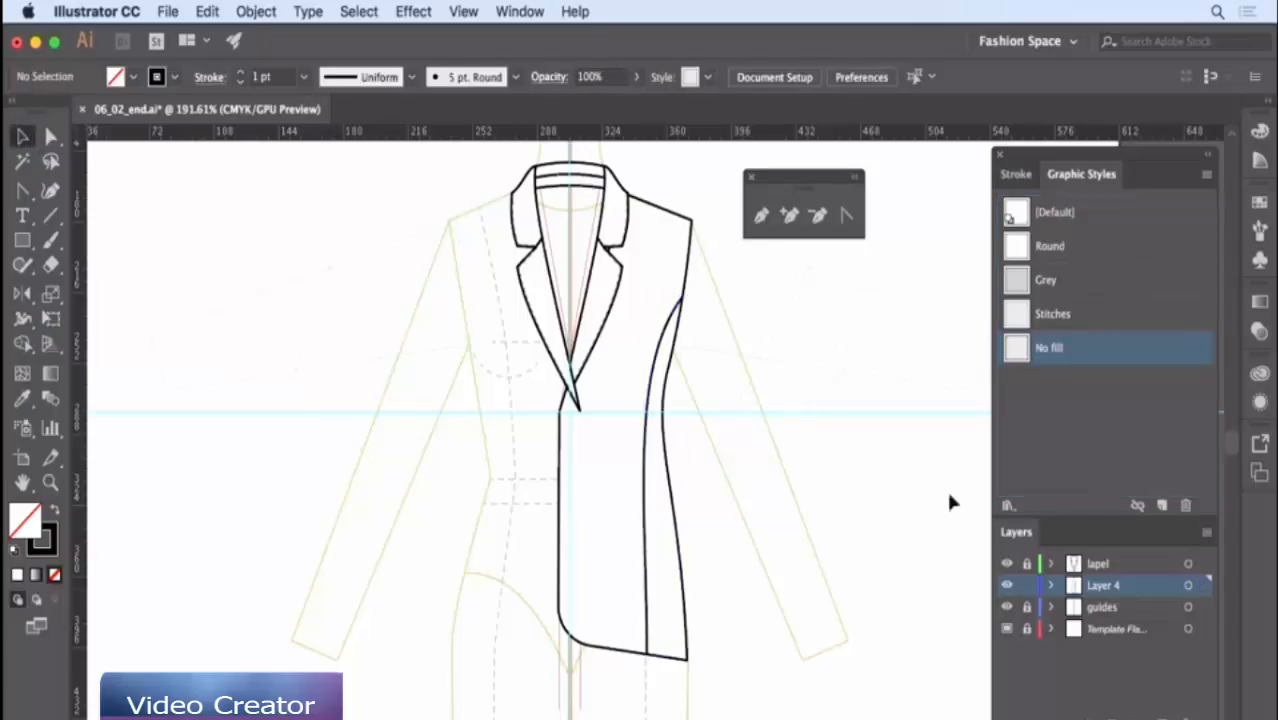
- Offset the front panel outline by -1 pt and apply the Stitches graphic style to the offset path
click(687, 633)
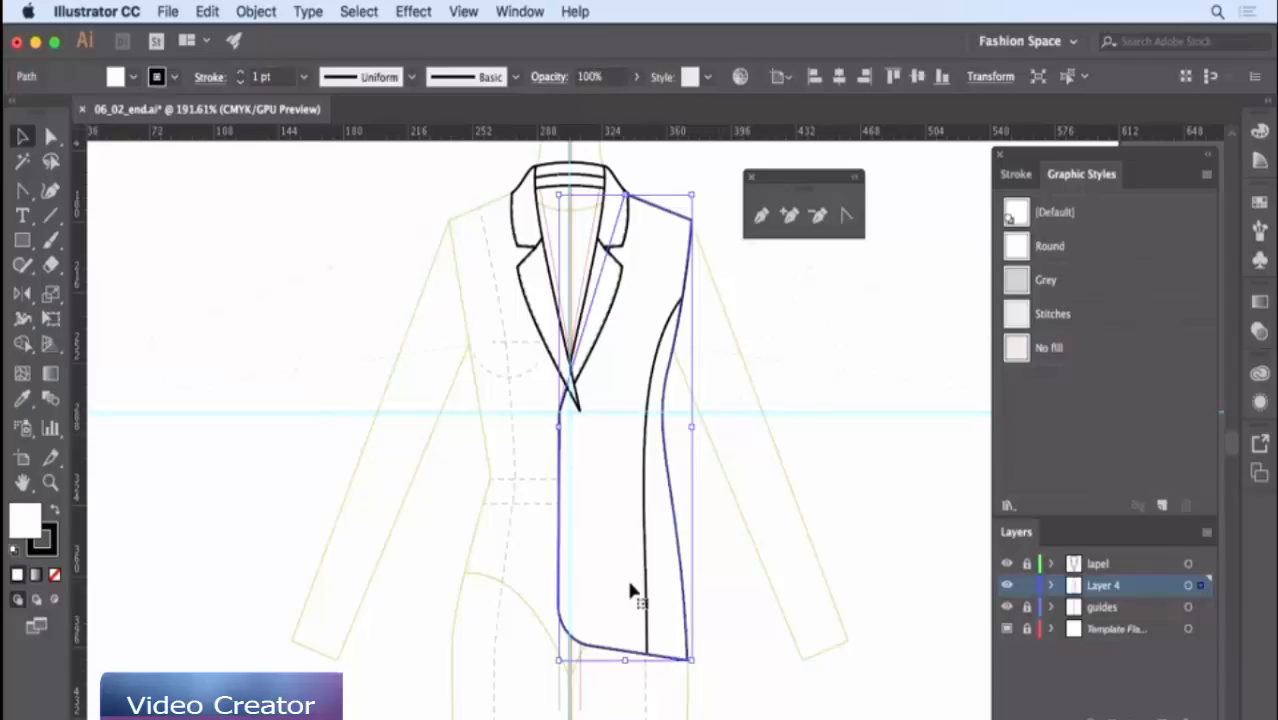
click(256, 12)
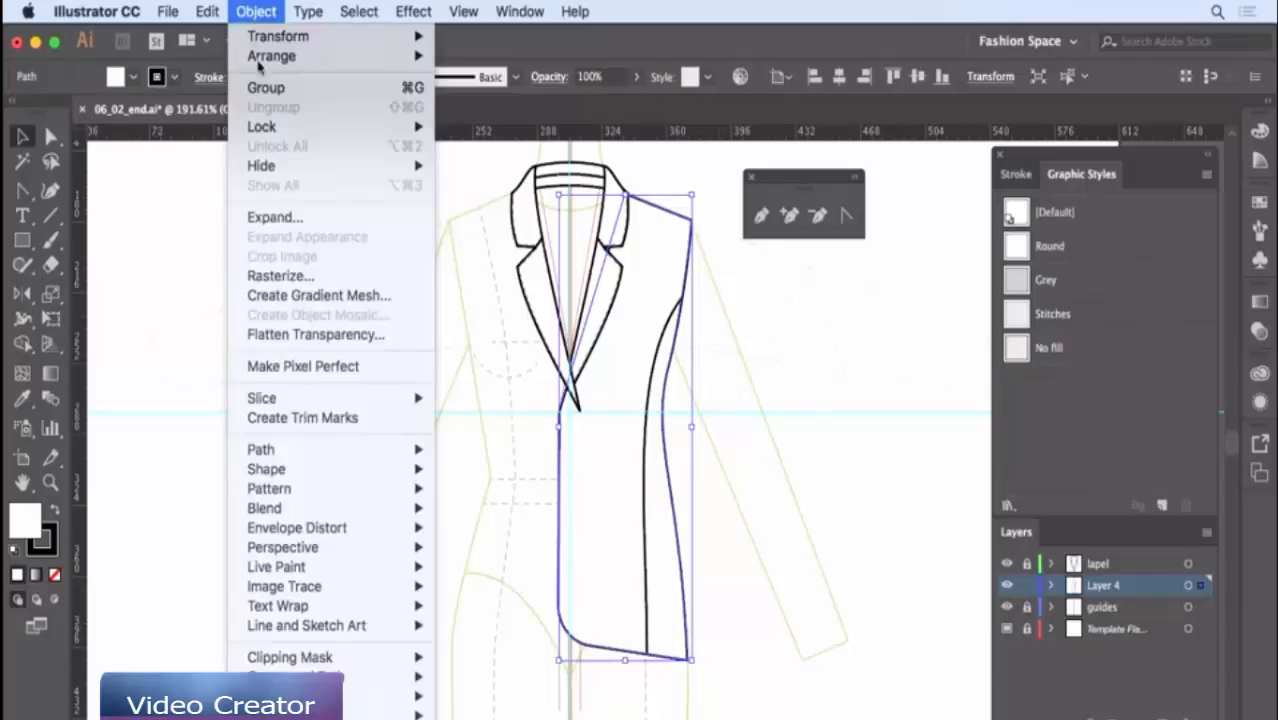
mouse_move(371, 451)
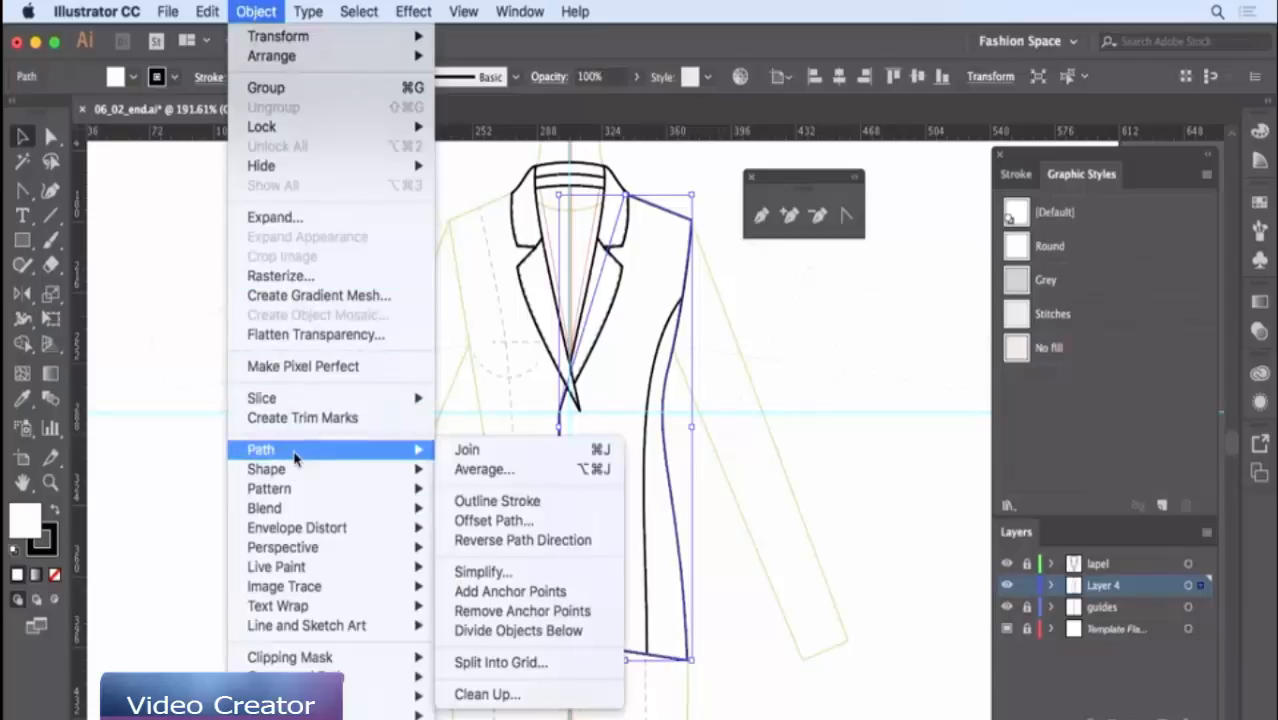
click(487, 521)
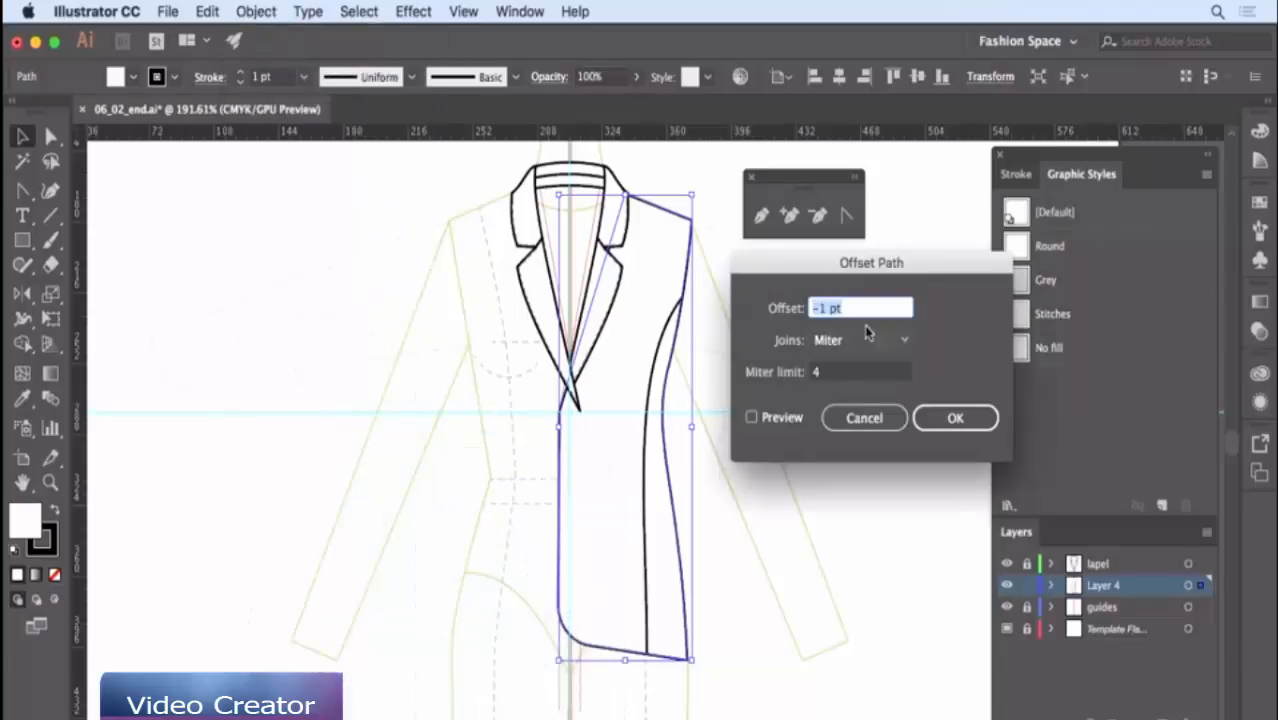
click(949, 424)
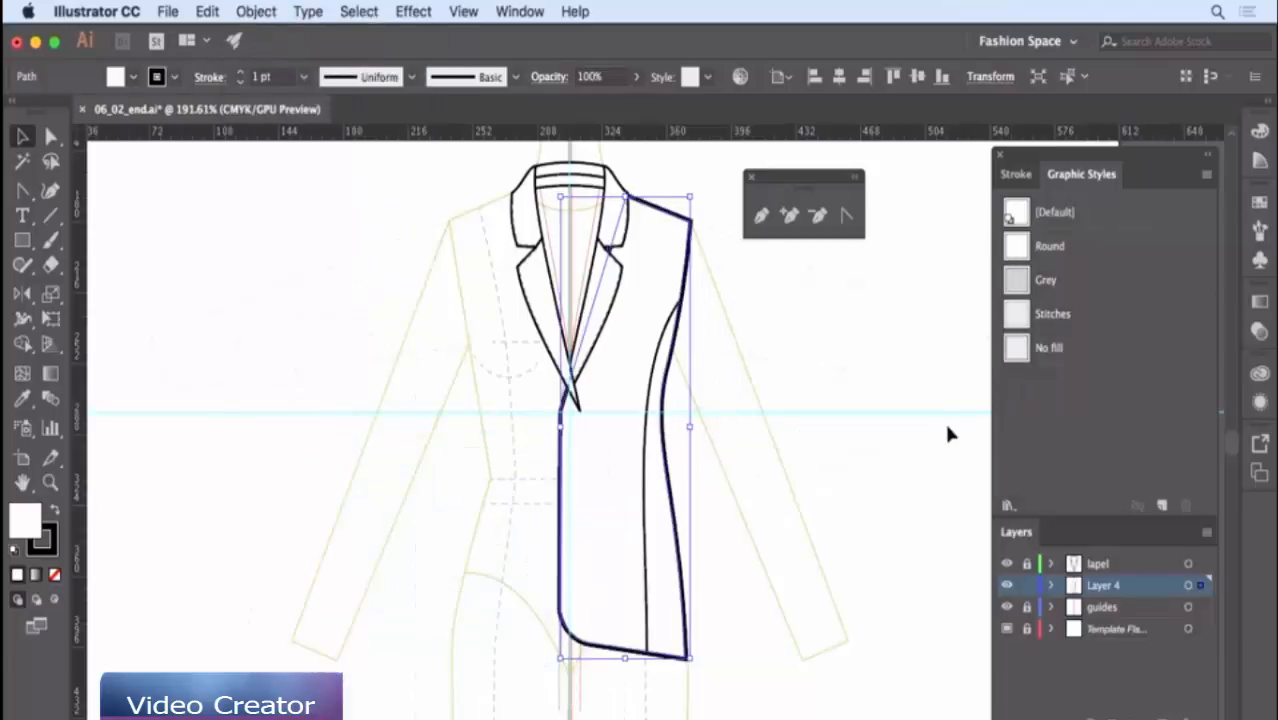
click(1052, 315)
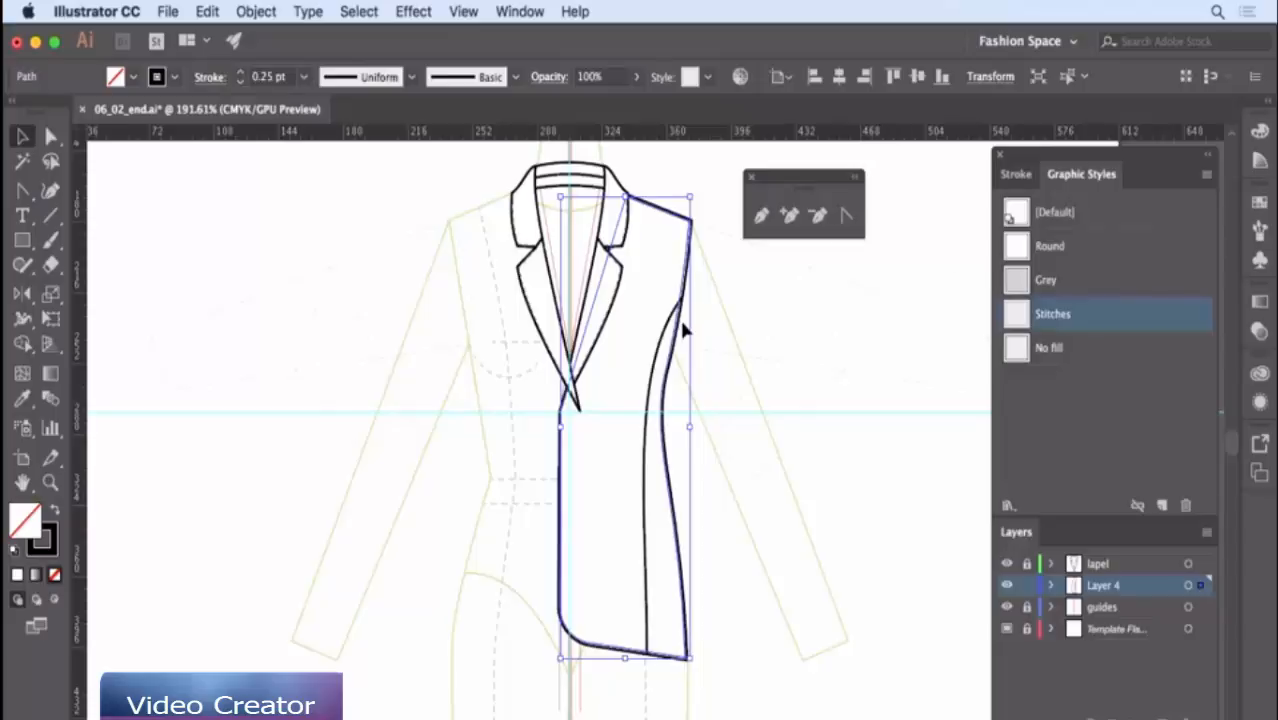
- Delete the stitch path's anchors at the collar, shoulder, underarm and side seam, leaving stitching only along the front edge and hem
click(50, 482)
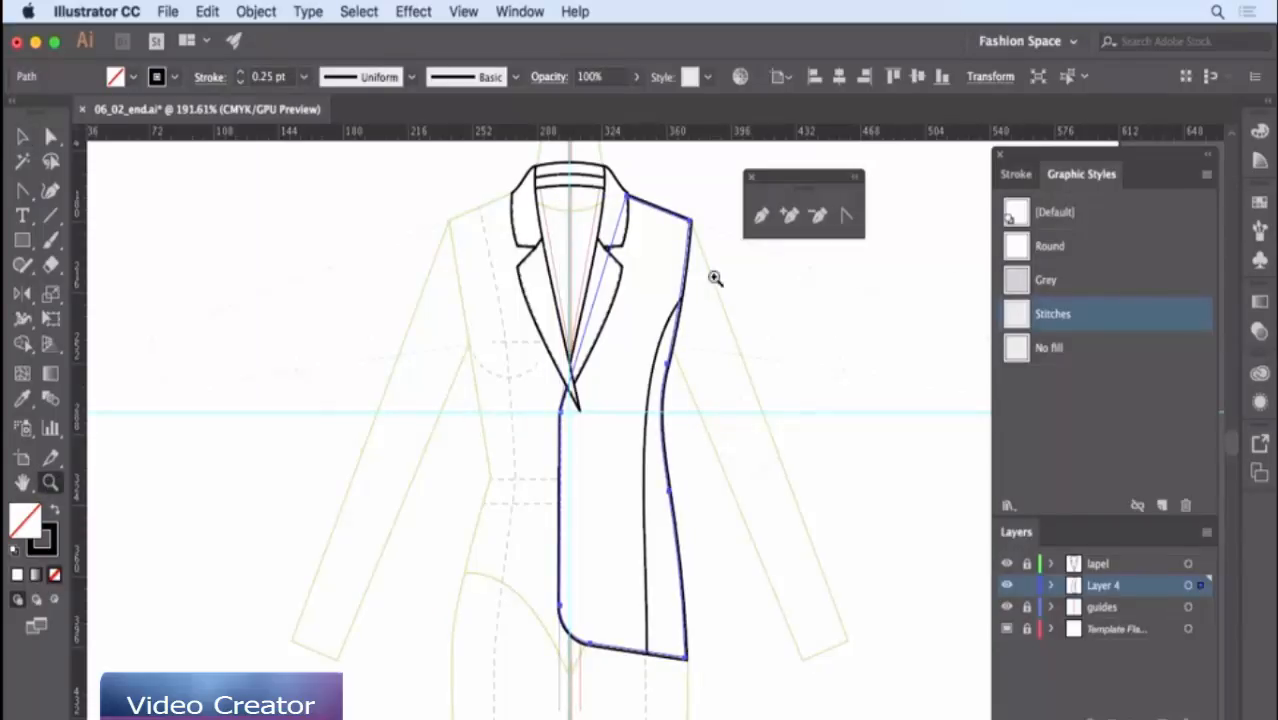
click(651, 239)
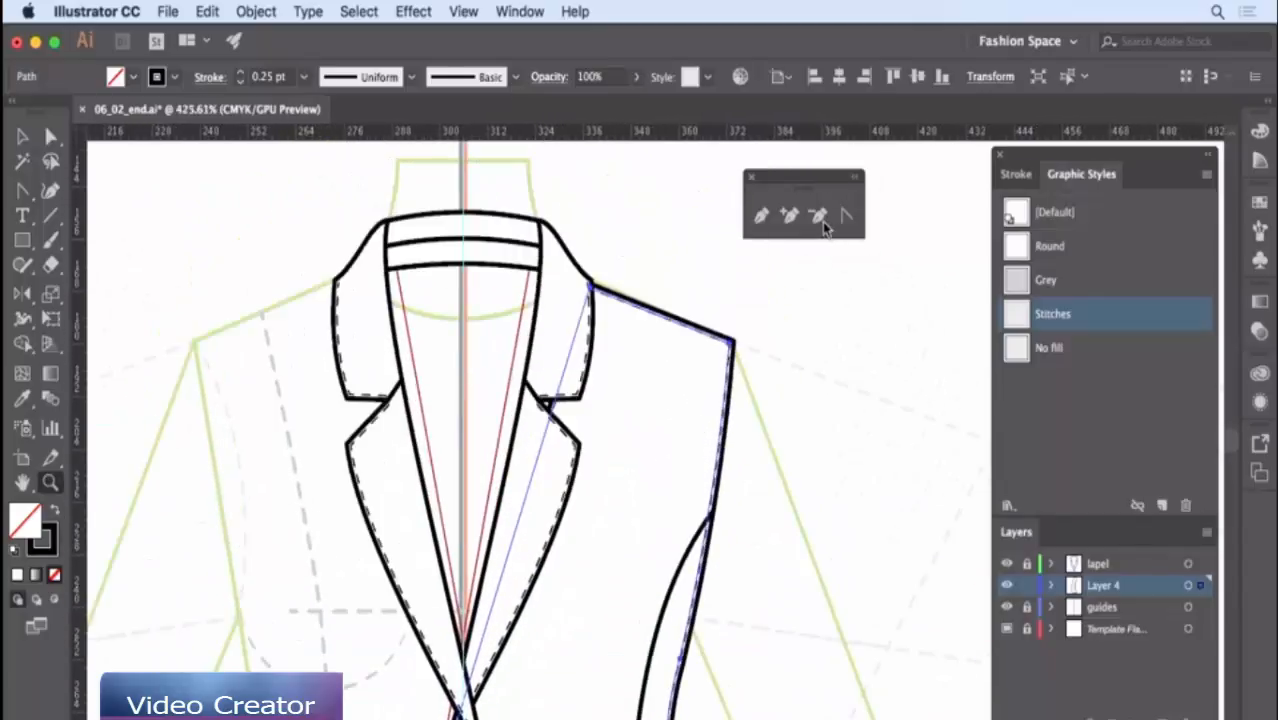
key(a)
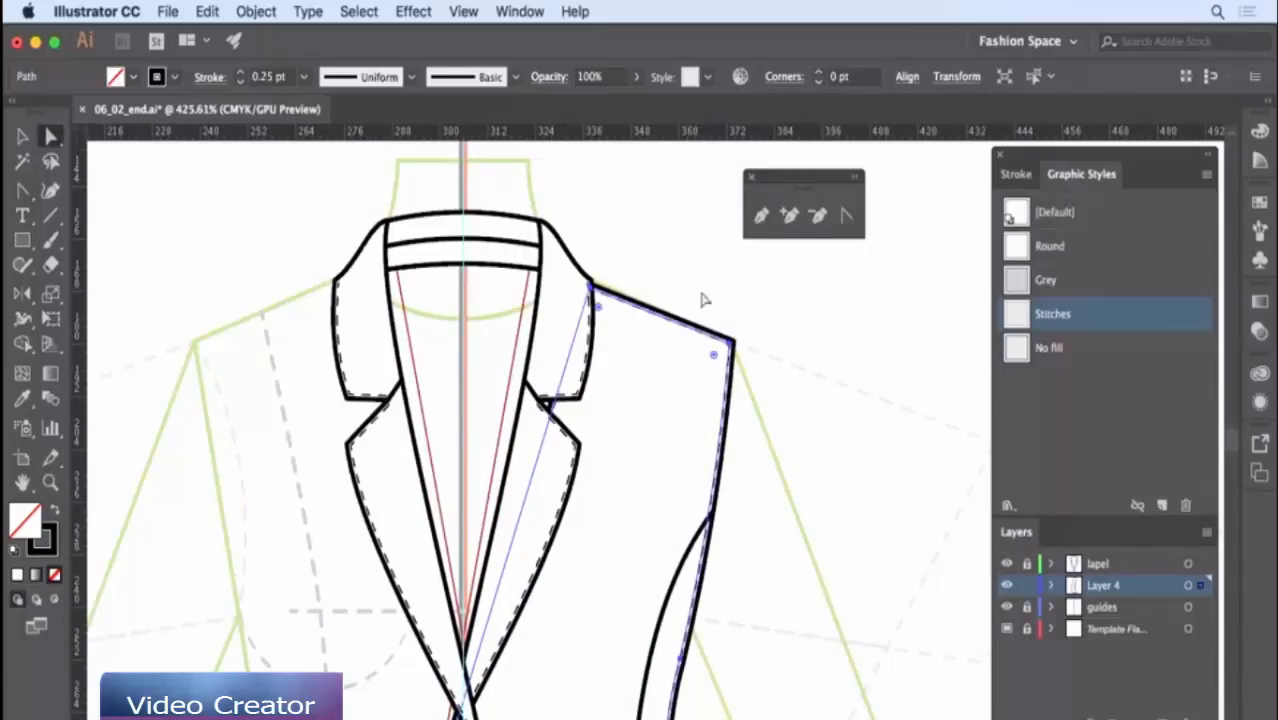
click(591, 293)
key(Delete)
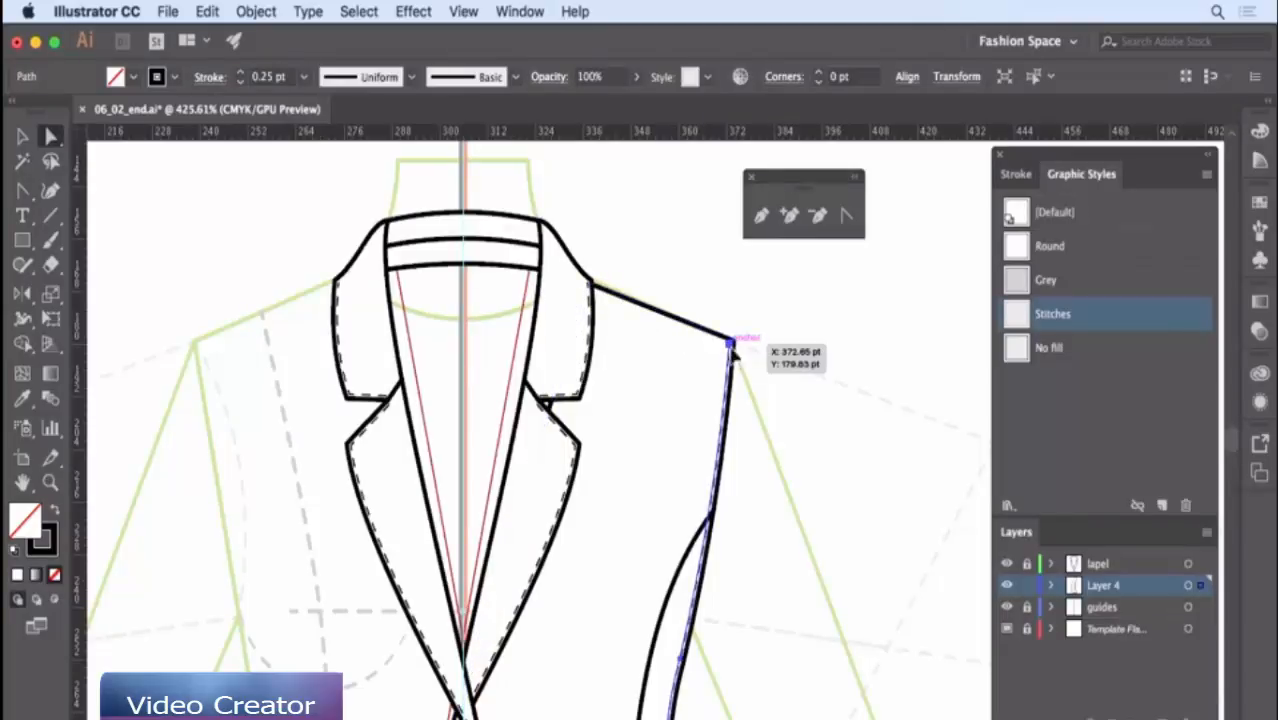
click(731, 343)
key(Delete)
drag(787, 607, 713, 308)
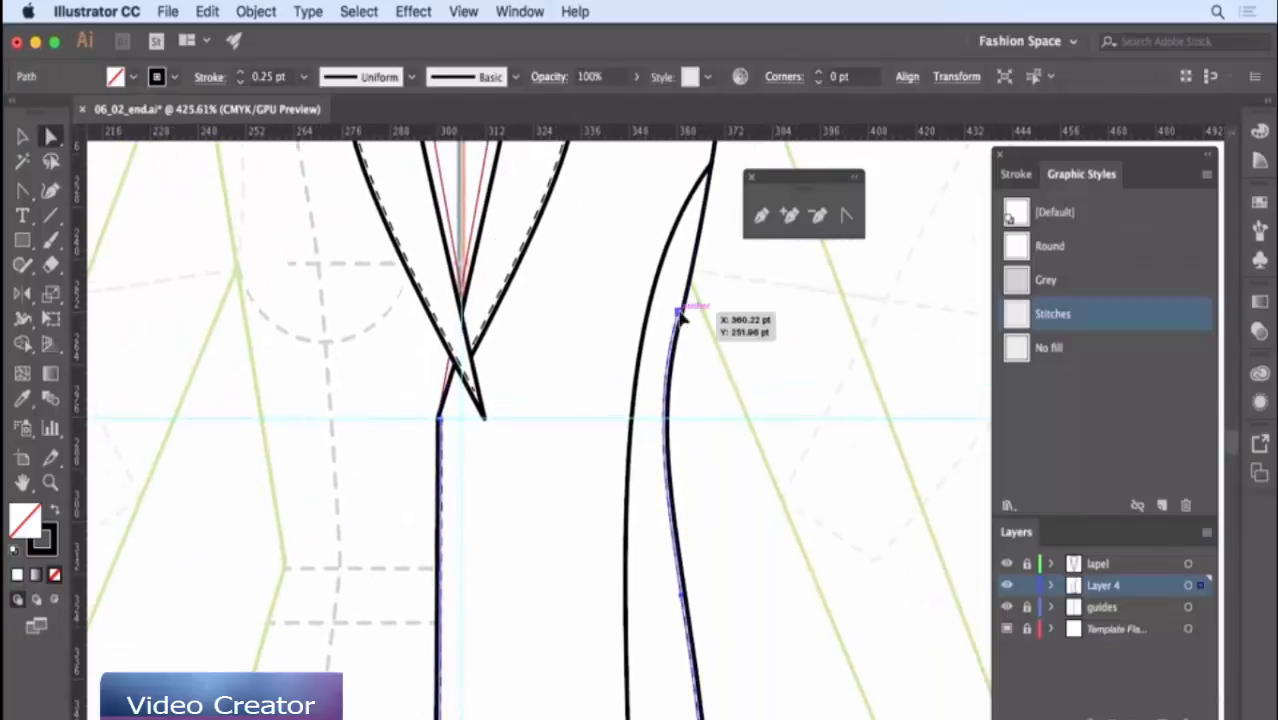
click(679, 316)
key(Delete)
drag(793, 625, 613, 315)
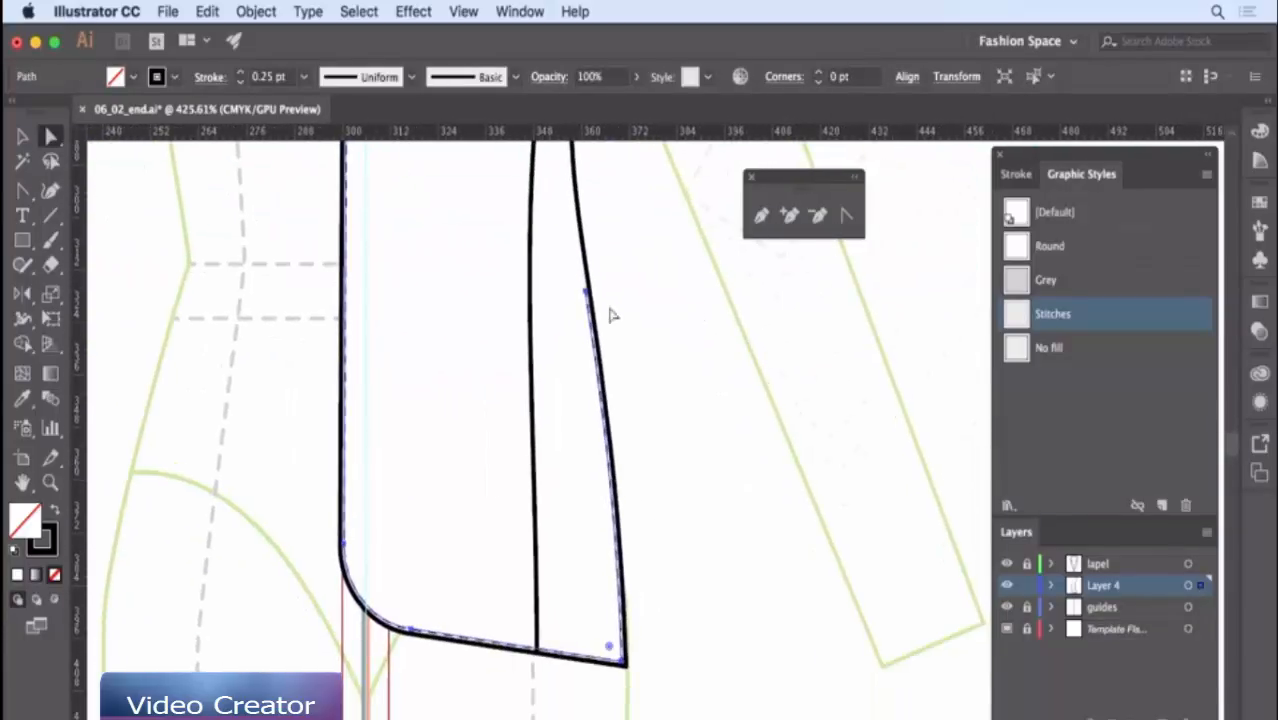
click(590, 289)
key(Delete)
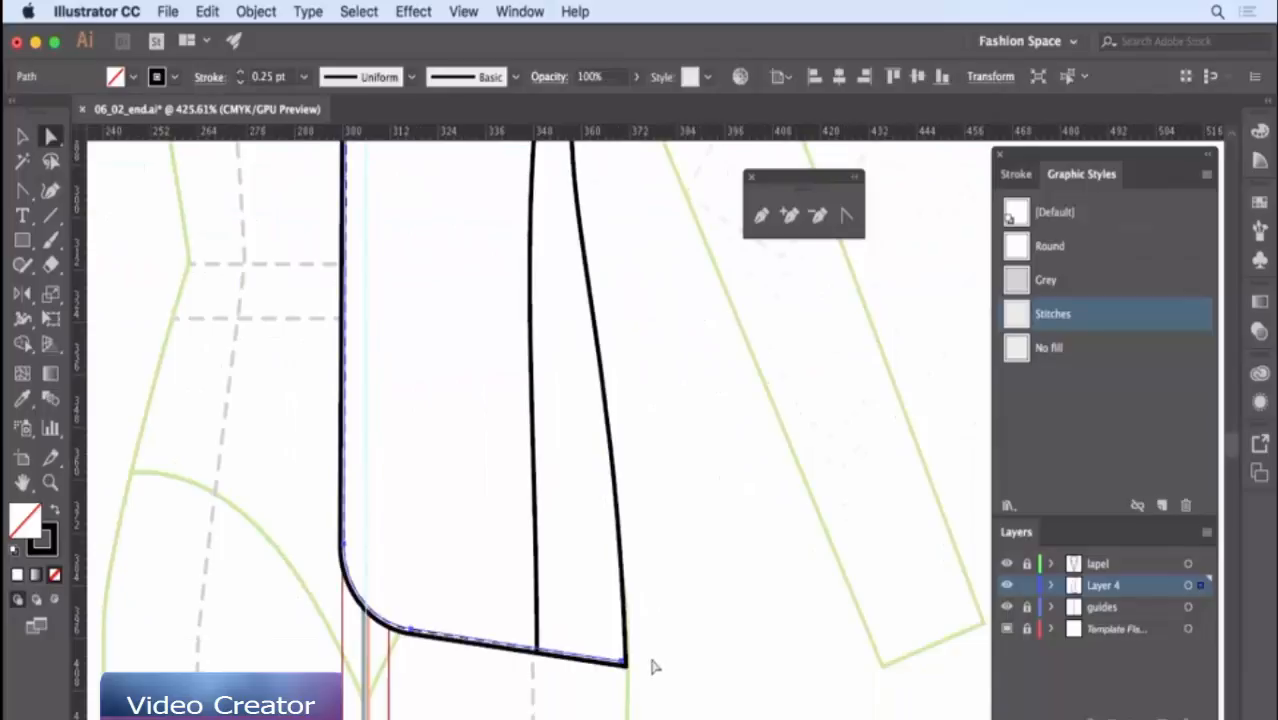
- Select the front panel, princess seam and stitching on the unlocked layer and group them
drag(678, 370, 817, 604)
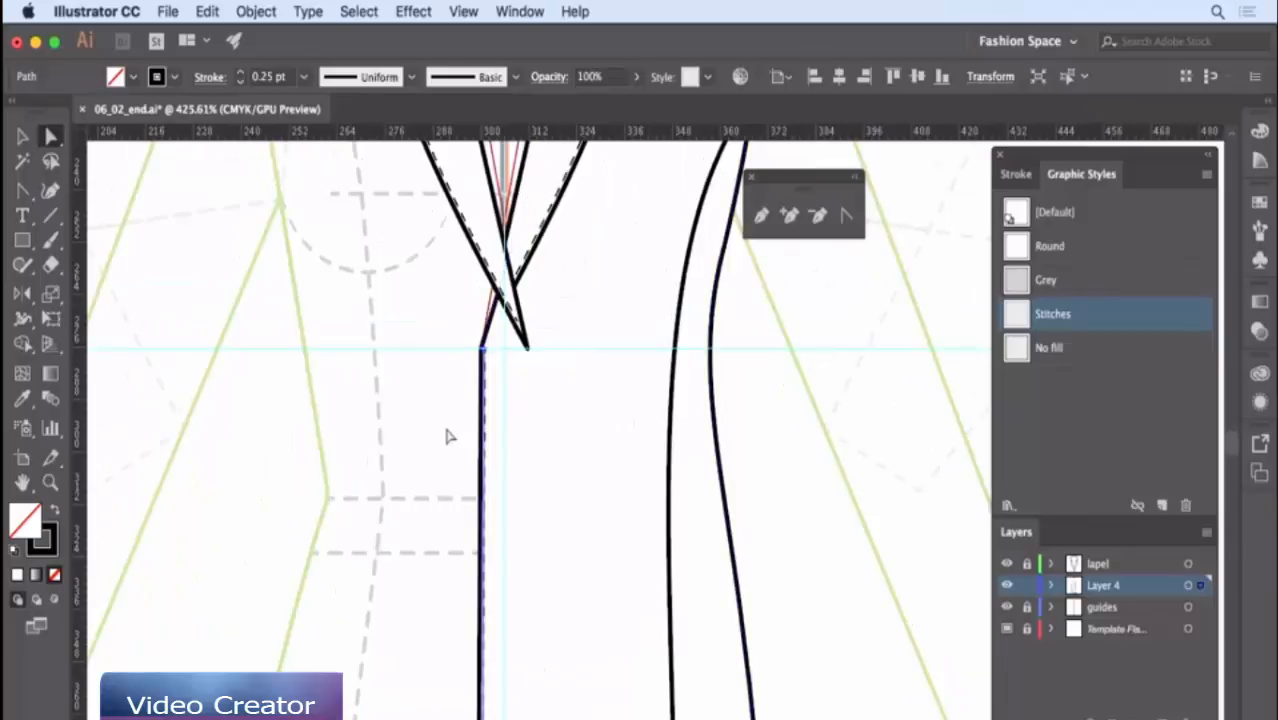
key(super+minus)
key(super+minus)
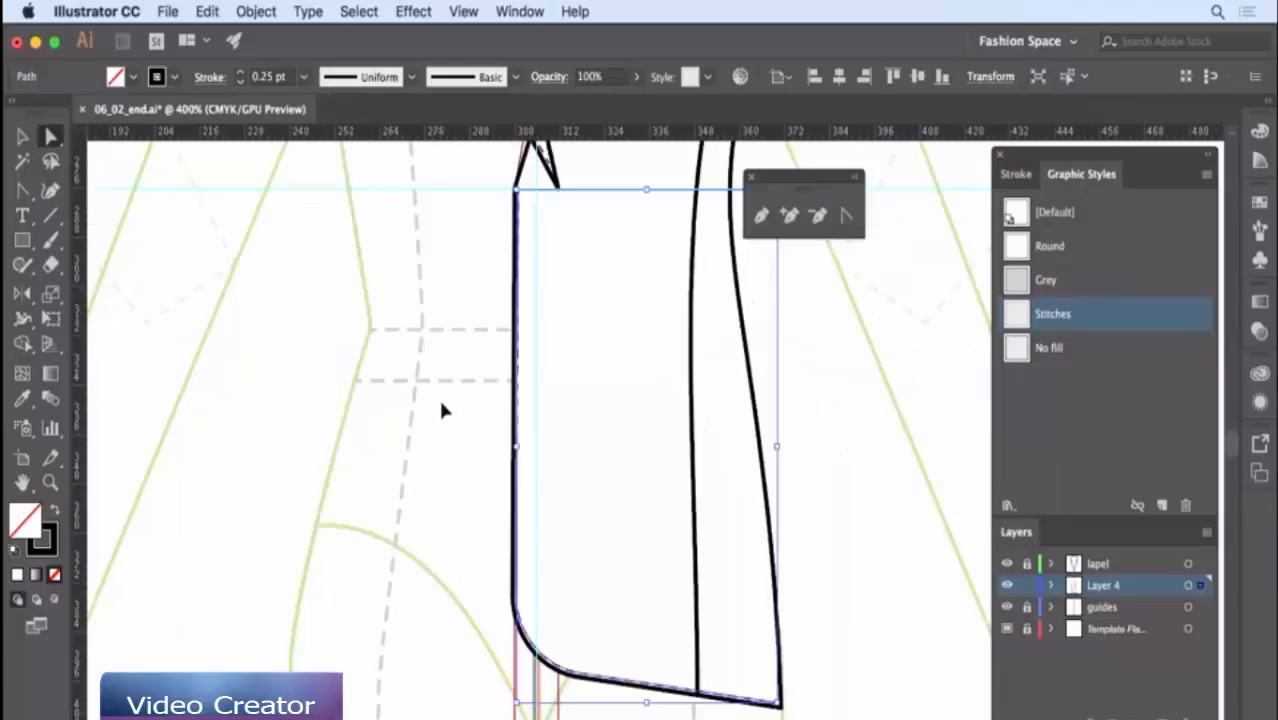
click(22, 136)
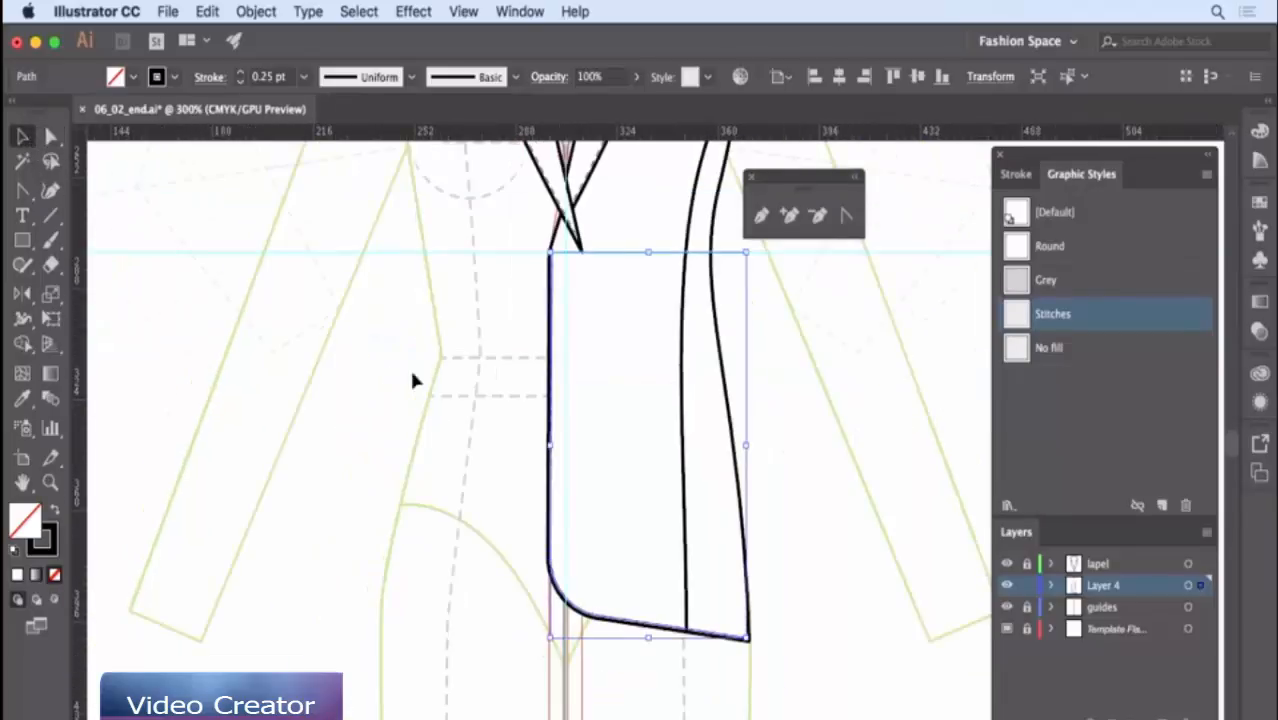
key(super+a)
right_click(838, 398)
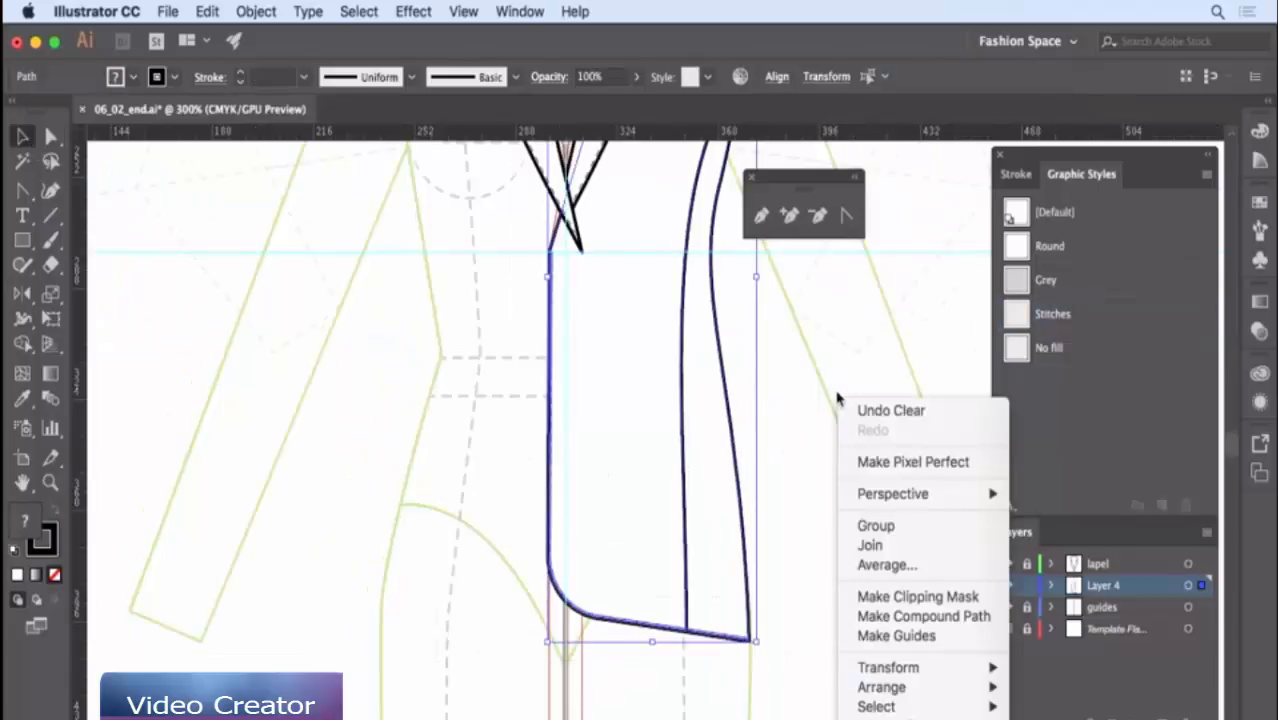
click(870, 527)
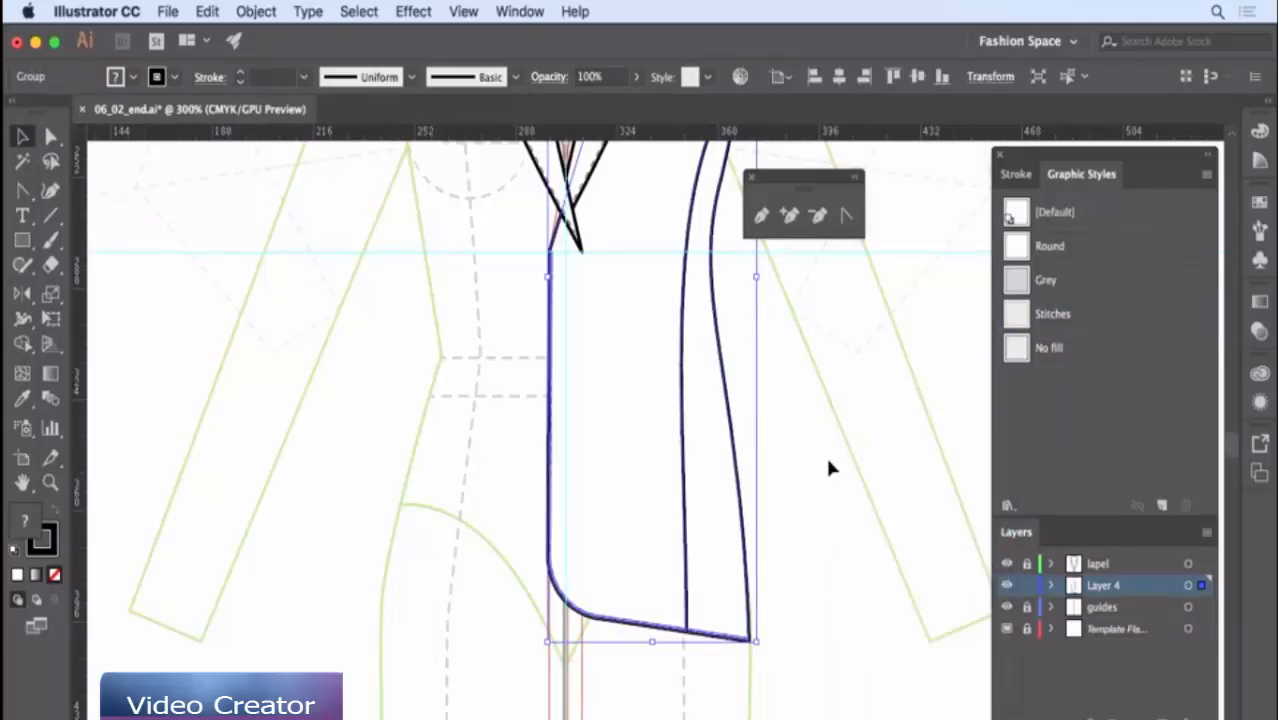
- Reflect a copy of the grouped front panel vertically across the centre-front guide
key(o)
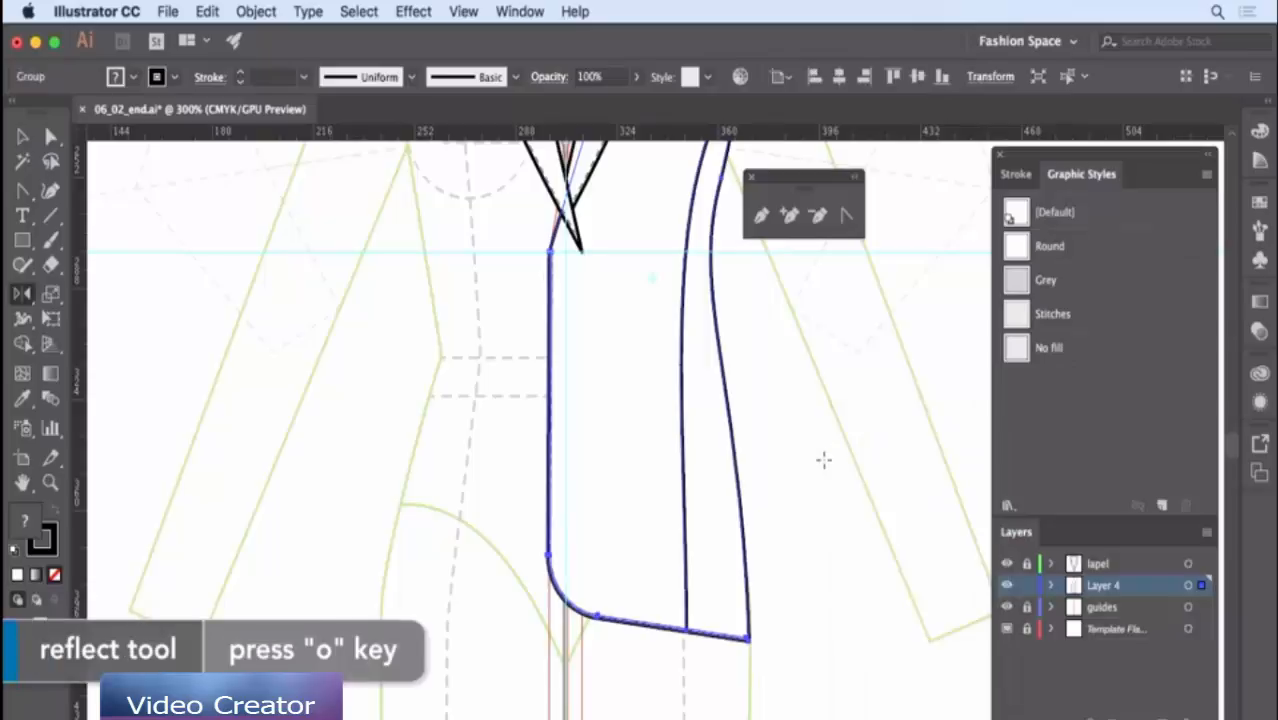
alt+click(565, 424)
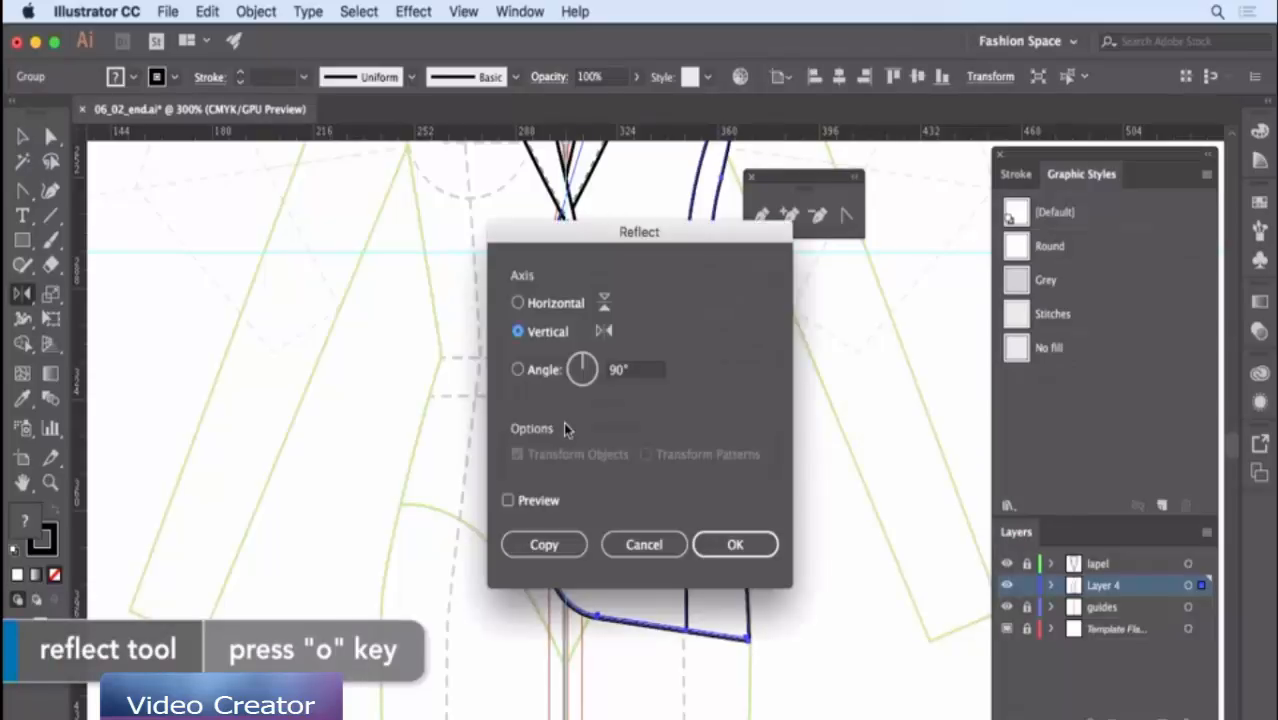
click(555, 544)
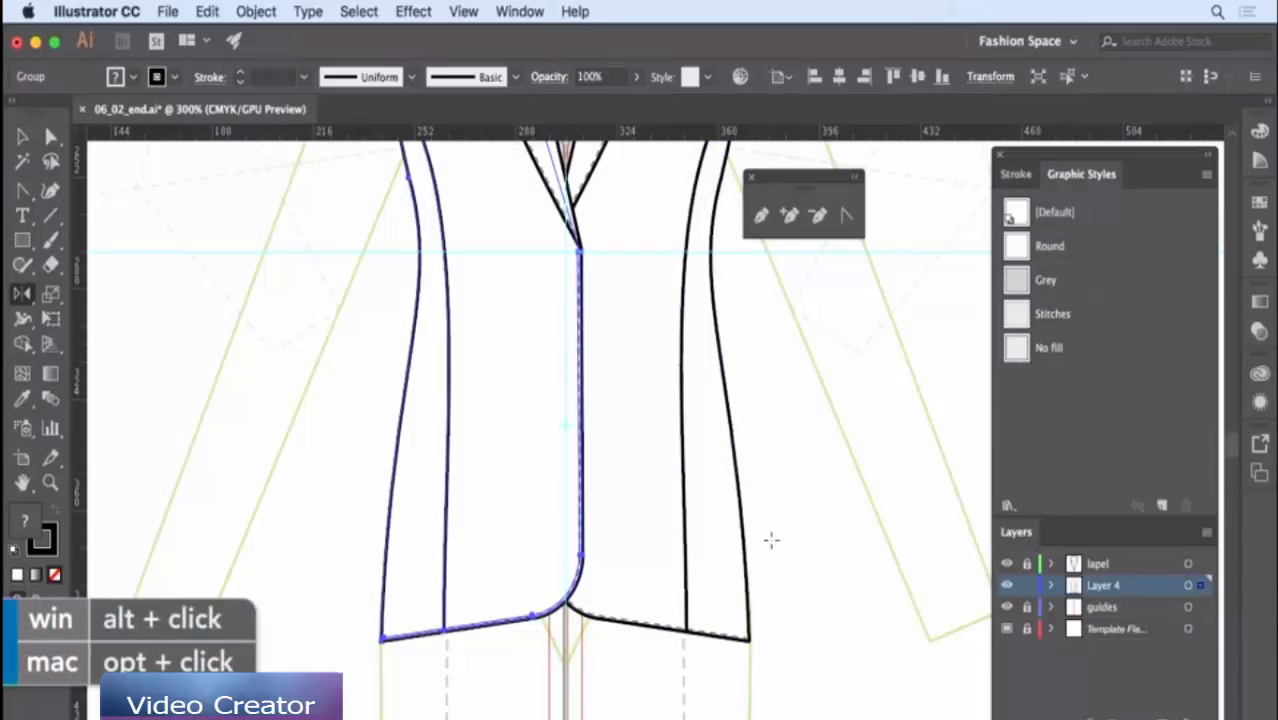
key(super)
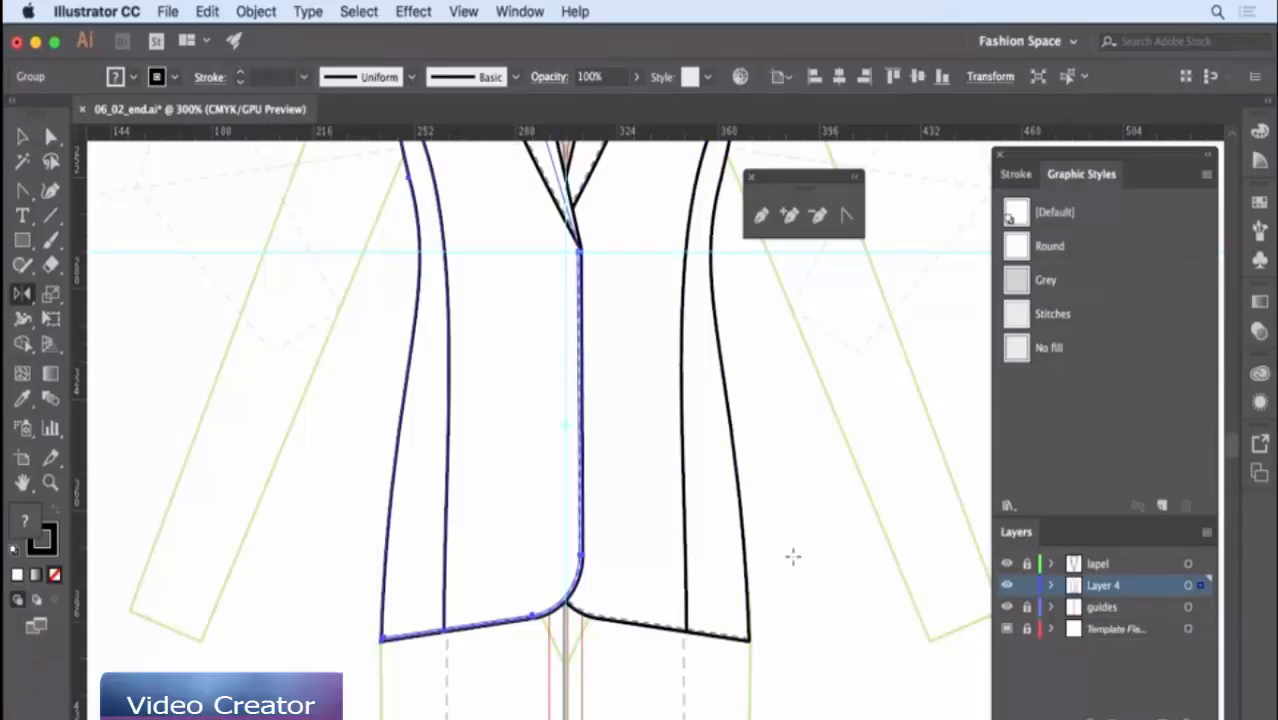
alt+click(602, 395)
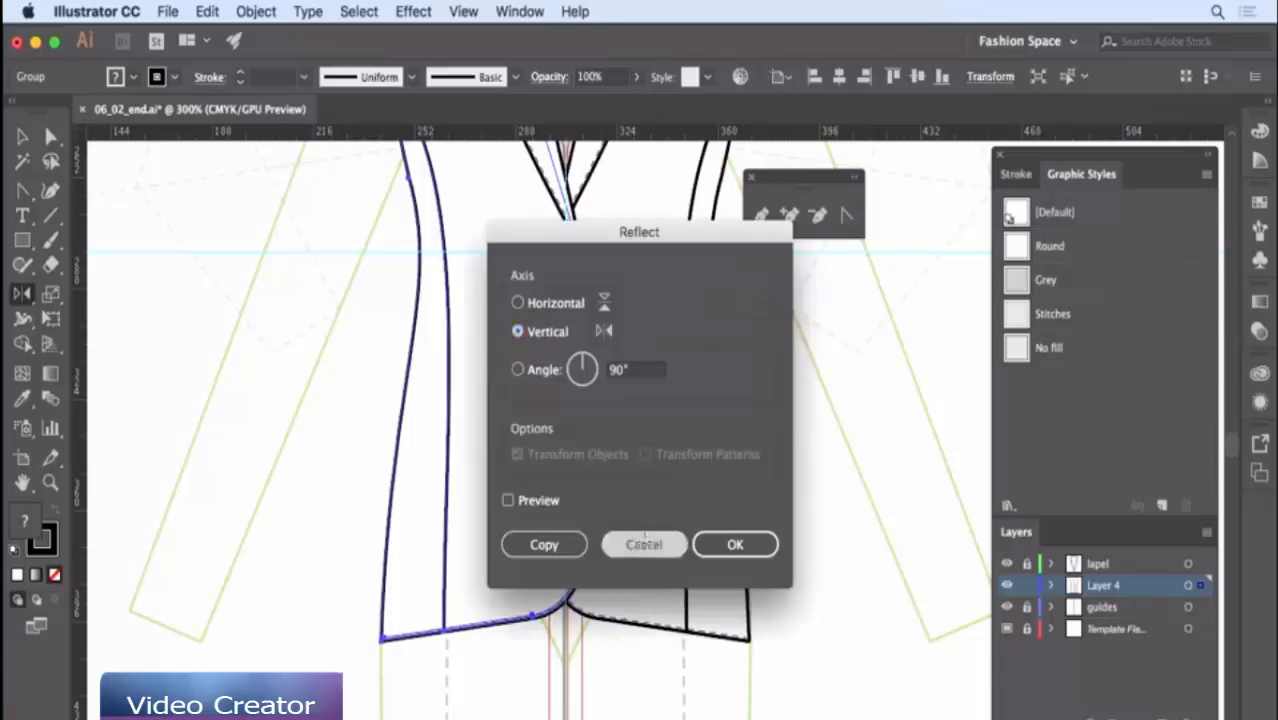
click(645, 542)
- Select only the outlines of both front panels inside their groups, copy them and paste the copies in back
key(z)
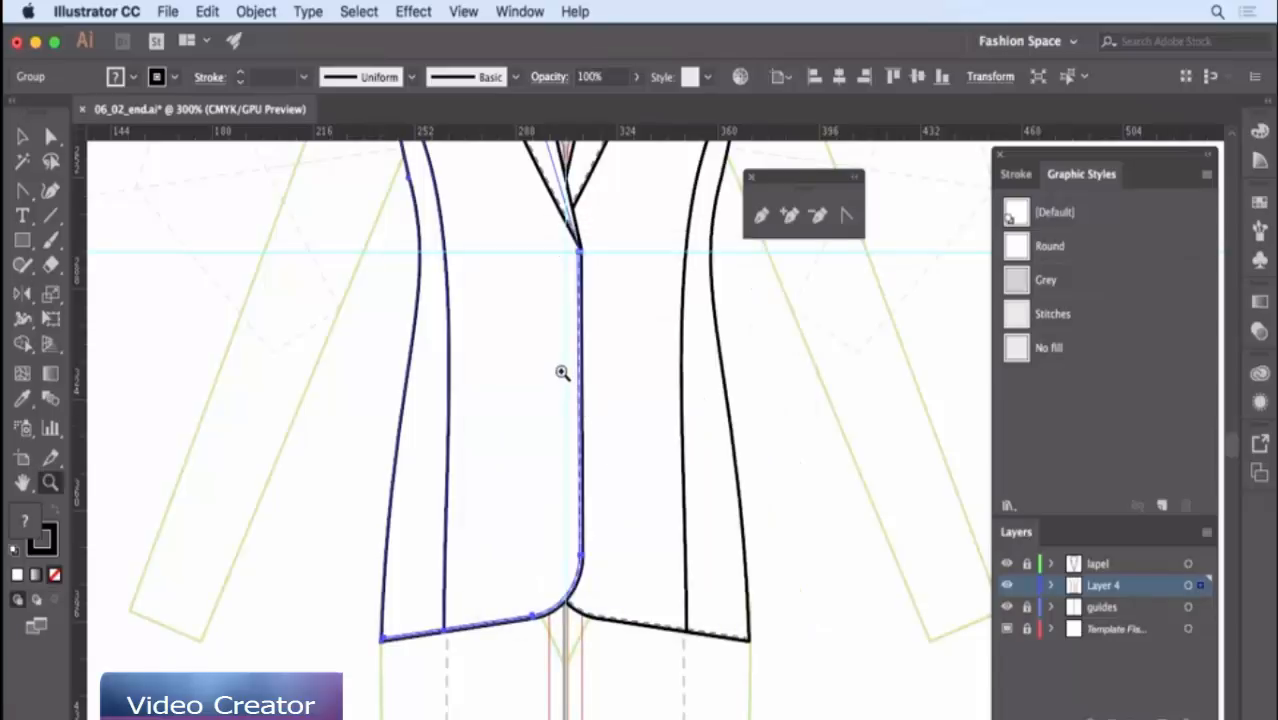
drag(575, 368, 574, 369)
drag(590, 285, 586, 408)
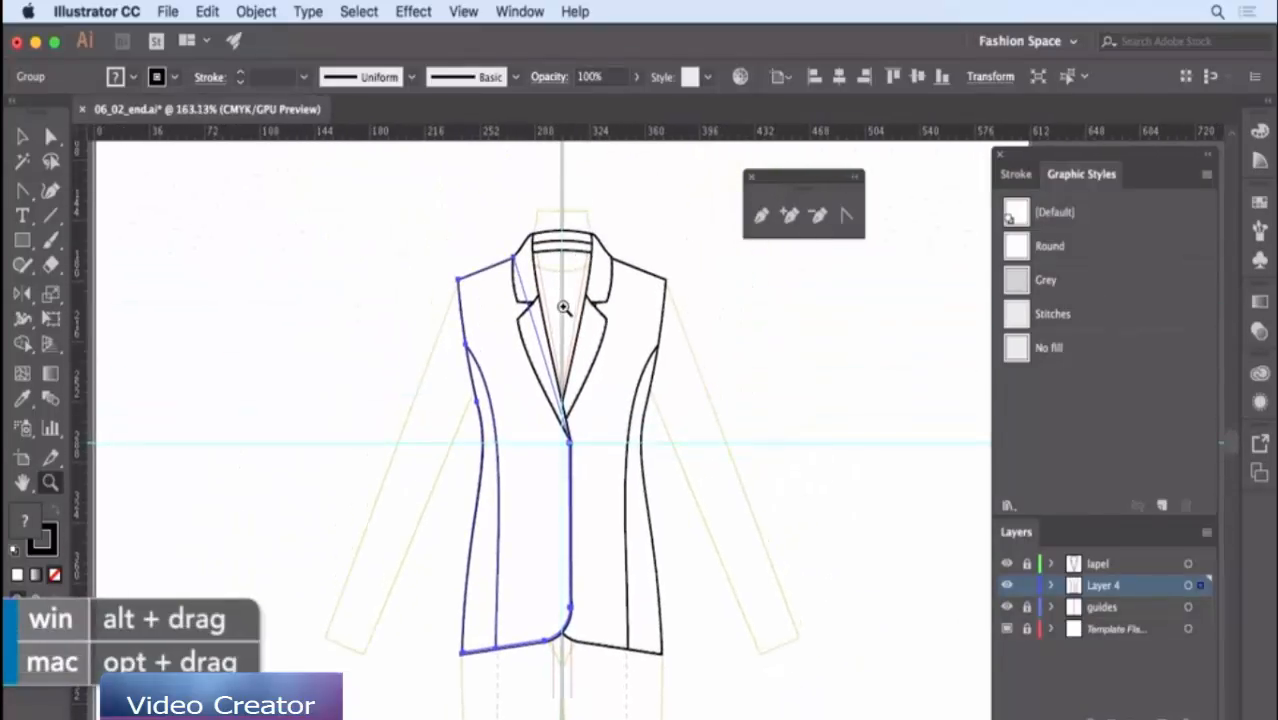
drag(50, 136, 177, 173)
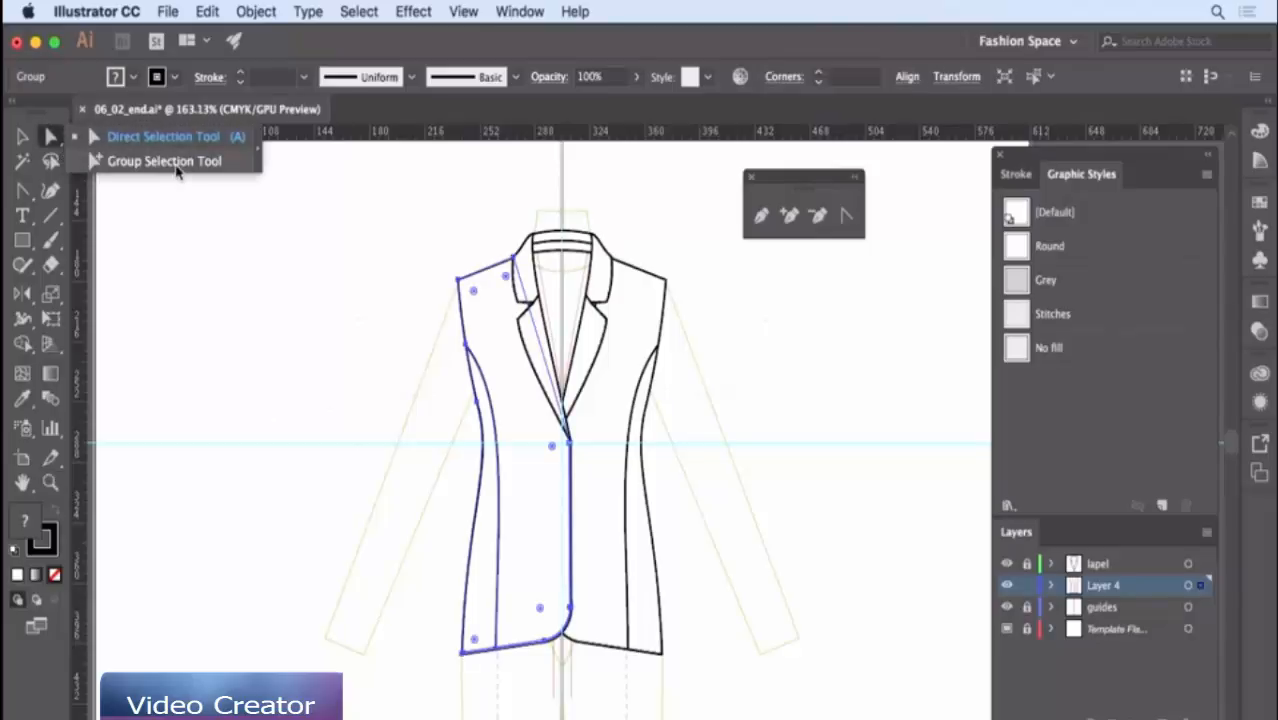
drag(177, 172, 177, 172)
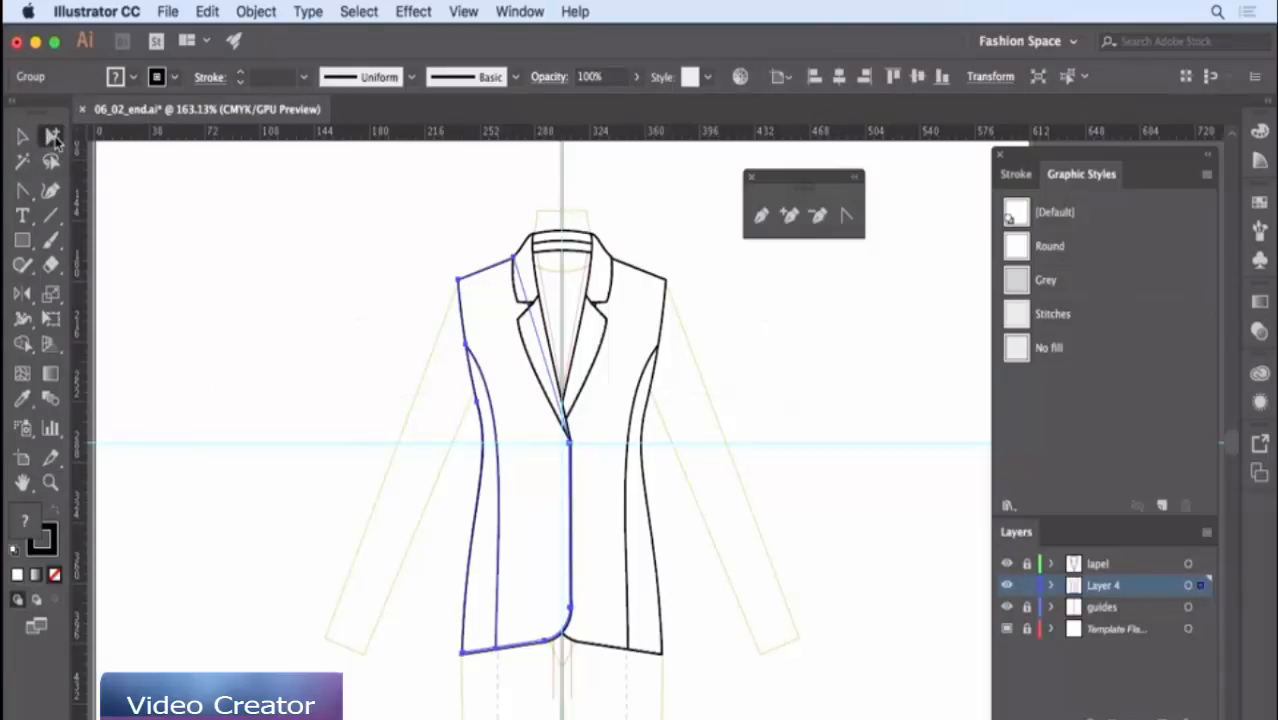
click(748, 308)
click(645, 318)
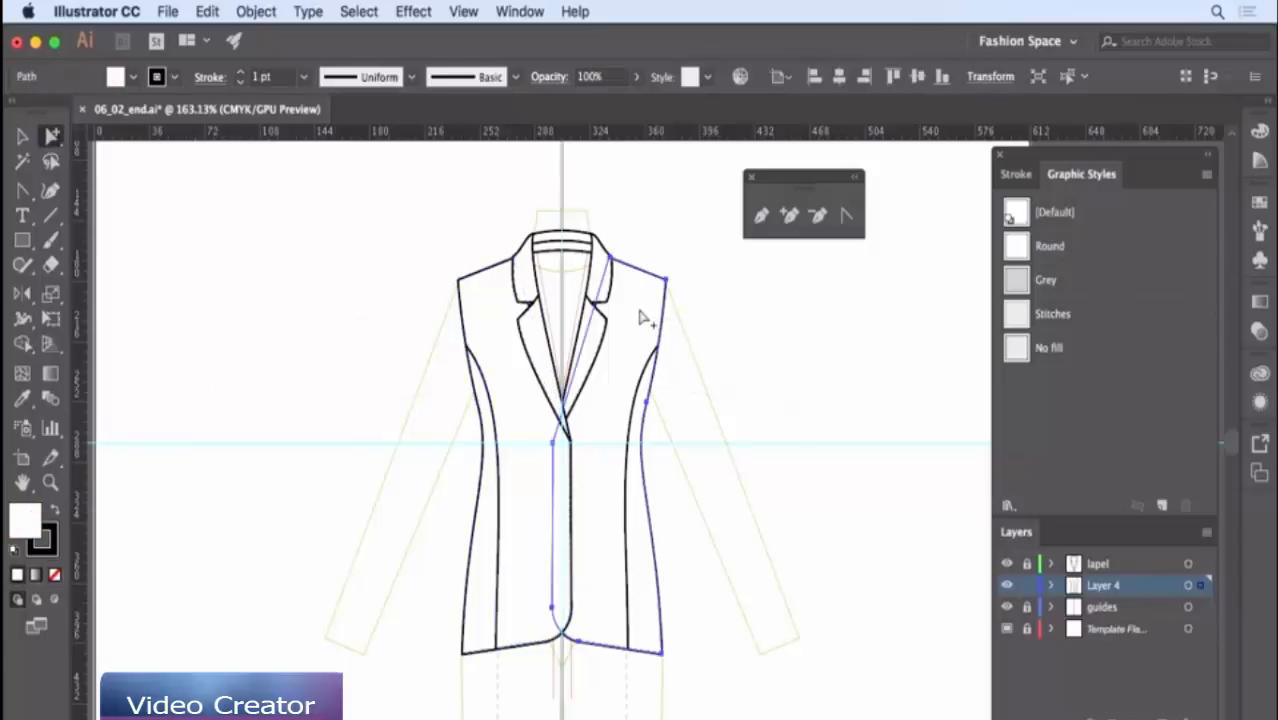
shift+click(490, 306)
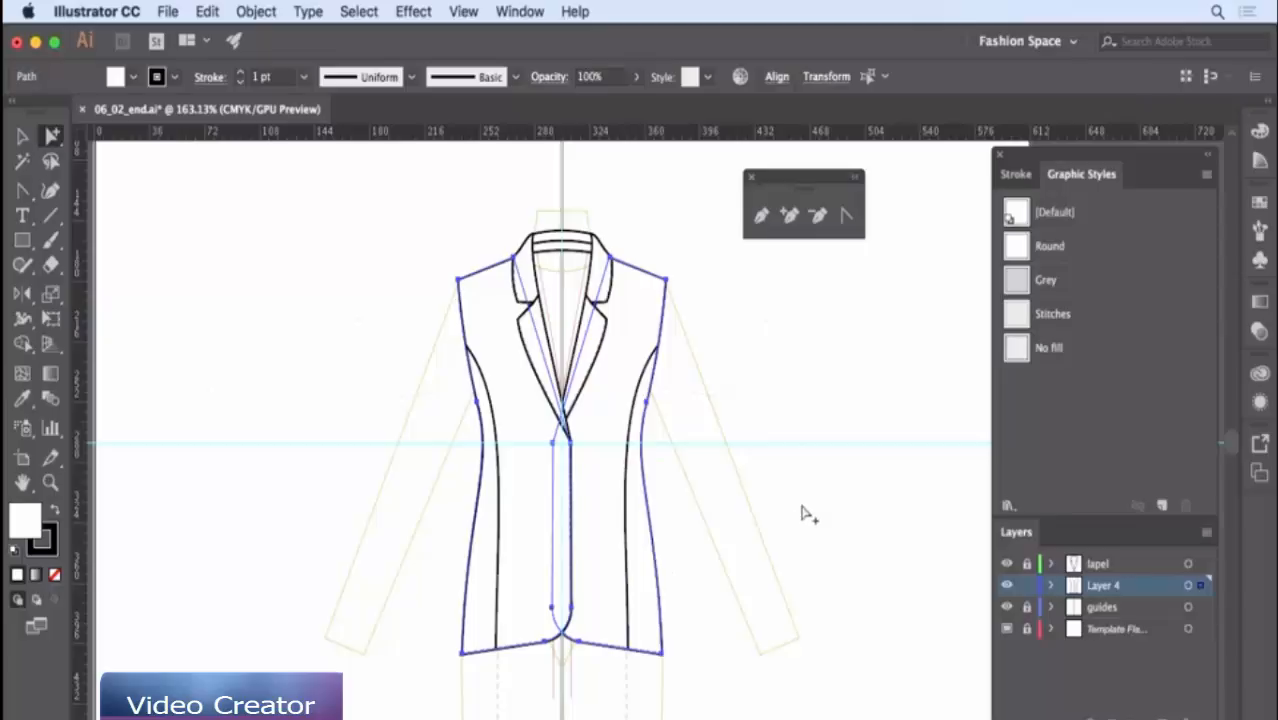
key(super+c)
click(743, 355)
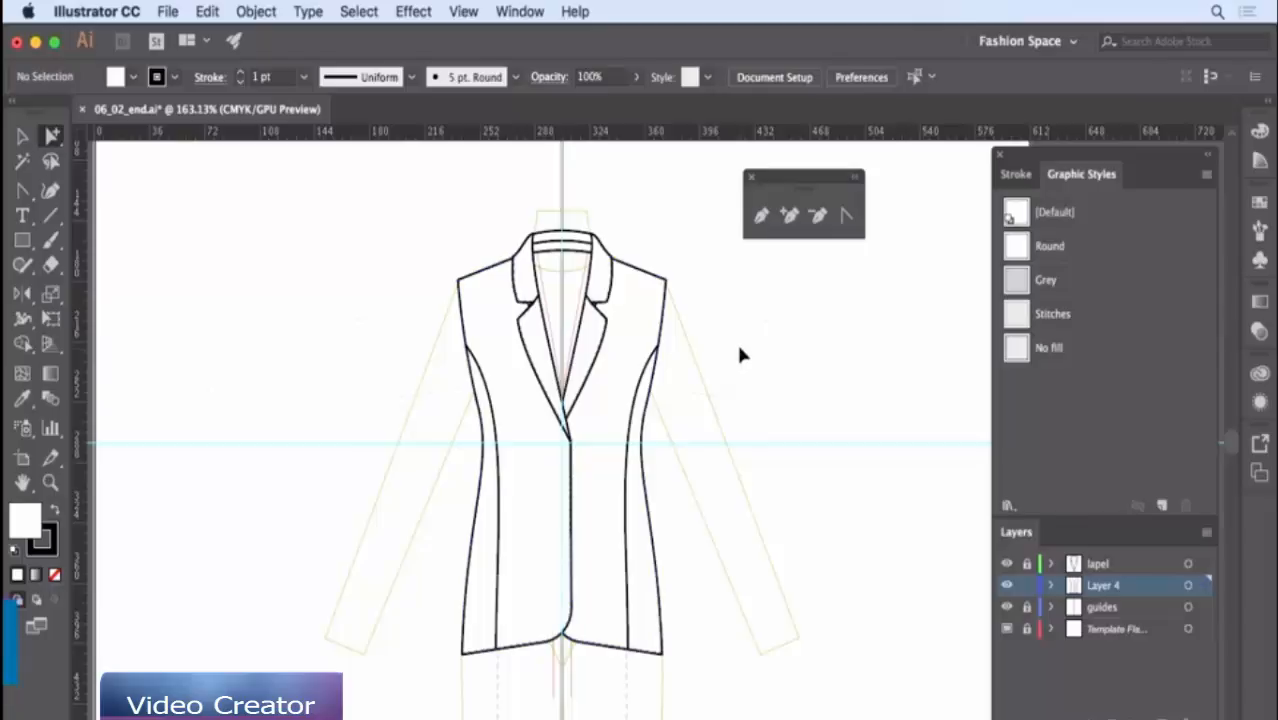
key(super+b)
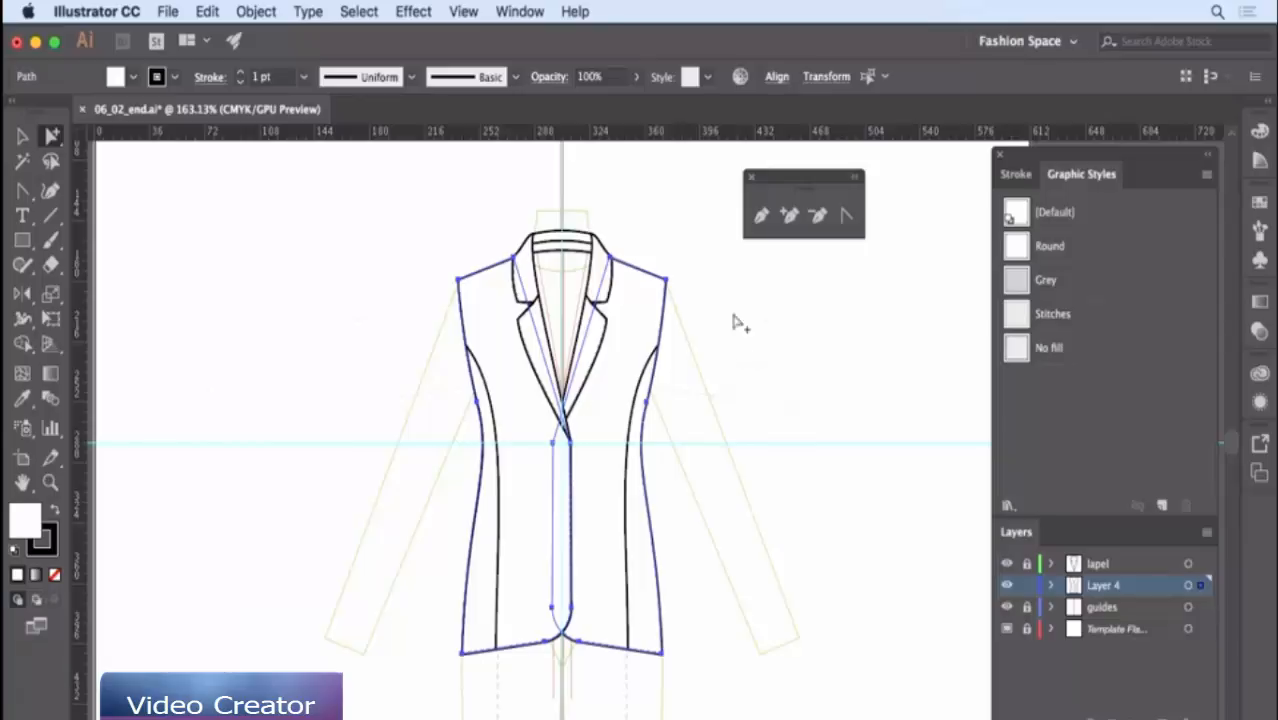
- Unite the two pasted panel outlines into one body shape with Pathfinder
click(512, 14)
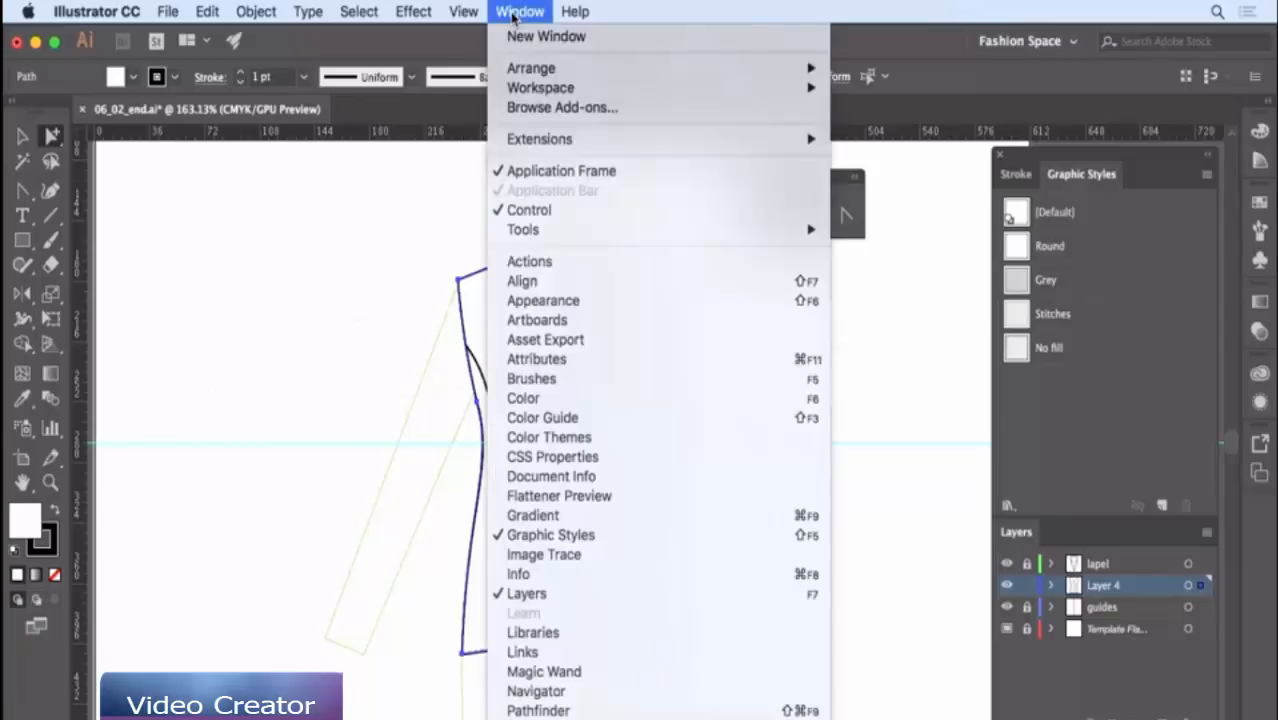
click(537, 710)
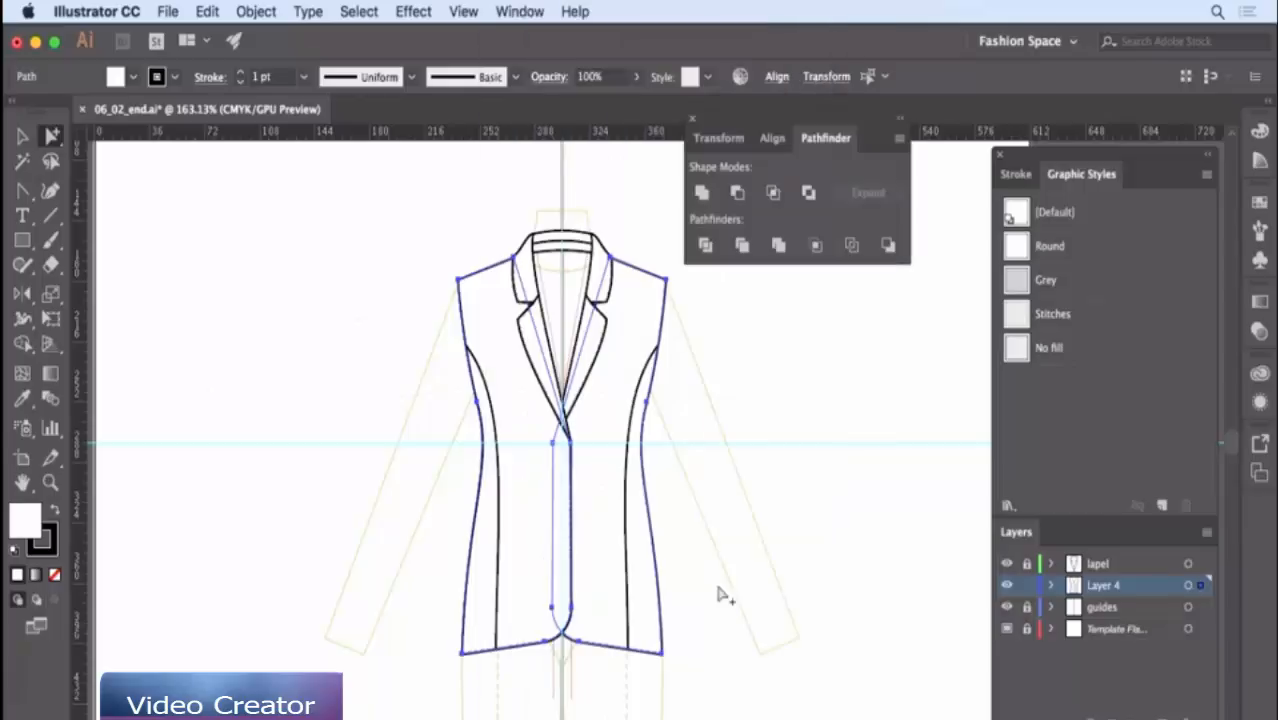
click(703, 194)
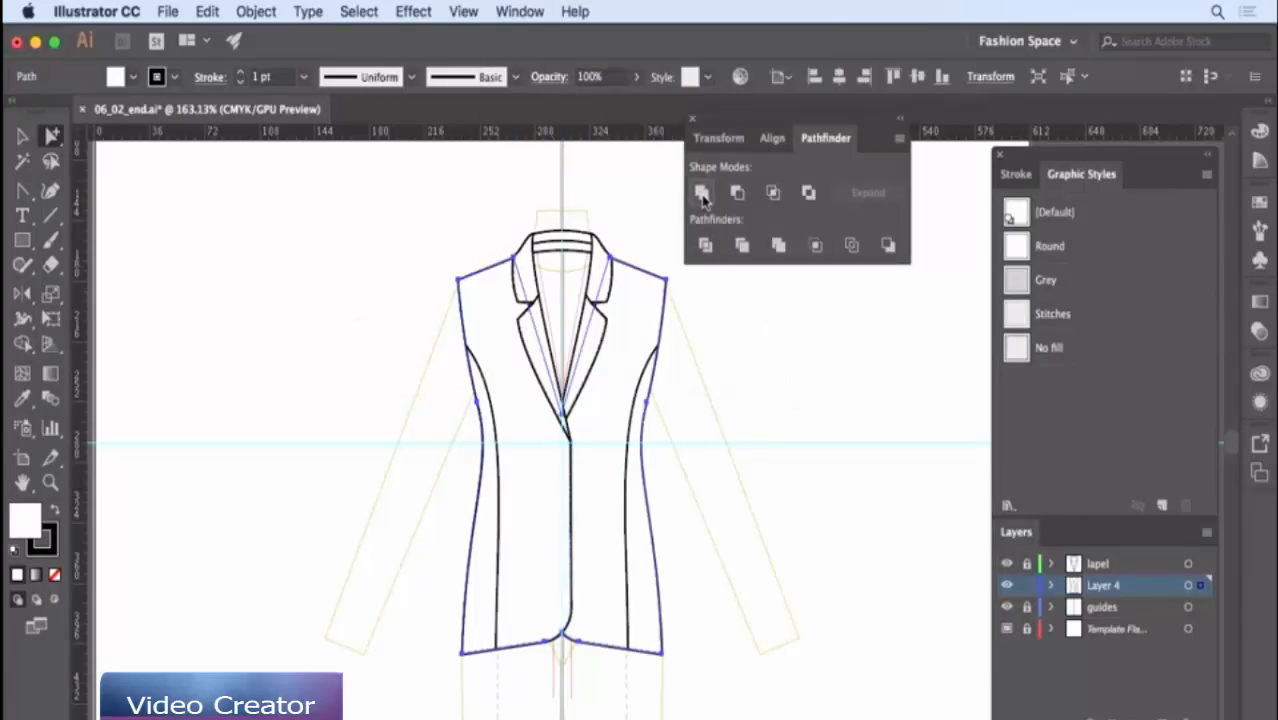
click(691, 118)
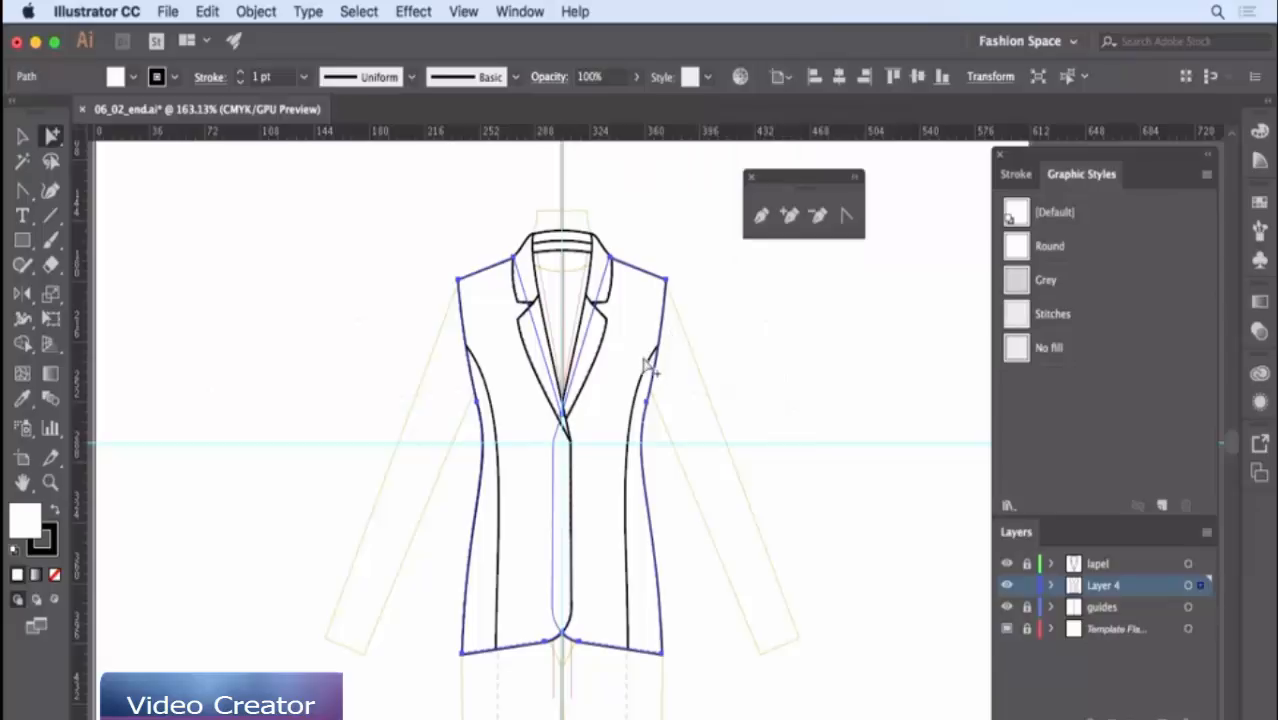
- Isolate the united body shape and delete its anchors at the V-neck point and around the centre of the hem
right_click(709, 346)
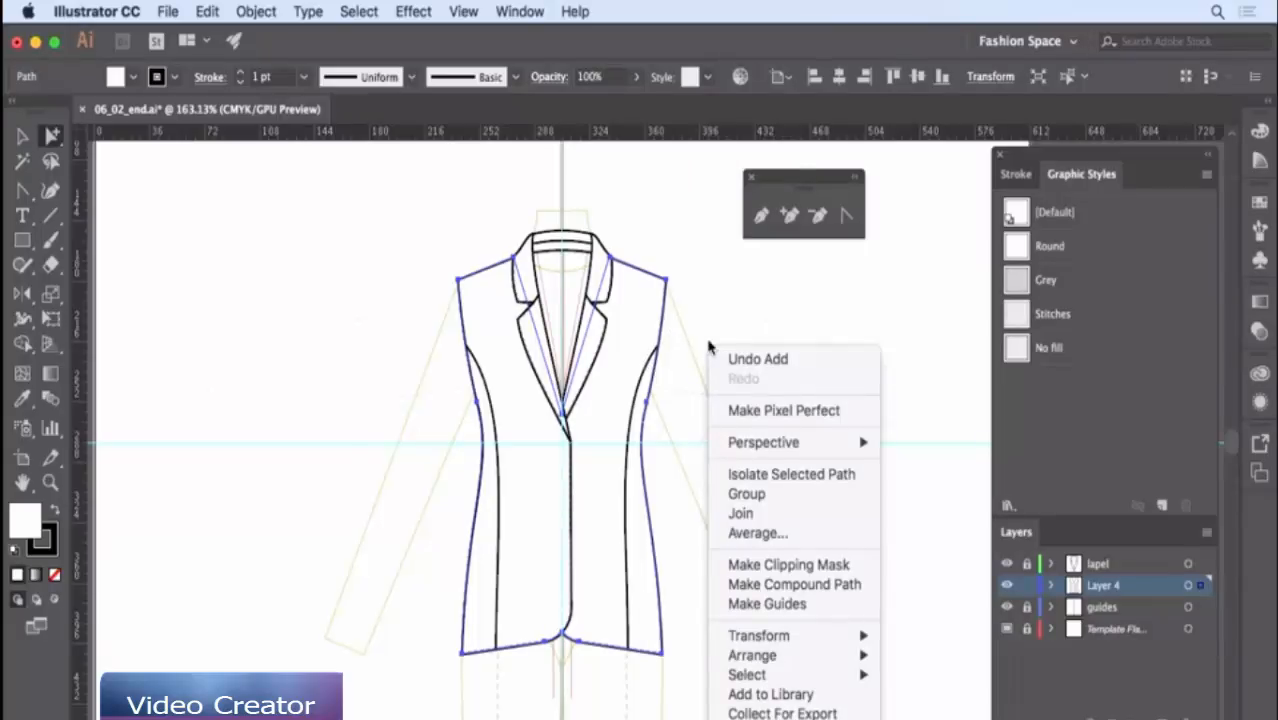
click(811, 477)
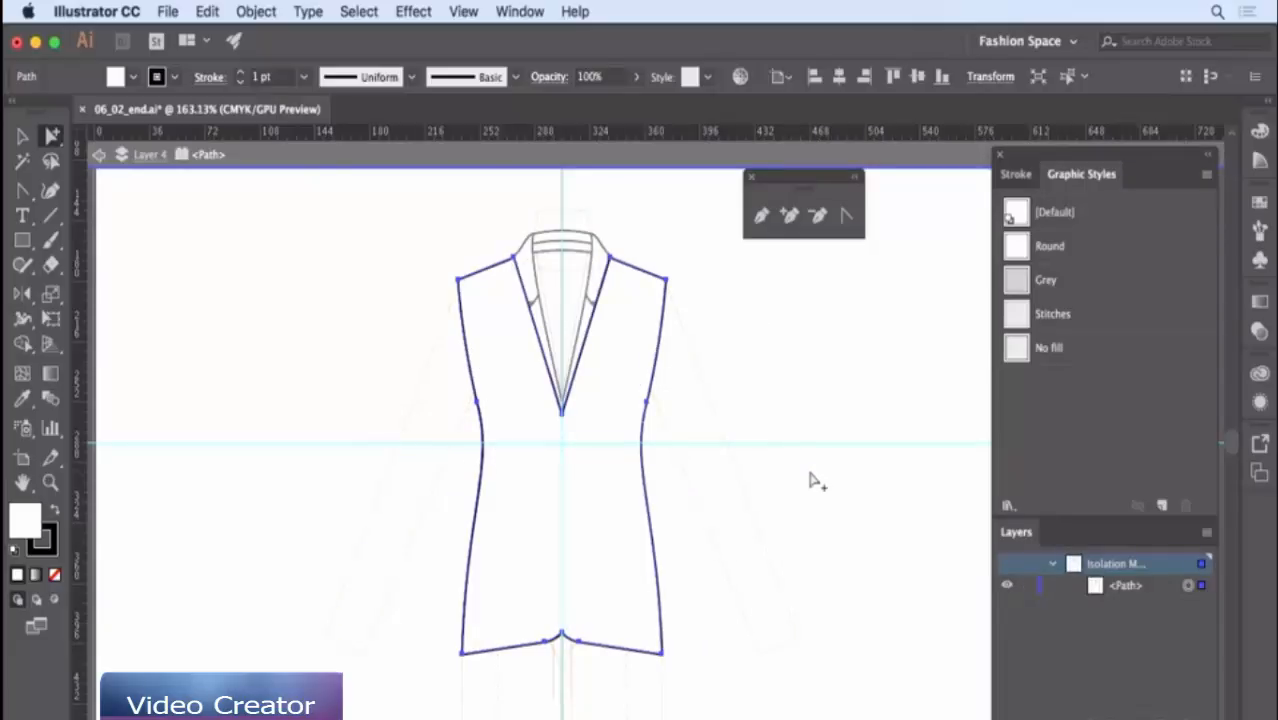
click(820, 222)
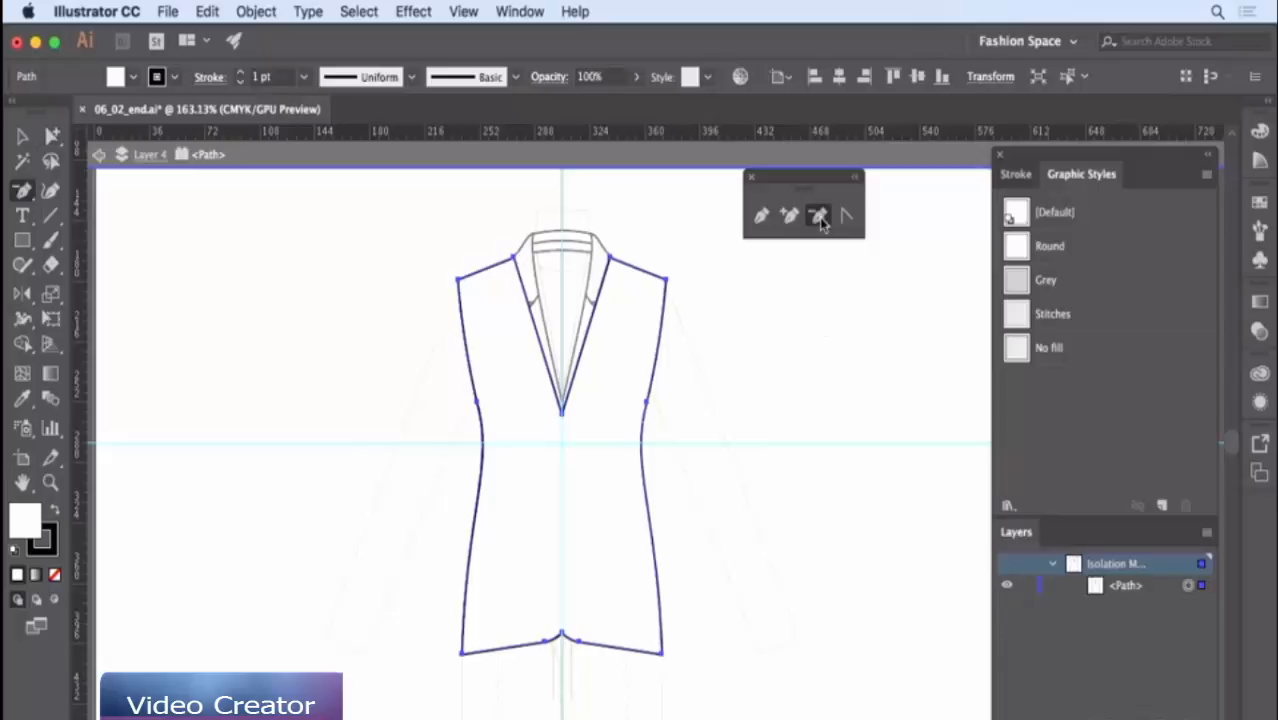
click(564, 423)
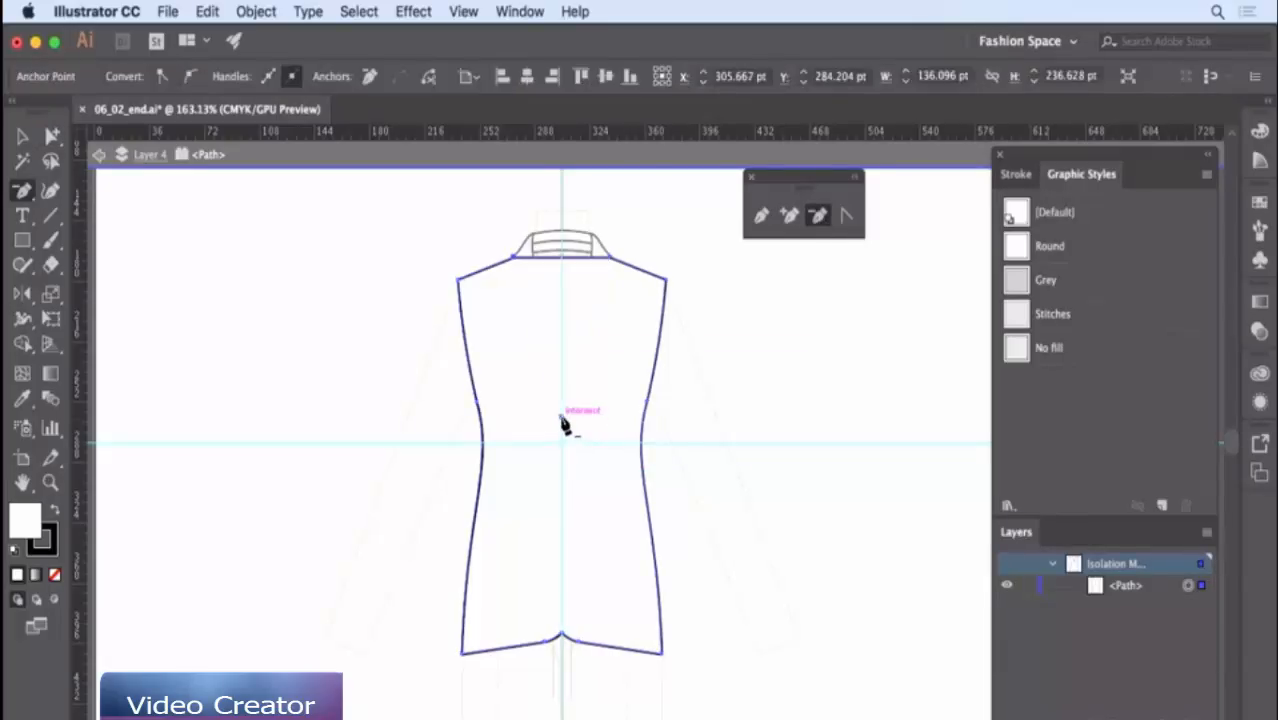
click(563, 635)
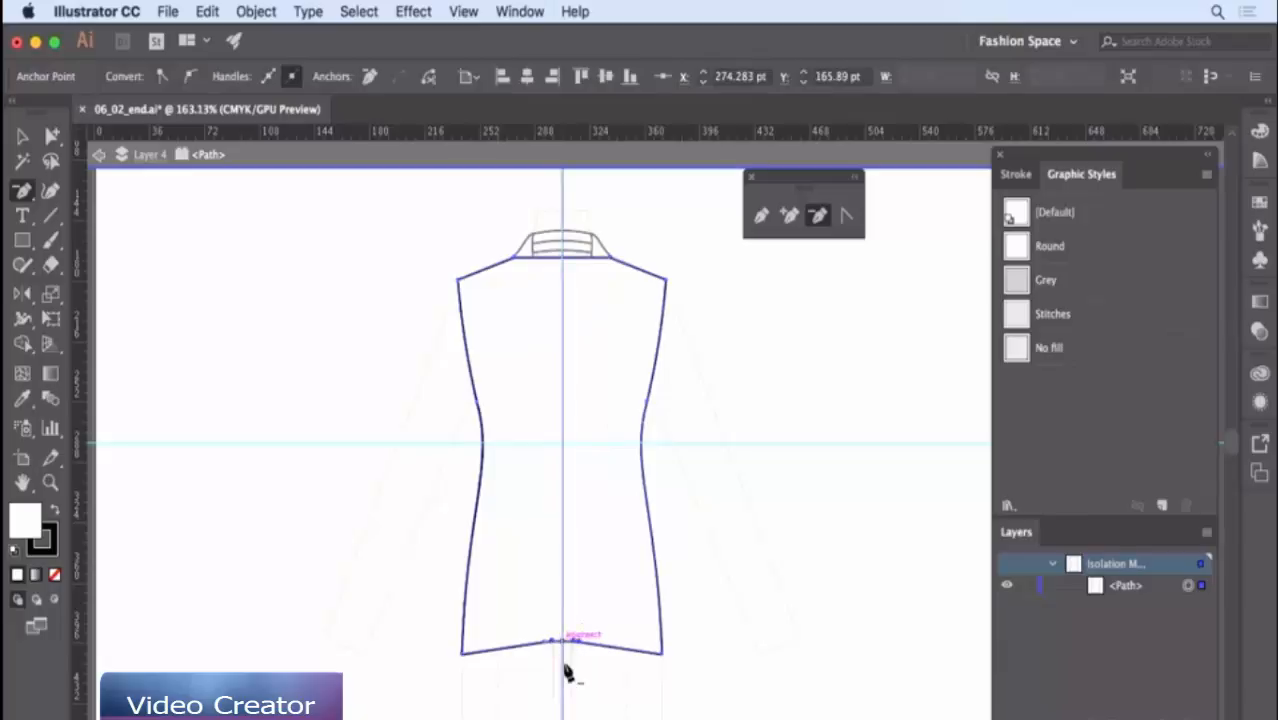
click(546, 643)
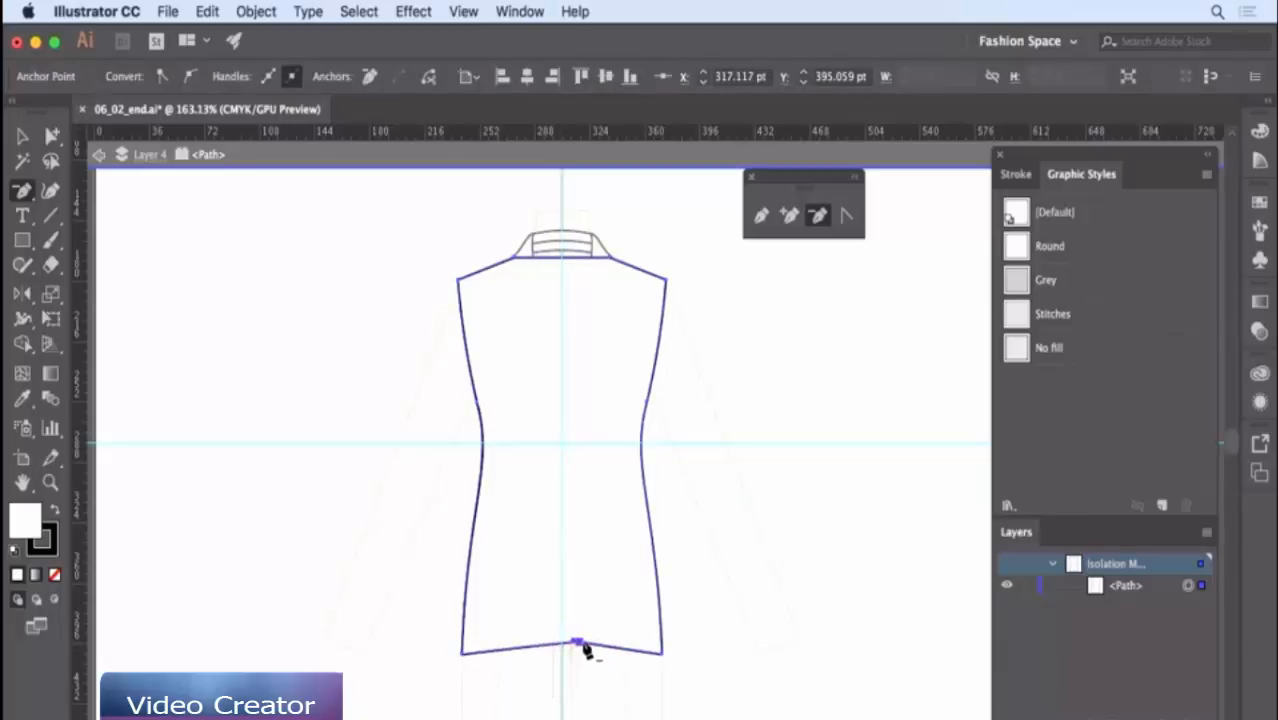
click(577, 643)
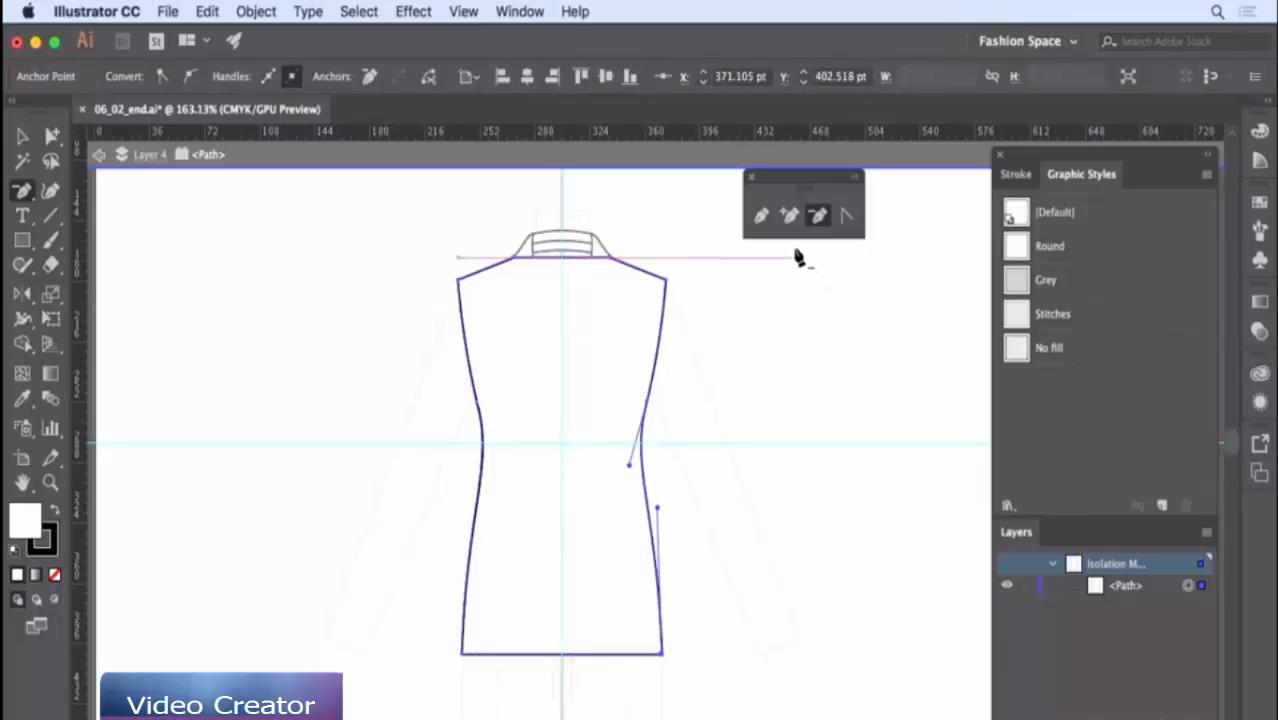
- Bend the back body's hem slightly downward and its neckline slightly upward with the Anchor Point tool
click(846, 215)
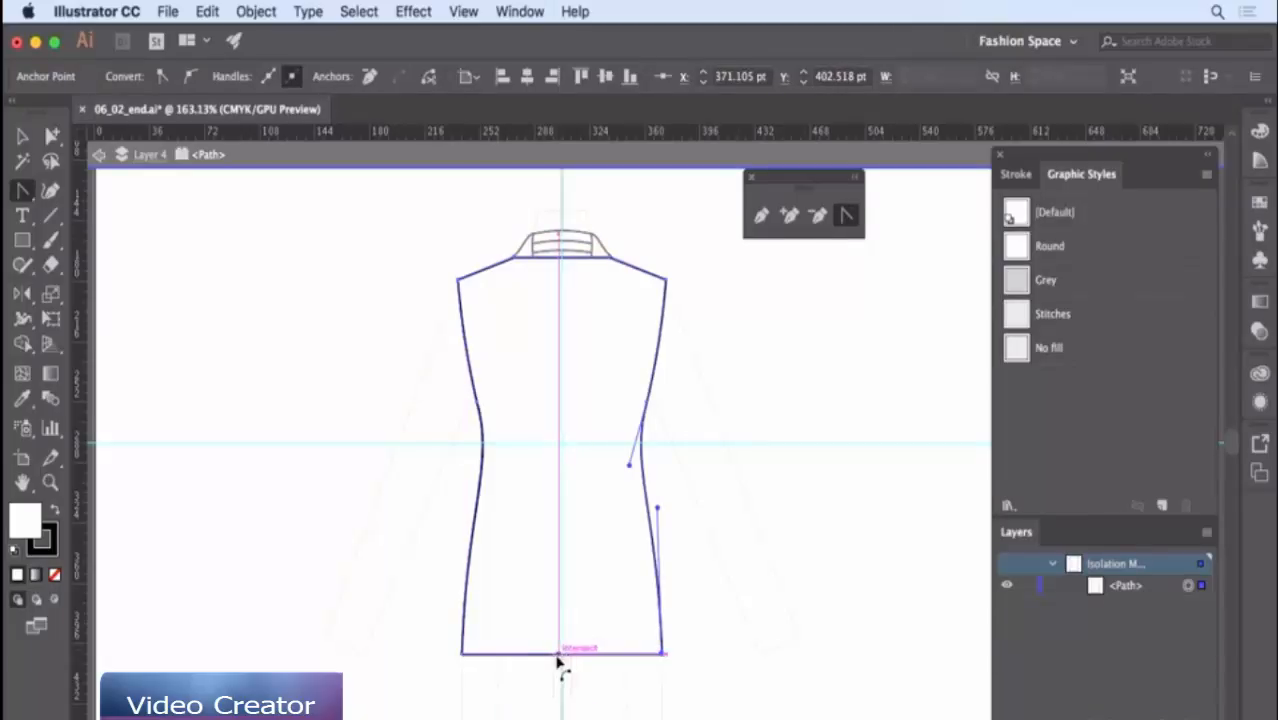
drag(560, 657, 630, 683)
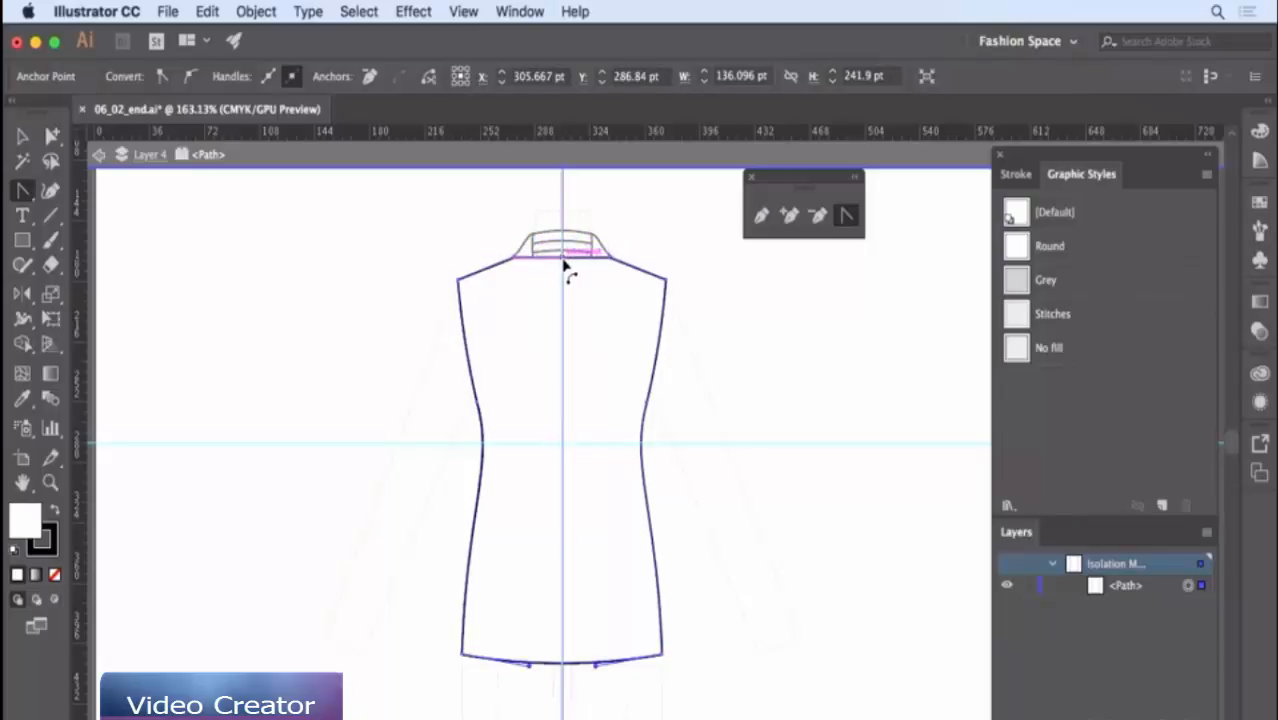
drag(562, 258, 568, 262)
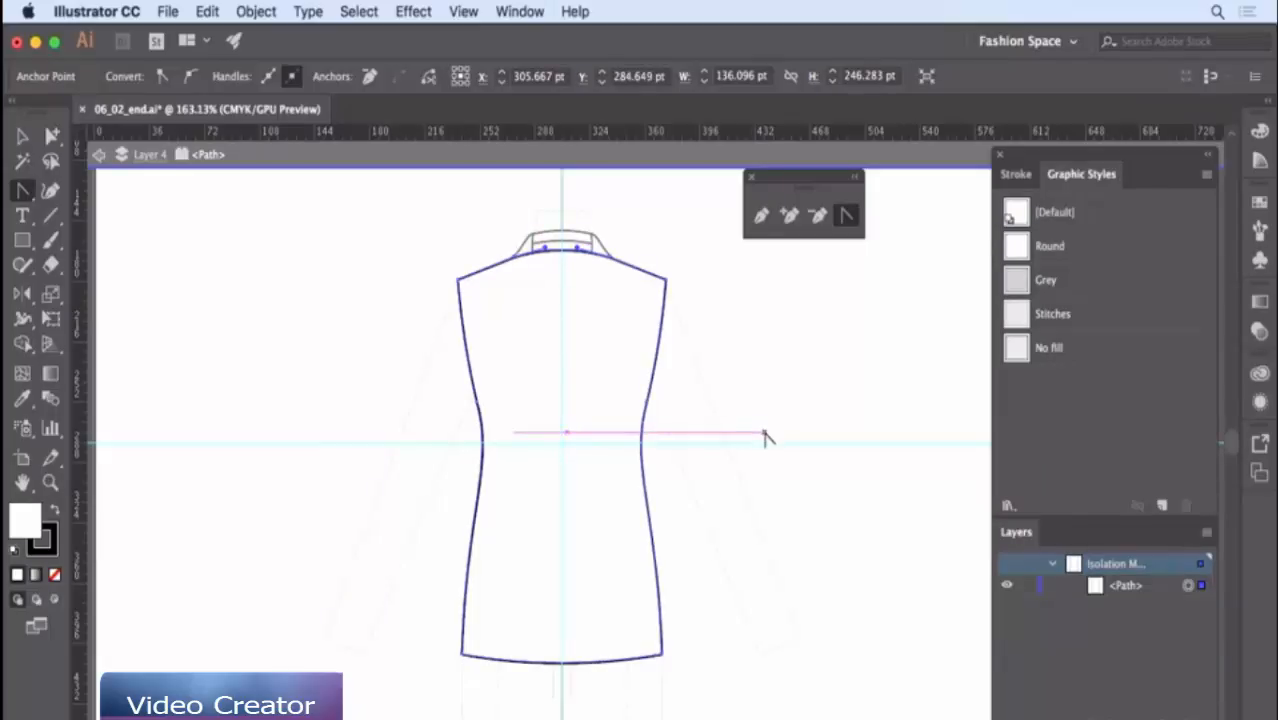
- Copy the back hem segment, paste it in front, nudge it slightly above the hem and apply the Stitches graphic style
key(a)
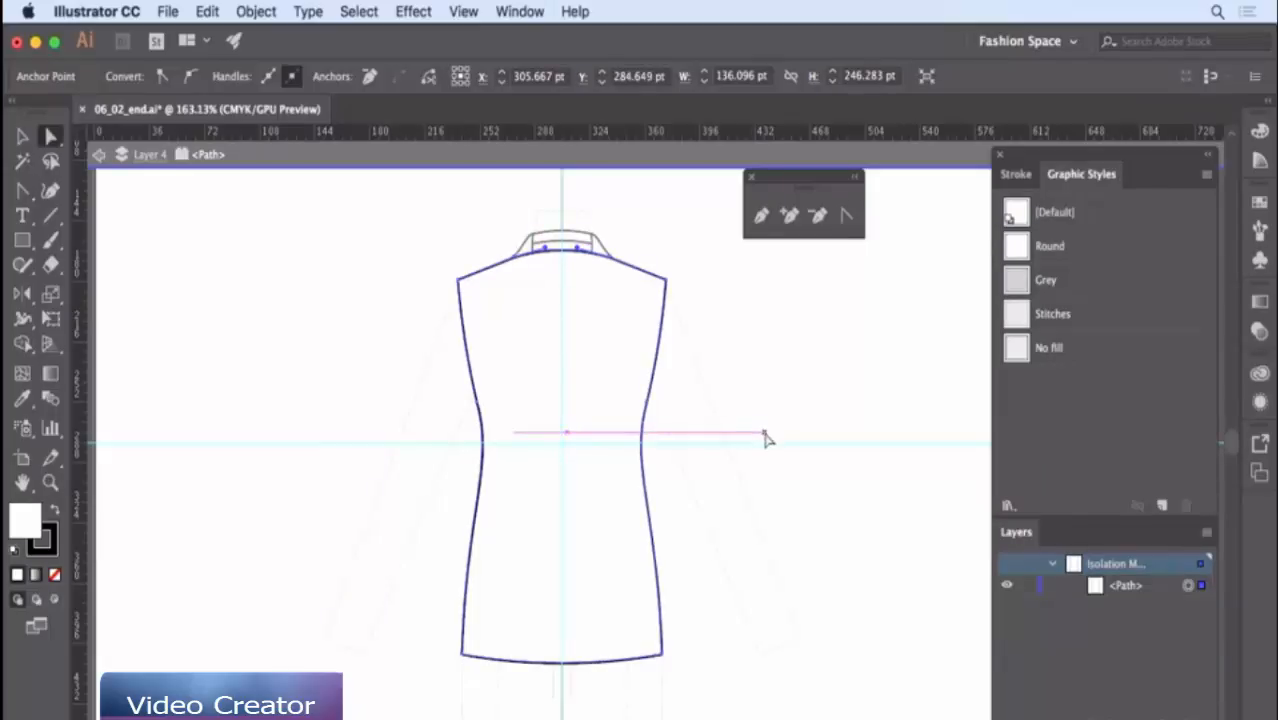
click(545, 661)
key(super+c)
key(super+f)
key(Up)
key(Up)
key(Up)
key(Up)
key(Up)
key(Up)
key(Up)
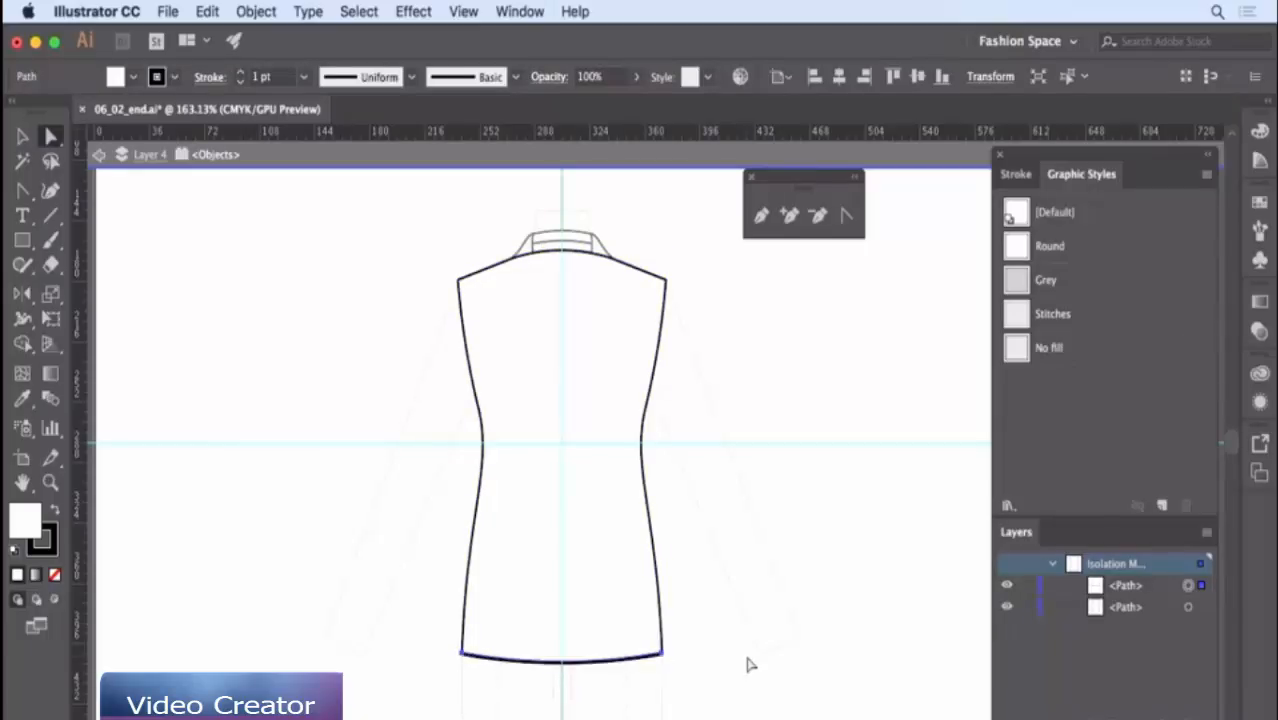
click(1056, 318)
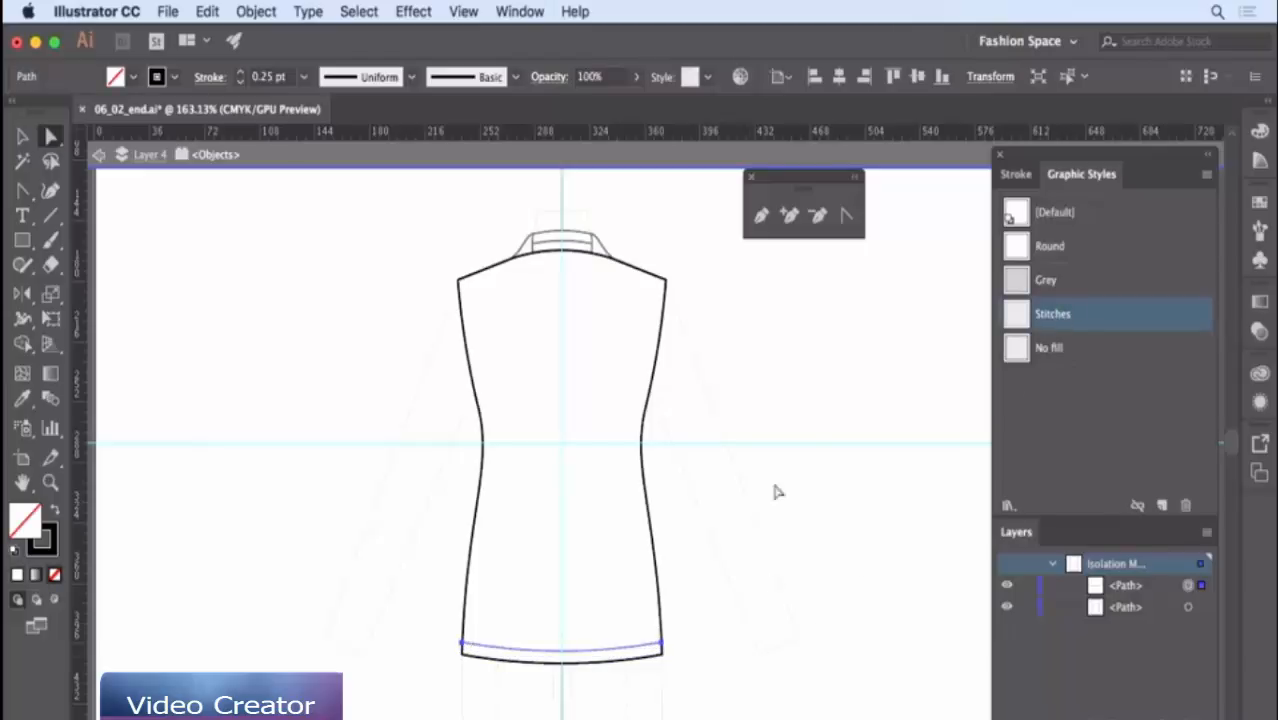
- Apply the Grey graphic style to the back body shape, exit isolation mode and deselect
click(598, 366)
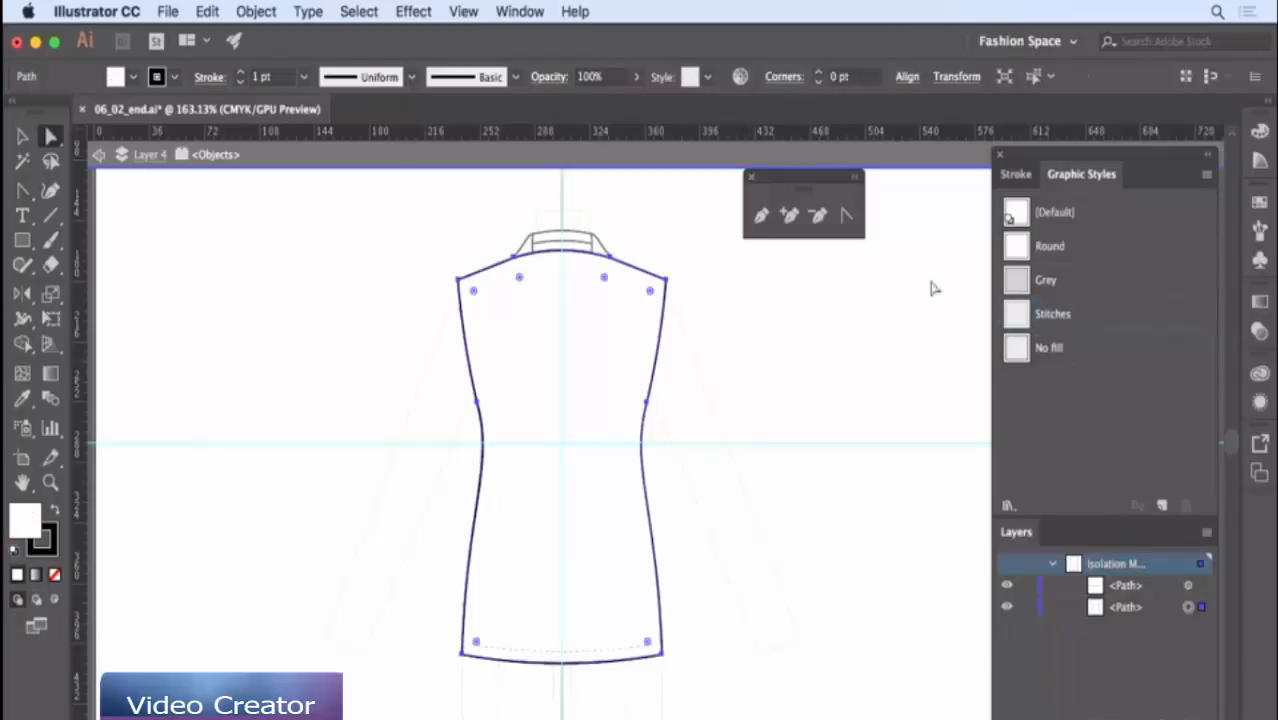
click(1048, 282)
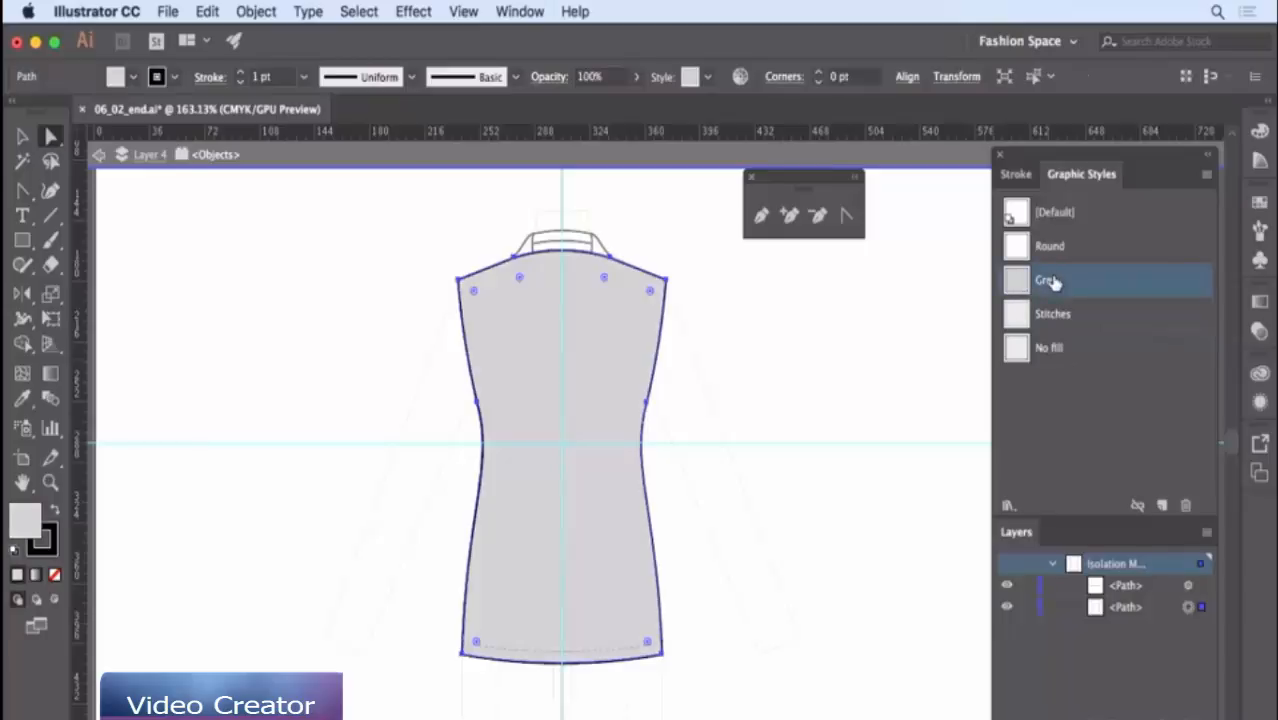
right_click(748, 386)
click(819, 426)
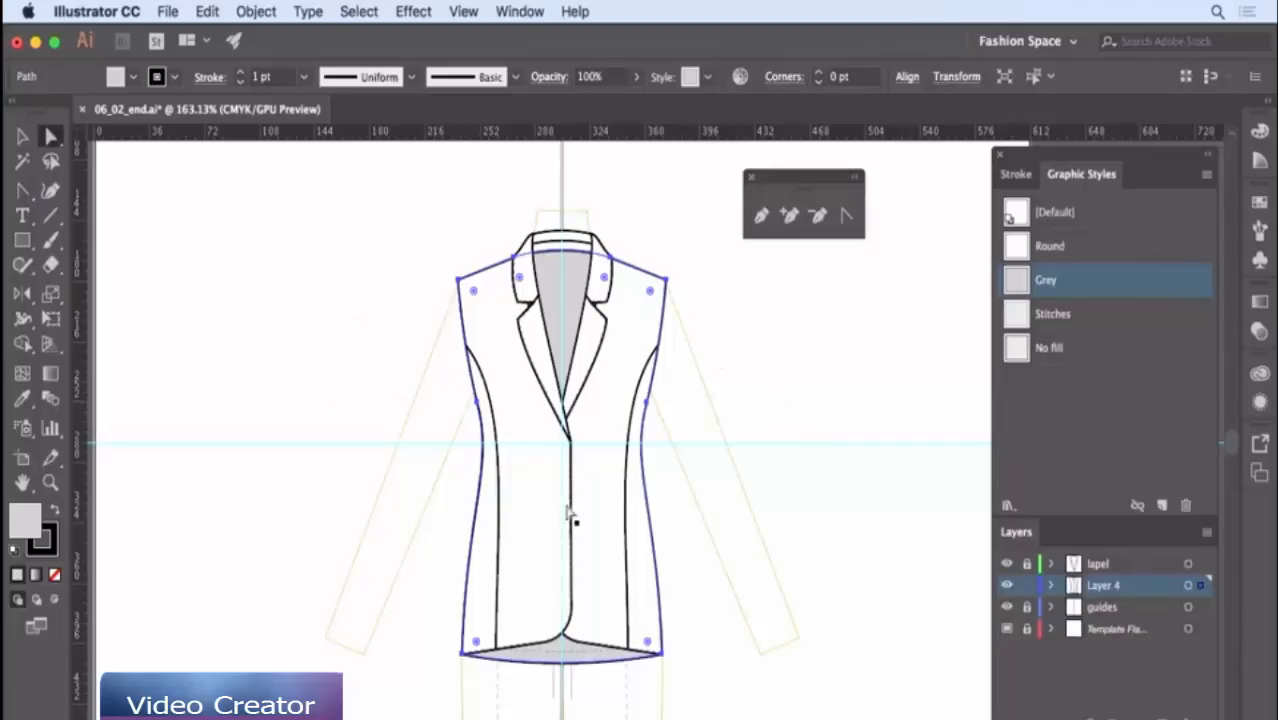
click(752, 521)
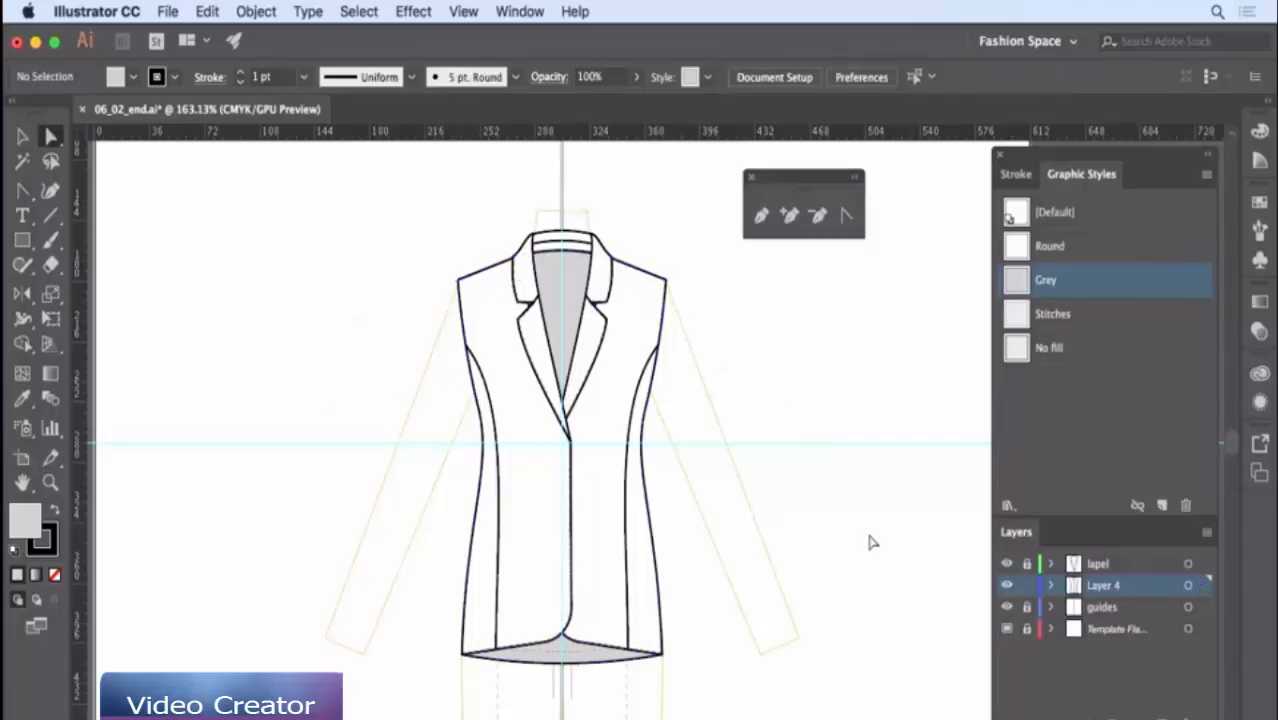
- Curve the right-hand front panel's straight neck edge inward beneath the collar and lapel with the Anchor Point tool
click(50, 482)
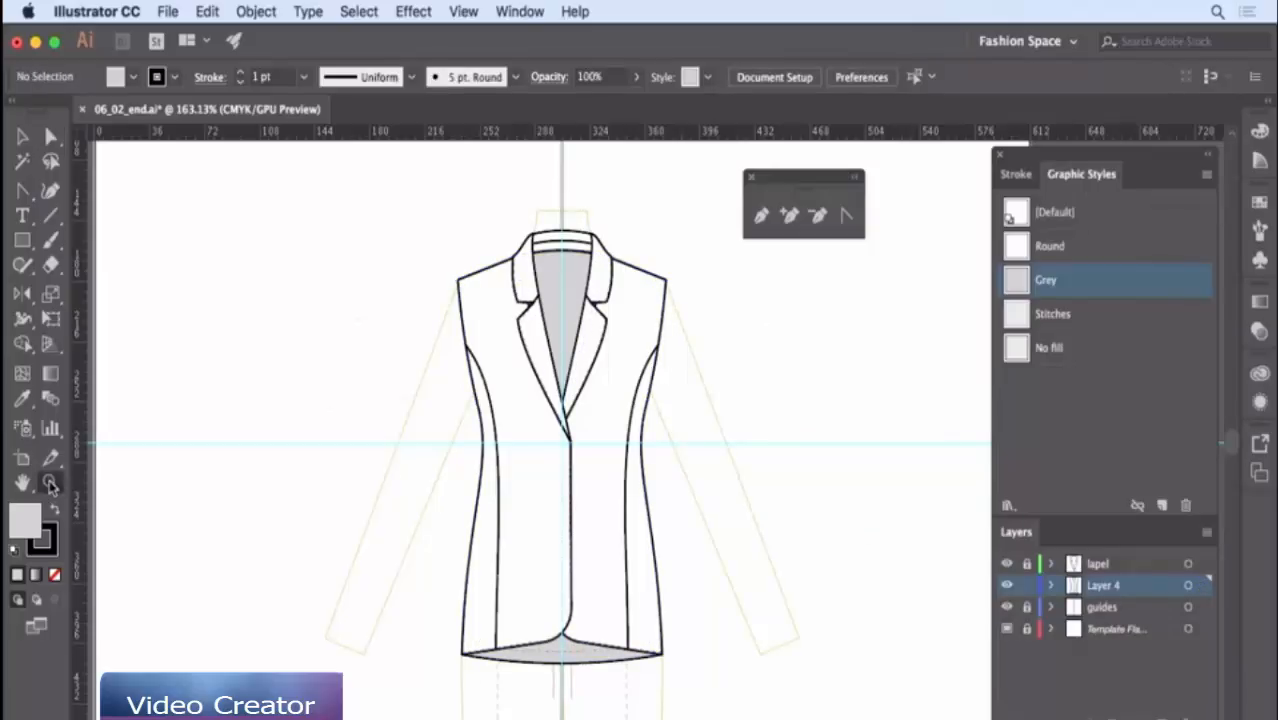
alt+click(583, 308)
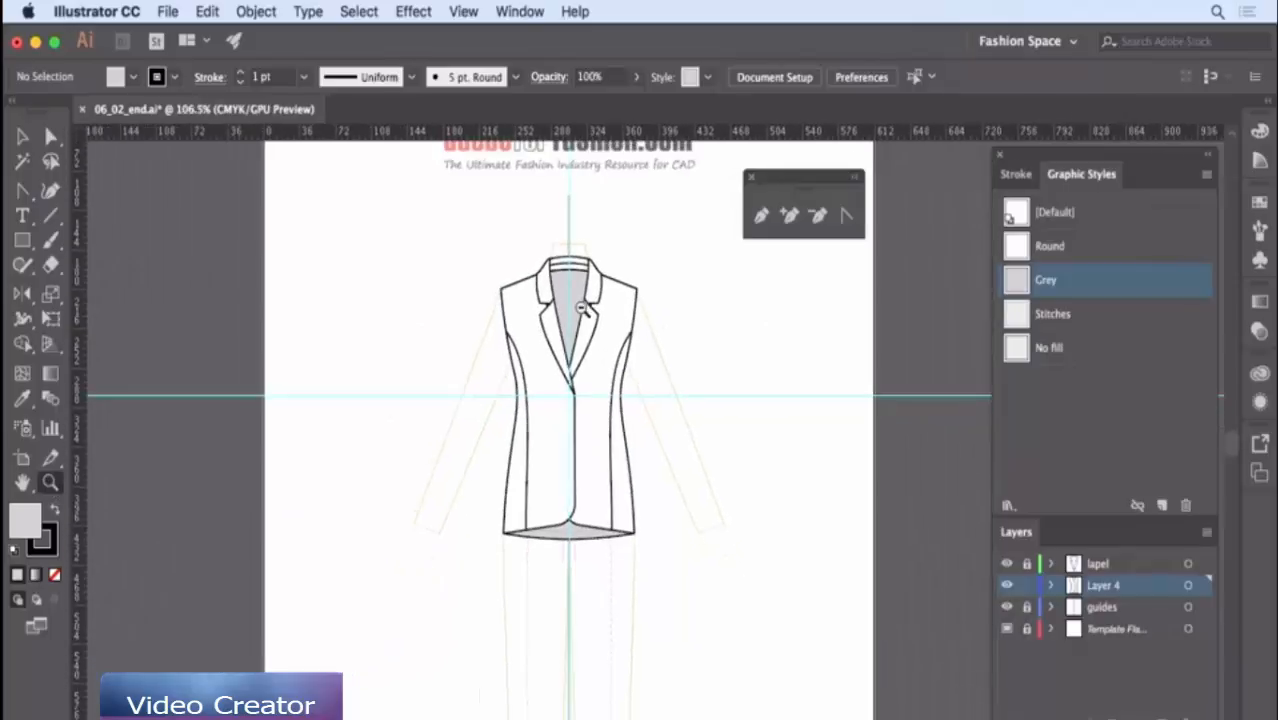
drag(577, 309, 578, 310)
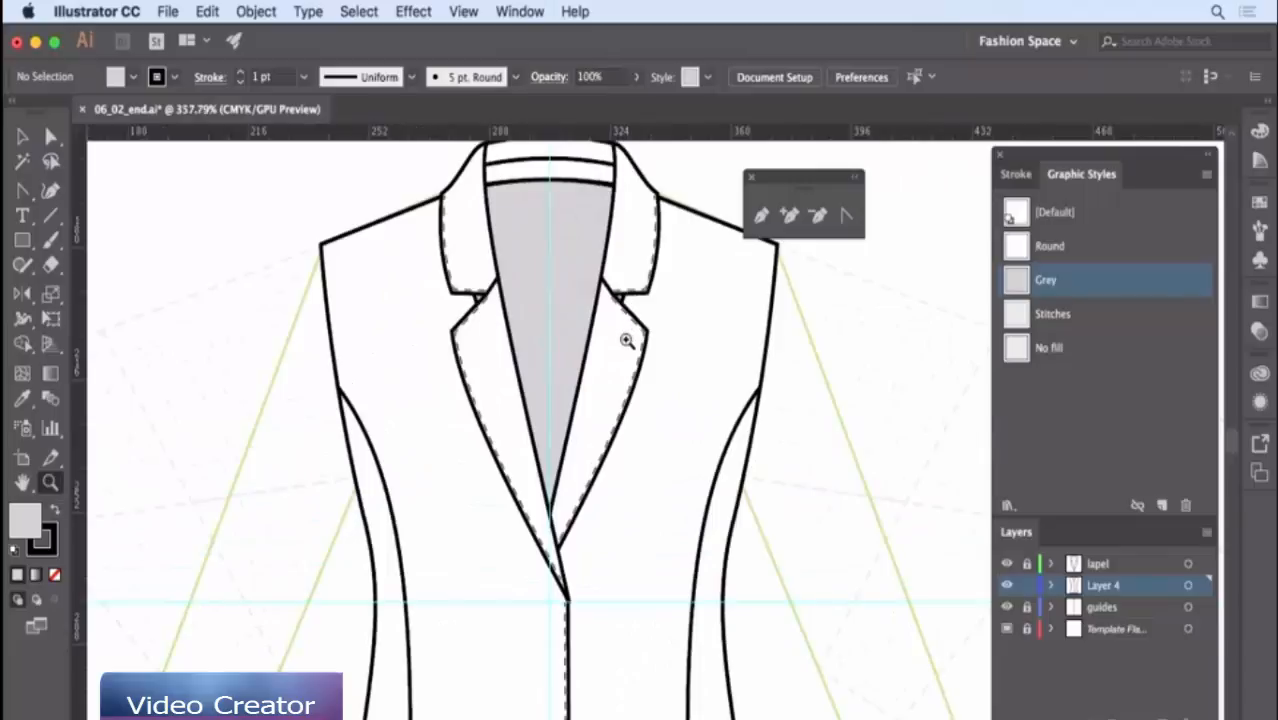
click(845, 217)
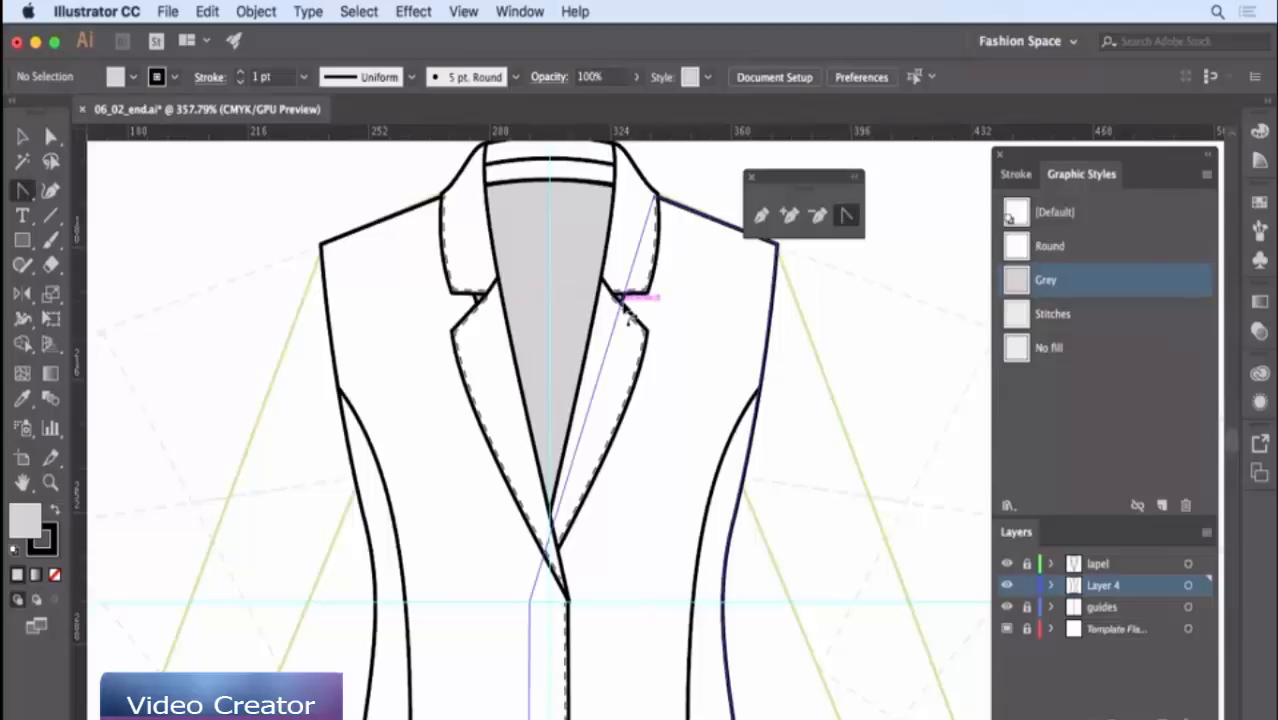
drag(622, 304, 615, 284)
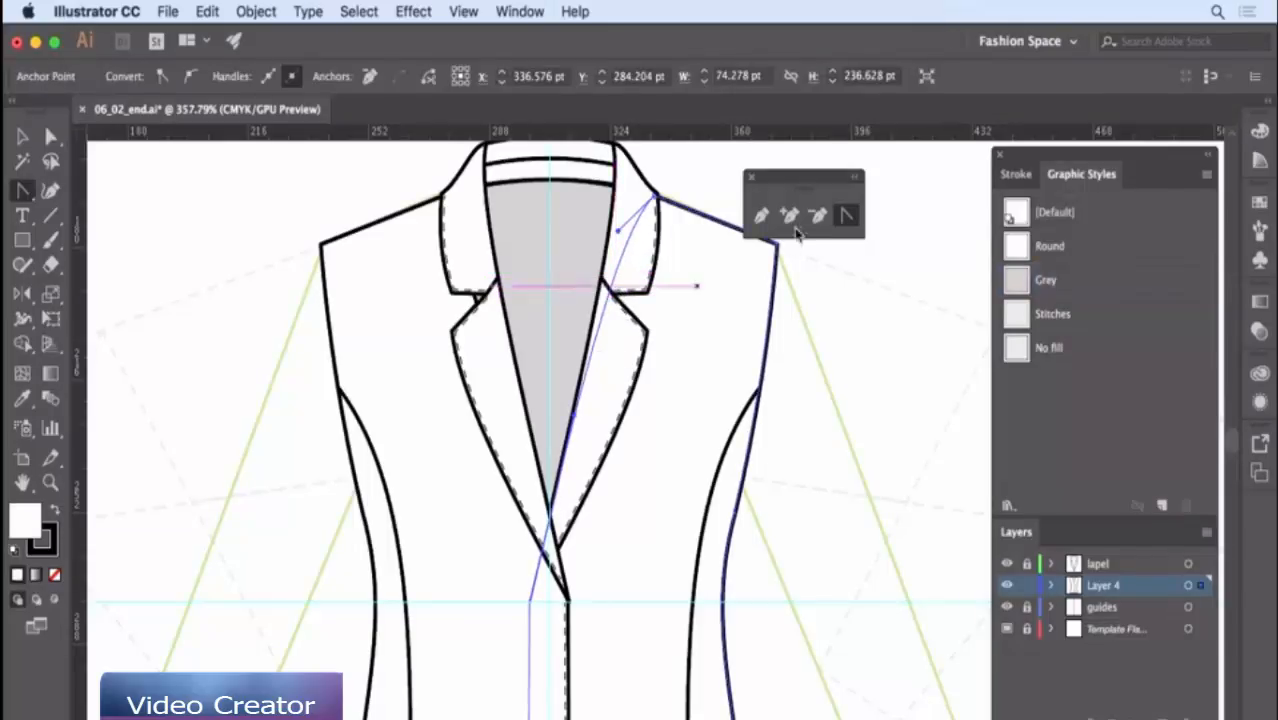
- Curve the left-hand front panel's neckline edge beneath the lapel from its shoulder anchor, and deselect the panel
drag(477, 300, 488, 289)
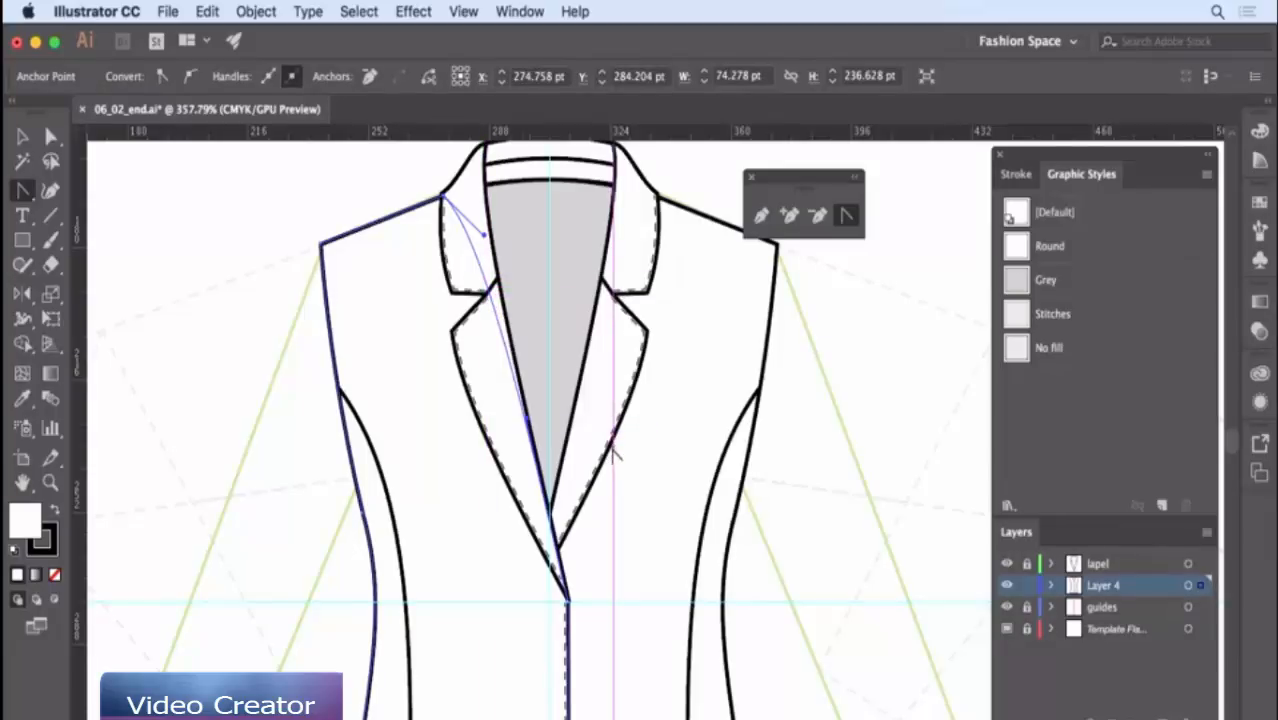
click(22, 135)
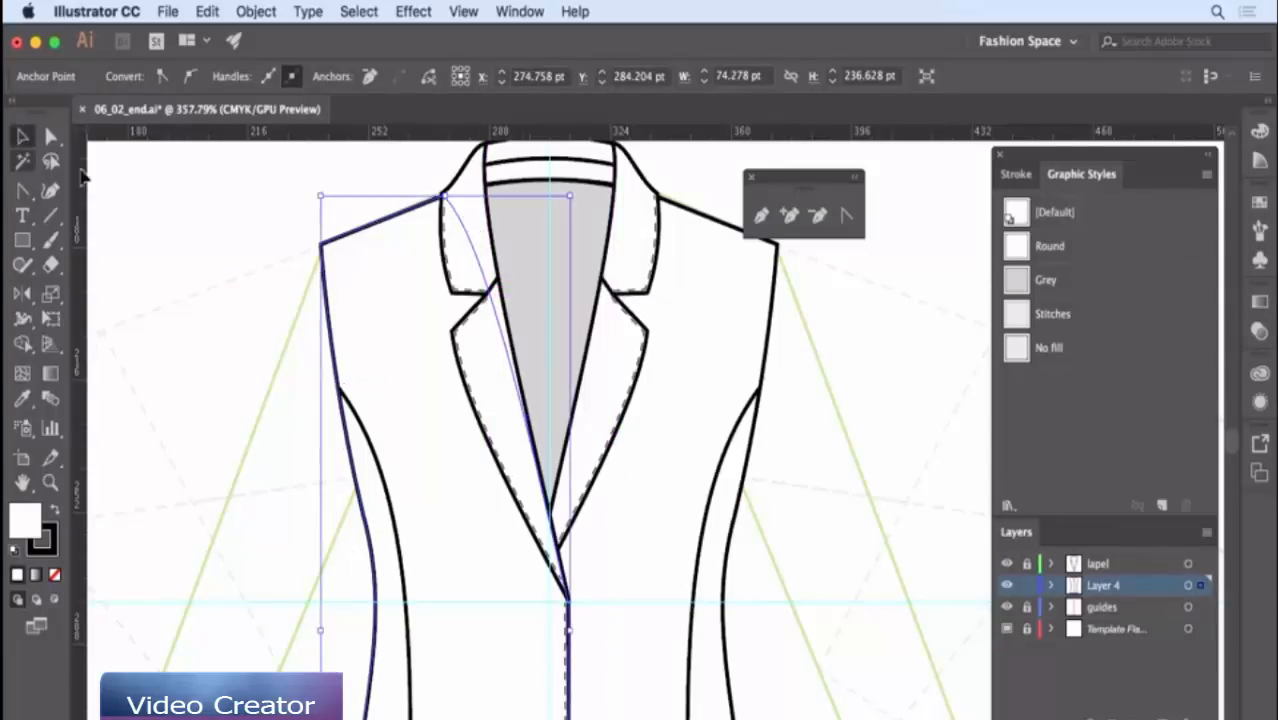
click(144, 236)
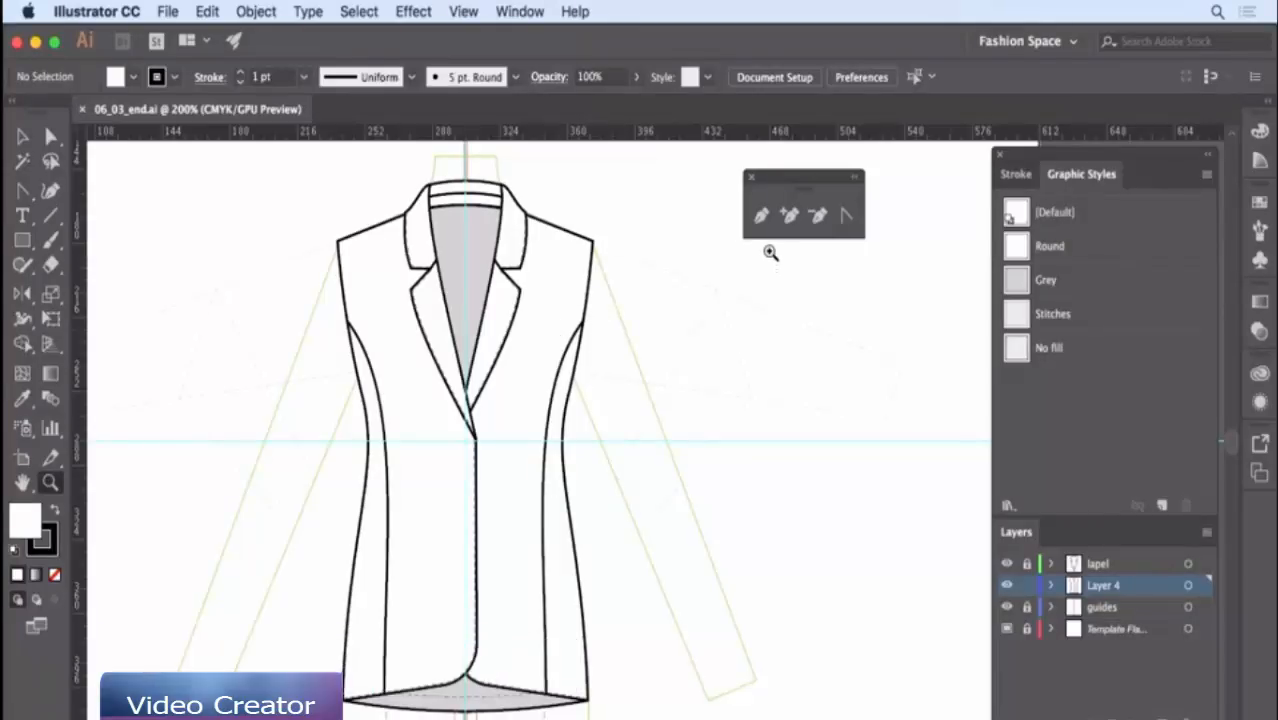
- Copy the armhole segment of the jacket's right-hand front panel and paste the copy in back
key(a)
click(587, 318)
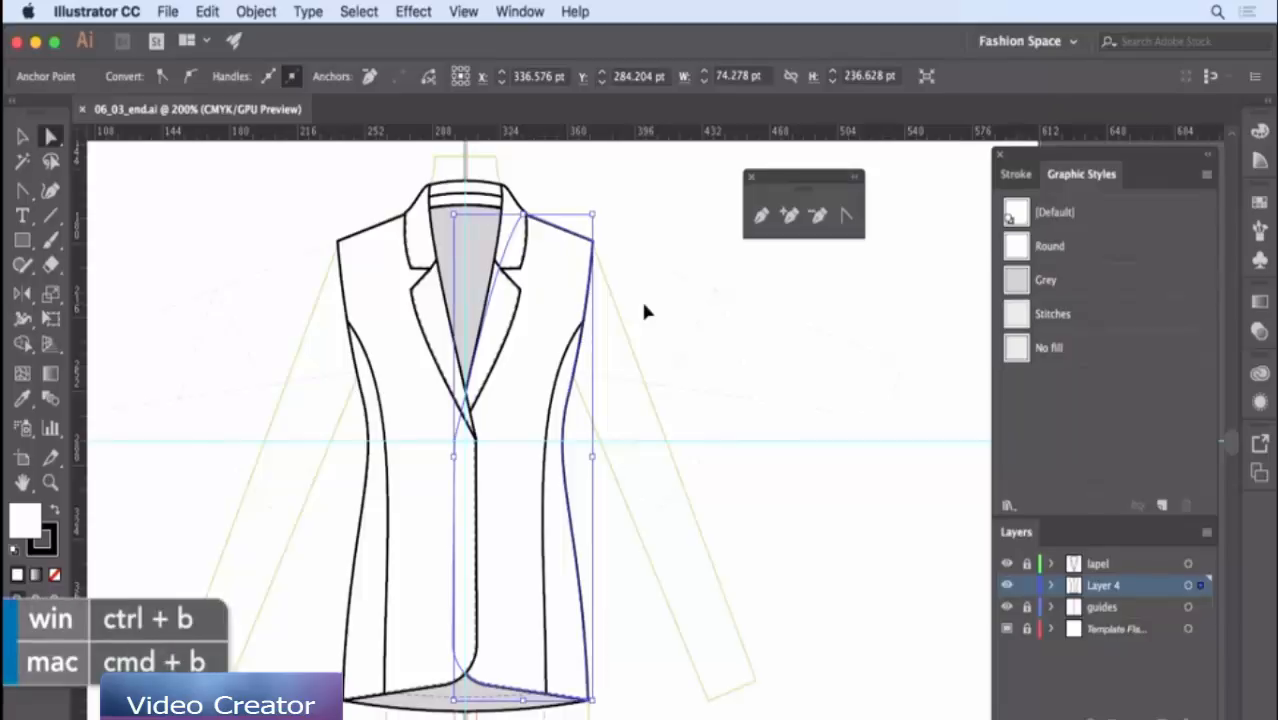
key(super+b)
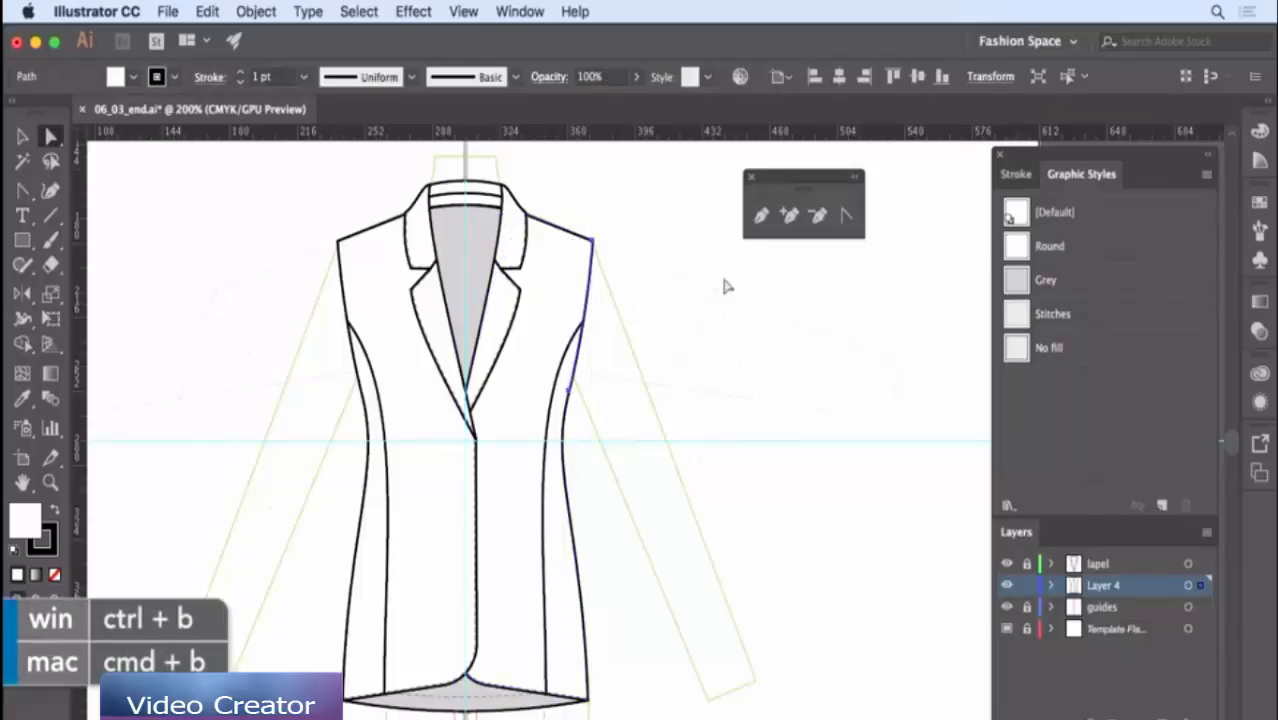
- Isolate the pasted armhole path, extend it with the Pen tool along the arm guide into a closed sleeve, and exit isolation mode
click(760, 215)
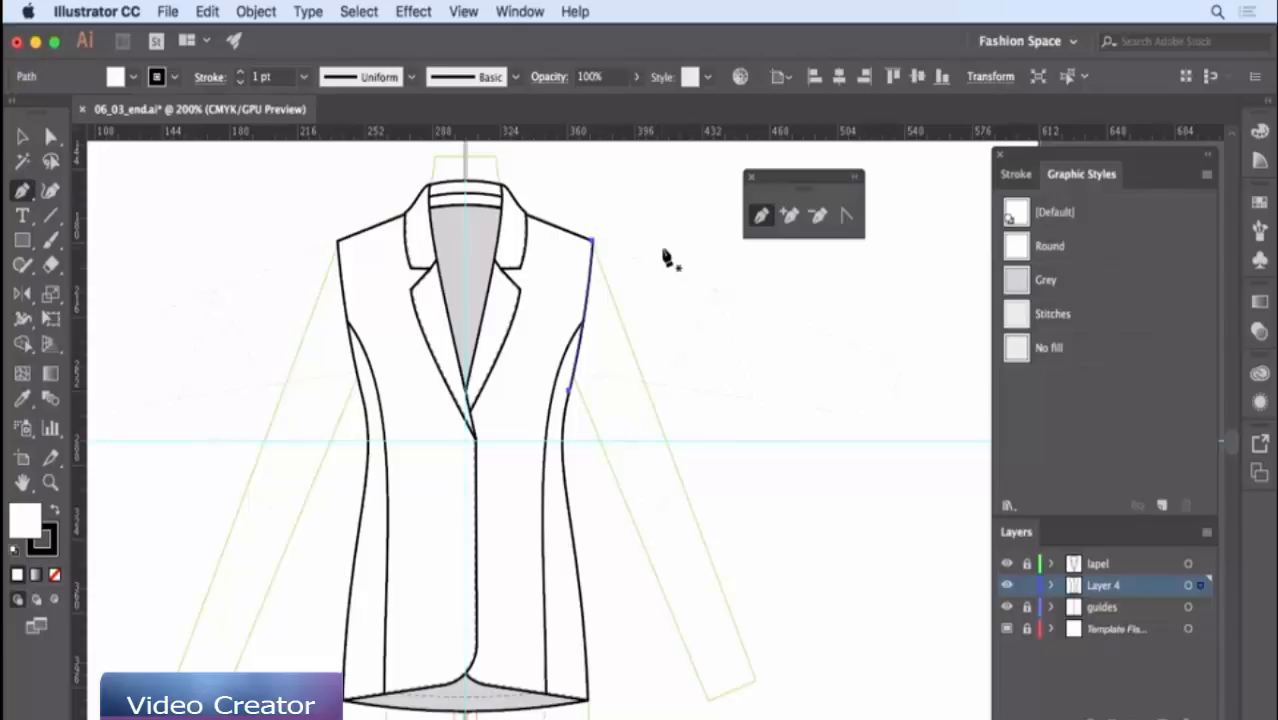
right_click(656, 253)
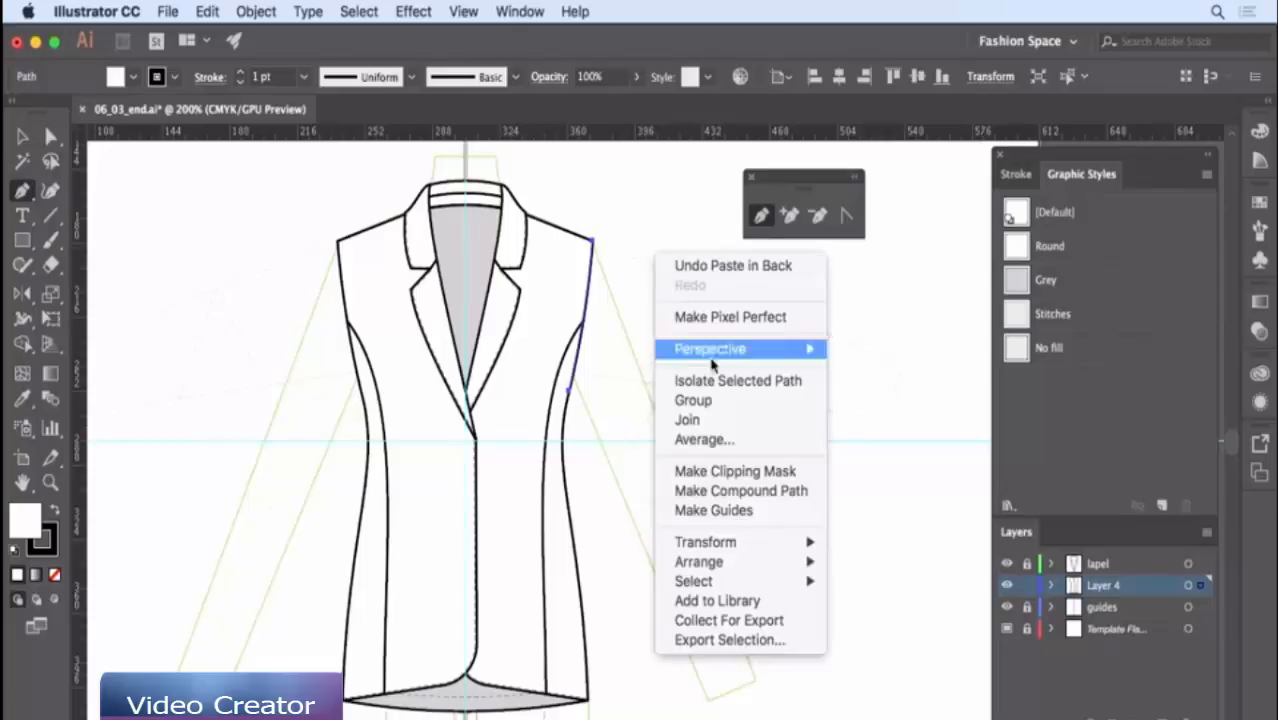
click(722, 382)
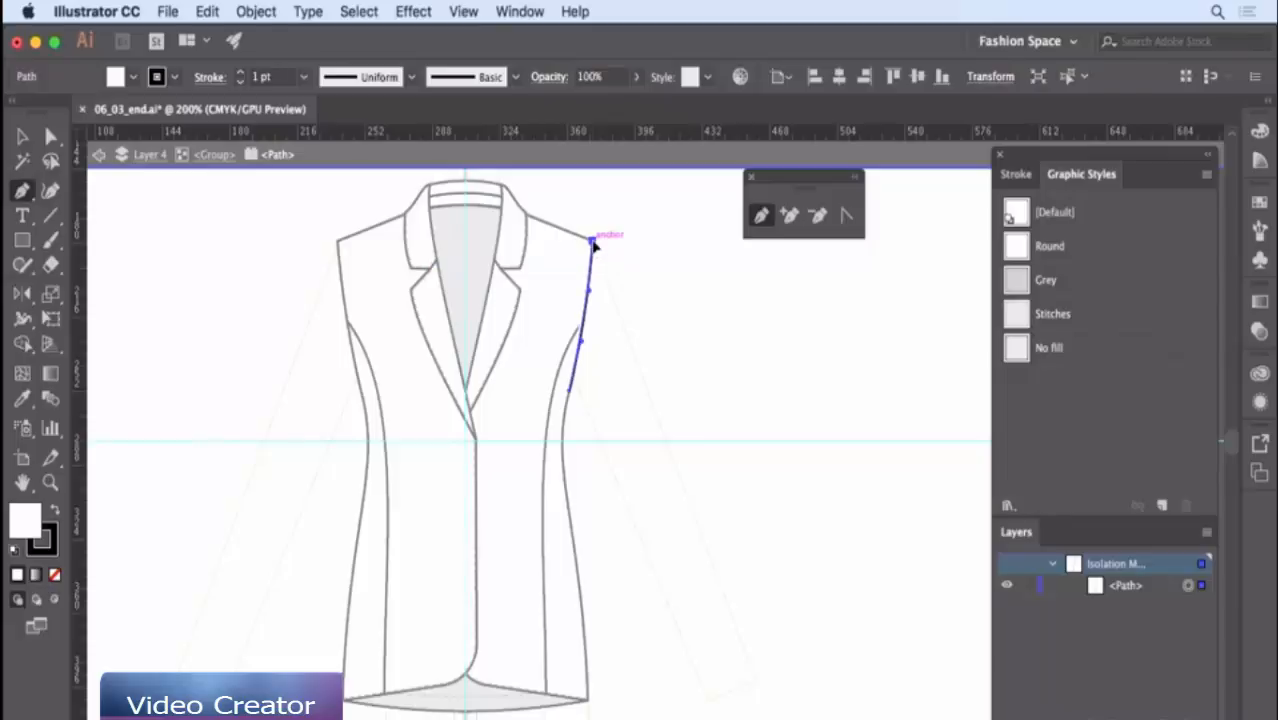
click(594, 244)
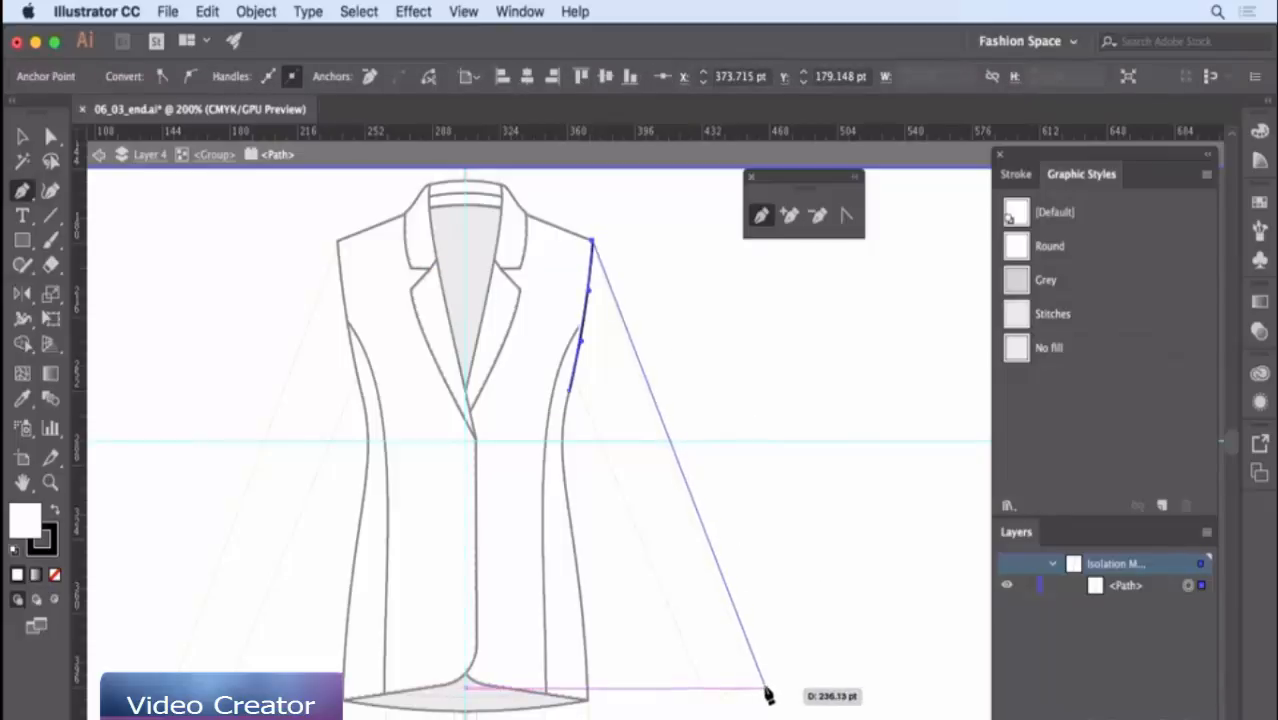
click(757, 678)
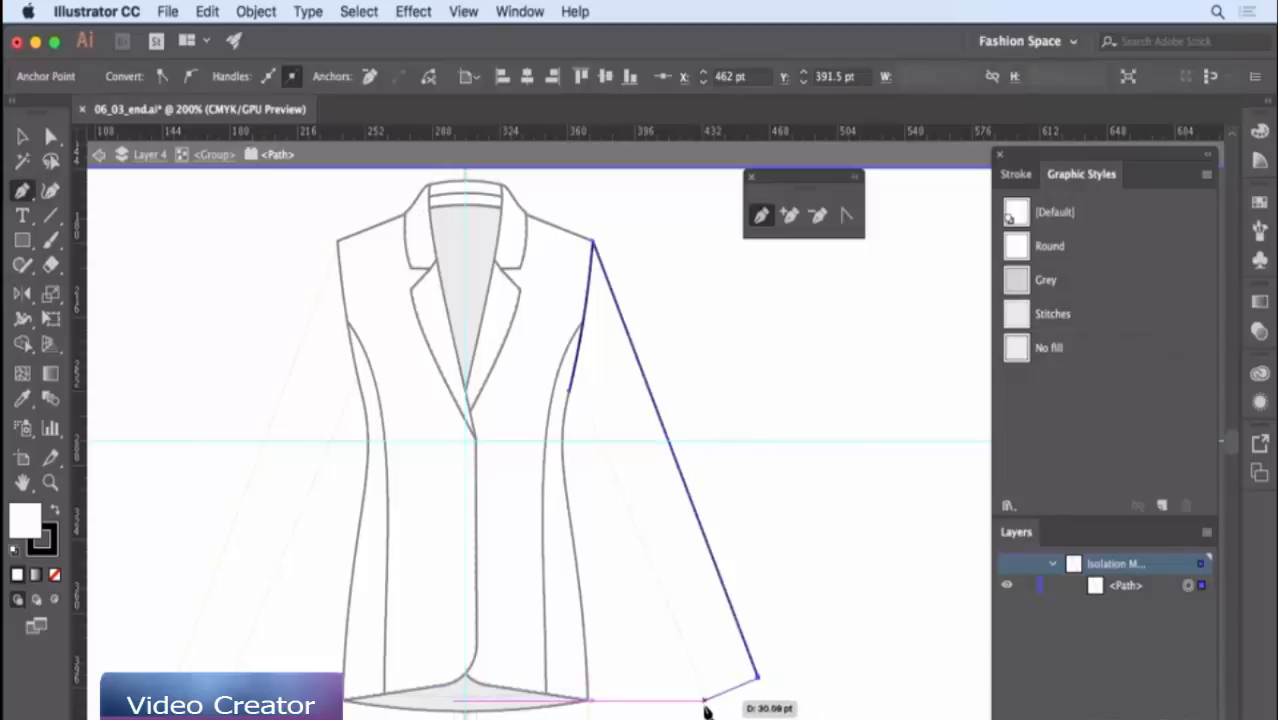
click(705, 704)
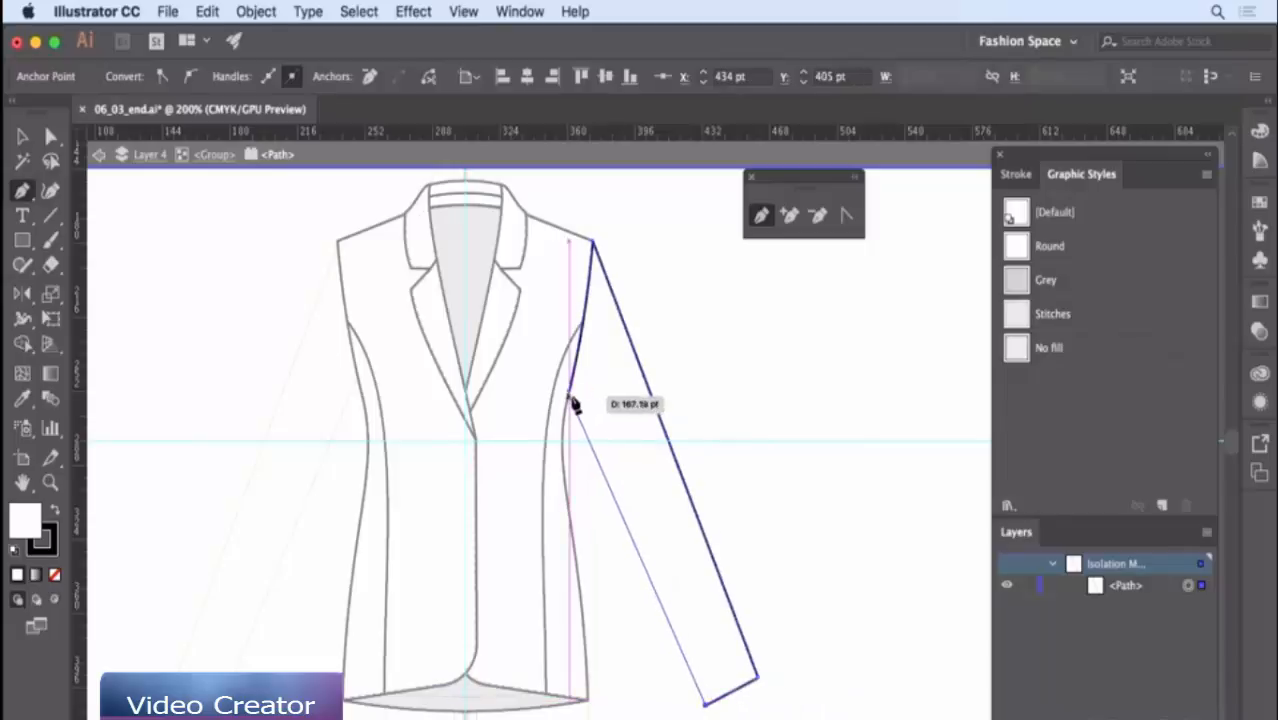
click(569, 391)
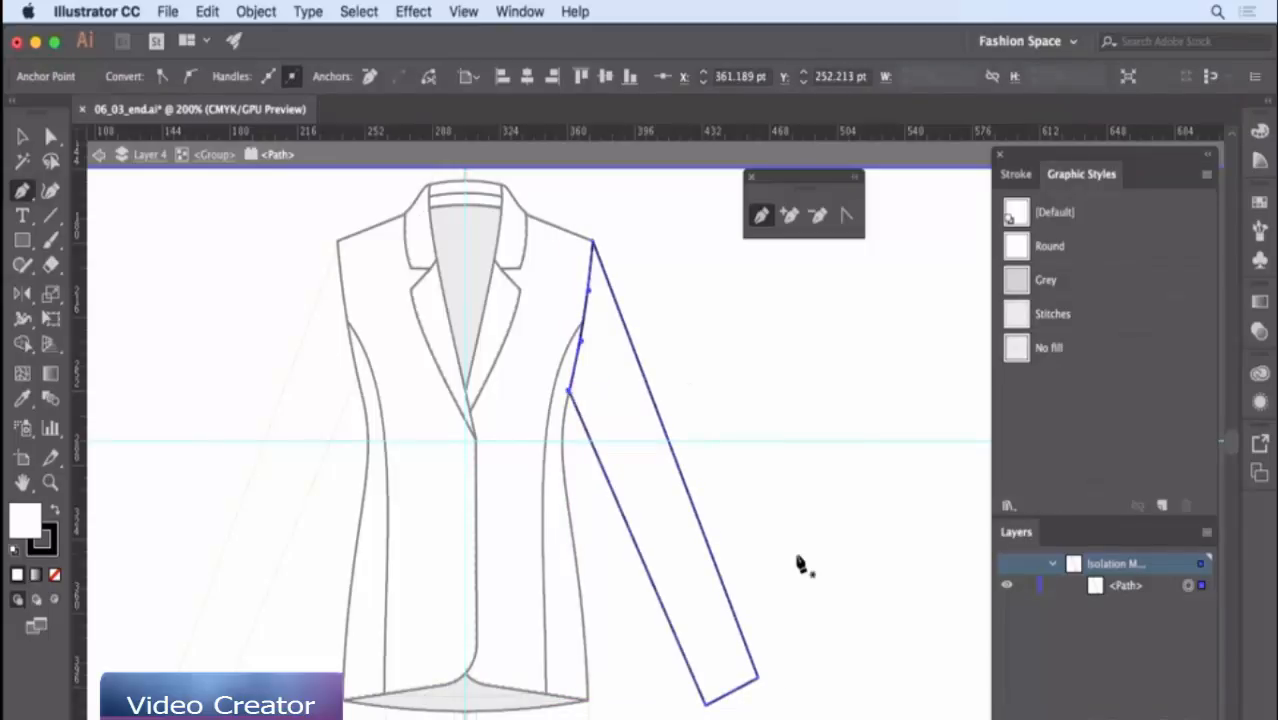
right_click(800, 565)
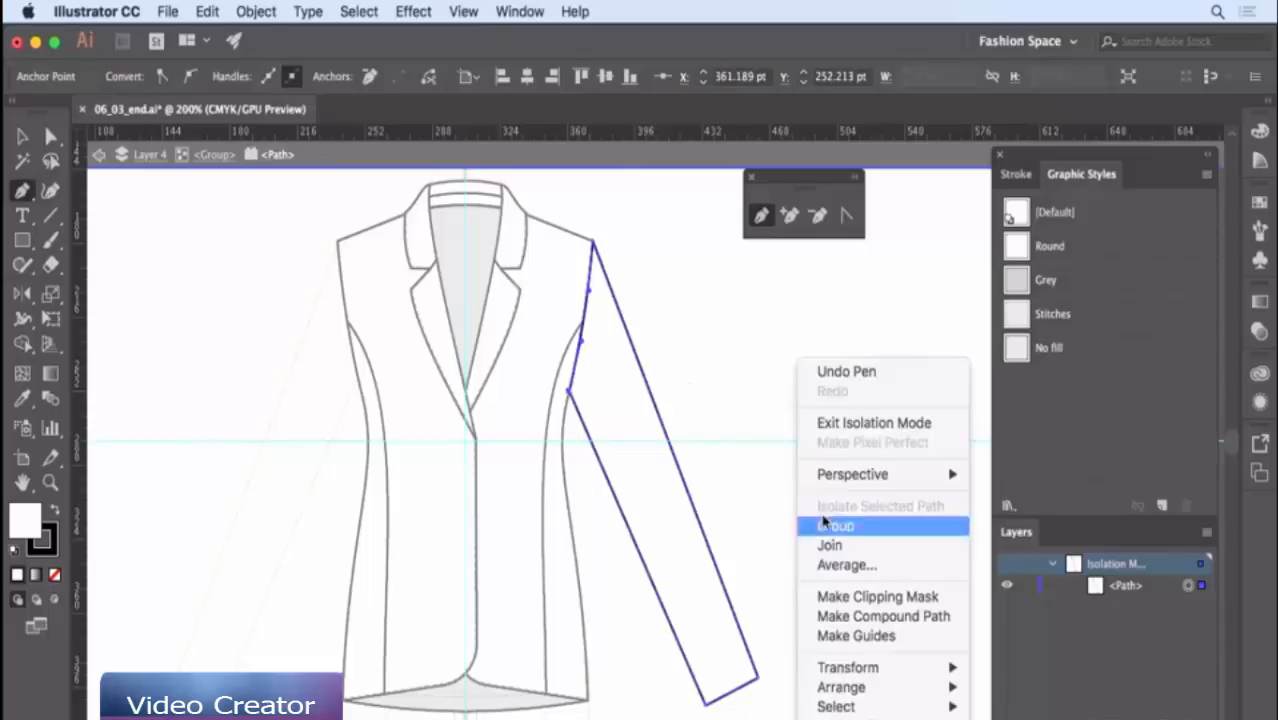
click(841, 435)
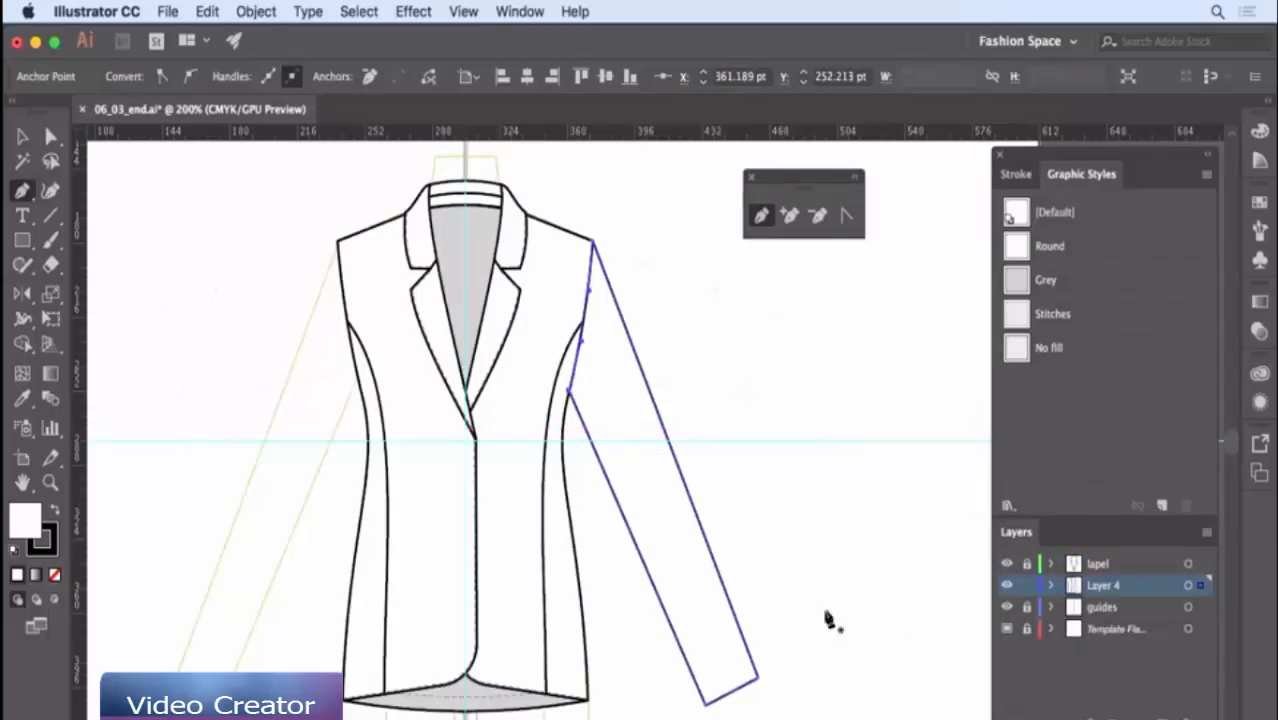
scroll(750, 522, down, 3)
drag(750, 523, 740, 497)
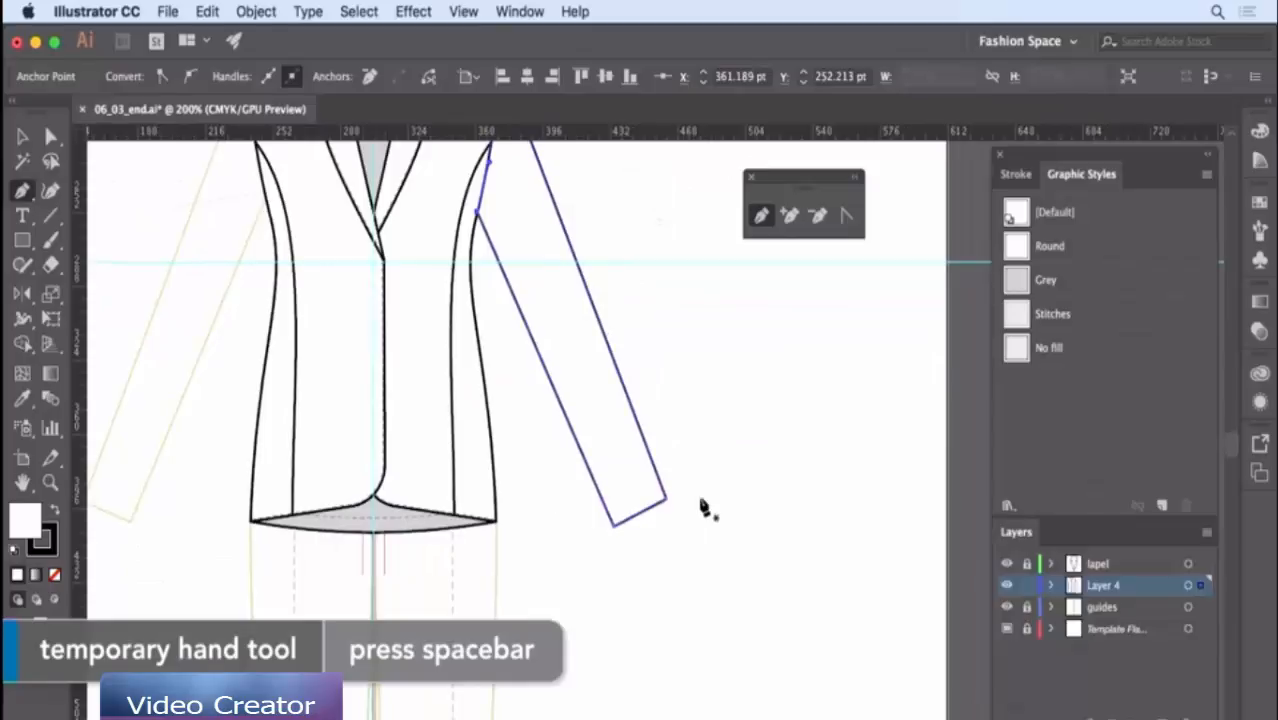
key(z)
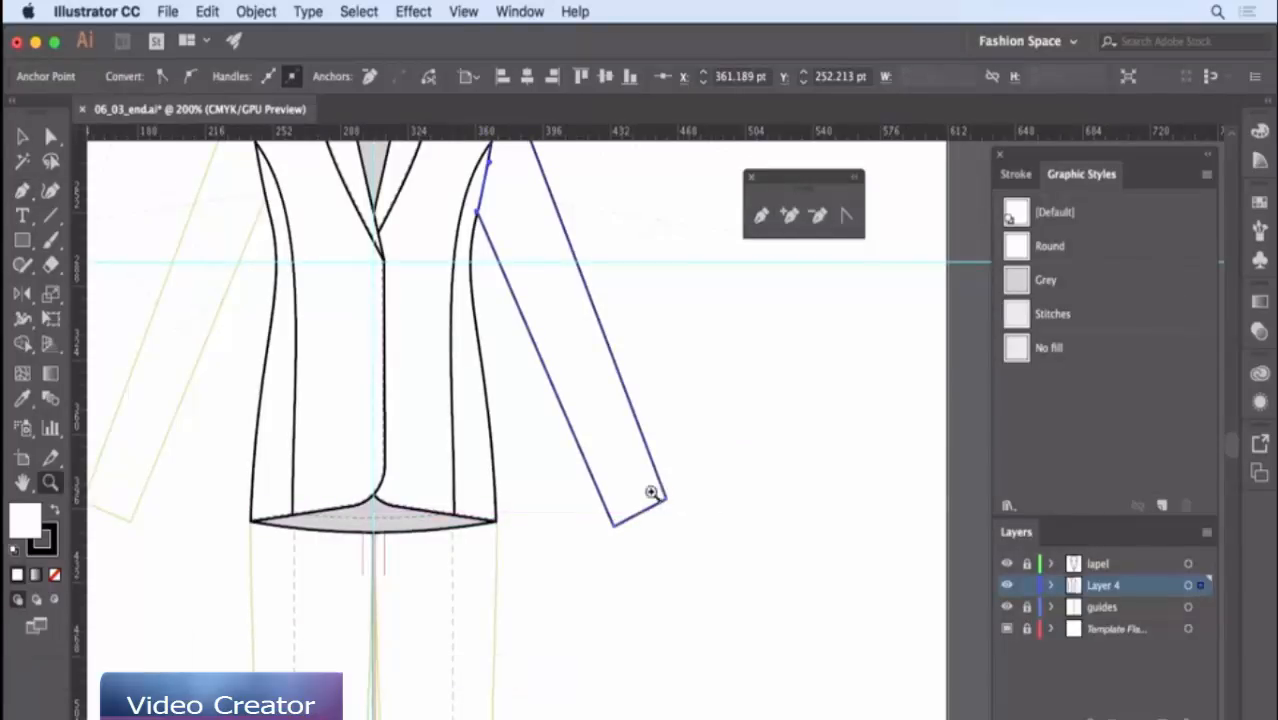
drag(639, 510, 640, 508)
click(759, 218)
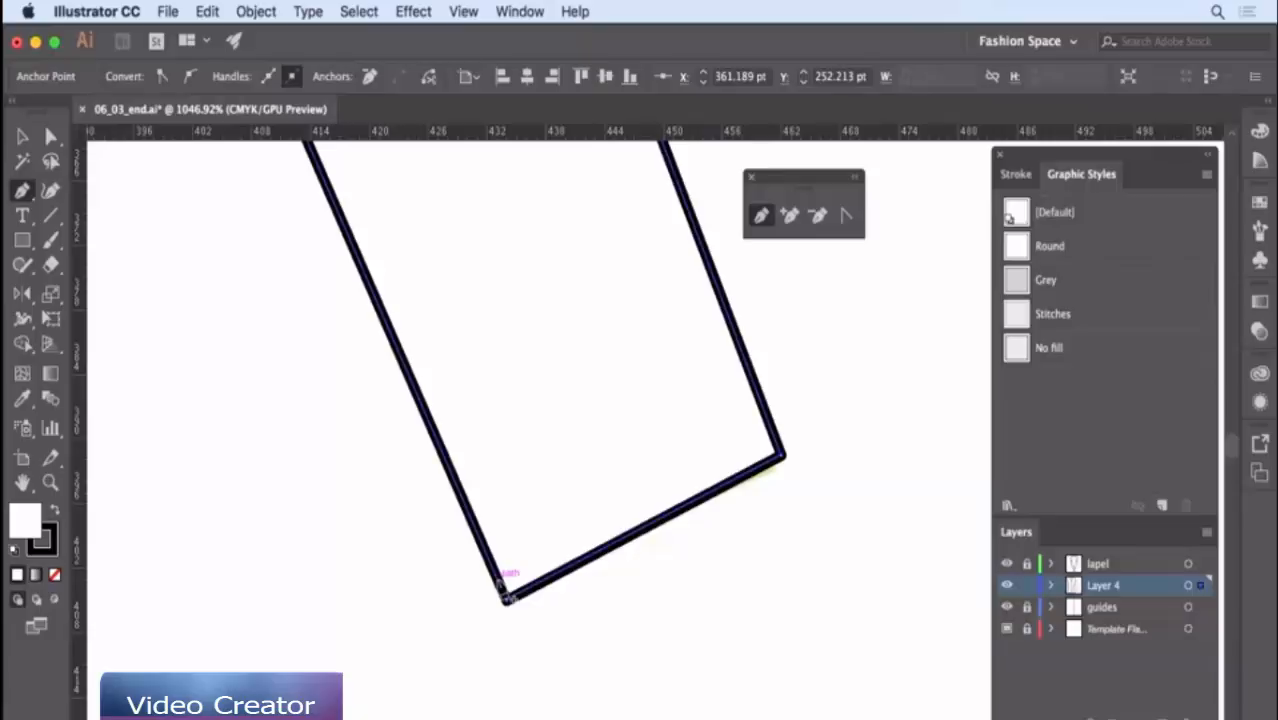
click(505, 596)
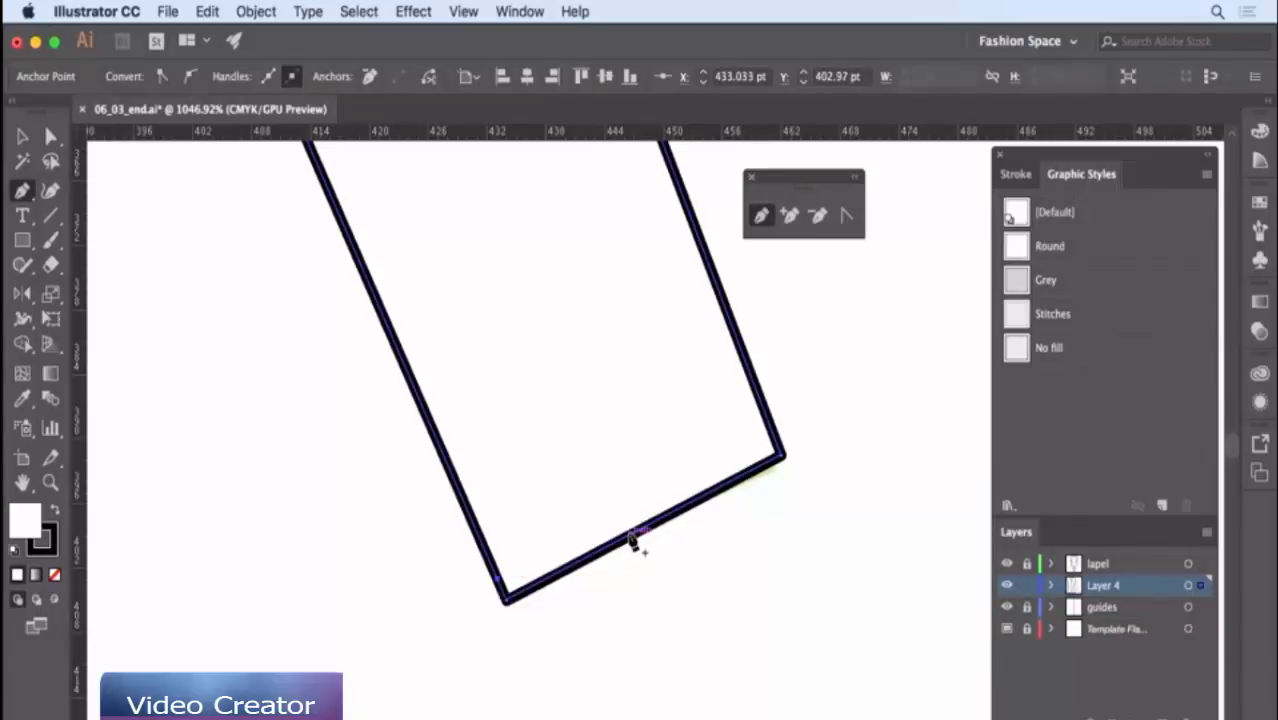
click(631, 541)
- Deselect the sleeve, draw a straight line about 31 pt long just above its cuff edge, and apply the Stitches graphic style
key(v)
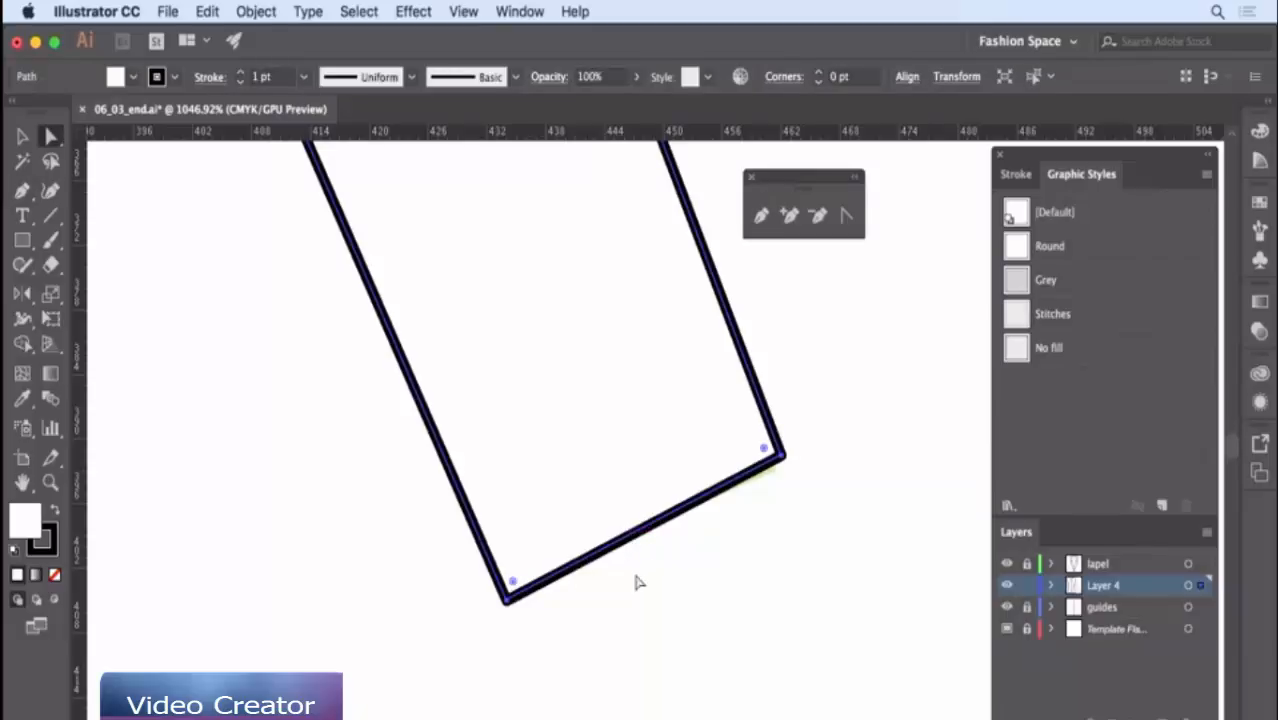
click(637, 584)
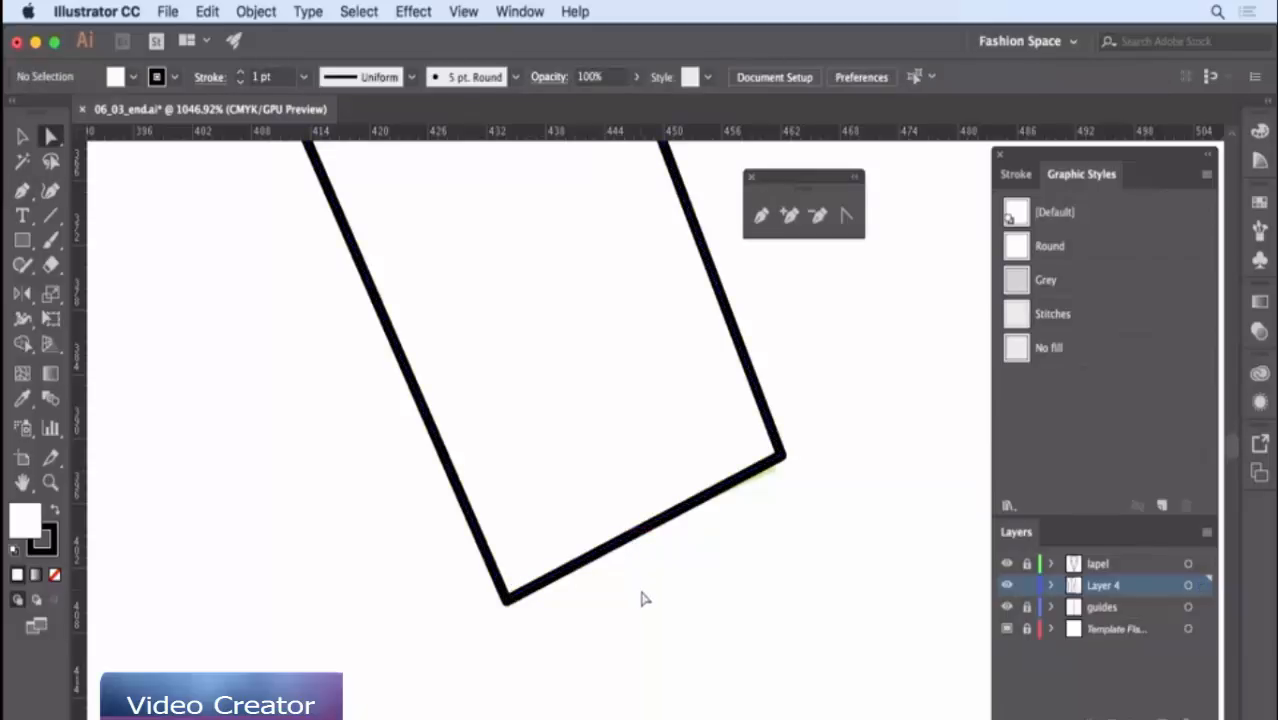
key(p)
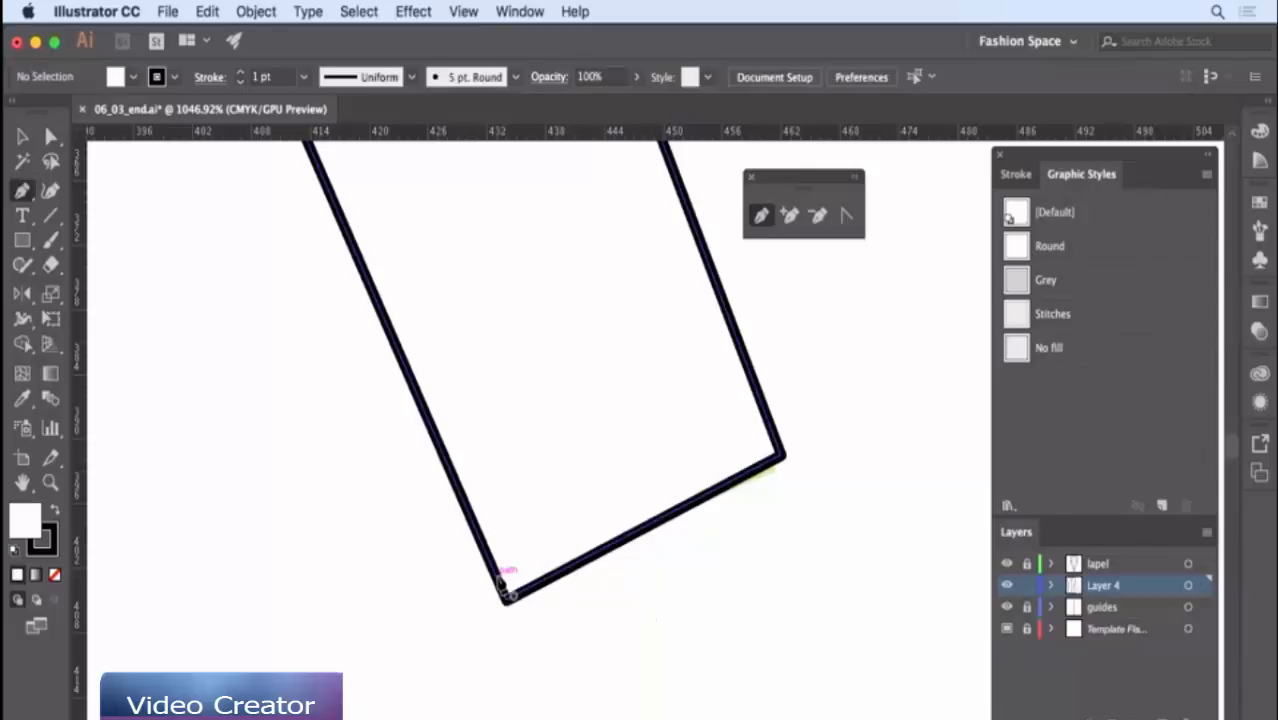
click(505, 580)
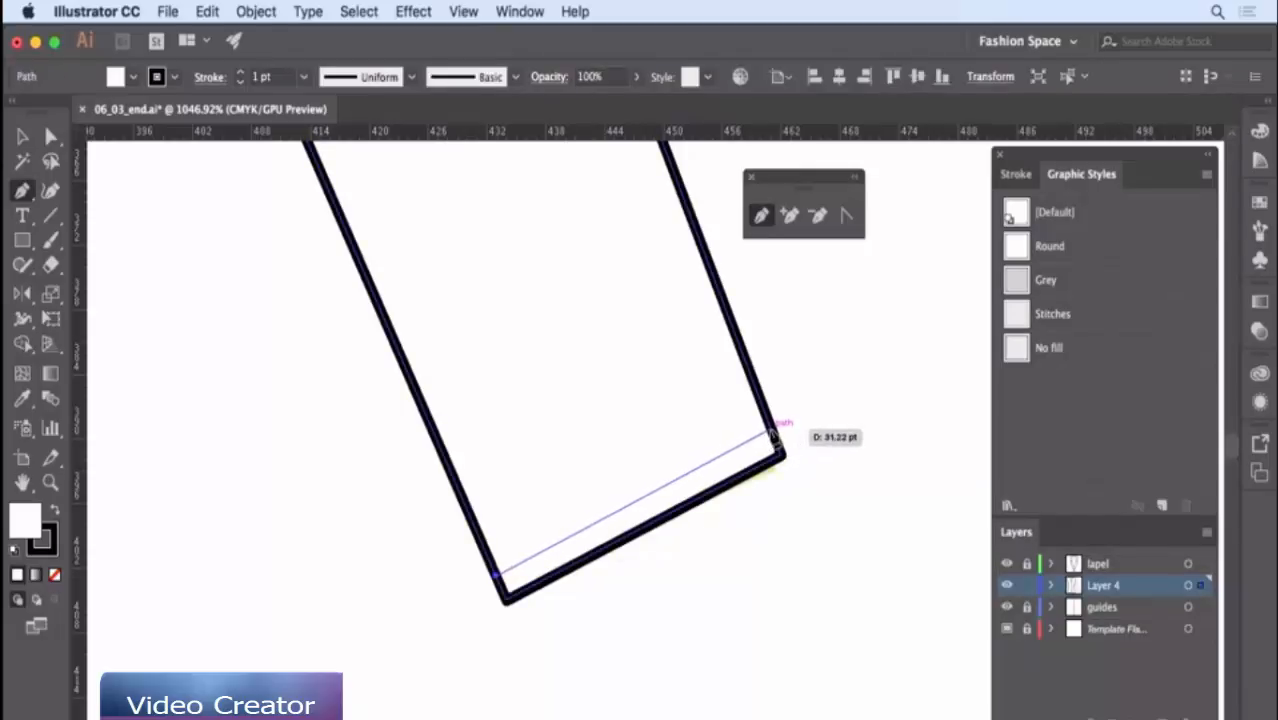
click(776, 434)
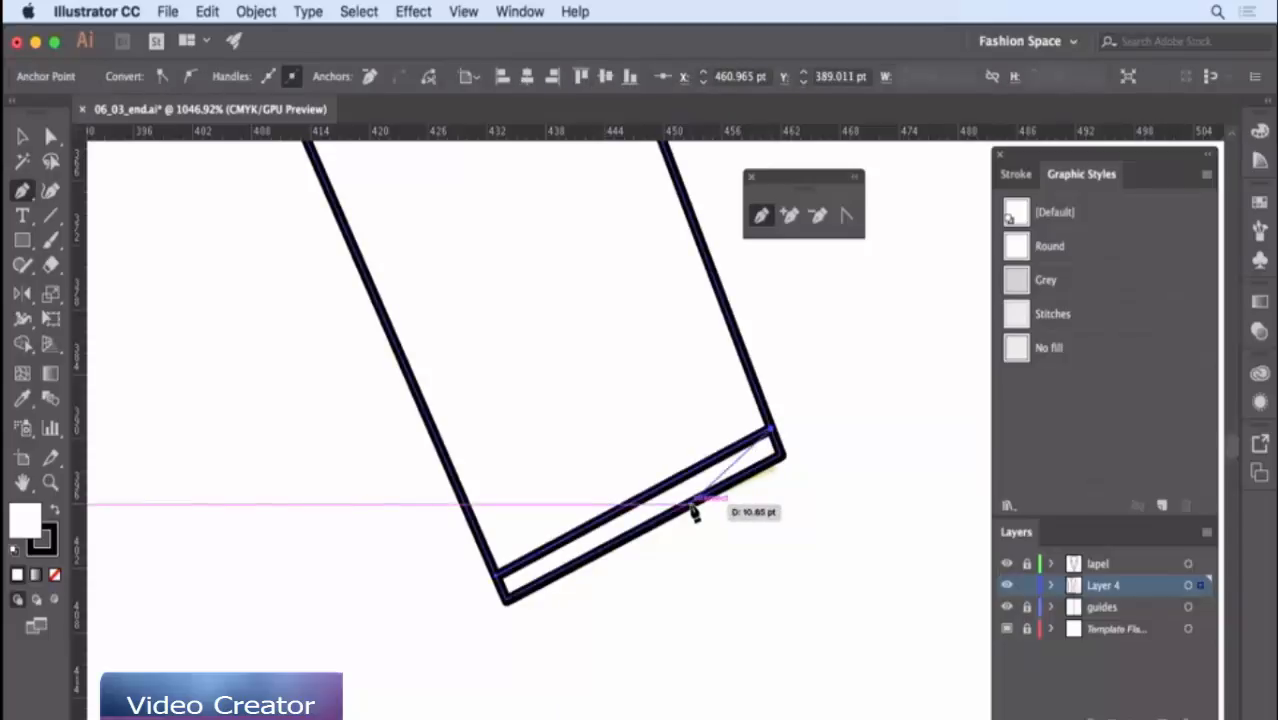
click(1043, 316)
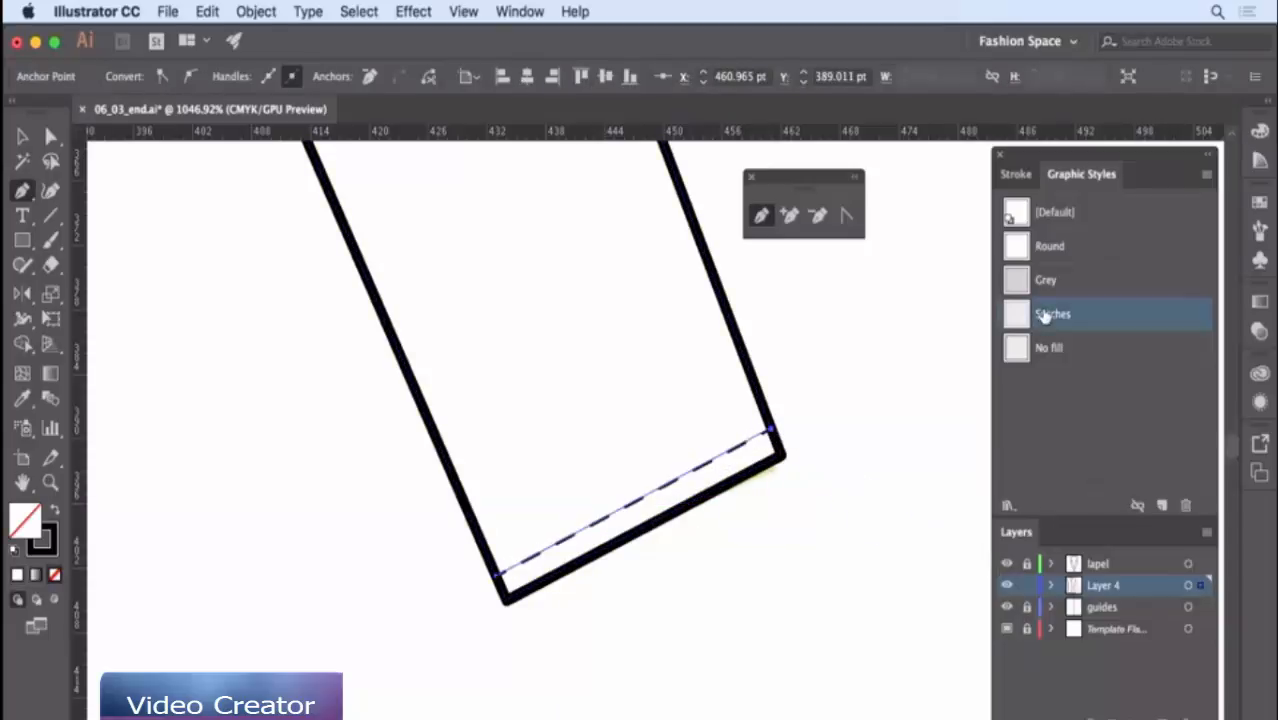
- Draw a straight stitch line about 175 pt long inside the sleeve's inner edge, from the armhole to the cuff
key(super+minus)
key(super+minus)
key(super+minus)
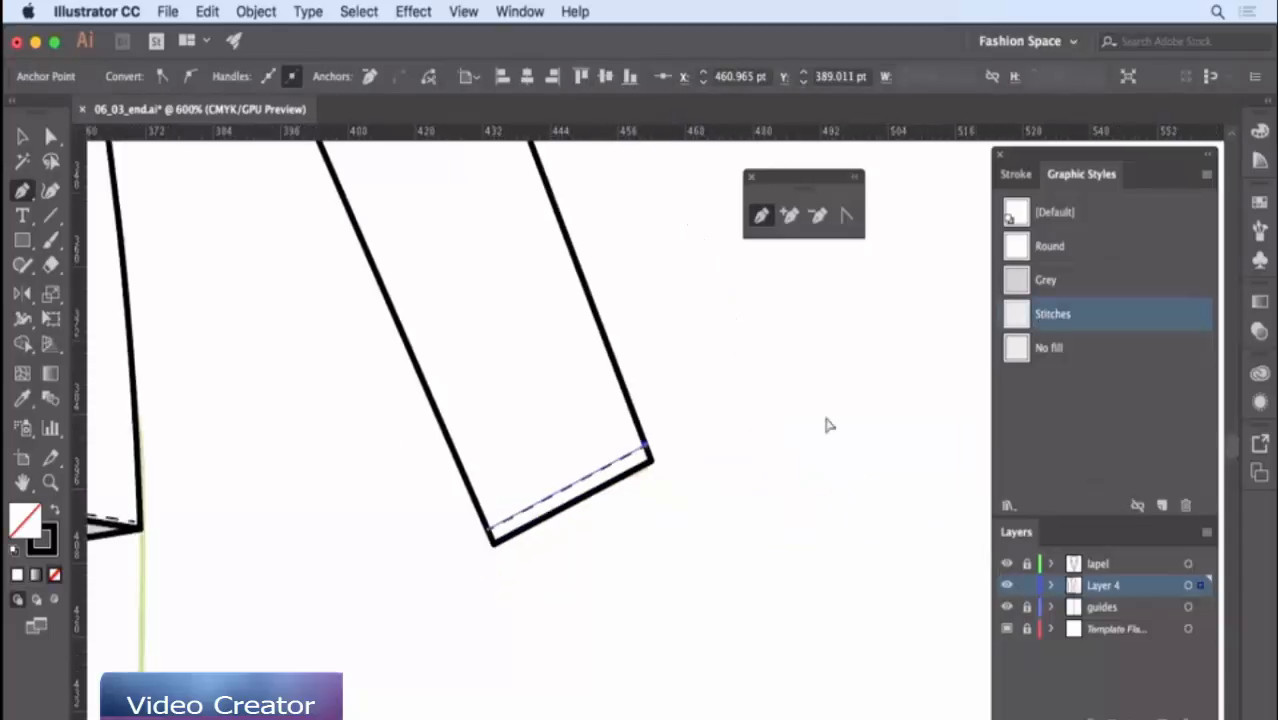
key(super+minus)
drag(688, 320, 789, 469)
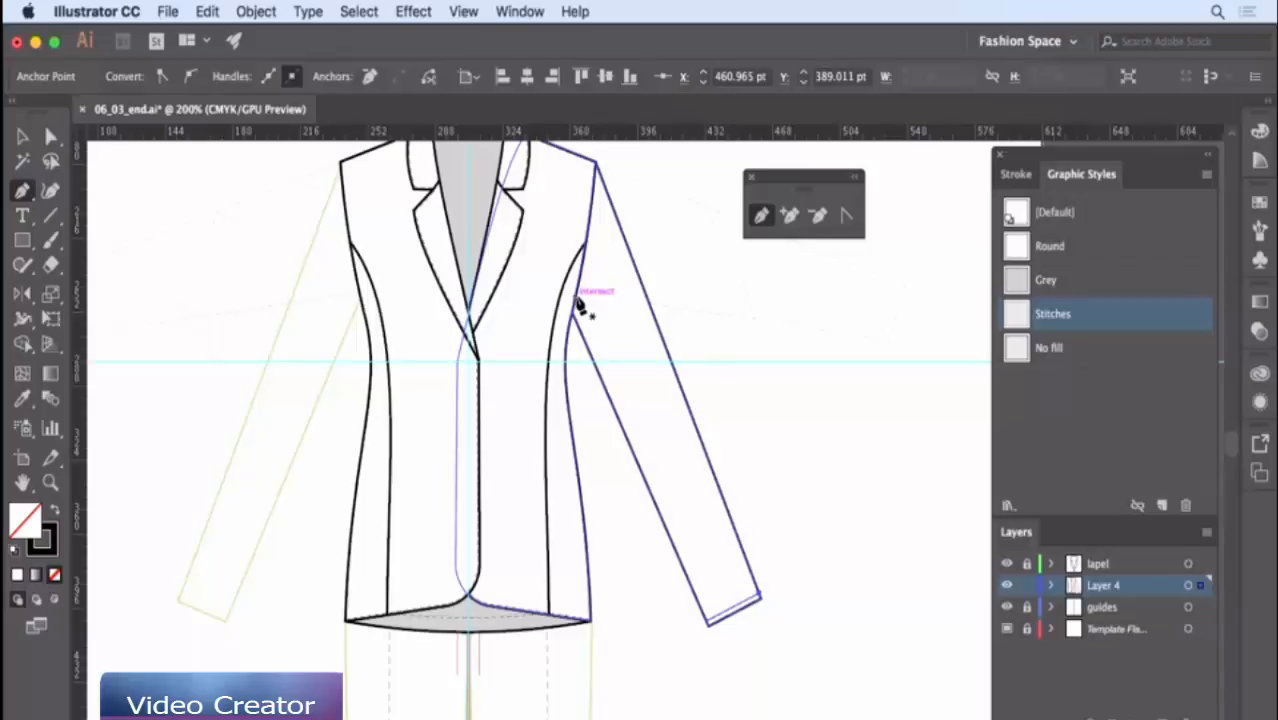
click(578, 299)
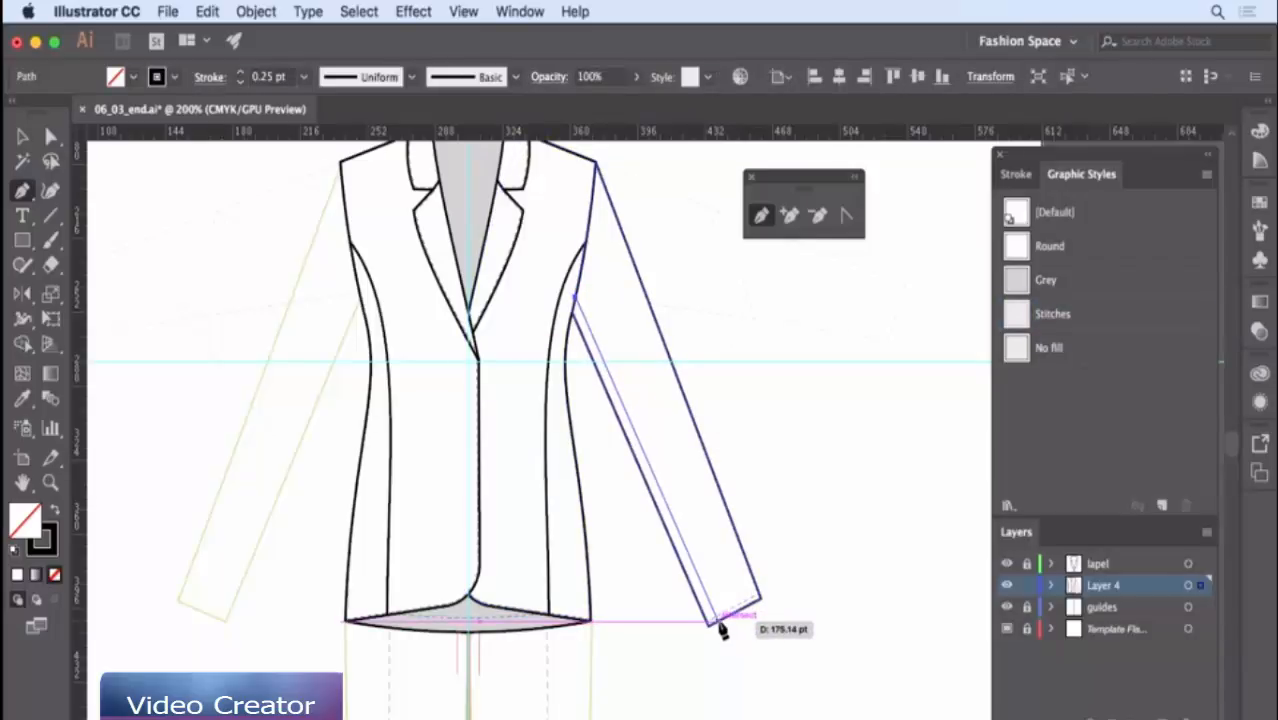
click(720, 623)
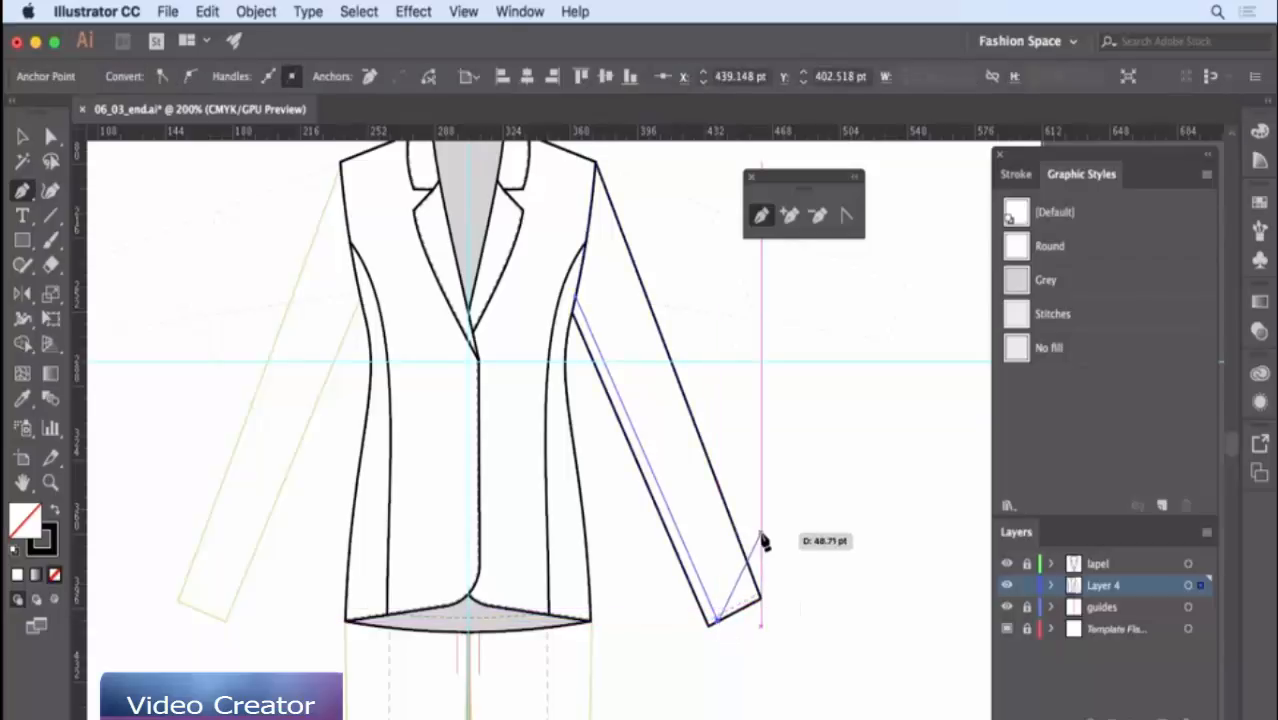
key(v)
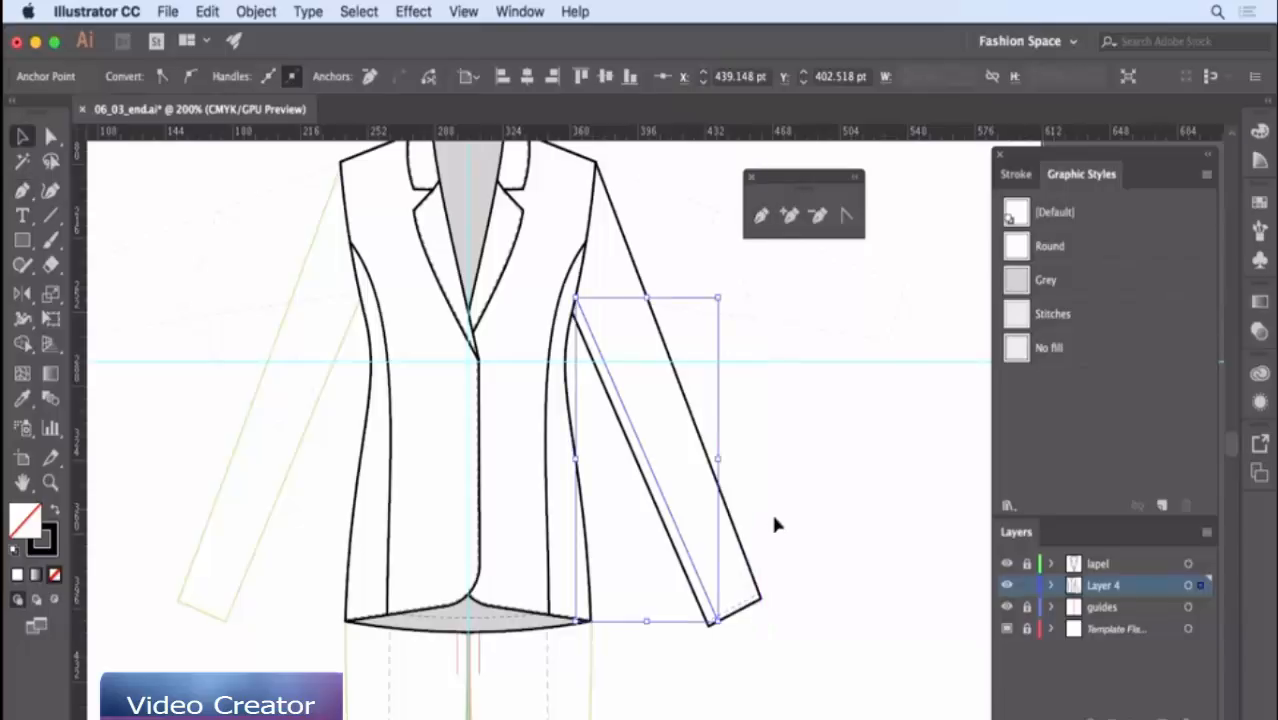
shift+click(690, 630)
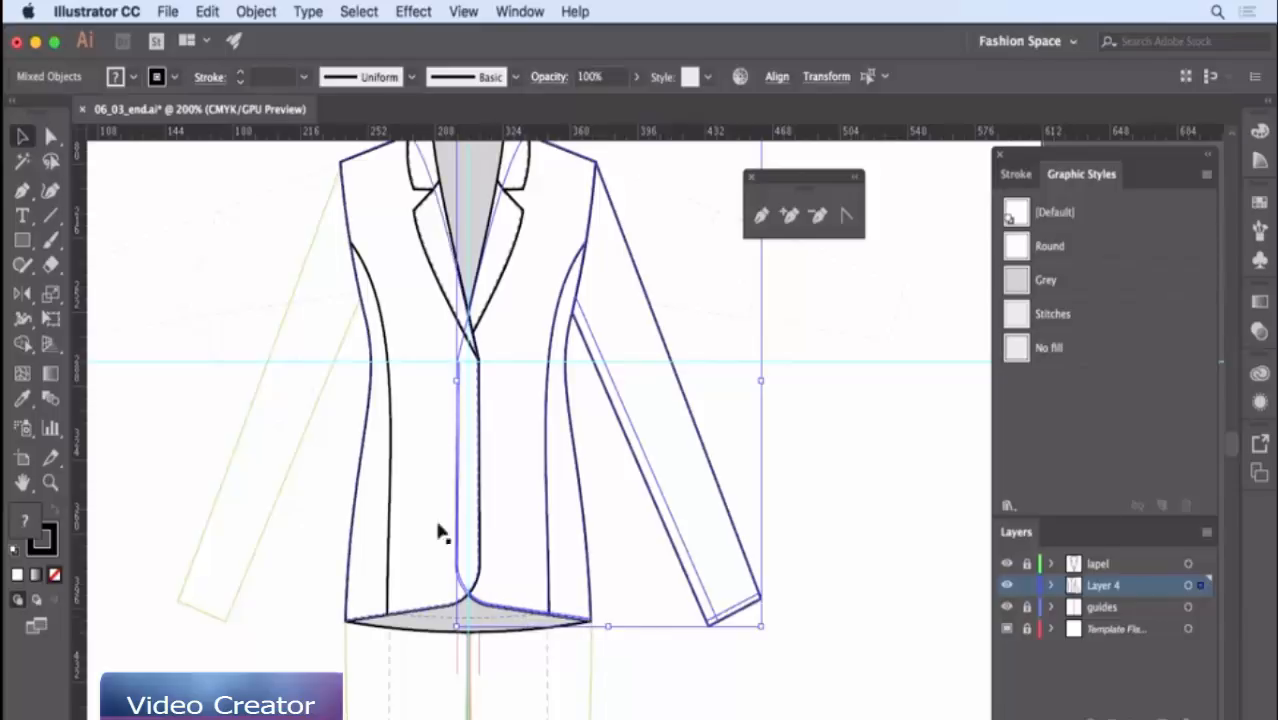
click(866, 496)
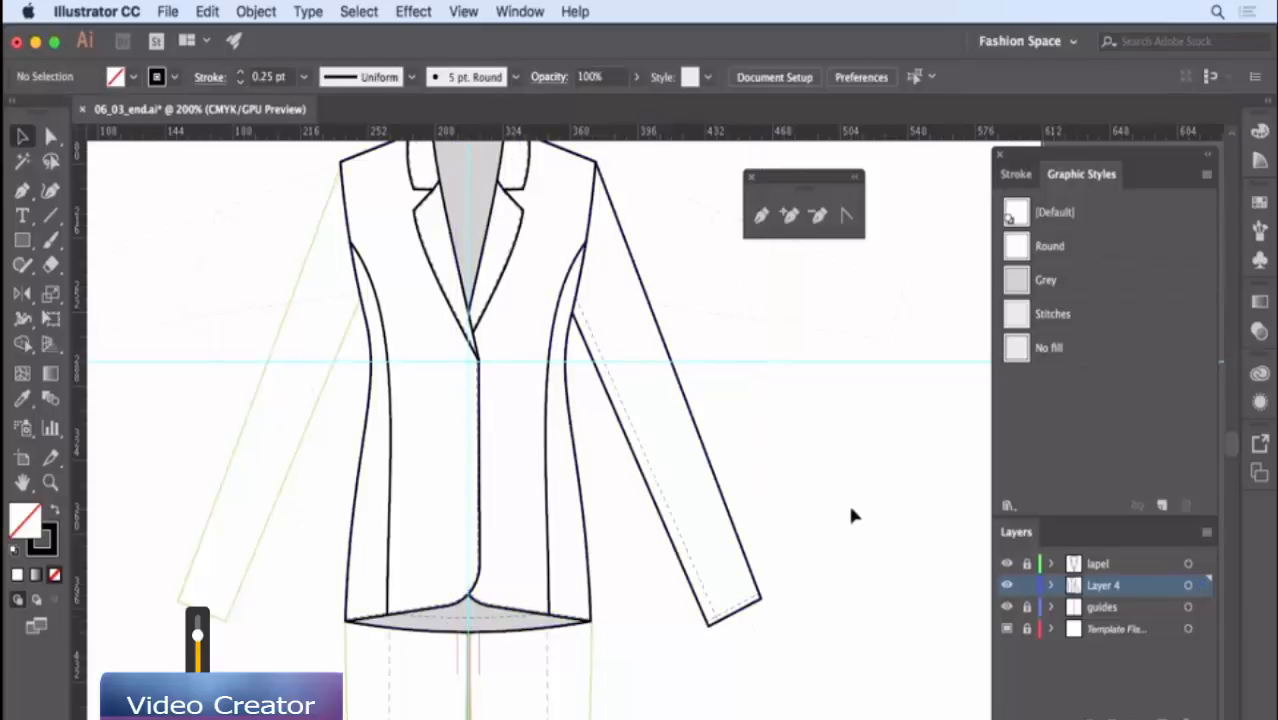
drag(846, 501, 692, 656)
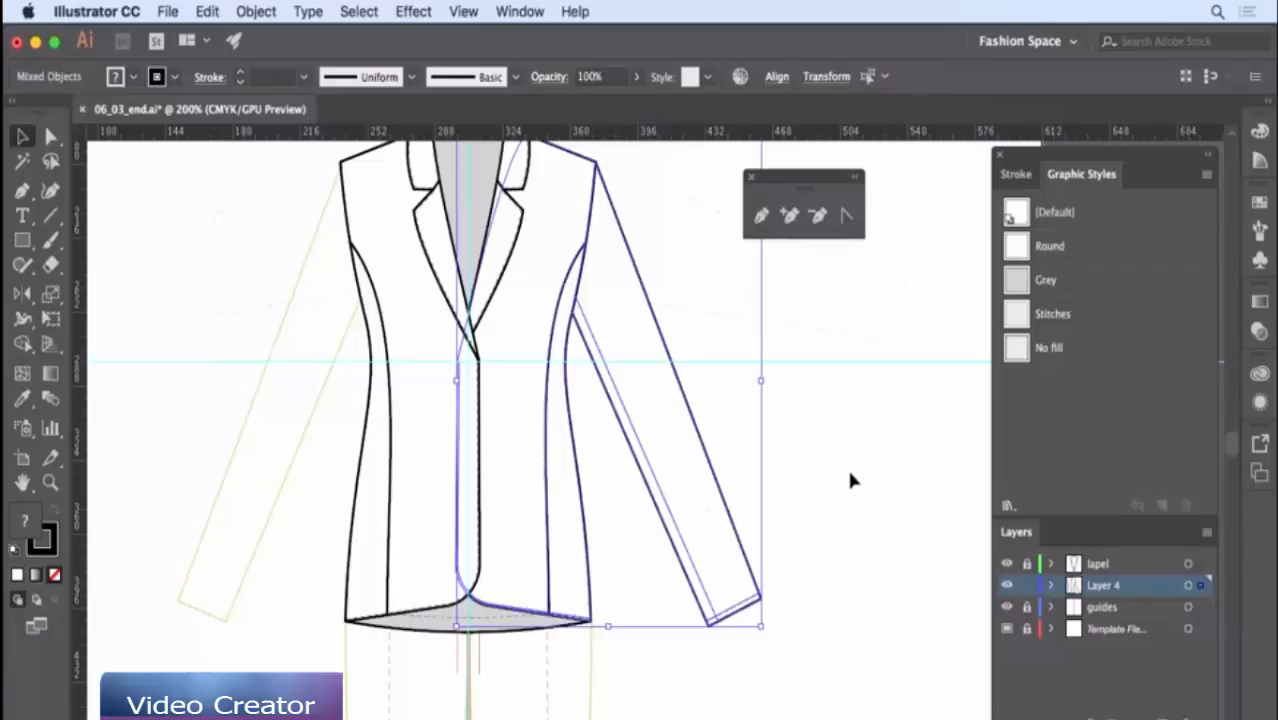
key(Up)
key(Up)
key(Up)
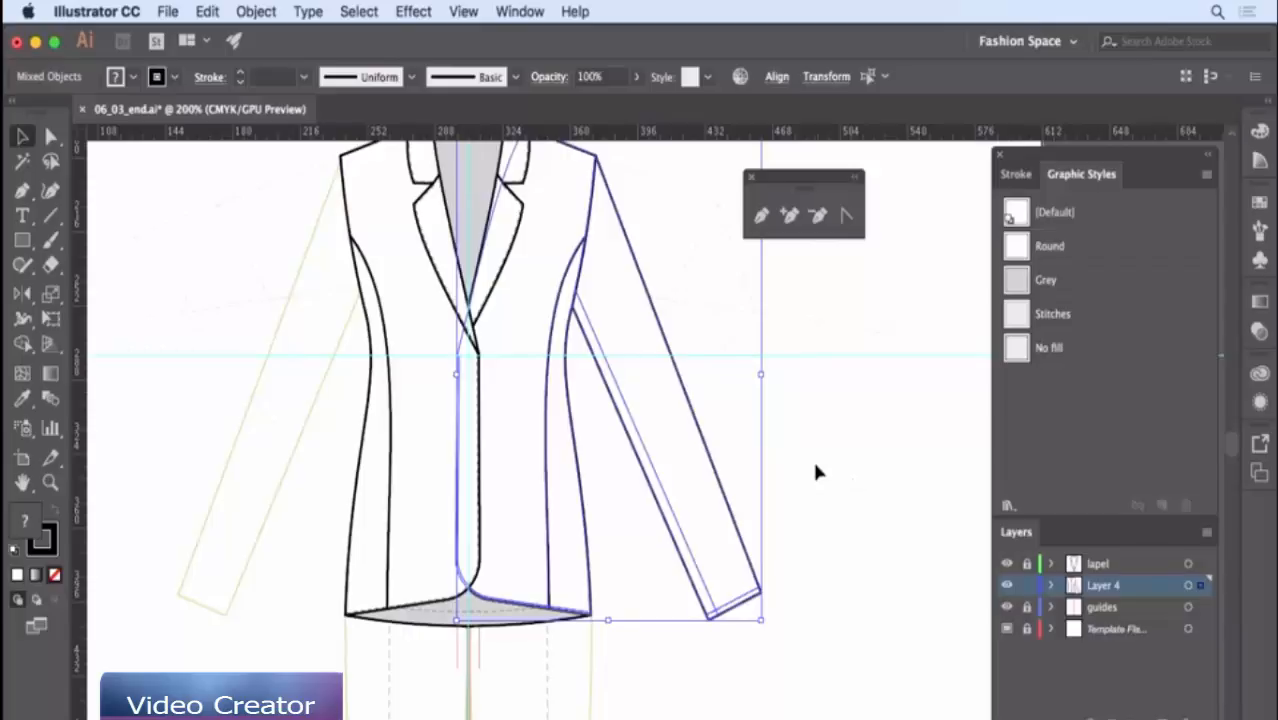
click(815, 465)
- Ungroup the group that holds the right-hand front panel and the sleeve outline, and clear the selection
click(651, 485)
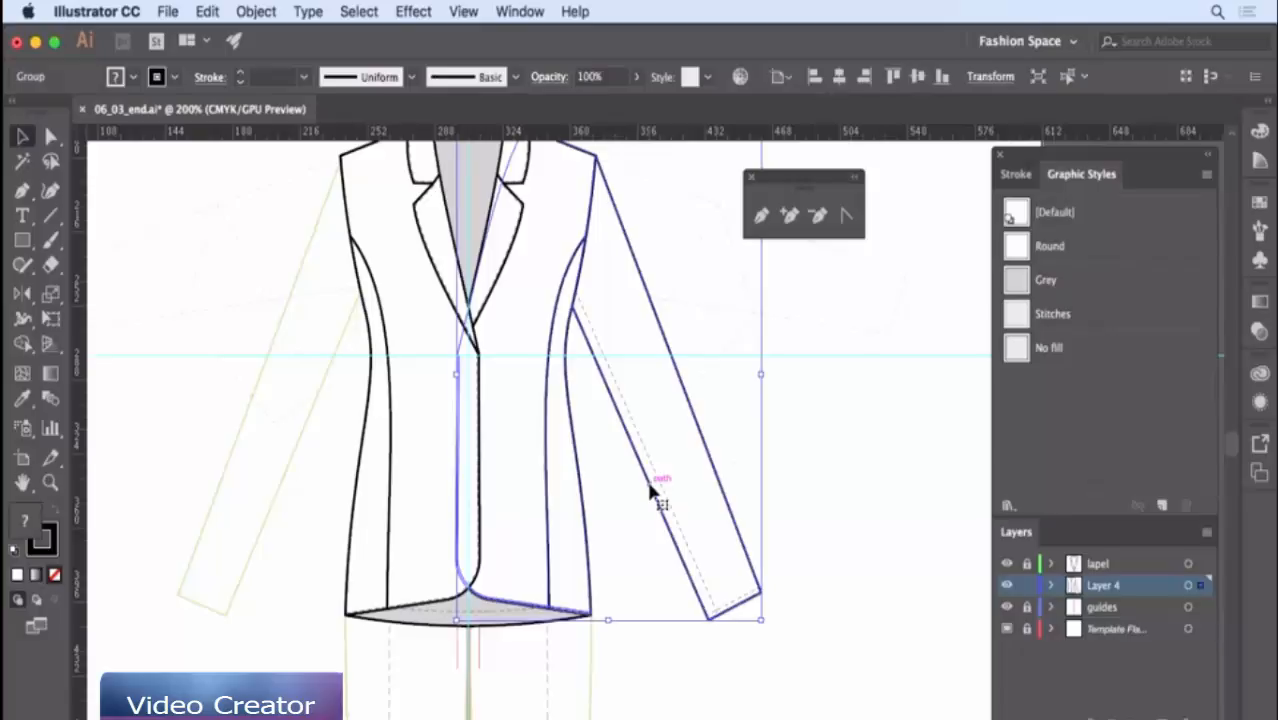
right_click(853, 419)
click(895, 588)
drag(846, 451, 786, 539)
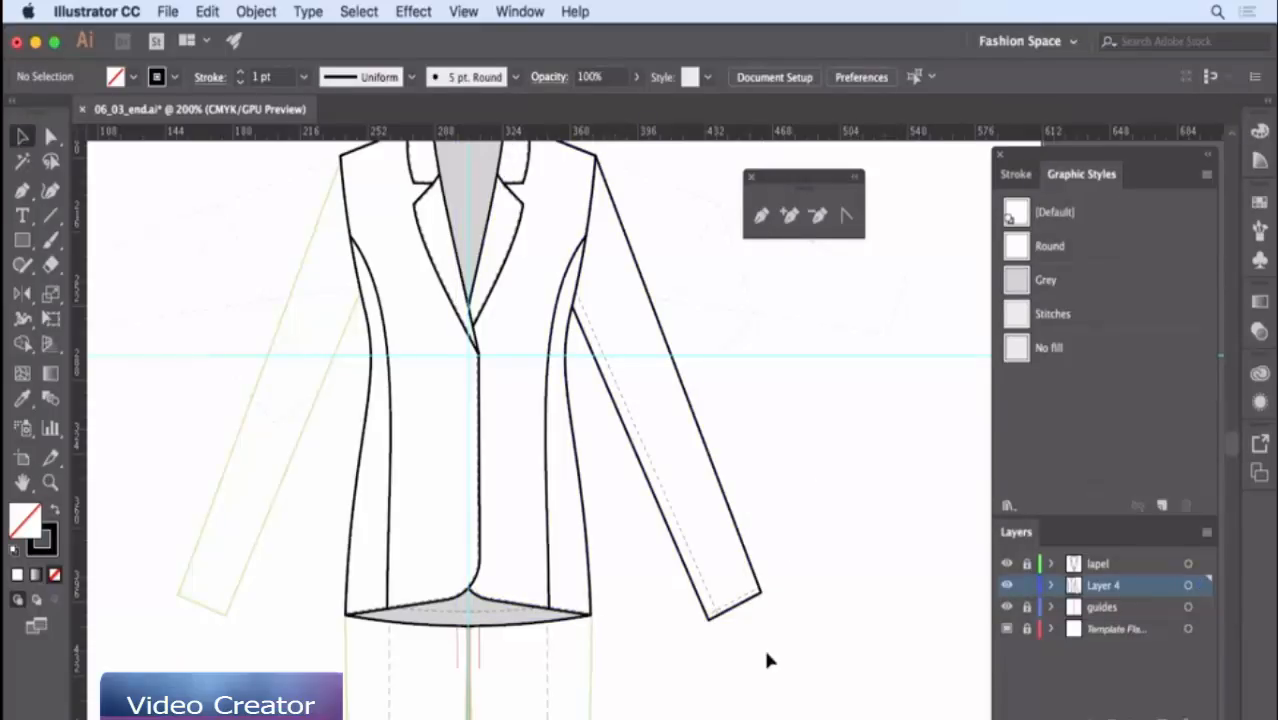
- Apply the No fill graphic style to the long line inside the sleeve's inner edge and clear the selection
click(696, 563)
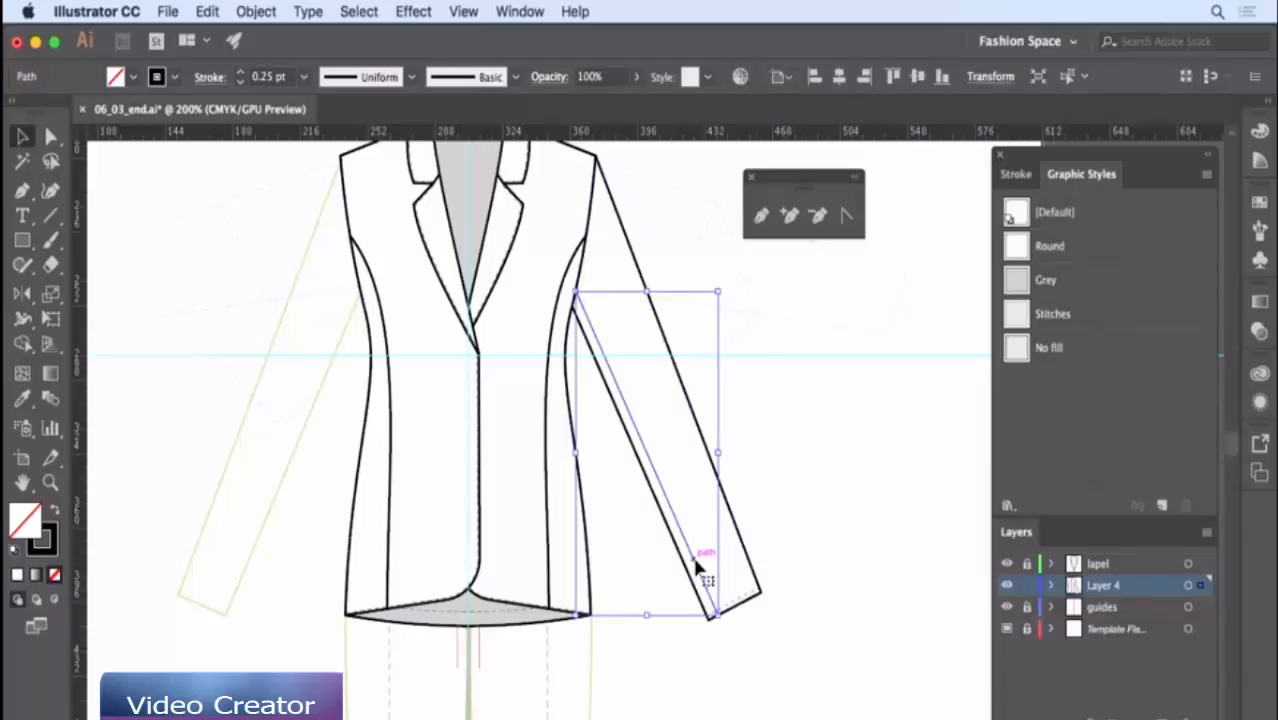
click(1052, 348)
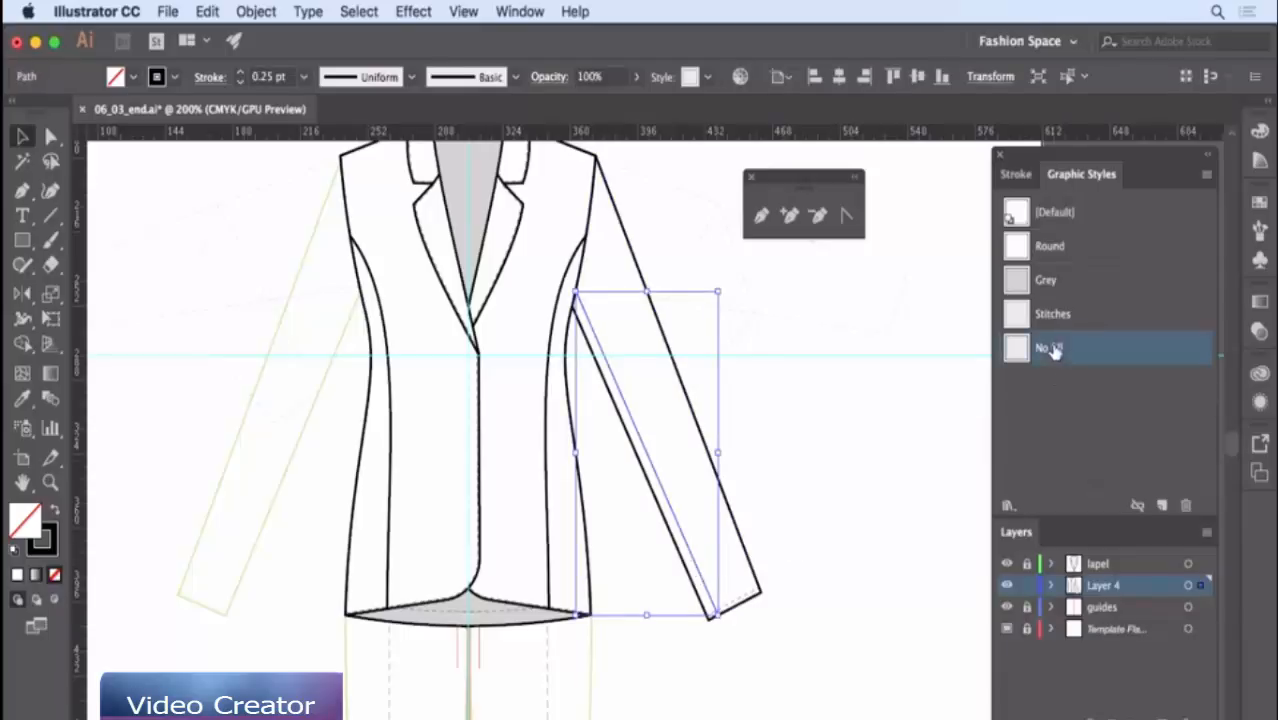
click(786, 465)
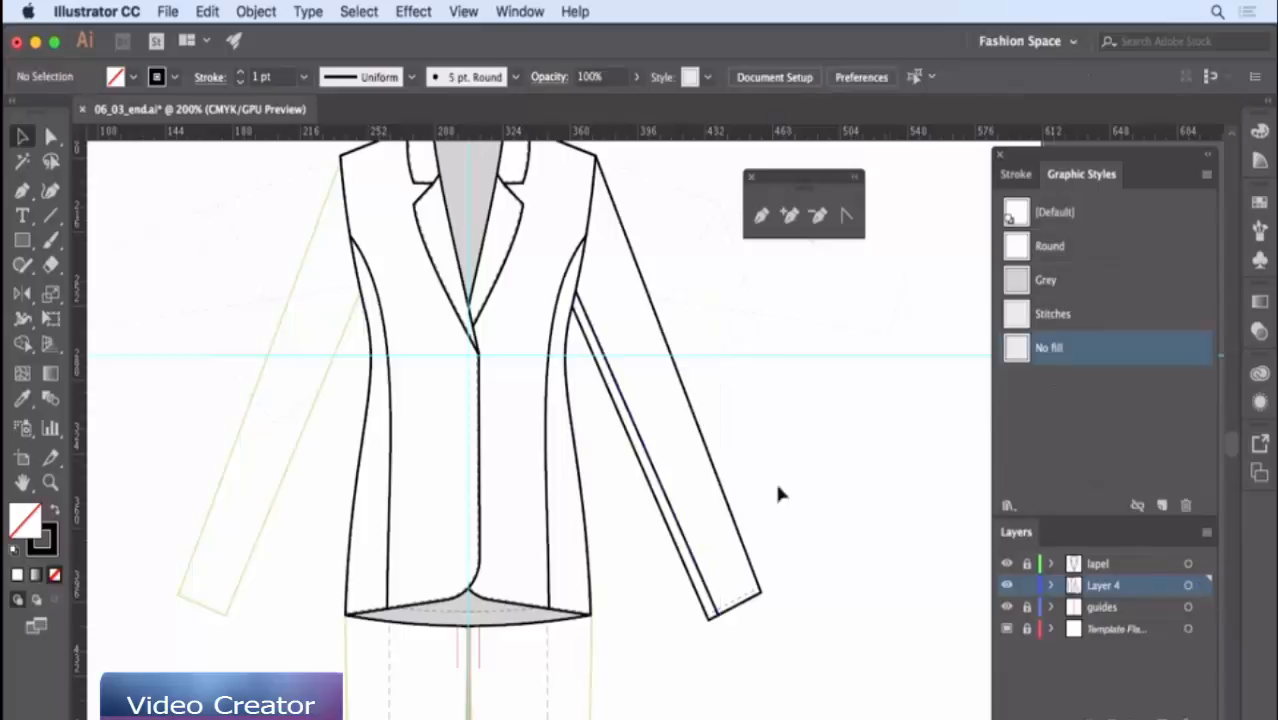
- Group the sleeve outline with its inner seam line and cuff stitch line
click(700, 590)
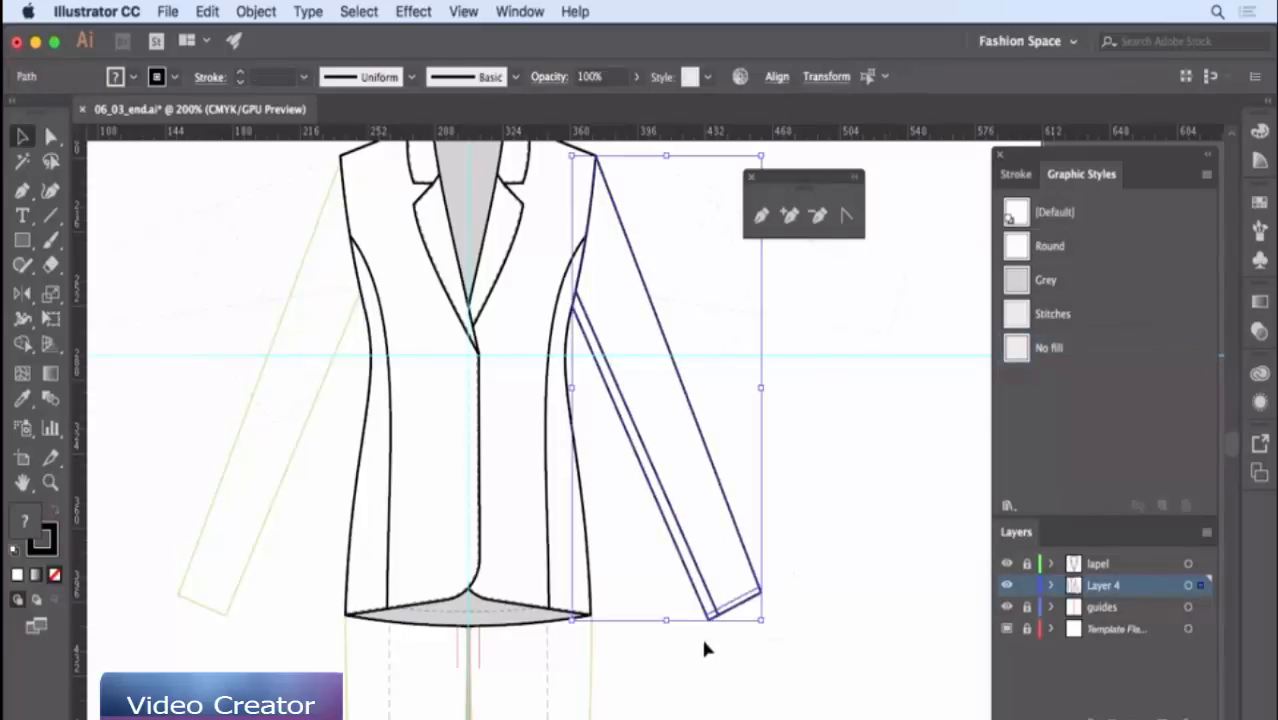
right_click(823, 430)
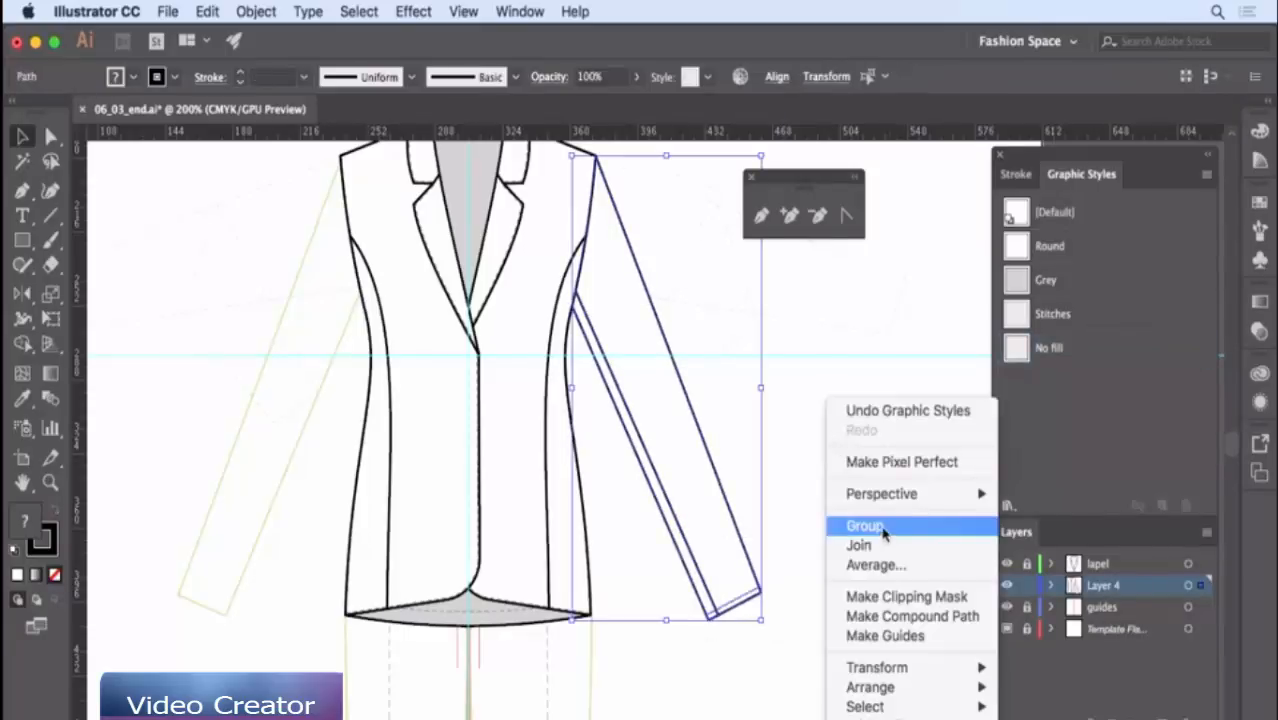
click(872, 527)
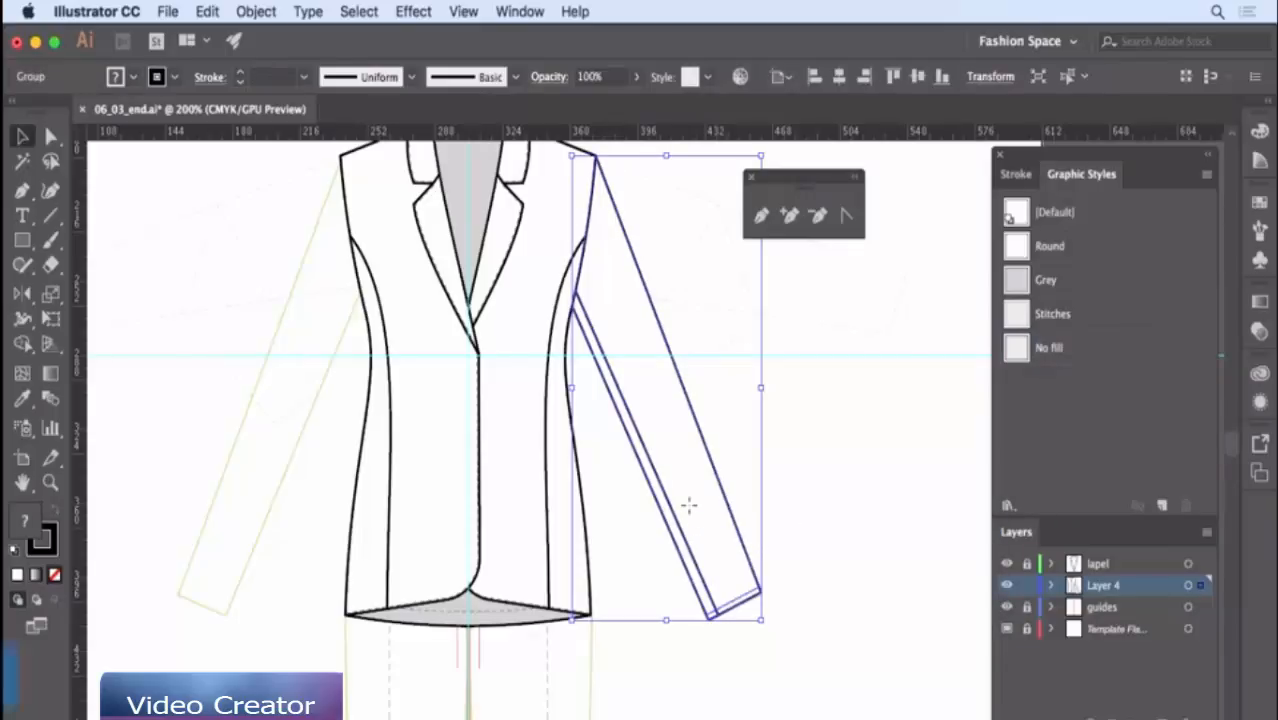
- Reflect a copy of the sleeve group across the vertical axis at the jacket's centre guide, and deselect it
key(o)
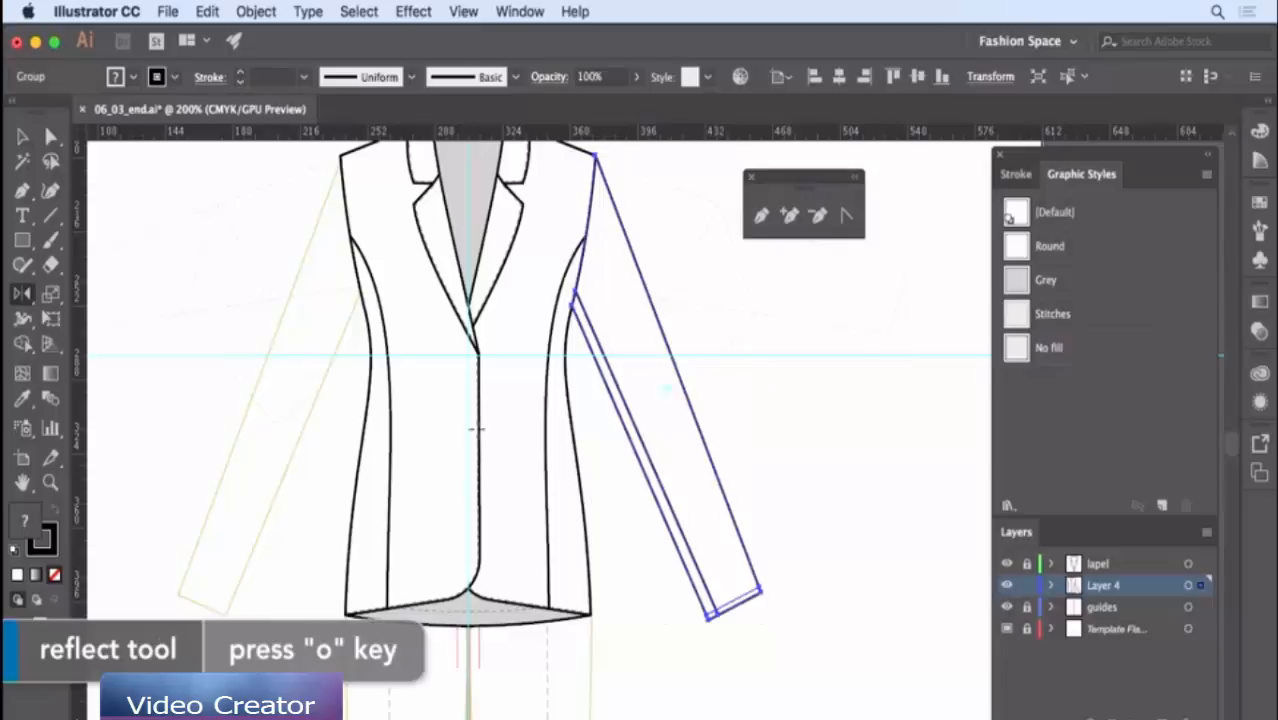
alt+click(467, 440)
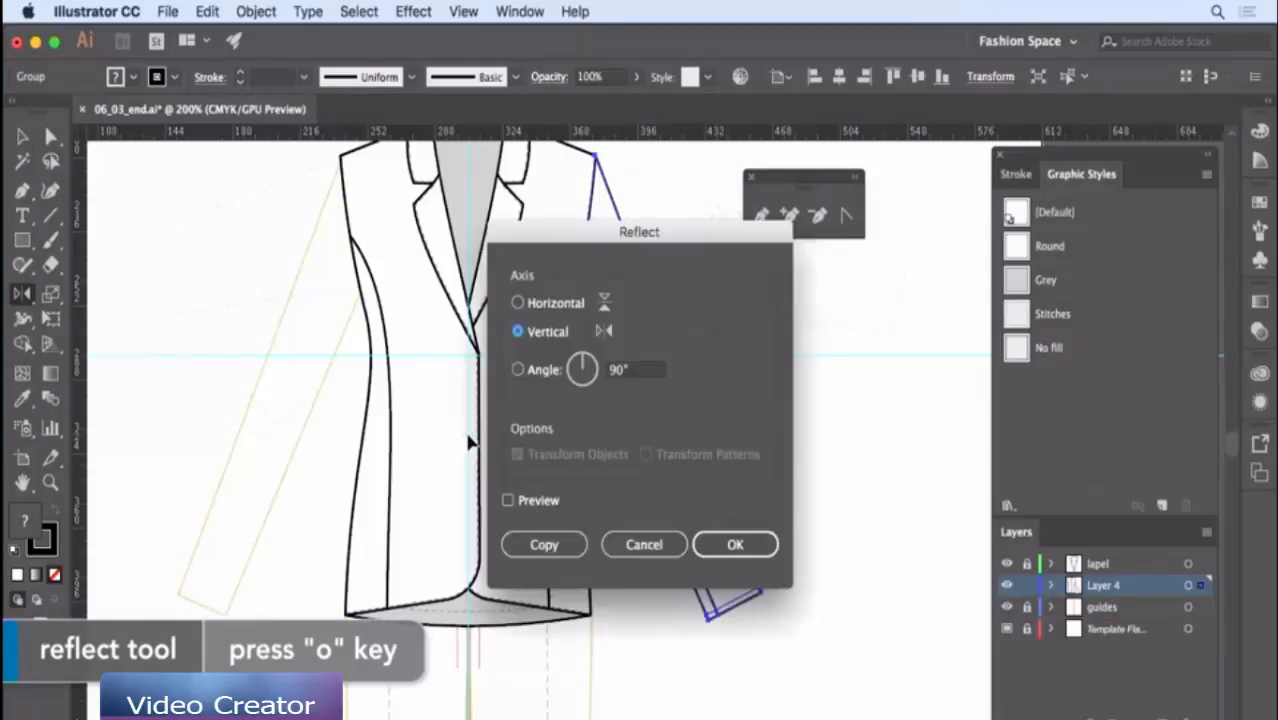
click(539, 540)
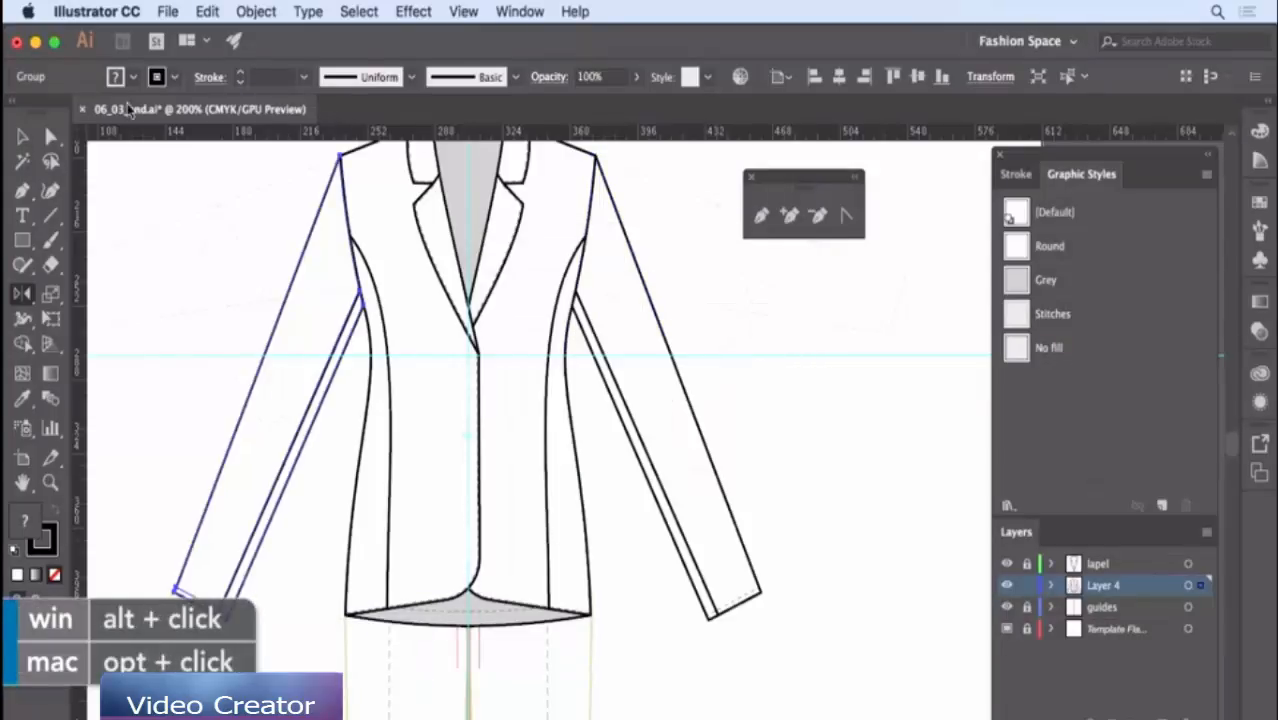
click(24, 137)
click(230, 238)
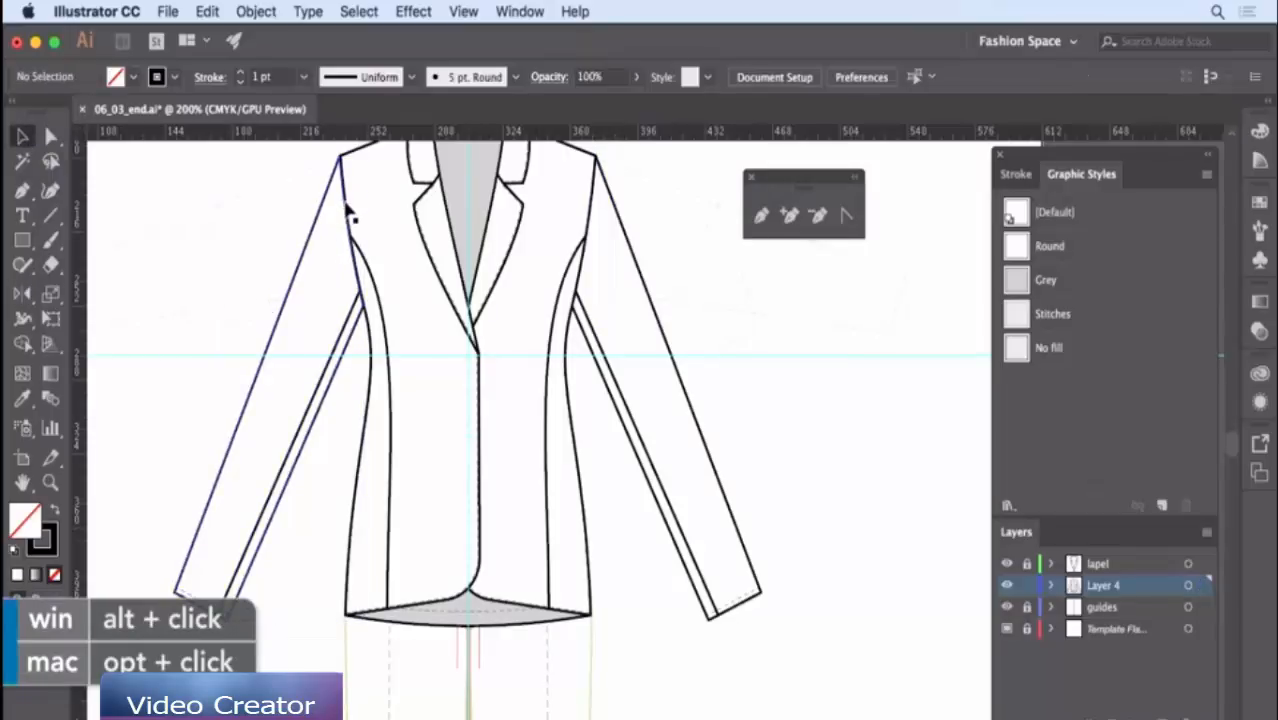
- Nudge the mirrored sleeve slightly so it lines up with the jacket's armhole, and deselect it
click(316, 365)
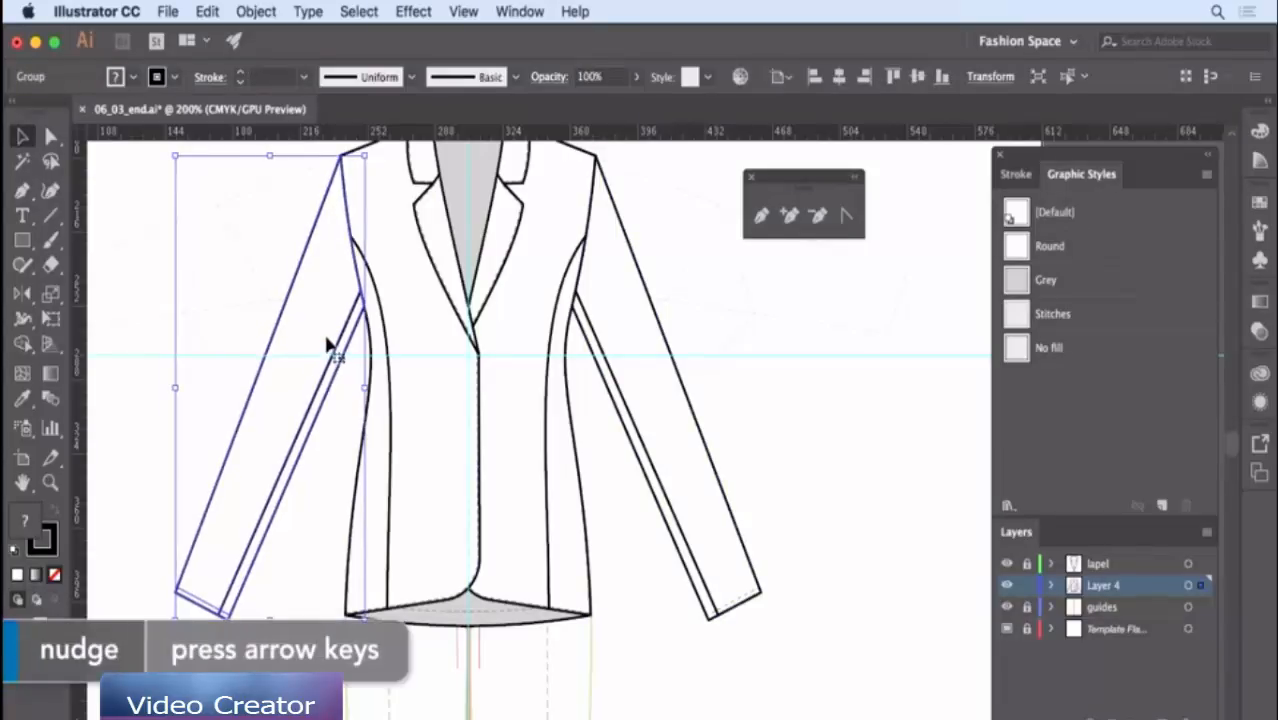
click(825, 376)
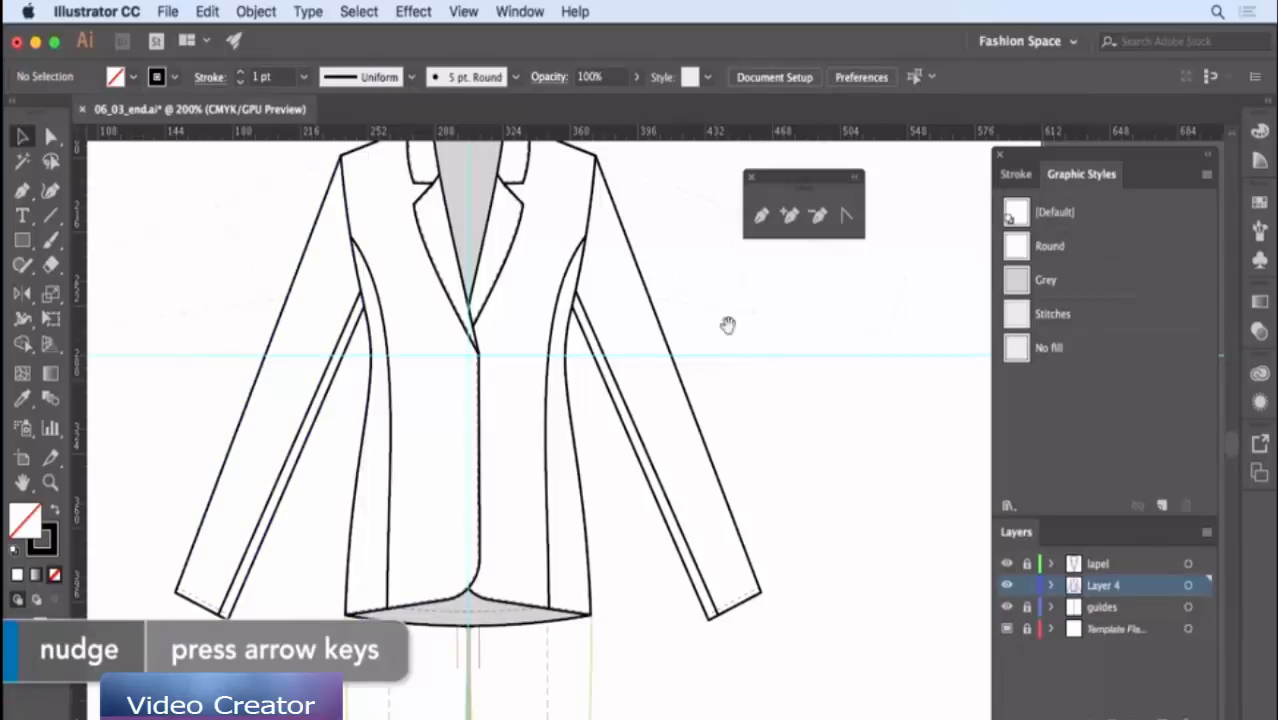
drag(727, 325, 756, 379)
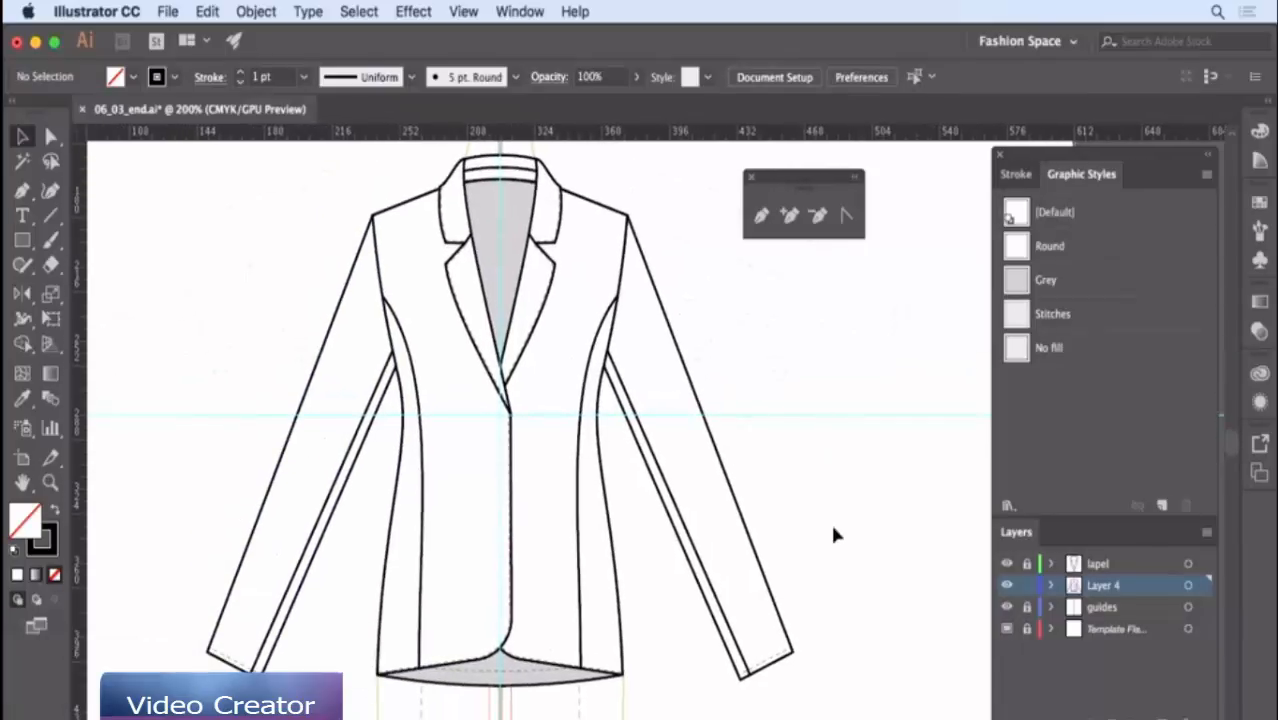
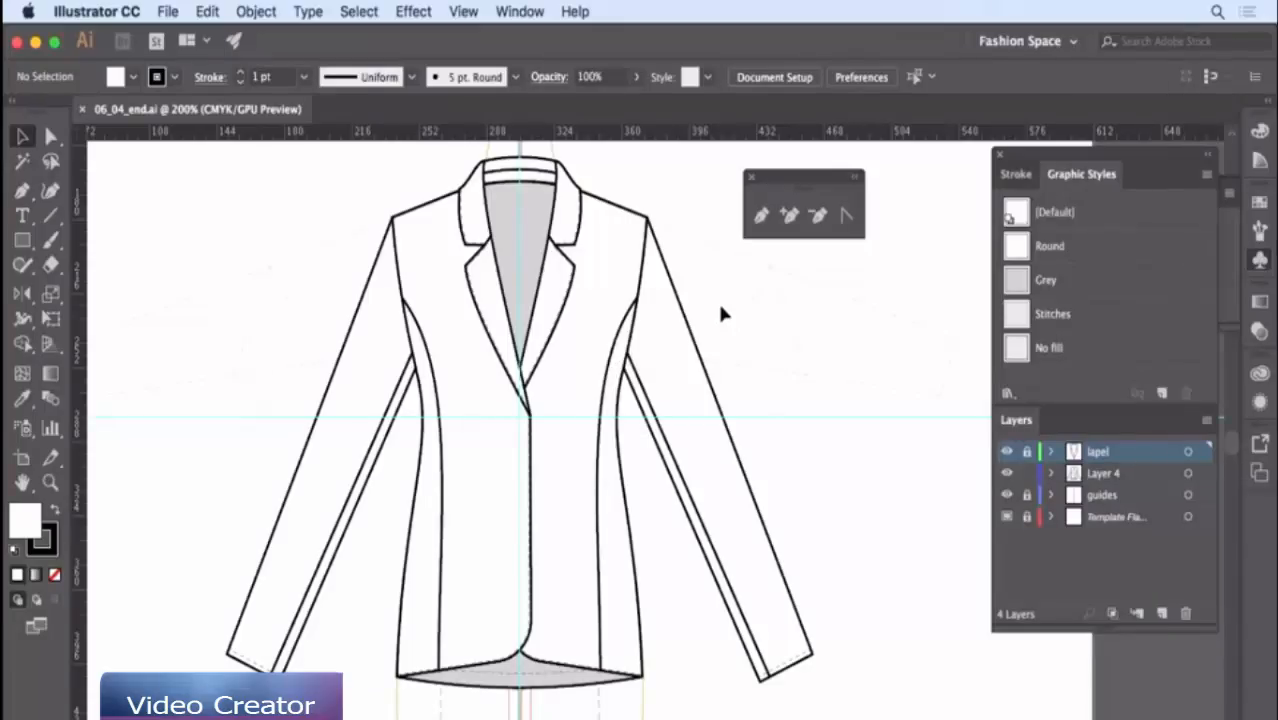
- Unlock the lapel layer, add a copy of the line across the back collar slightly below it in the Stitches graphic style, and relock the layer
click(50, 484)
click(521, 175)
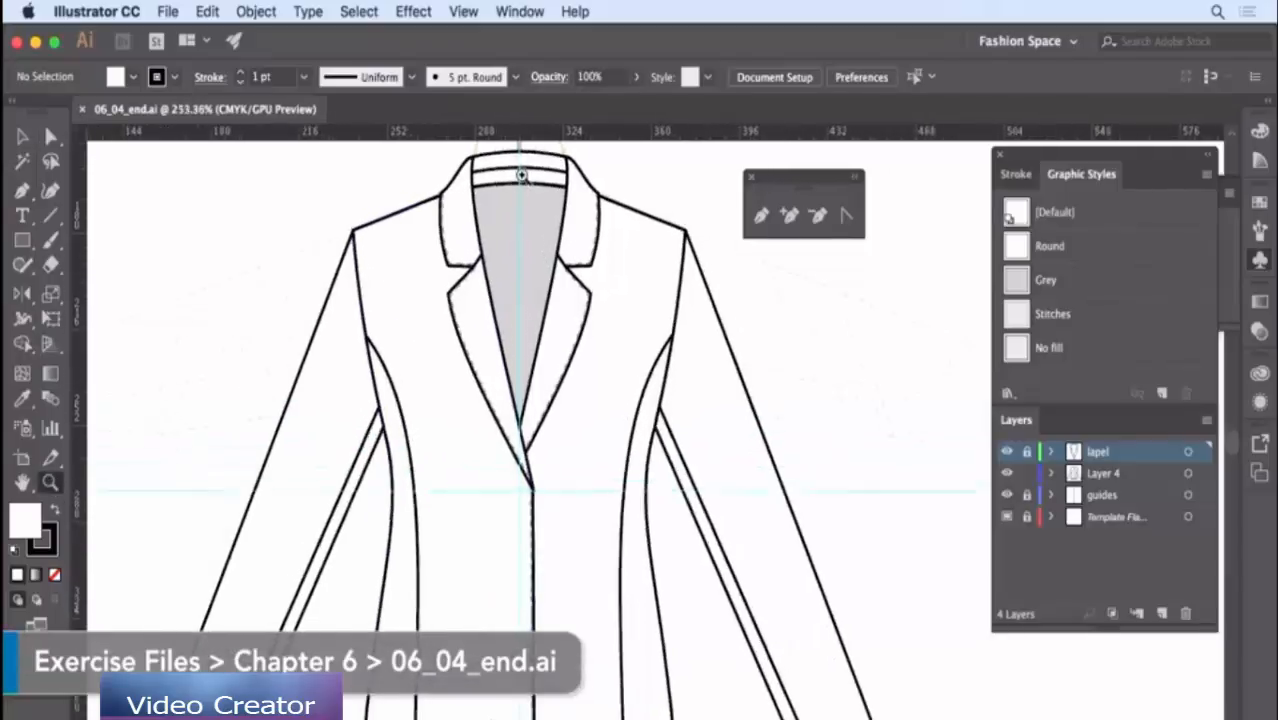
key(space)
drag(553, 188, 550, 271)
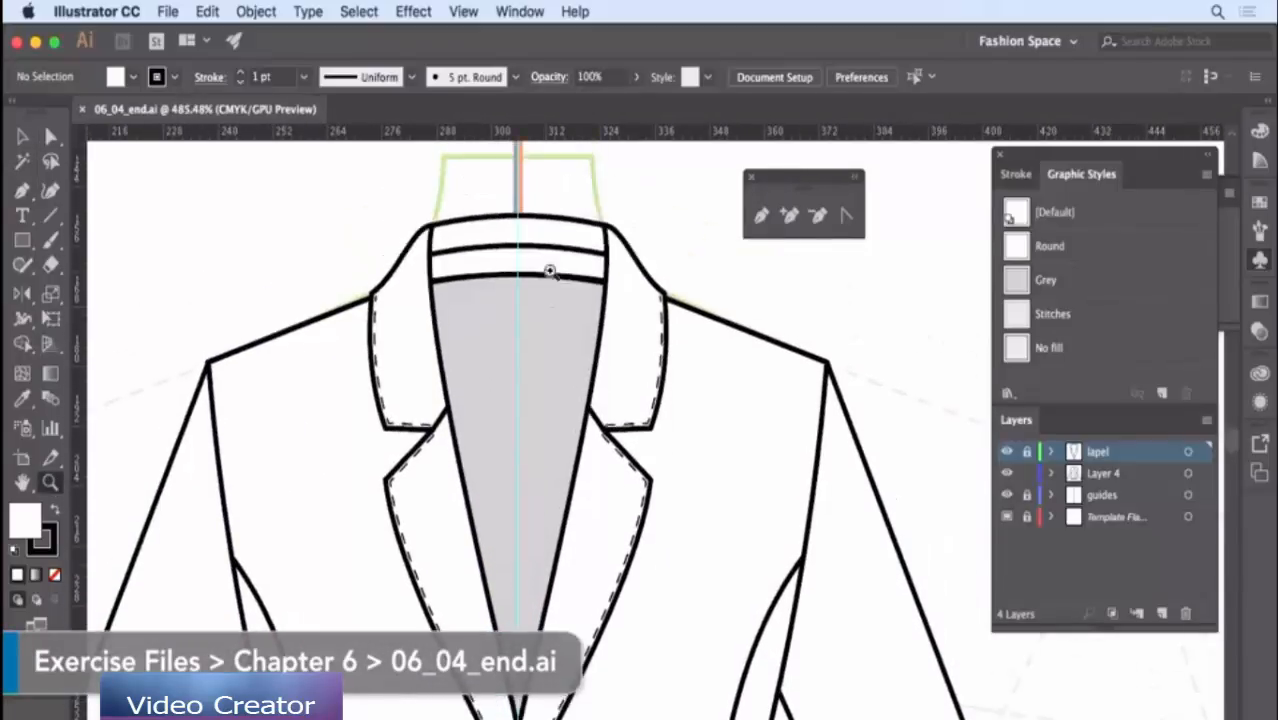
click(48, 137)
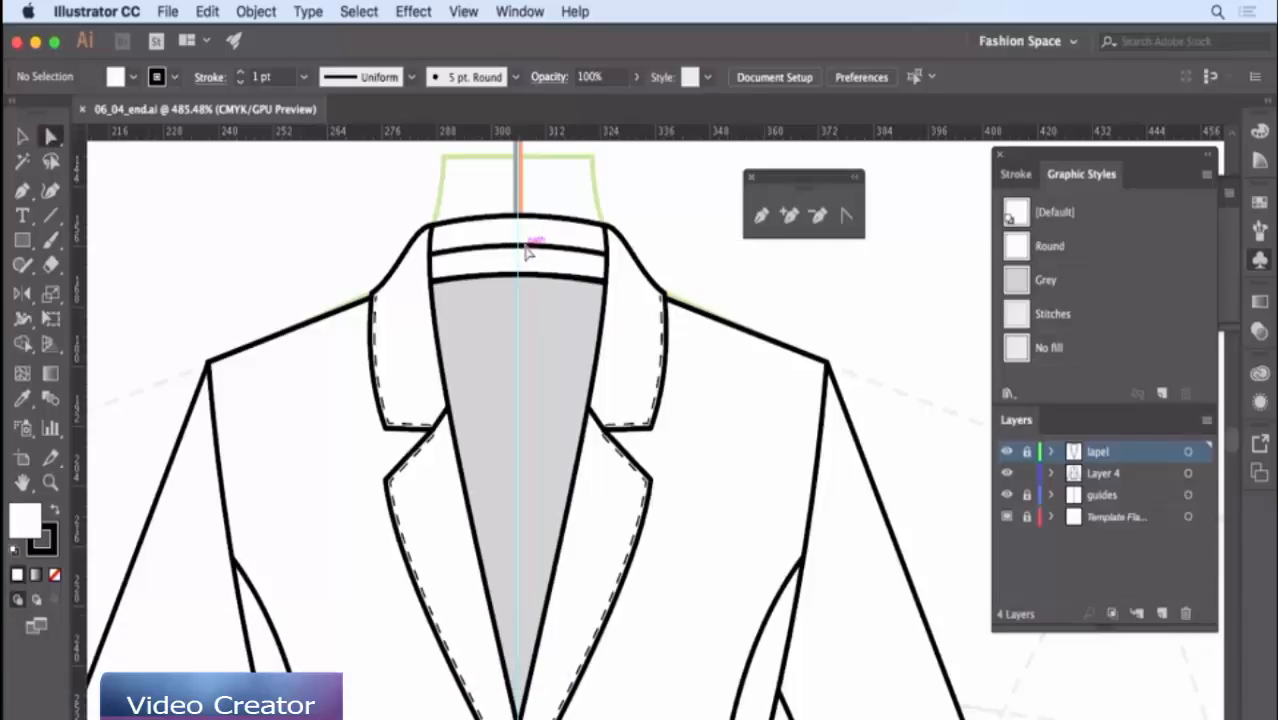
click(1028, 452)
click(539, 249)
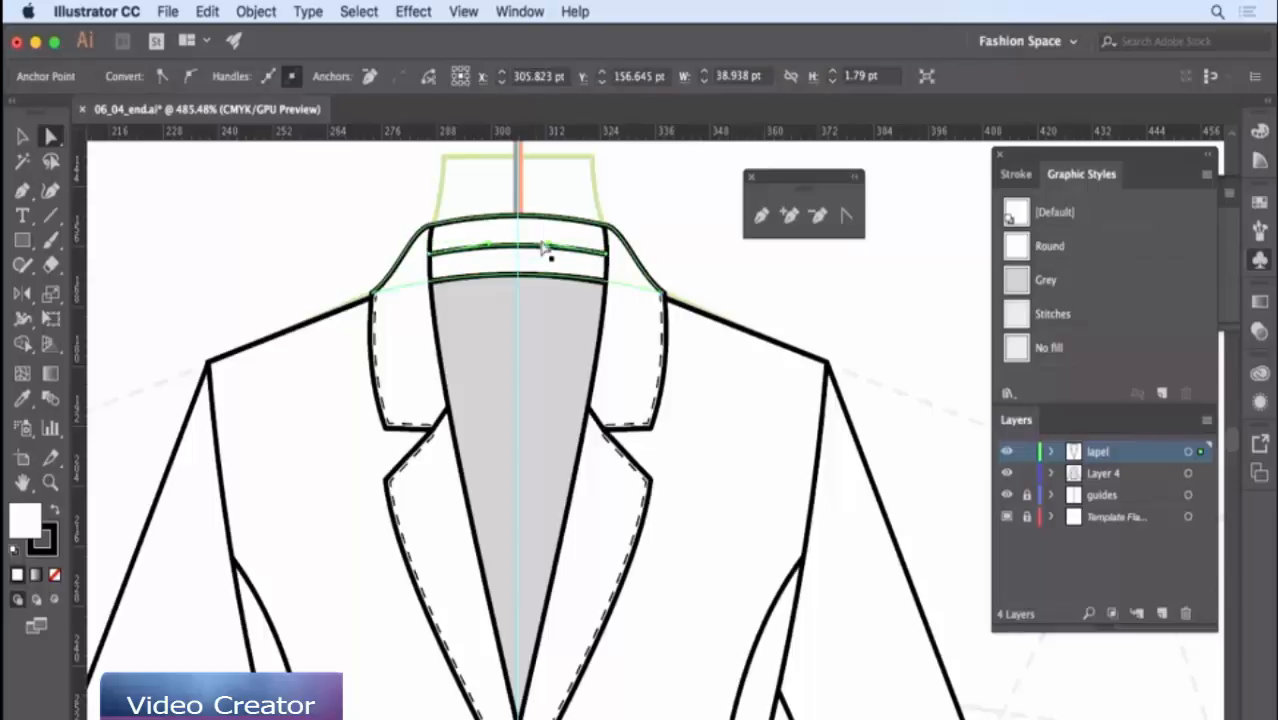
key(super+f)
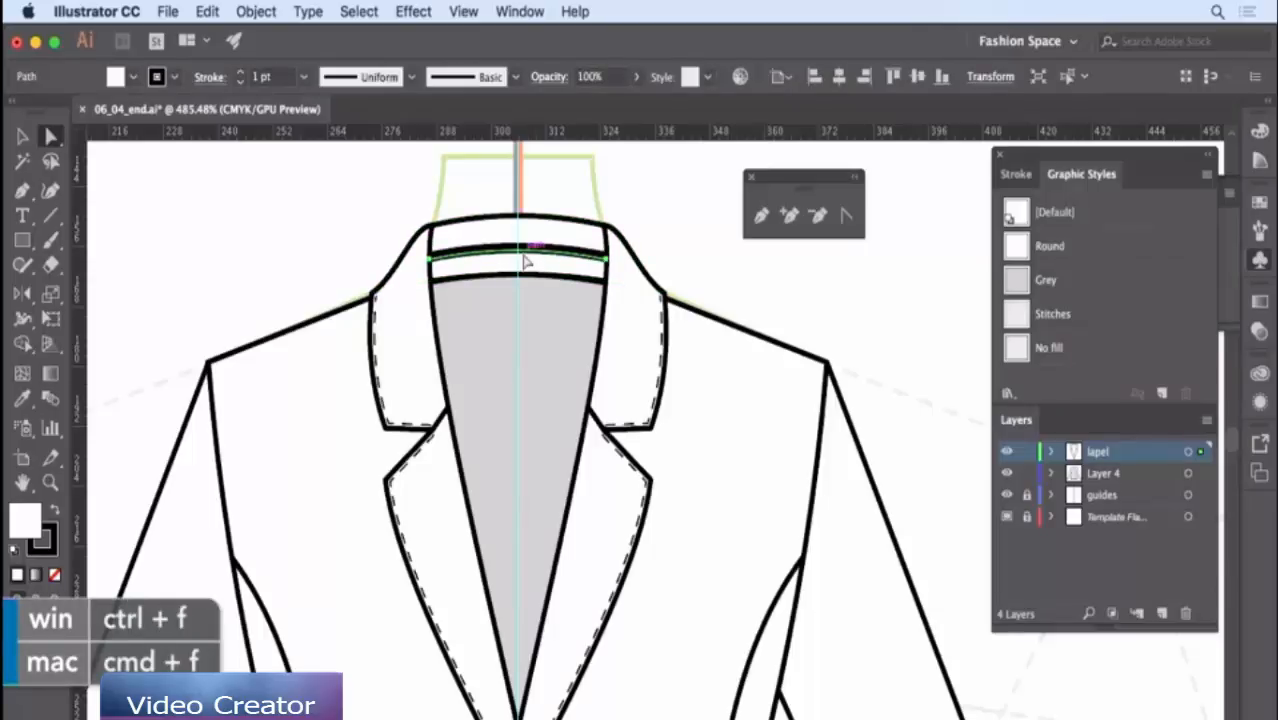
click(1058, 318)
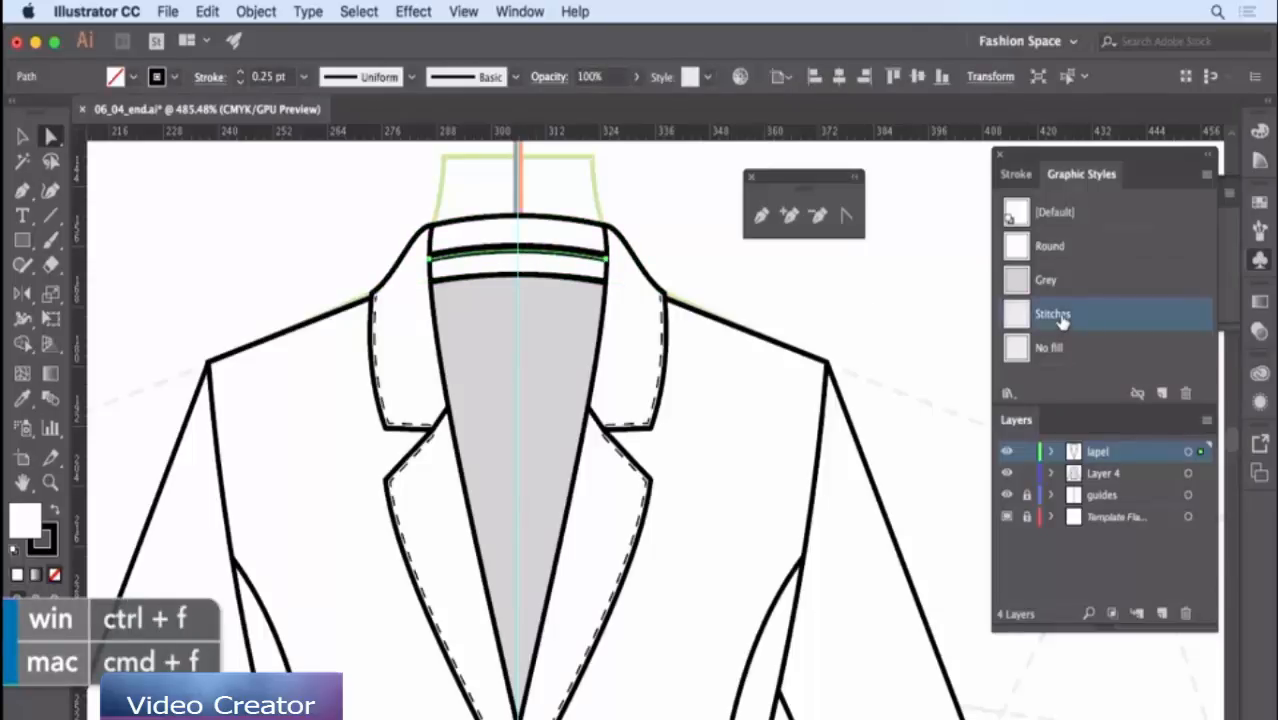
click(1027, 454)
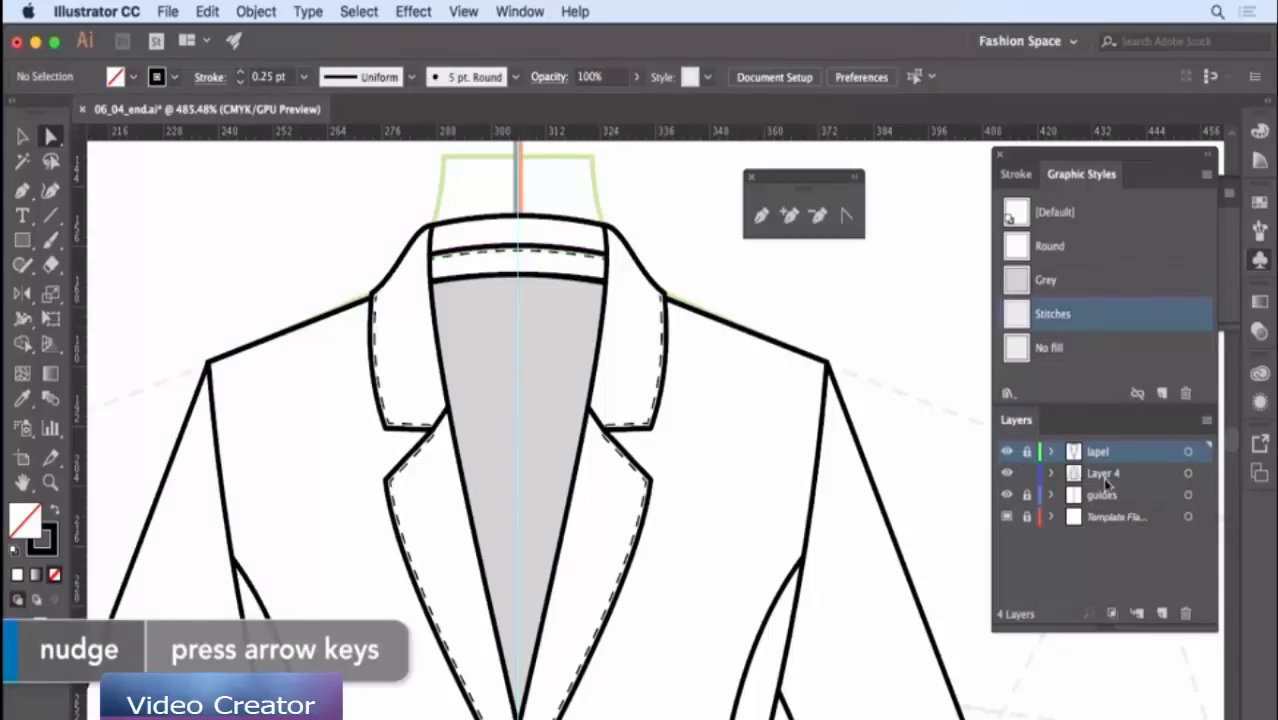
- On Layer 4, draw an open inverted V with the Pen tool, its apex on the centre of the back neckline and its legs uneven
click(1130, 478)
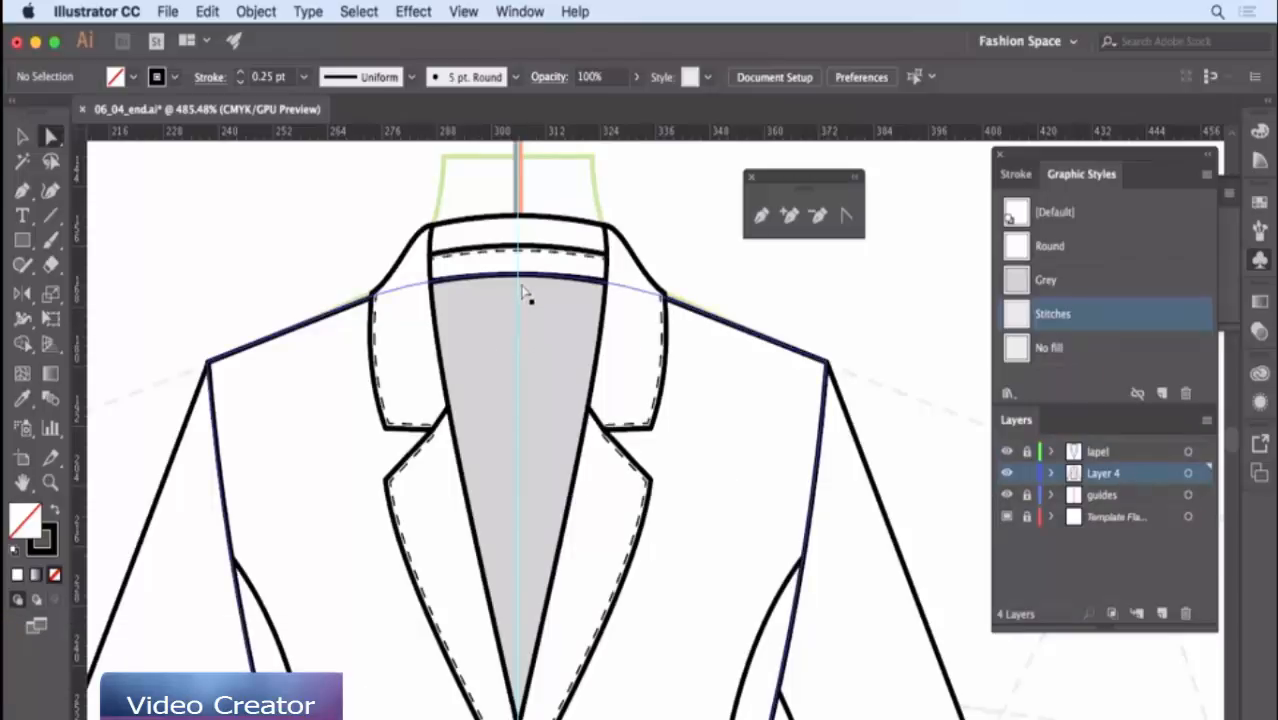
click(762, 215)
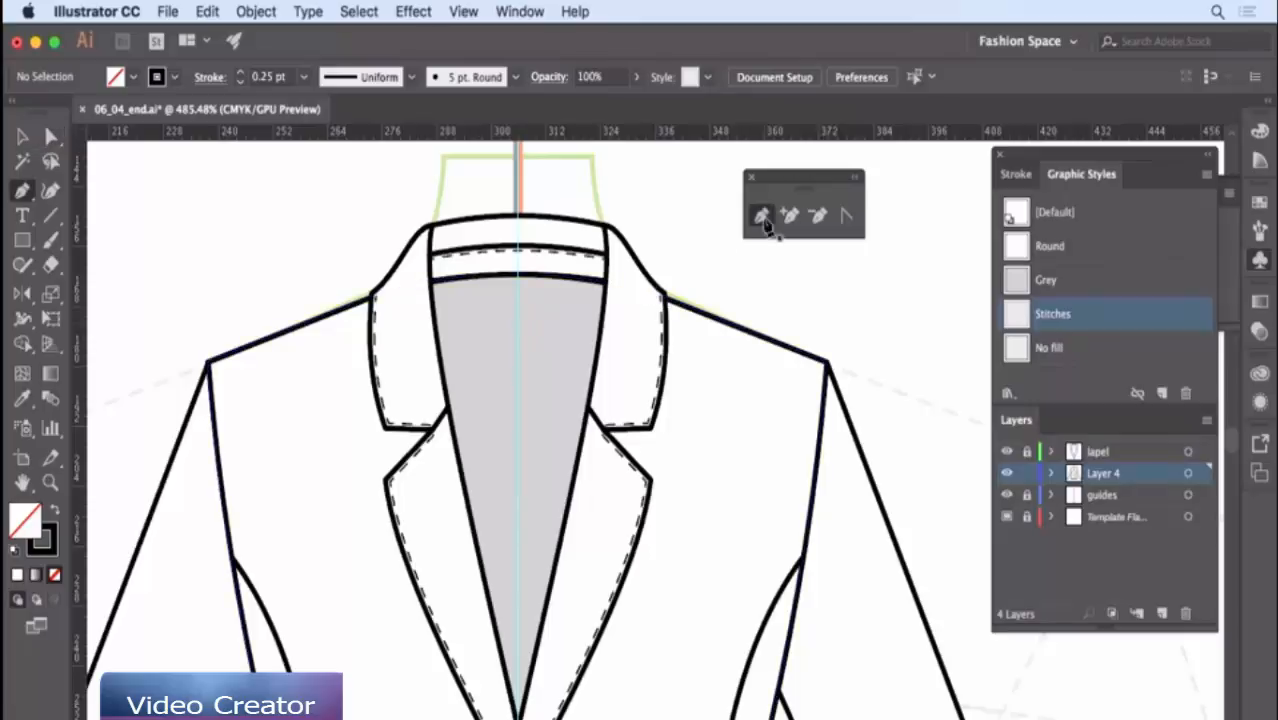
click(507, 311)
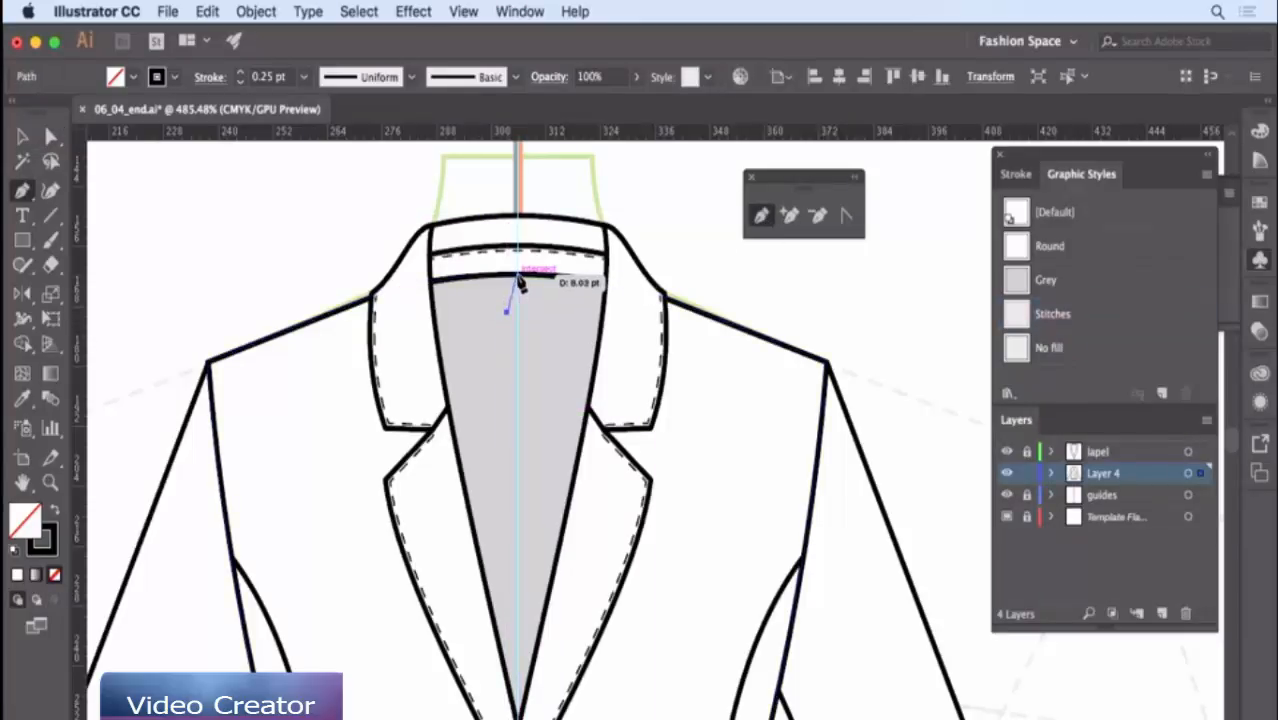
click(519, 279)
click(535, 335)
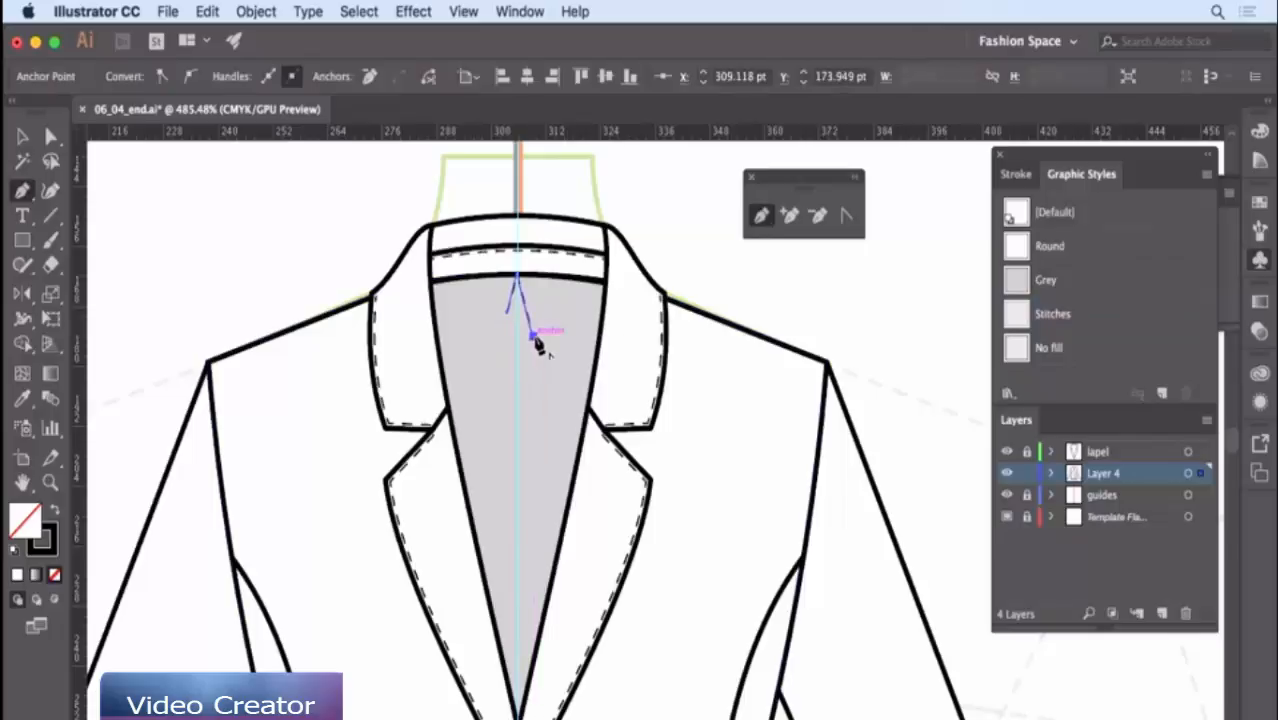
- Give the inverted V the No fill graphic style, a 0.5 pt stroke weight and the width profile tapered at both ends
click(1062, 352)
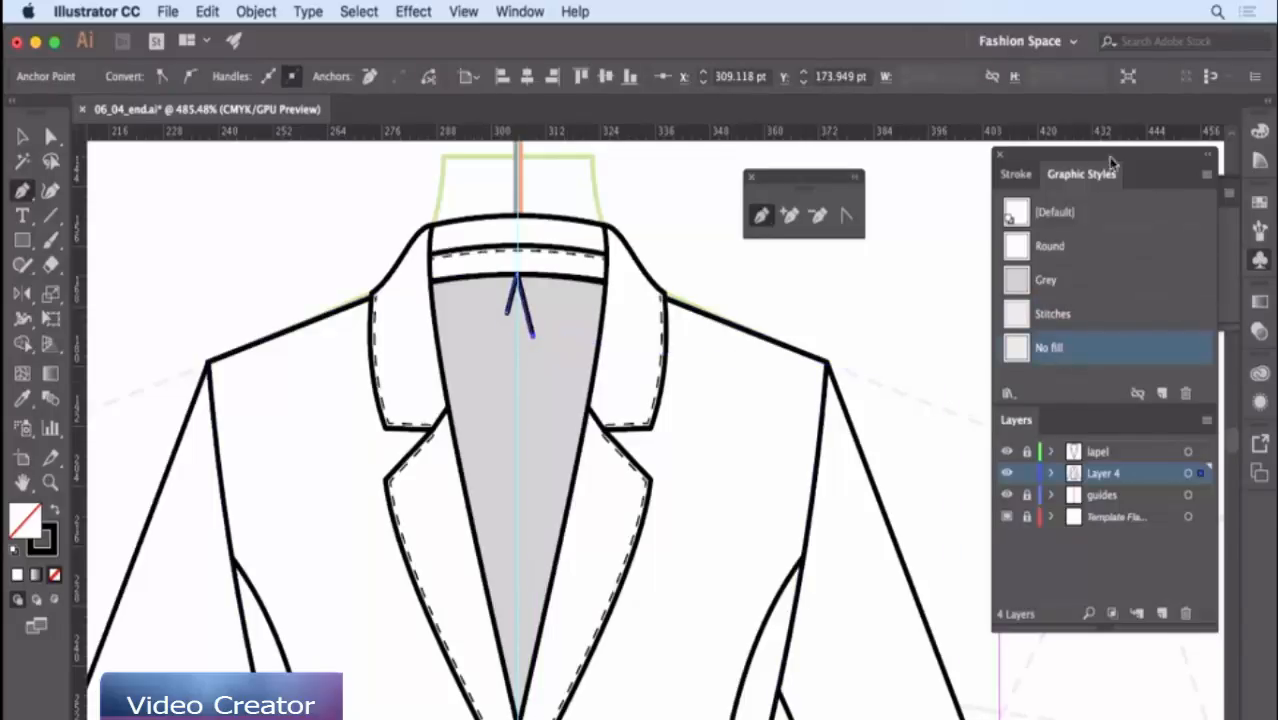
click(1018, 174)
click(1135, 207)
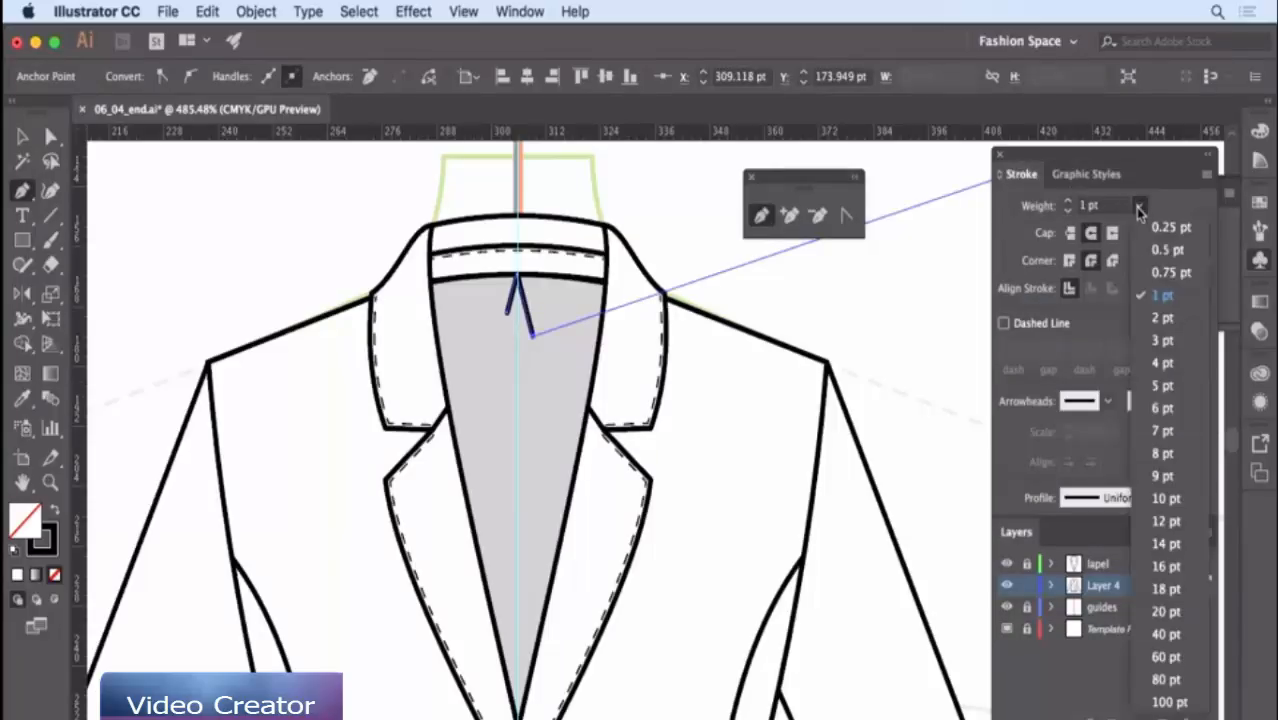
click(1172, 250)
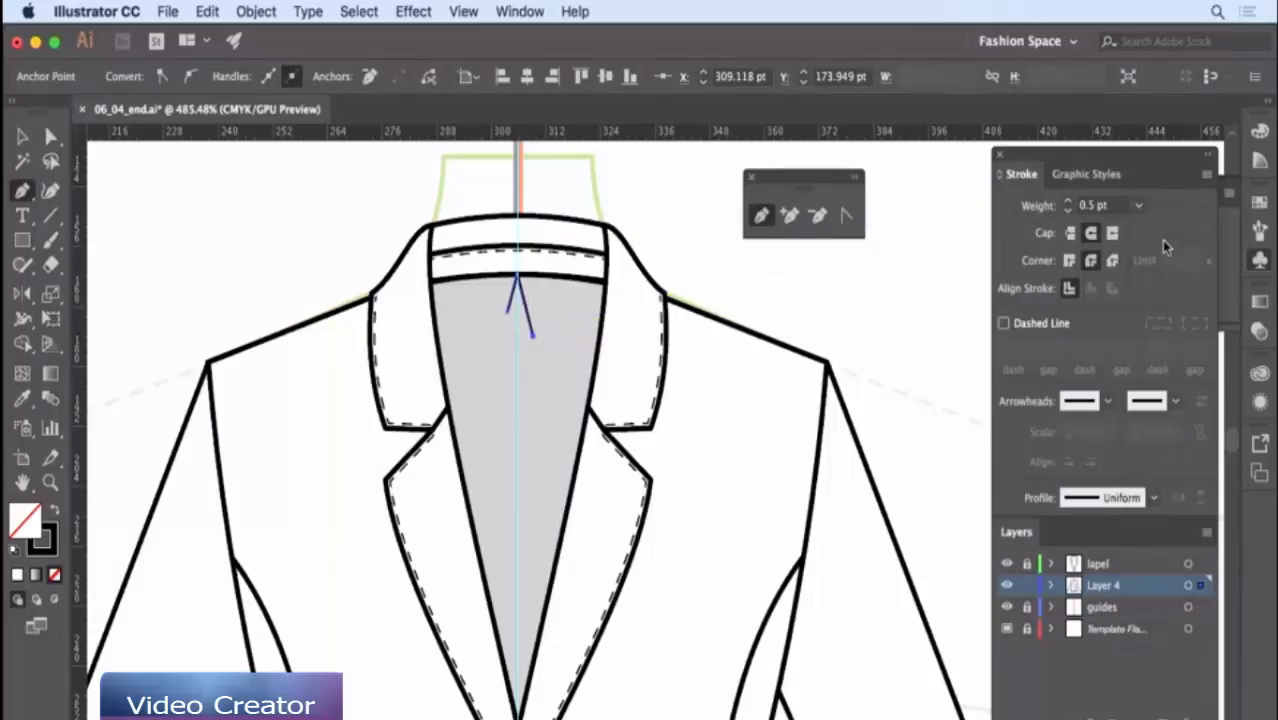
click(1152, 498)
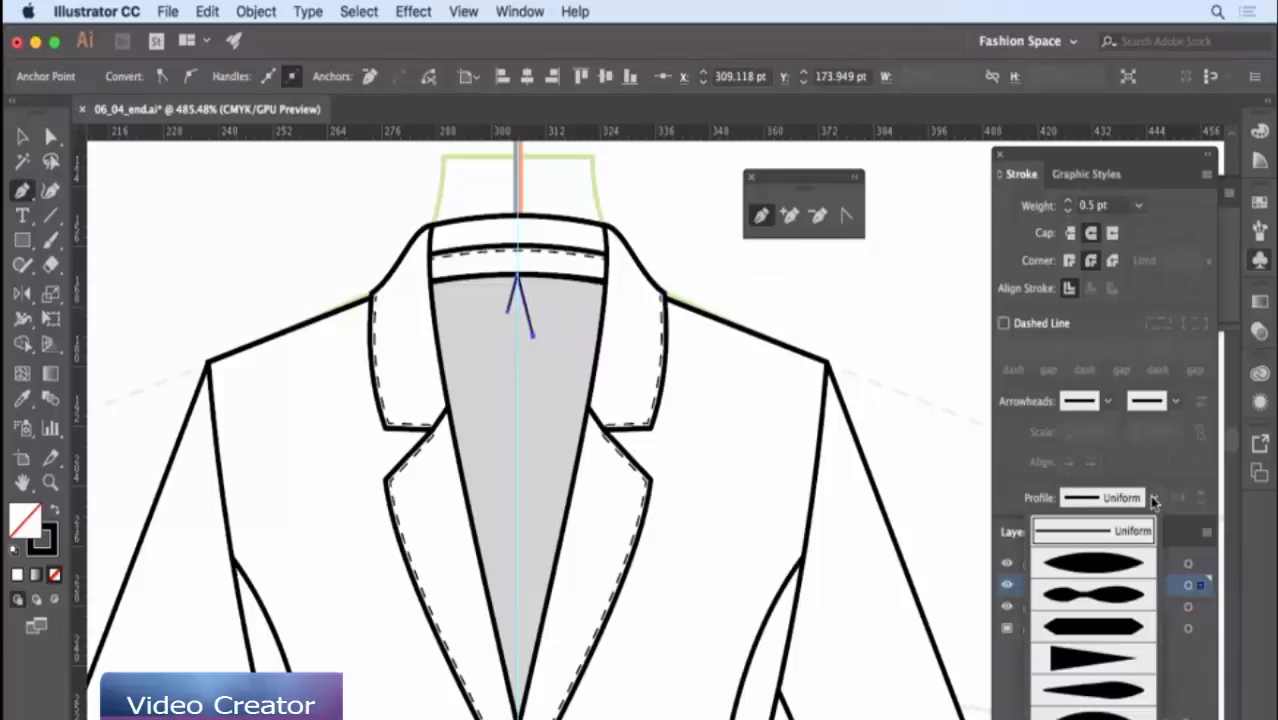
click(1130, 566)
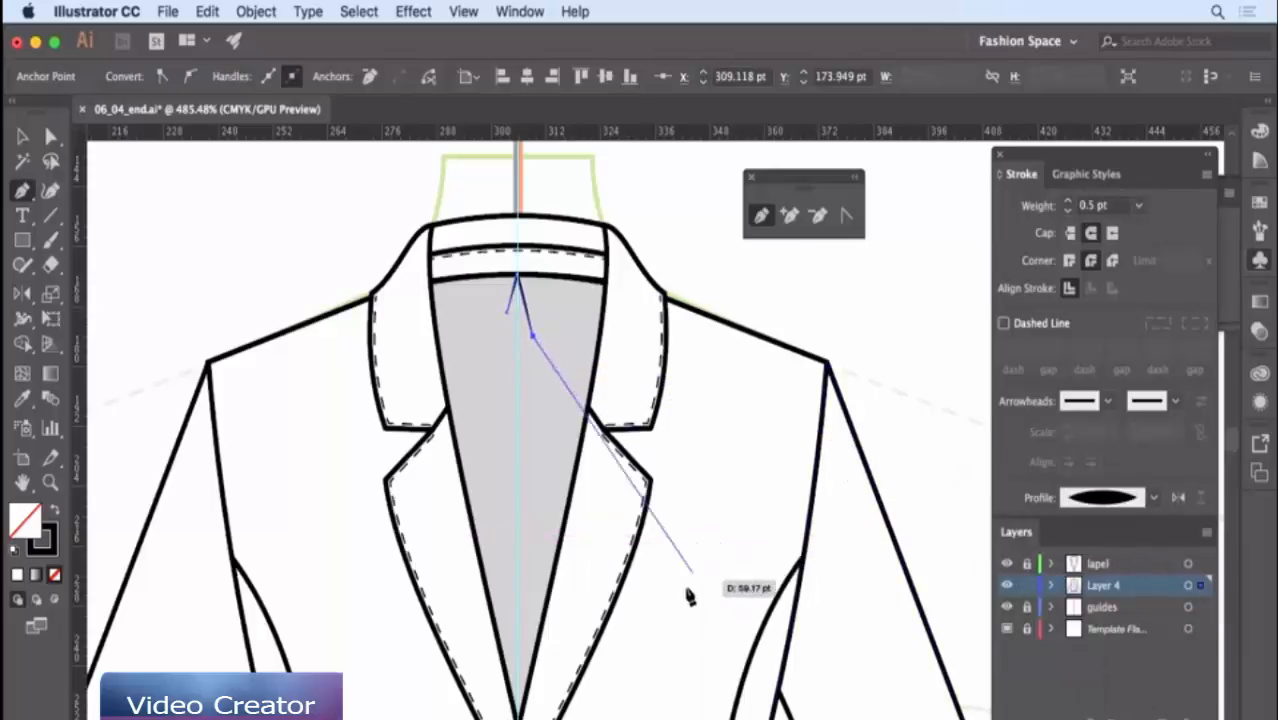
- Draw a small button circle centred where the two guides cross below the lapels, and give it the default fill and stroke
scroll(671, 665, down, 10)
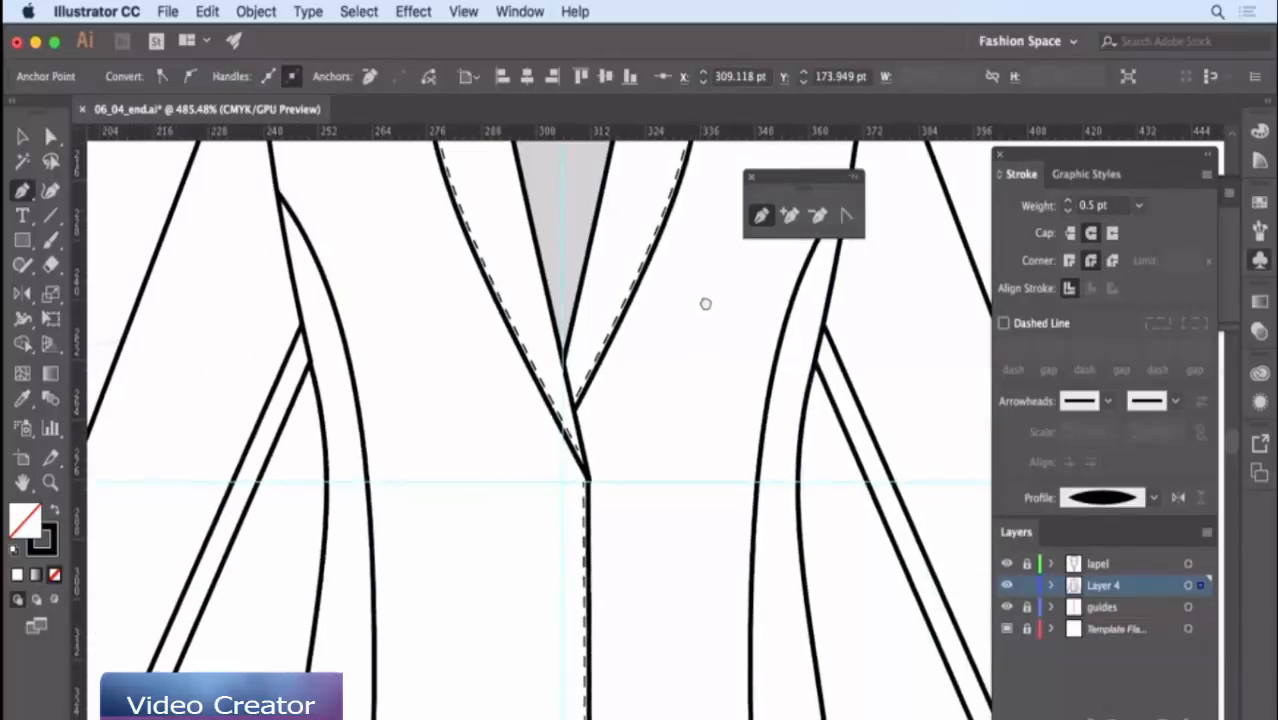
drag(671, 326, 662, 345)
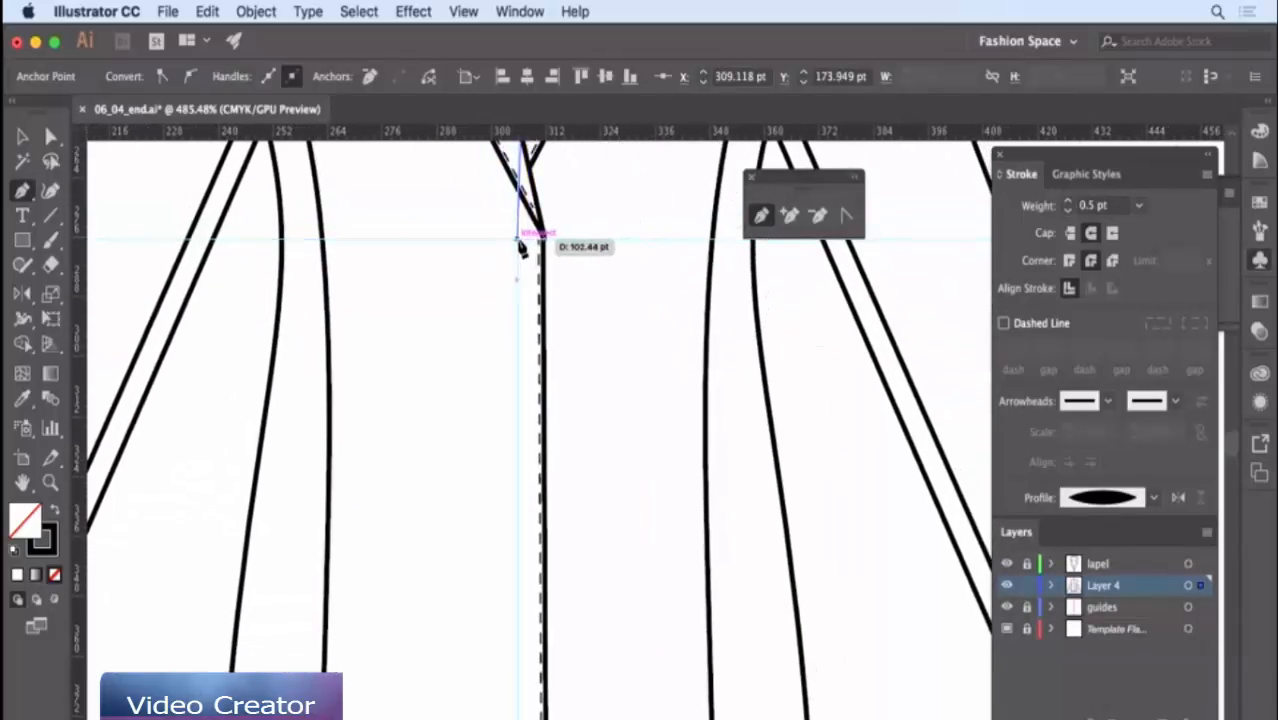
click(24, 242)
drag(26, 246, 100, 289)
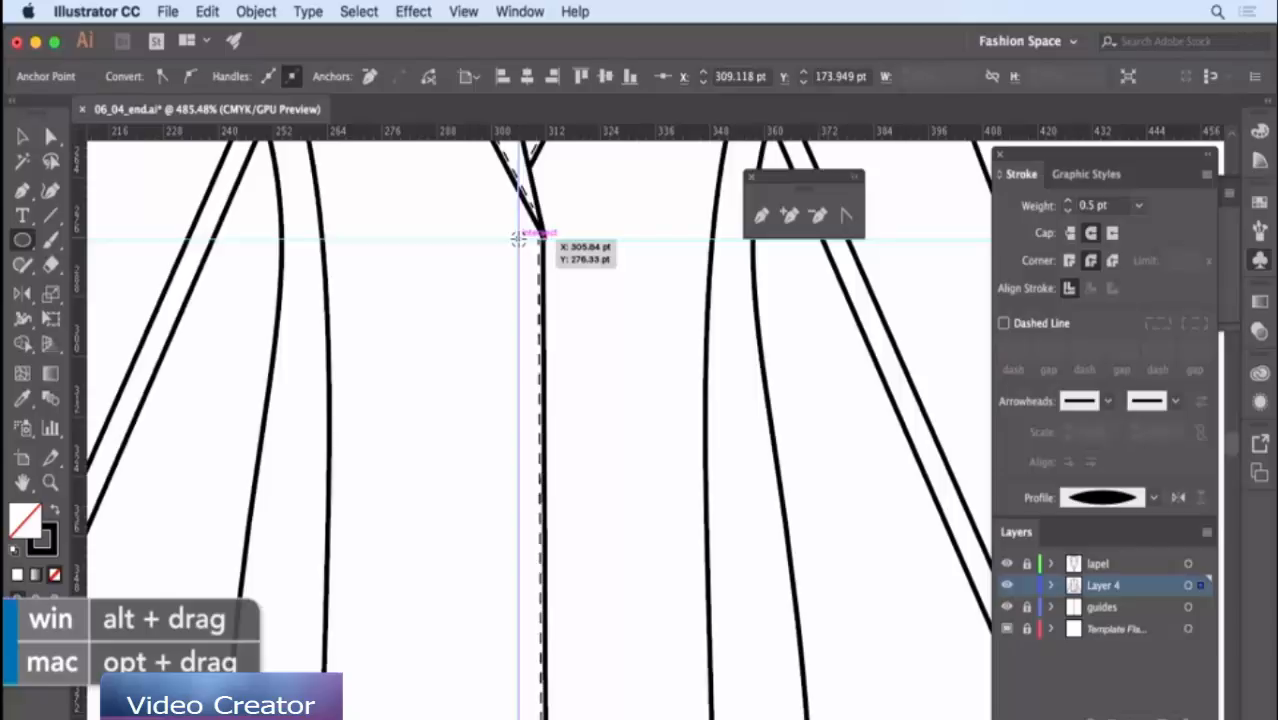
drag(518, 238, 532, 256)
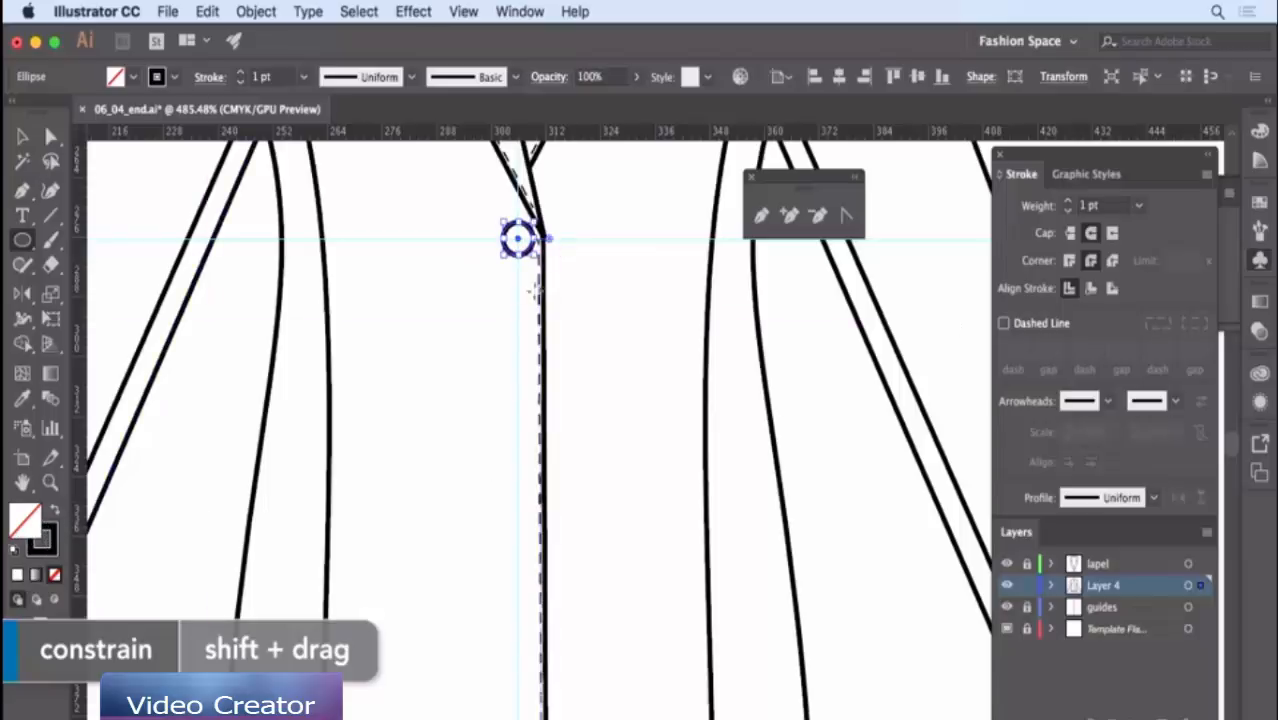
key(d)
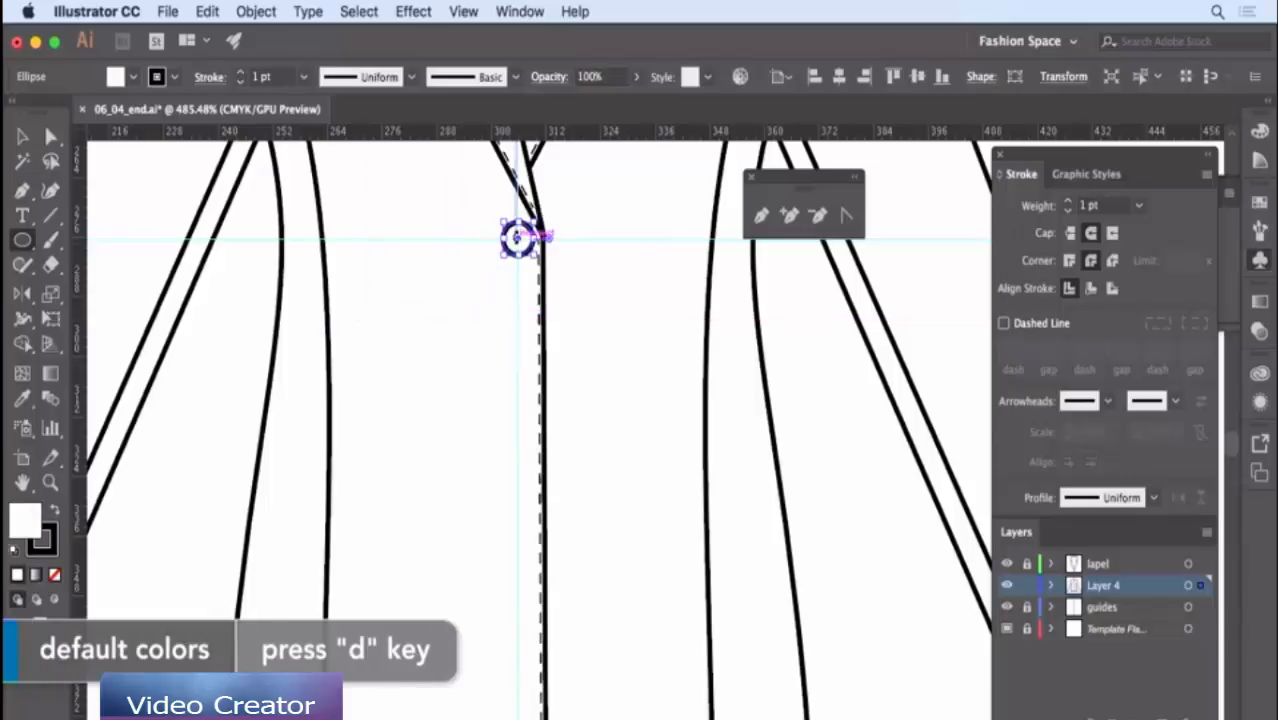
- Draw a horizontal buttonhole line about 6 pt long from the button's centre out to its left and apply the No fill graphic style
click(759, 216)
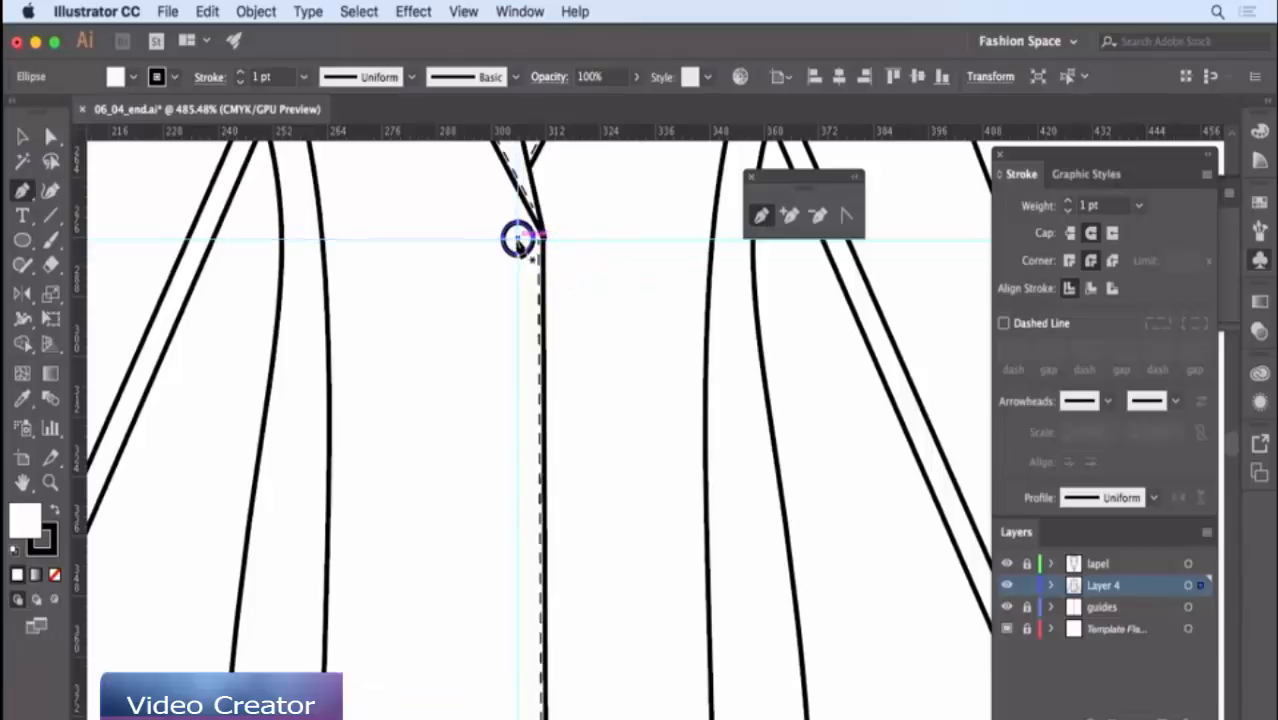
click(520, 242)
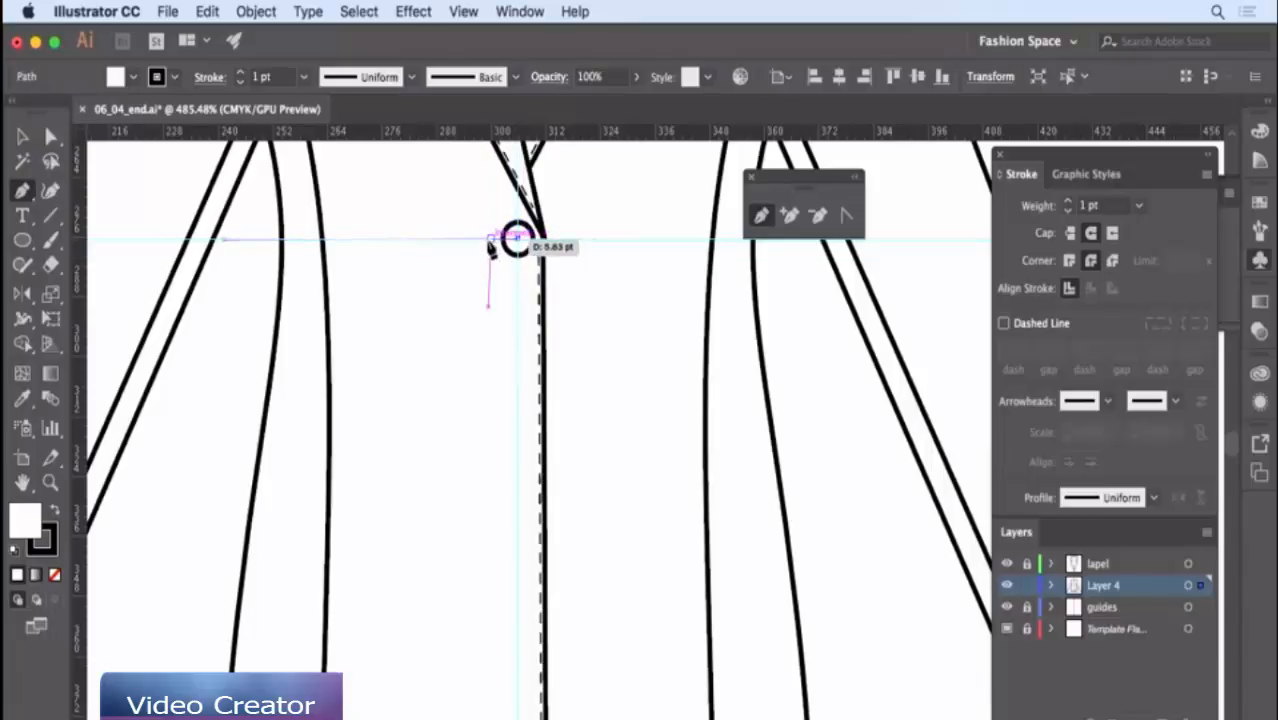
click(489, 242)
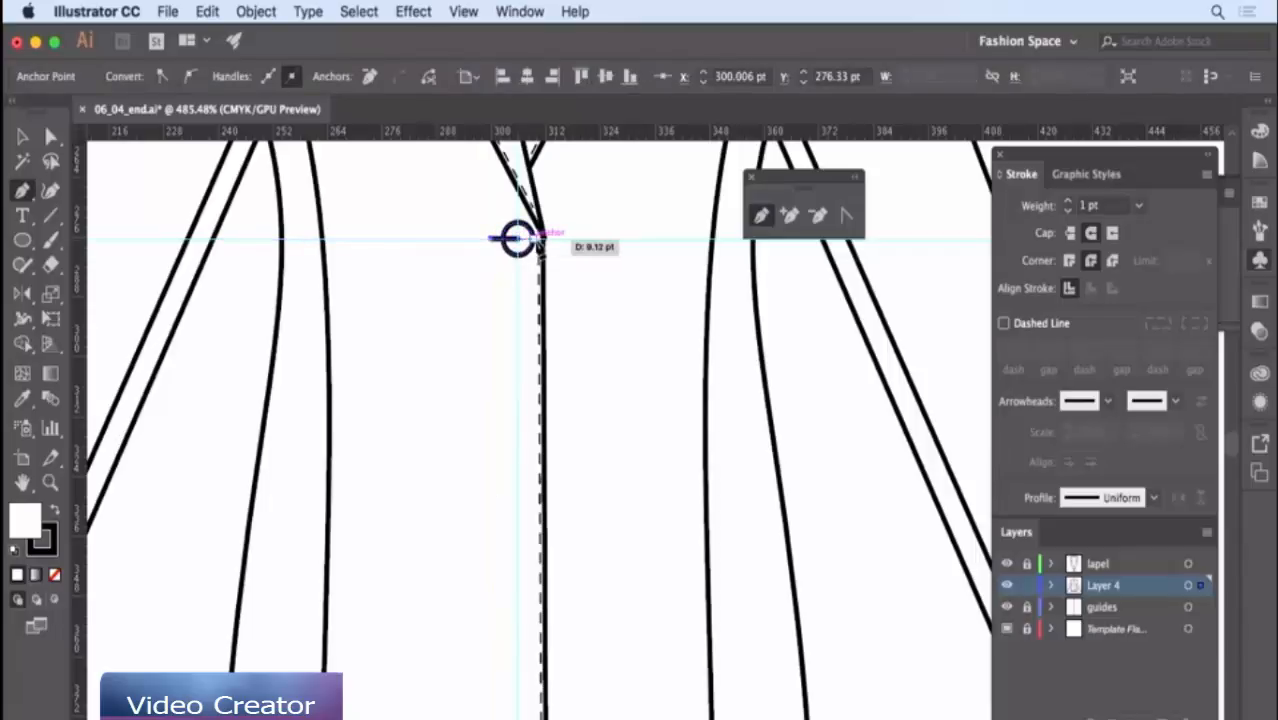
click(1089, 176)
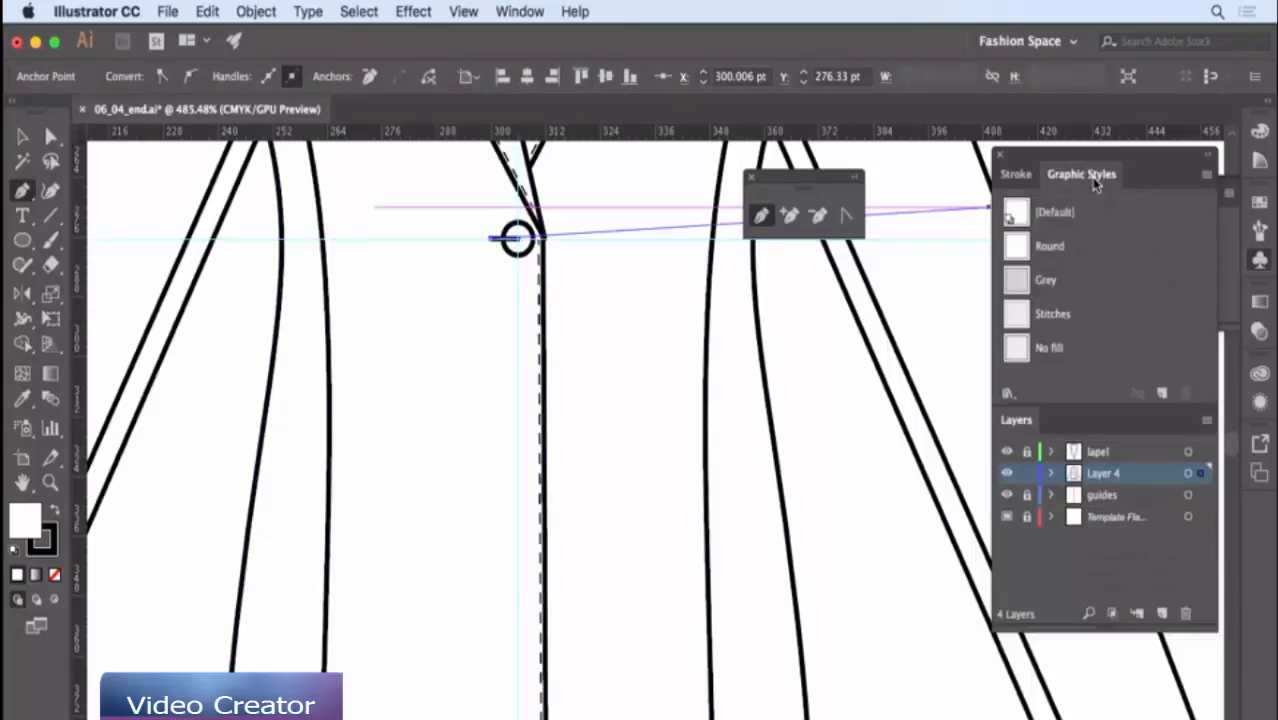
click(1064, 349)
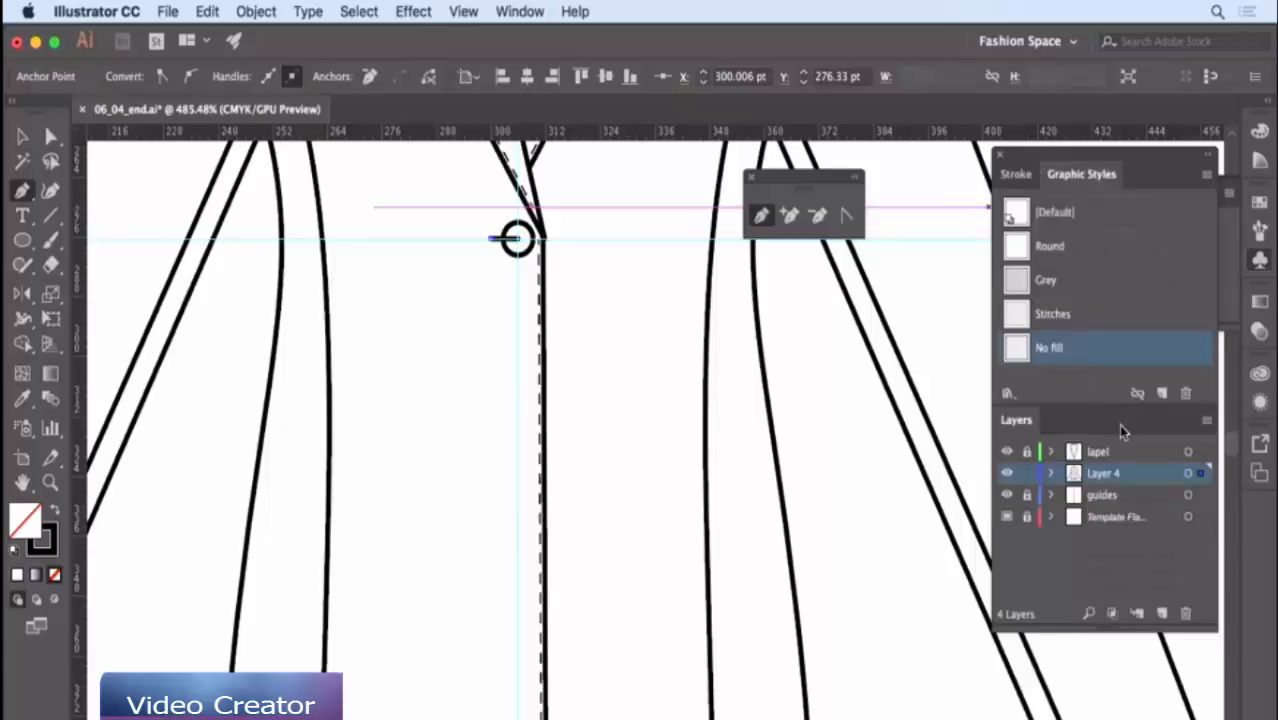
- Move the buttonhole line beneath the button circle in Layer 4's stacking order and group the two objects
click(1052, 476)
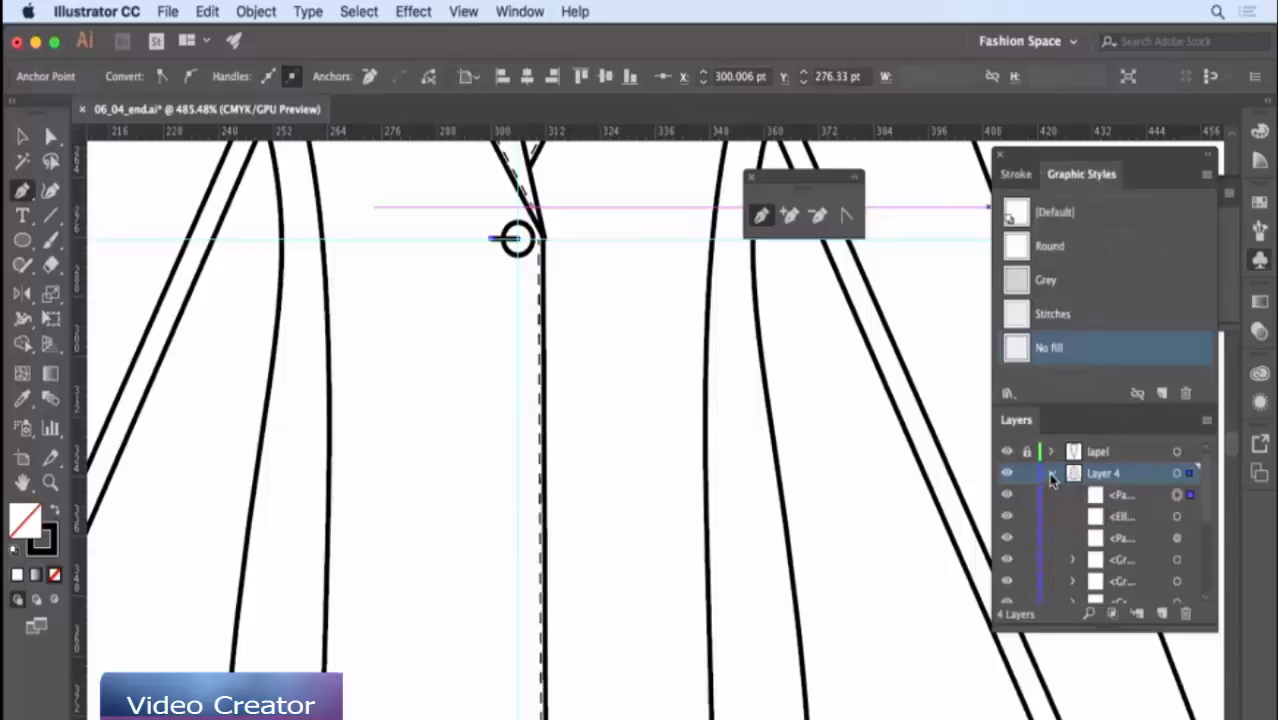
click(1141, 495)
drag(1141, 495, 1146, 525)
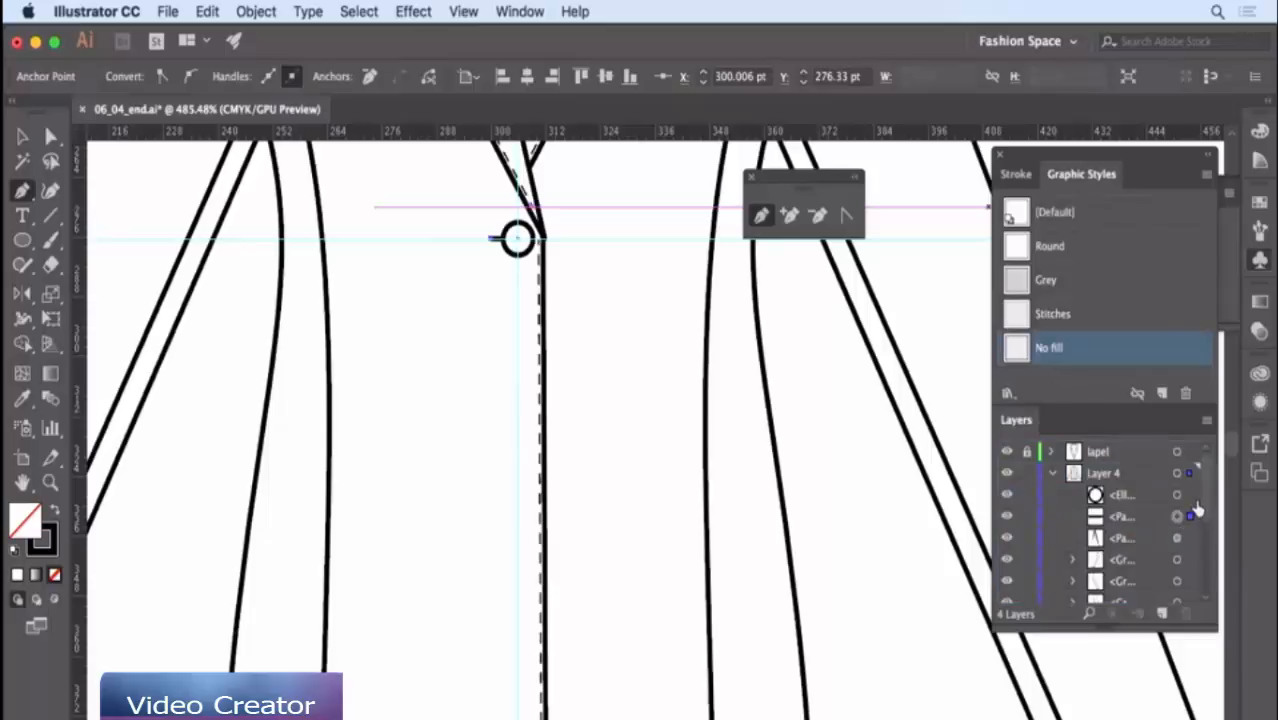
shift+click(1177, 495)
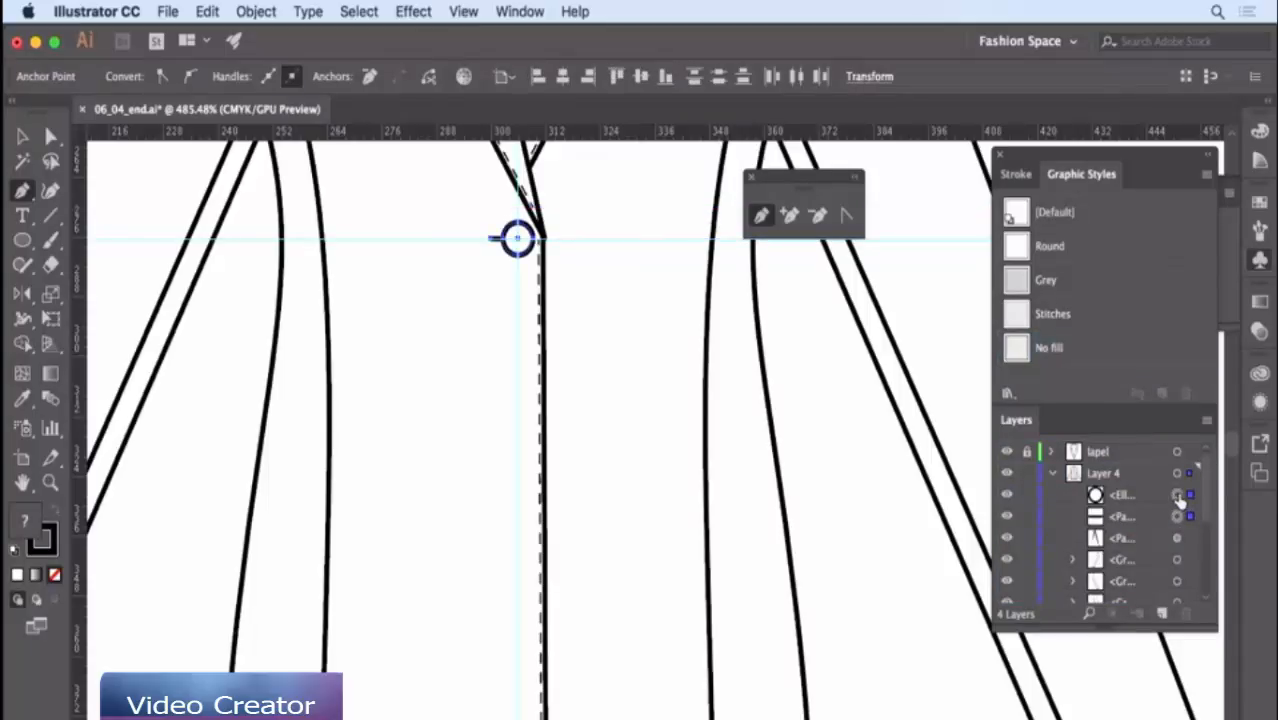
right_click(590, 285)
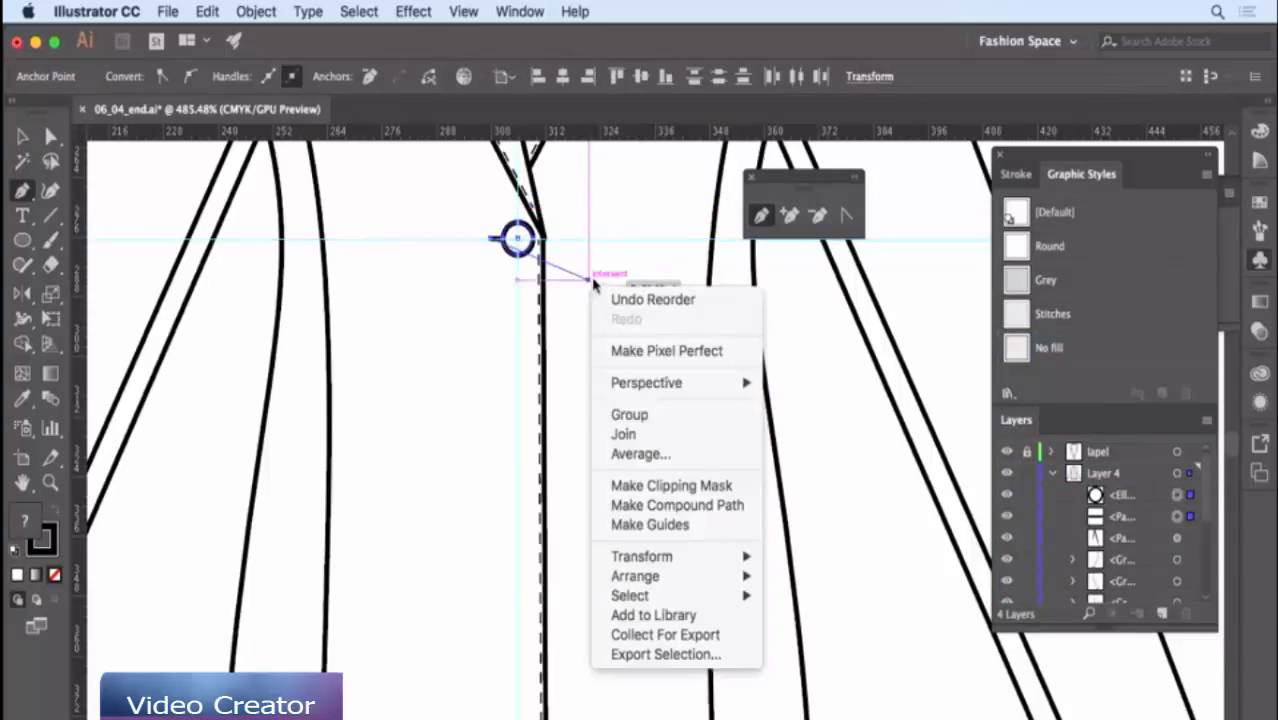
click(641, 416)
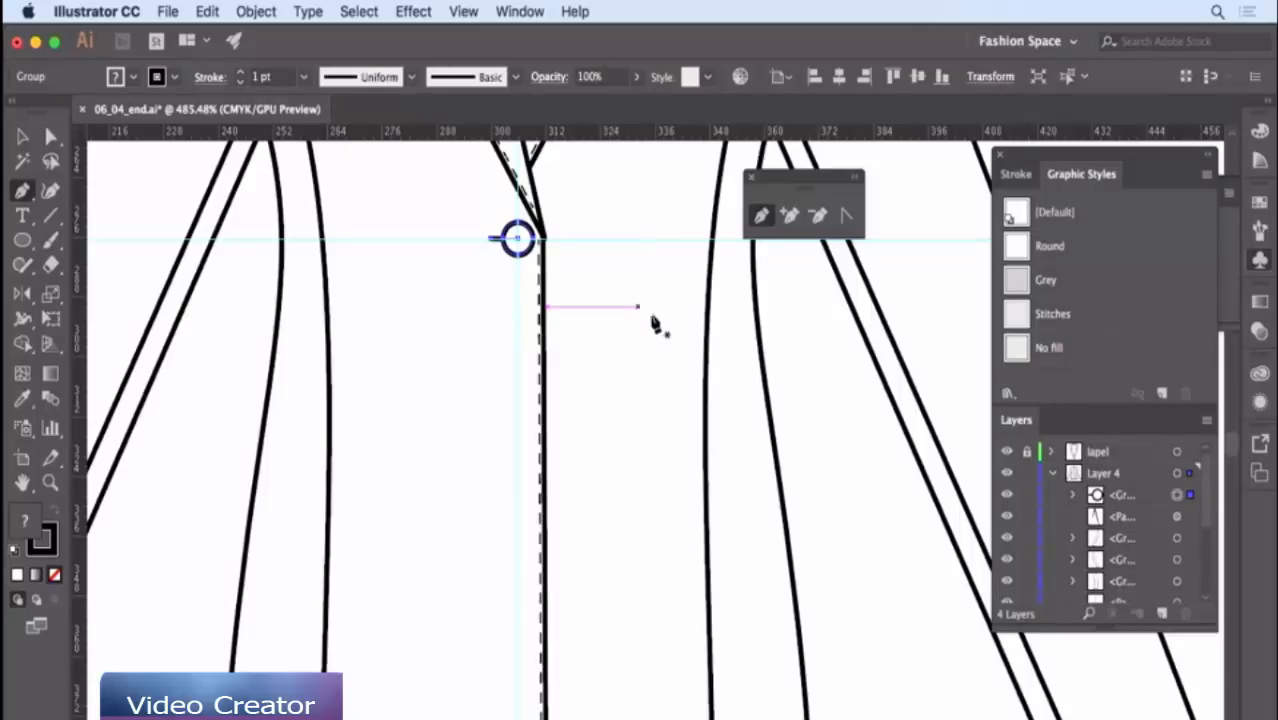
- Save the button group as a dynamic symbol named Blazer Button
click(1259, 262)
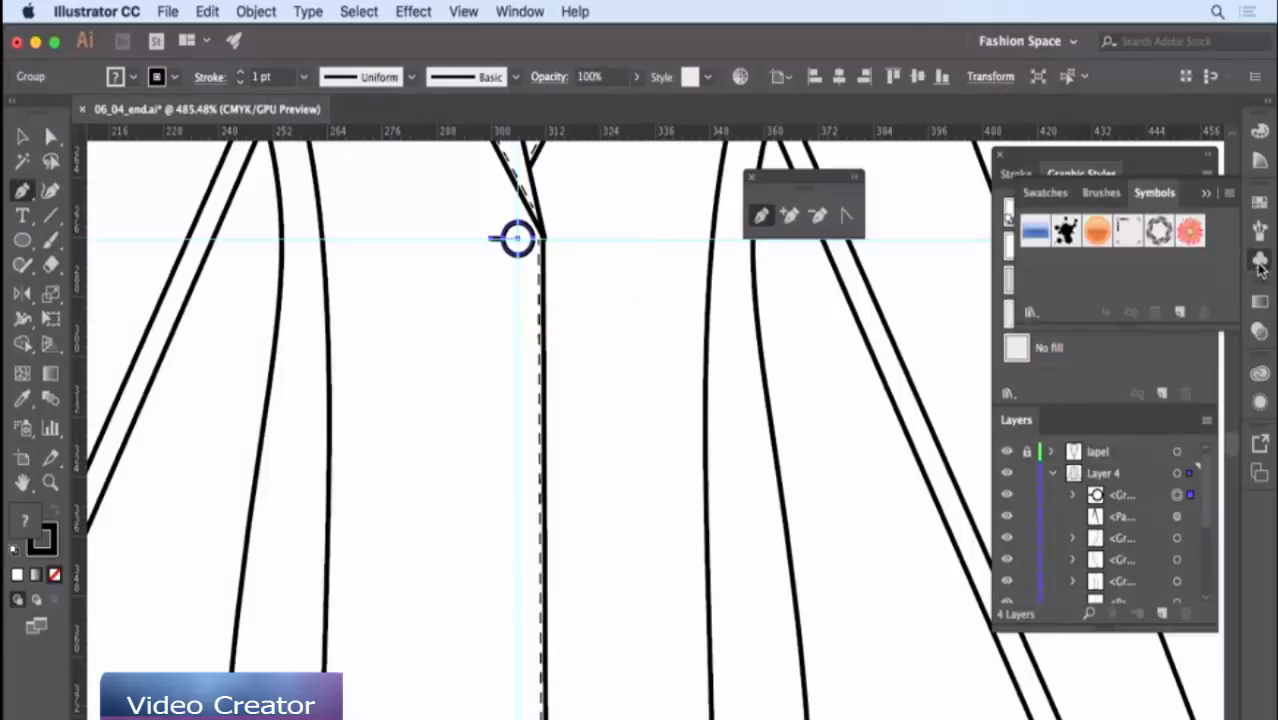
click(1179, 313)
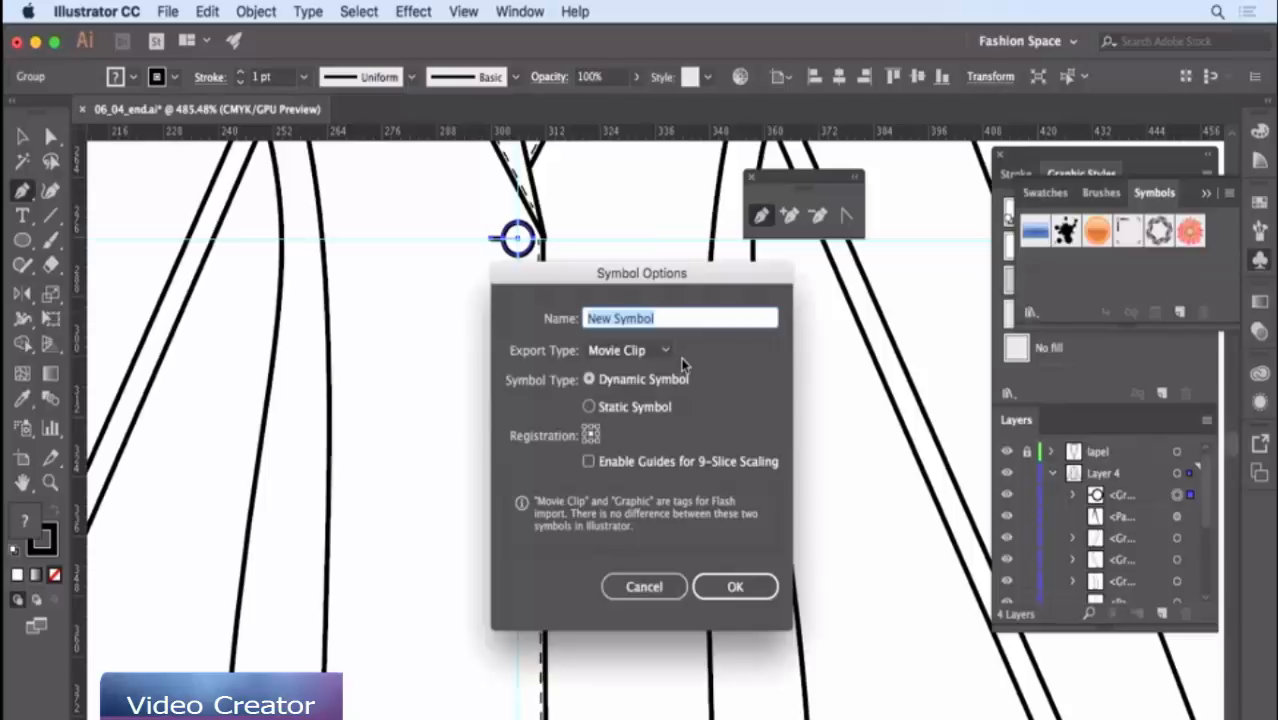
text(Blazer Button)
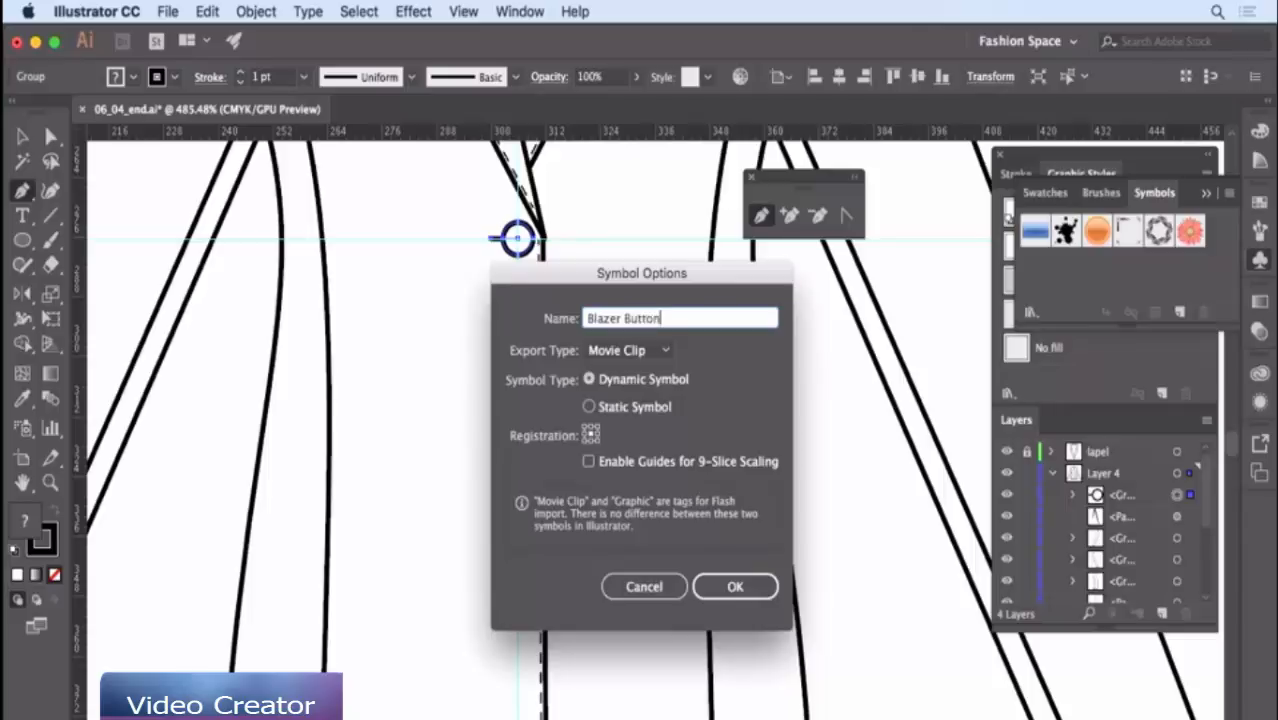
key(Return)
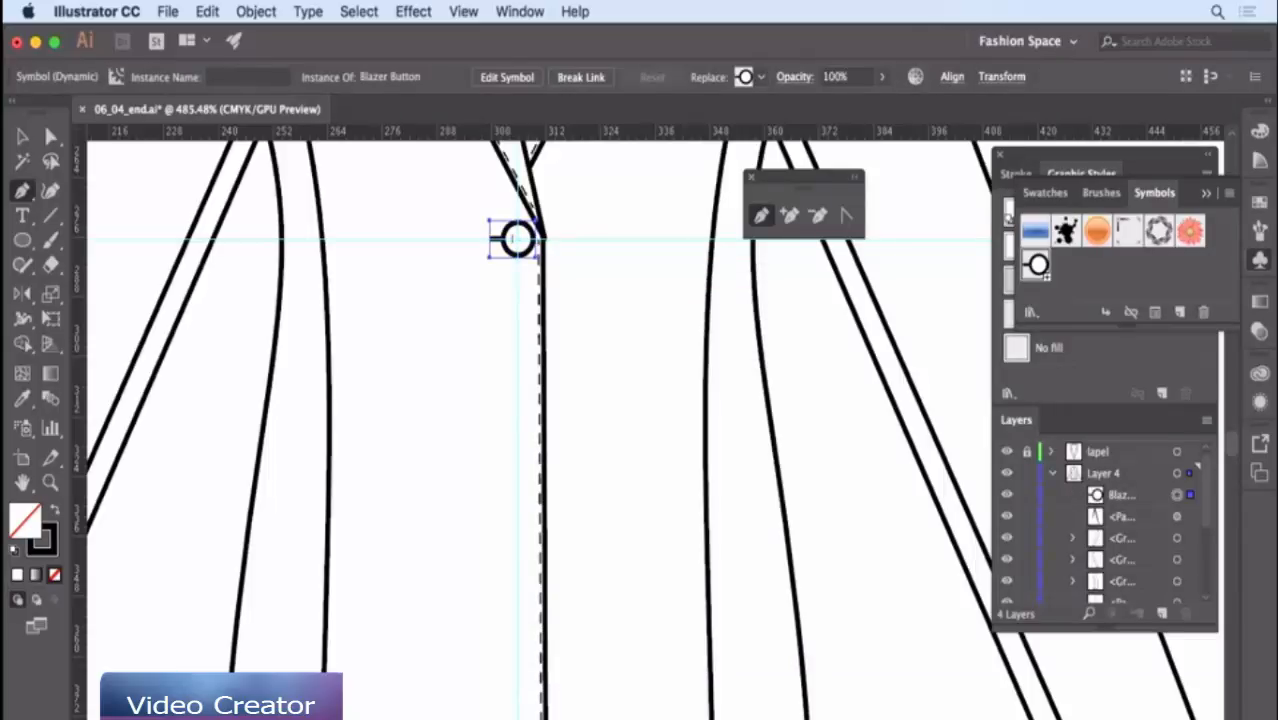
- Copy the button straight down along the centre guide and repeat the copy once to make three evenly spaced buttons
key(v)
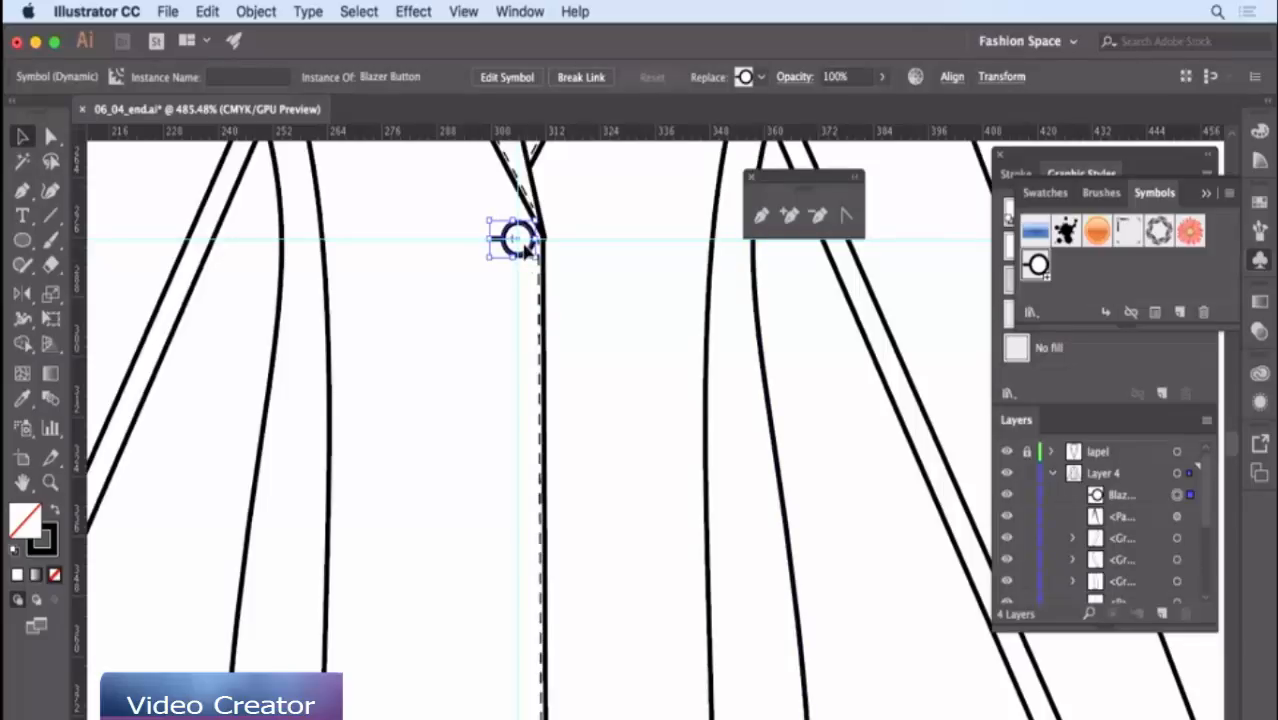
key(super+shift+a)
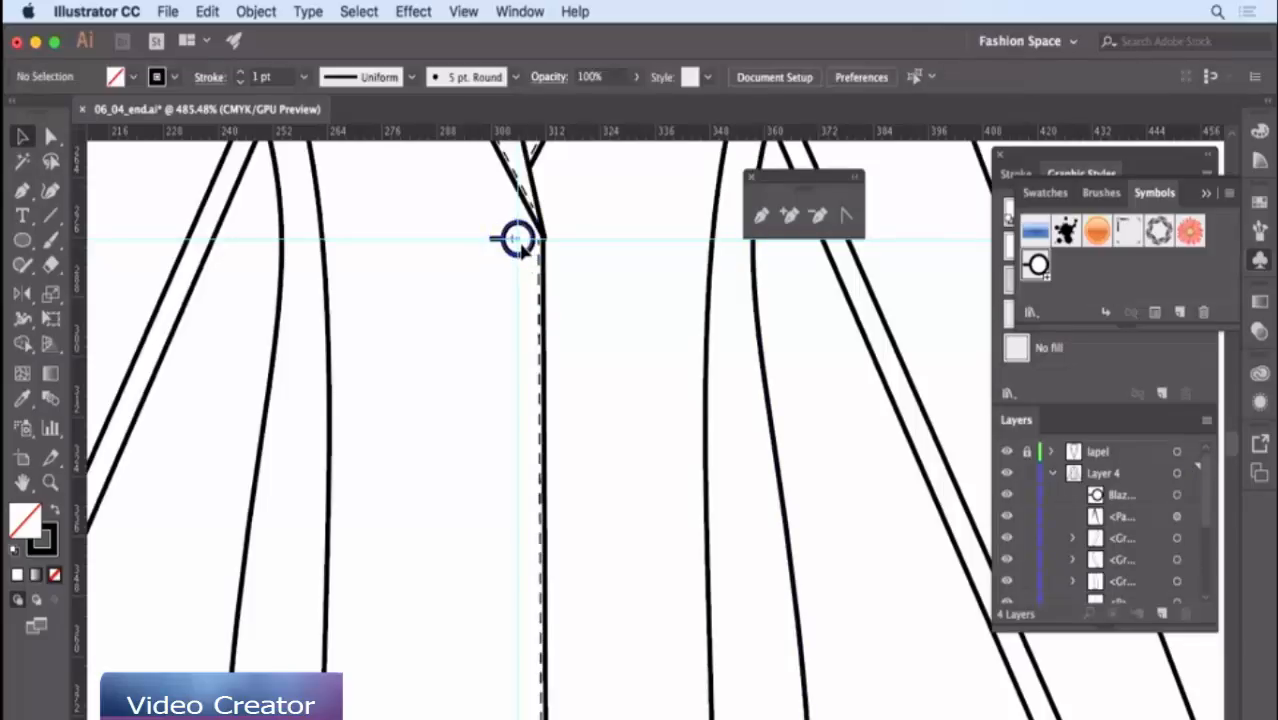
drag(520, 244, 510, 425)
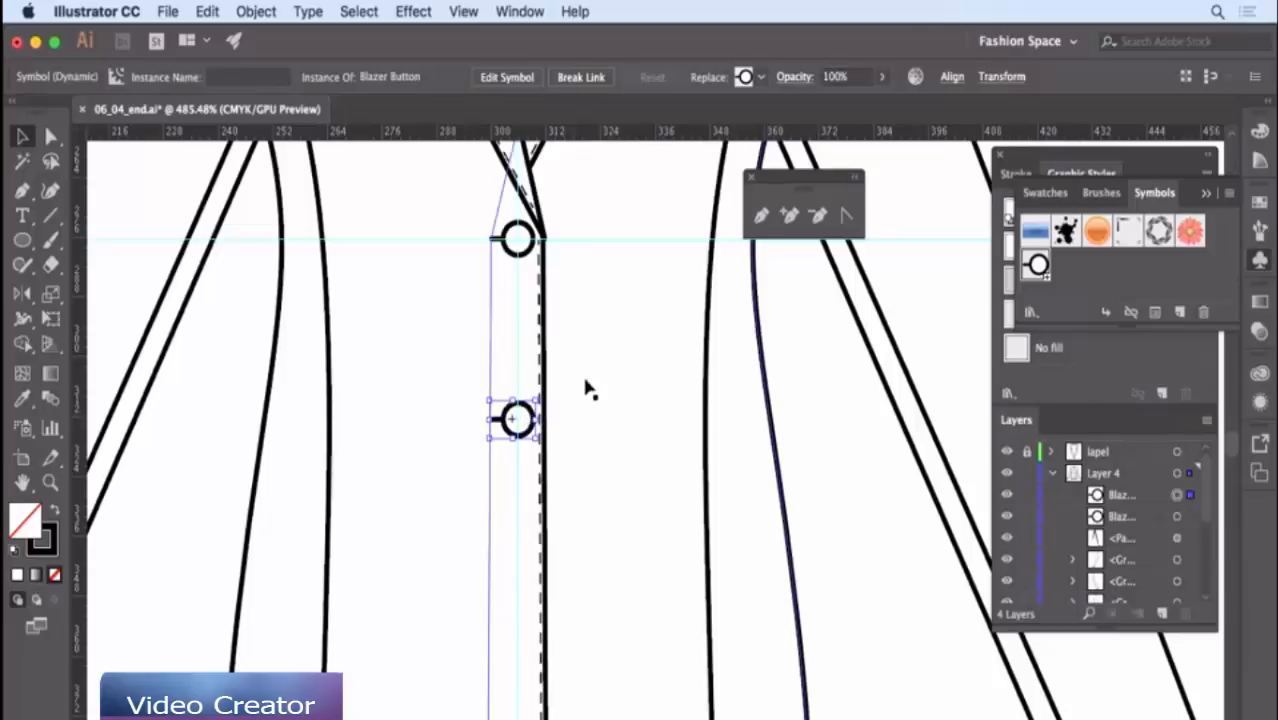
key(super+d)
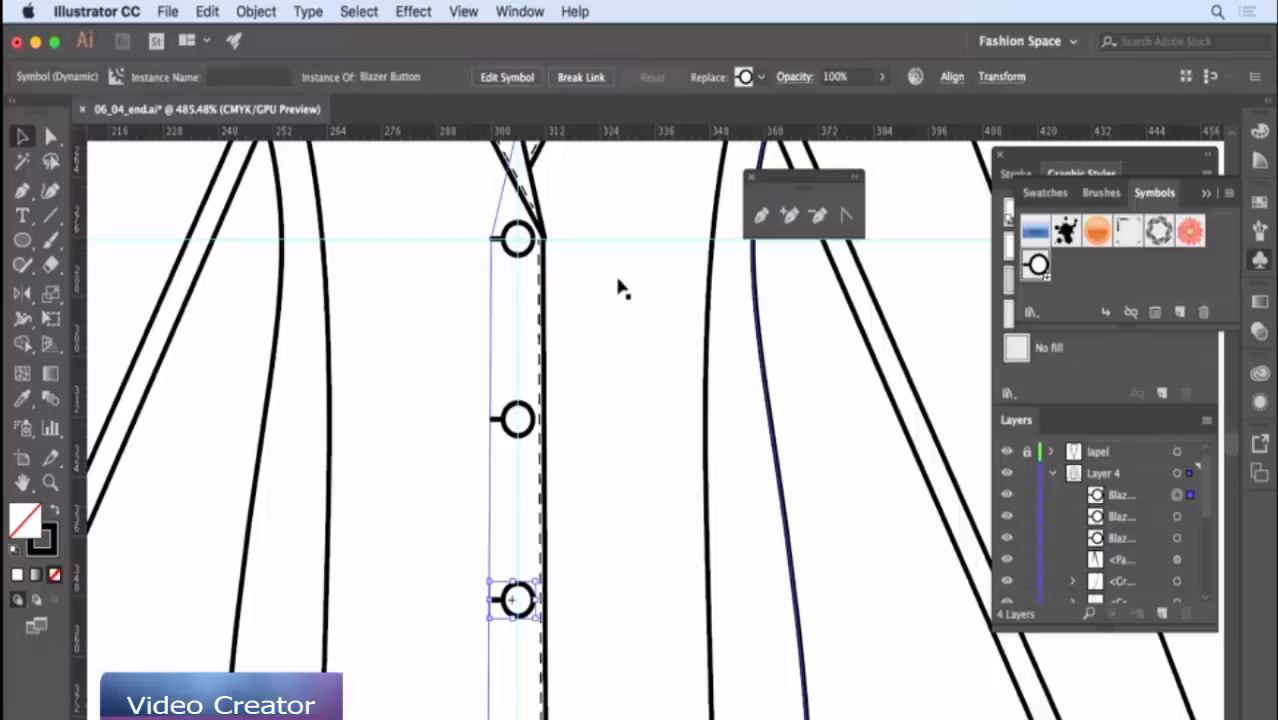
click(620, 287)
key(super+z)
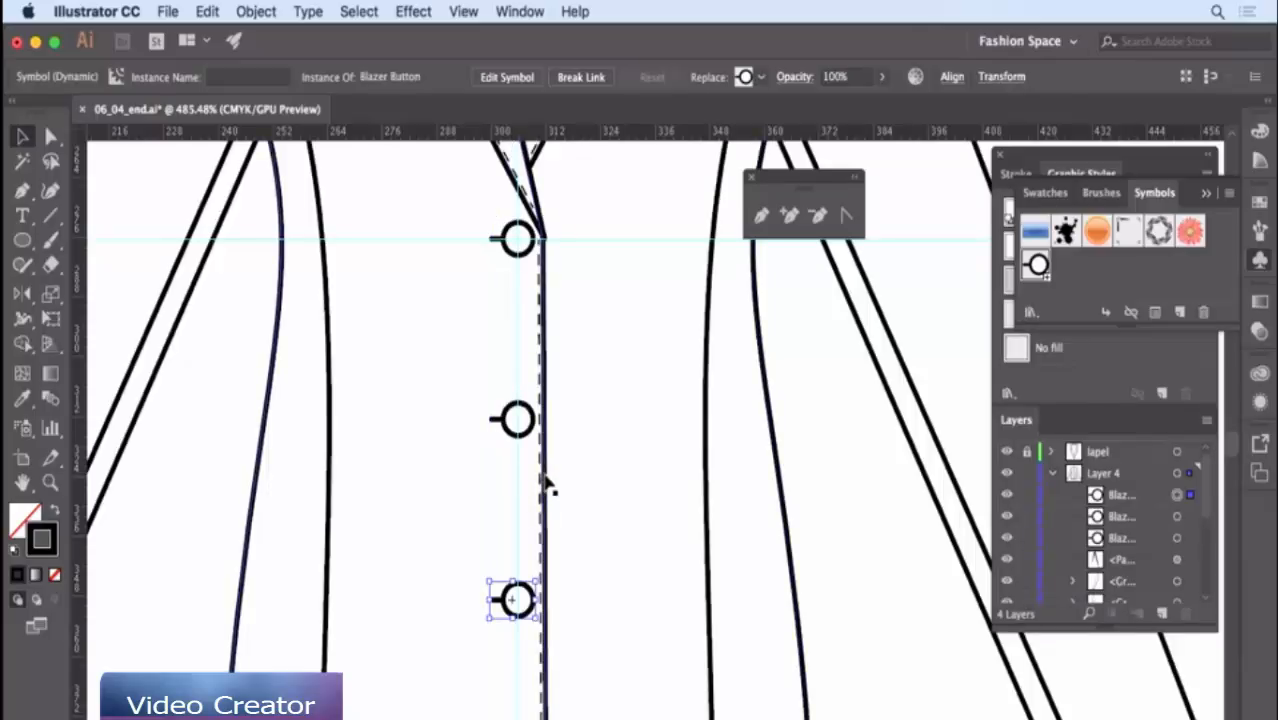
- Draw a narrow horizontal rectangle for the chest pocket, running from the right-hand lapel edge towards the armhole
key(z)
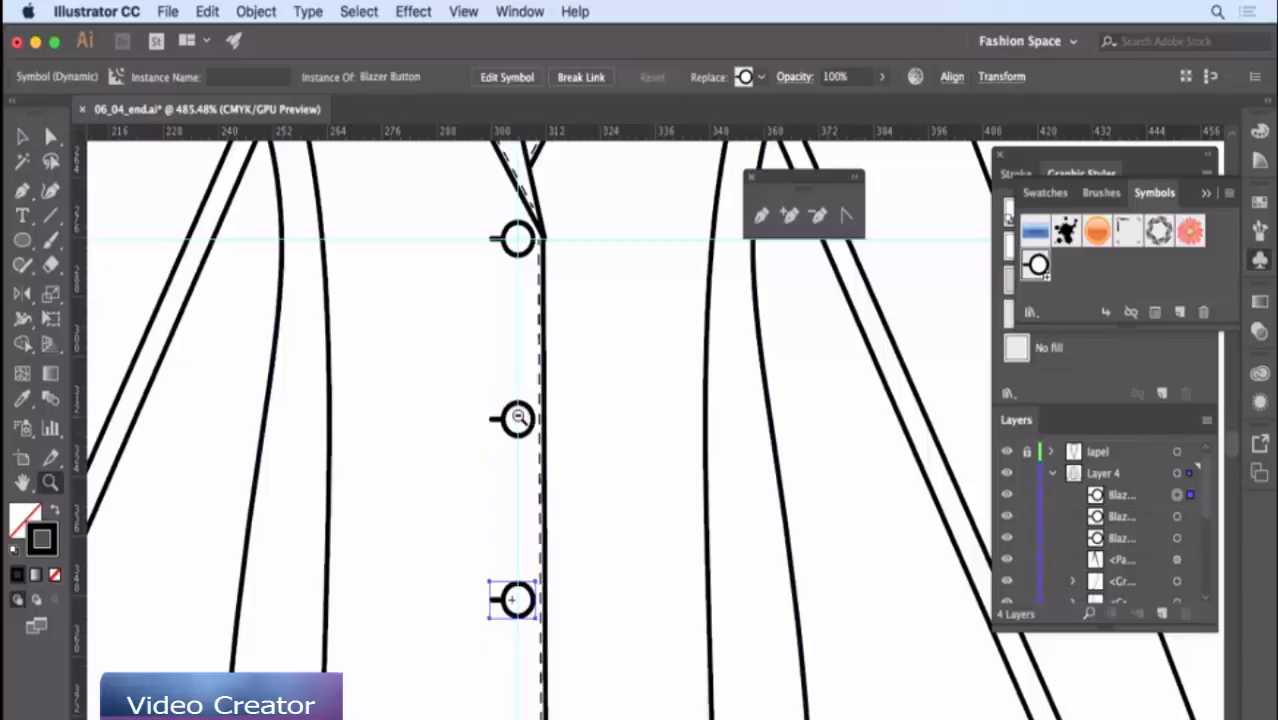
alt+click(518, 418)
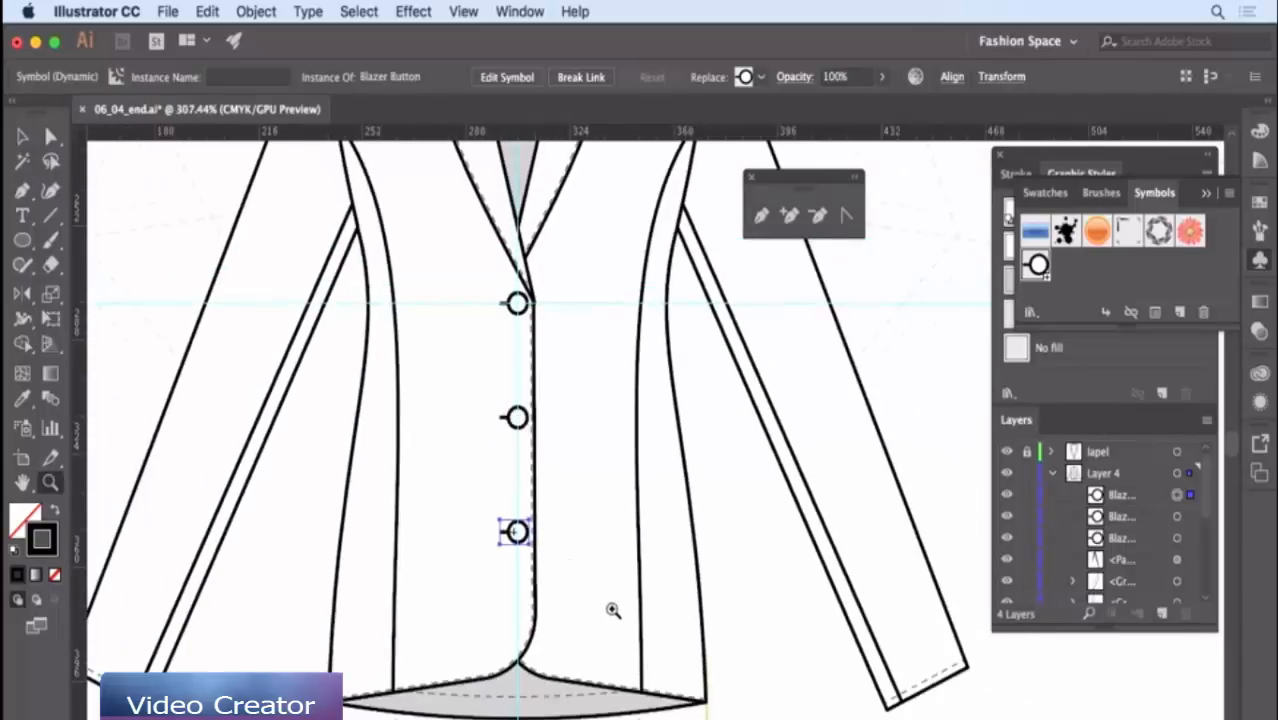
drag(566, 535, 549, 527)
drag(540, 547, 536, 543)
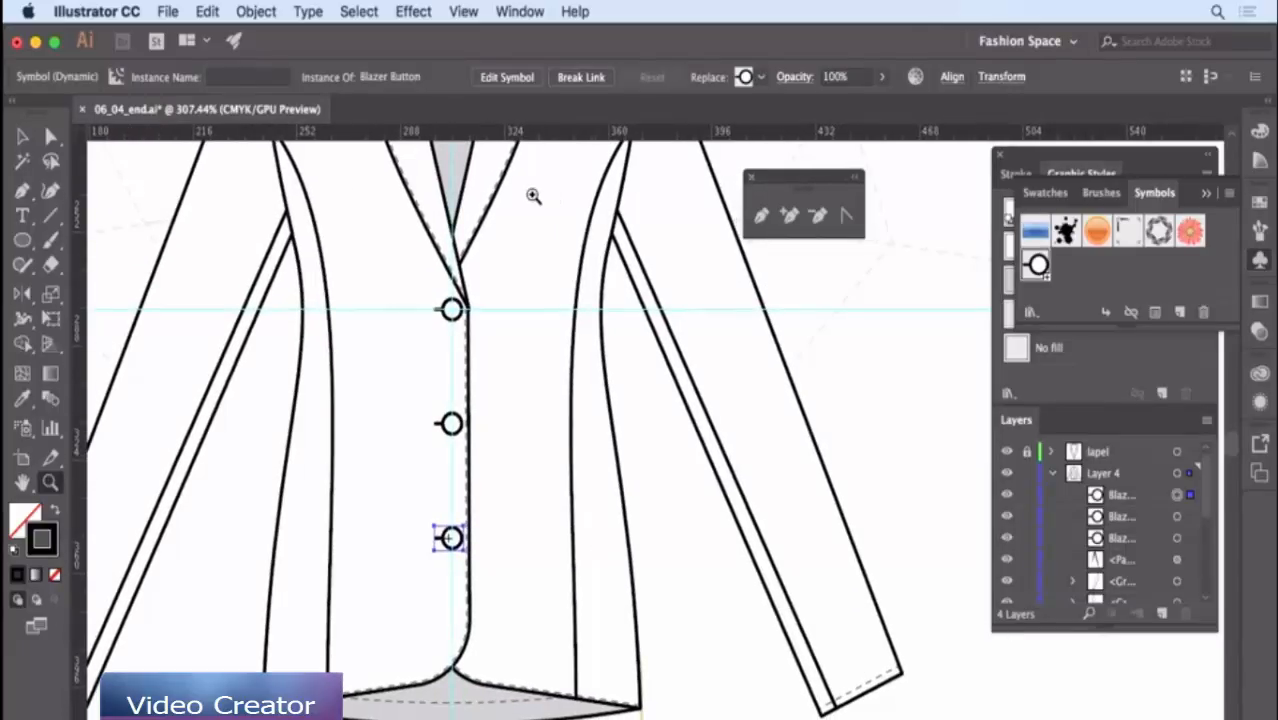
drag(536, 186, 522, 361)
drag(22, 240, 88, 241)
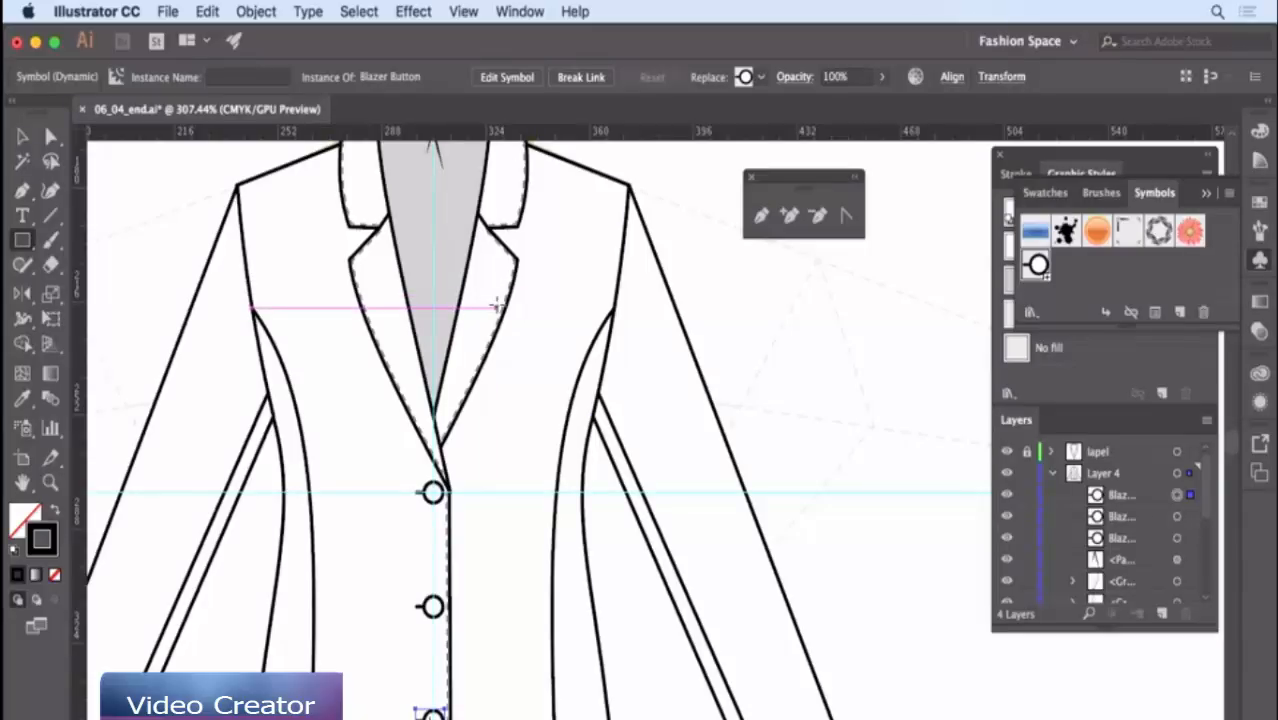
drag(497, 305, 584, 322)
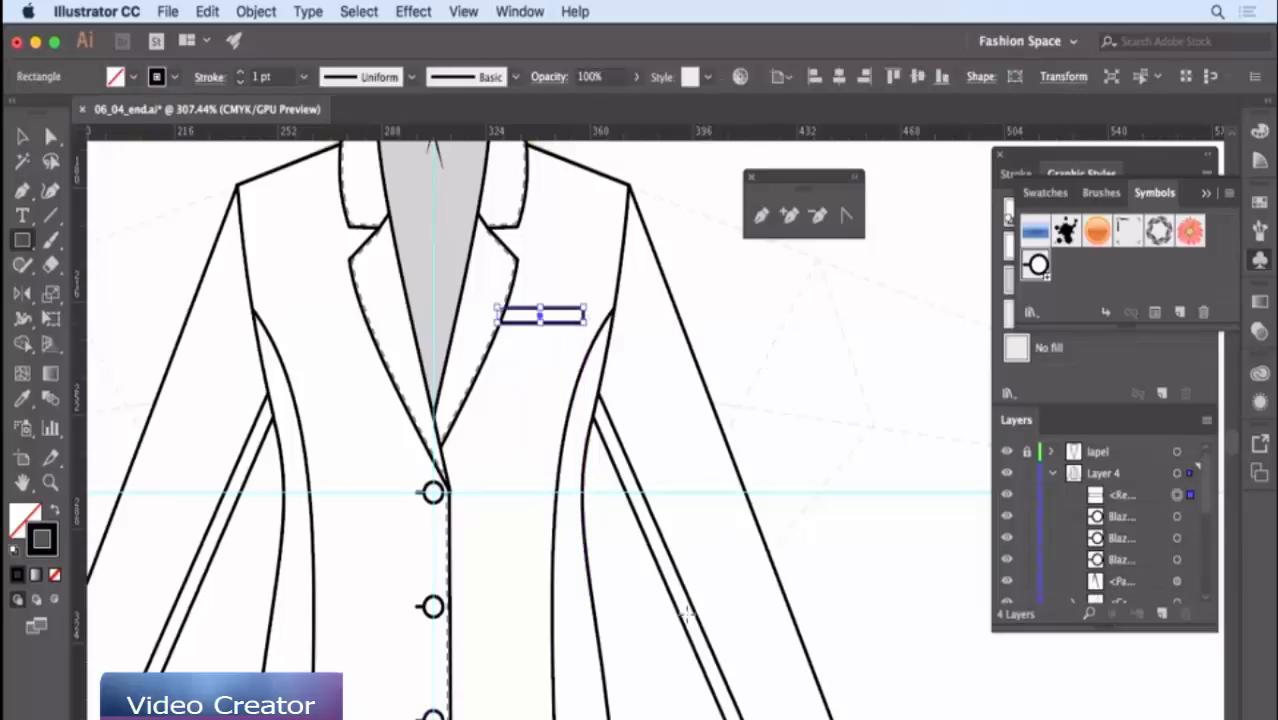
- Draw a hip pocket rectangle about 35 by 8 pt across the right-hand panel seam, just above the lowest button's level
drag(645, 708, 654, 456)
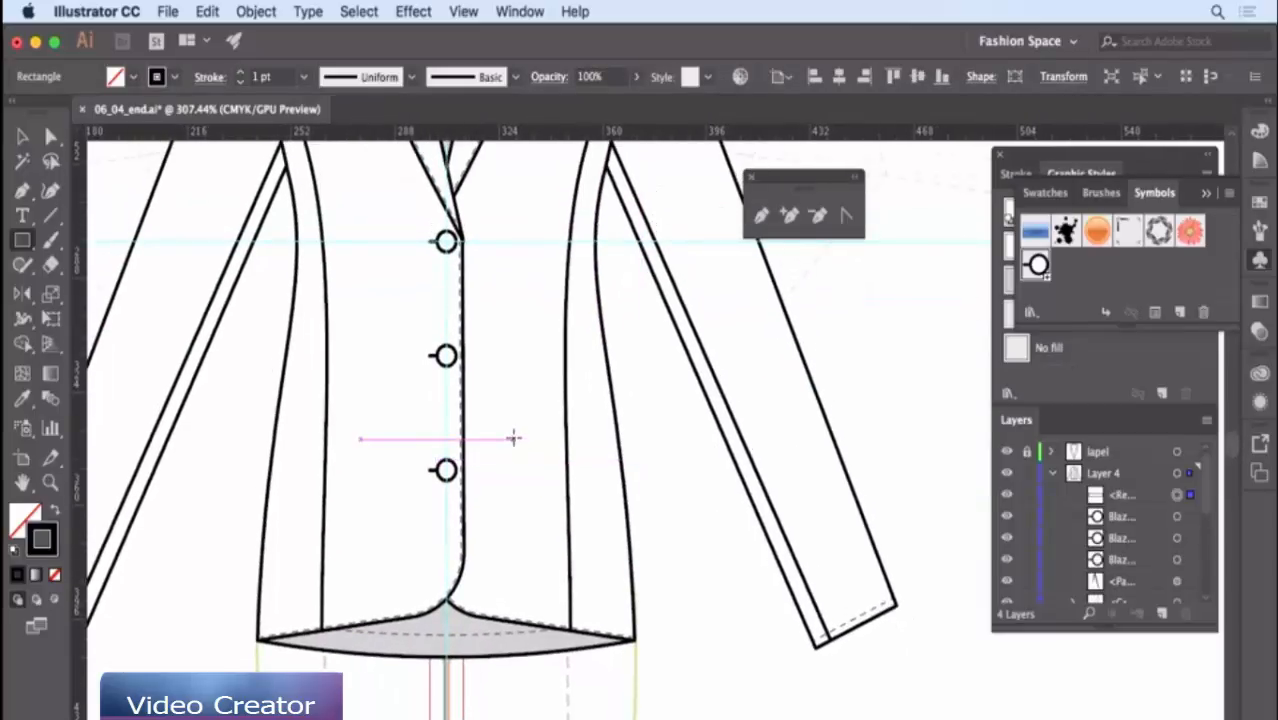
drag(514, 437, 617, 456)
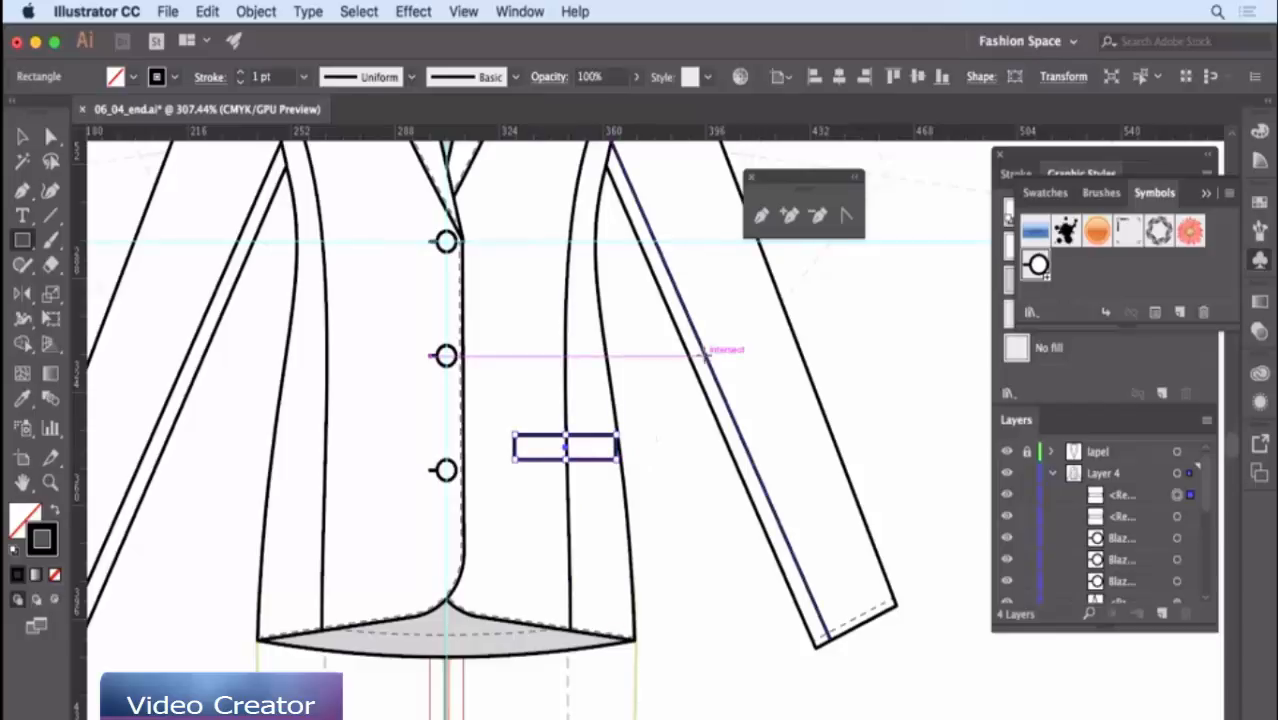
key(v)
click(666, 485)
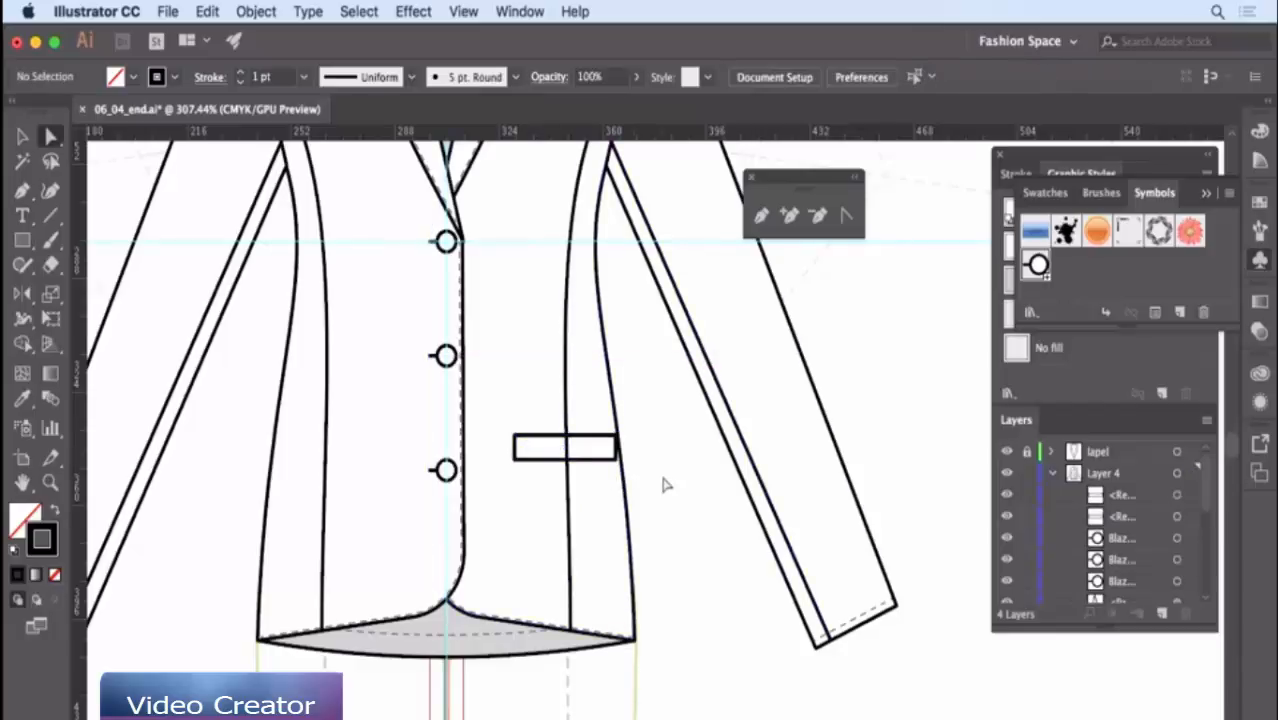
- Slant the hip pocket by shifting its lower edge 1 pt to the right, and give it the default white fill and black stroke
click(589, 466)
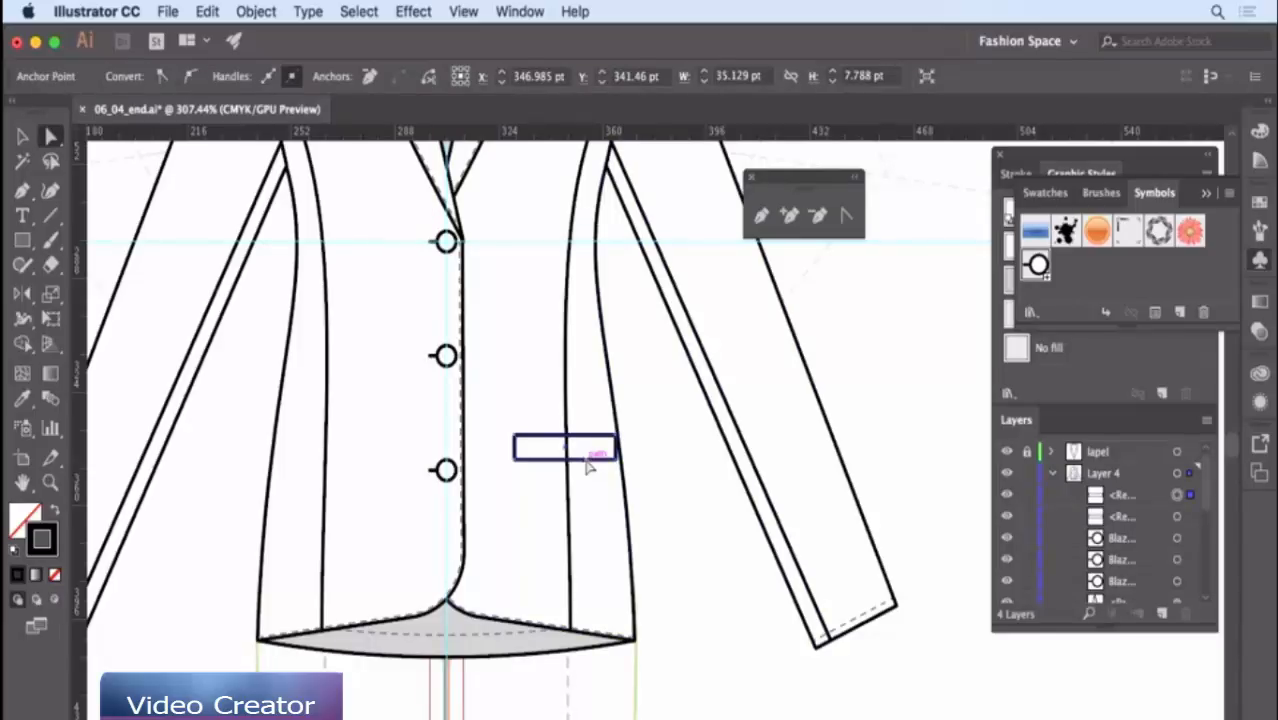
key(Right)
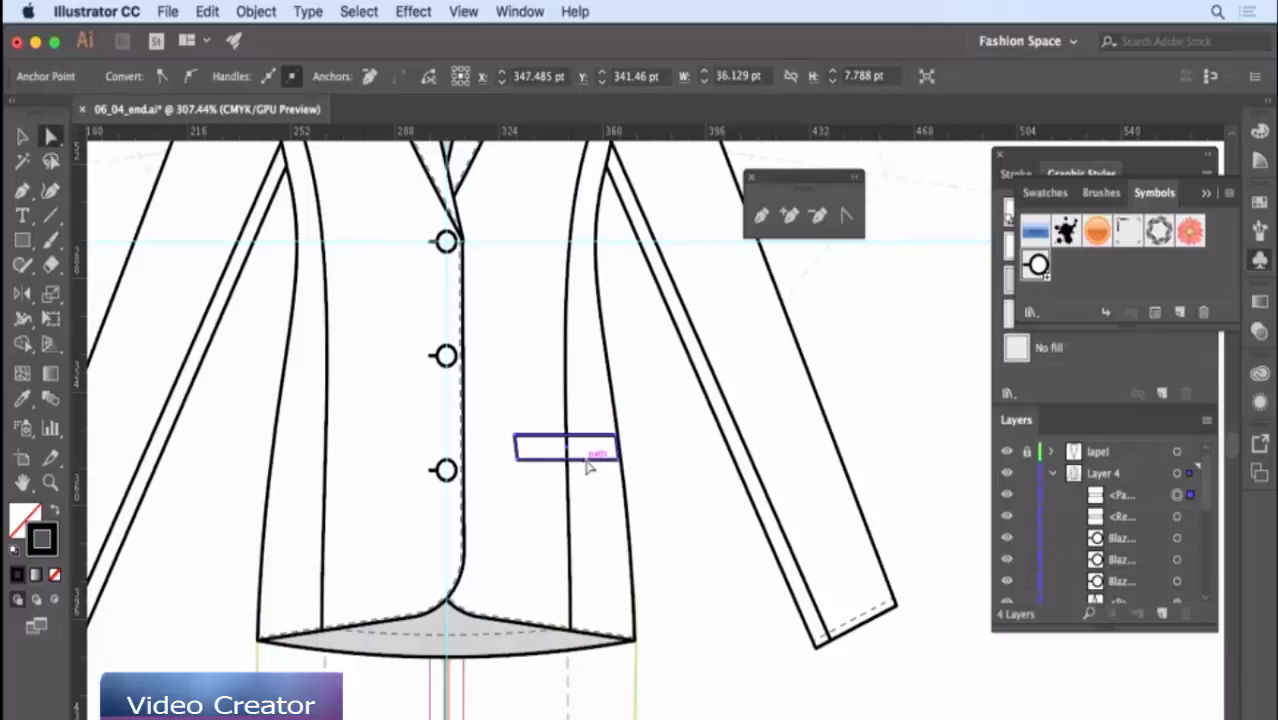
click(594, 454)
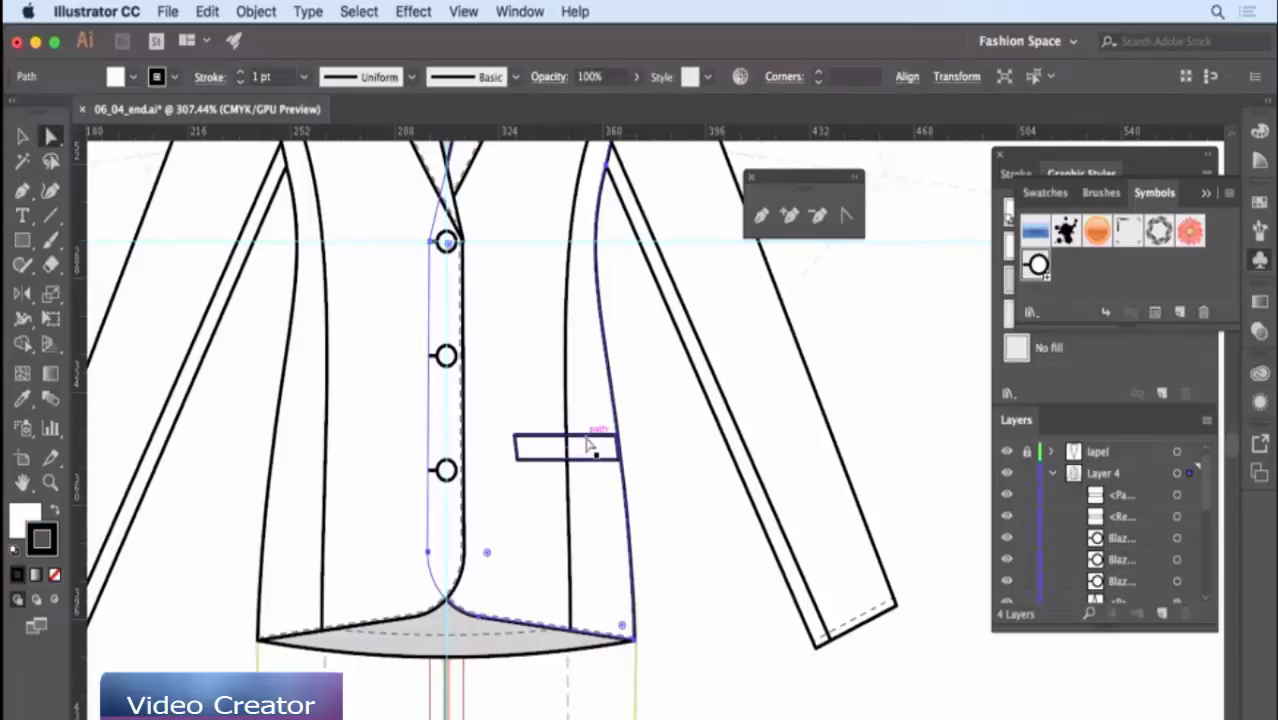
click(588, 444)
key(d)
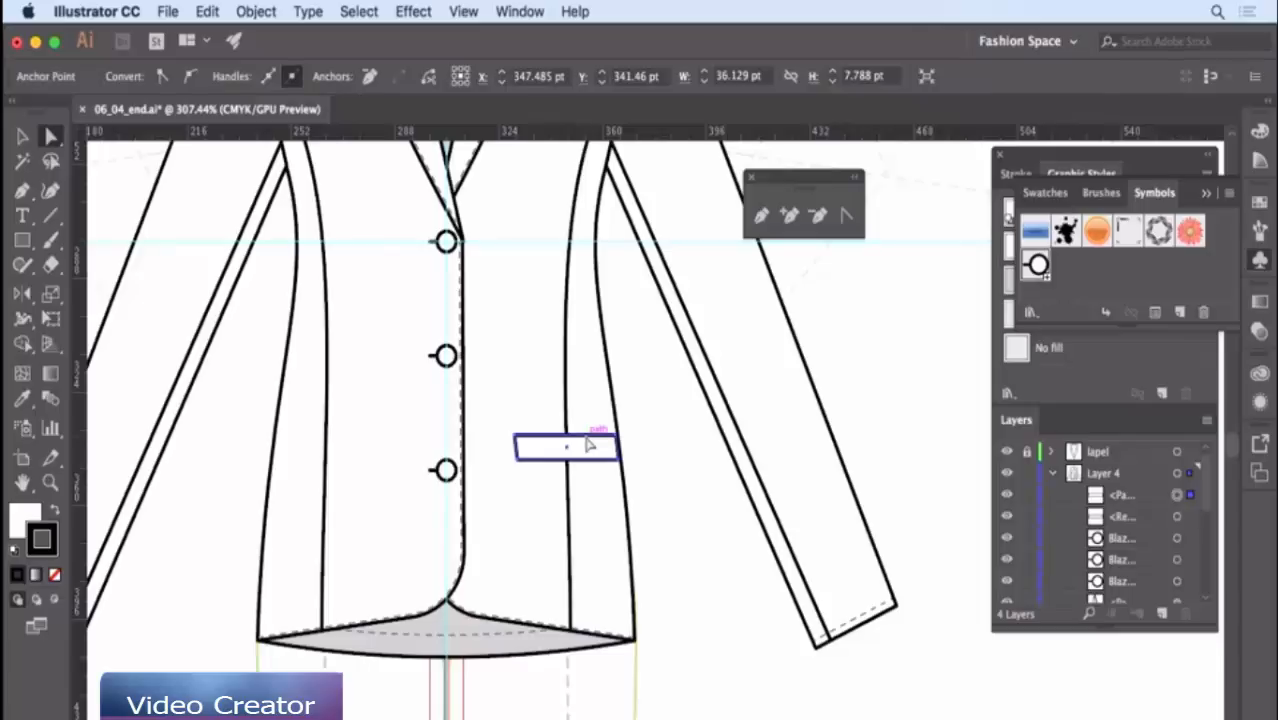
- Create an inner copy of the hip pocket outline with Offset Path at -1 pt and Miter joins
click(256, 11)
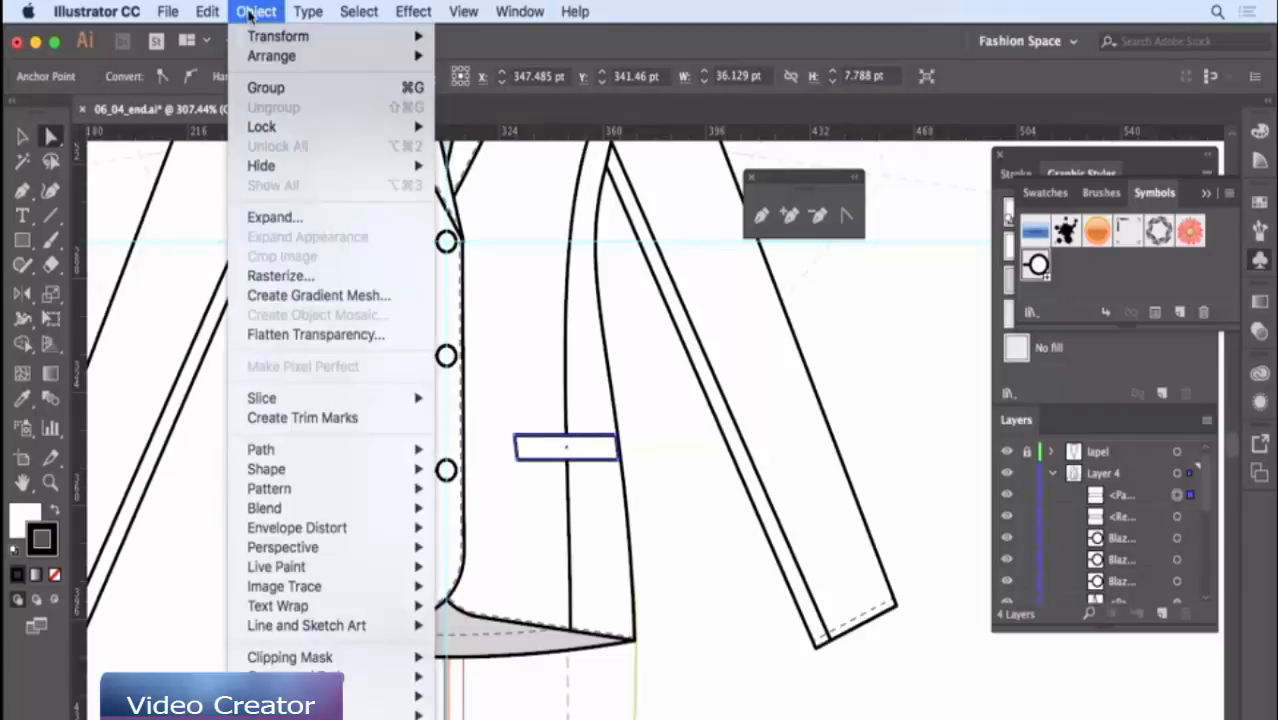
mouse_move(283, 452)
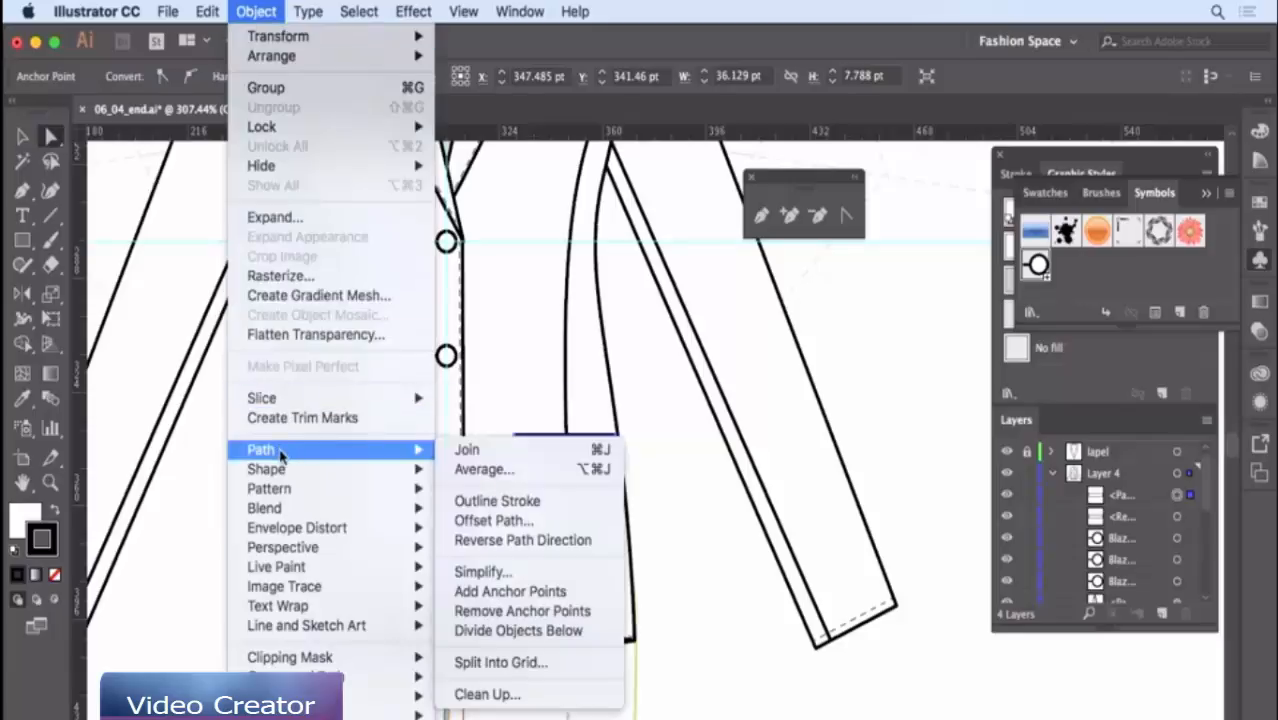
click(499, 522)
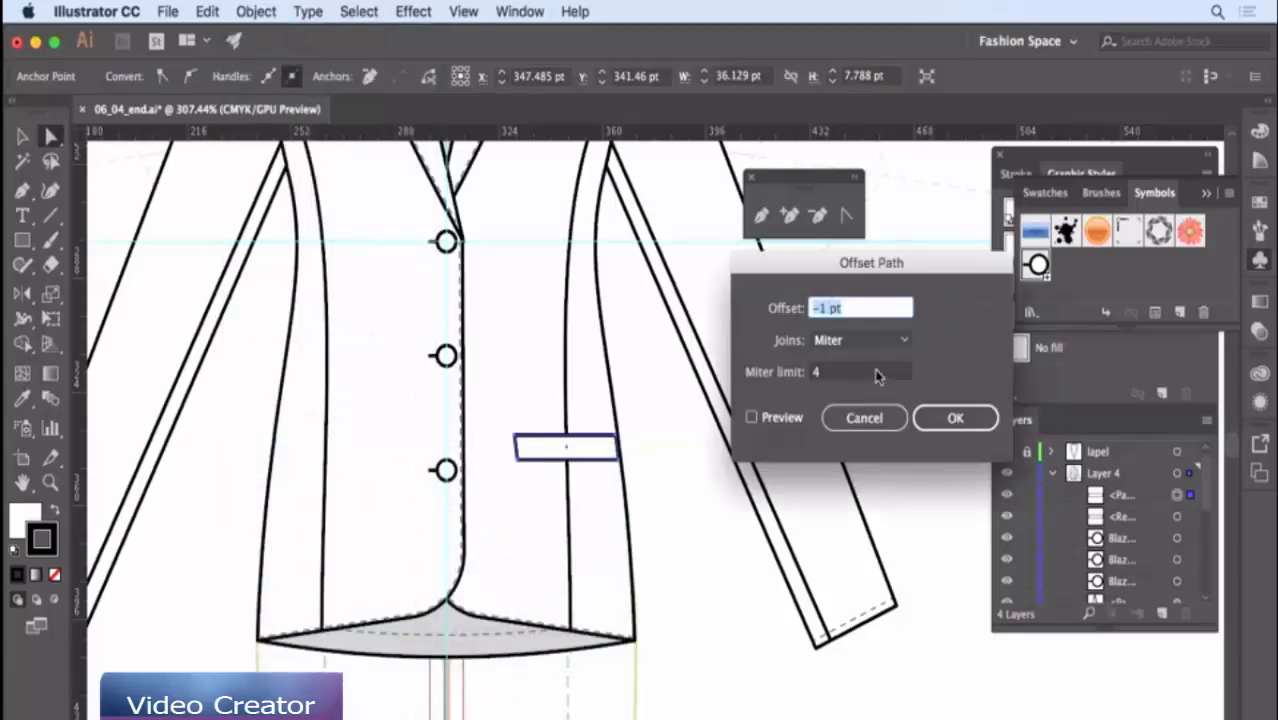
click(935, 420)
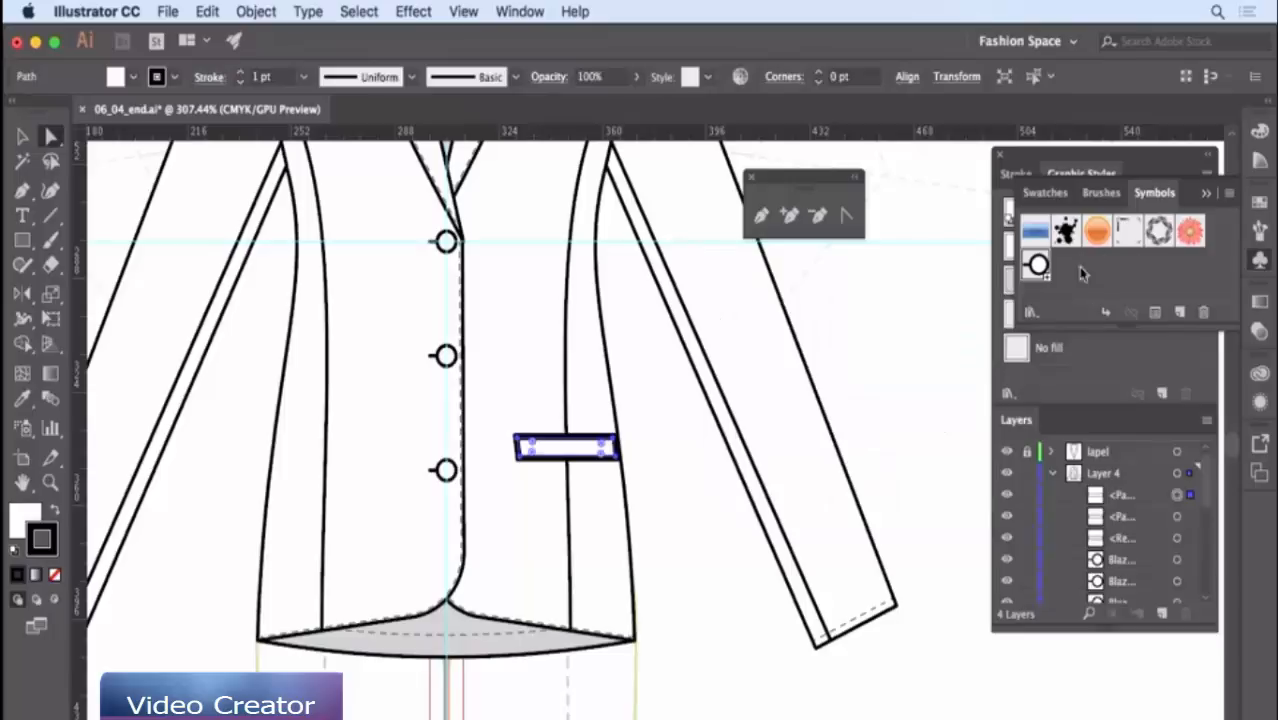
- Apply the Stitches graphic style to the inner hip pocket outline and group it with the outer outline
click(1081, 175)
click(1068, 316)
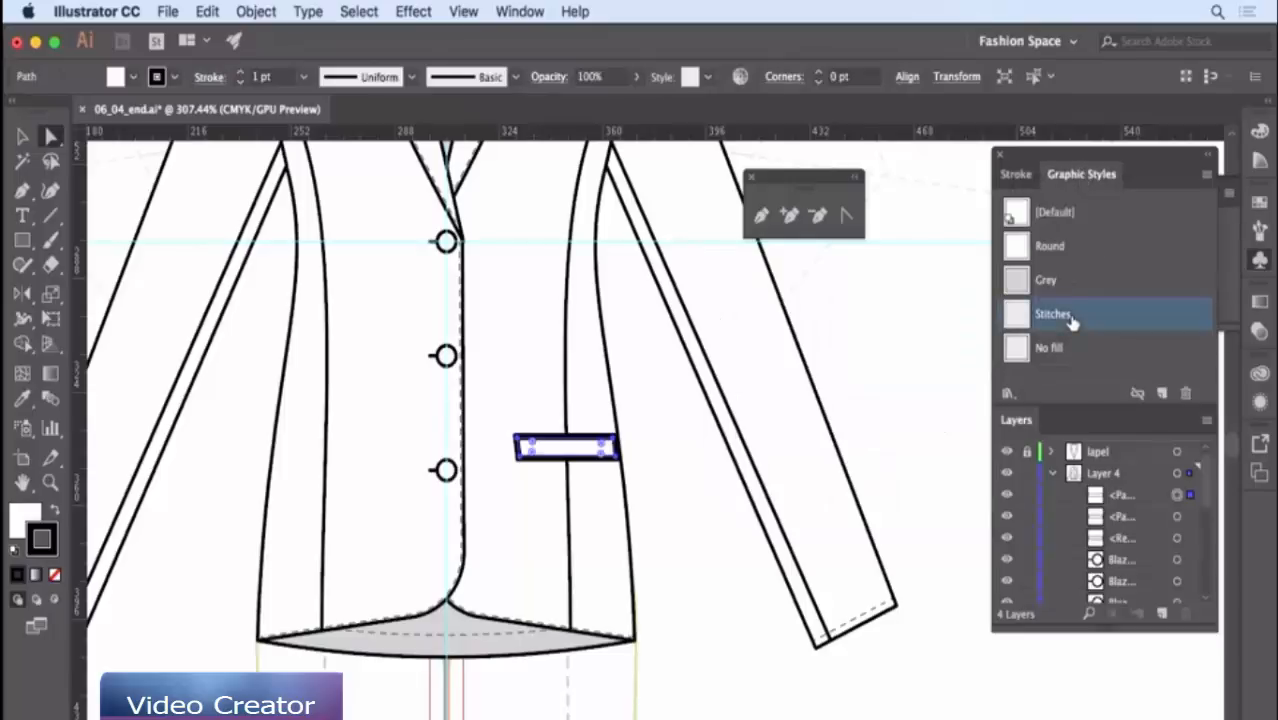
shift+click(1177, 516)
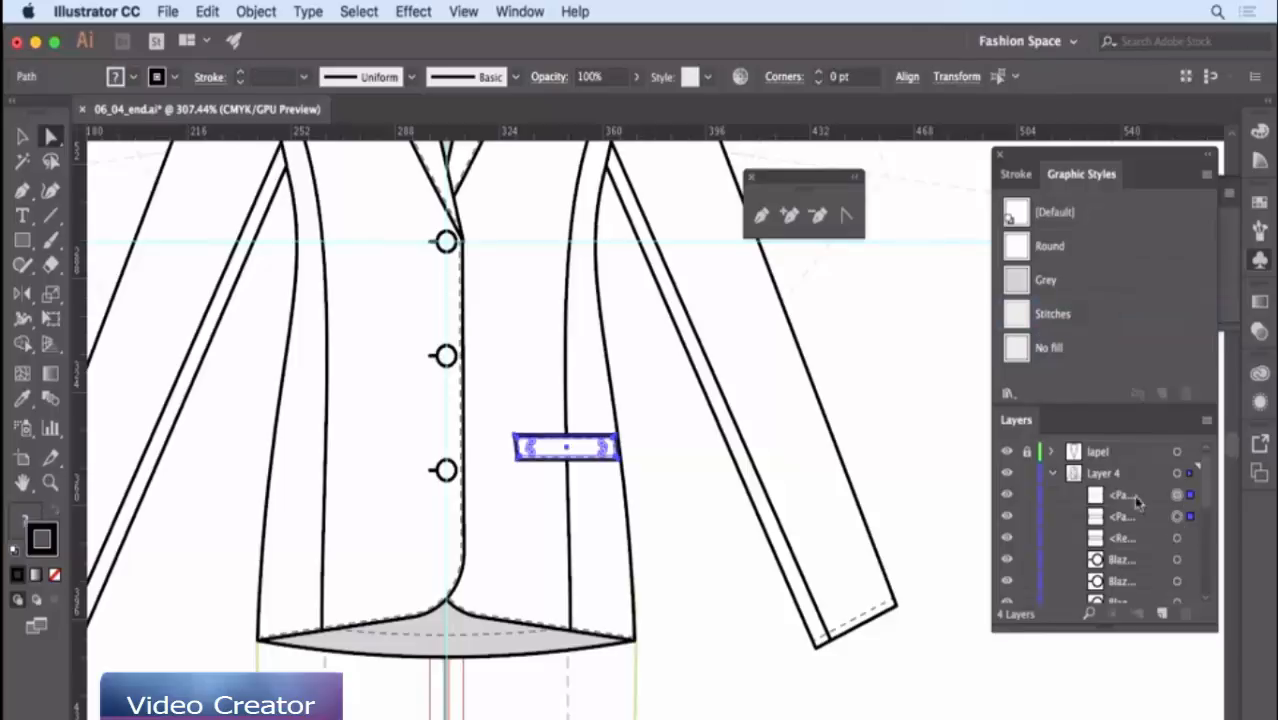
right_click(676, 432)
click(714, 527)
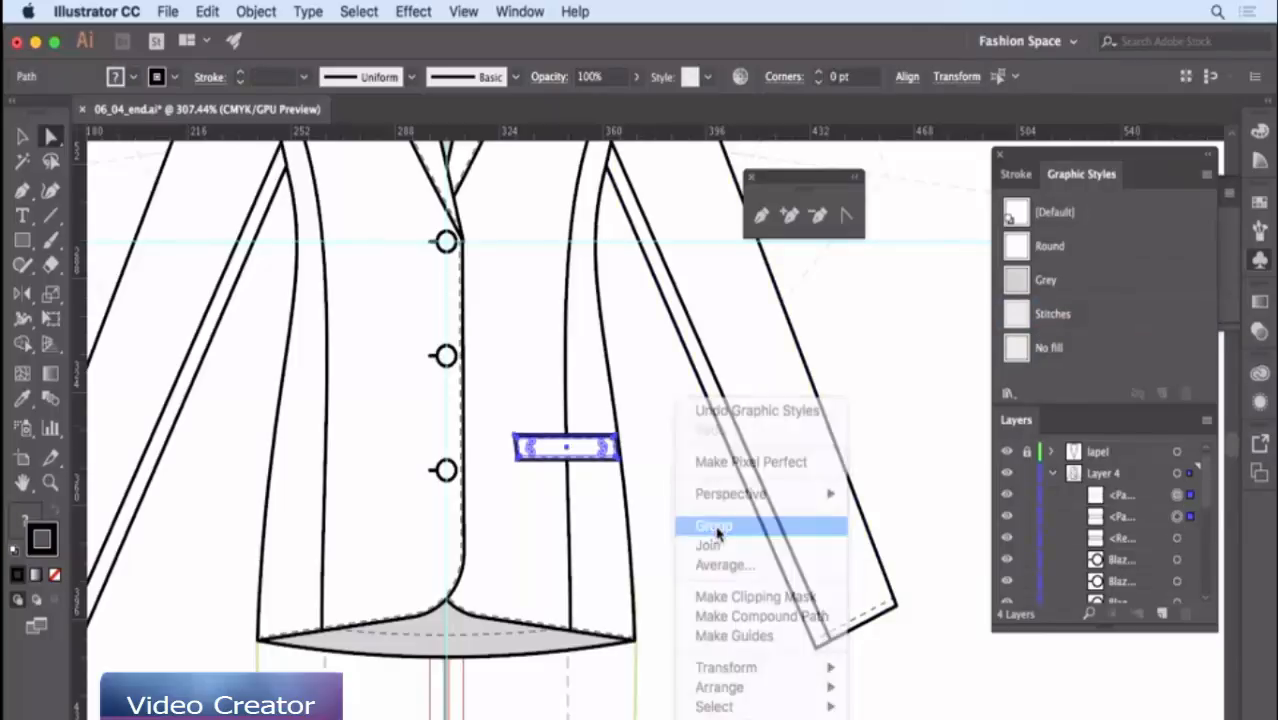
click(678, 470)
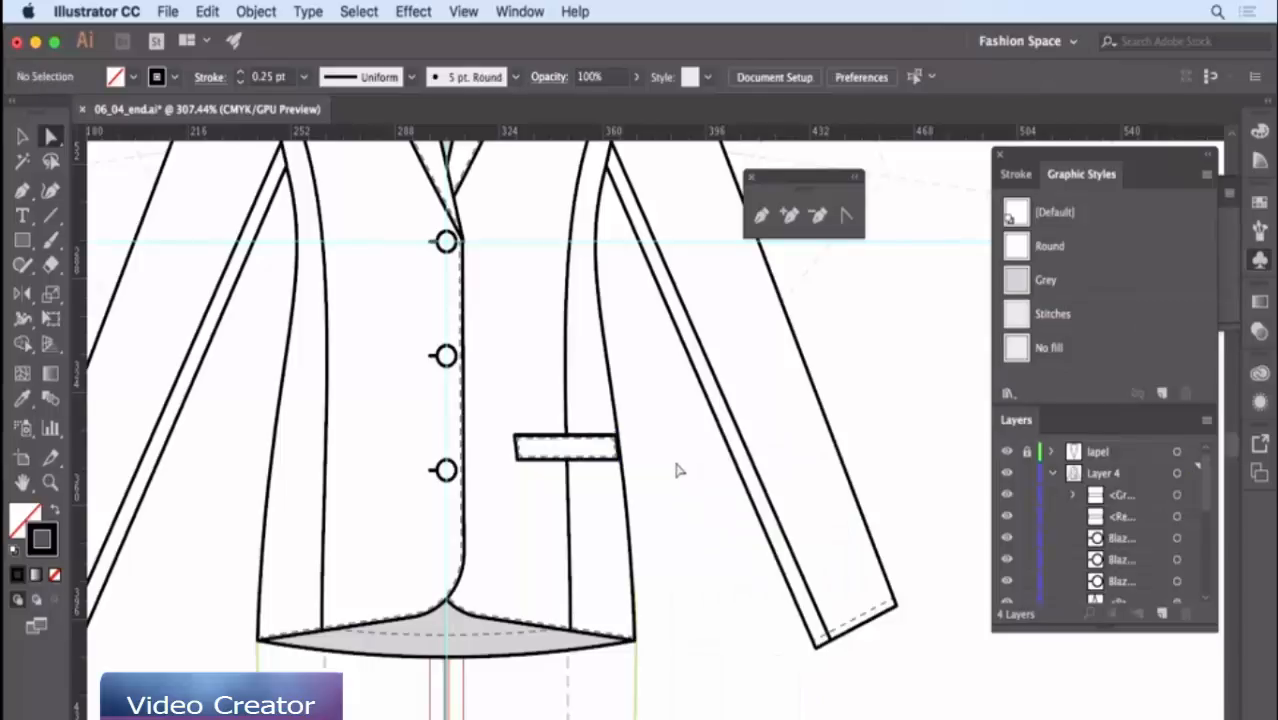
- Select the grouped hip pocket and try rotating it slightly clockwise about its centre
click(608, 450)
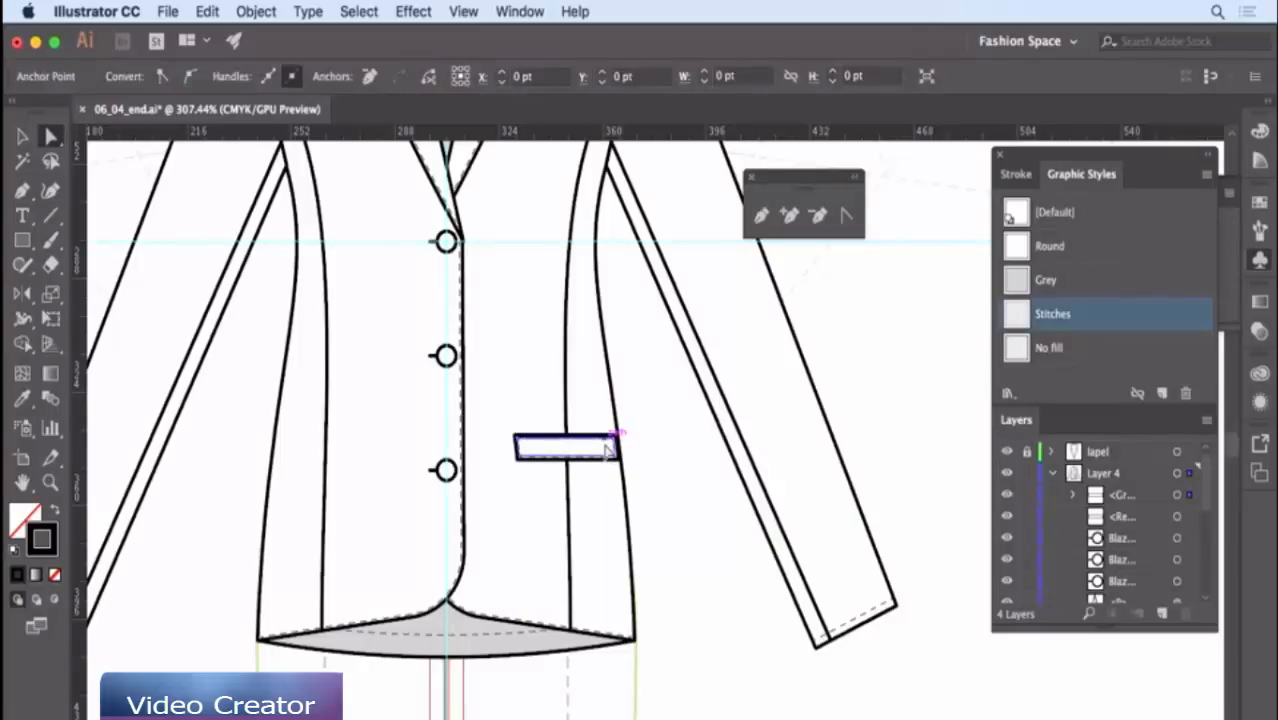
click(685, 471)
key(v)
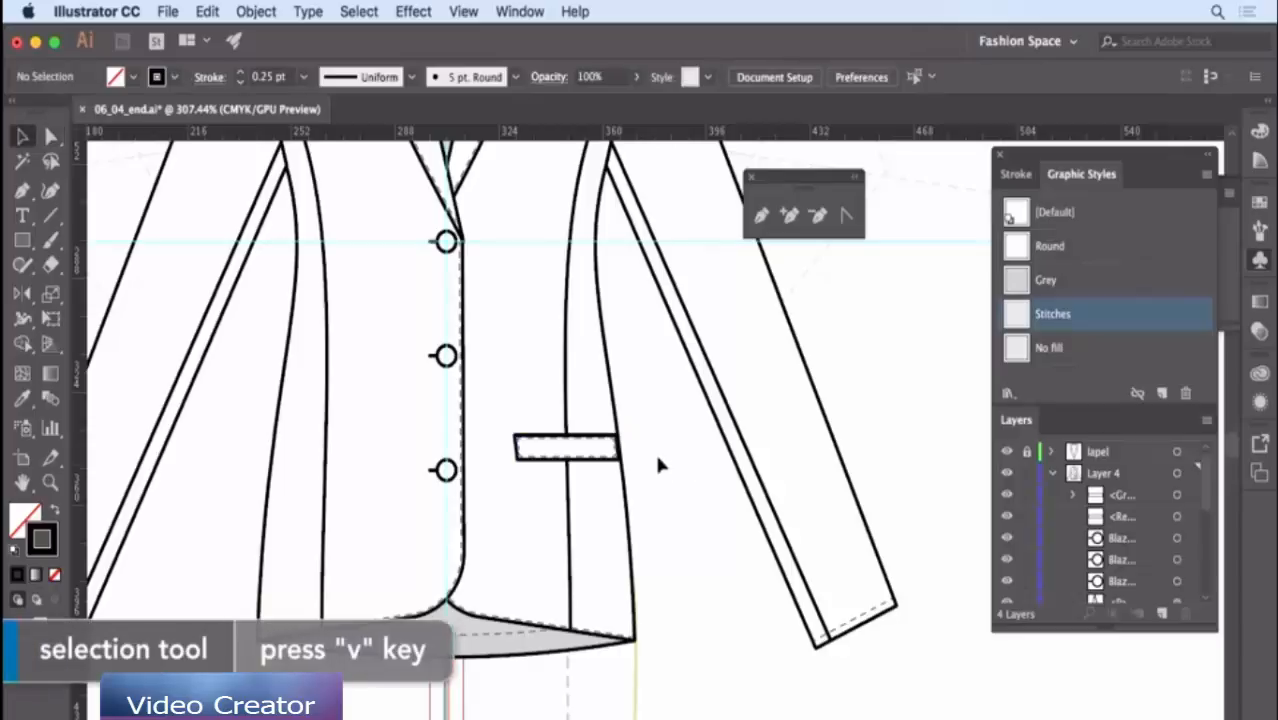
click(608, 450)
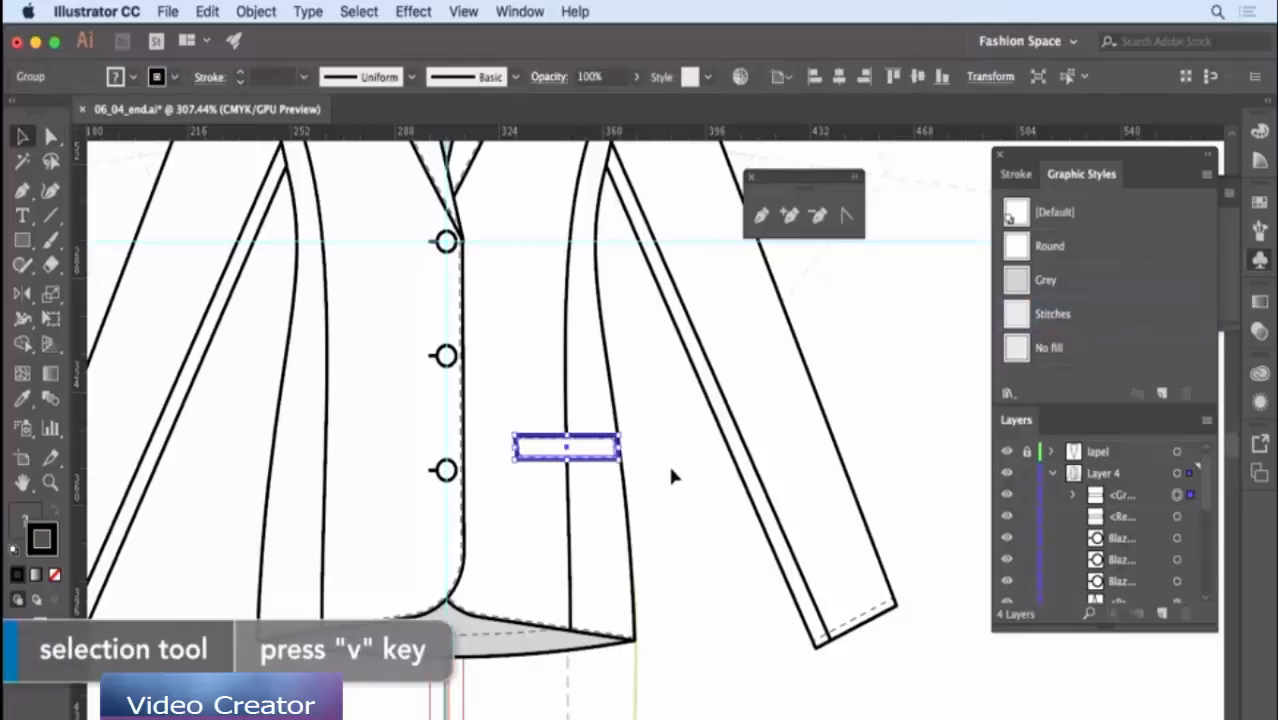
key(r)
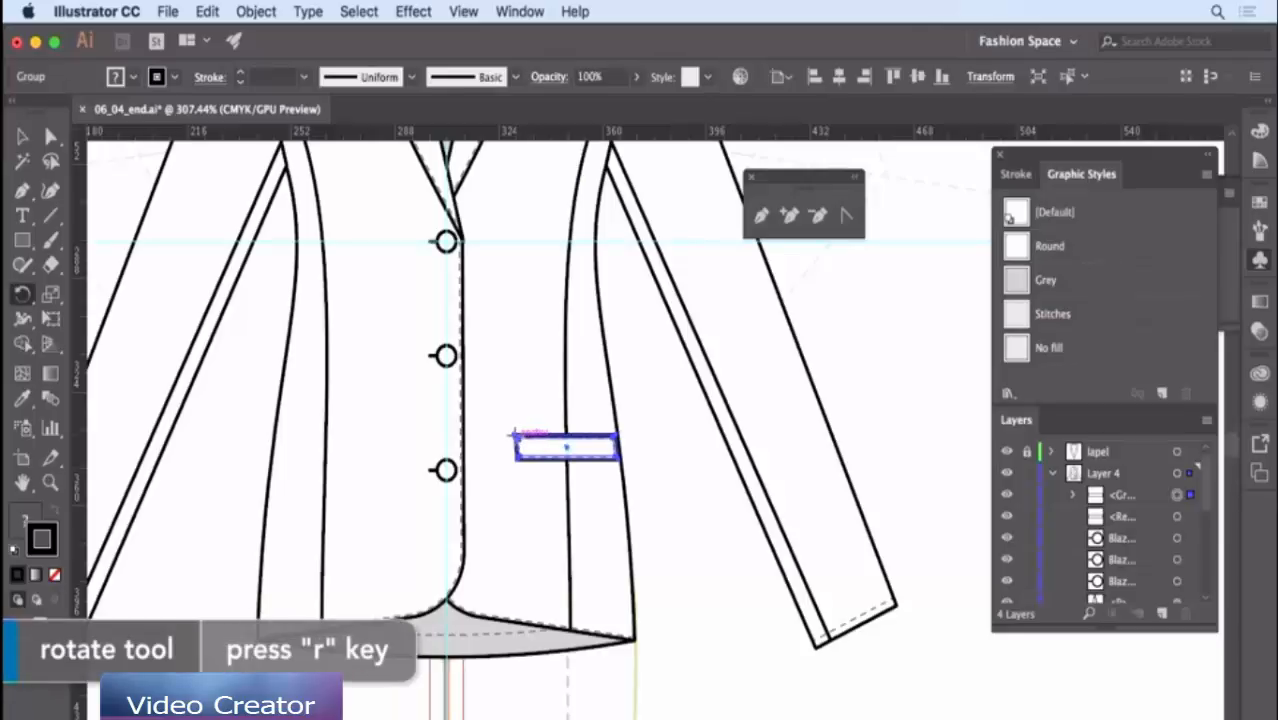
drag(660, 448, 660, 458)
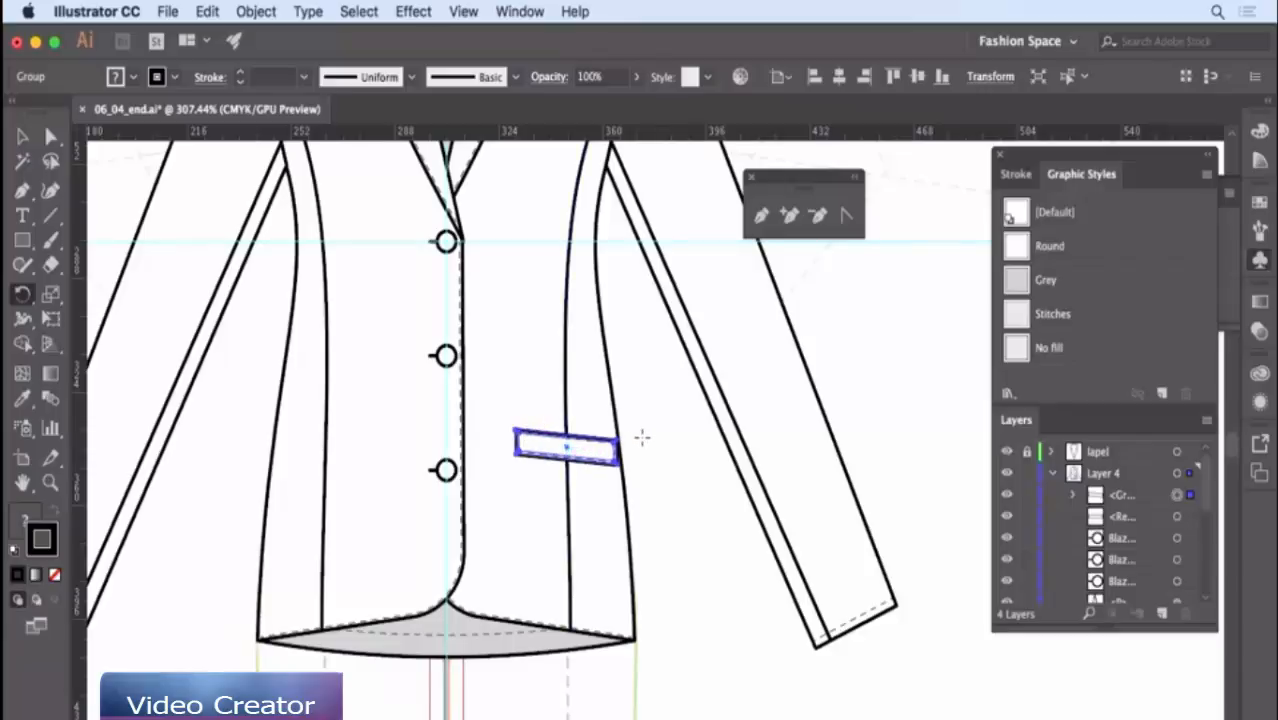
key(super+z)
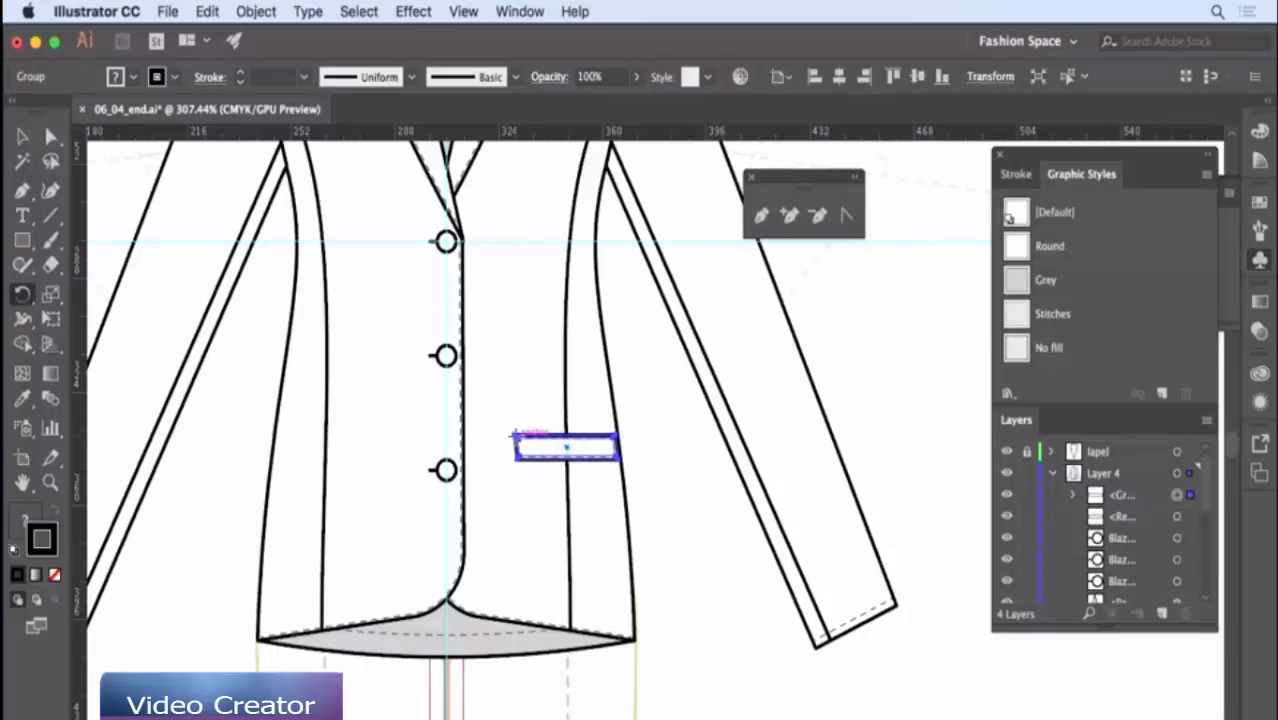
- Rotate the hip pocket slightly clockwise about its upper inner corner and shift it sideways until its outer end meets the side seam
click(516, 437)
drag(645, 439, 645, 454)
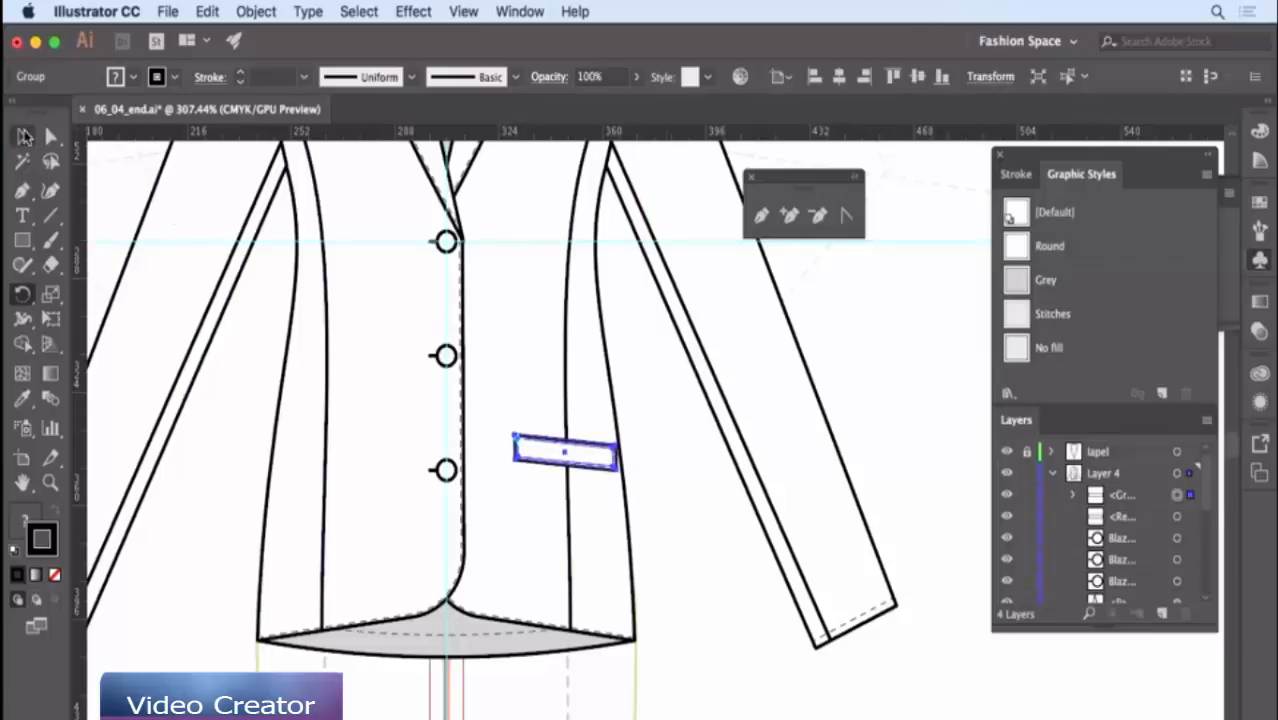
click(22, 137)
click(677, 511)
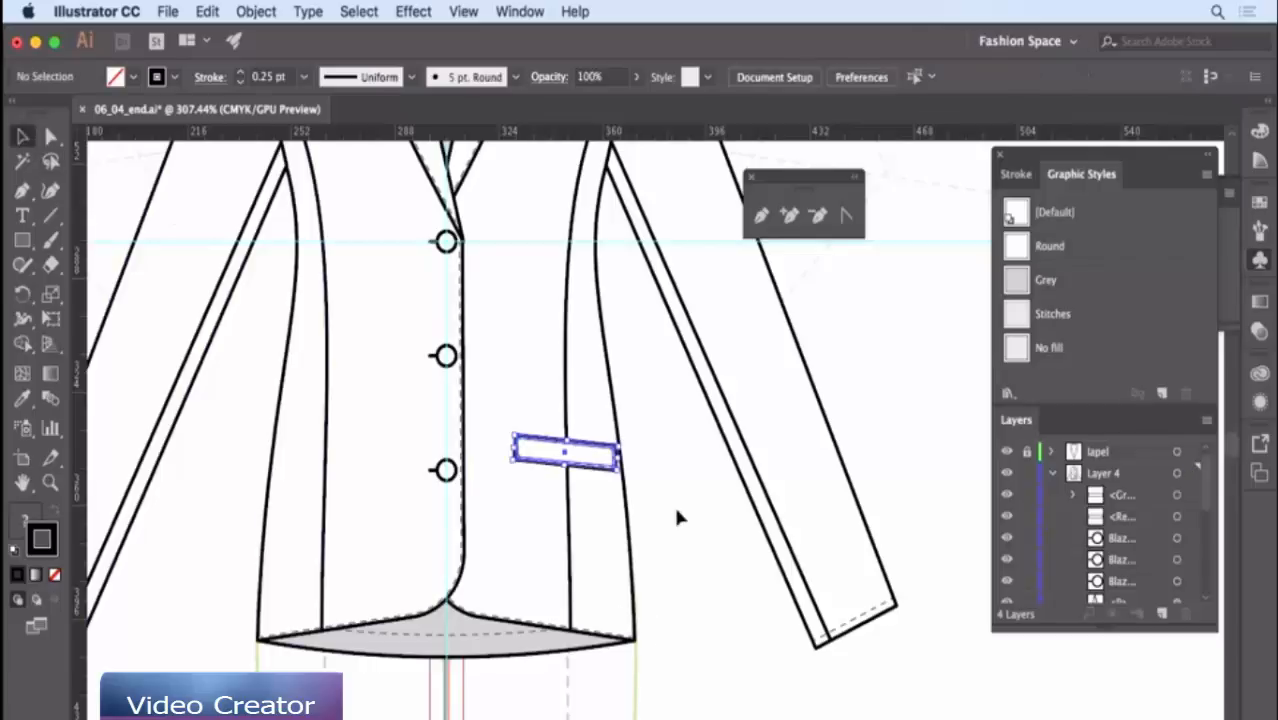
click(605, 468)
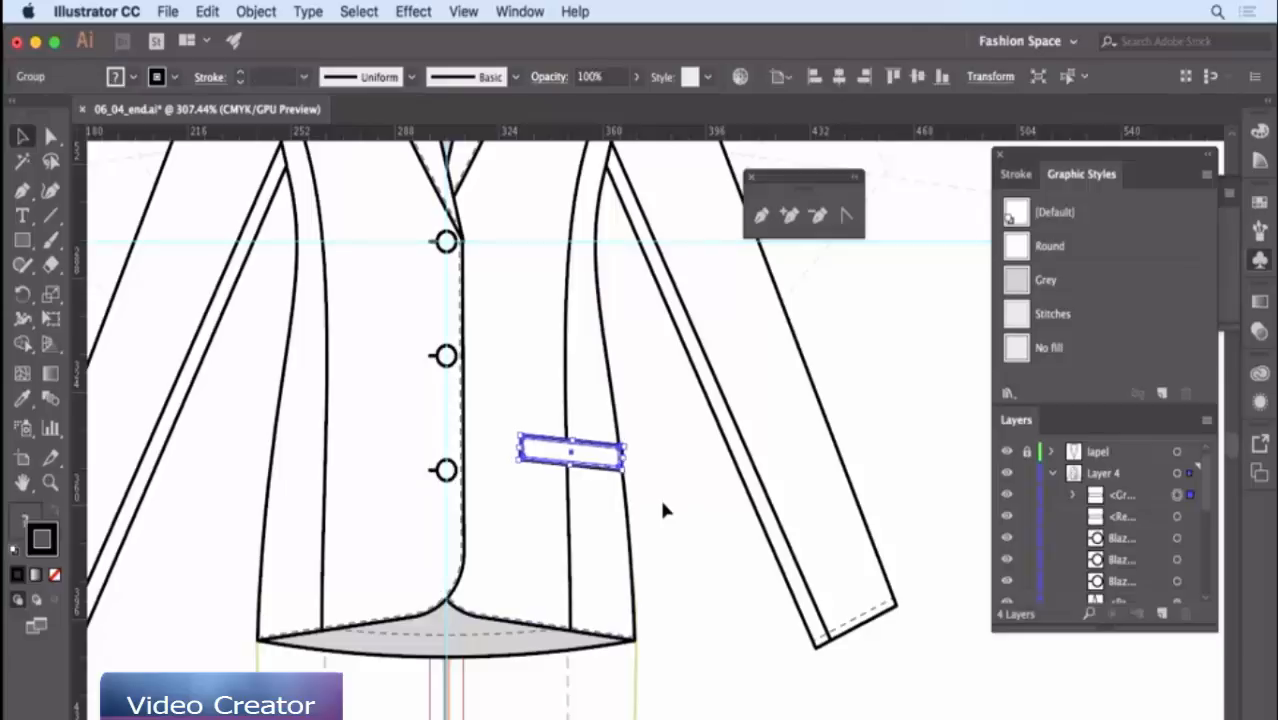
click(655, 484)
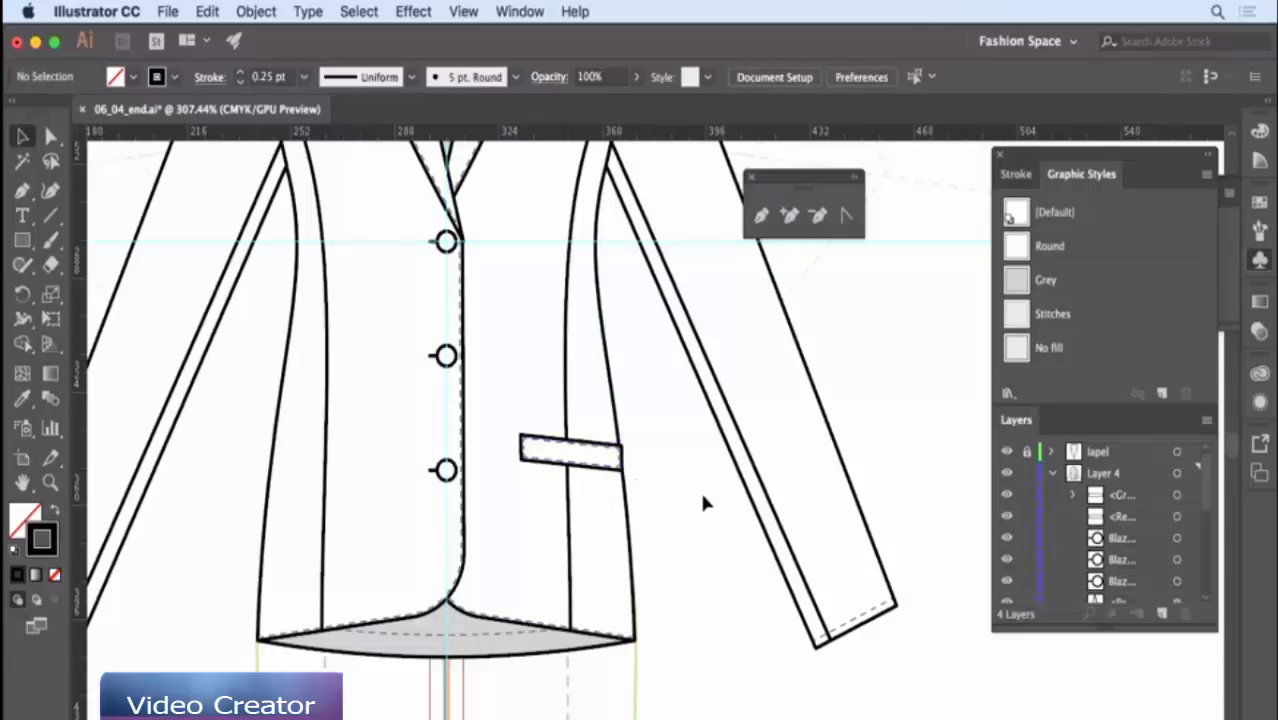
- Create a mirrored copy of the hip pocket on the opposite front by reflecting it vertically across the centre front guide
click(605, 465)
key(o)
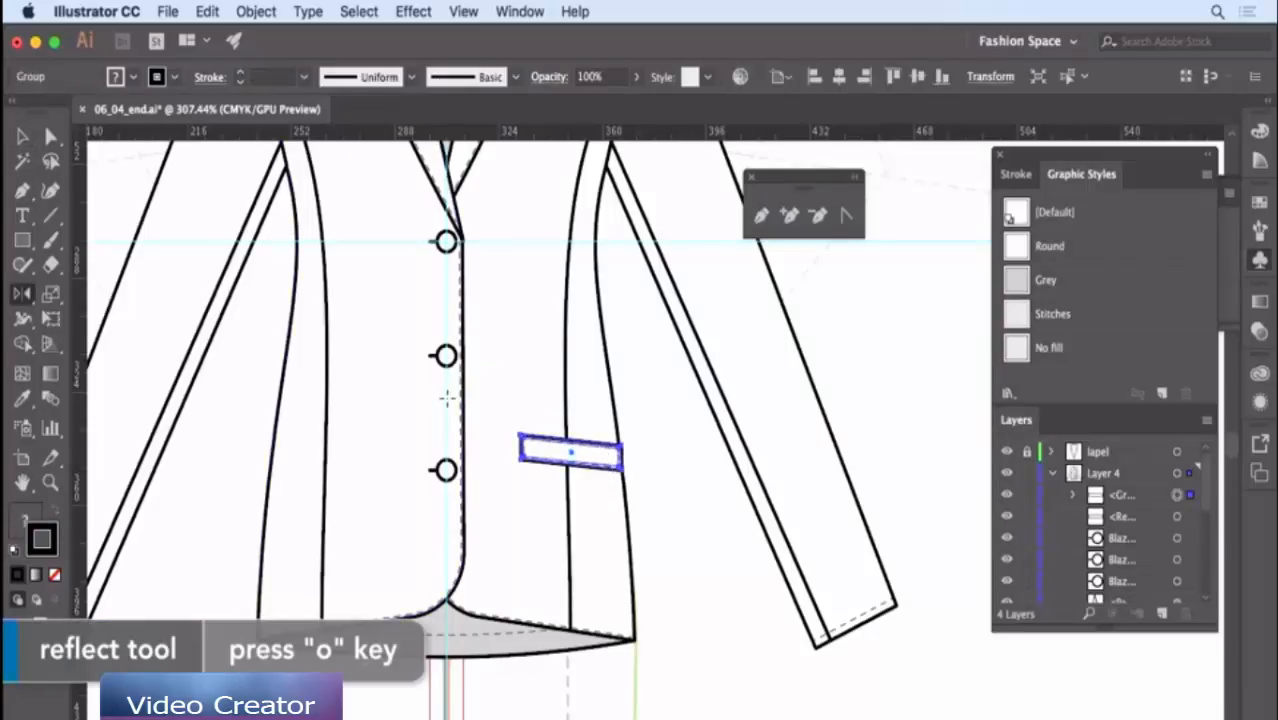
alt+click(447, 398)
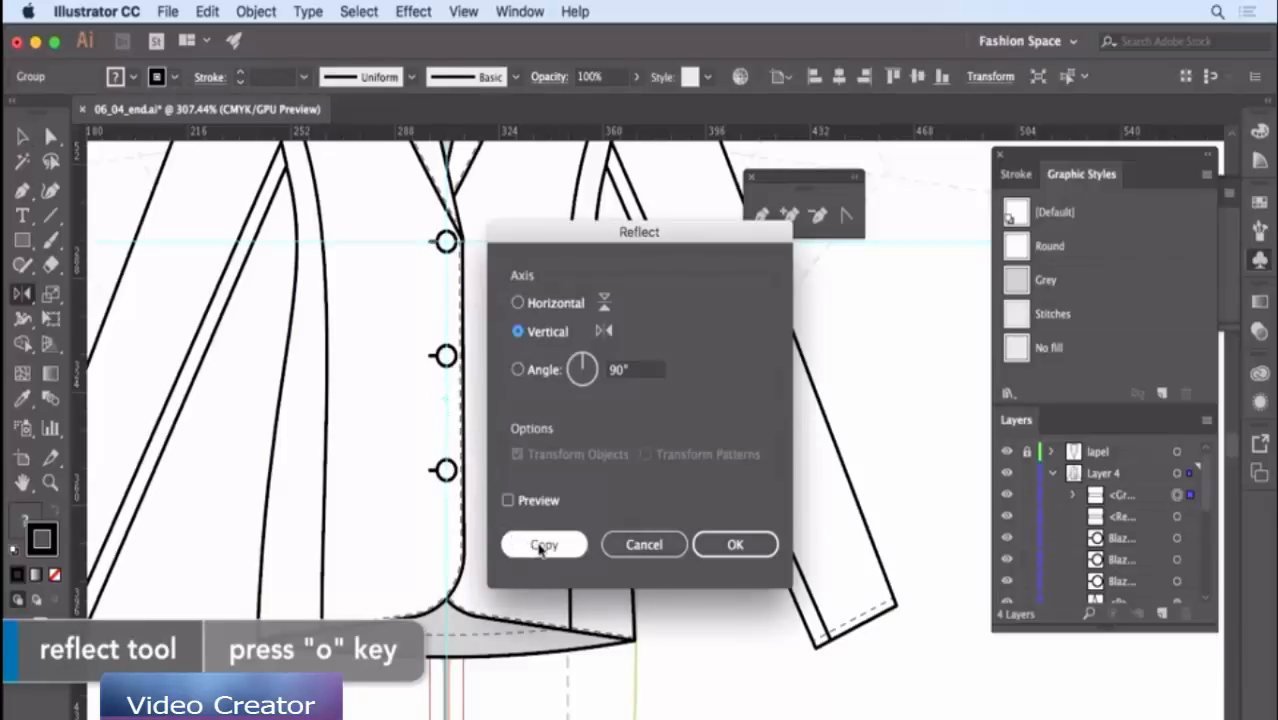
click(535, 543)
key(v)
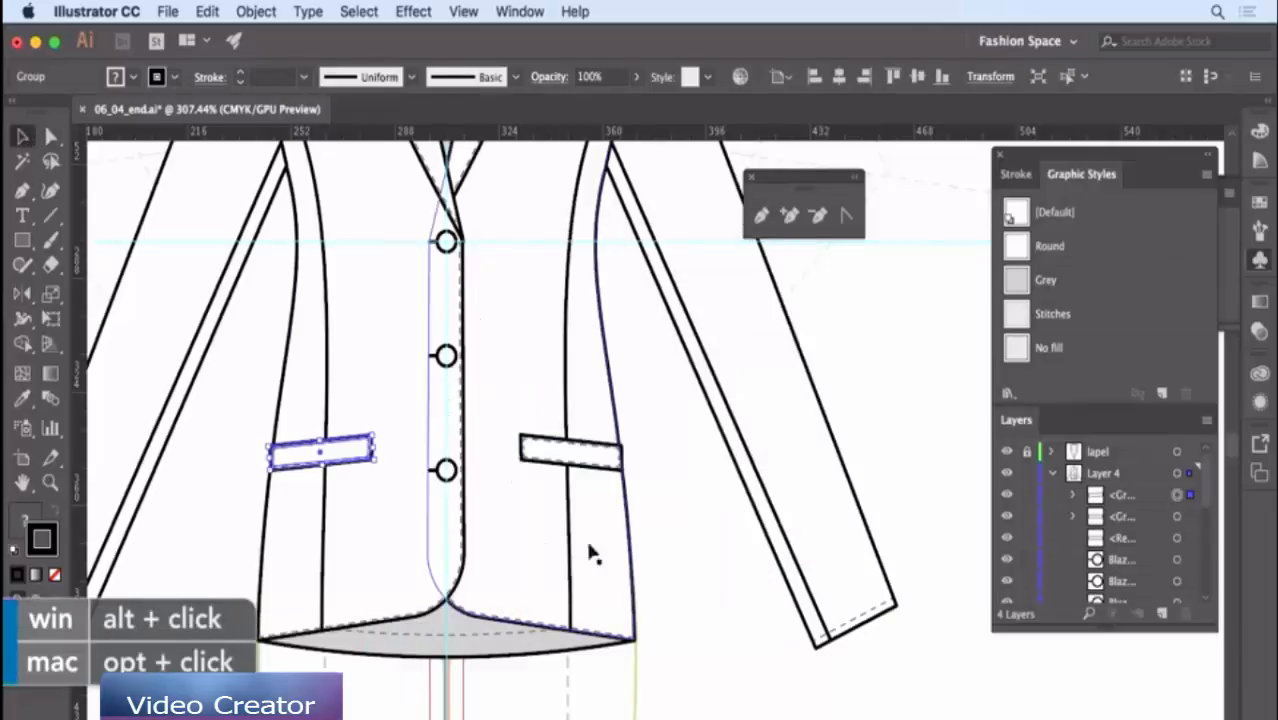
click(680, 549)
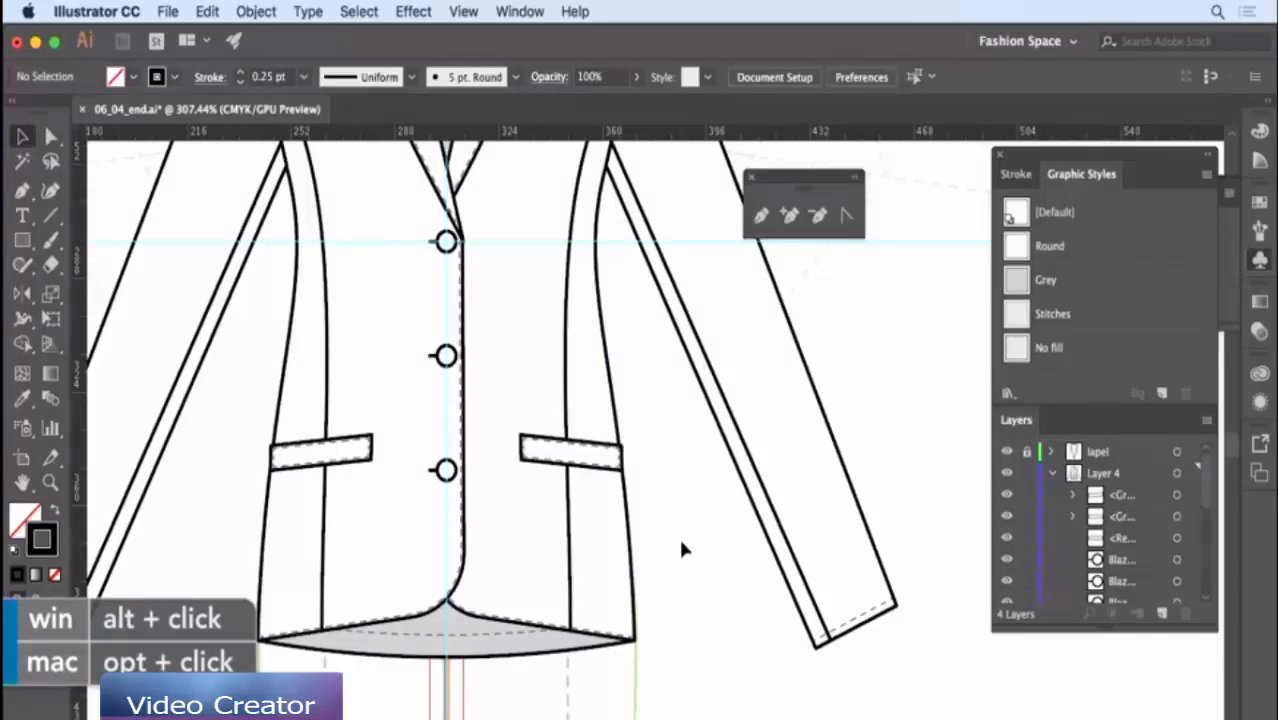
- Group the three Blazer Button symbols on the jacket front
key(z)
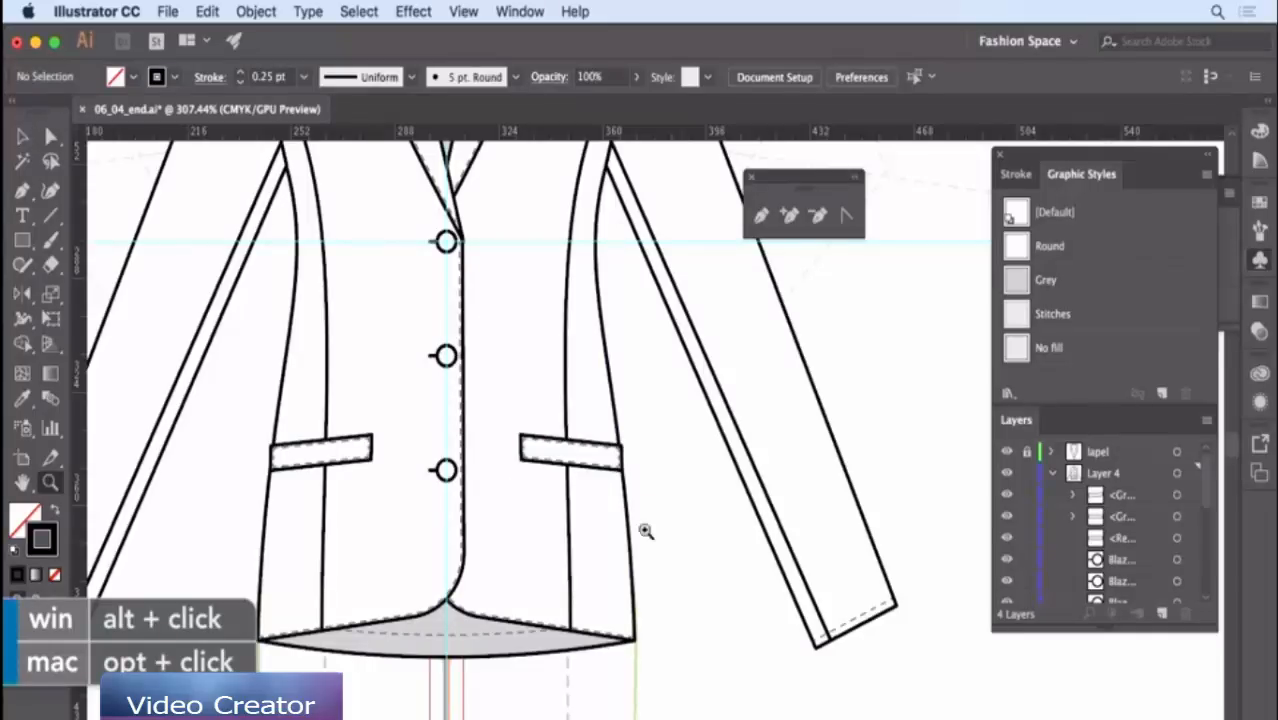
alt+click(506, 325)
alt+click(506, 325)
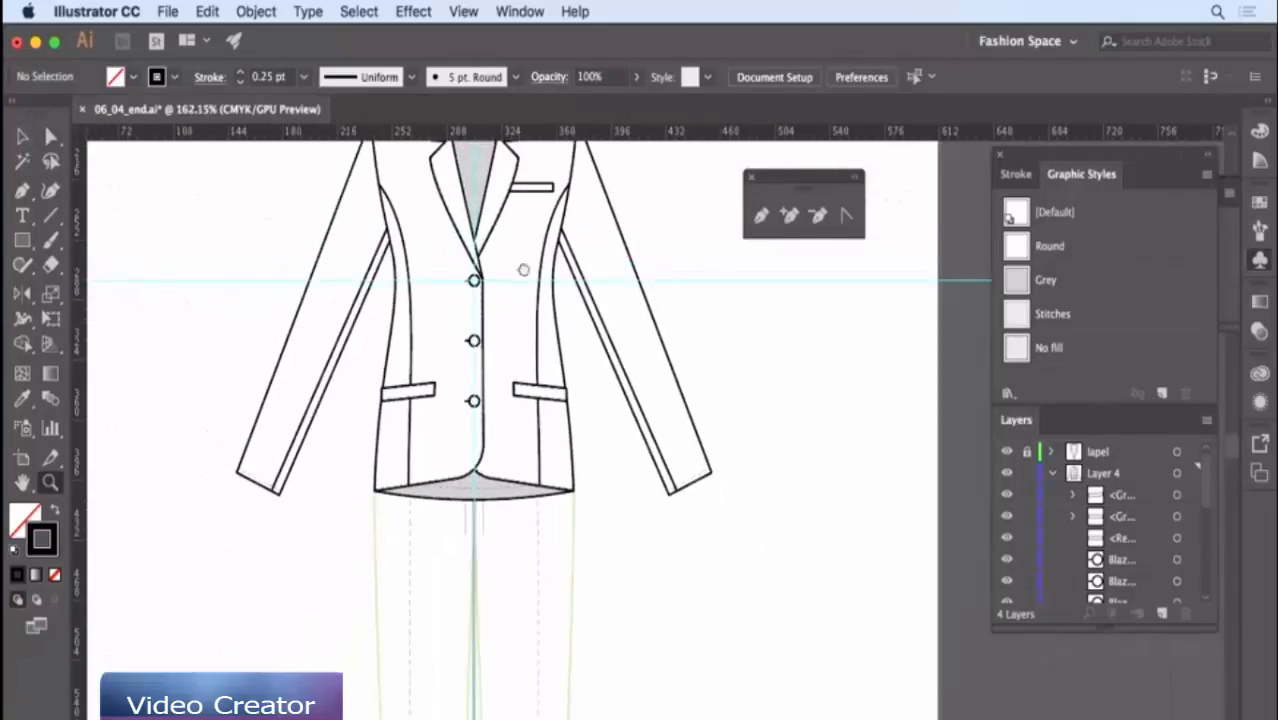
drag(522, 271, 559, 407)
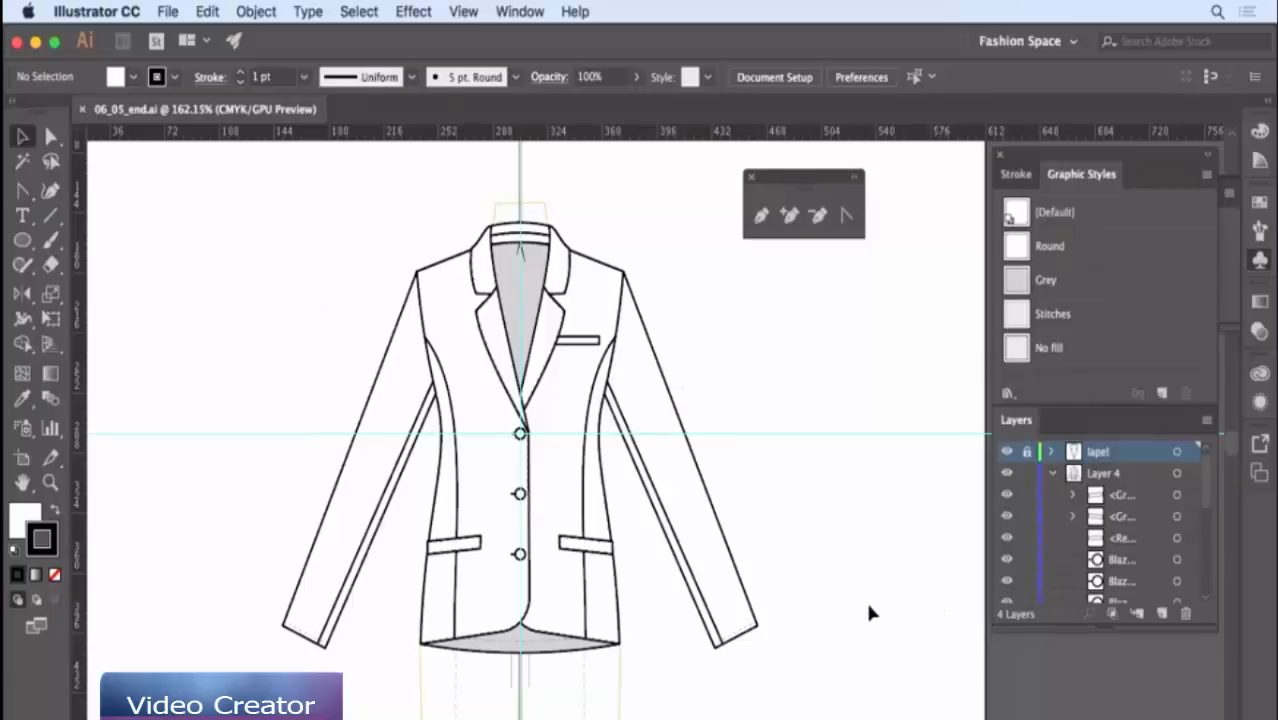
click(521, 439)
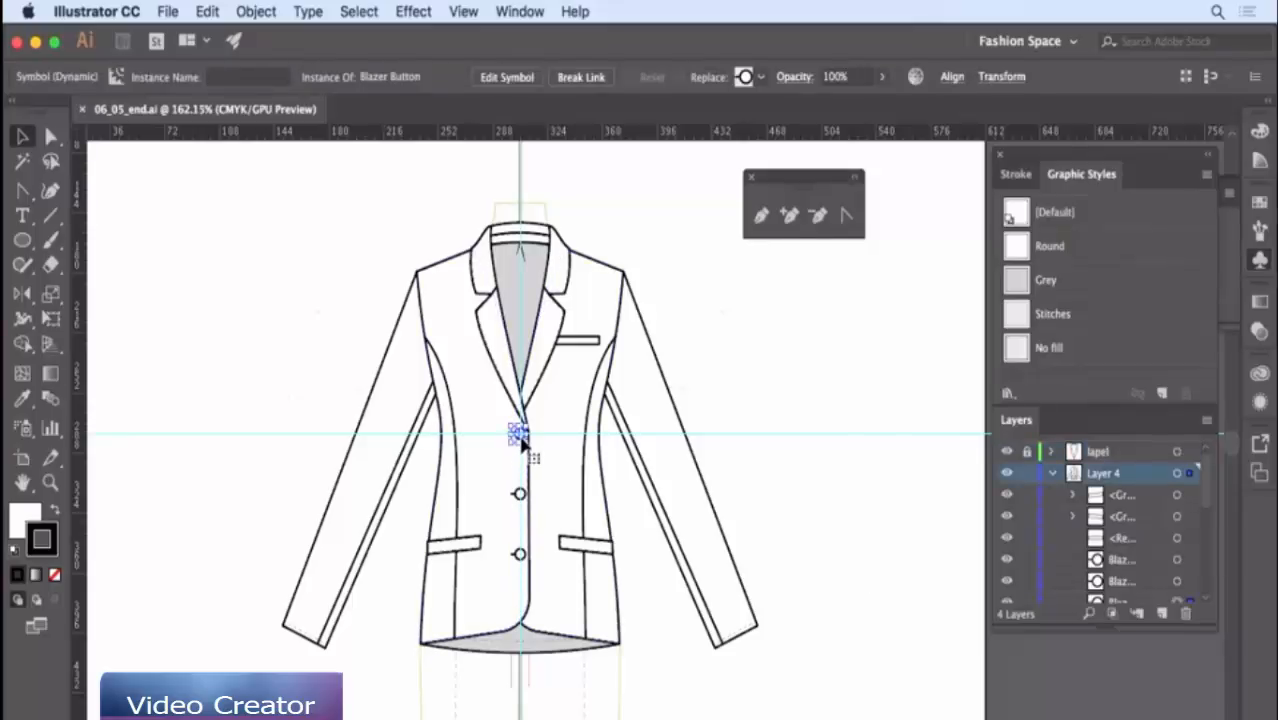
shift+click(521, 496)
shift+click(519, 555)
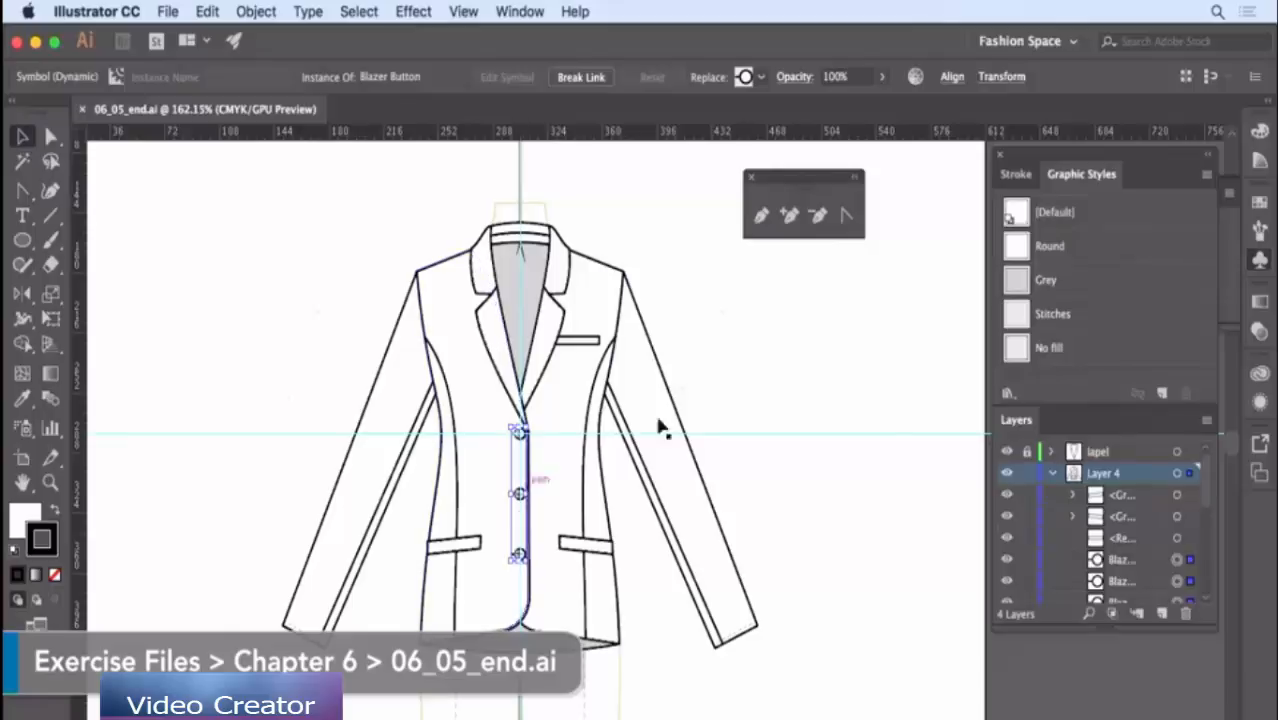
right_click(720, 357)
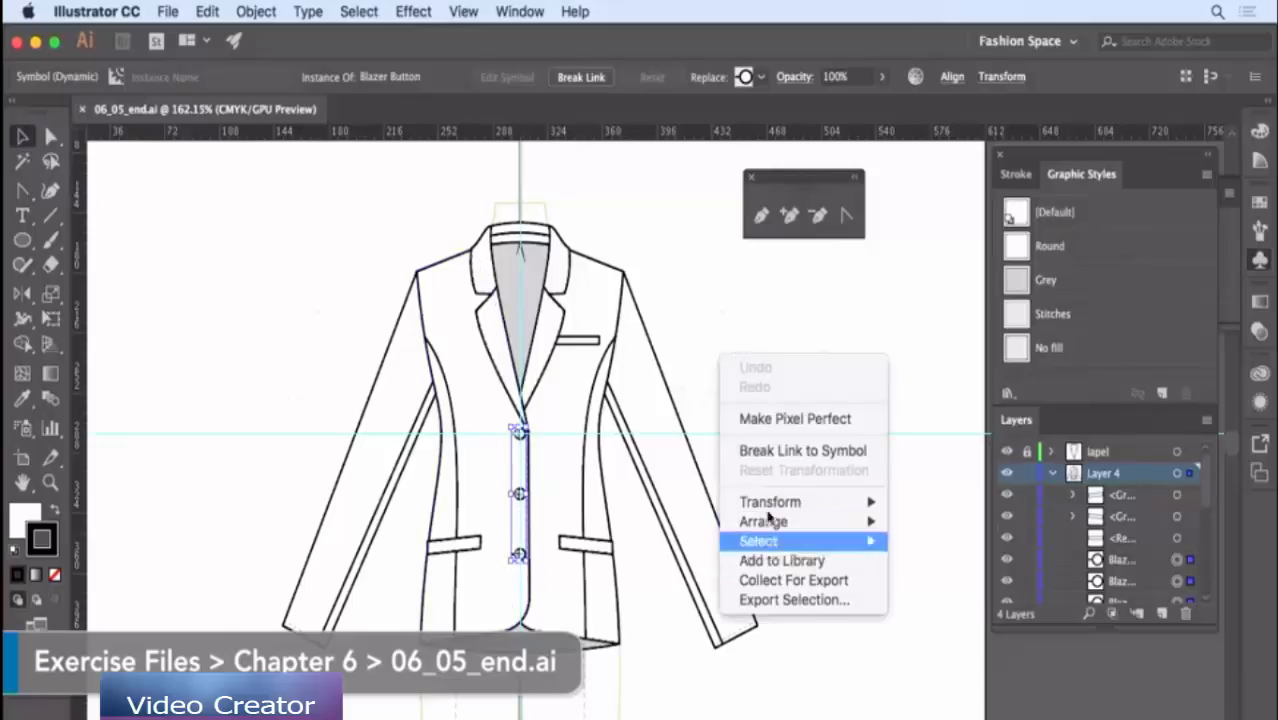
click(730, 335)
key(super+g)
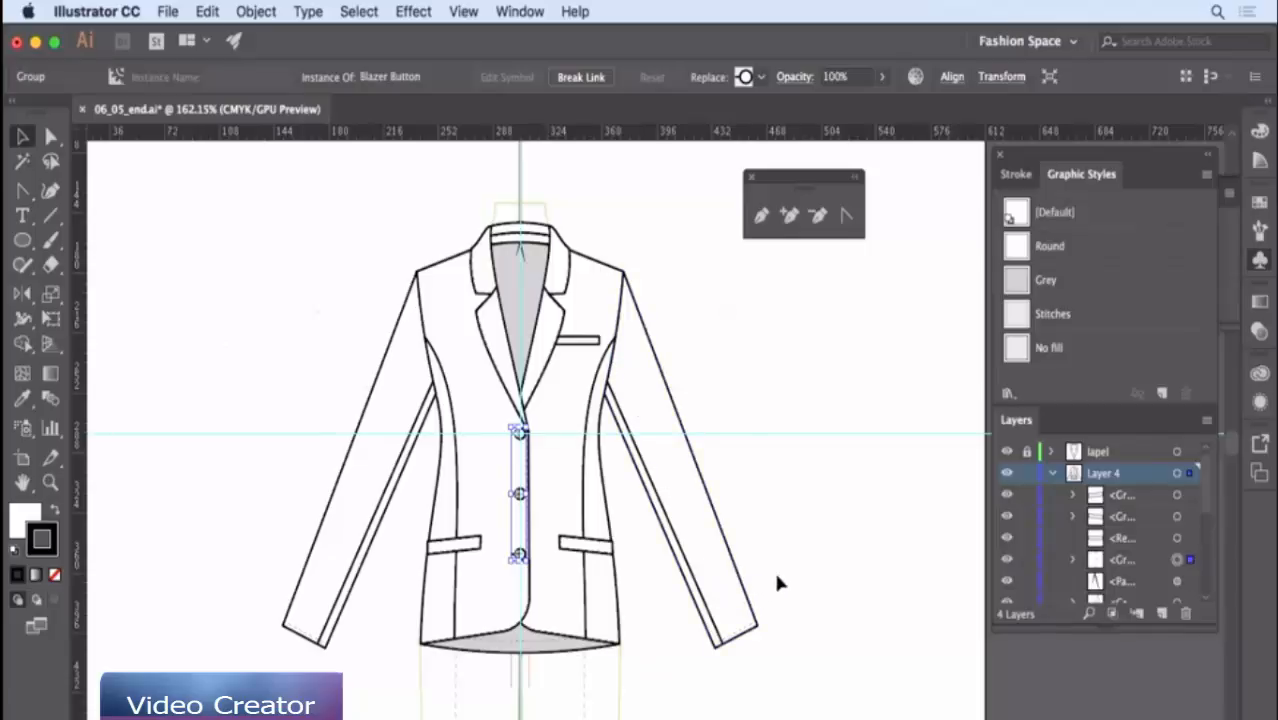
- Rotate the right-hand sleeve clockwise about the shoulder point so it hangs closer to the body
drag(793, 570, 686, 685)
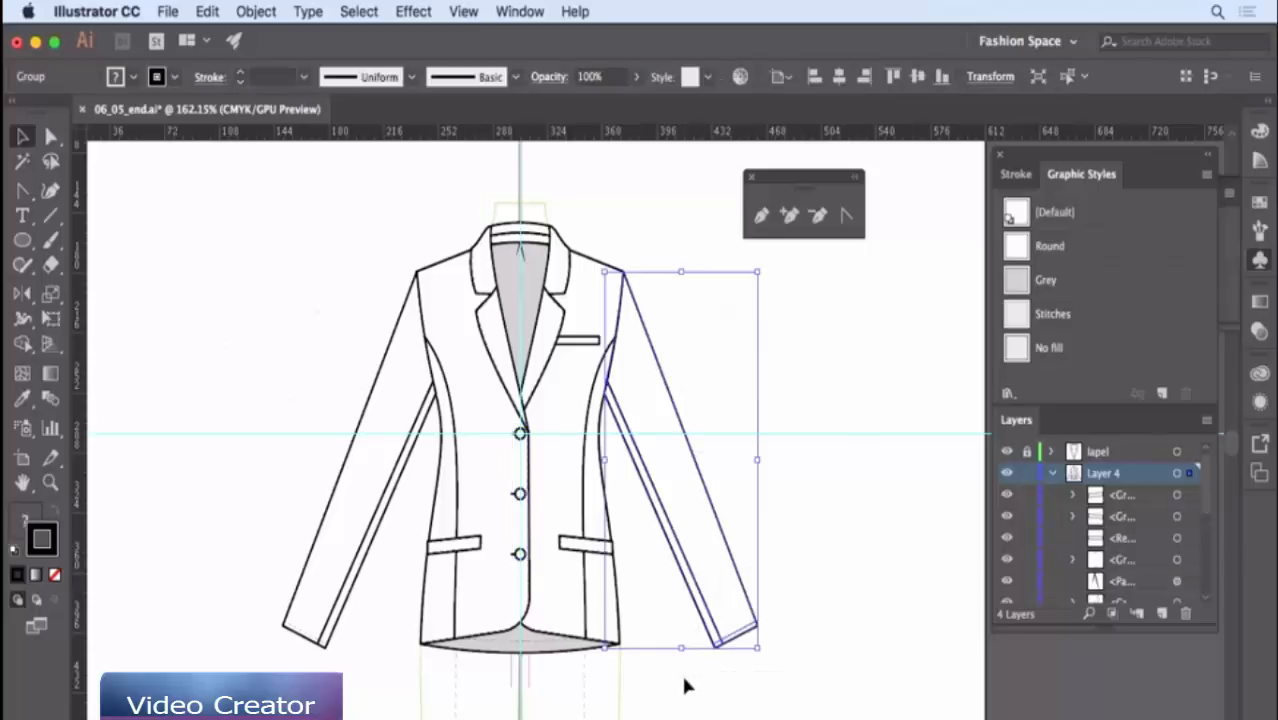
key(r)
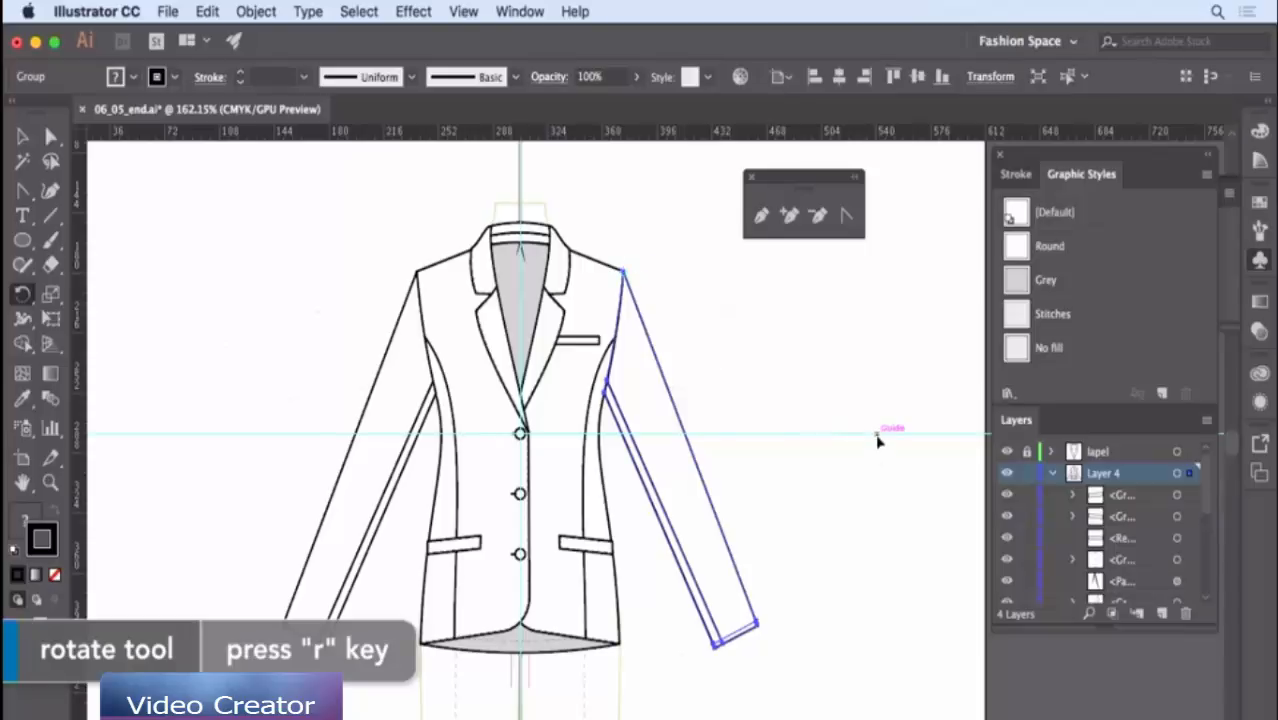
drag(876, 443, 855, 457)
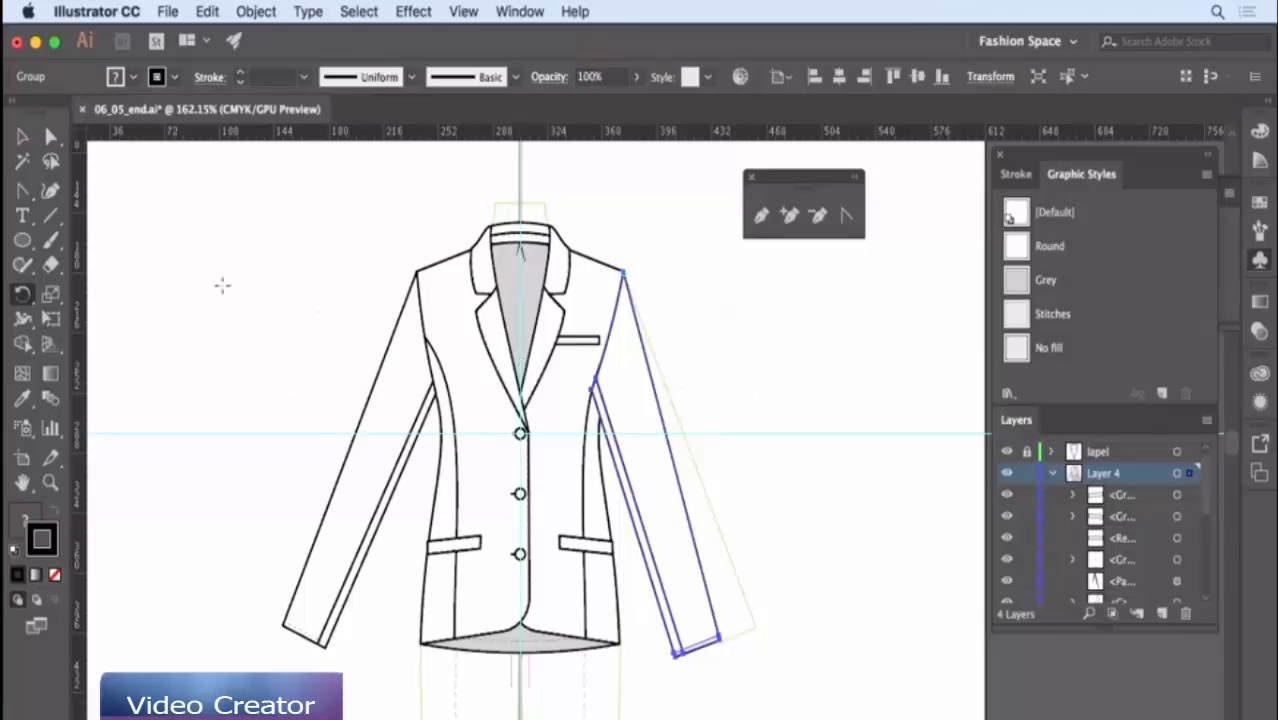
- Delete the left-hand sleeve group
click(22, 136)
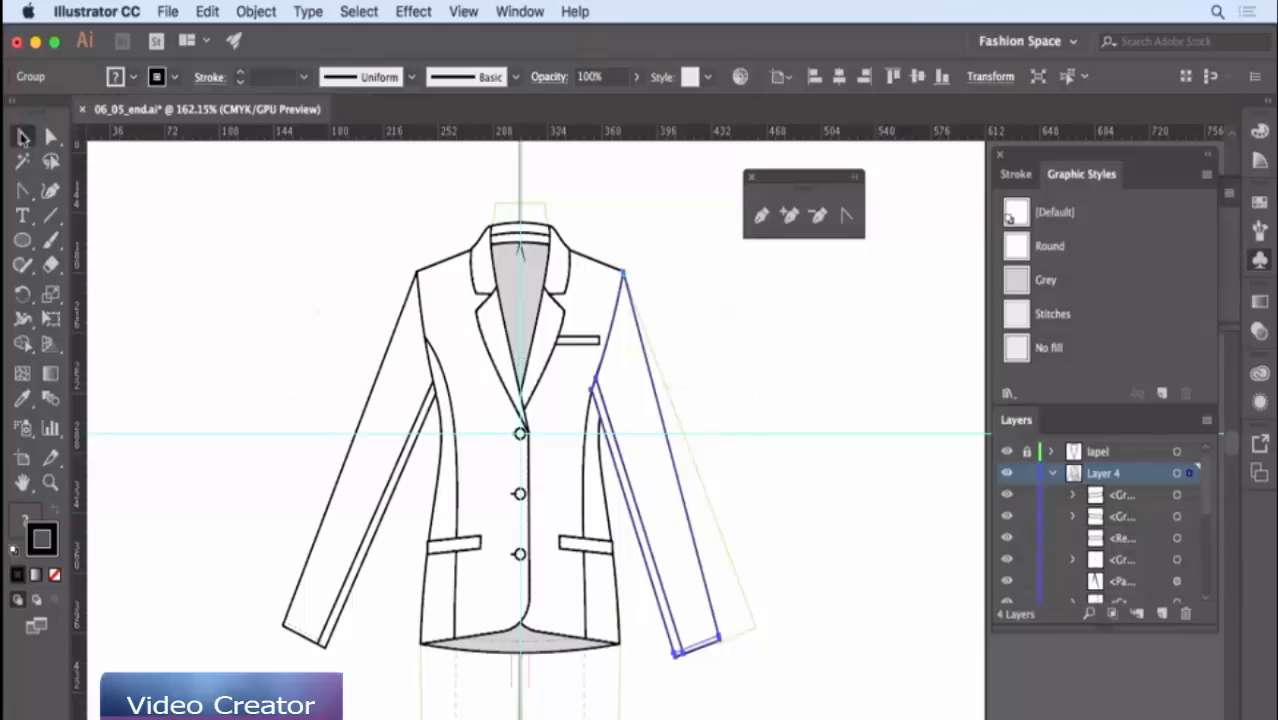
click(196, 266)
click(344, 518)
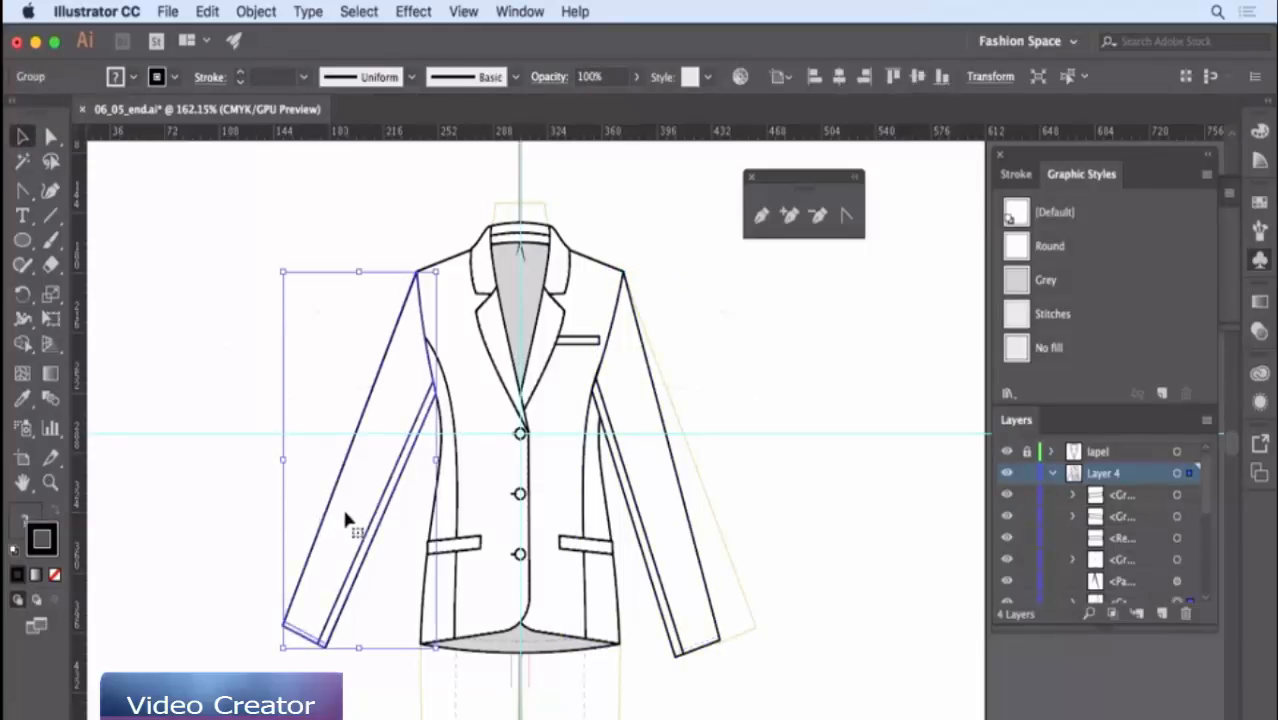
key(Delete)
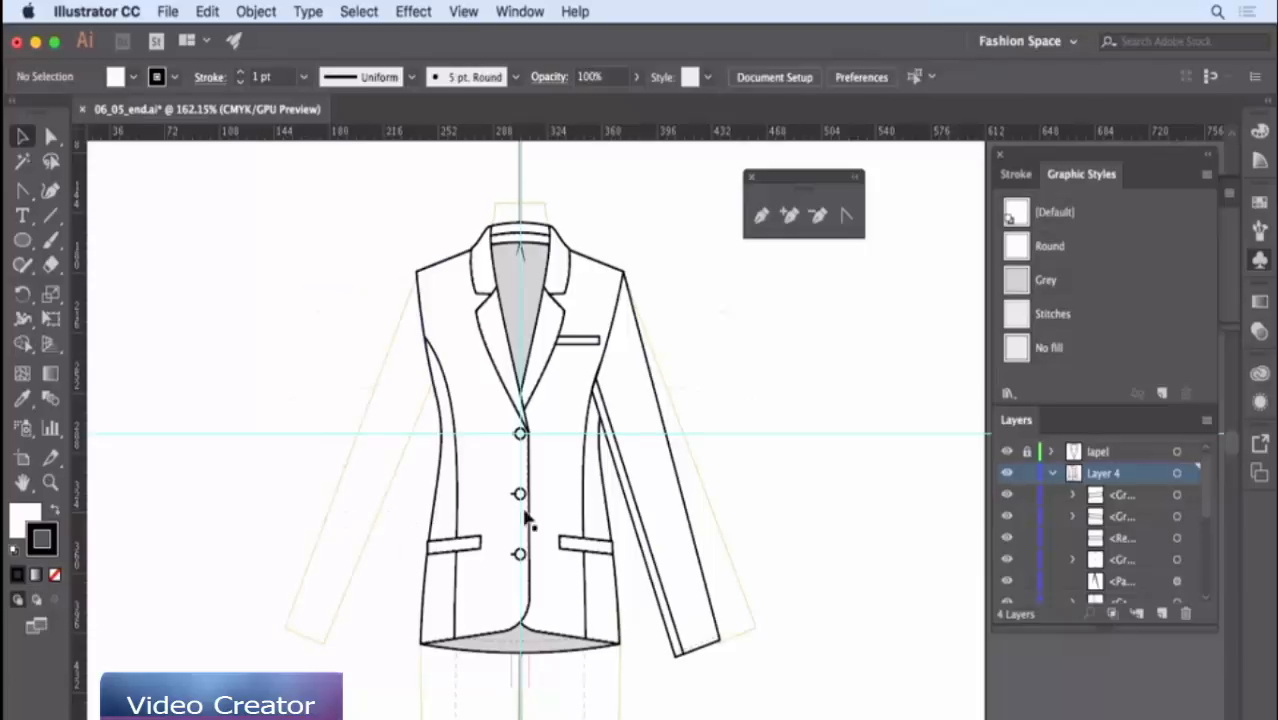
- Send the rotated right-hand sleeve to the back, behind the jacket body
click(658, 507)
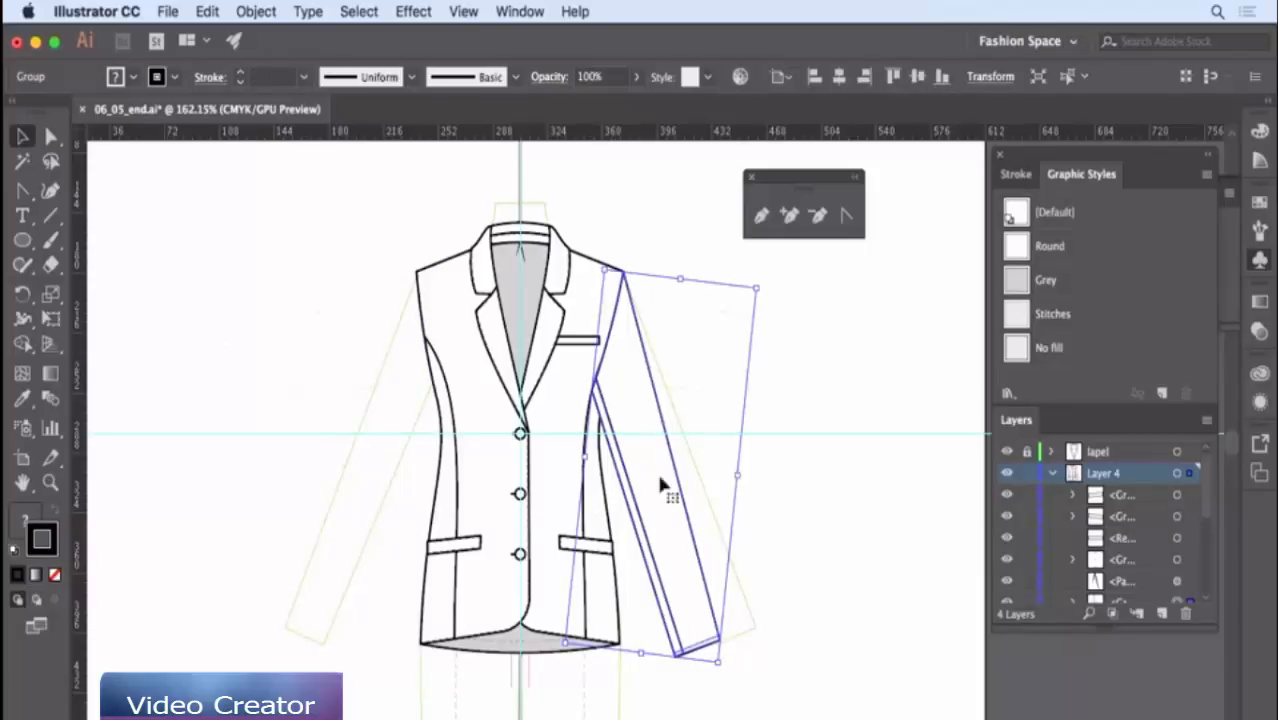
right_click(717, 368)
mouse_move(797, 599)
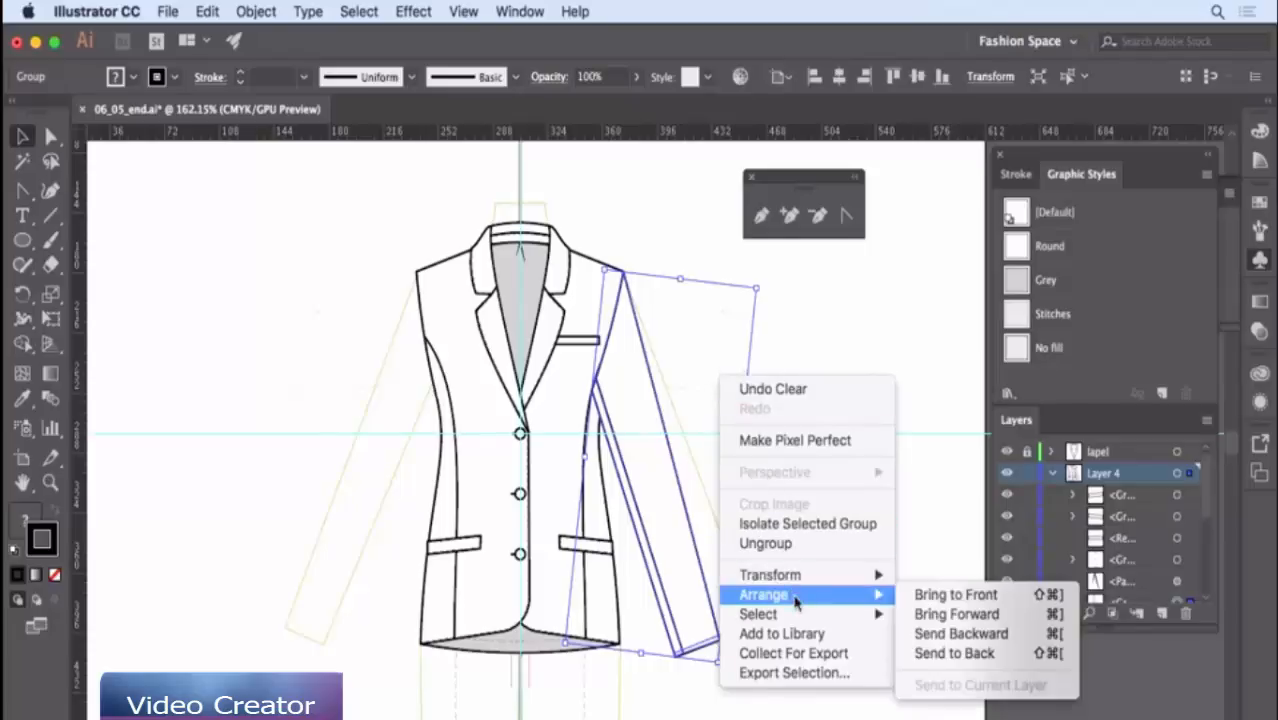
click(958, 655)
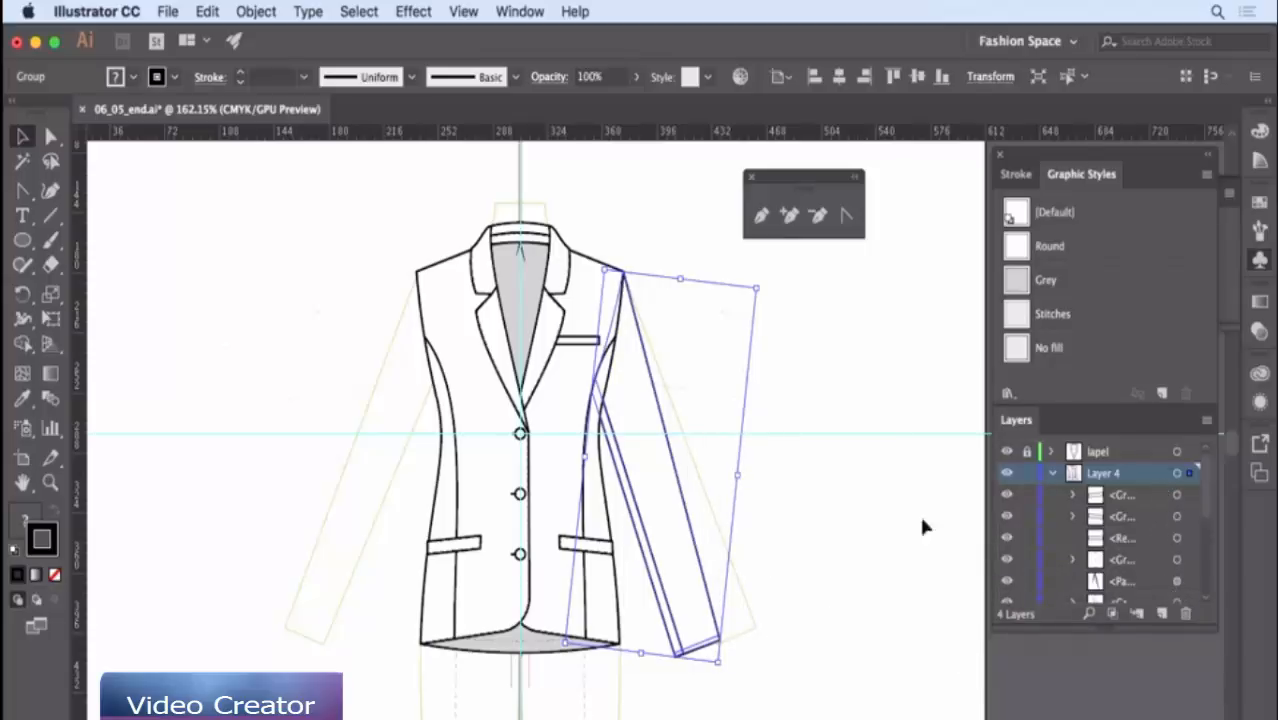
click(791, 505)
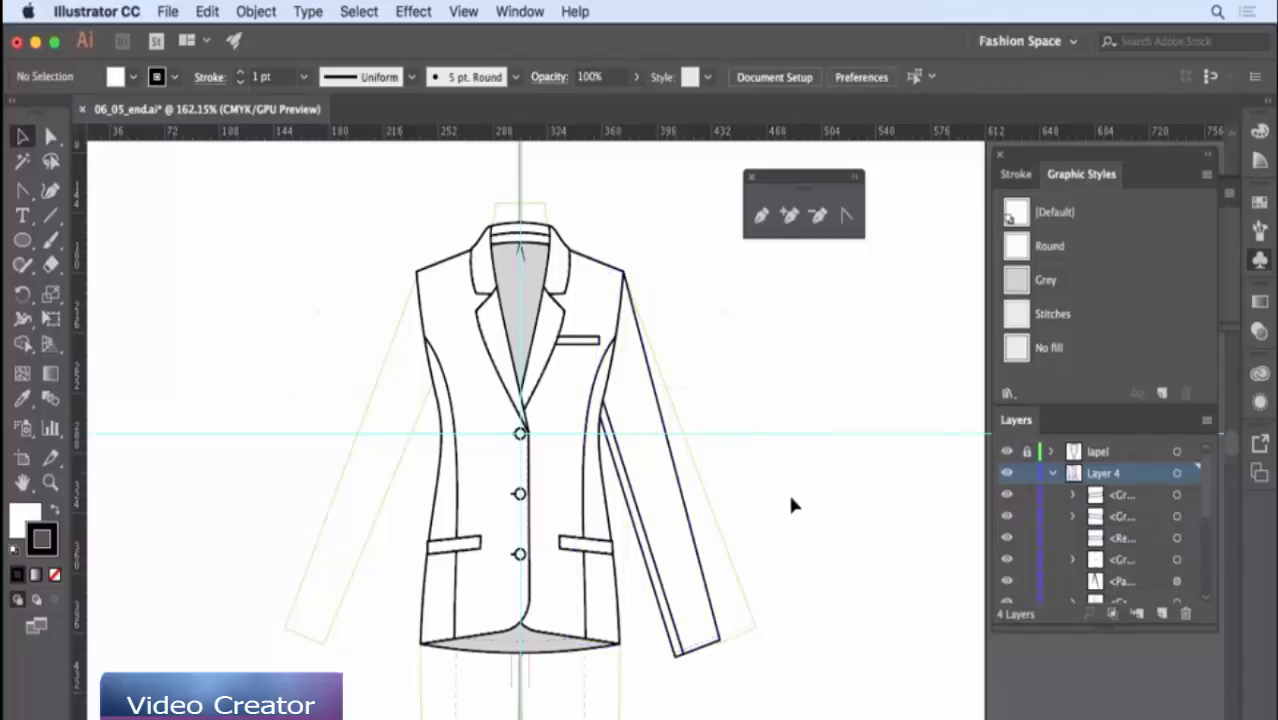
- Reflect a copy of the right-hand sleeve across the jacket's vertical centre line to form the left-hand sleeve
click(661, 515)
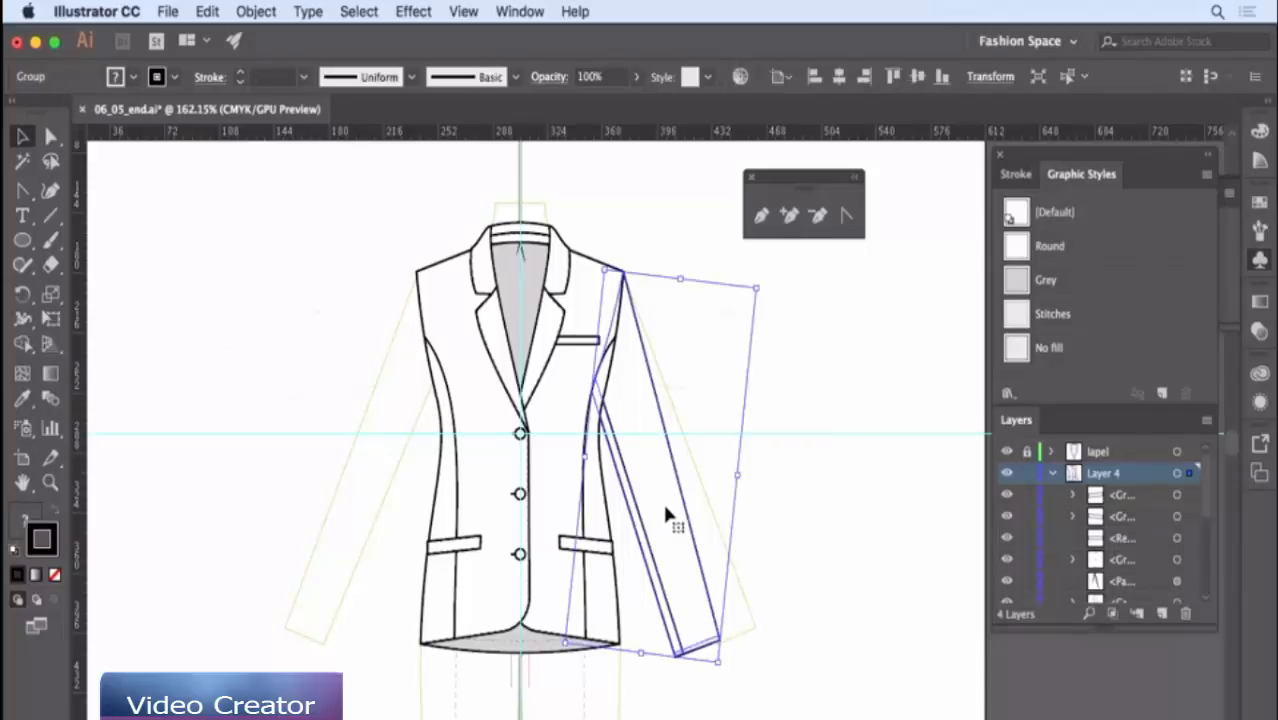
key(o)
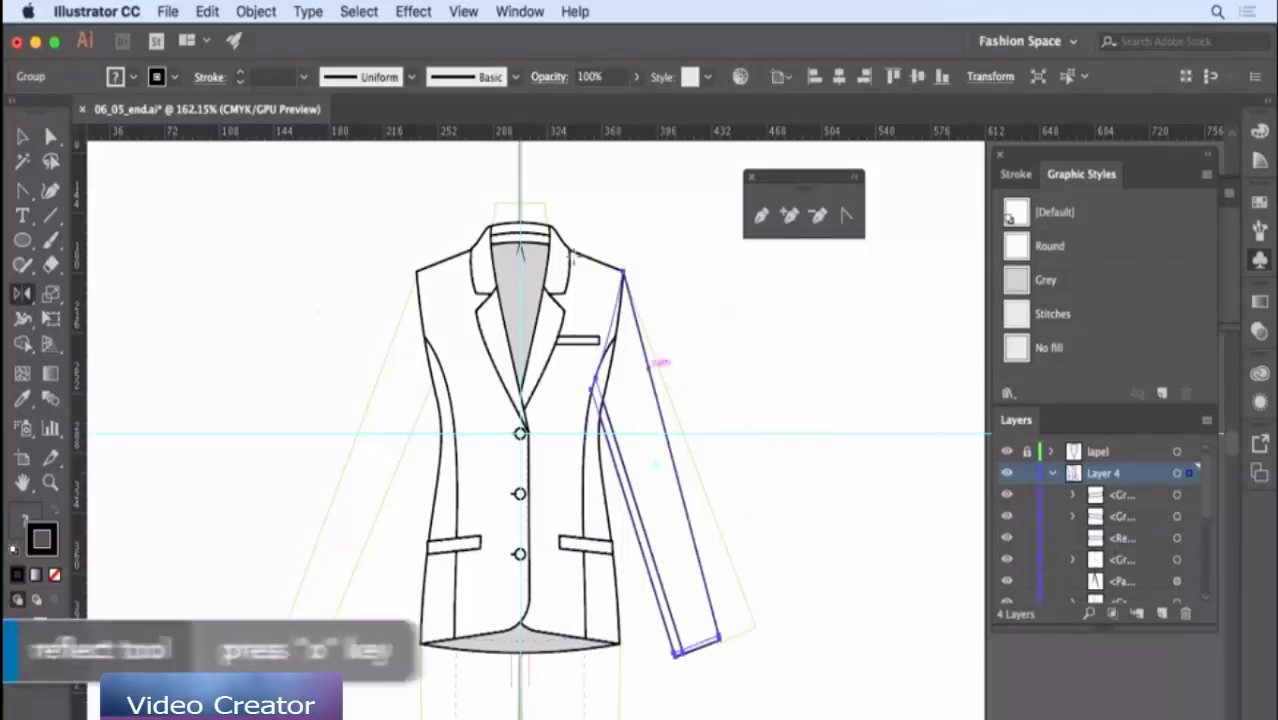
alt+click(521, 295)
click(548, 542)
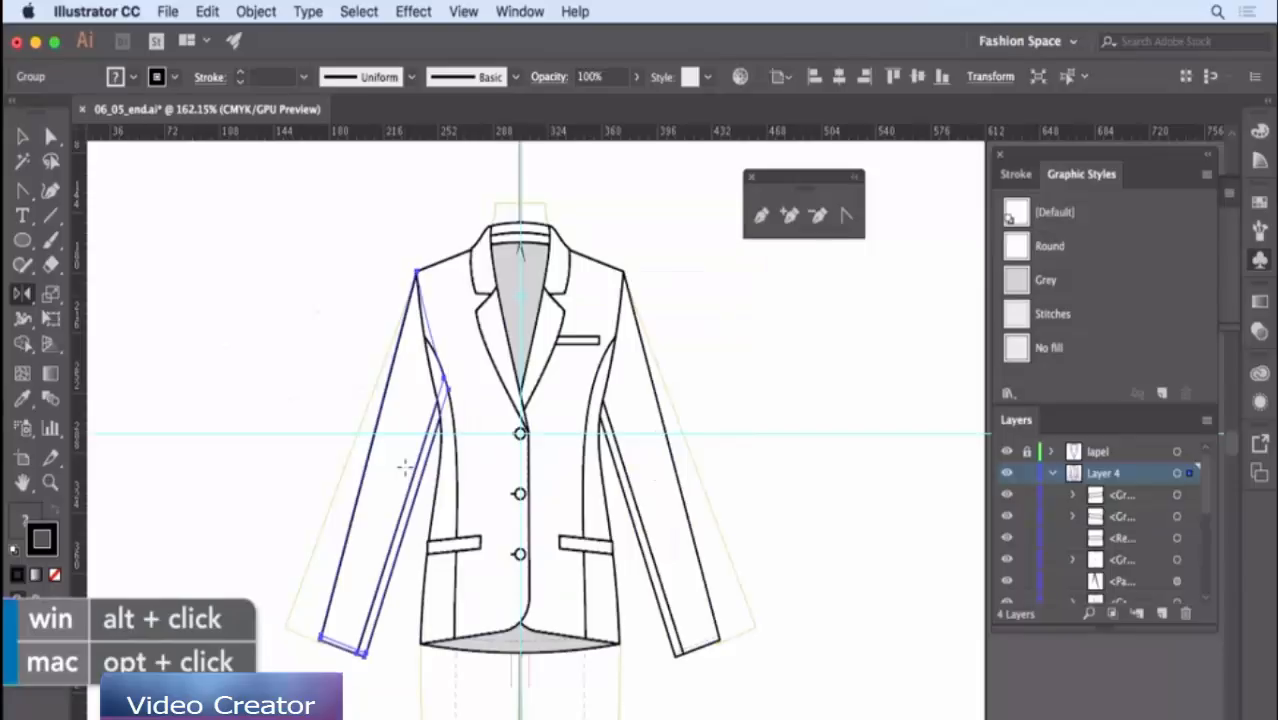
key(v)
click(186, 222)
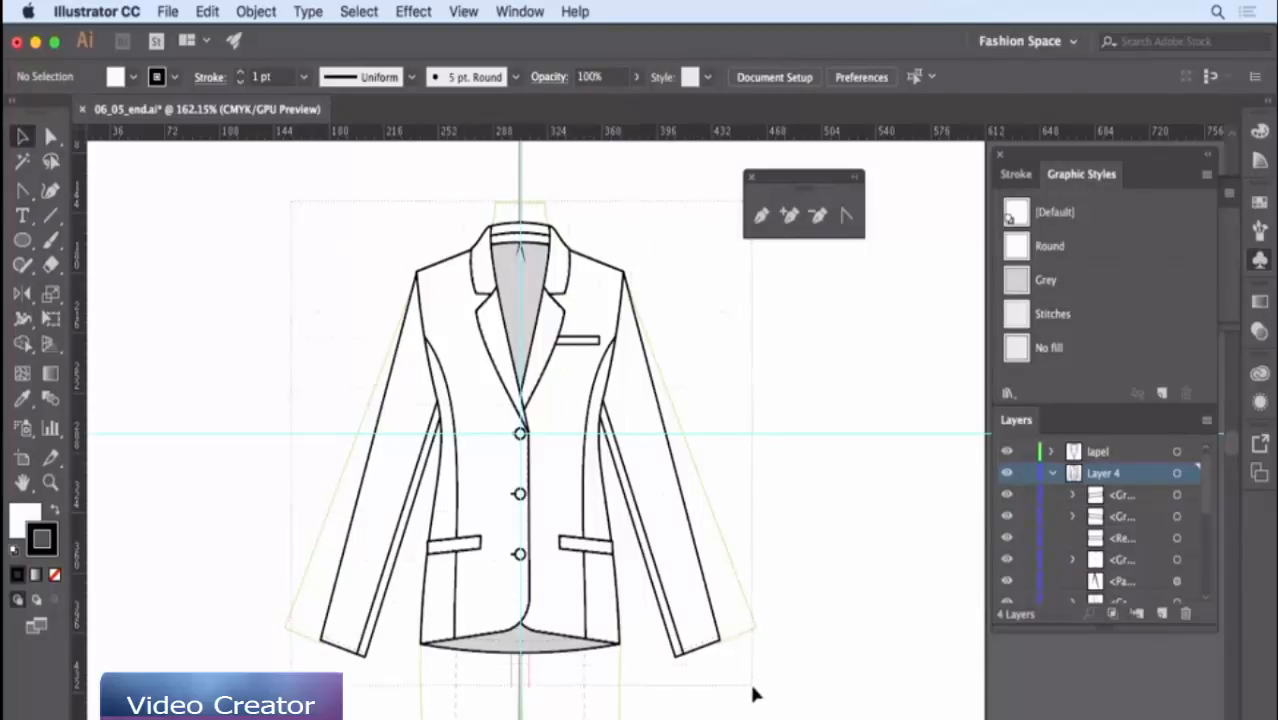
- Group all the jacket artwork and place a duplicate of the group up and to the left of the original
key(super+a)
right_click(779, 482)
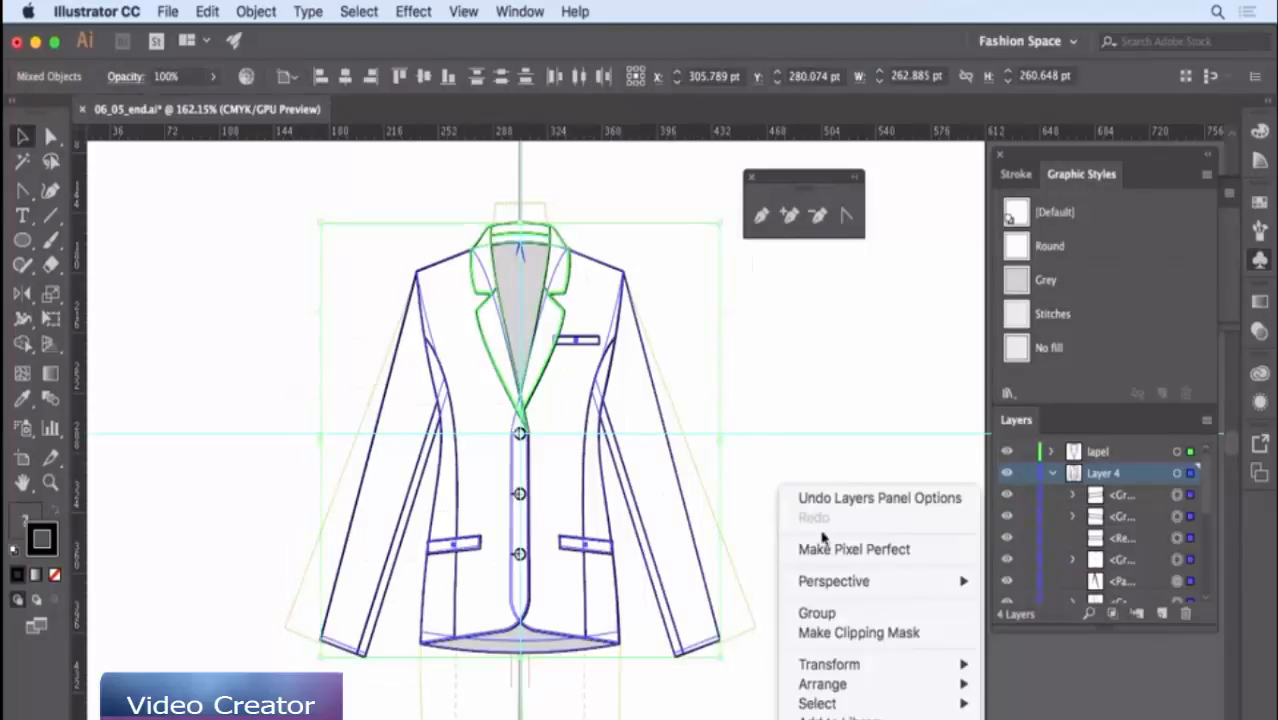
click(820, 608)
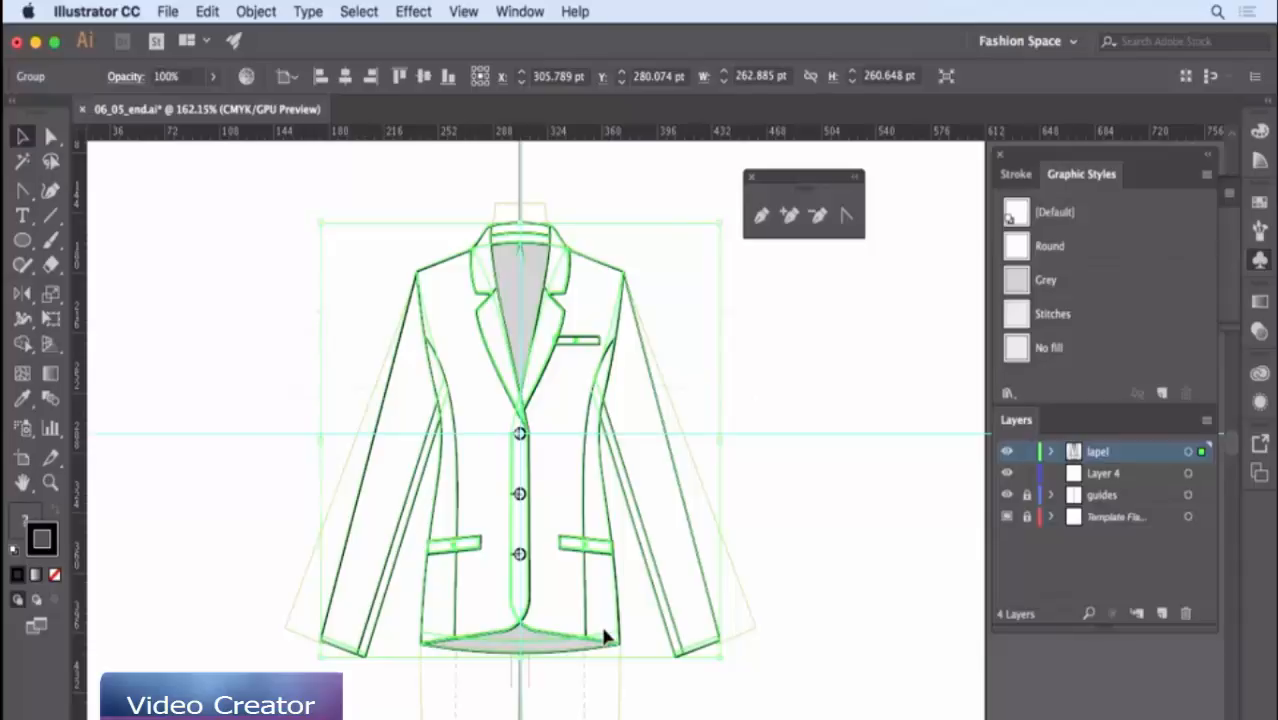
drag(606, 636, 185, 271)
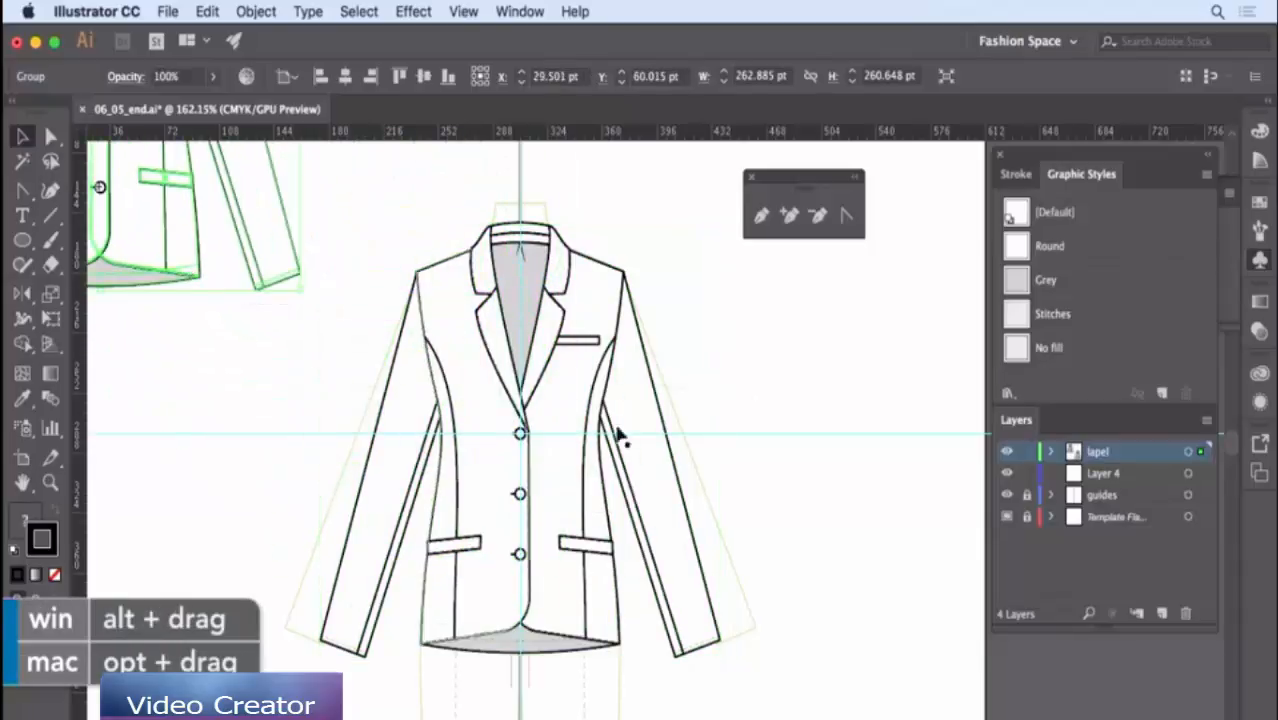
- Isolate the original jacket group and delete its buttons, chest pocket and both hip pockets
double_click(562, 457)
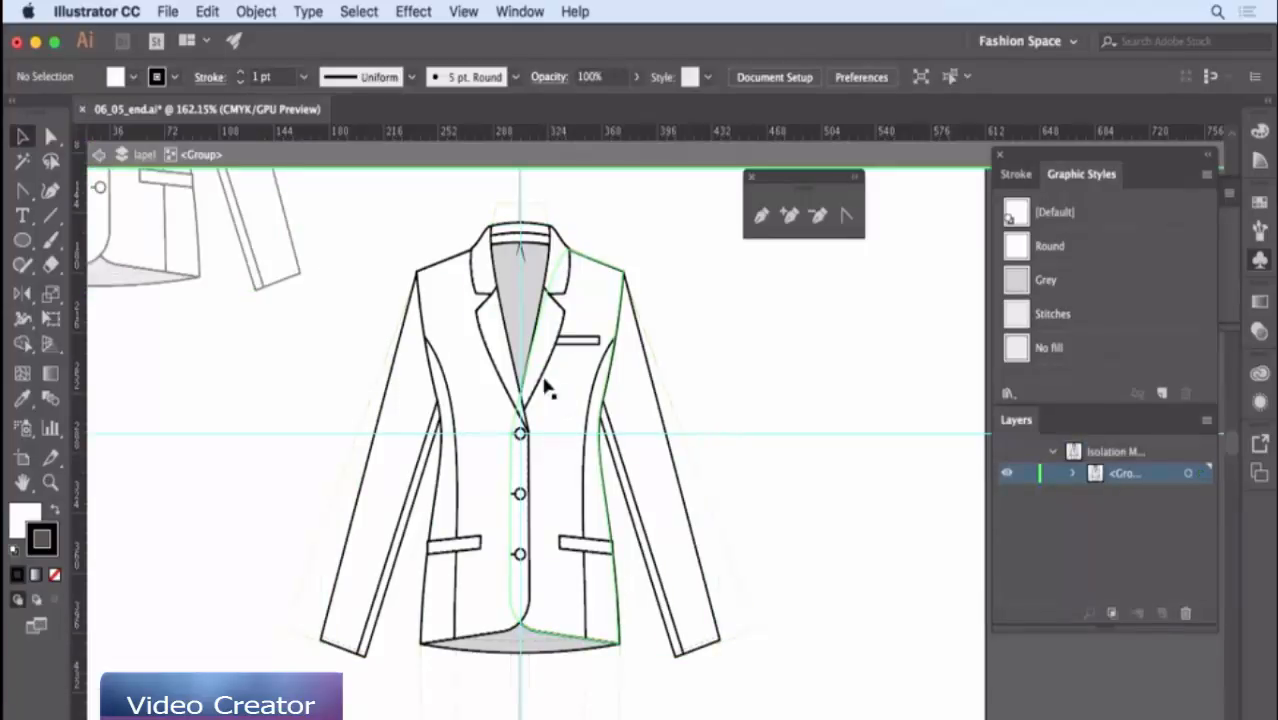
click(520, 436)
key(Delete)
click(590, 342)
key(Delete)
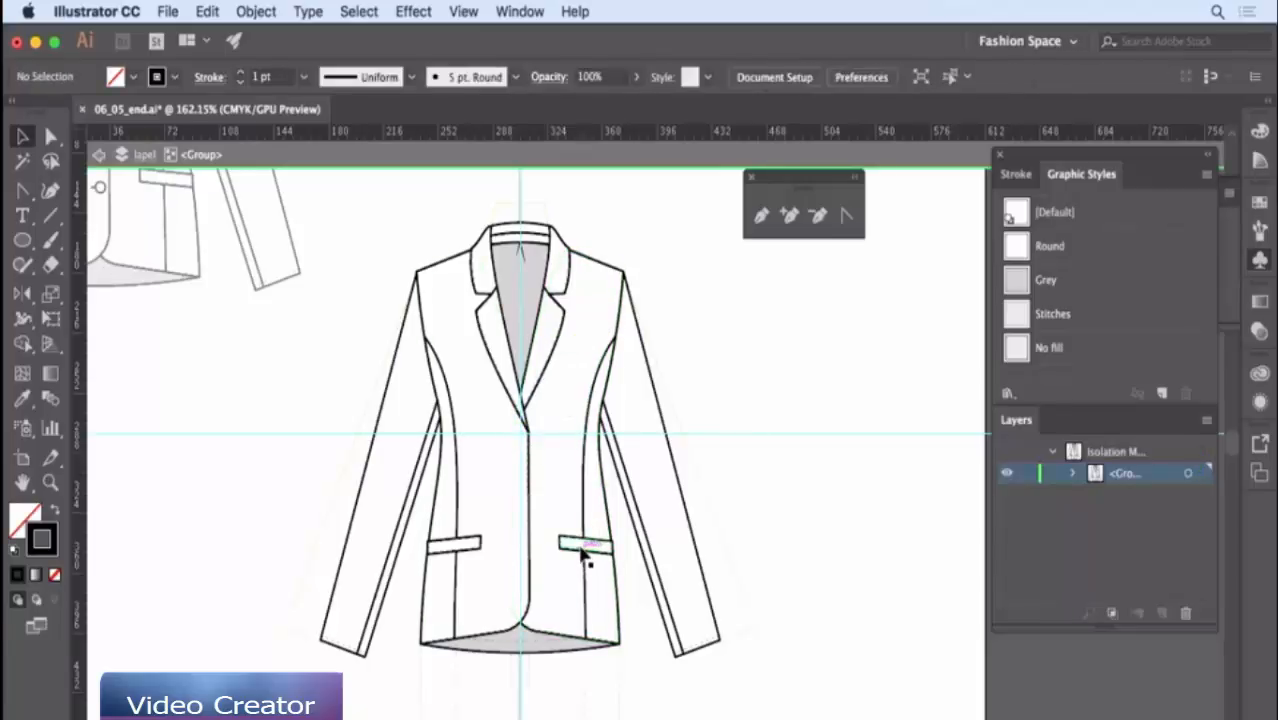
click(588, 545)
key(Delete)
click(476, 548)
key(Delete)
- Delete both lapels, the inner collar lines and the small loop at the back neck from the isolated jacket
click(538, 355)
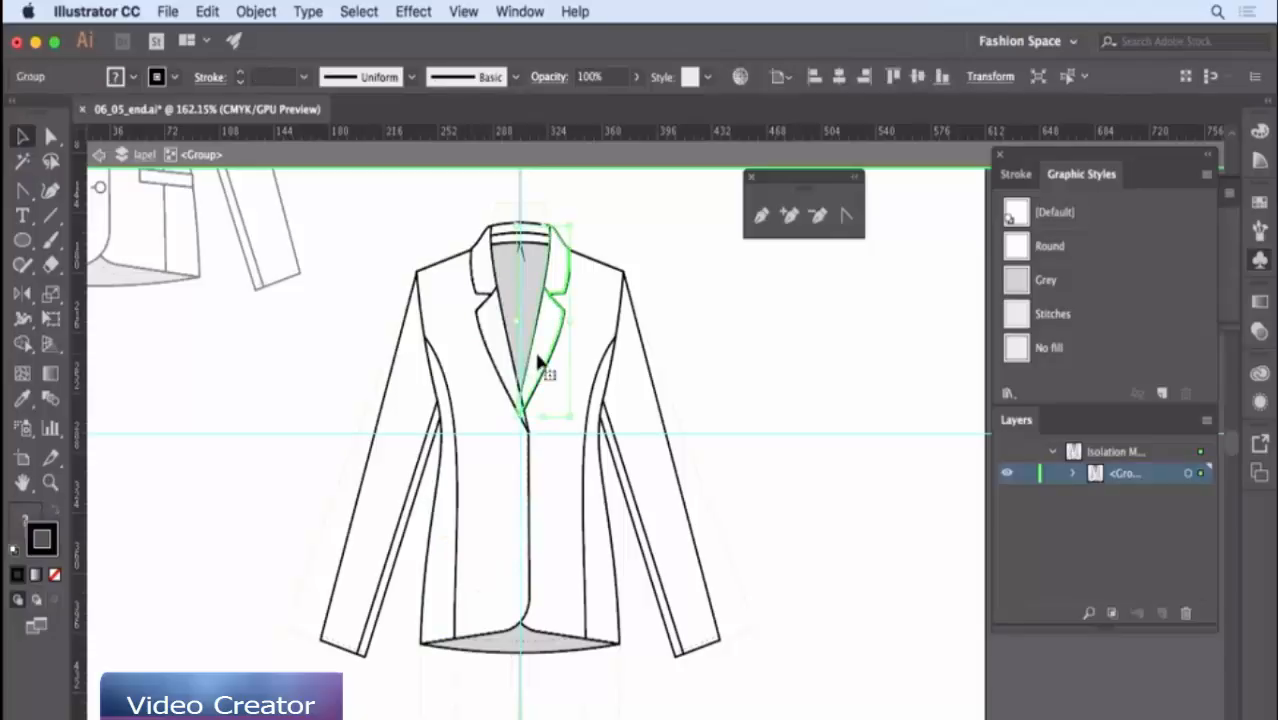
key(Delete)
click(505, 345)
key(Delete)
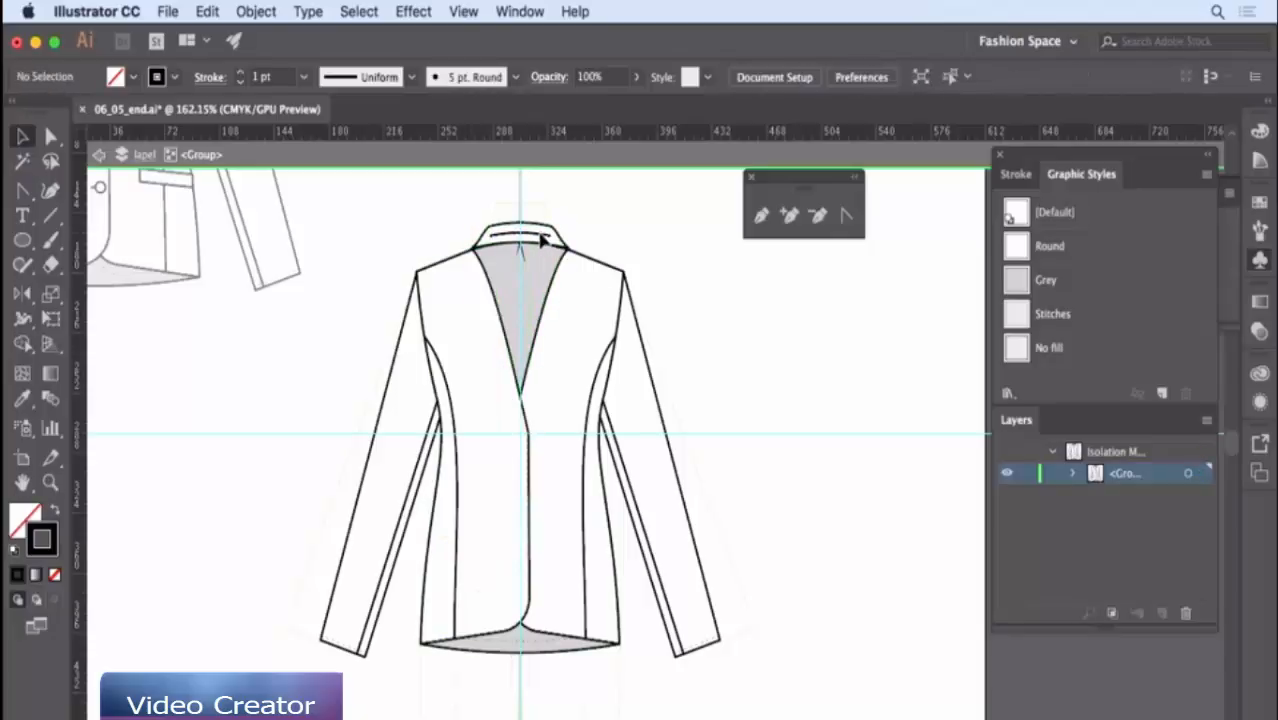
click(542, 237)
key(Delete)
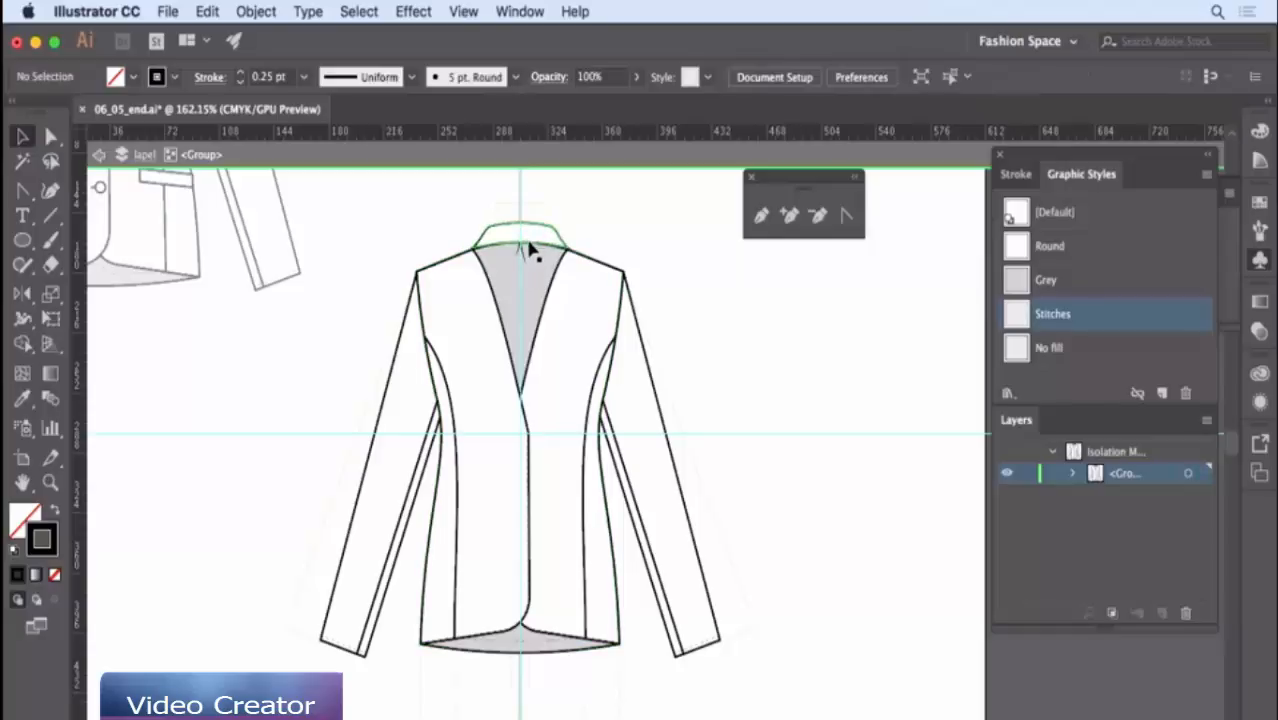
click(519, 248)
key(Delete)
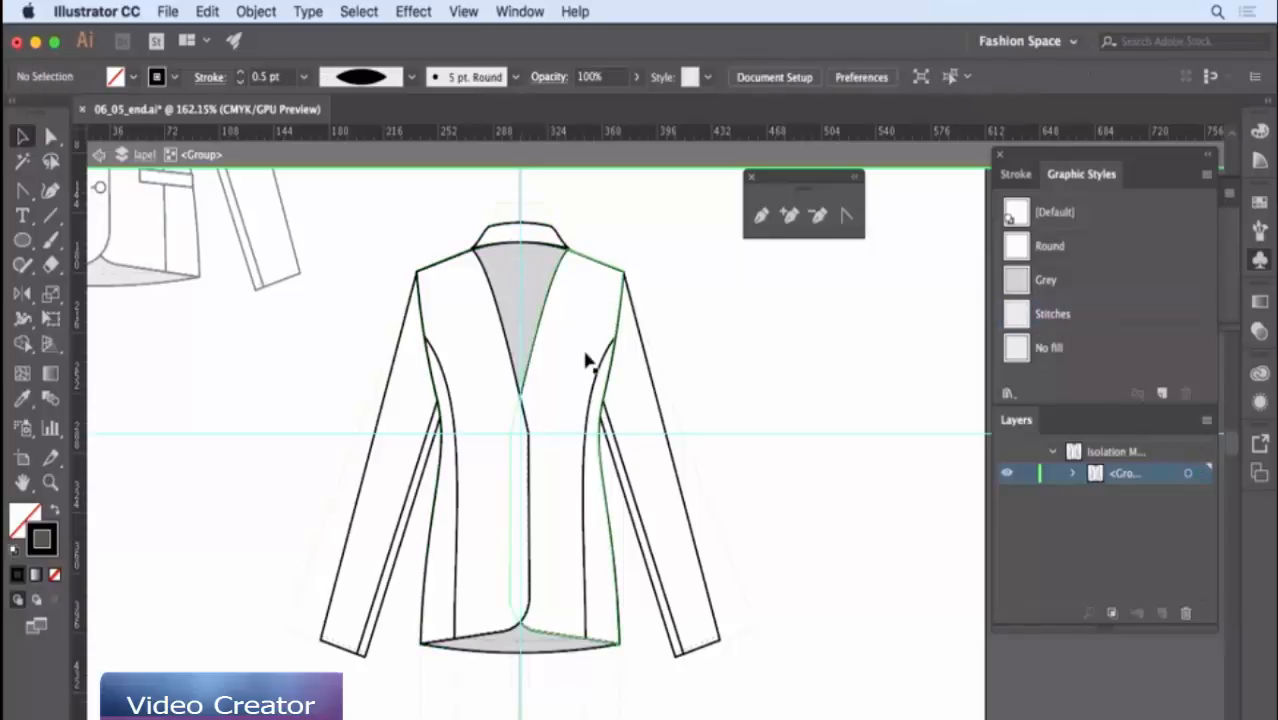
- Delete both front body panels and the leftover front-edge stitching so only the back body shape remains
click(584, 354)
key(Delete)
click(495, 423)
key(Delete)
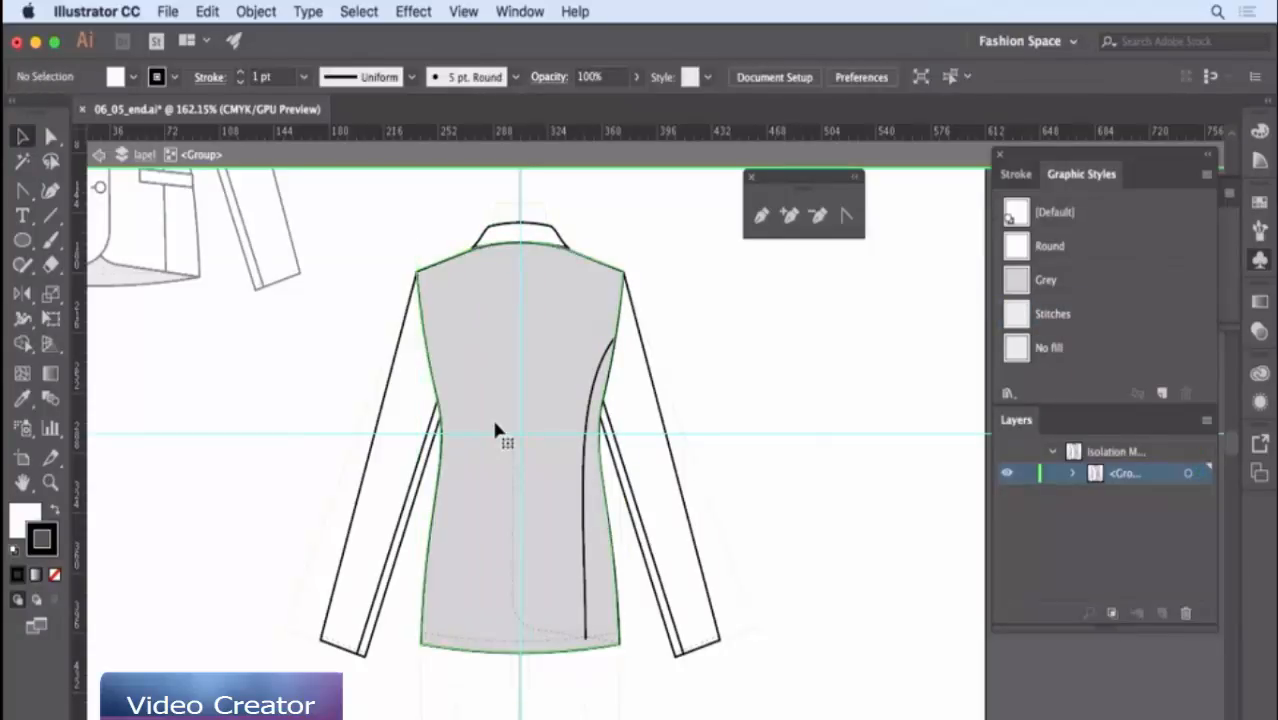
click(514, 468)
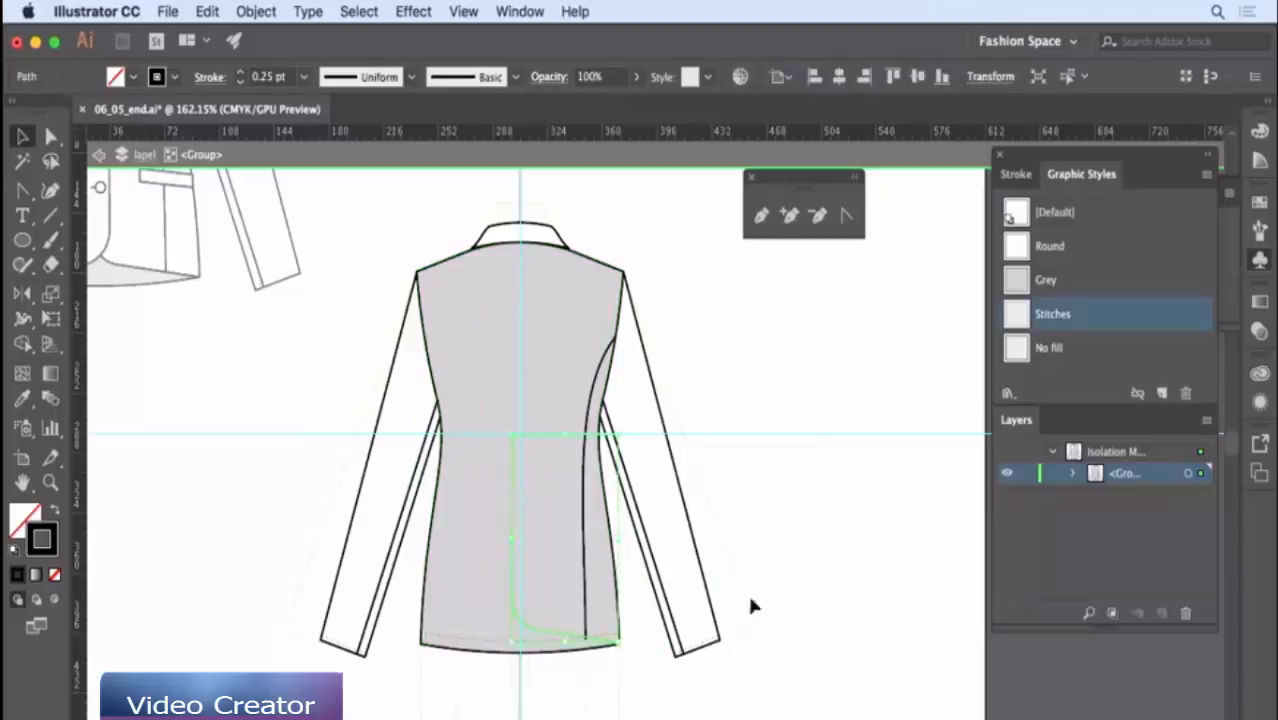
click(765, 605)
- Reset the grey back body to the default white fill and draw a No fill centre-back seam from neckline to hem
click(570, 491)
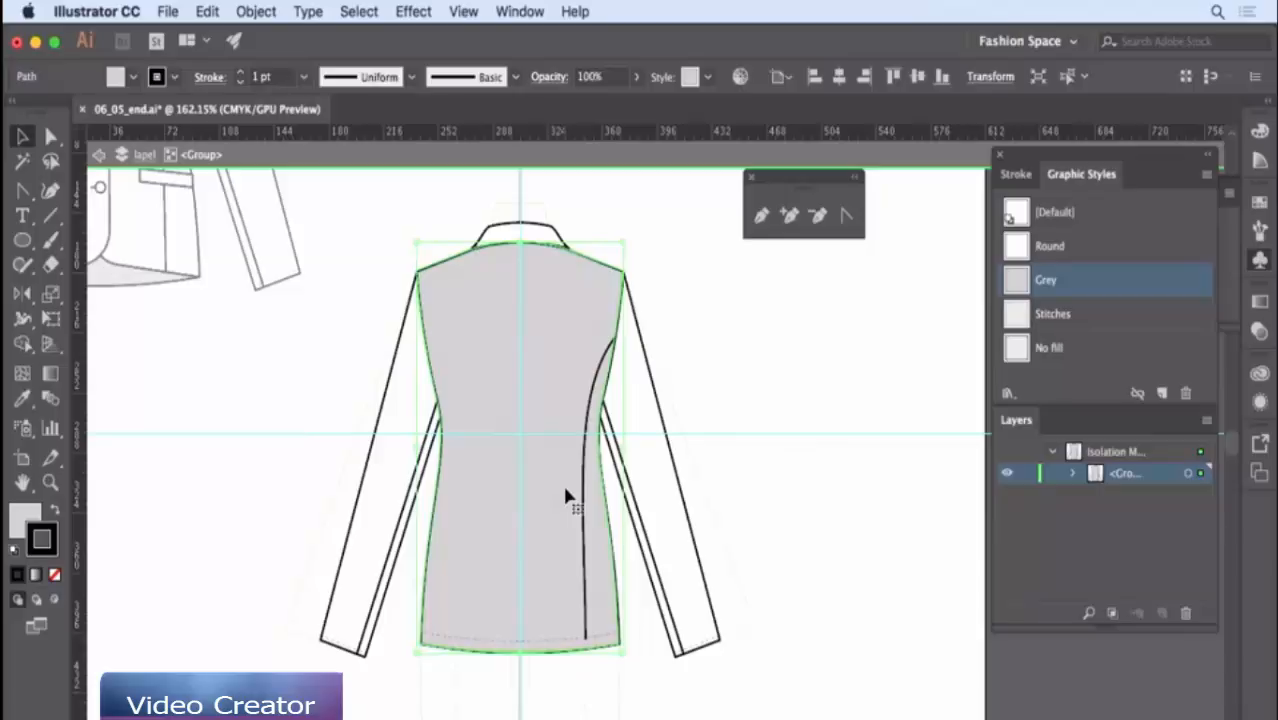
key(d)
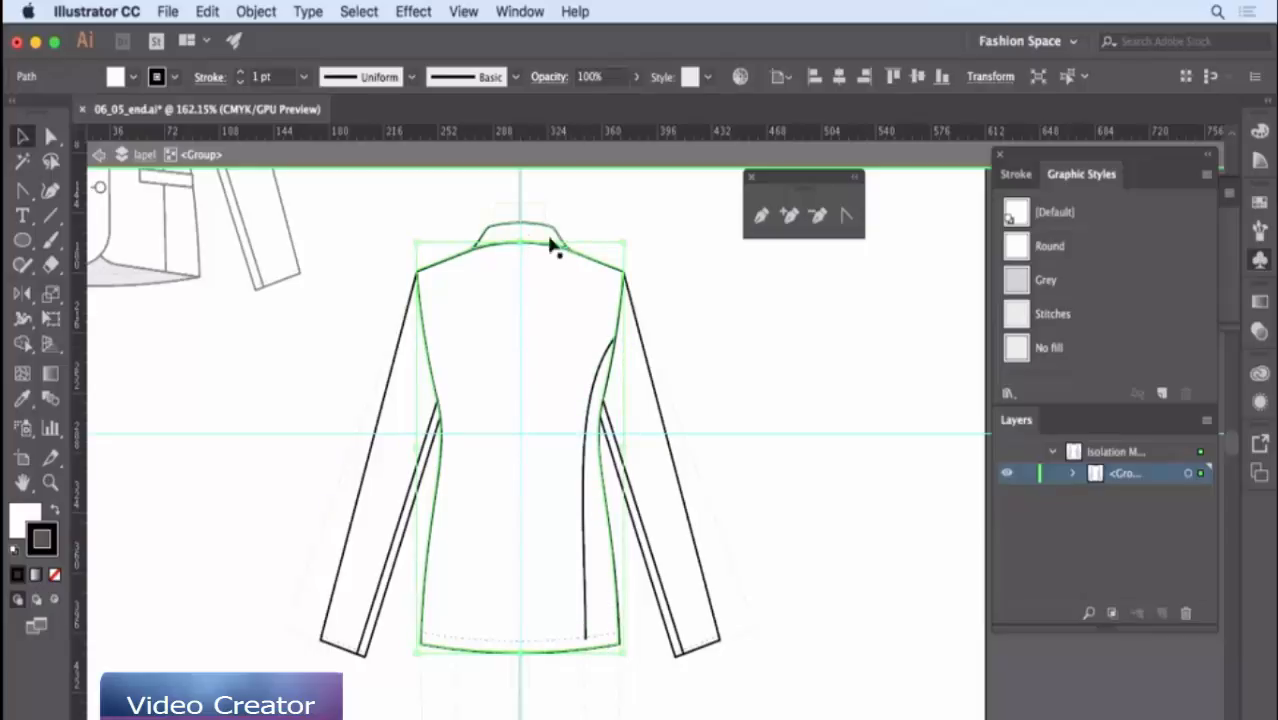
click(762, 217)
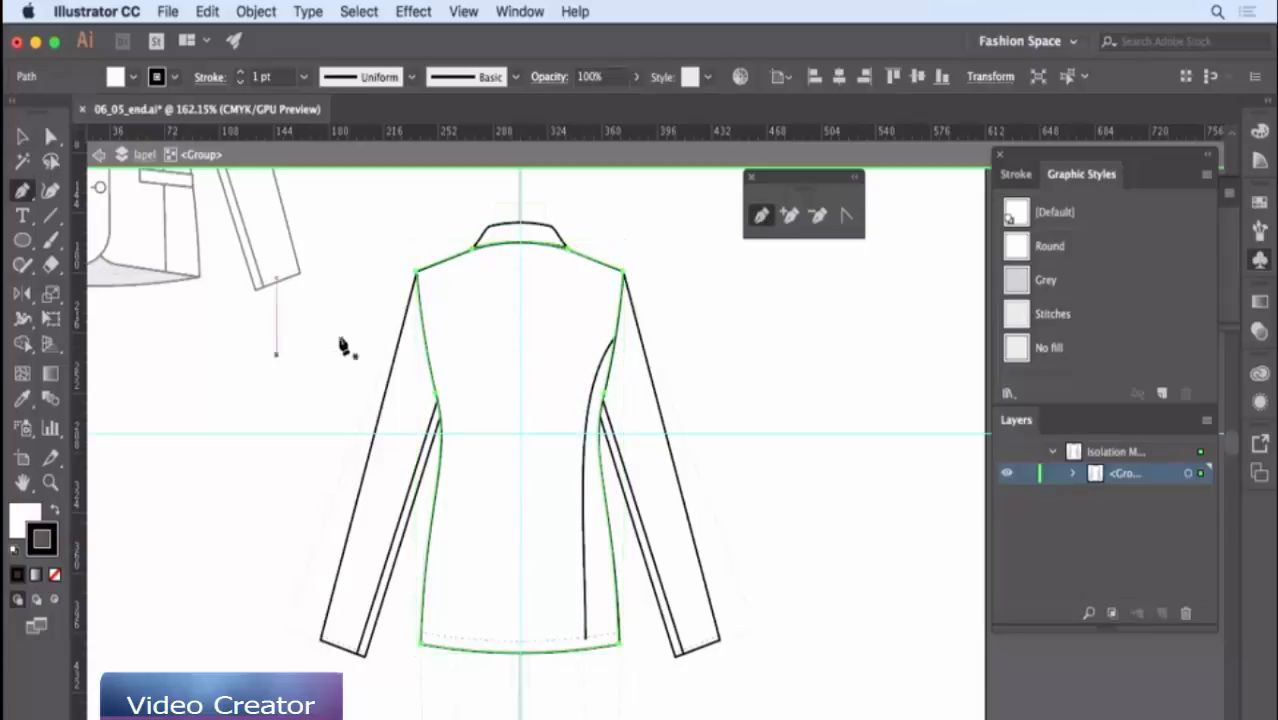
click(521, 244)
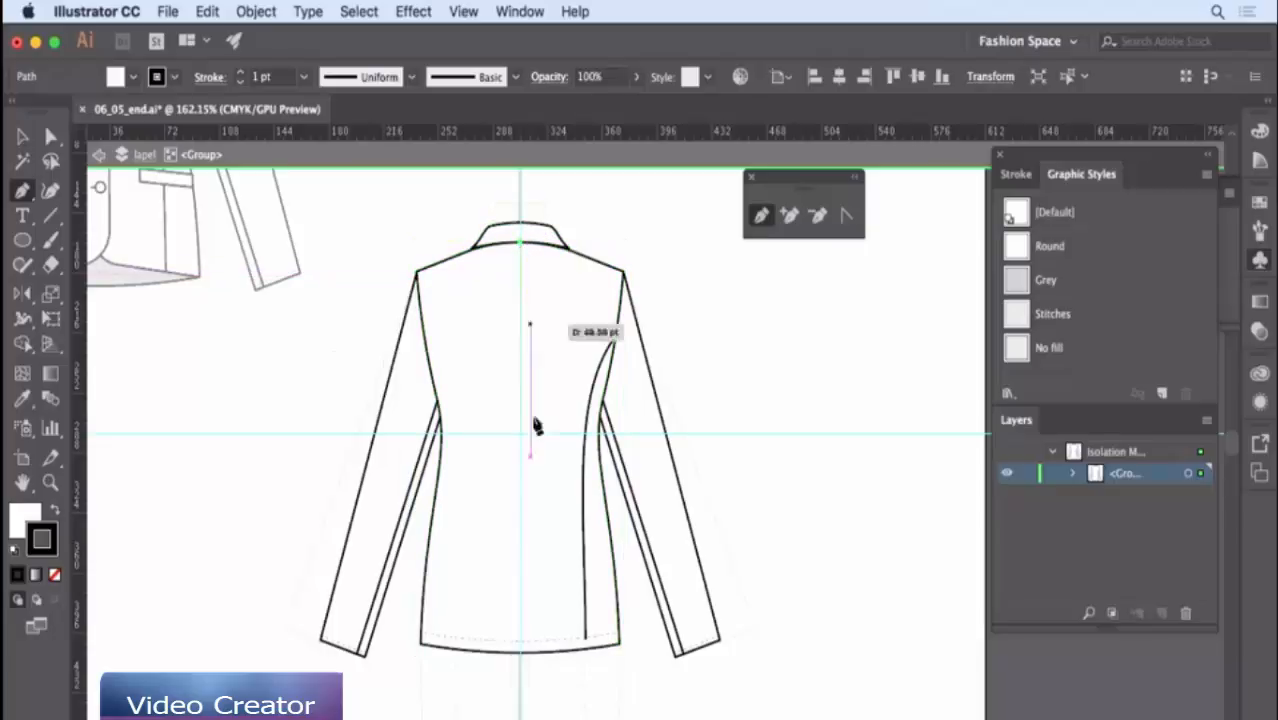
click(520, 652)
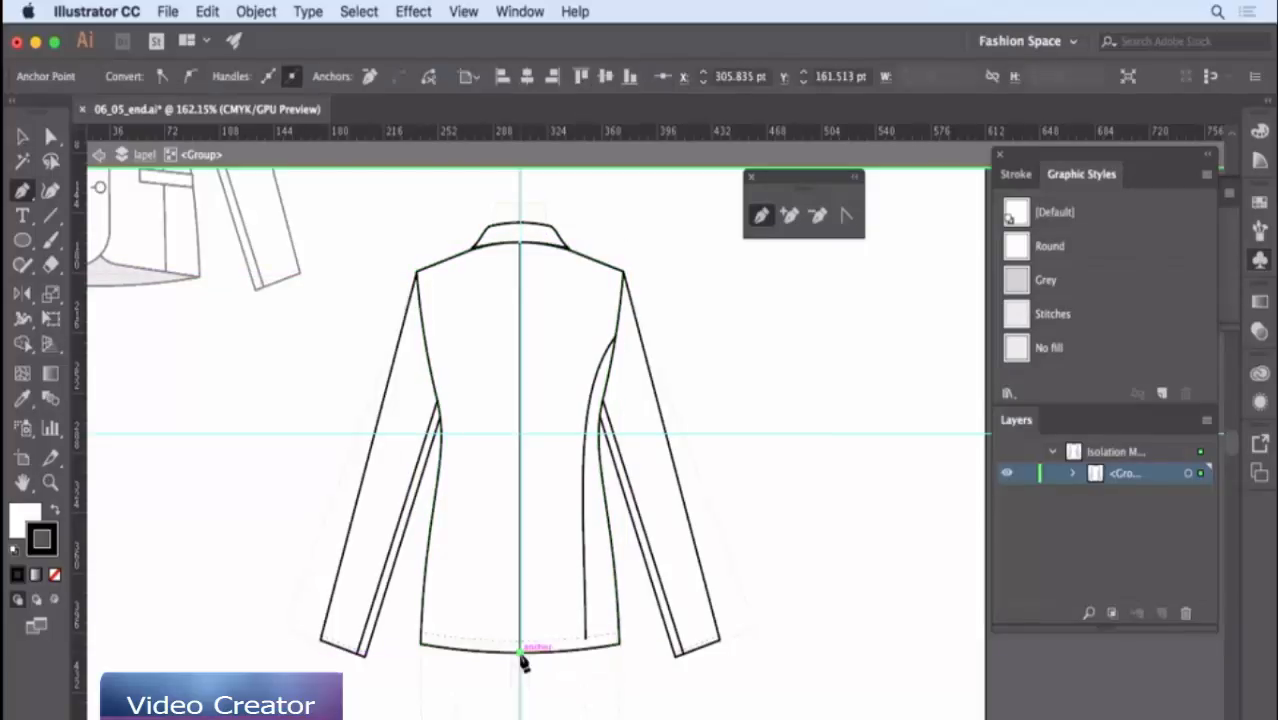
click(1081, 349)
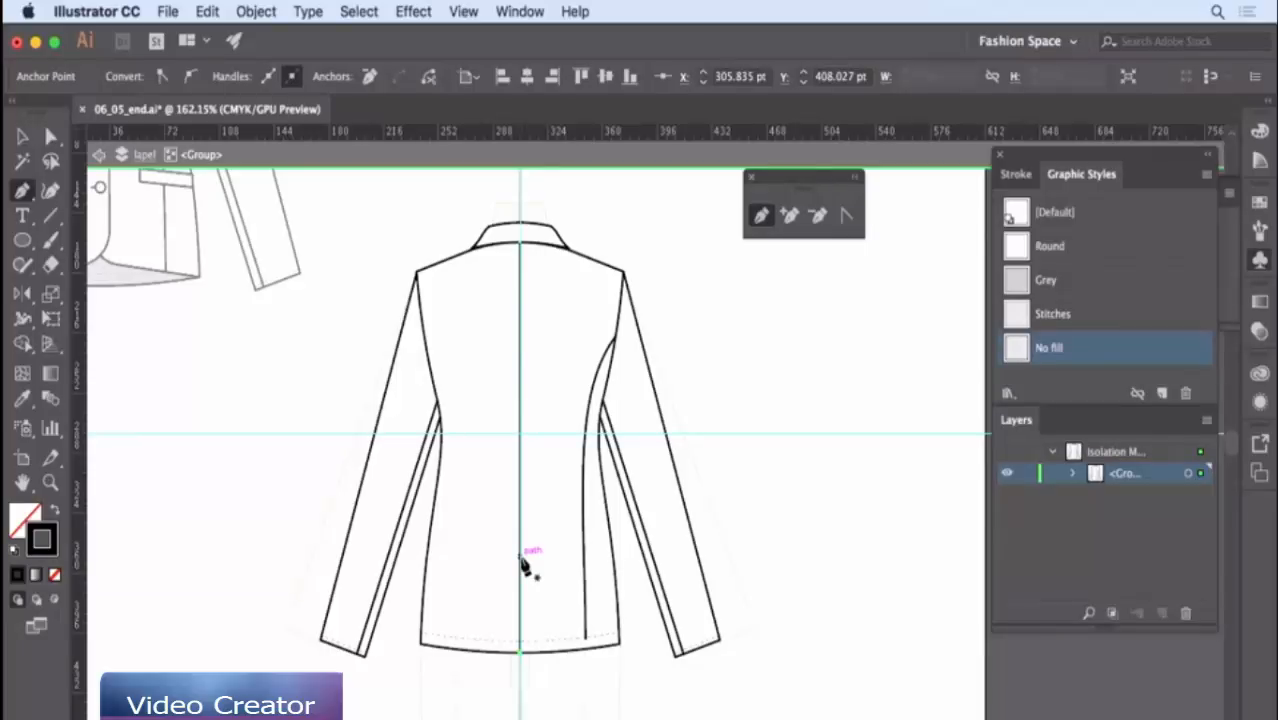
- Draw an angled vent line from the lower centre-back seam down to the hem and apply the Stitches style
click(521, 562)
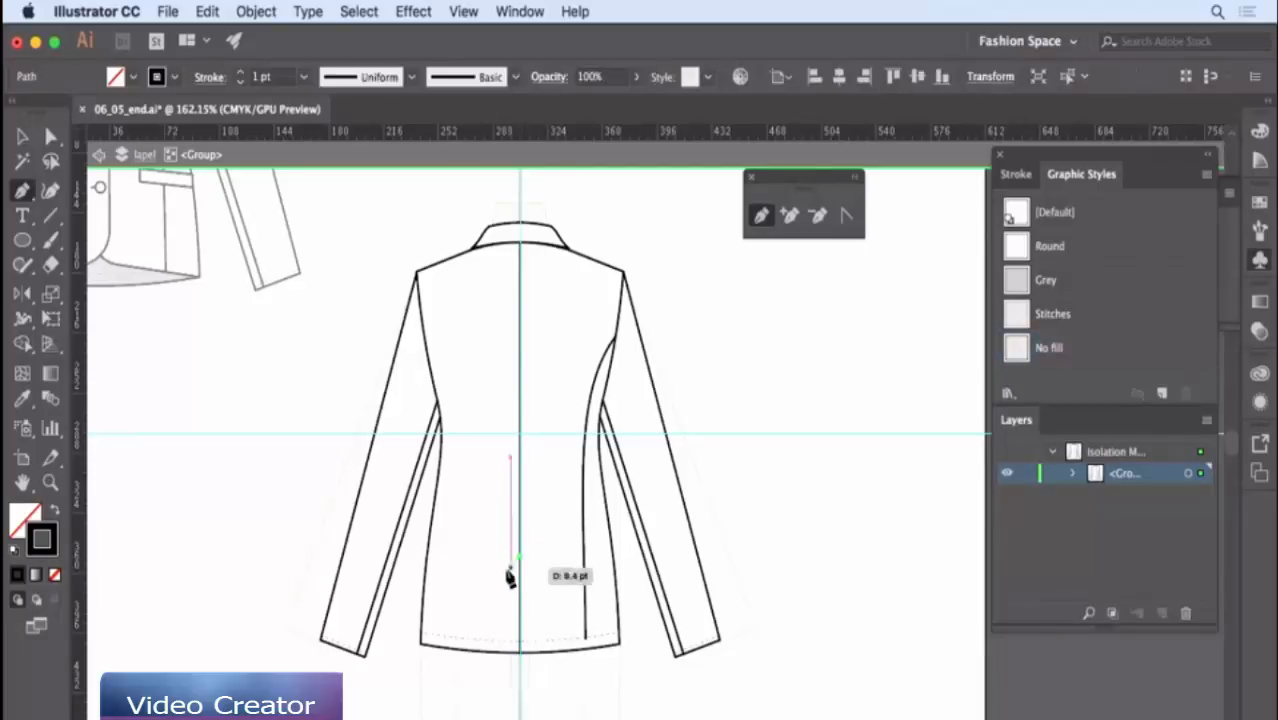
click(506, 580)
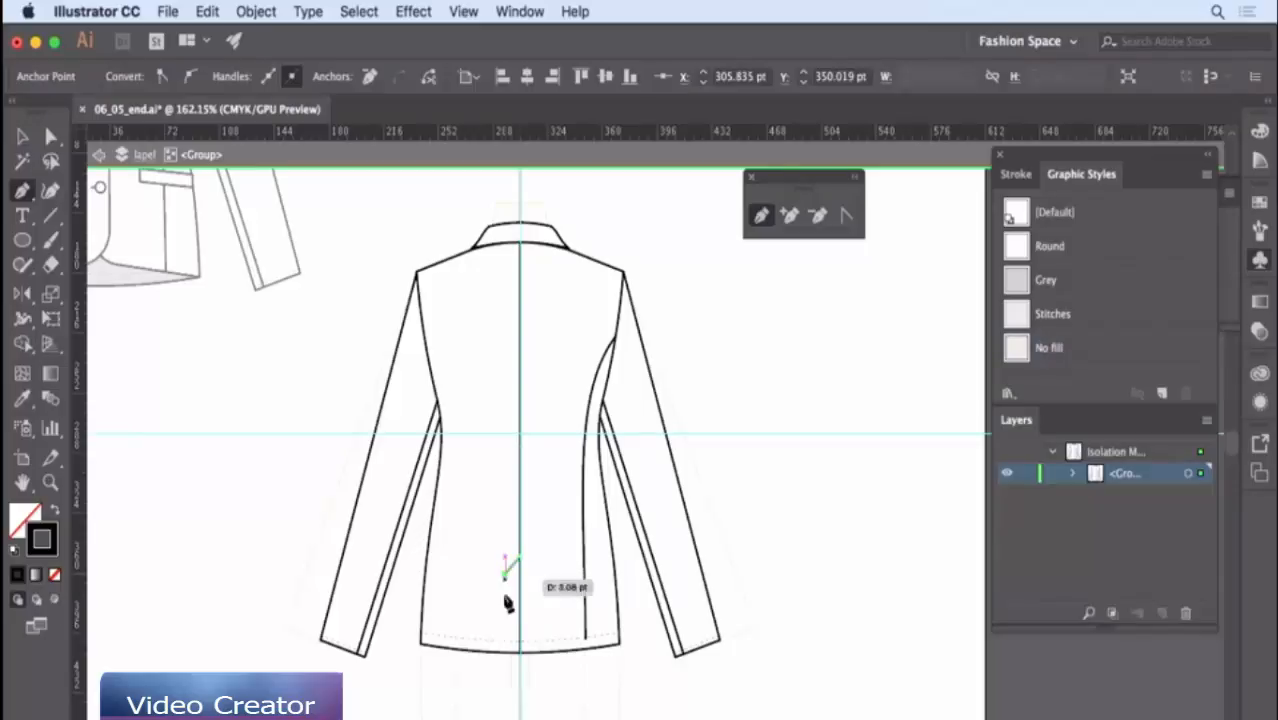
click(506, 652)
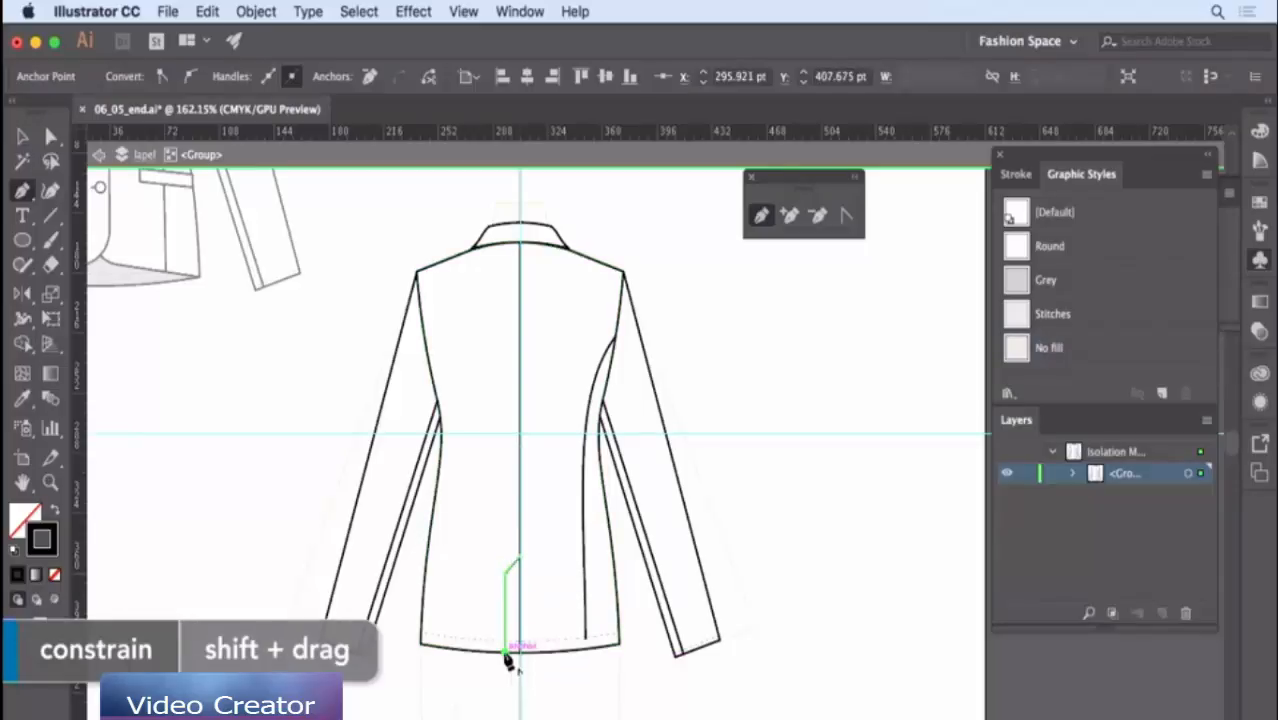
click(1051, 318)
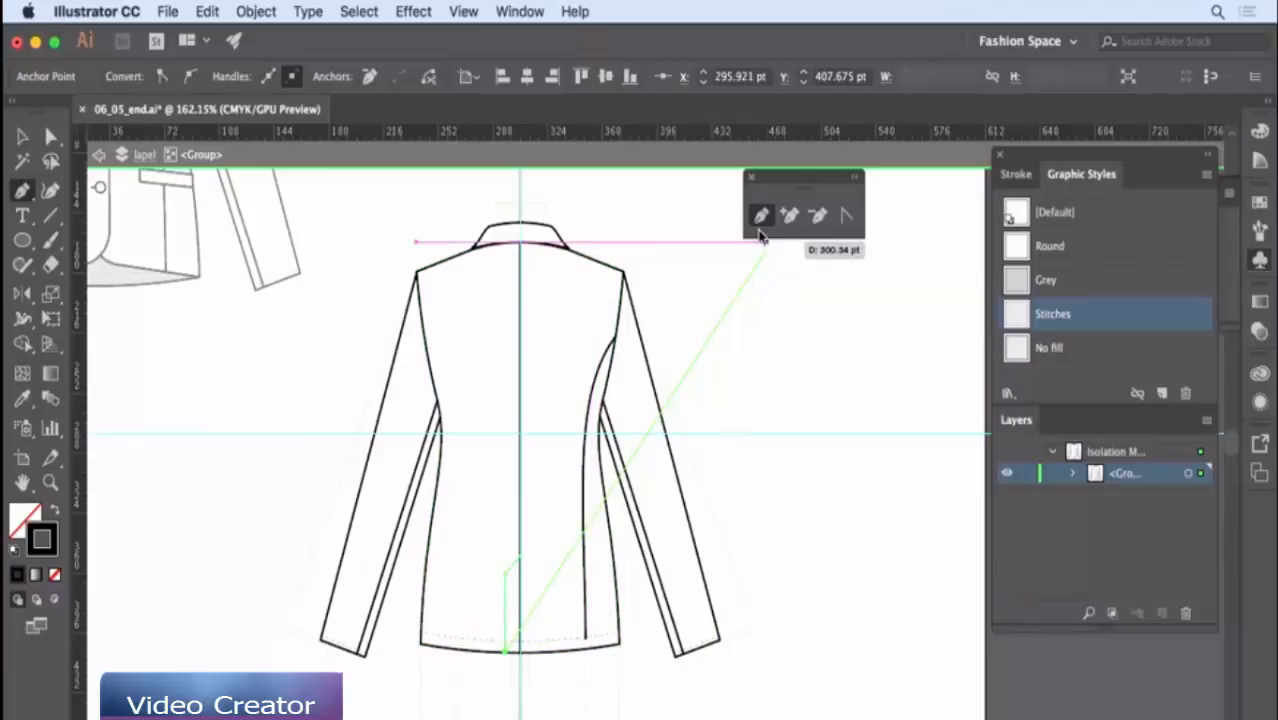
- Move the lower end of the right-hand princess seam slightly outward and down to meet the hem
key(a)
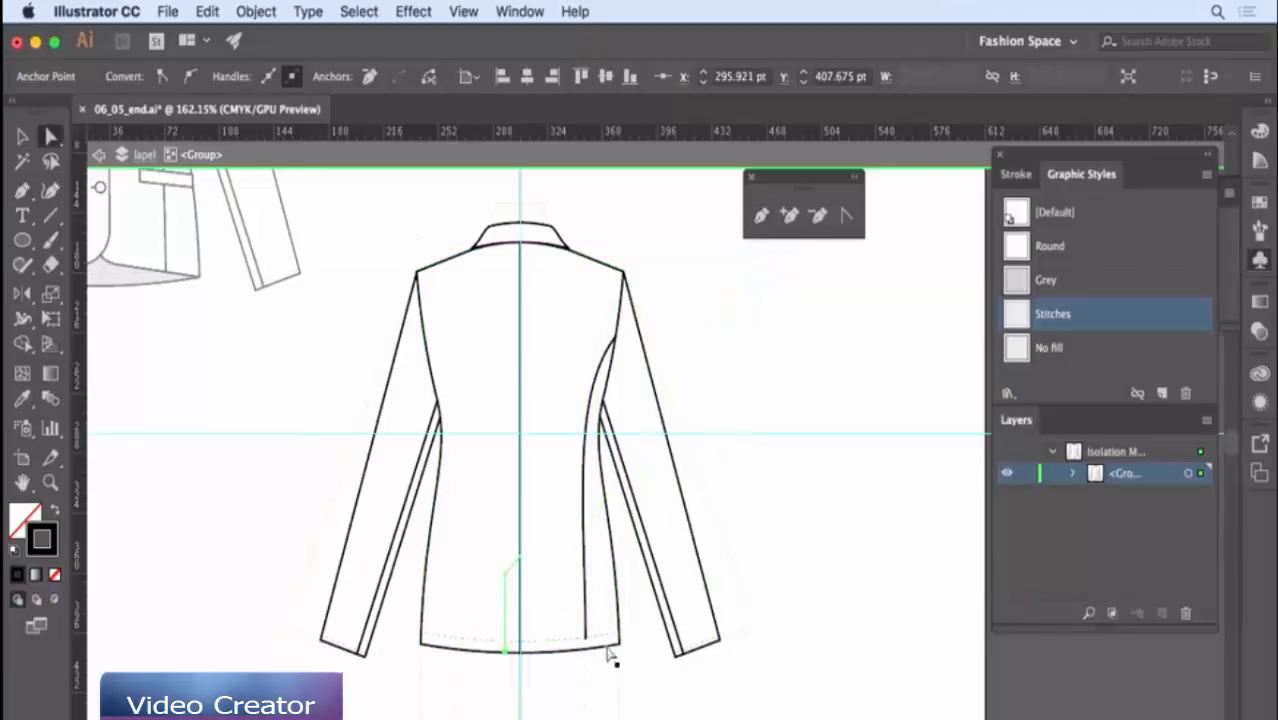
drag(591, 650, 597, 655)
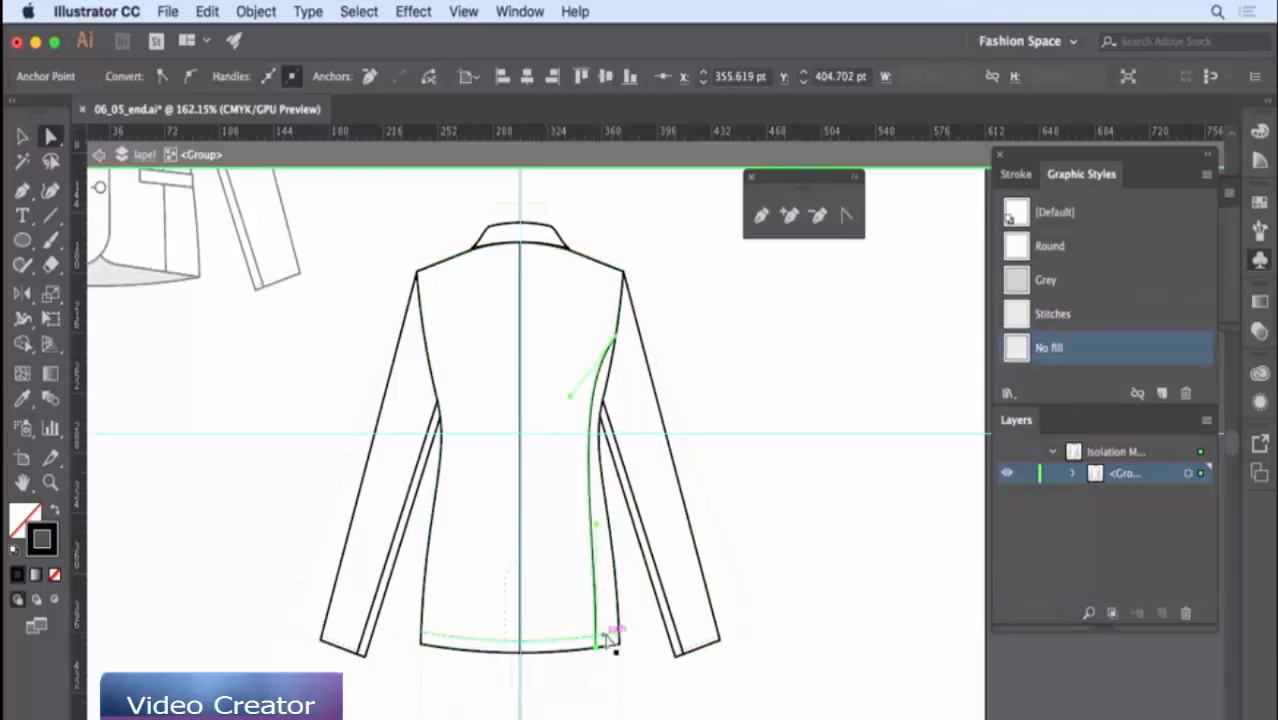
click(22, 136)
click(180, 337)
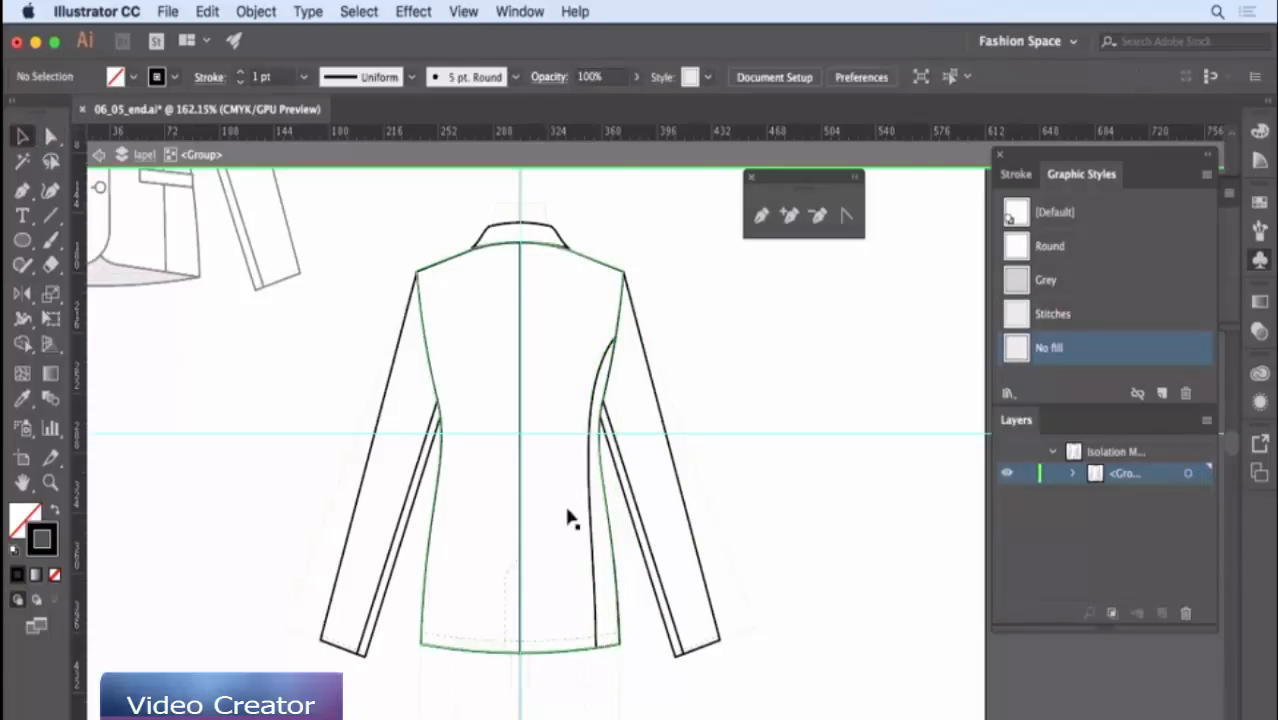
- Reflect a copy of the right-hand princess seam across the centre-back line onto the left side of the body
click(593, 530)
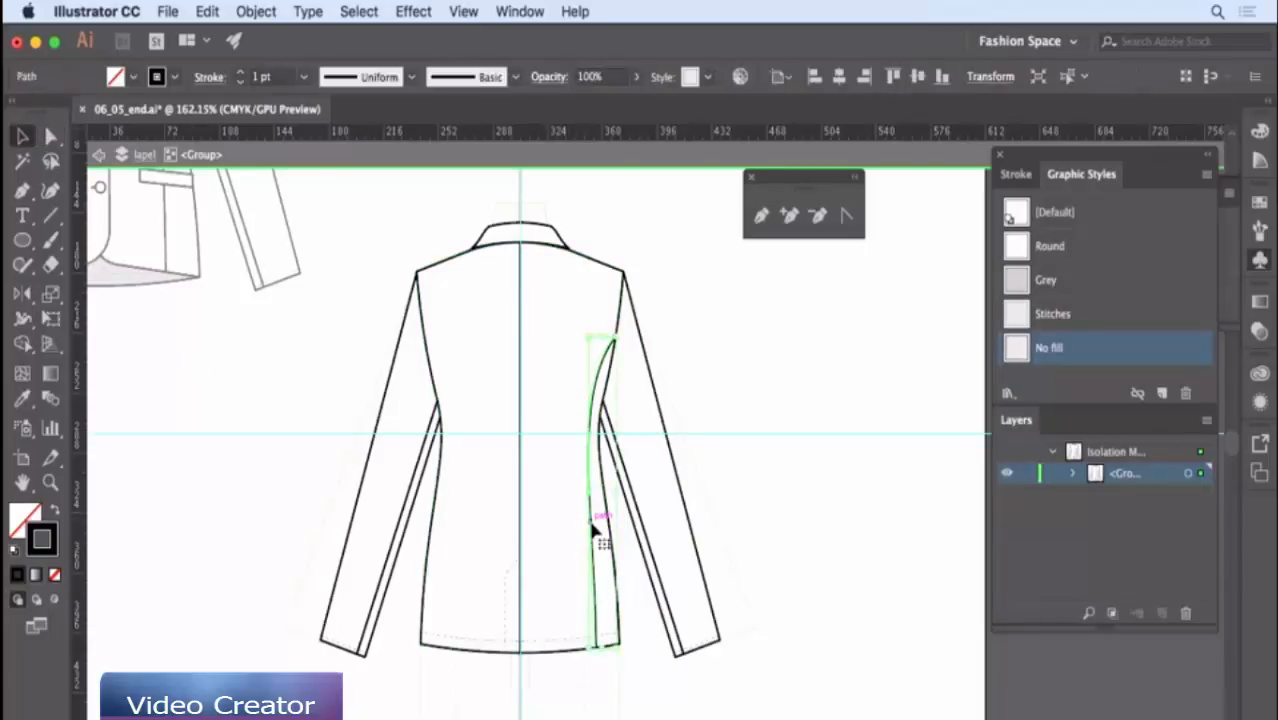
key(o)
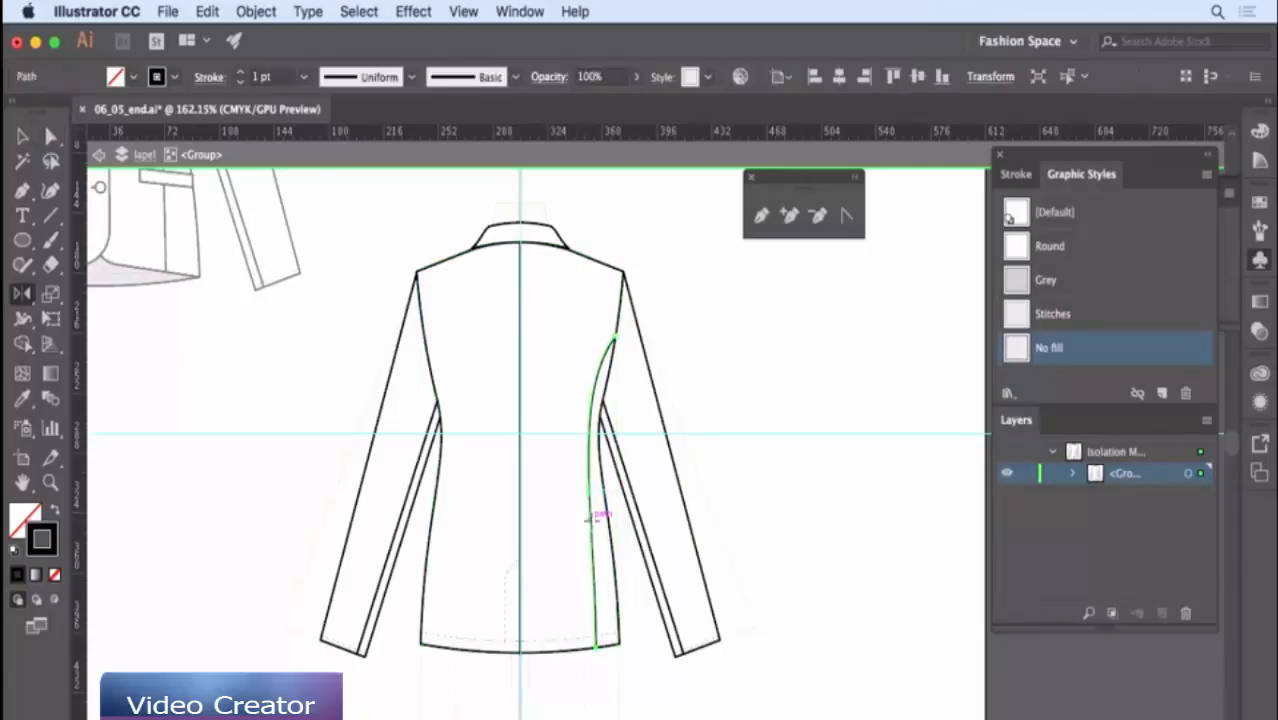
alt+click(521, 614)
click(537, 539)
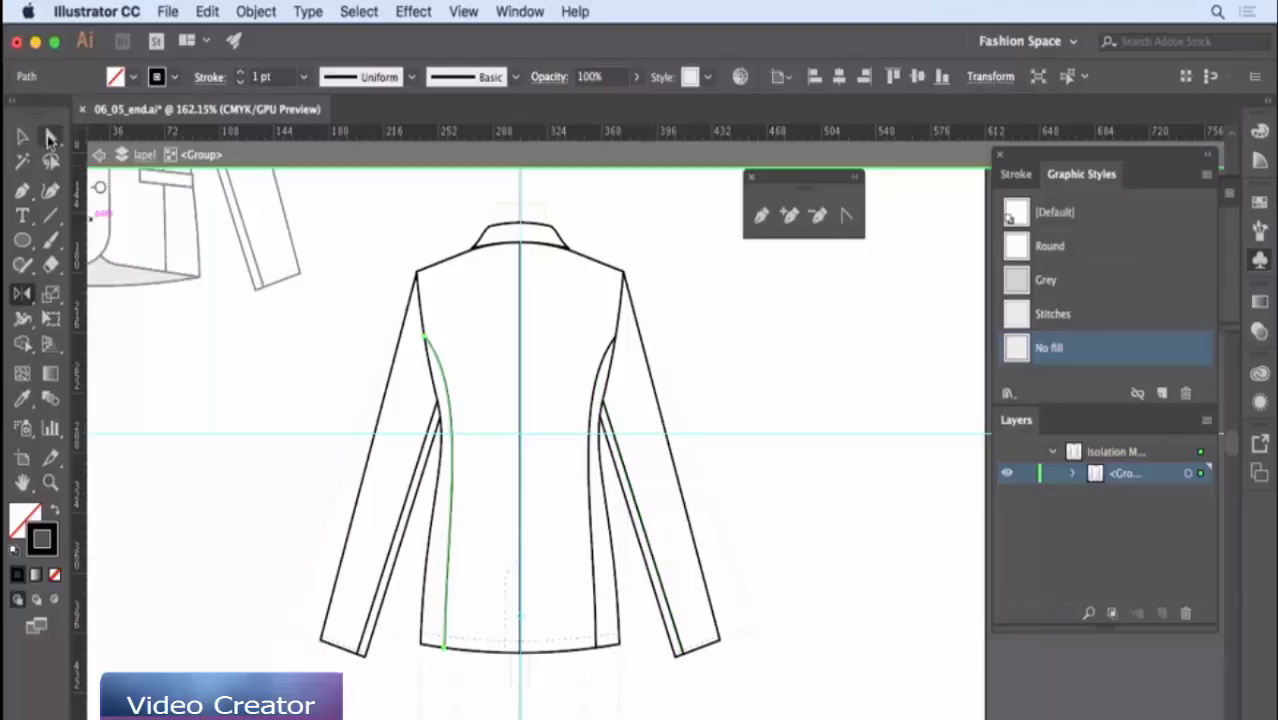
- Shift the right-hand sleeve's inner seam outward and move its upper anchor to the armhole point where the princess seam starts
click(50, 137)
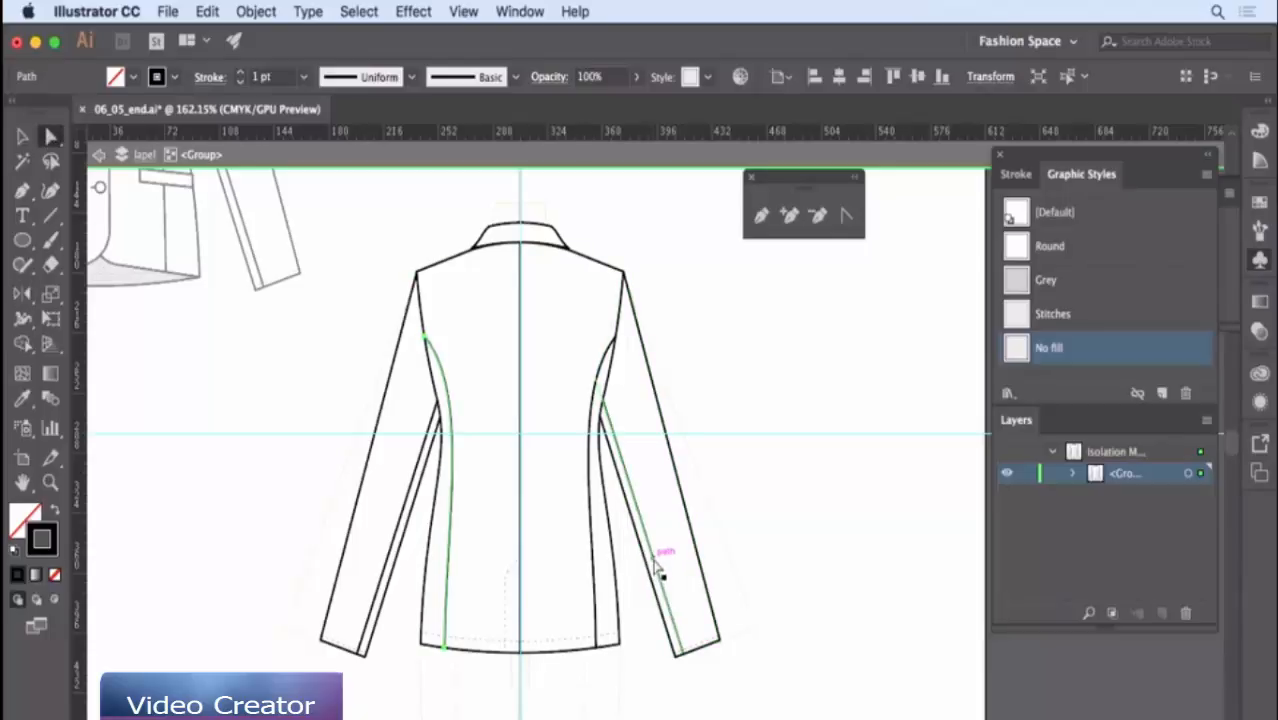
drag(655, 561, 667, 552)
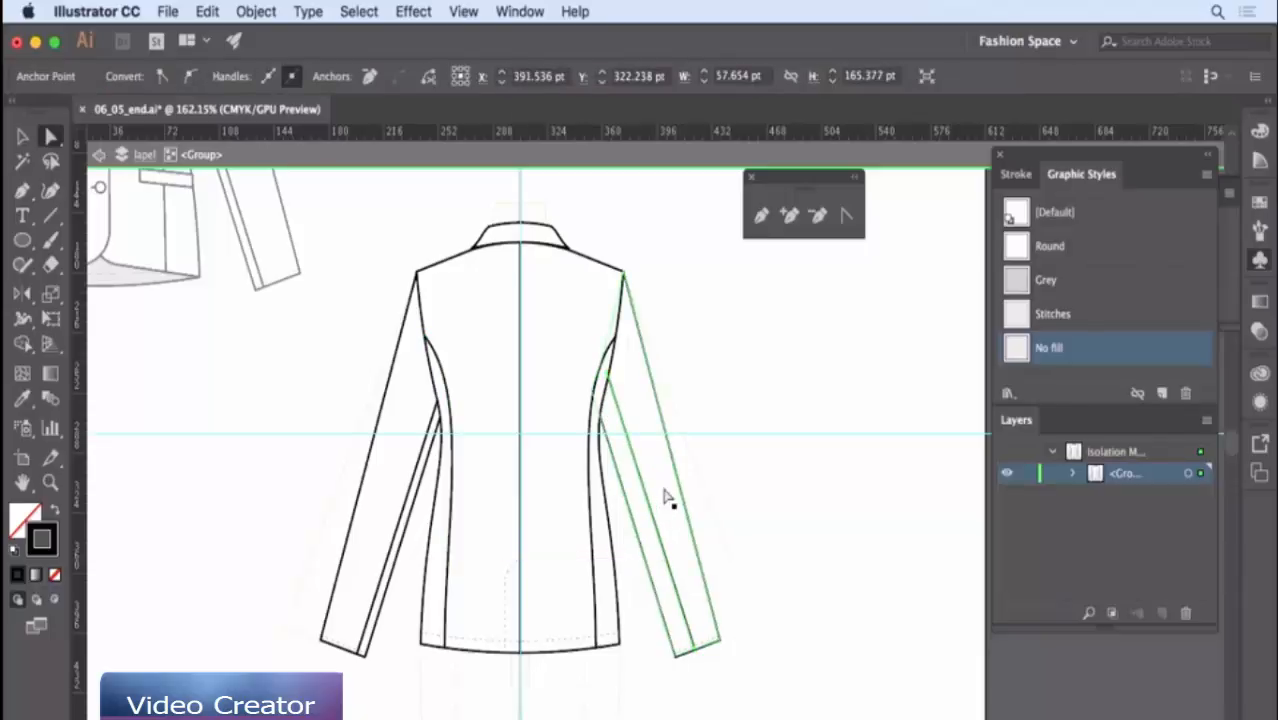
click(695, 647)
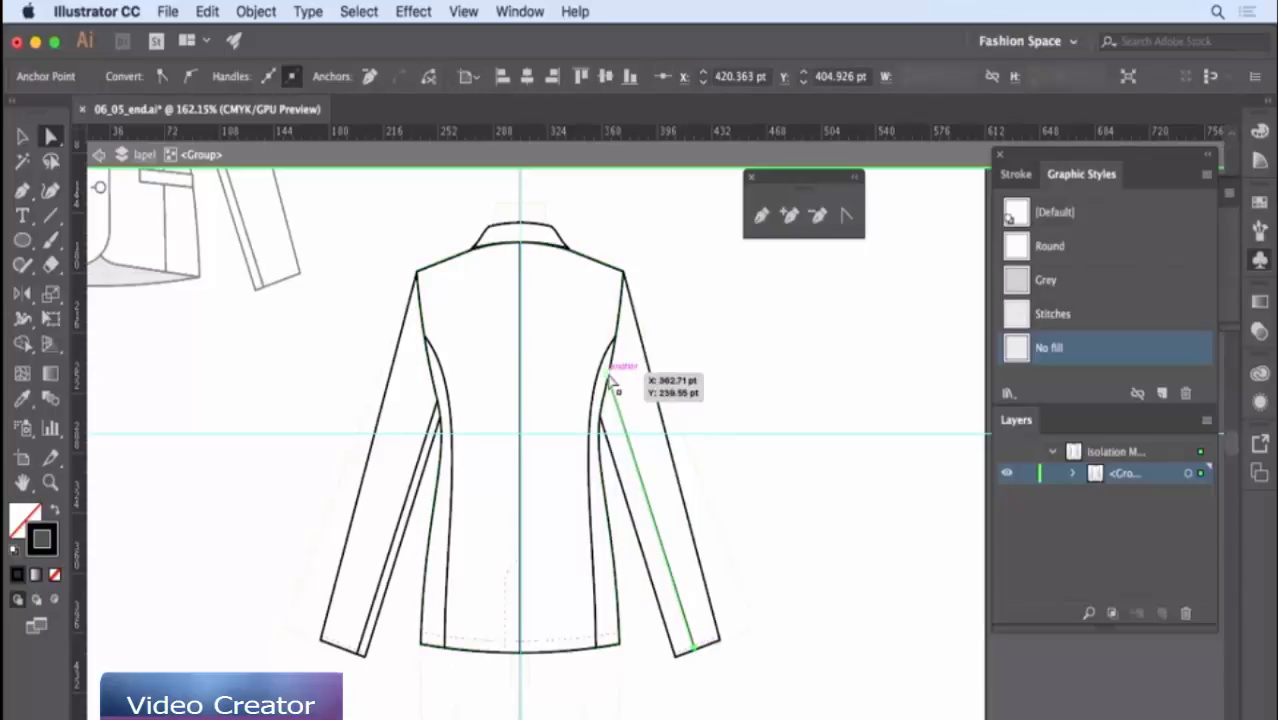
drag(612, 385, 615, 342)
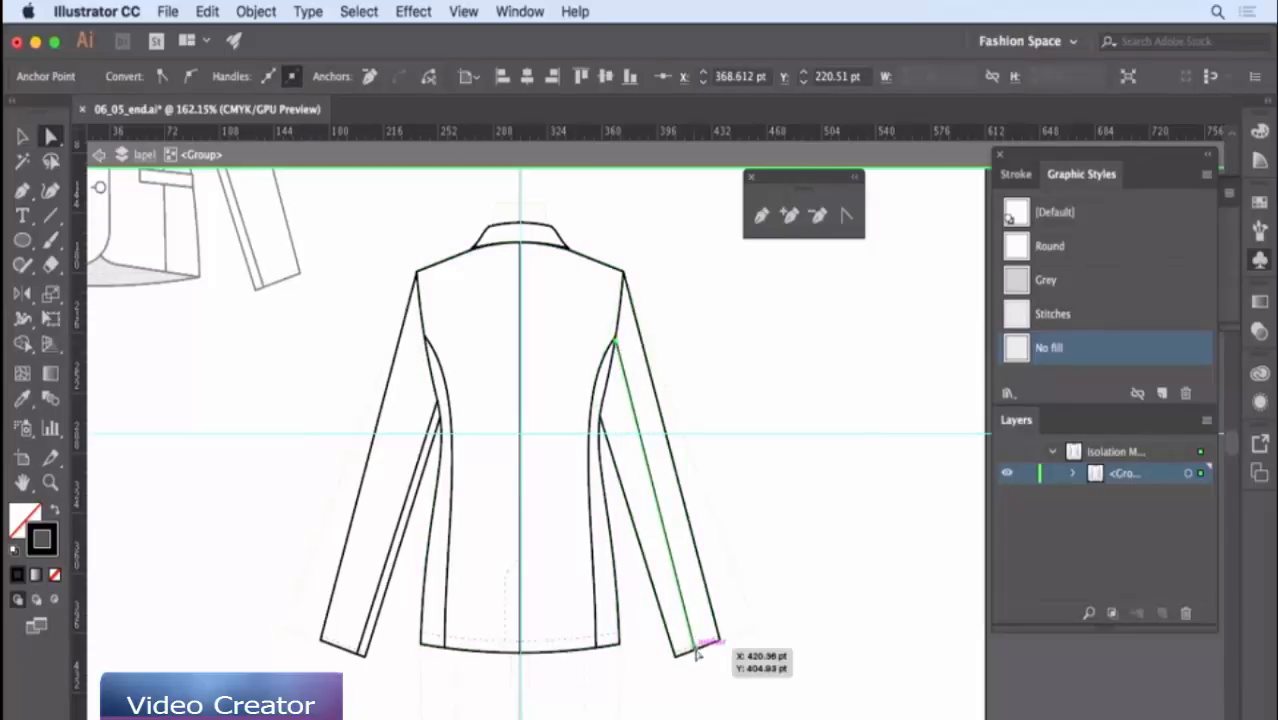
- Move the lower end of the right-hand sleeve's inner seam outward and down so it meets the cuff edge
drag(697, 650, 707, 649)
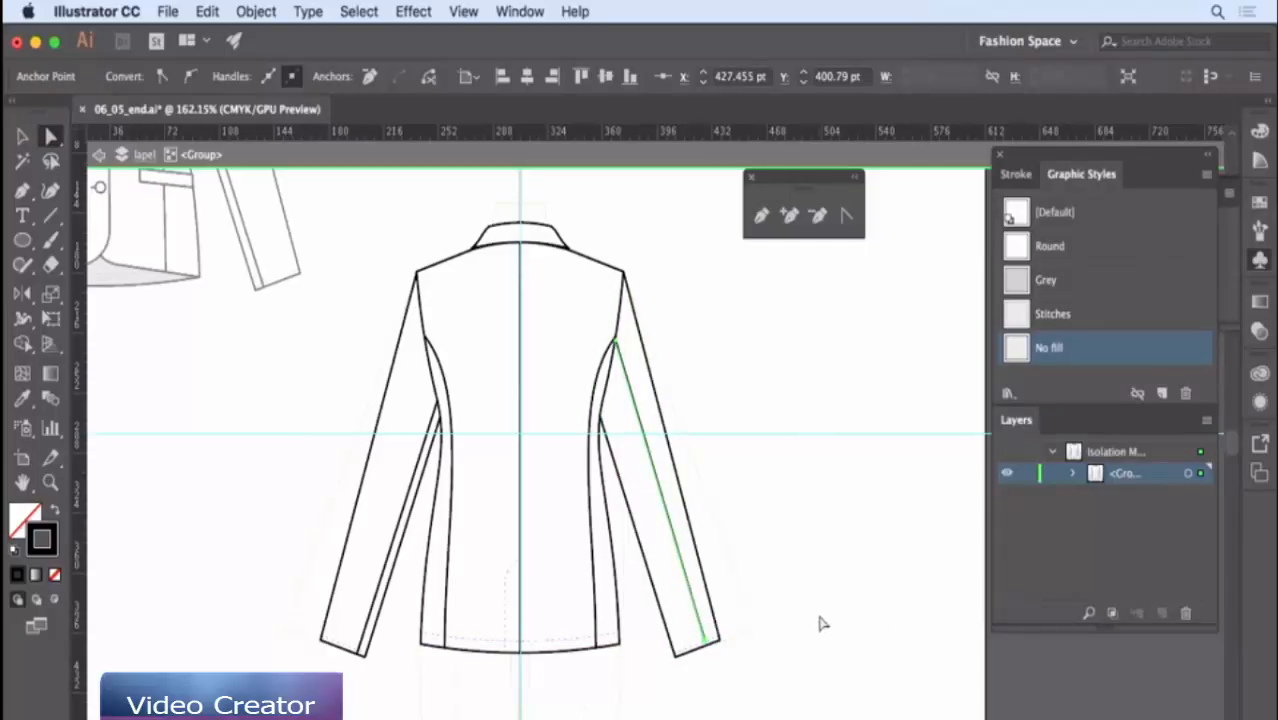
key(z)
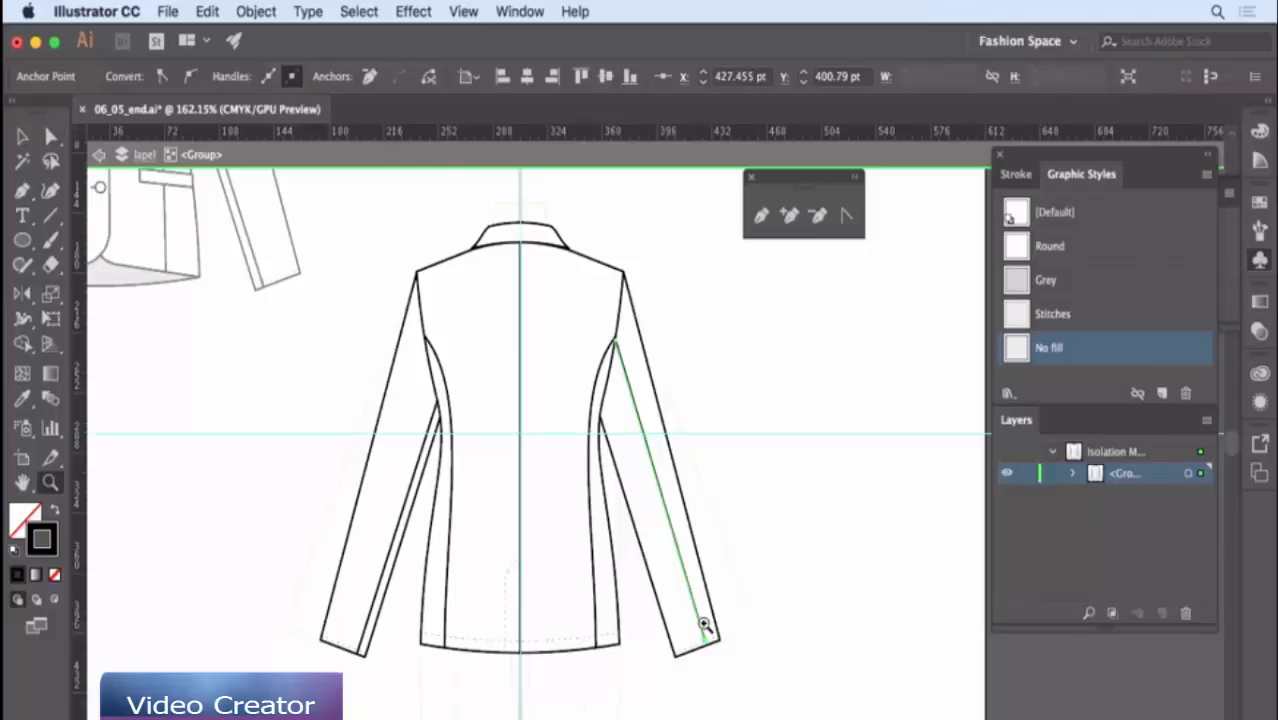
drag(704, 625, 475, 424)
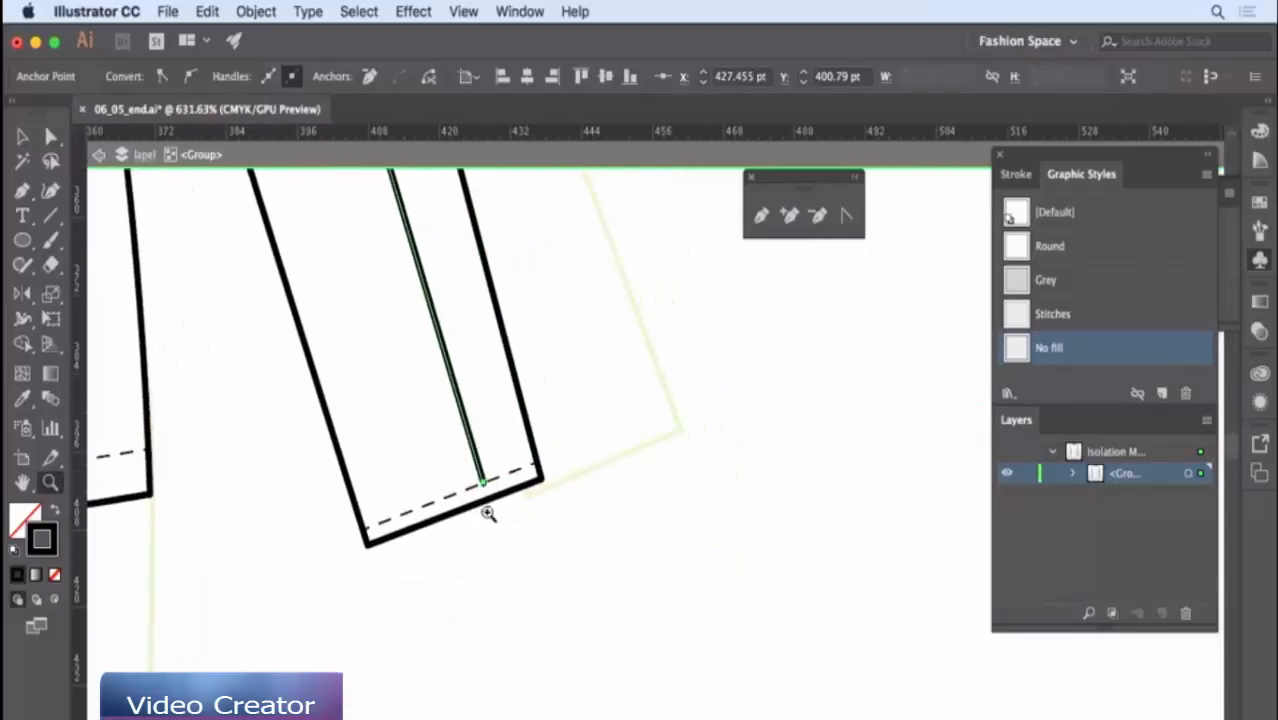
key(a)
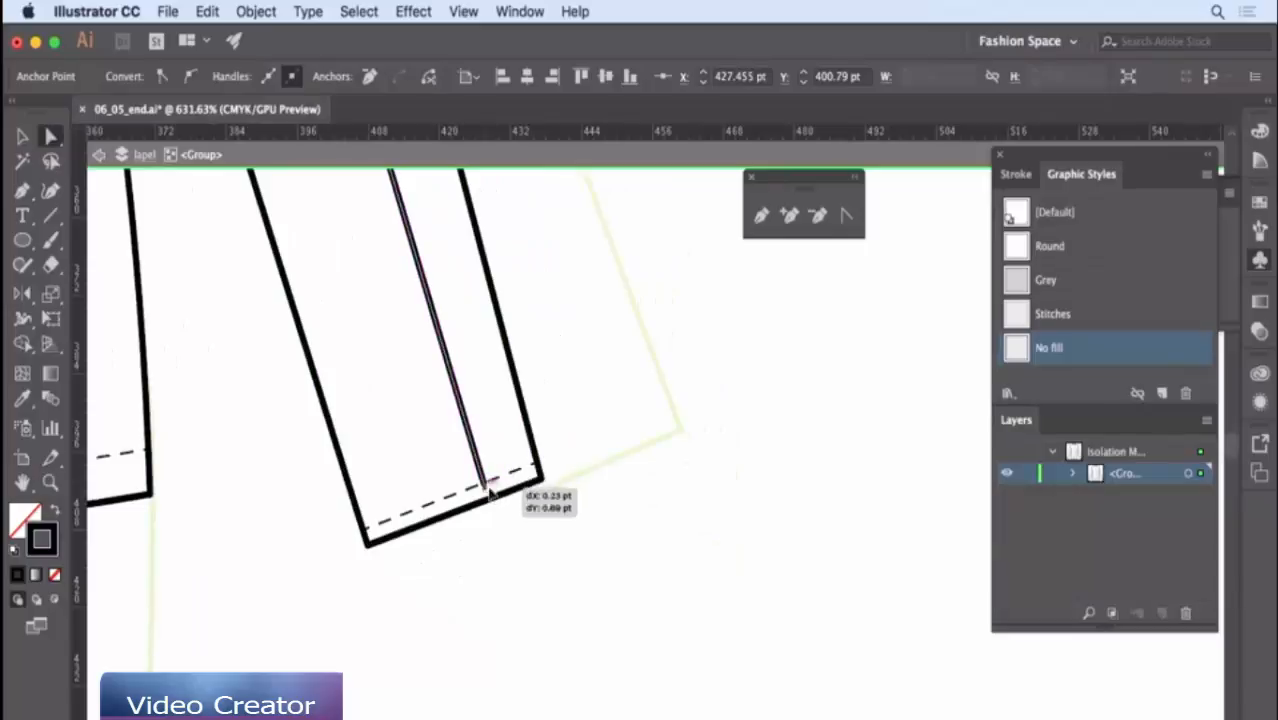
drag(487, 484, 490, 500)
- Draw a small circle as a button beside the right-hand cuff and set its stroke to 0.5 pt
key(l)
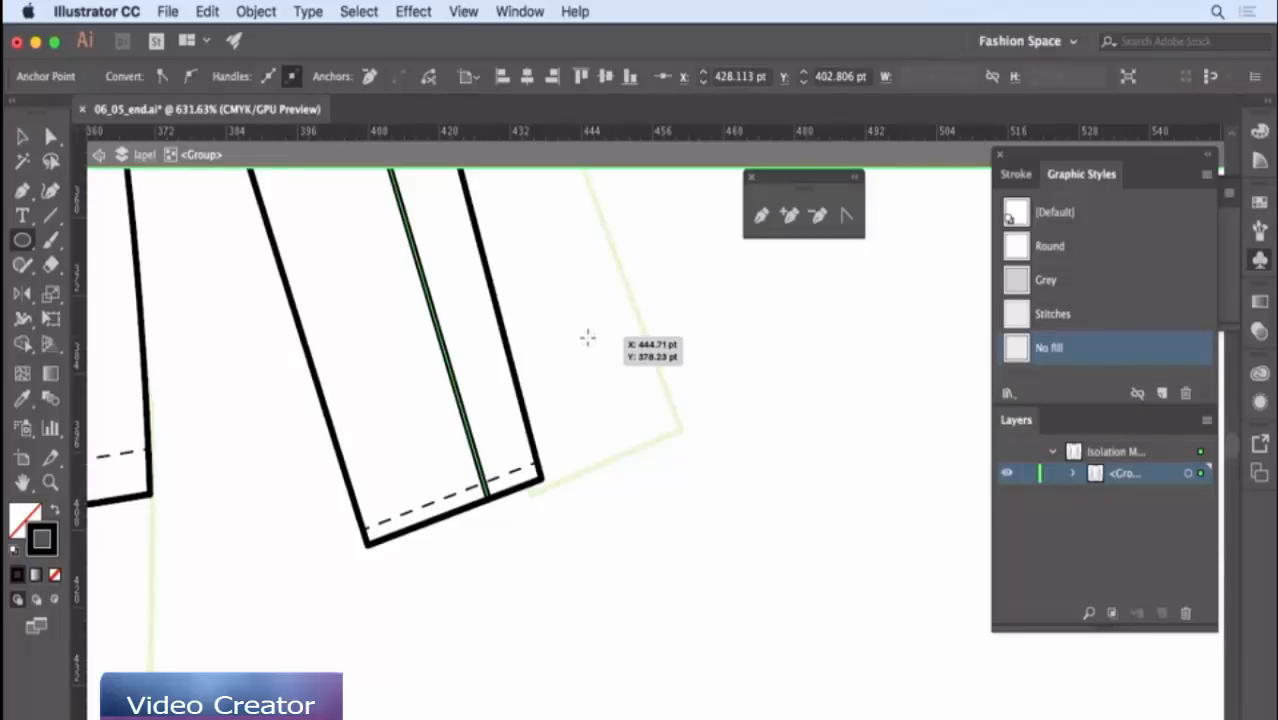
drag(587, 338, 682, 342)
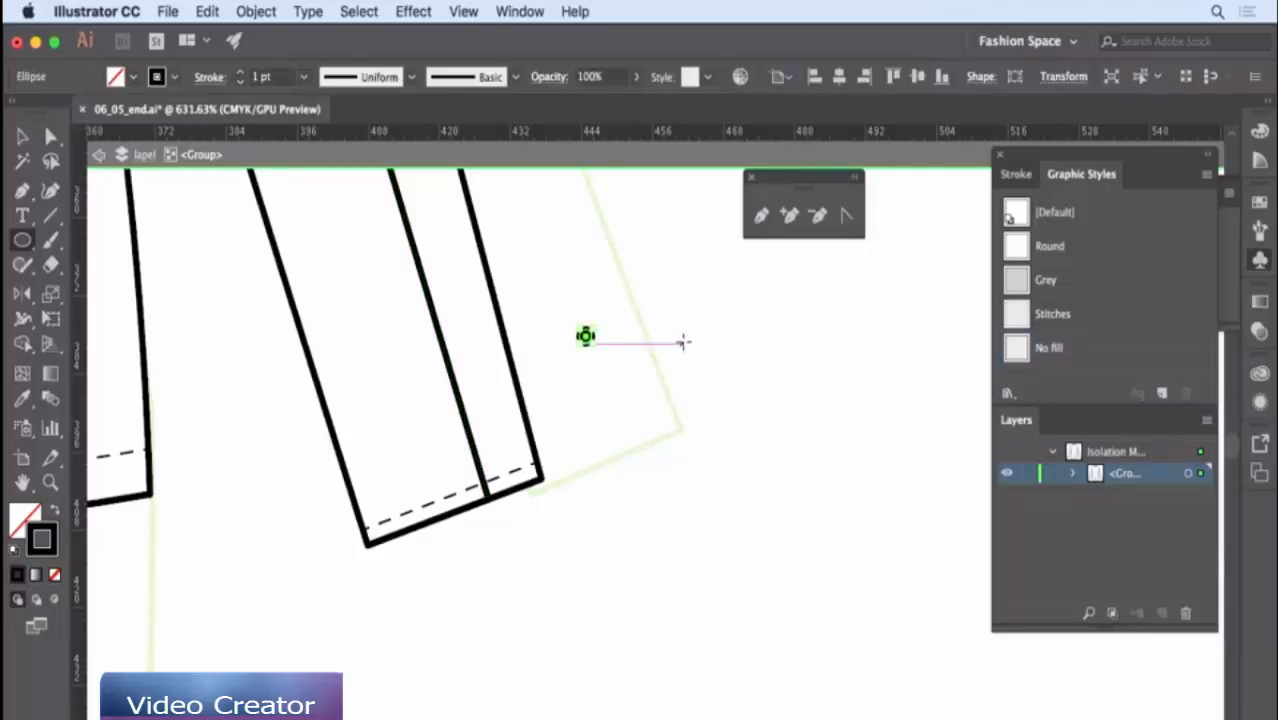
click(305, 77)
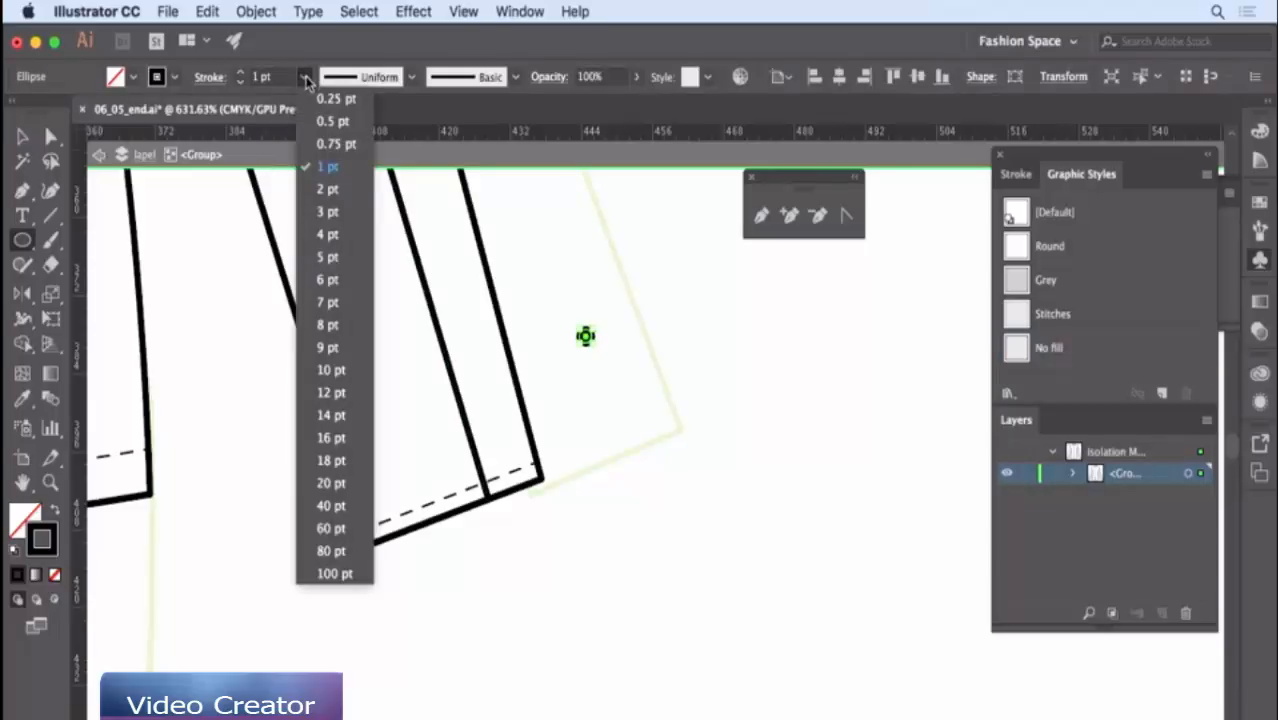
click(333, 121)
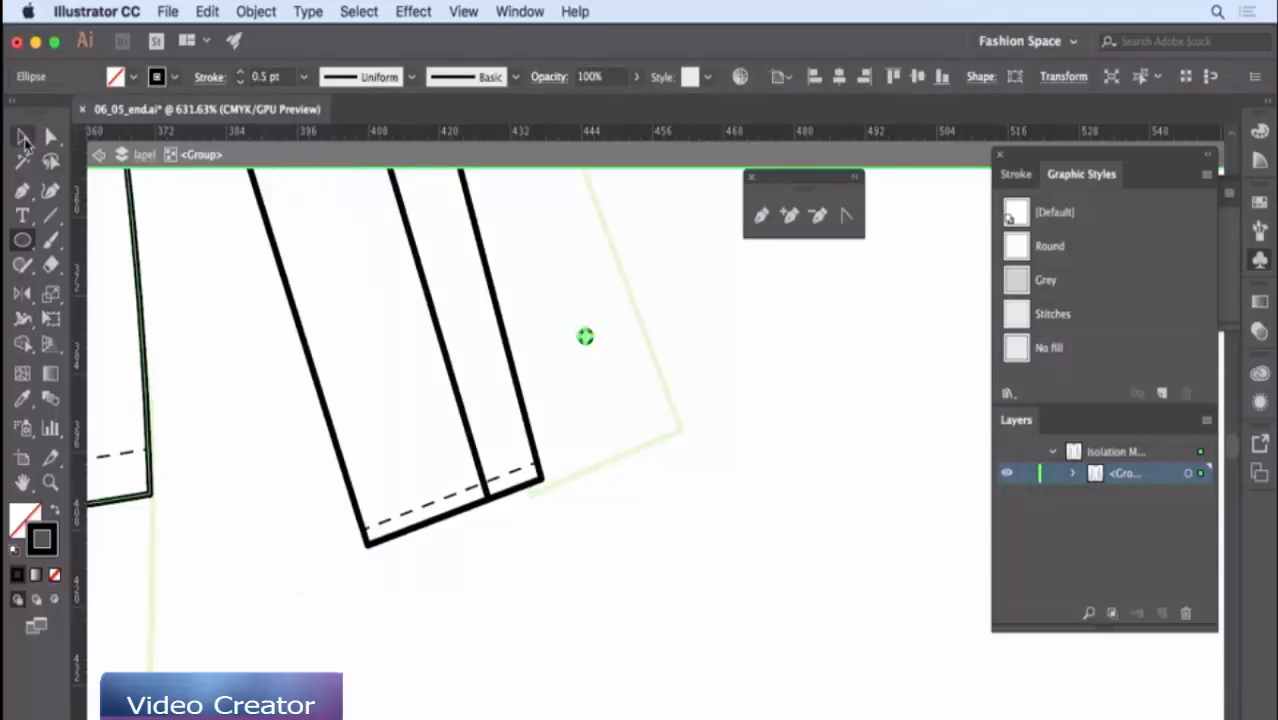
click(24, 138)
click(653, 388)
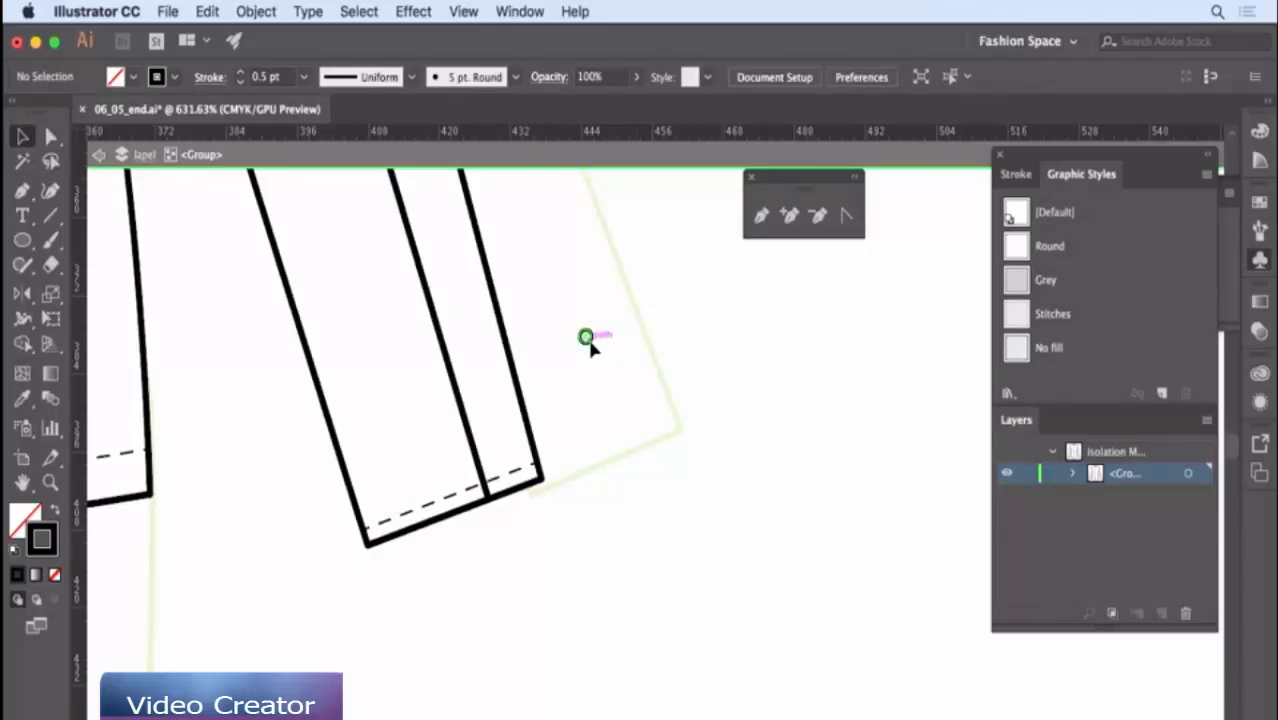
- Copy the button circle straight down at equal spacing to make a column of four, and group them
drag(590, 341, 593, 364)
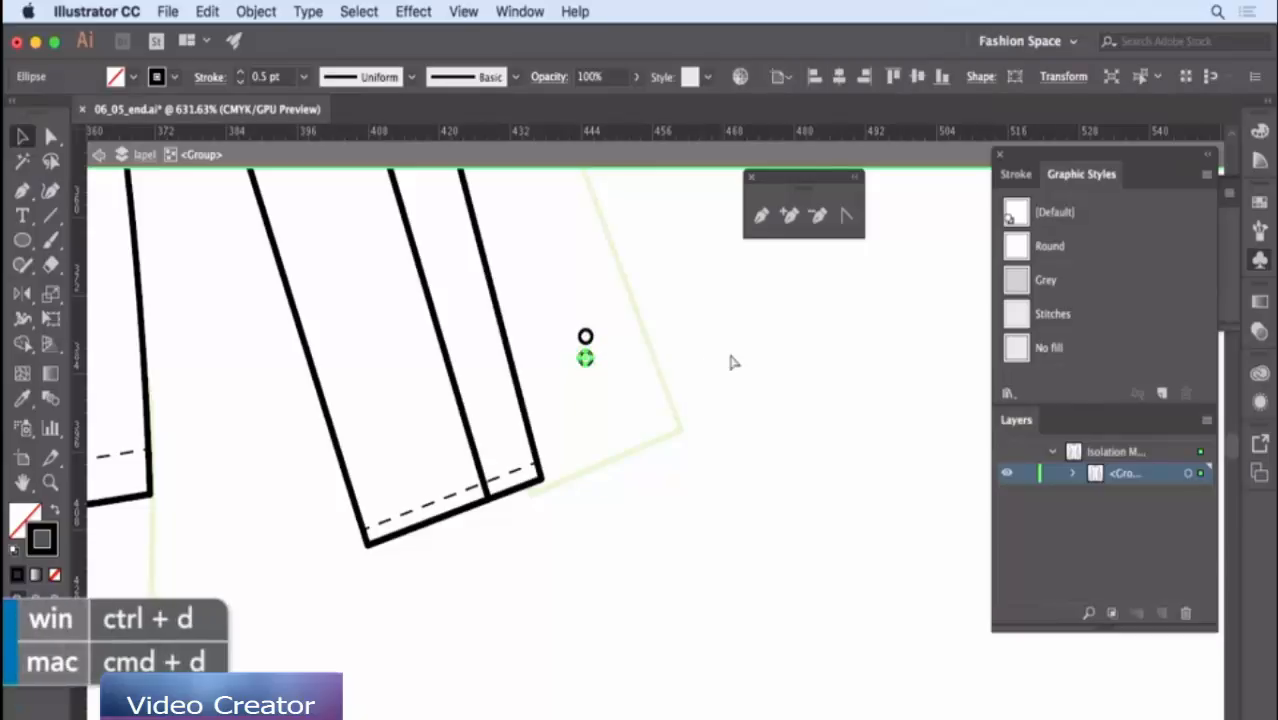
key(super+d)
key(super+d)
drag(565, 316, 600, 436)
right_click(635, 375)
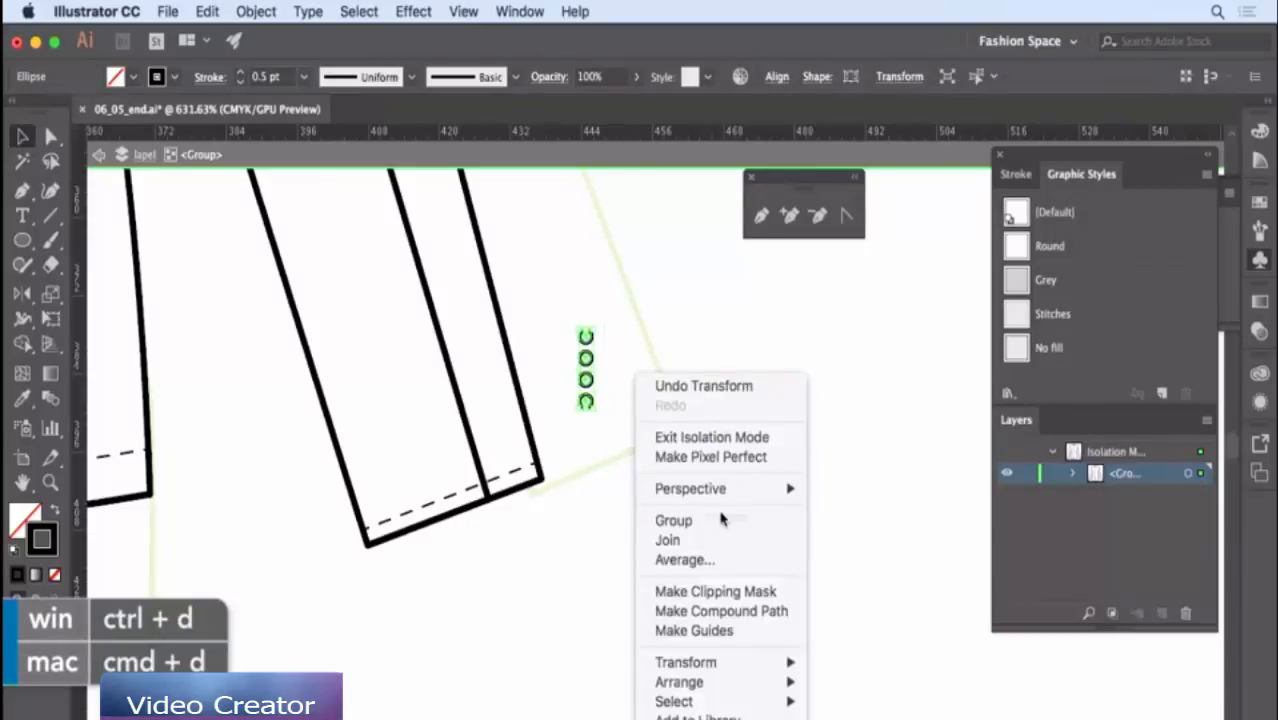
click(710, 522)
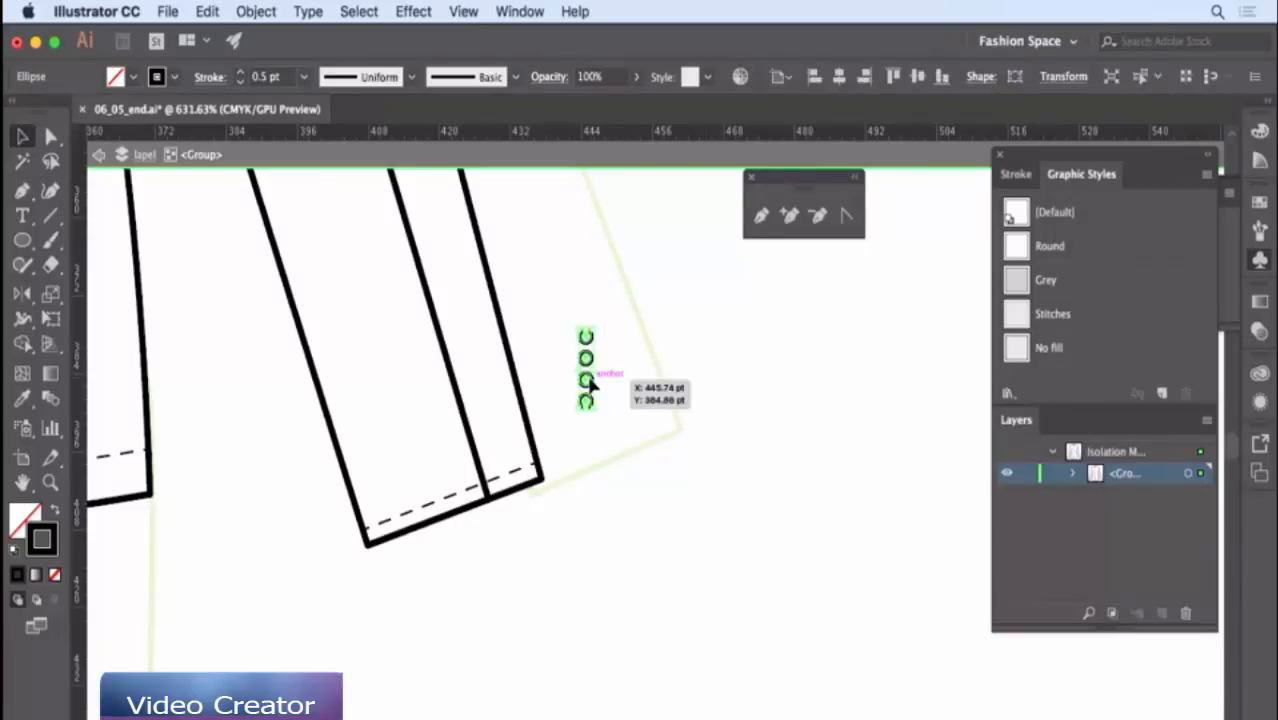
- Move the button group onto the right-hand cuff beside the inner seam and rotate it to follow the seam's angle
drag(590, 385, 501, 461)
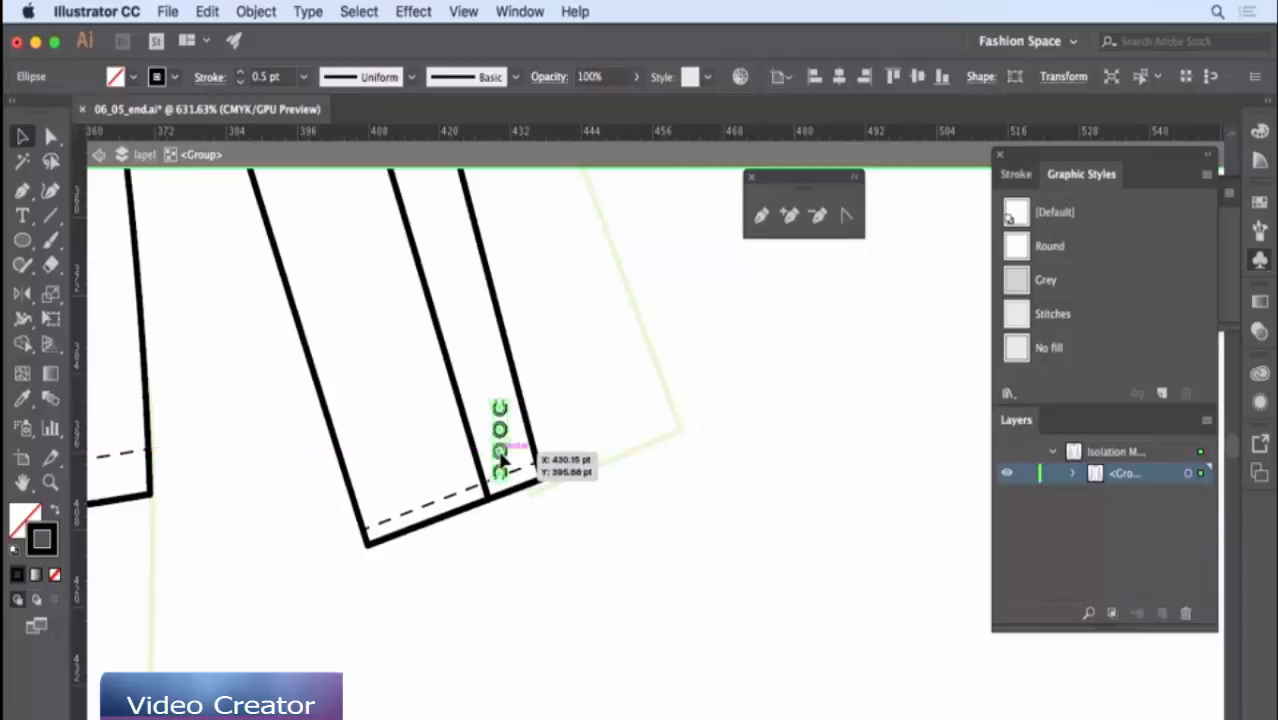
key(r)
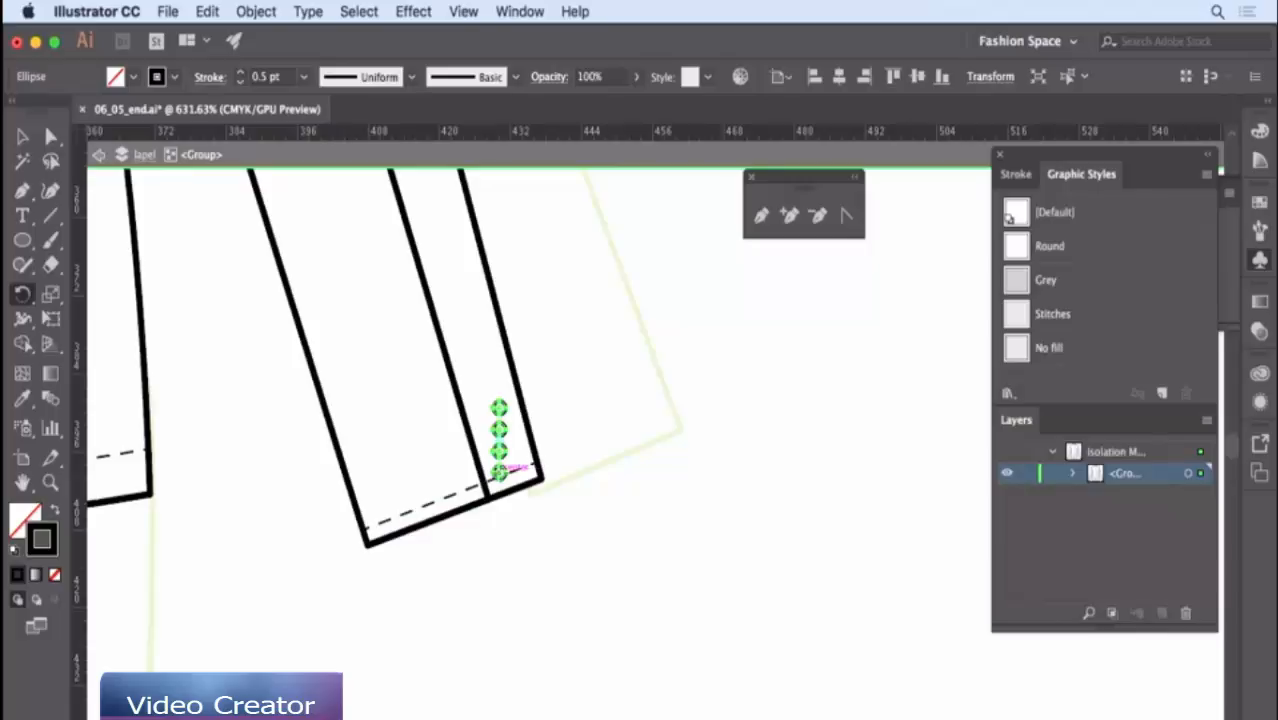
drag(590, 411, 560, 398)
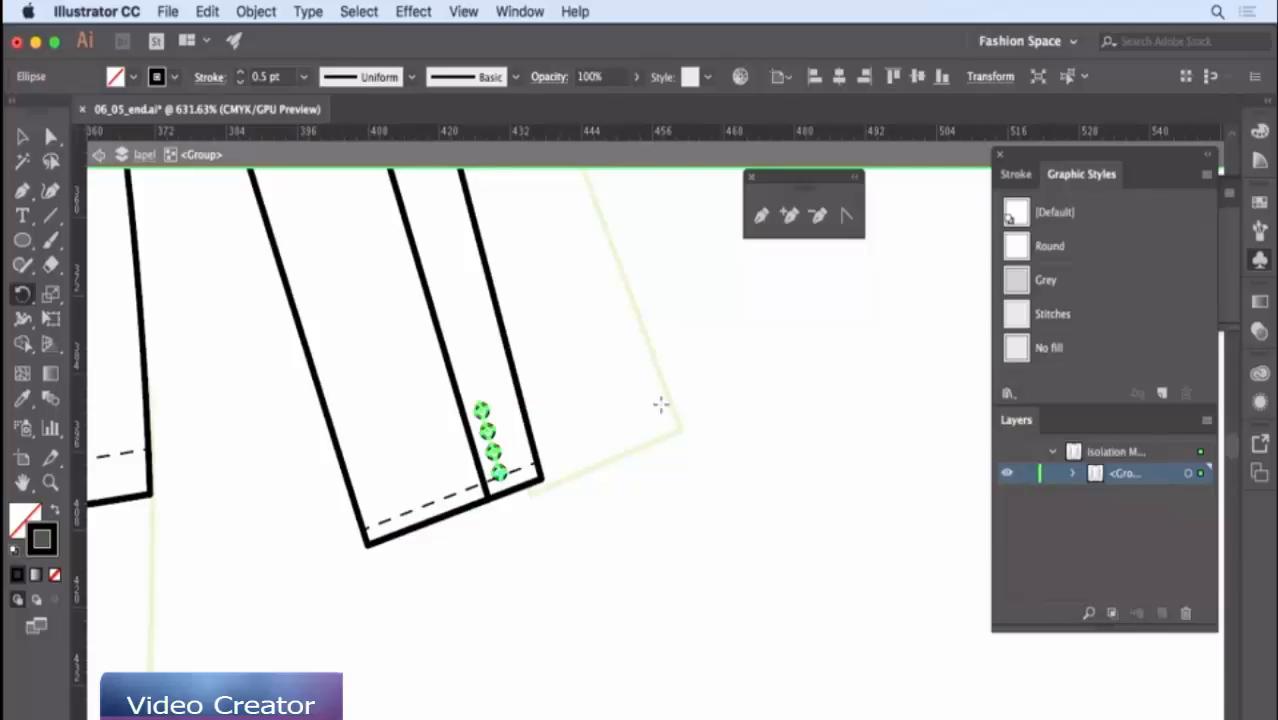
click(22, 136)
click(778, 402)
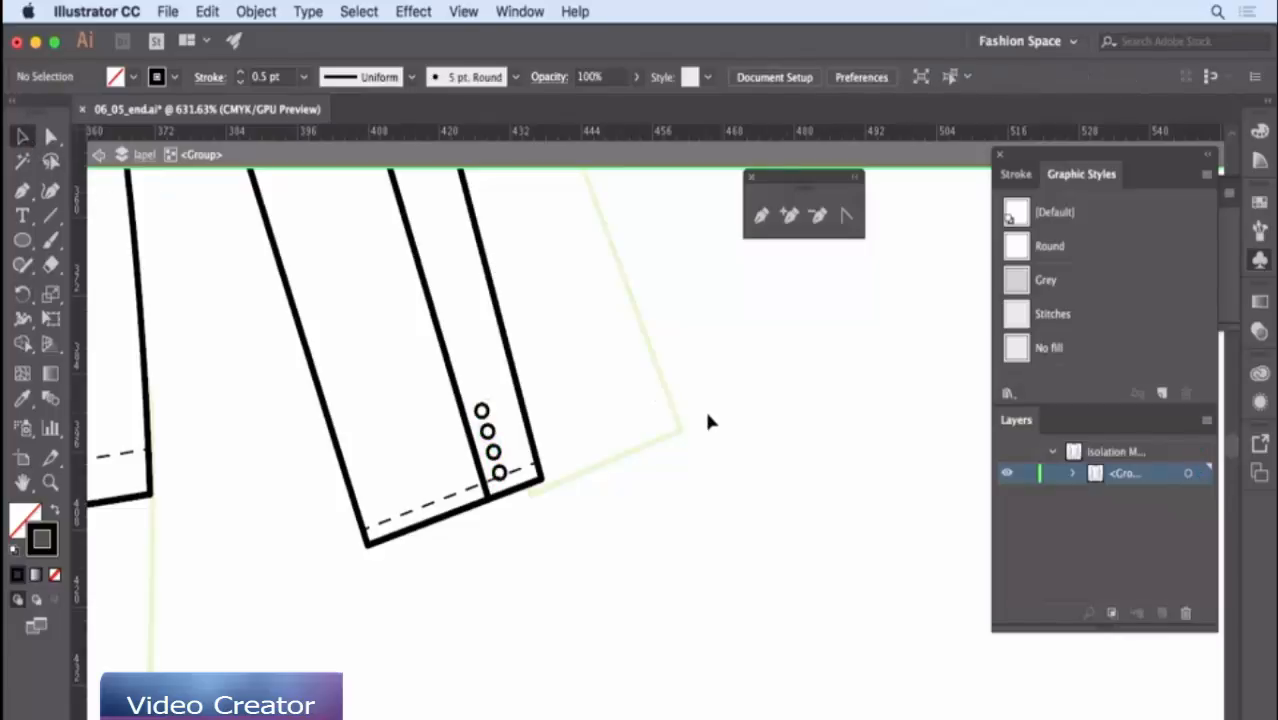
- Delete the left-hand sleeve of the back view
key(super+minus)
key(super+minus)
key(super+minus)
key(super+minus)
key(super+minus)
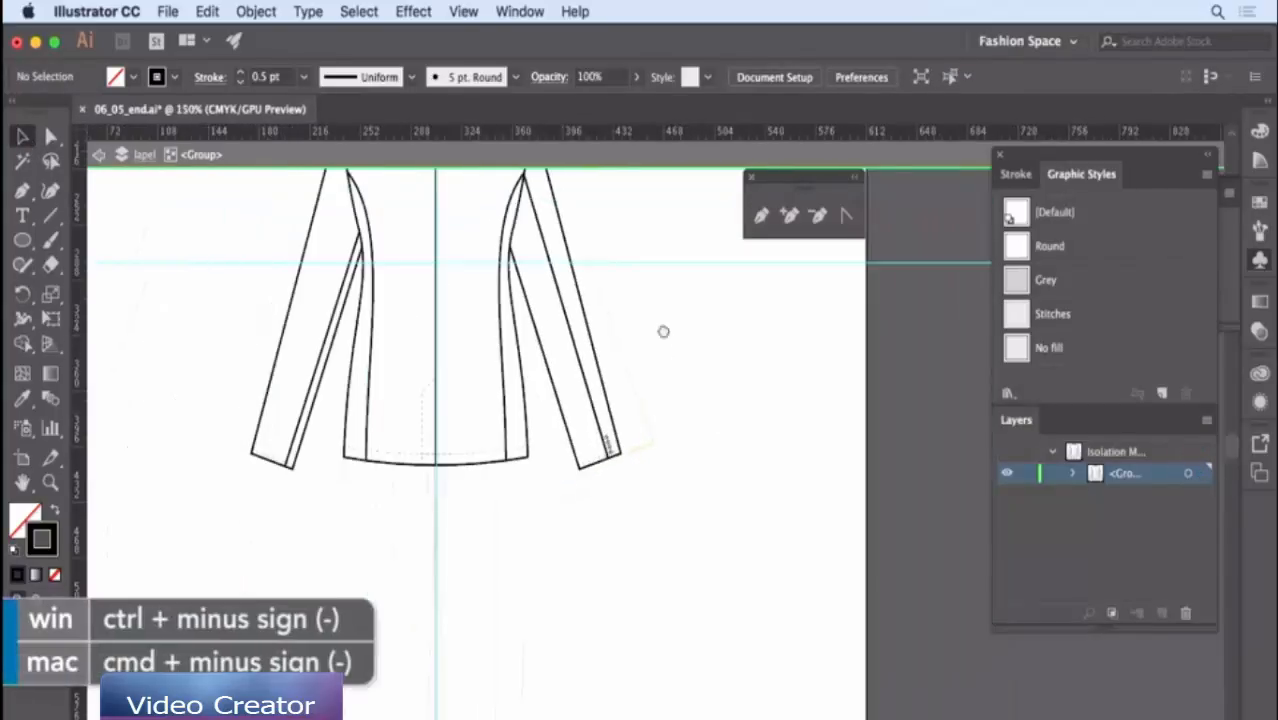
scroll(705, 415, up, 5)
scroll(705, 415, left, 2)
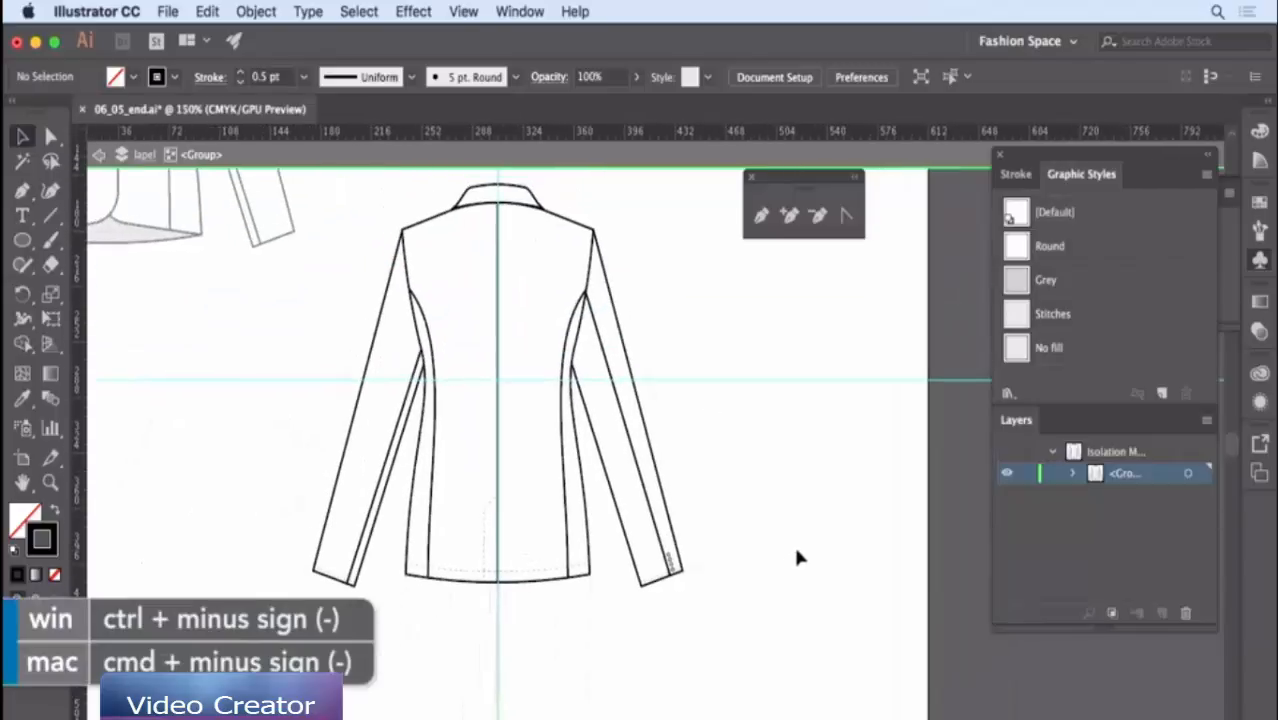
drag(285, 462, 374, 662)
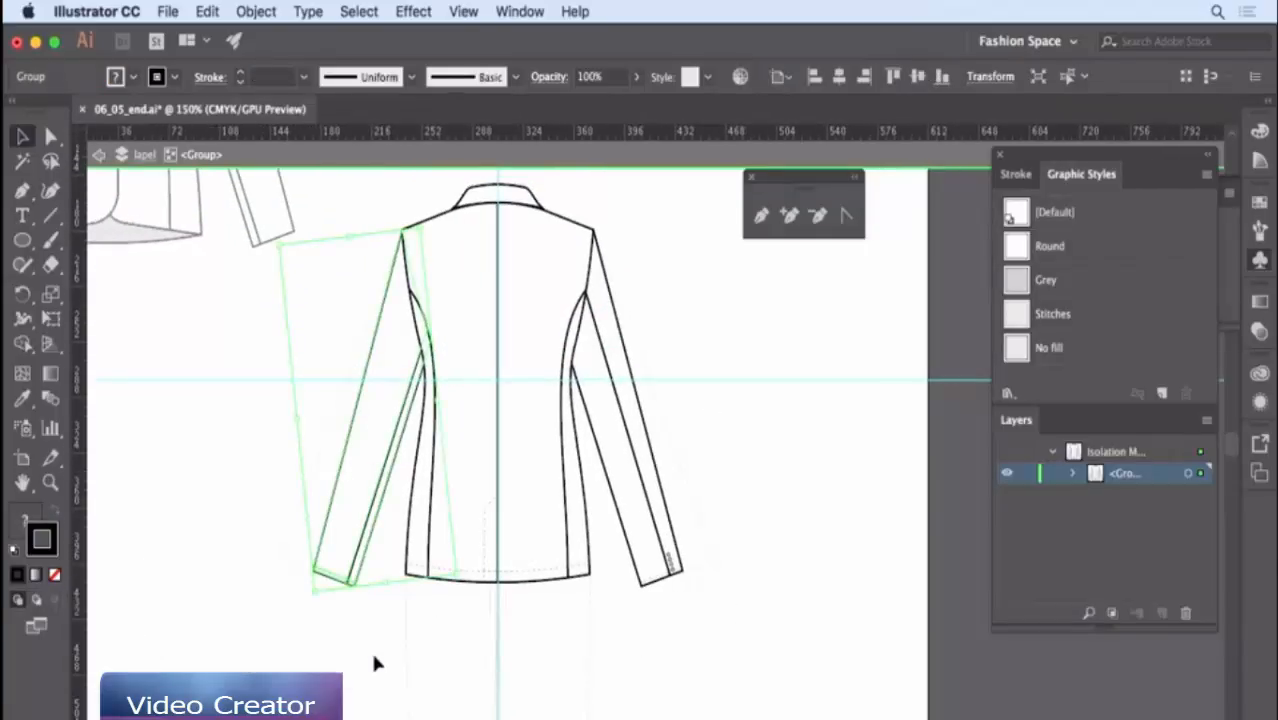
key(Delete)
- Group the right-hand sleeve together with its seam and cuff buttons
drag(748, 475, 630, 611)
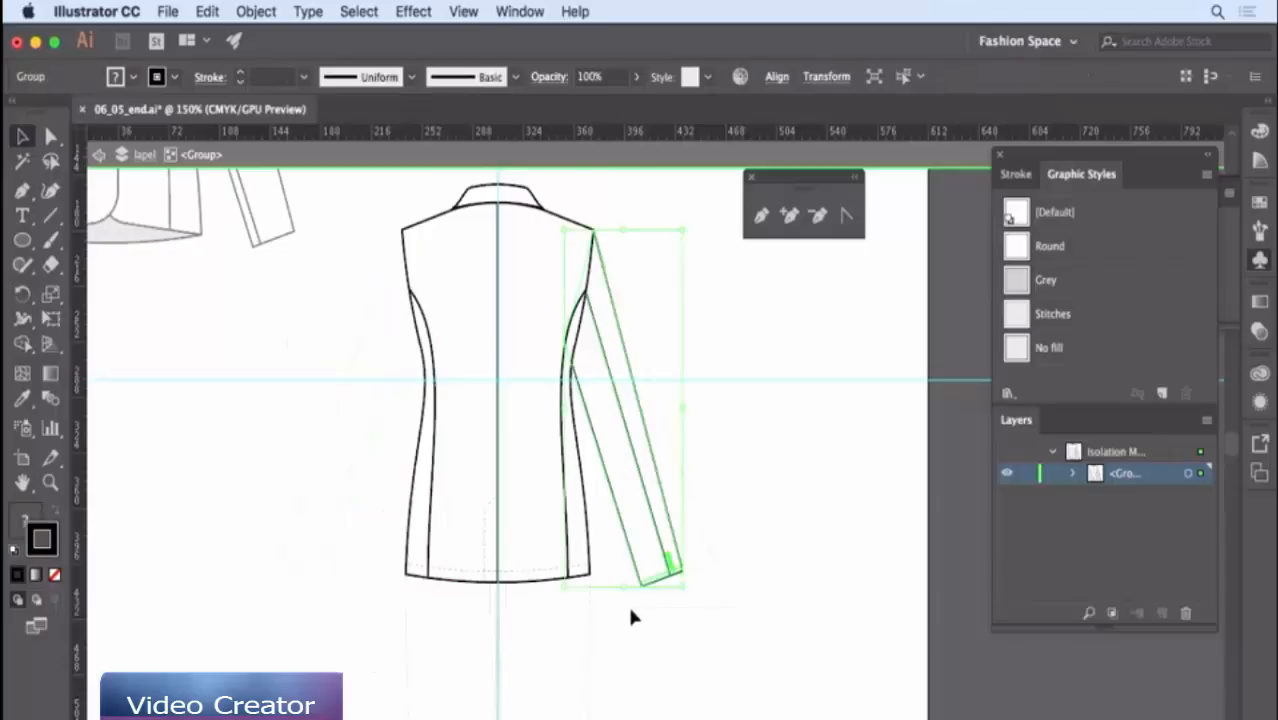
right_click(723, 513)
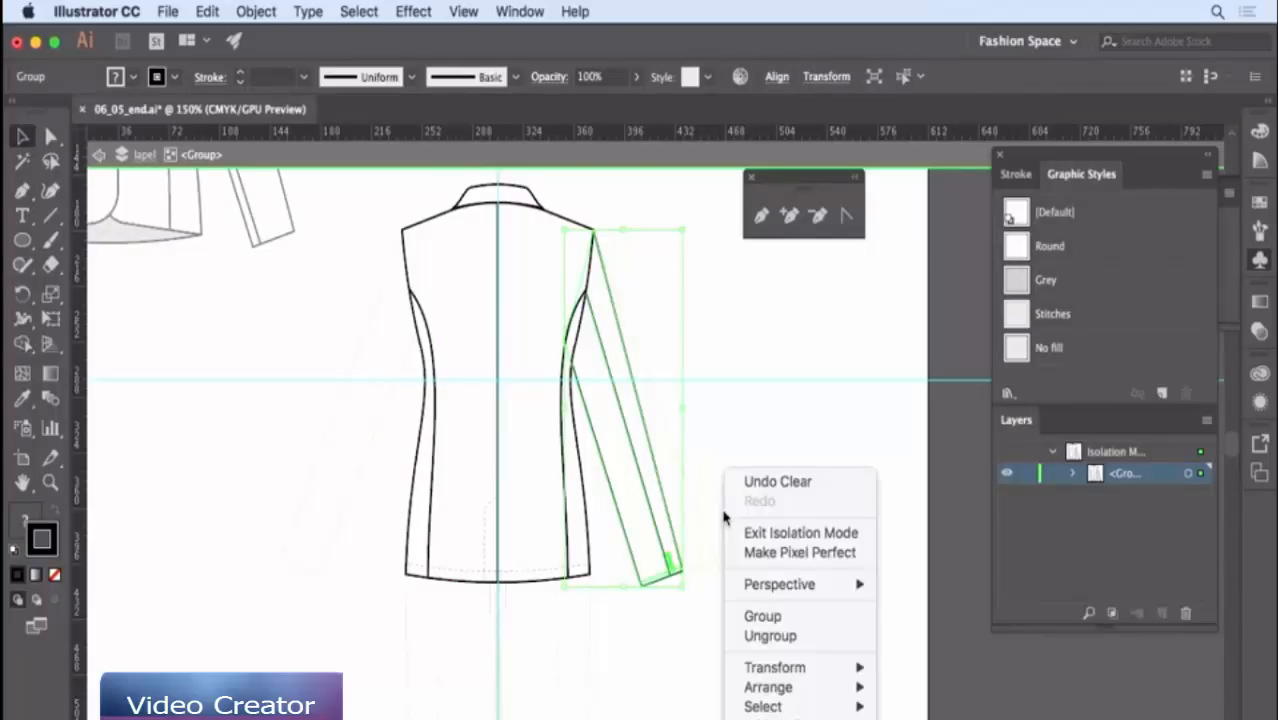
click(760, 617)
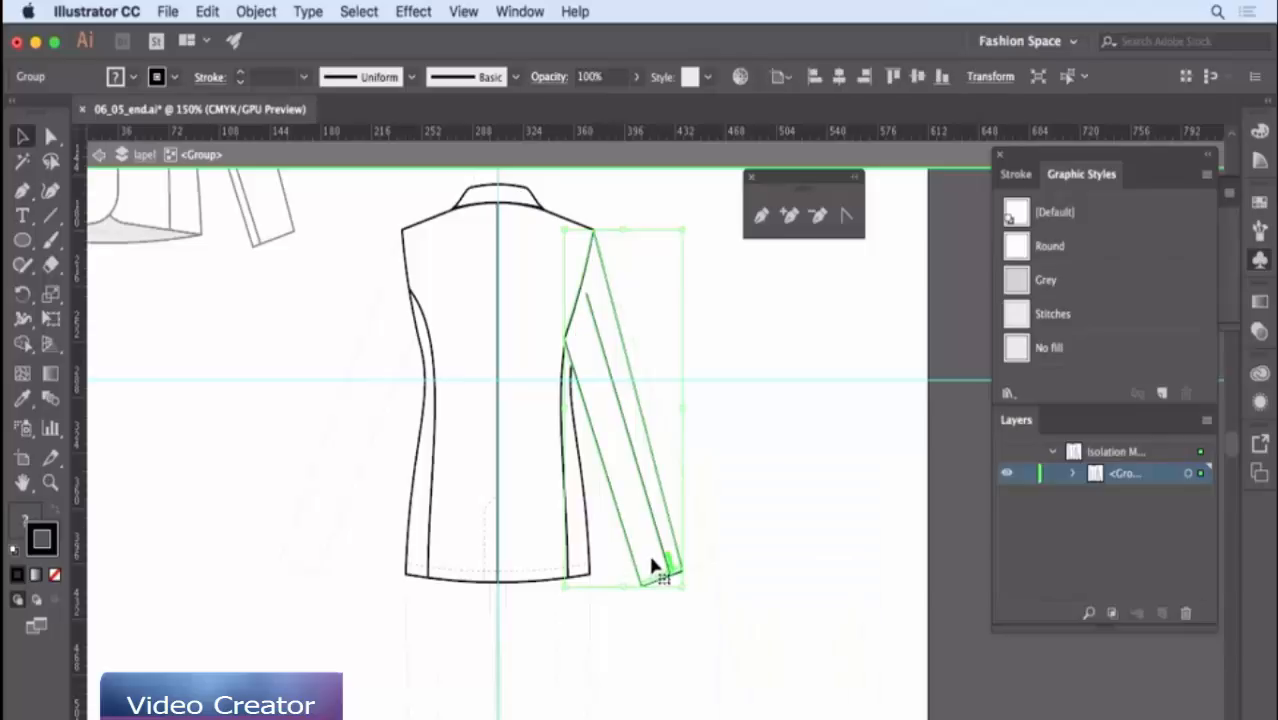
click(729, 463)
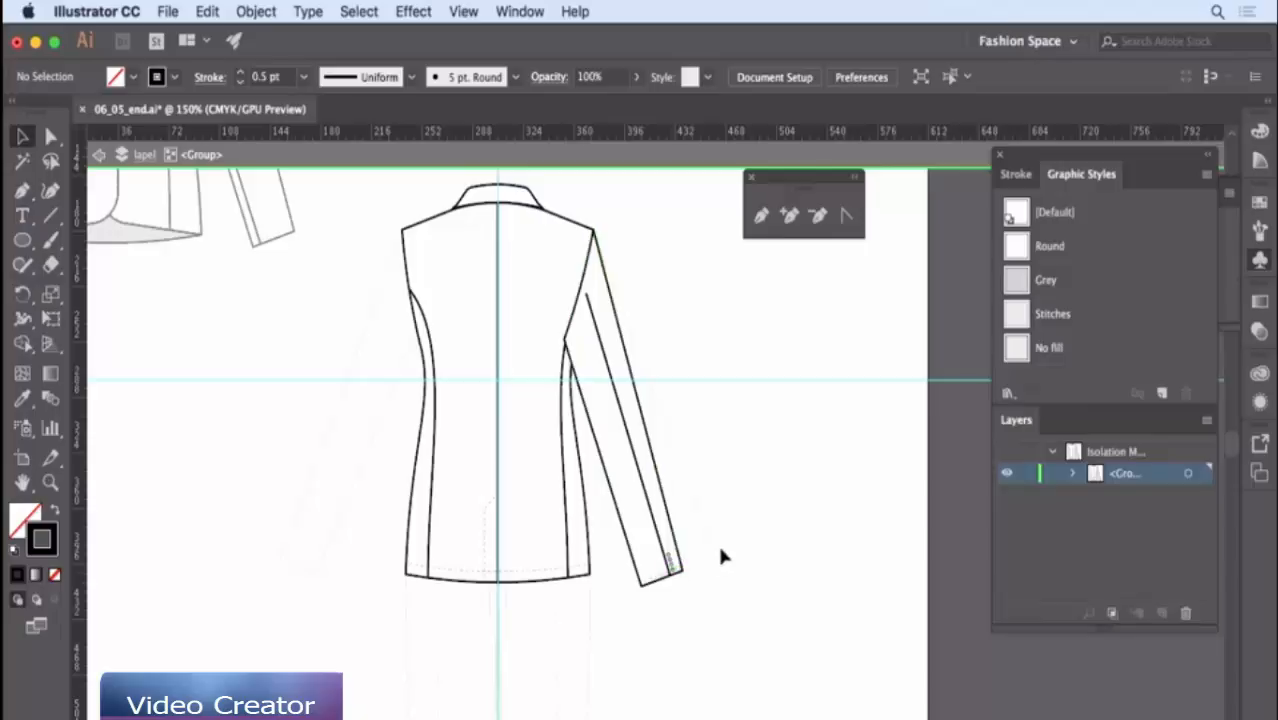
- Reflect a copy of the grouped right-hand sleeve across the centre-back line onto the left side
click(660, 548)
key(o)
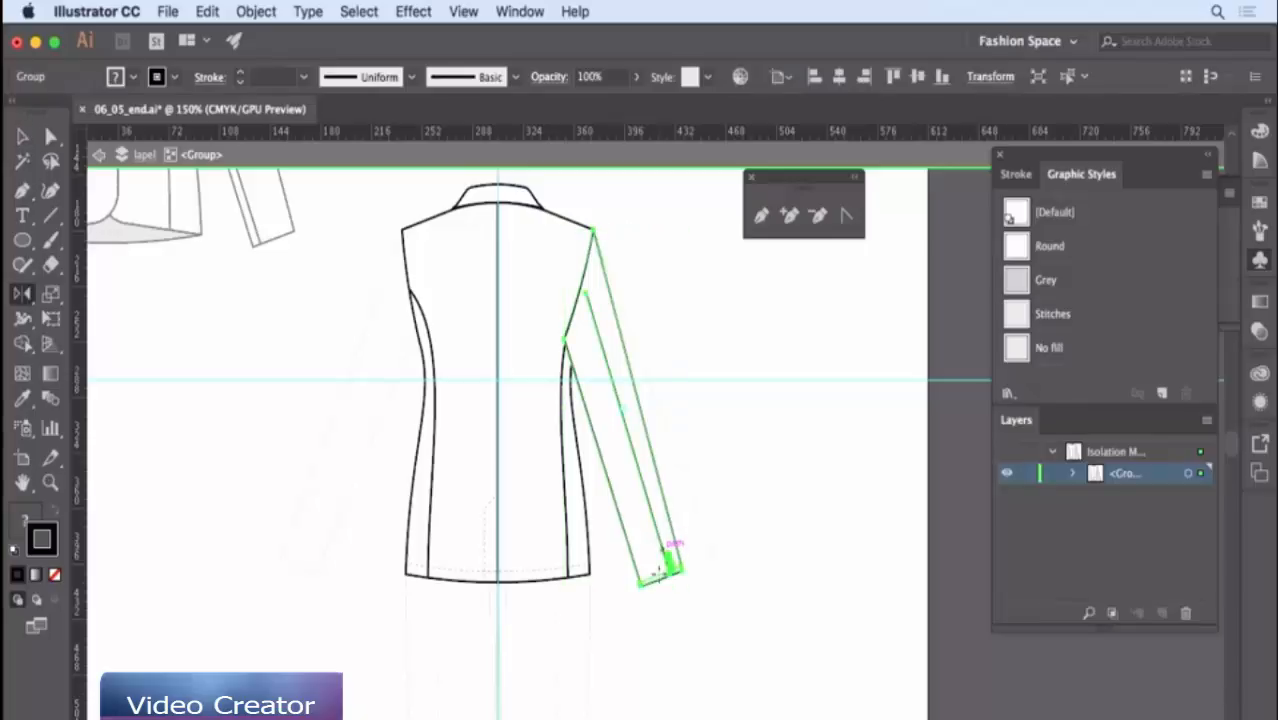
alt+click(498, 632)
click(535, 548)
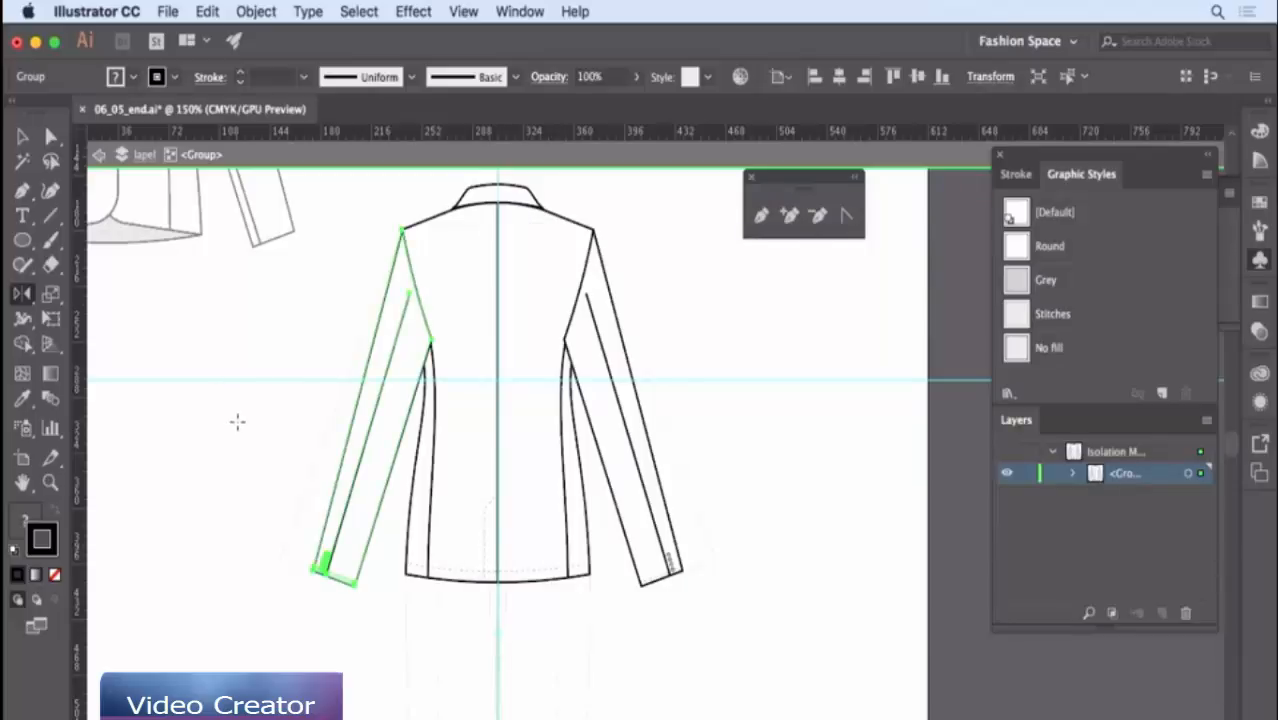
key(v)
click(241, 416)
- Send both sleeve groups to the back, behind the jacket body
click(358, 474)
shift+click(625, 489)
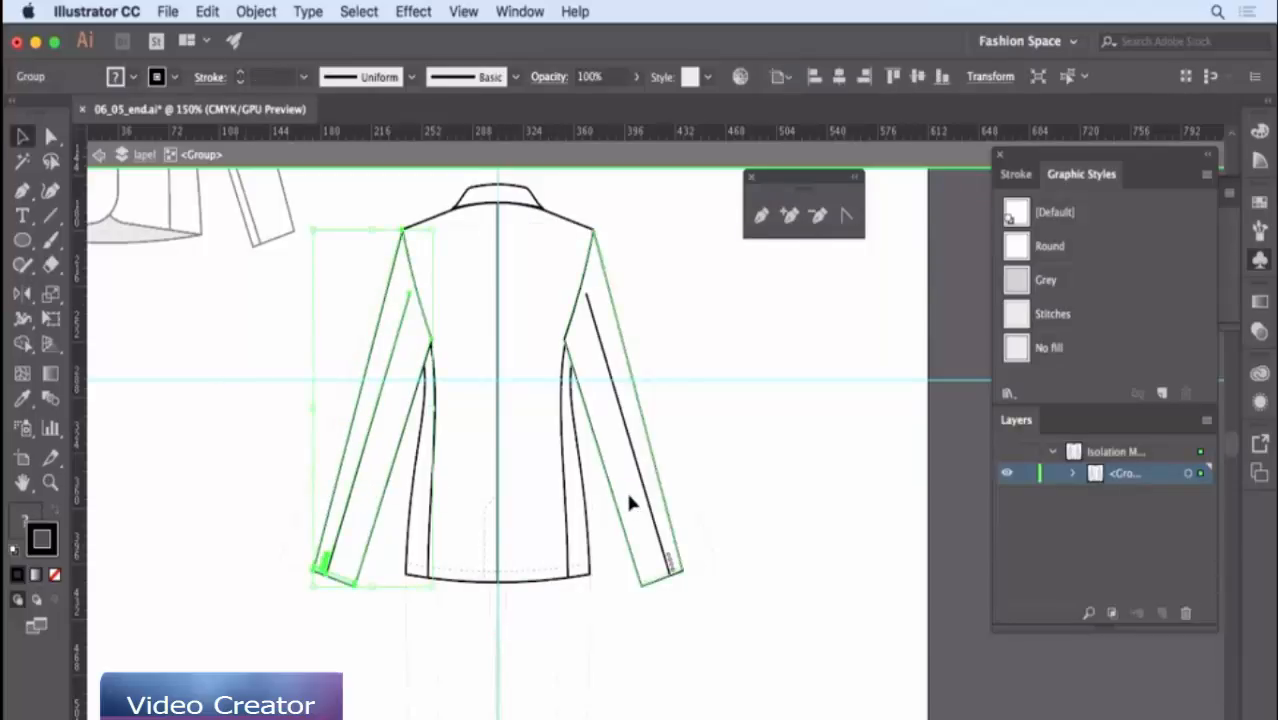
right_click(758, 440)
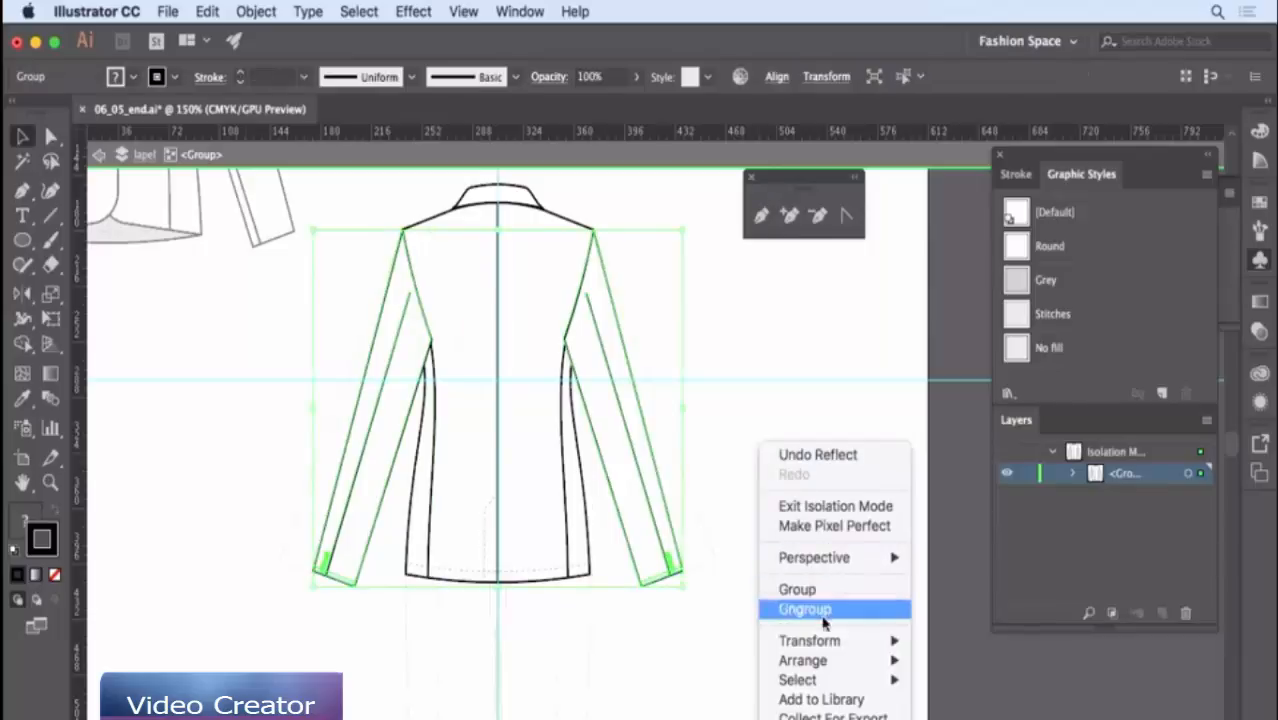
mouse_move(818, 662)
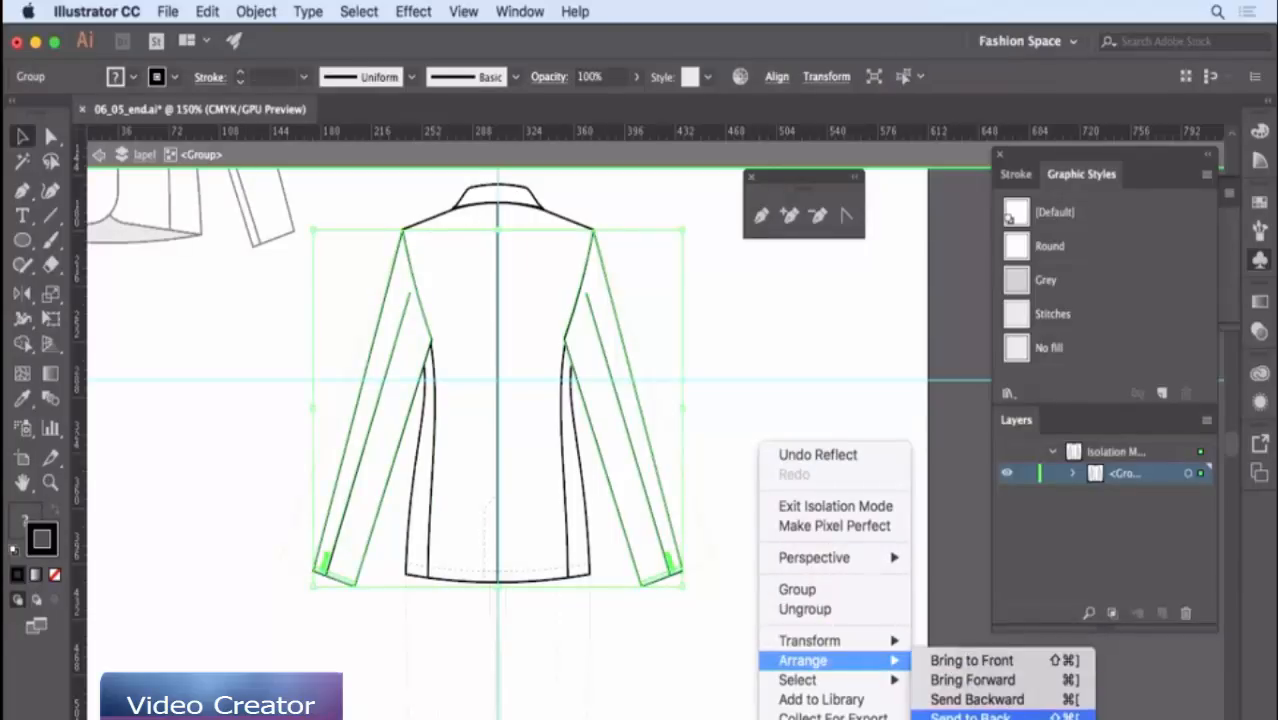
click(975, 715)
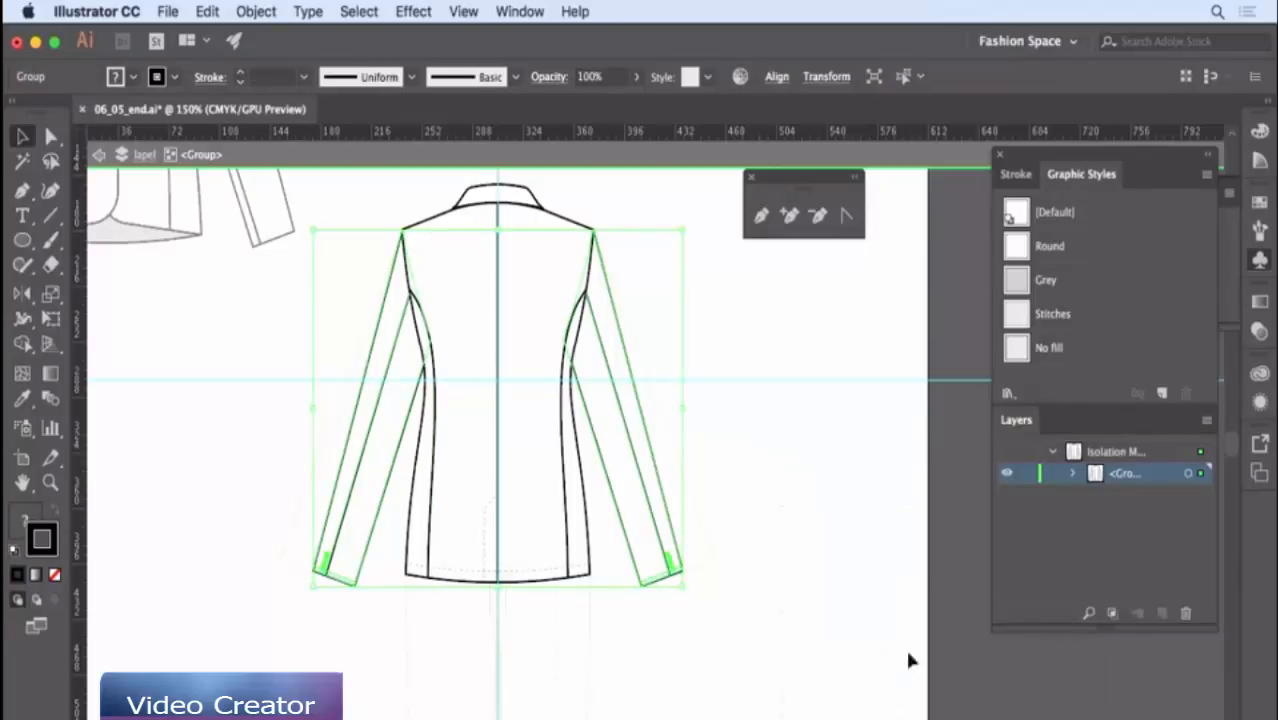
click(775, 390)
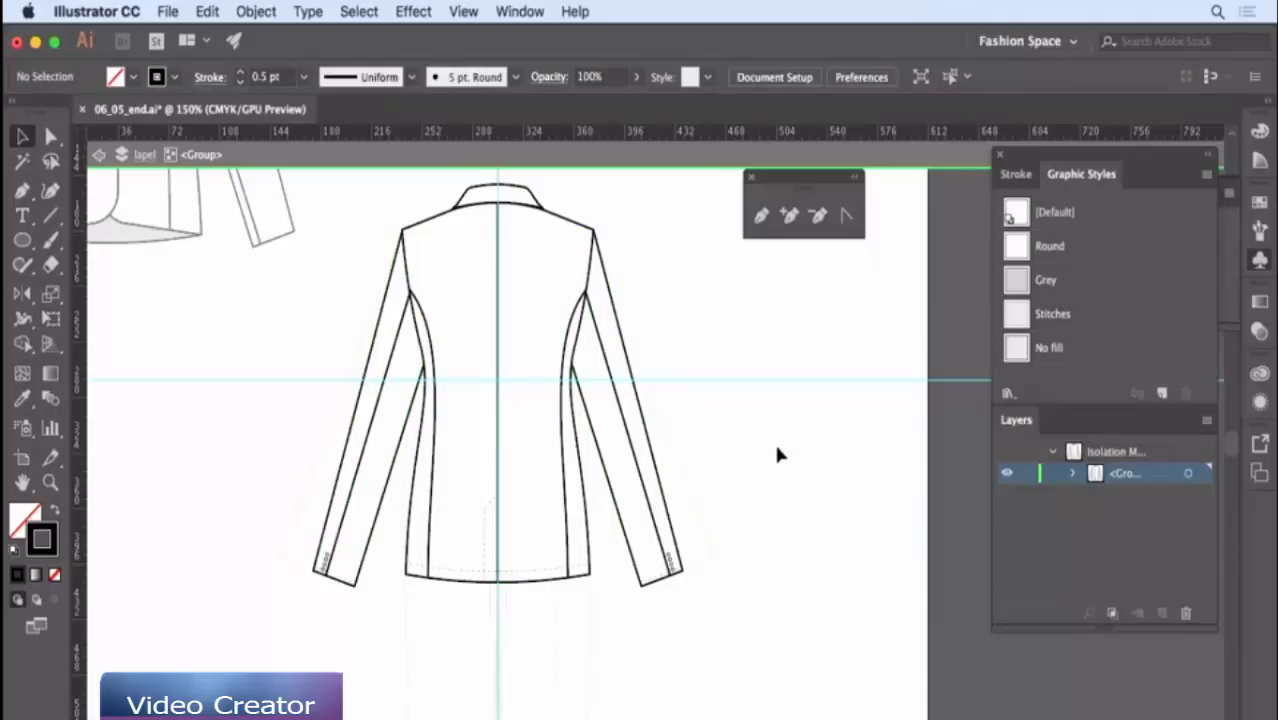
- Exit isolation mode and move the front-view jacket down beside the back view, overlapping its left-hand sleeve
right_click(727, 420)
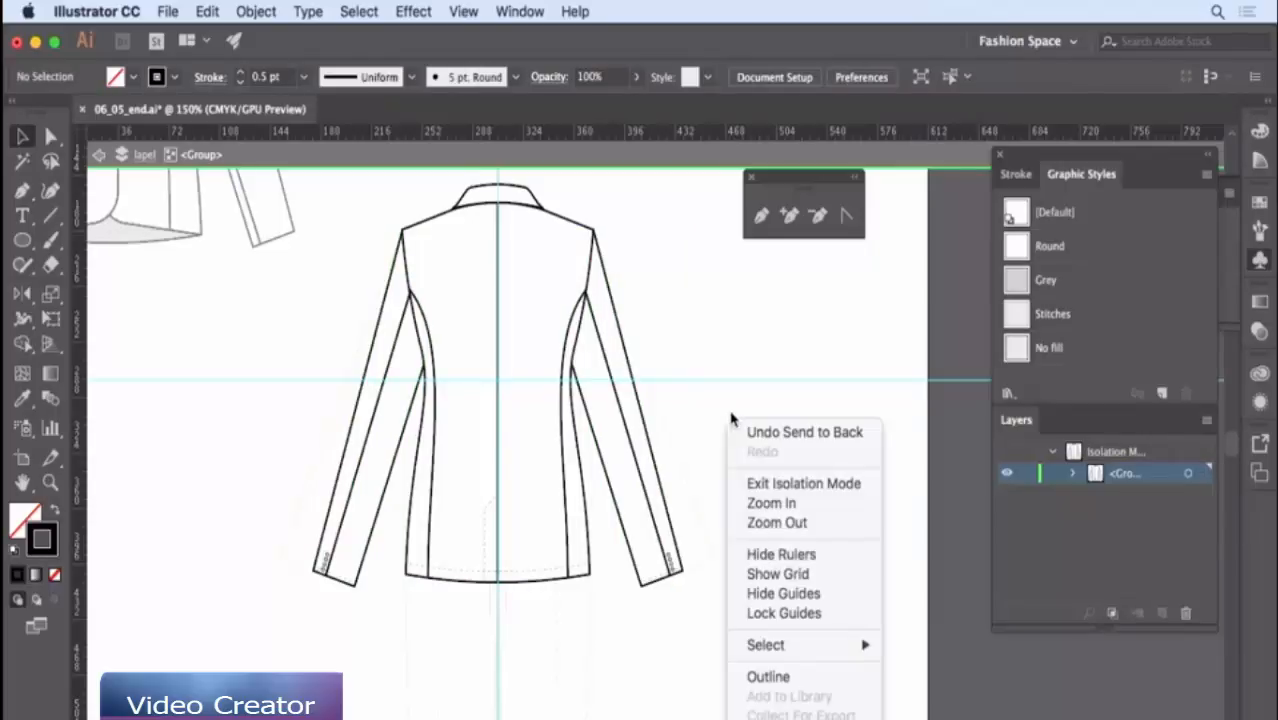
click(765, 485)
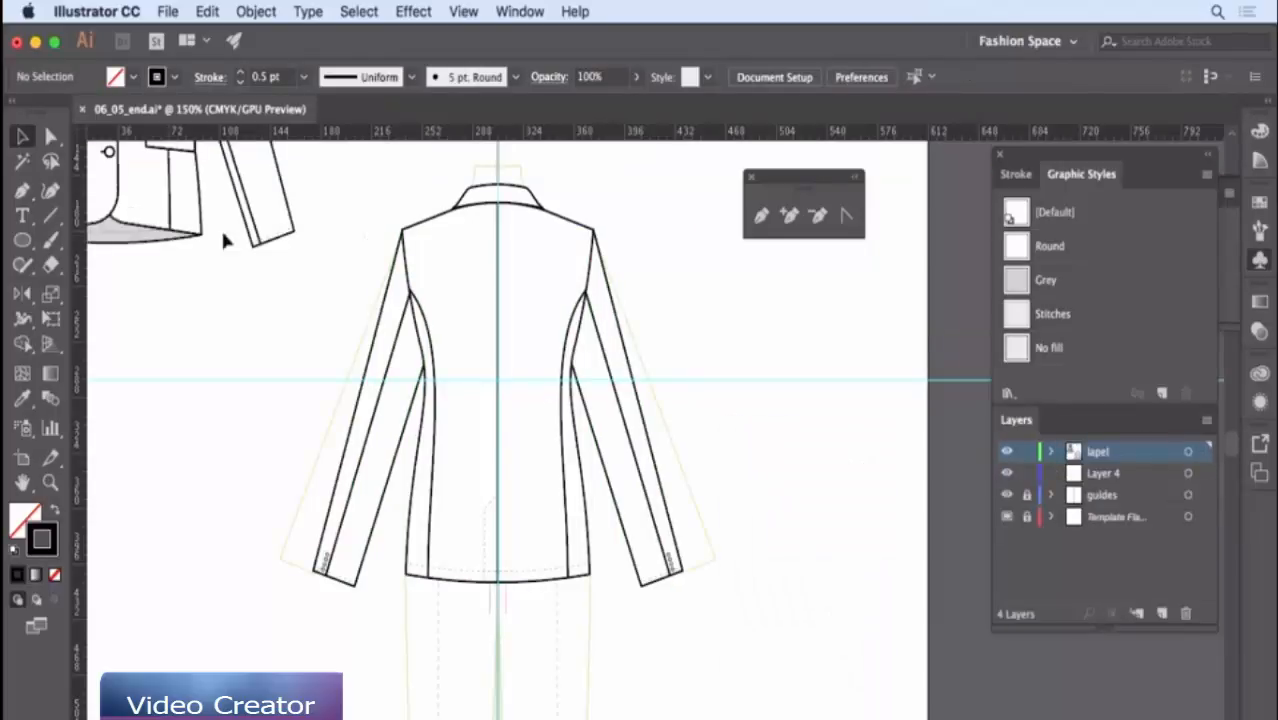
drag(198, 273, 375, 499)
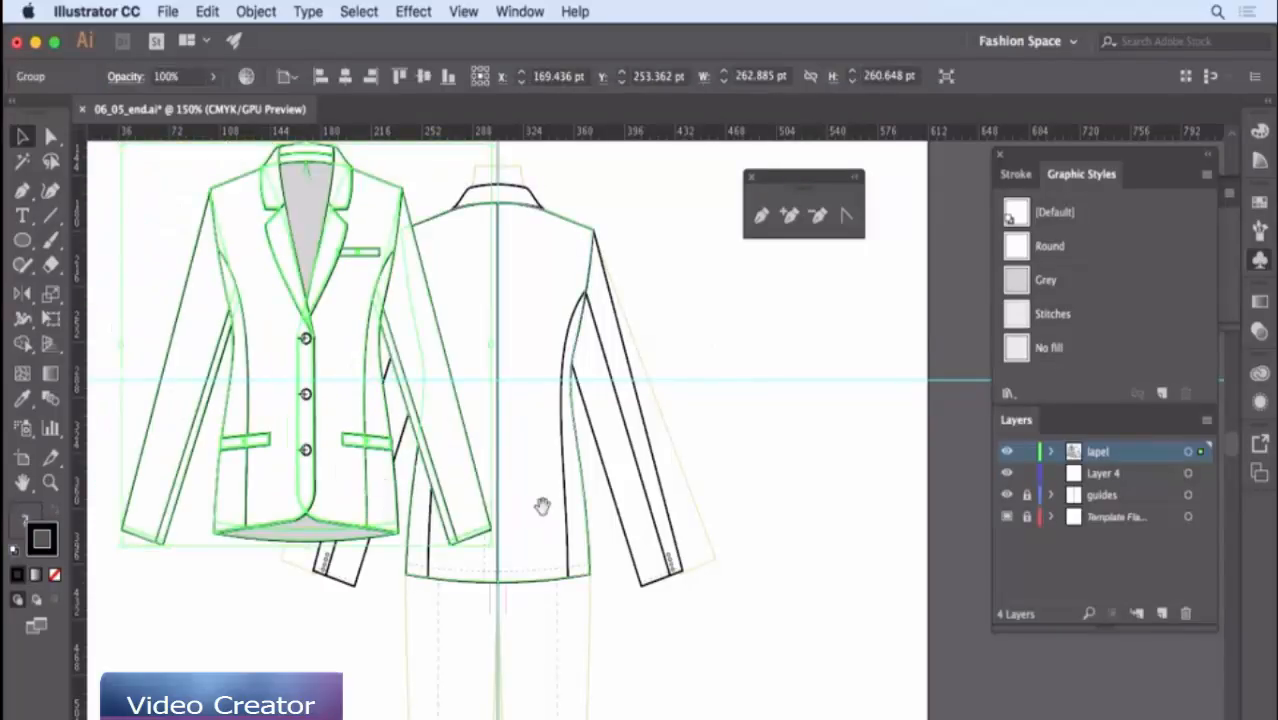
mouse_move(542, 505)
mouse_down()
mouse_move(633, 568)
mouse_move(612, 547)
mouse_move(660, 538)
mouse_move(683, 554)
mouse_up()
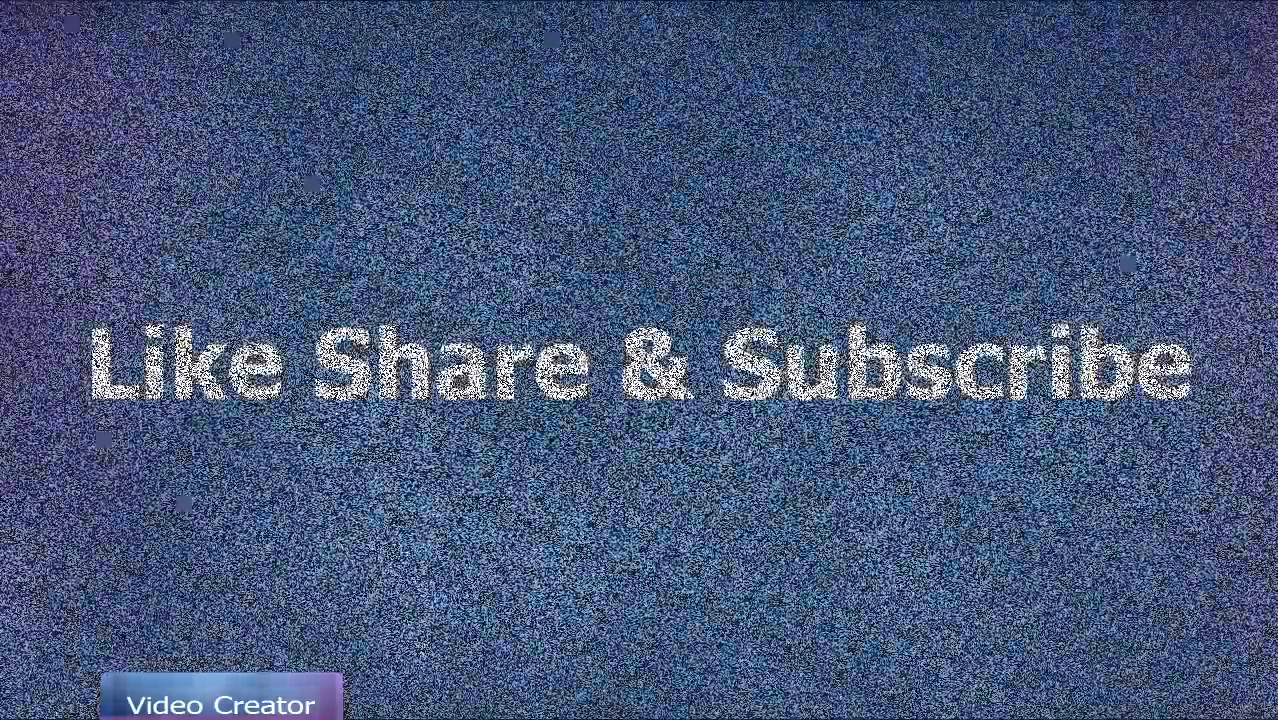